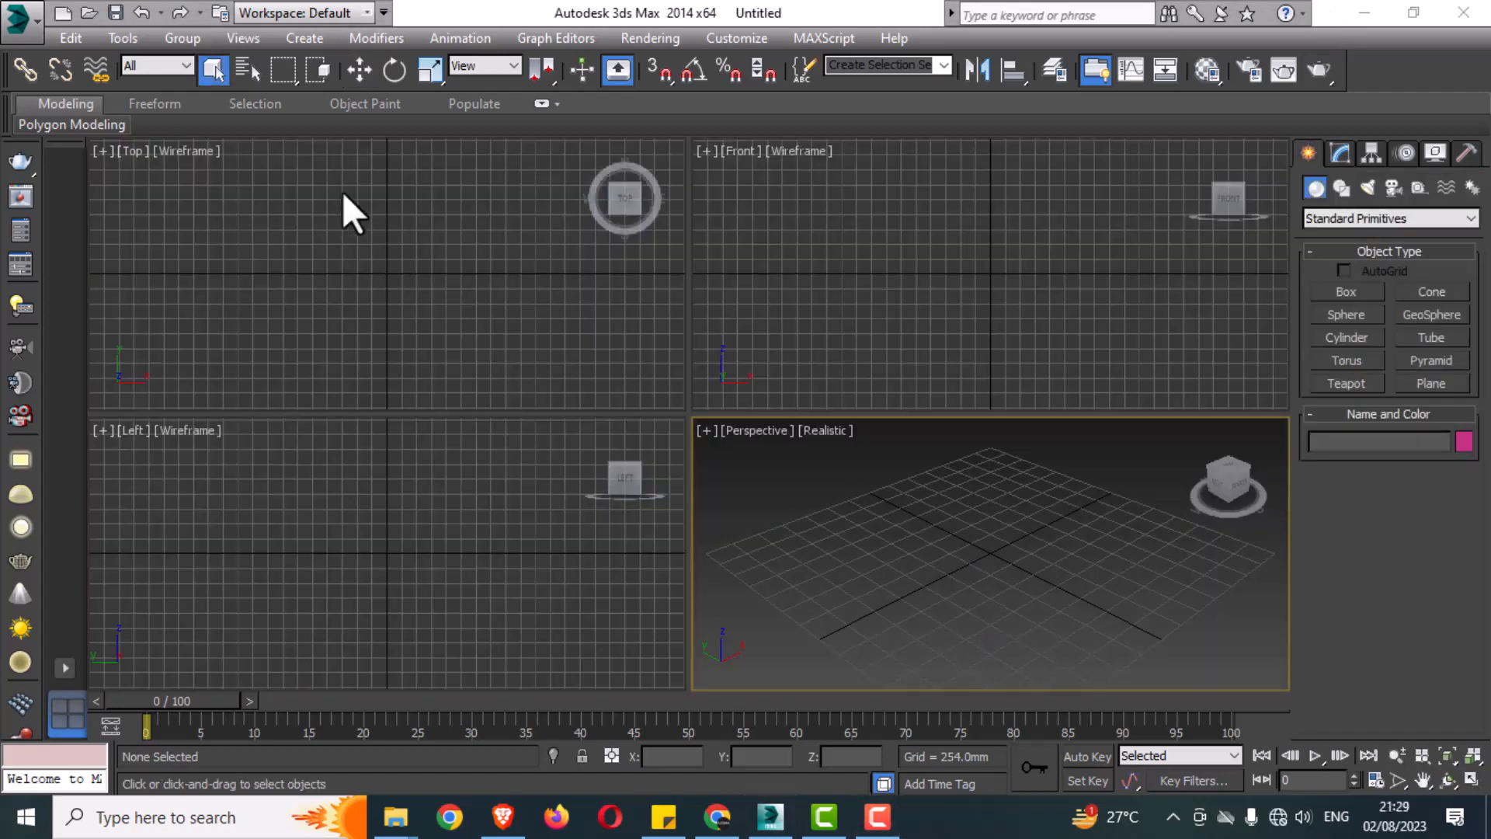
# Maximize the Top view, draw a circle near the origin and set its radius to 2438.4 mm
pyautogui.click(342, 193)
pyautogui.hotkey('alt', 'w')
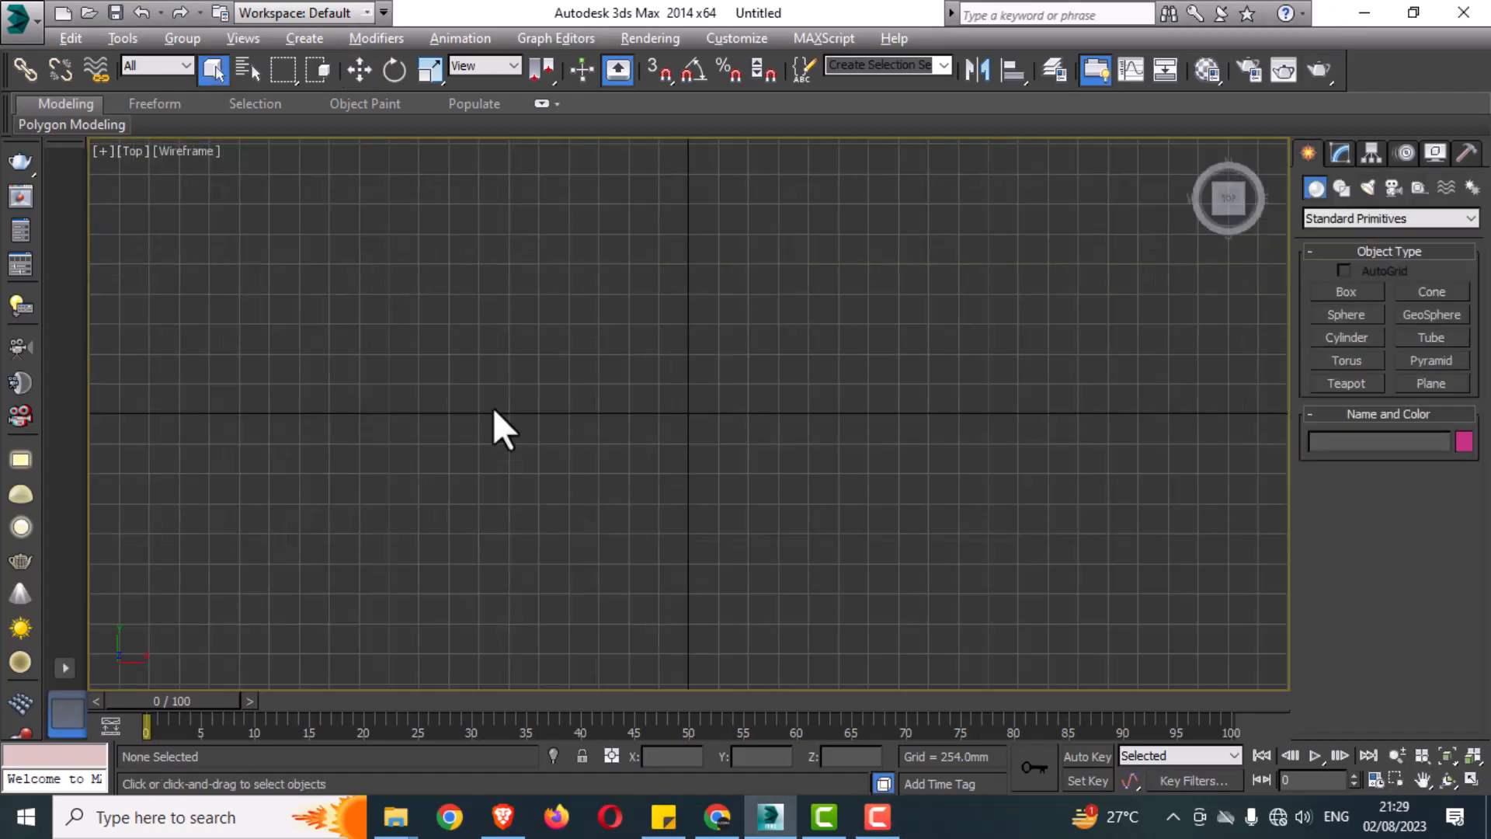
pyautogui.click(1345, 188)
pyautogui.moveTo(665, 329); pyautogui.dragTo(733, 412)
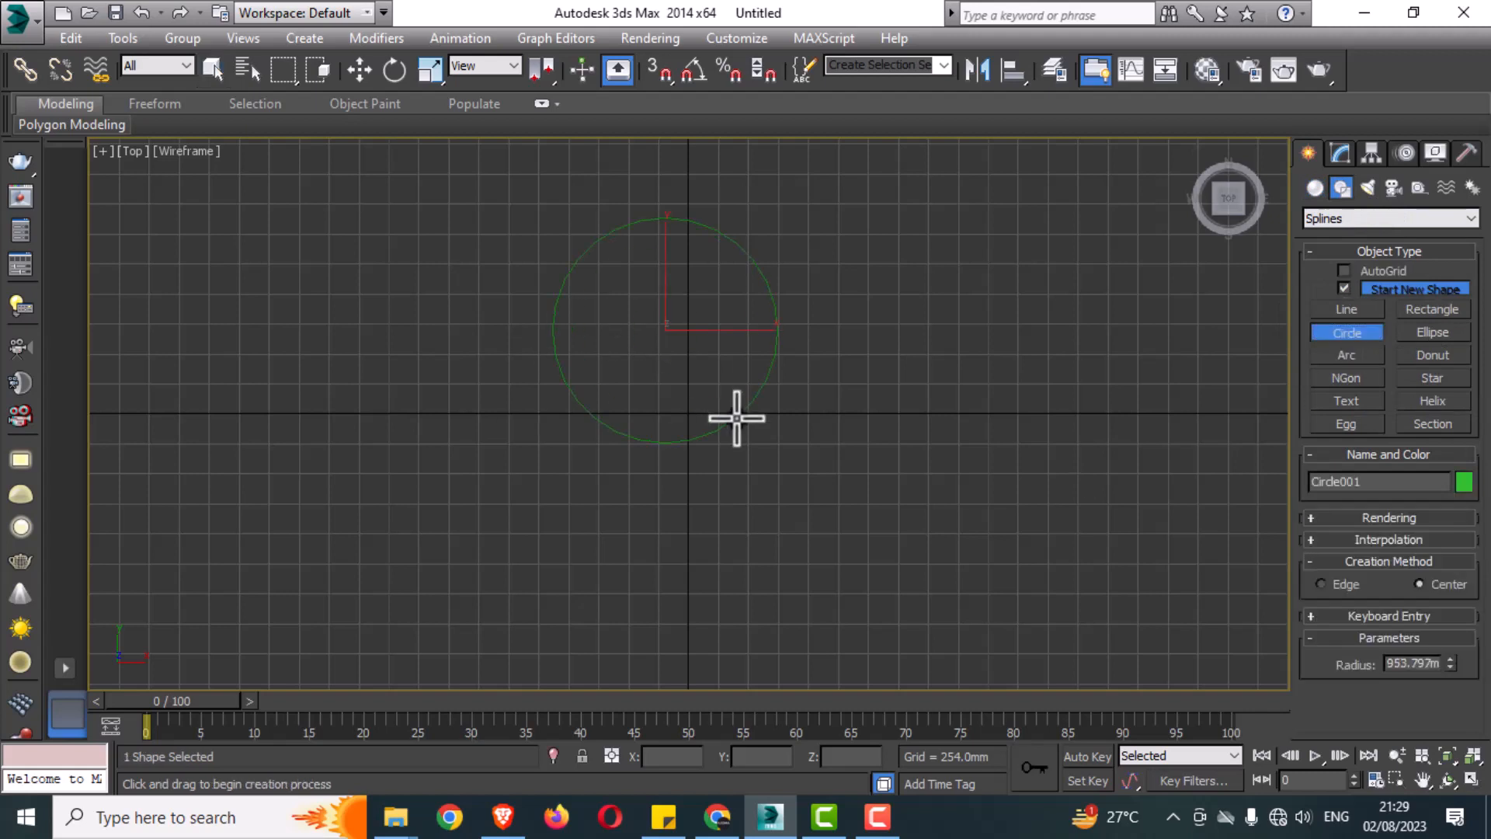
pyautogui.press('w')
pyautogui.click(1338, 154)
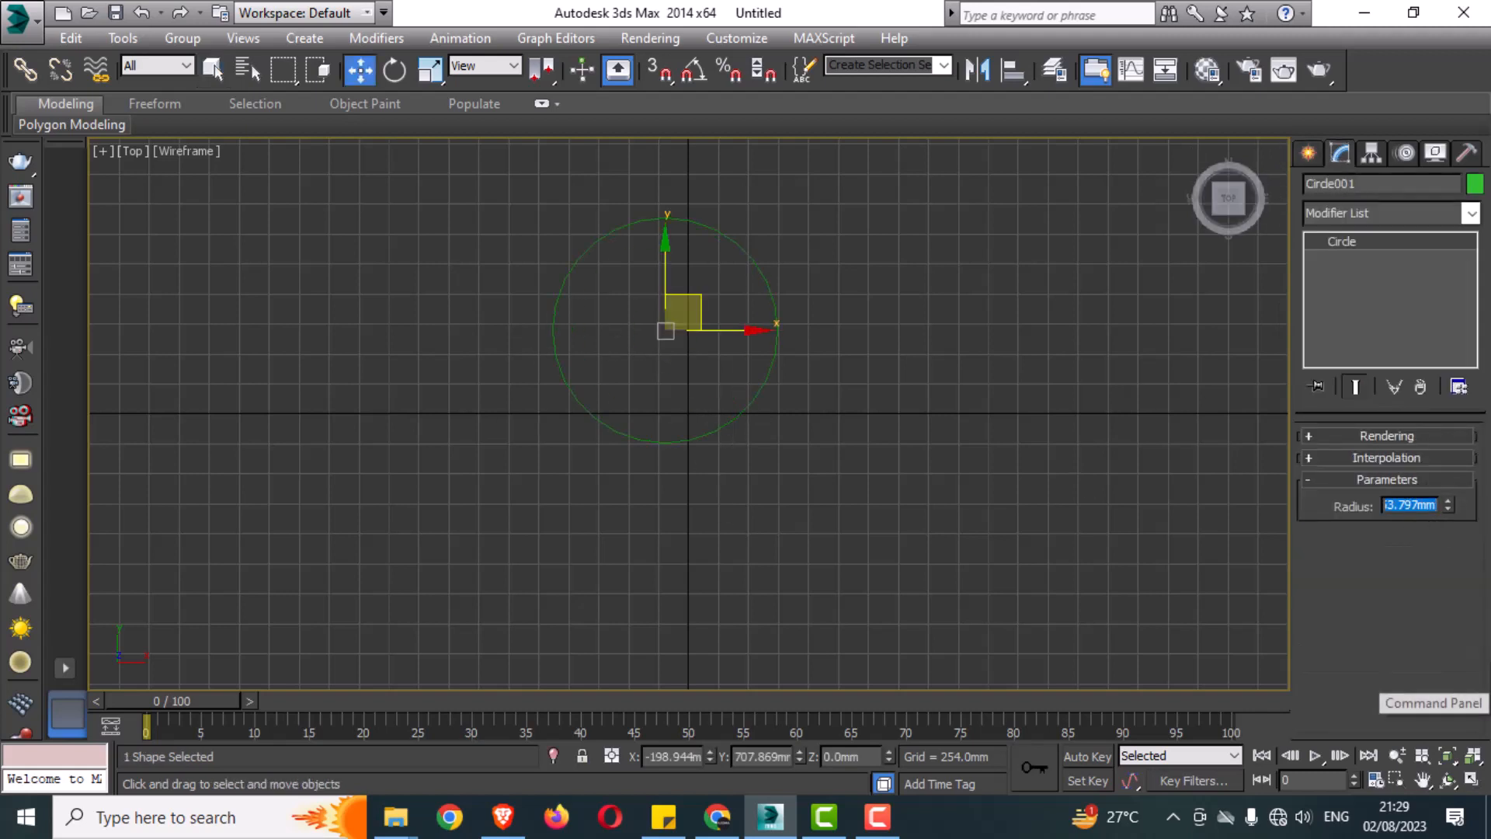
# Enable adaptive interpolation for the circle and copy it downward so that the two circles overlap
pyautogui.scroll(5, 823, 484)
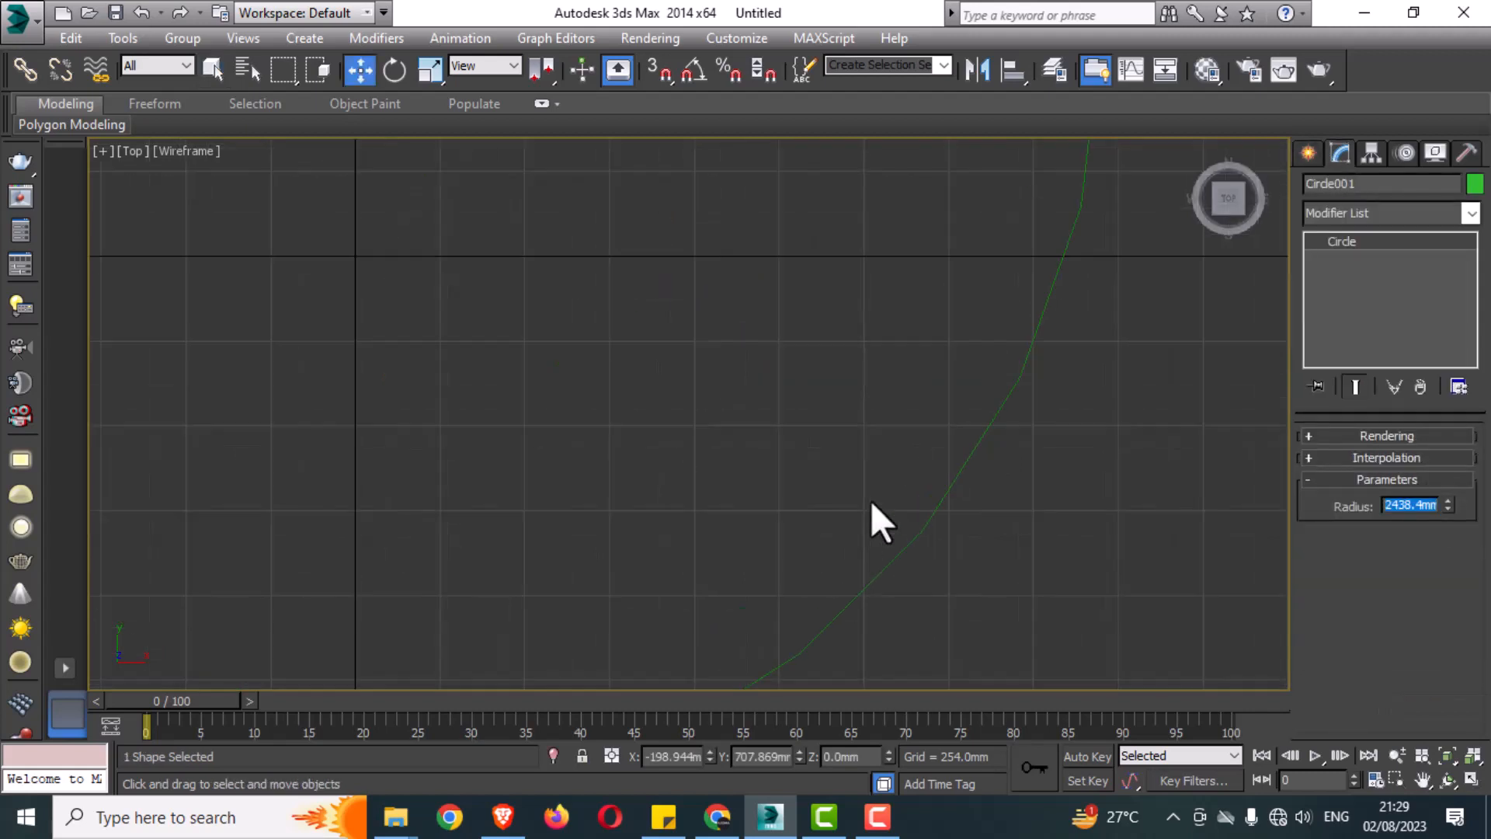
pyautogui.click(1367, 456)
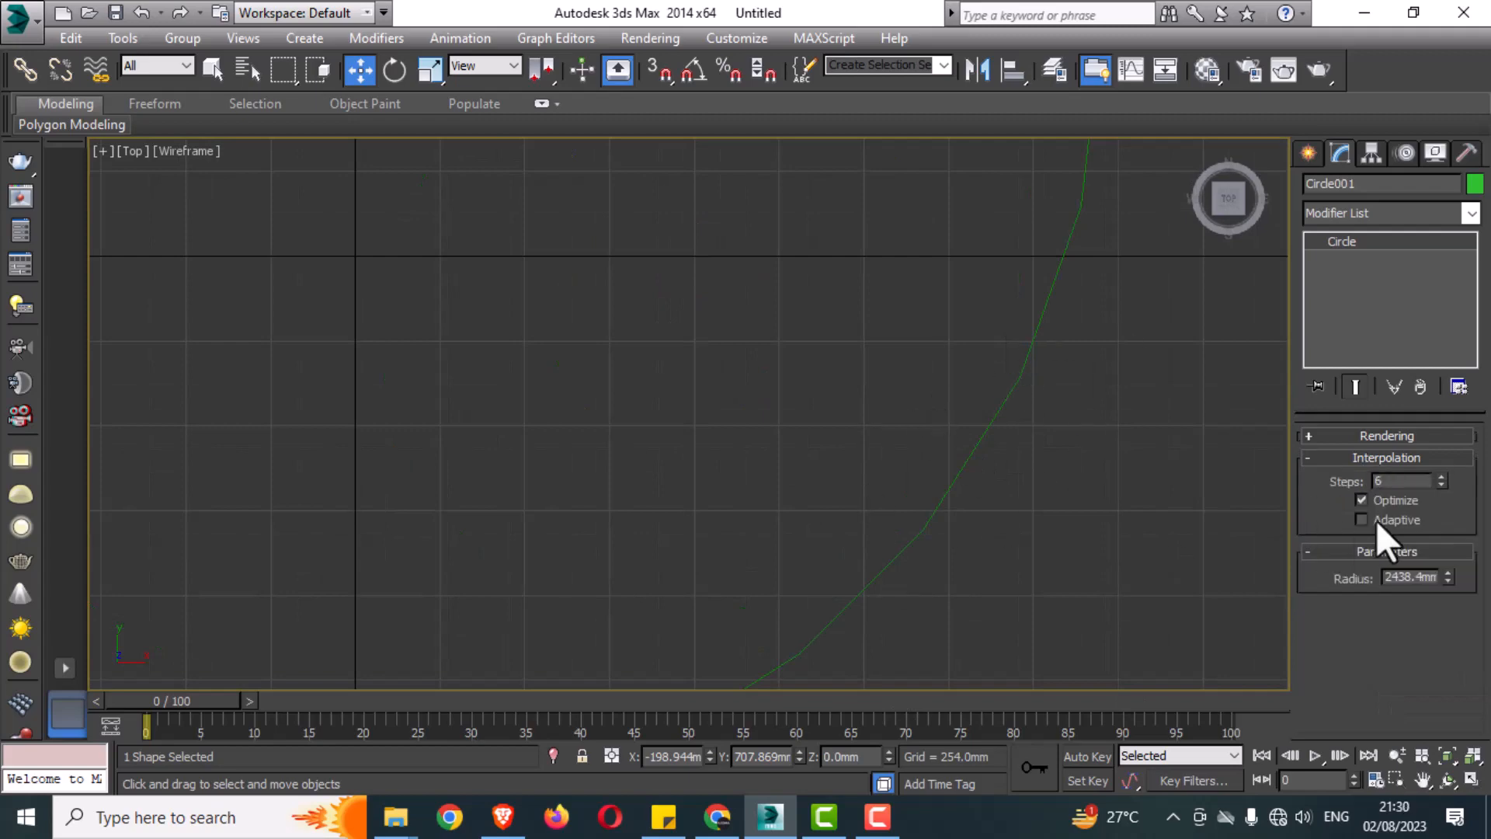
pyautogui.scroll(-8, 669, 479)
pyautogui.scroll(3, 667, 477)
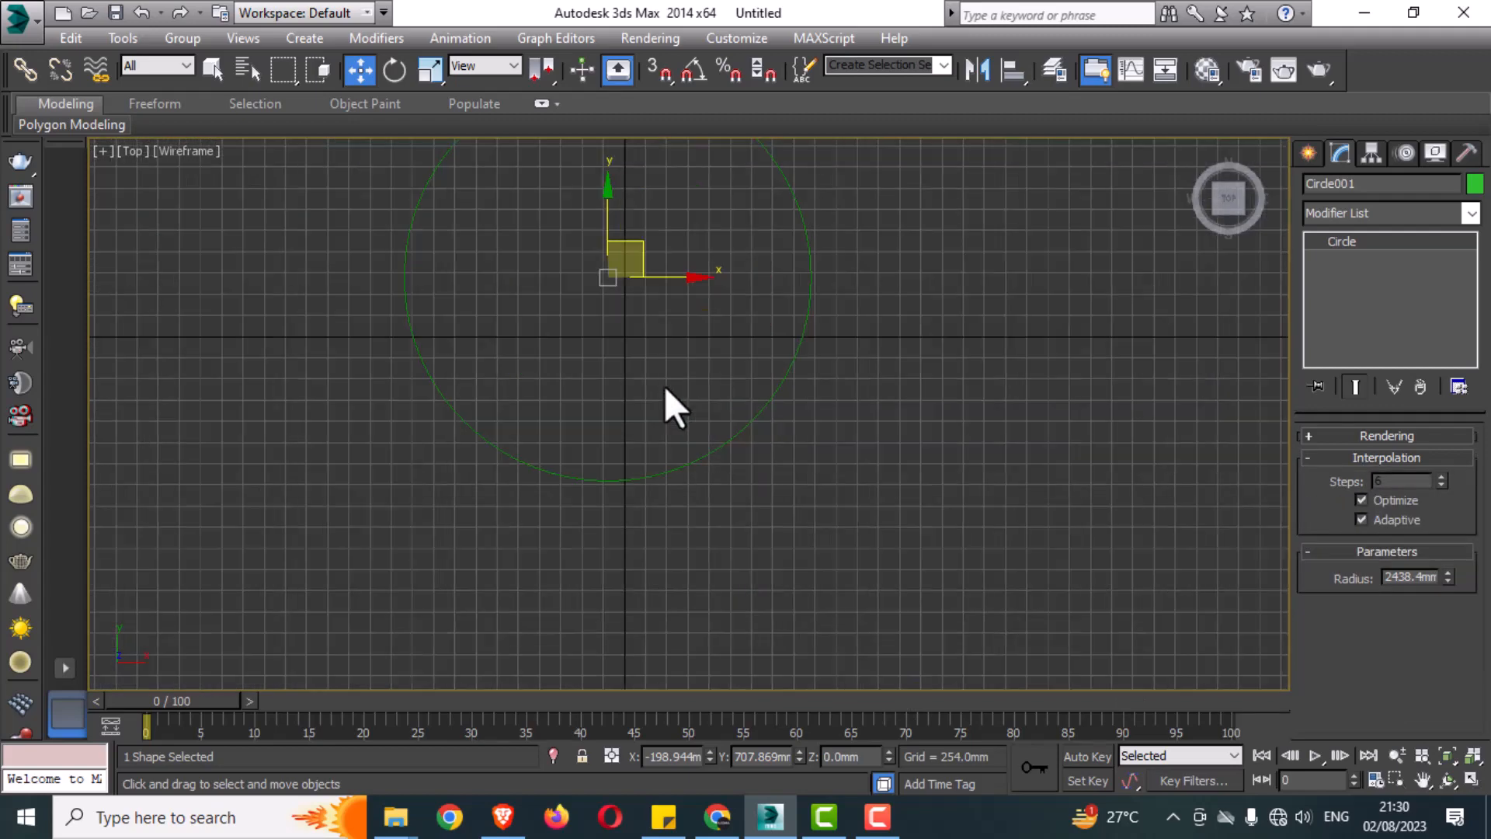
pyautogui.keyDown('shift'); pyautogui.moveTo(622, 244); pyautogui.dragTo(626, 466); pyautogui.keyUp('shift')
pyautogui.click(746, 499)
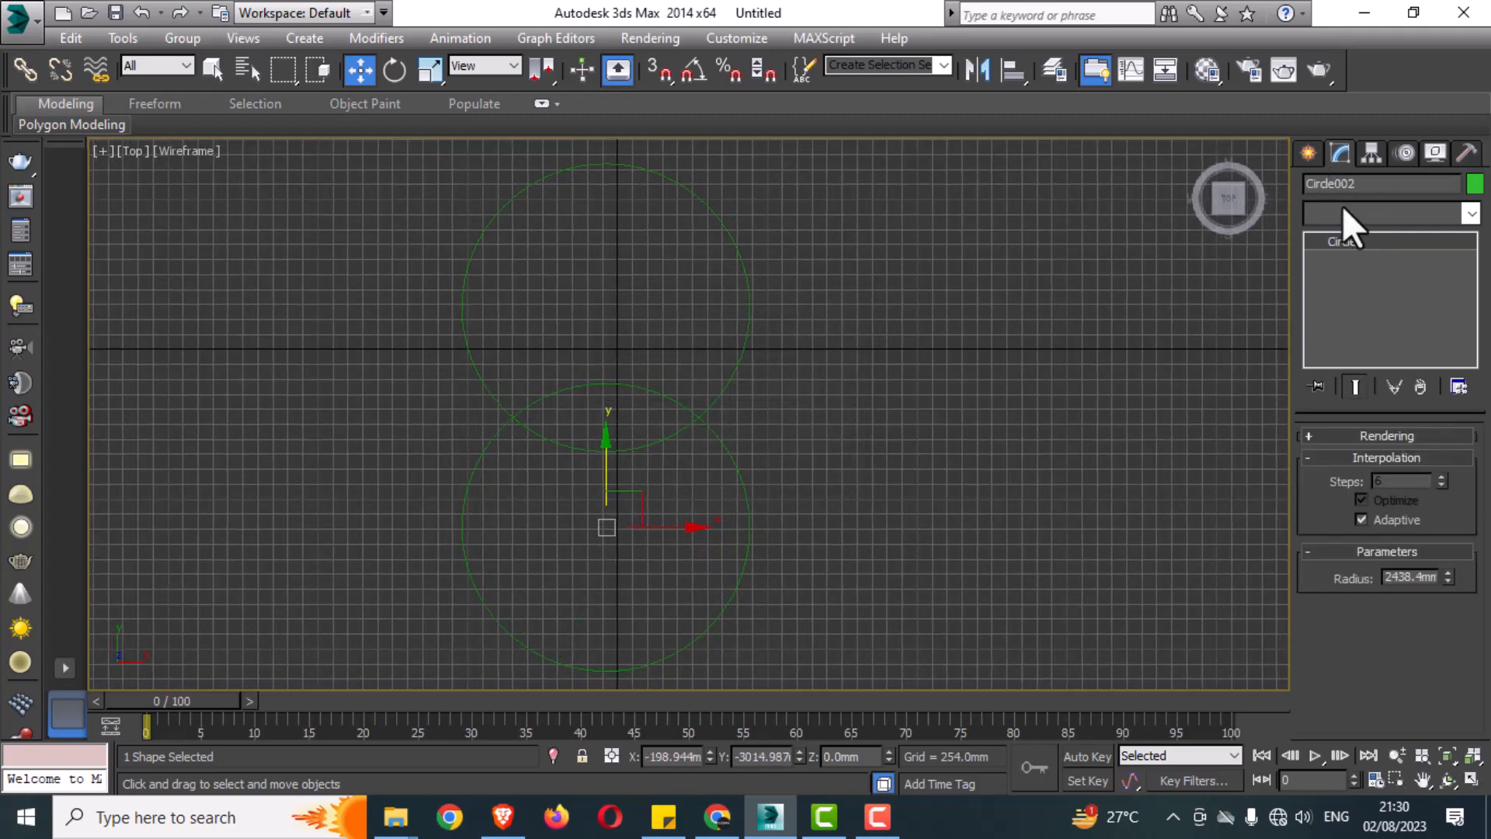
# Add an Edit Spline modifier to the lower circle and attach the upper circle to it
pyautogui.click(1342, 207)
pyautogui.click(1353, 307)
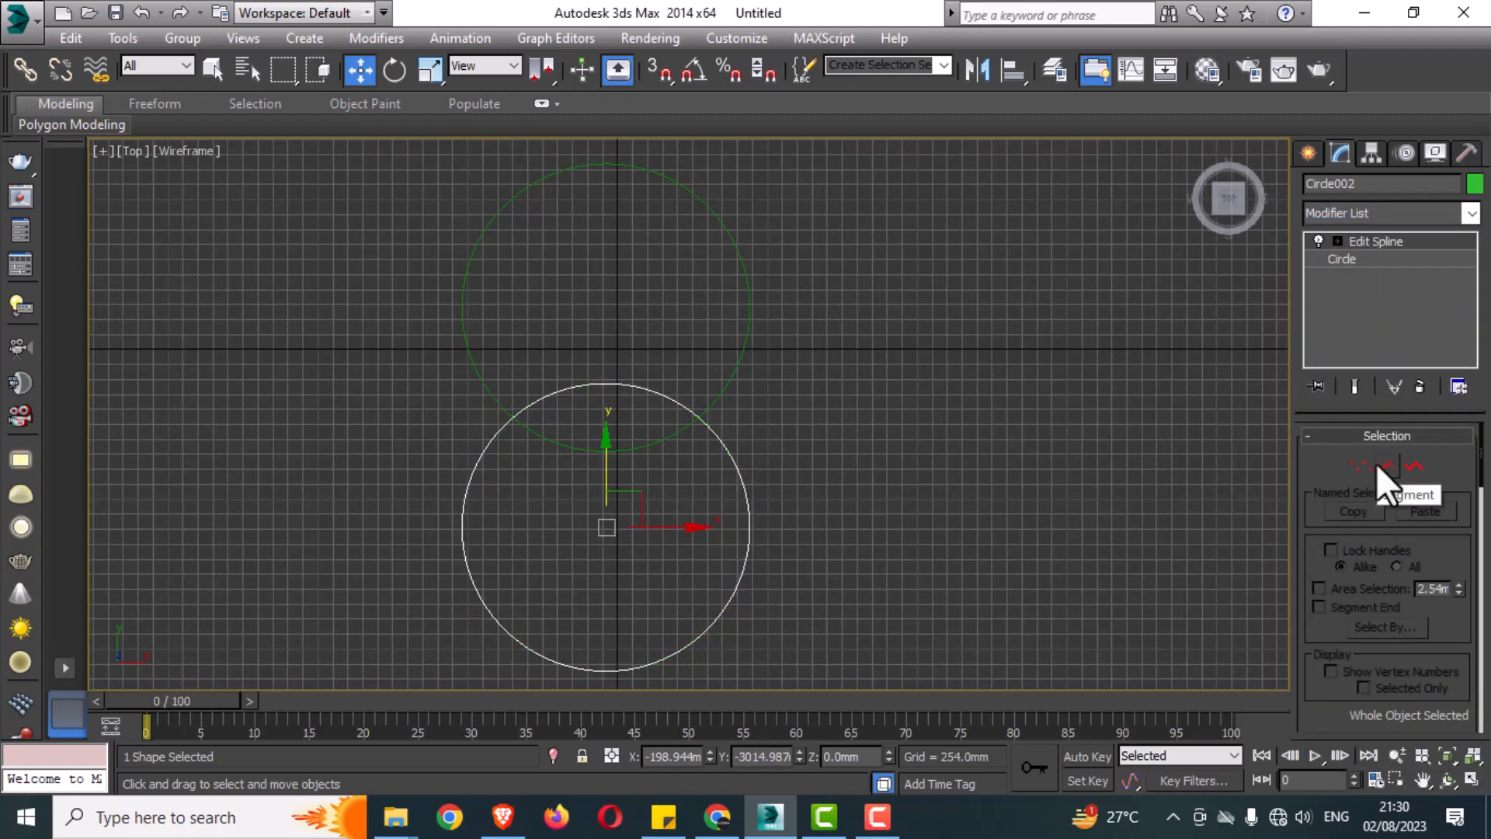
pyautogui.click(1398, 435)
pyautogui.click(1360, 595)
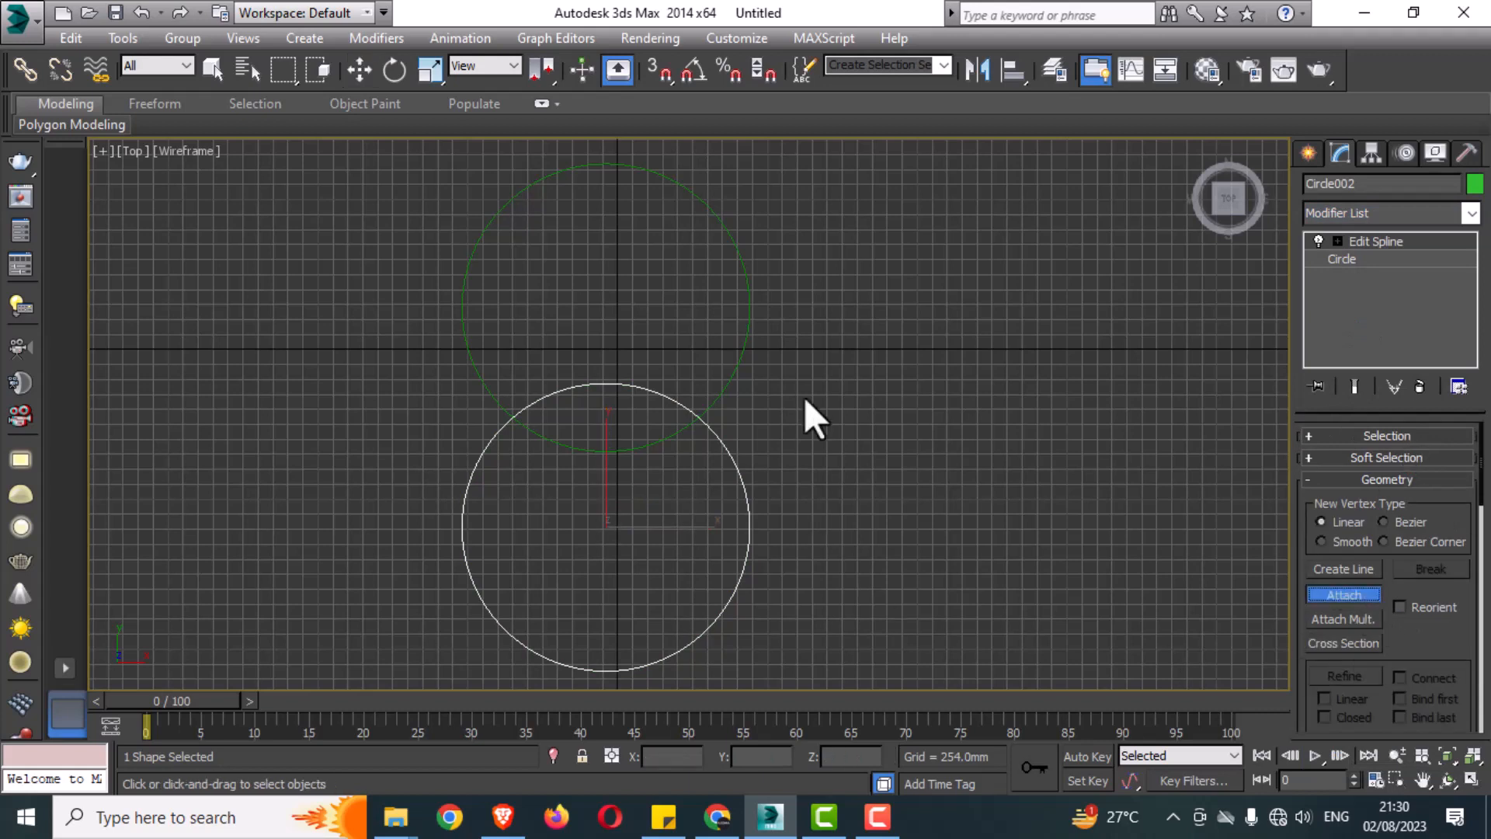
pyautogui.click(749, 327)
pyautogui.moveTo(731, 373); pyautogui.dragTo(744, 373, button='middle')
# Trim away the overlapping inner arcs of the two circles to leave a figure-eight outline
pyautogui.click(1388, 434)
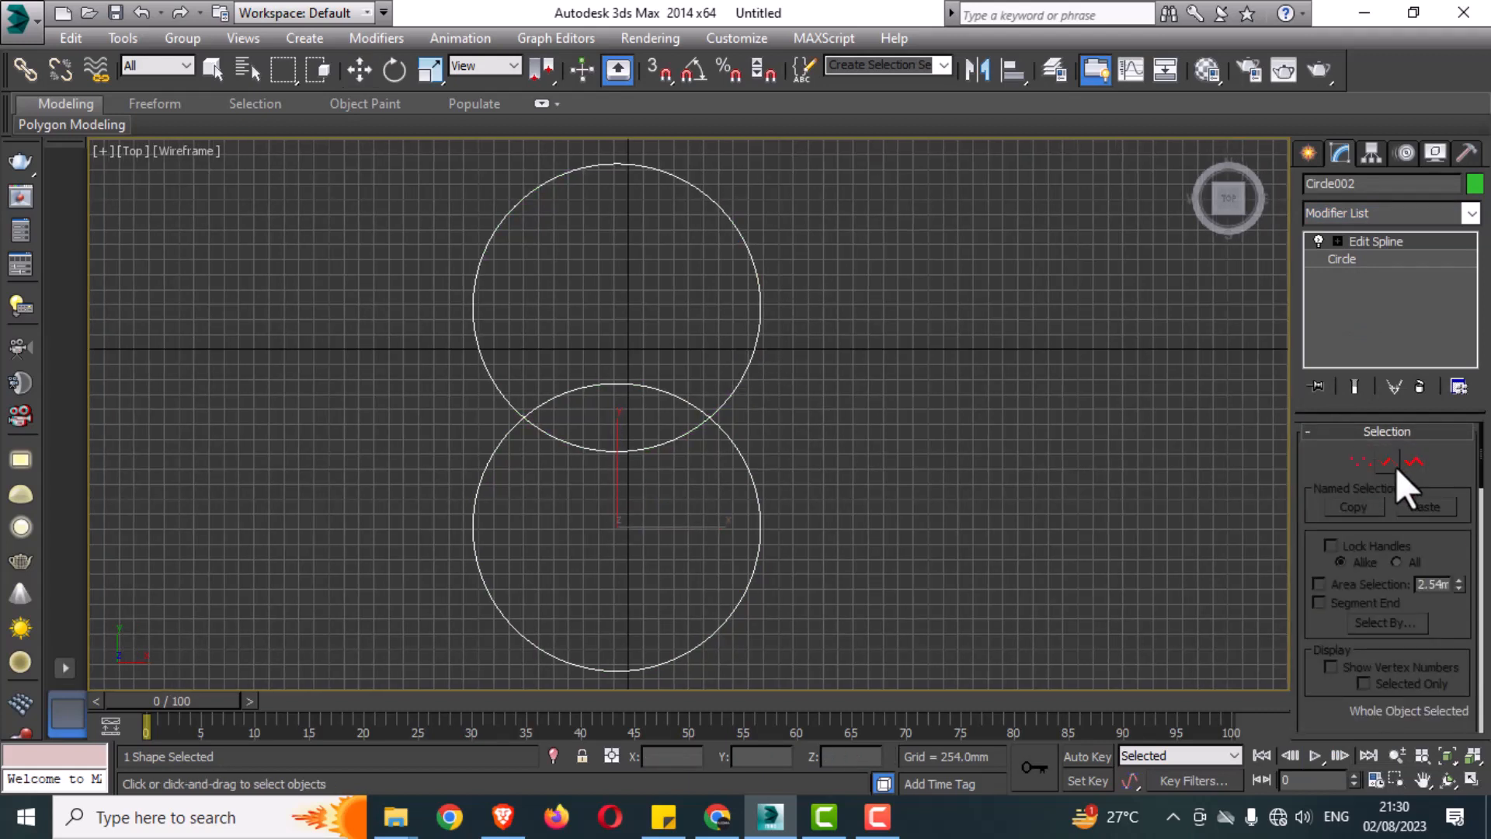
pyautogui.click(1412, 463)
pyautogui.click(1412, 432)
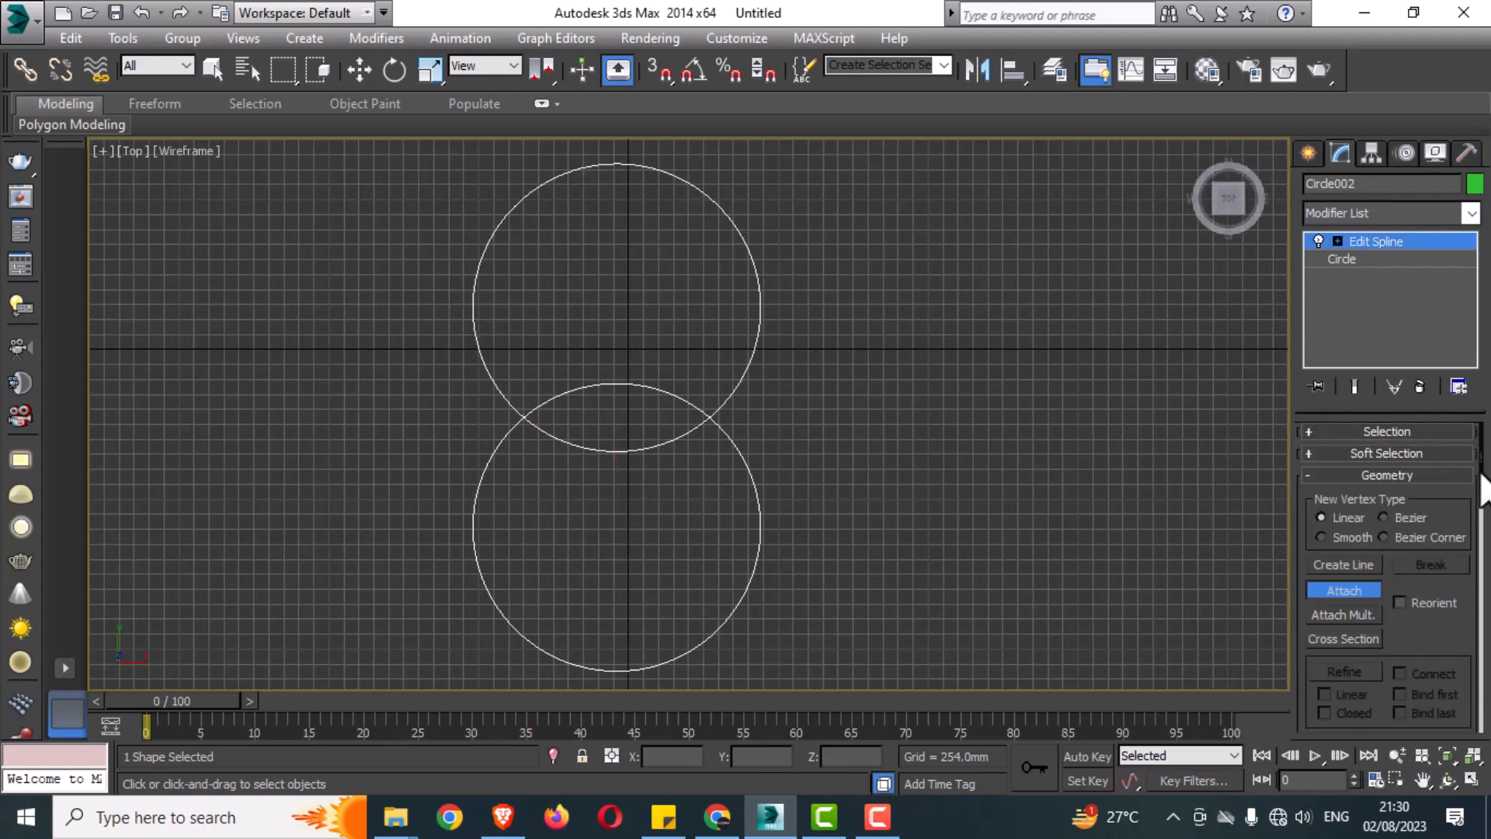
pyautogui.moveTo(1481, 472); pyautogui.dragTo(1482, 624)
pyautogui.click(1335, 565)
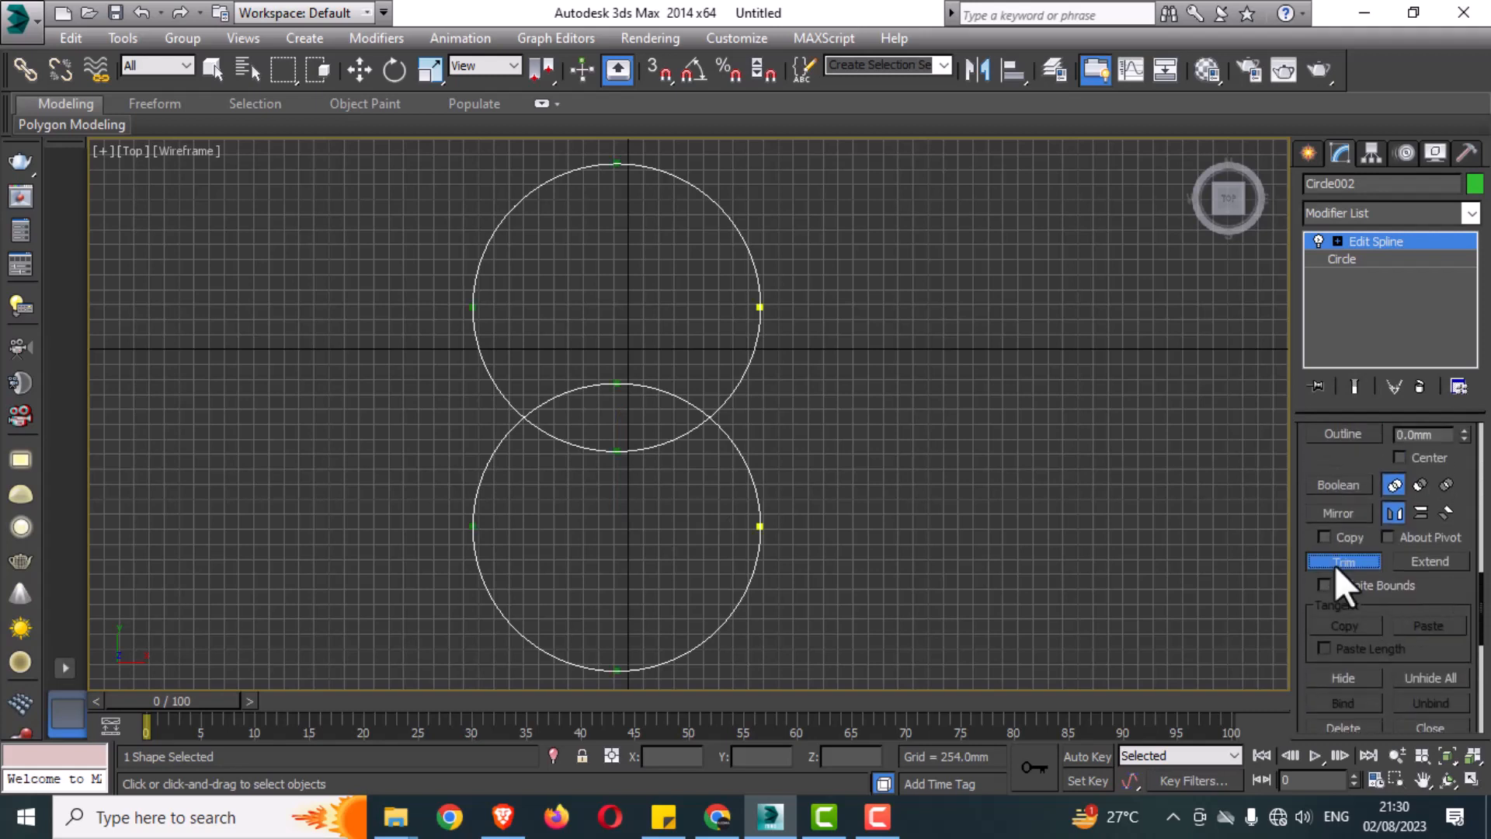
pyautogui.click(674, 398)
# Select the vertices where the two arcs meet at the outline's waist and weld them
pyautogui.click(1338, 242)
pyautogui.click(1366, 259)
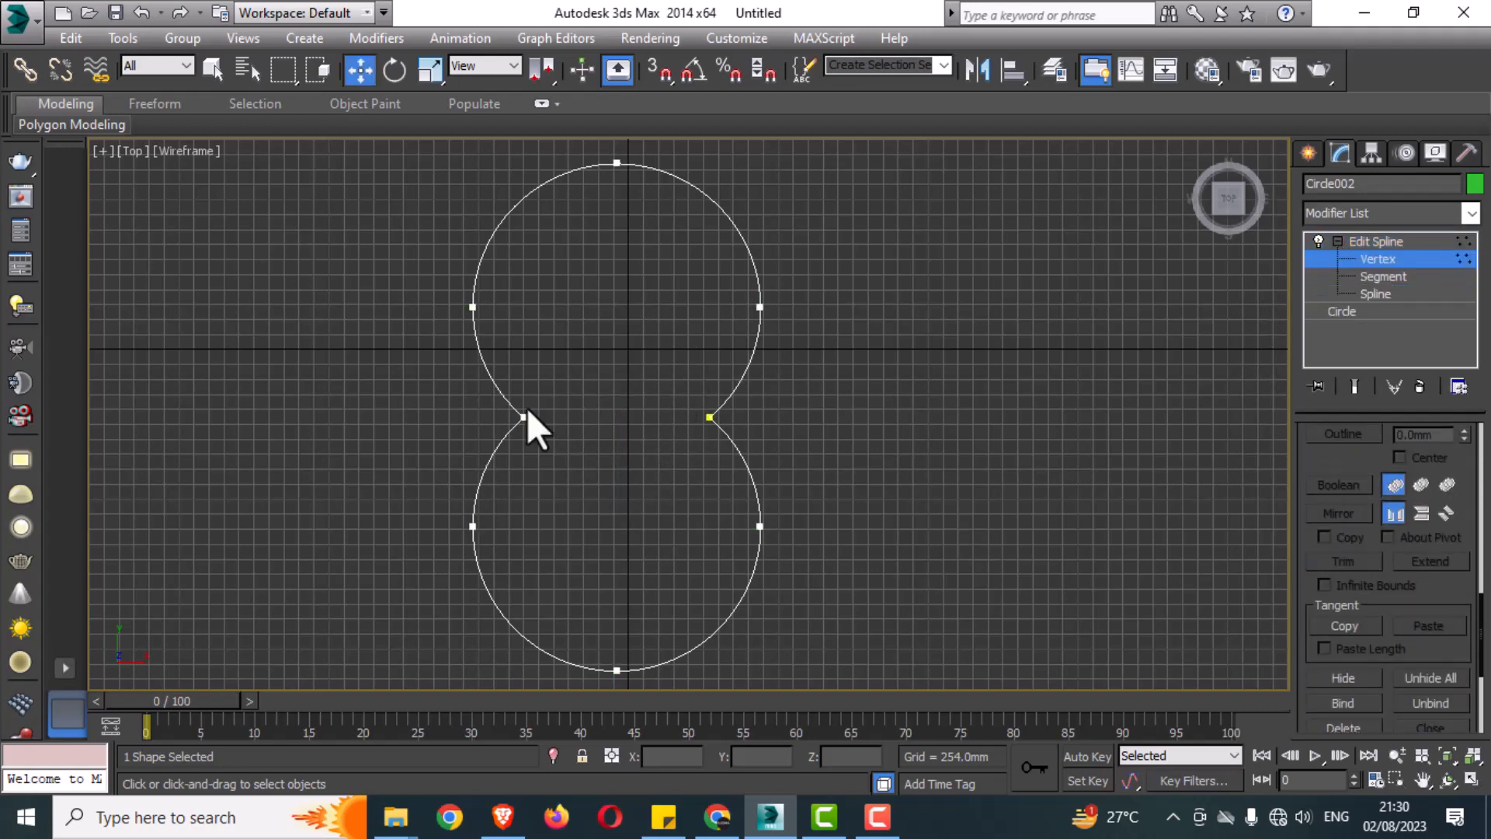
pyautogui.moveTo(1481, 633); pyautogui.dragTo(1489, 442)
pyautogui.click(1410, 435)
pyautogui.click(1408, 434)
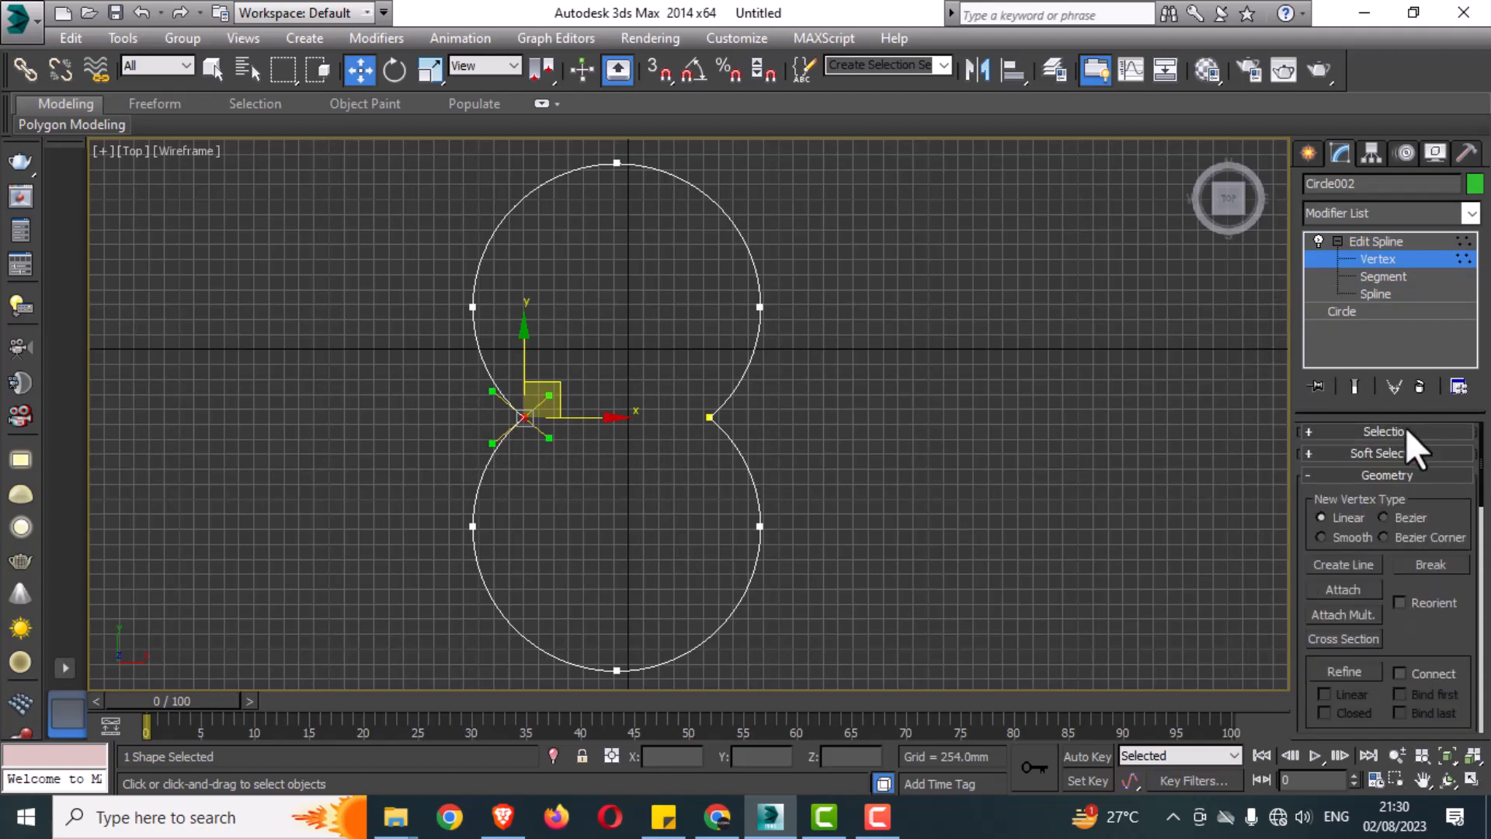
pyautogui.click(1399, 457)
pyautogui.click(1398, 435)
pyautogui.scroll(-5, 1359, 644)
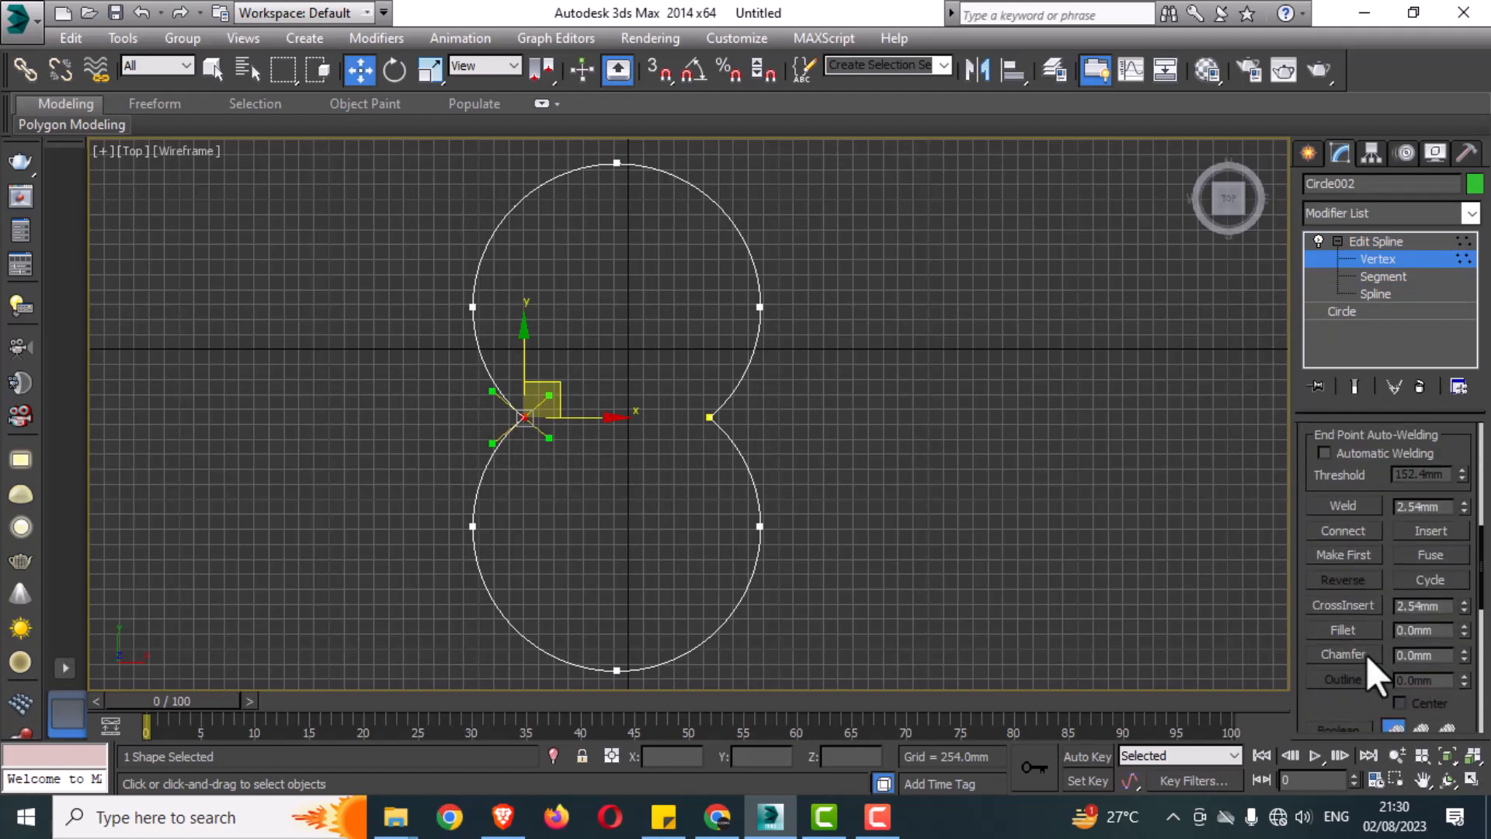
pyautogui.click(1343, 505)
# Fillet the two waist vertices of the figure-eight outline into smooth inward curves
pyautogui.moveTo(736, 427); pyautogui.dragTo(738, 428)
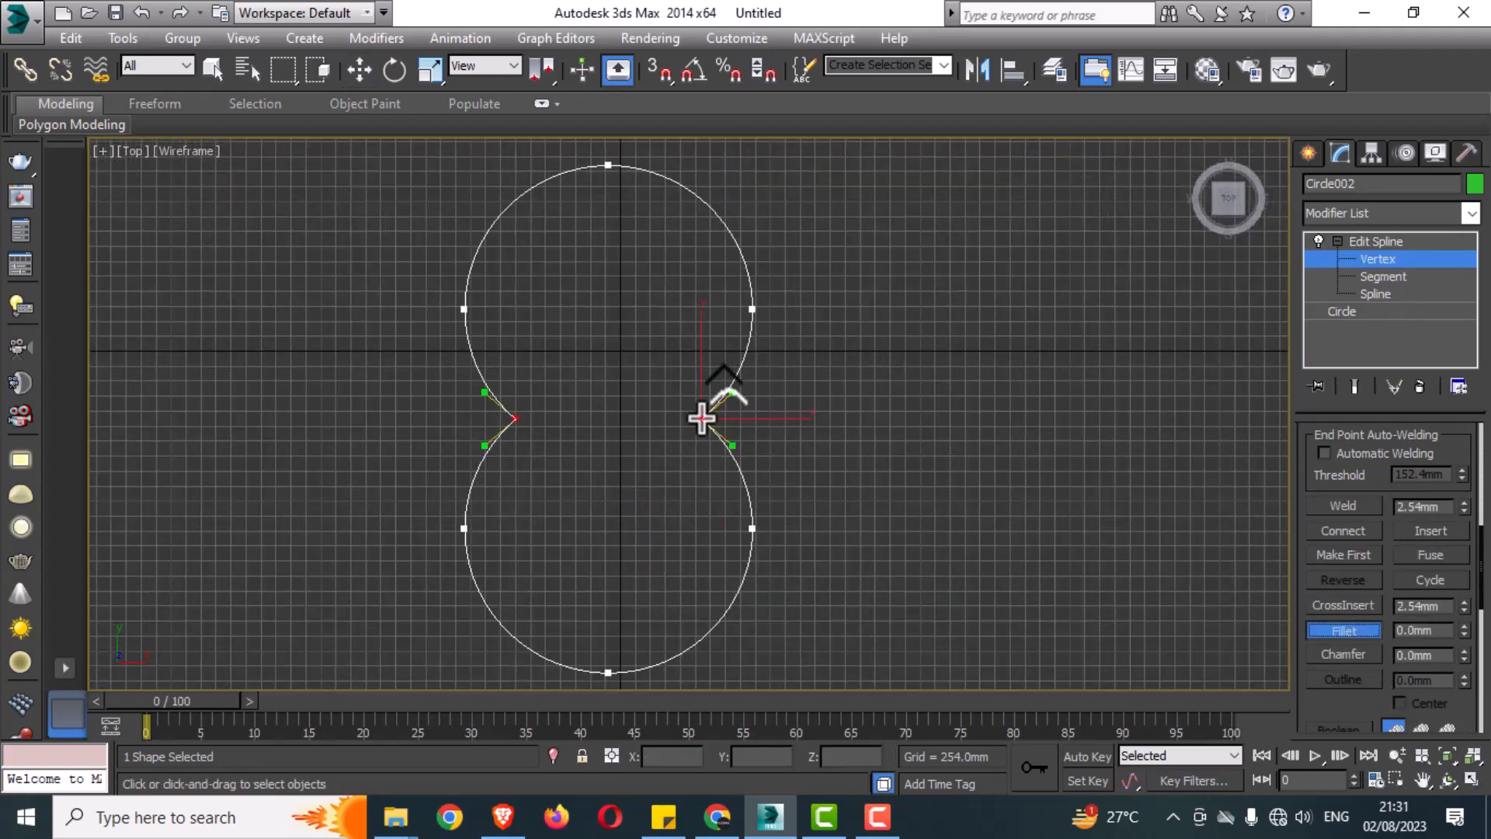
pyautogui.moveTo(751, 399); pyautogui.dragTo(777, 378)
pyautogui.click(1387, 235)
pyautogui.press('w')
# Make 3 evenly spaced copies of the figure-eight outline along the positive X axis
pyautogui.scroll(-4, 659, 541)
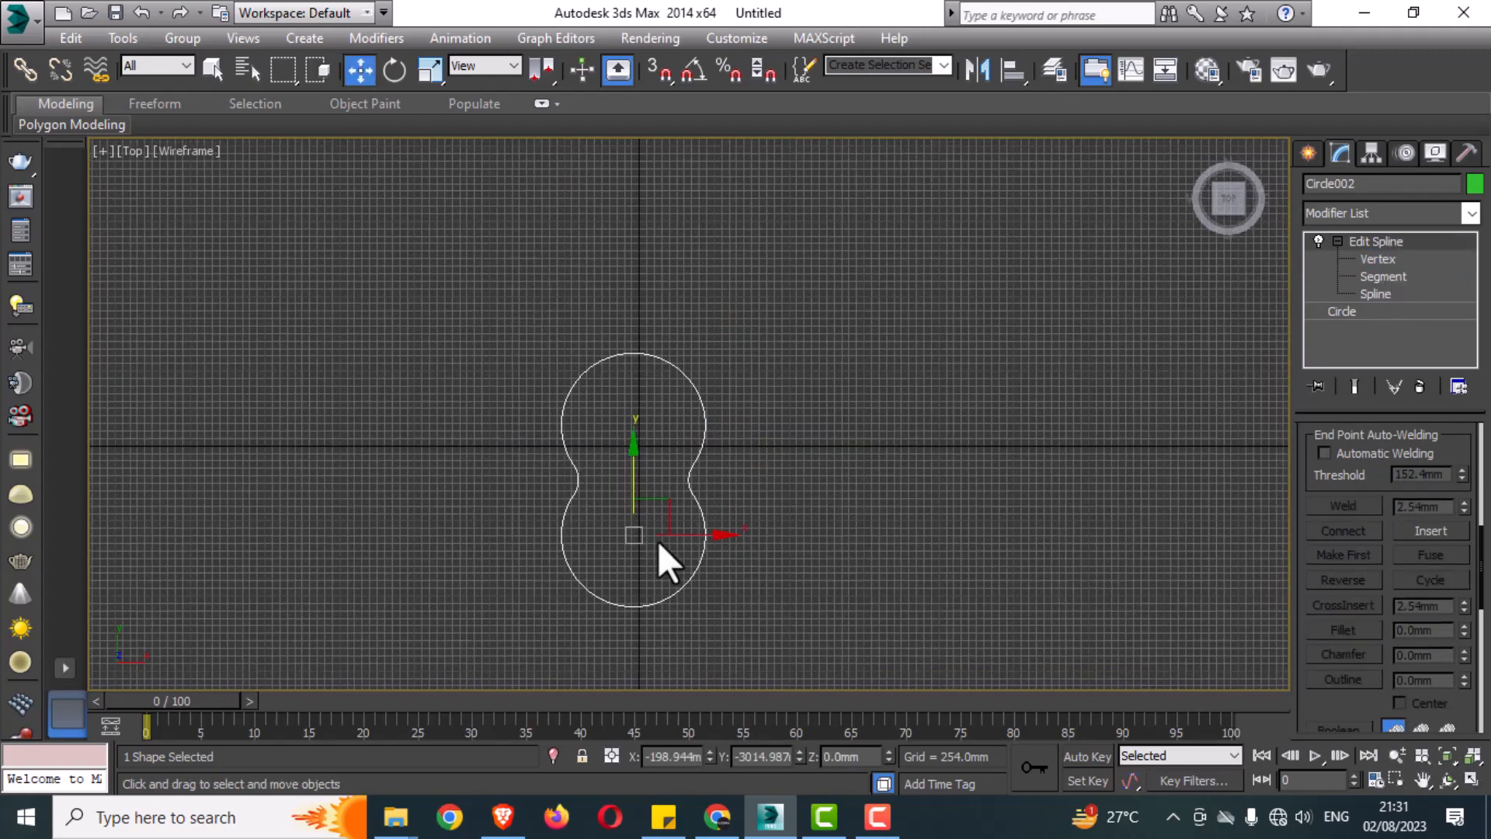
pyautogui.keyDown('shift'); pyautogui.moveTo(732, 533); pyautogui.dragTo(885, 566); pyautogui.keyUp('shift')
pyautogui.click(798, 417)
pyautogui.click(798, 417)
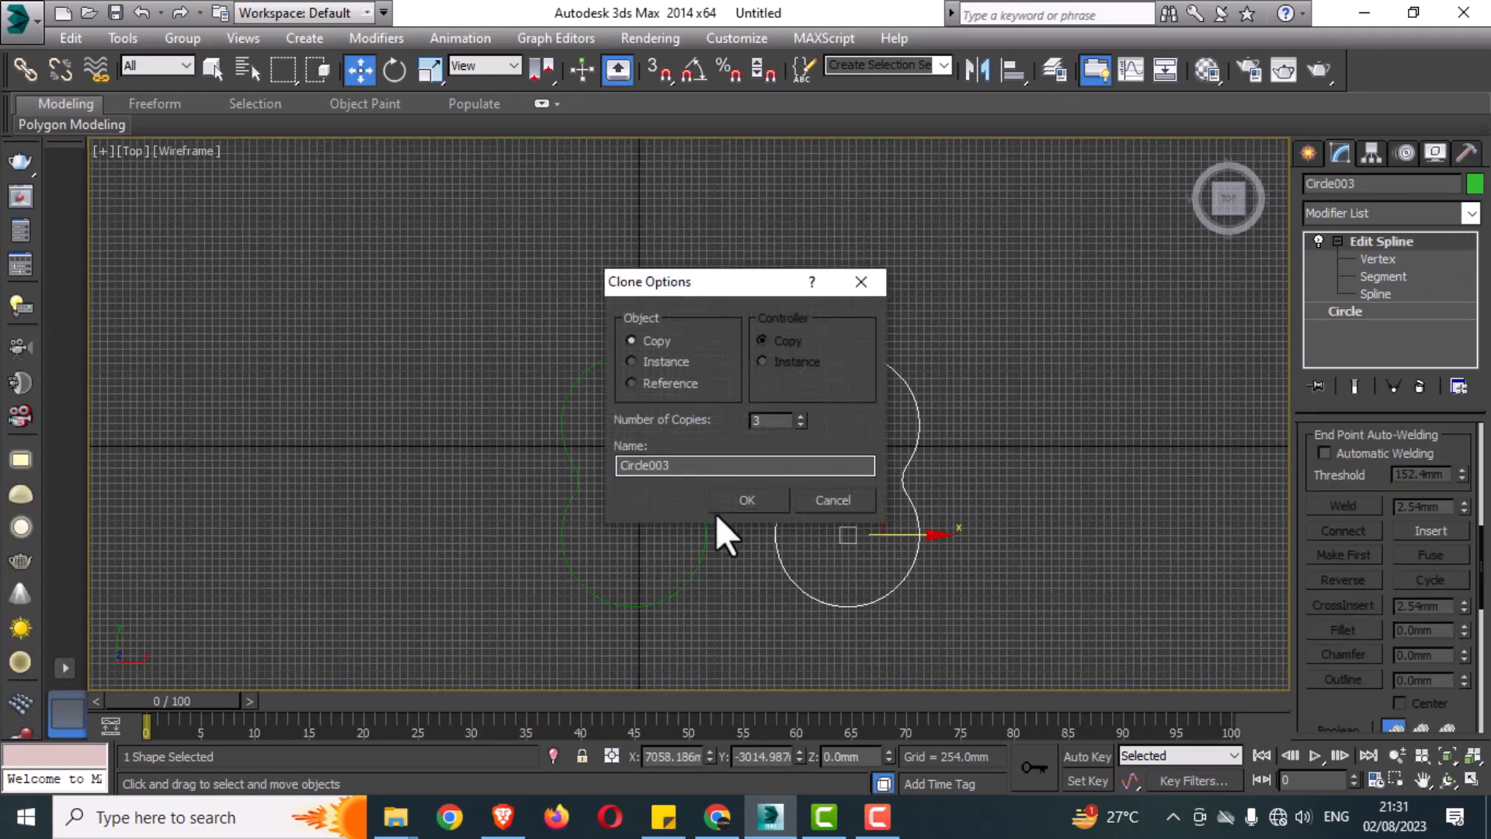
pyautogui.click(735, 500)
# Move the original outline away from its copies to about X -13530 mm and hide the grid
pyautogui.scroll(-3, 734, 501)
pyautogui.moveTo(745, 501); pyautogui.dragTo(896, 485, button='middle')
pyautogui.click(867, 480)
pyautogui.click(869, 486)
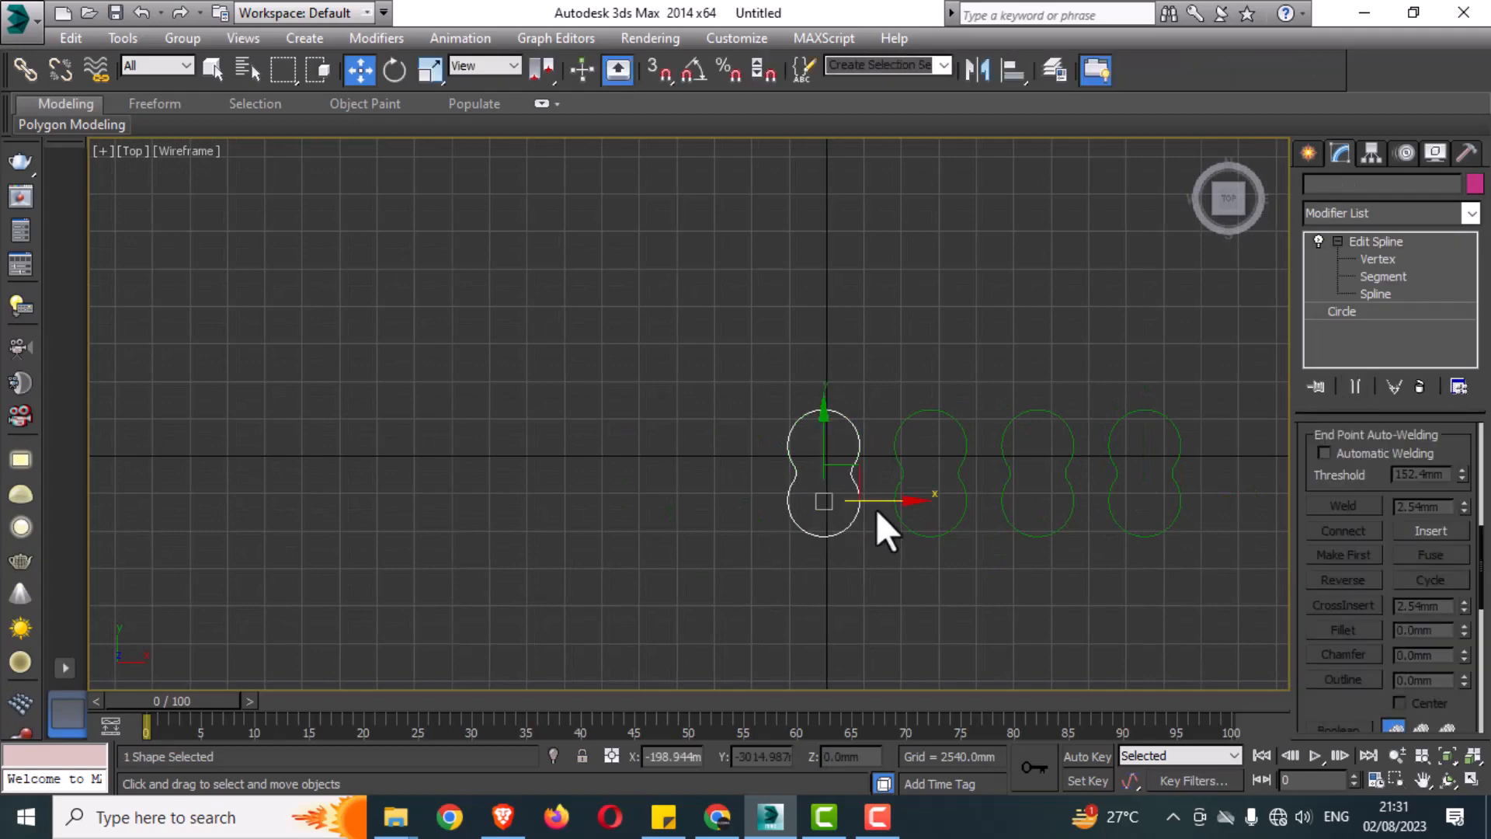
pyautogui.moveTo(878, 512); pyautogui.dragTo(683, 536)
pyautogui.scroll(3, 681, 546)
pyautogui.moveTo(684, 543)
pyautogui.mouseDown(button='middle')
pyautogui.moveTo(743, 540)
pyautogui.moveTo(710, 550)
pyautogui.mouseUp(button='middle')
pyautogui.press('g')
pyautogui.click(736, 505)
# Draw a rectangle about 12769 mm long and 9216 mm wide around the original figure-eight outline
pyautogui.click(1308, 153)
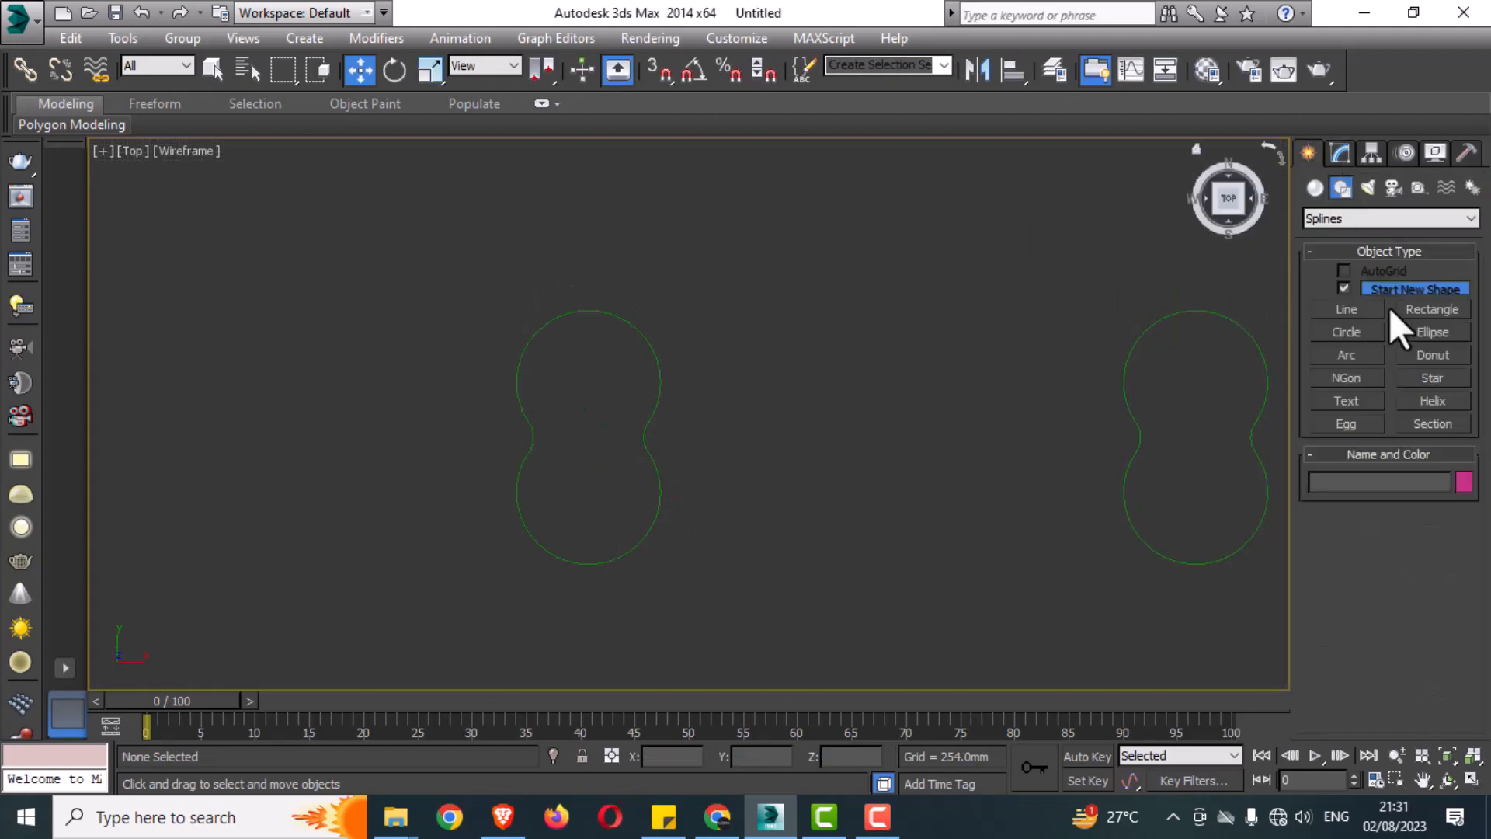
pyautogui.click(1433, 309)
pyautogui.moveTo(462, 262); pyautogui.dragTo(721, 640)
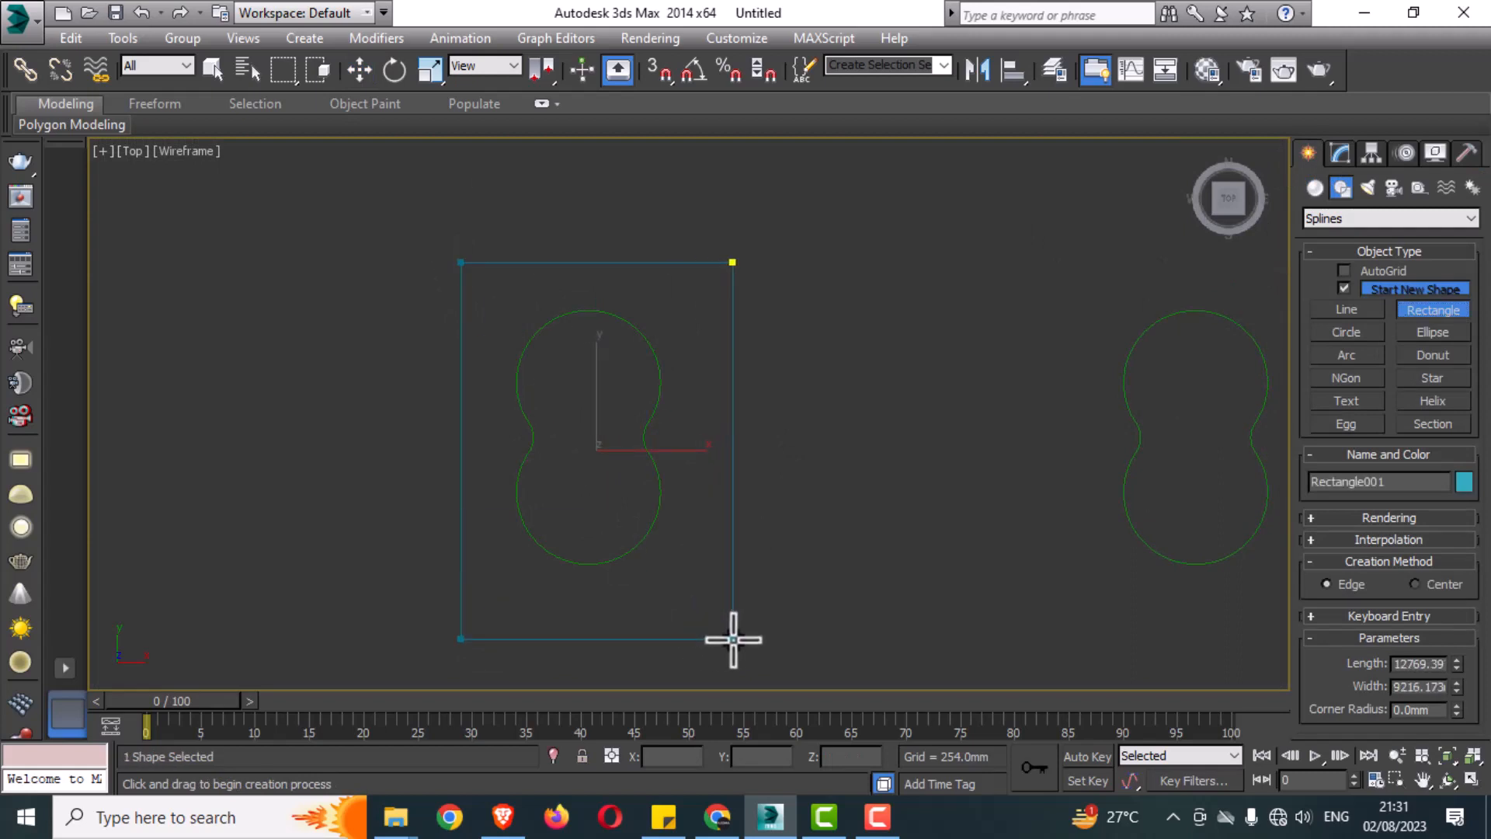
pyautogui.press('w')
# Align the rectangle to the enclosed figure-eight outline, center to center, in X, Y and Z position
pyautogui.click(1015, 73)
pyautogui.click(664, 375)
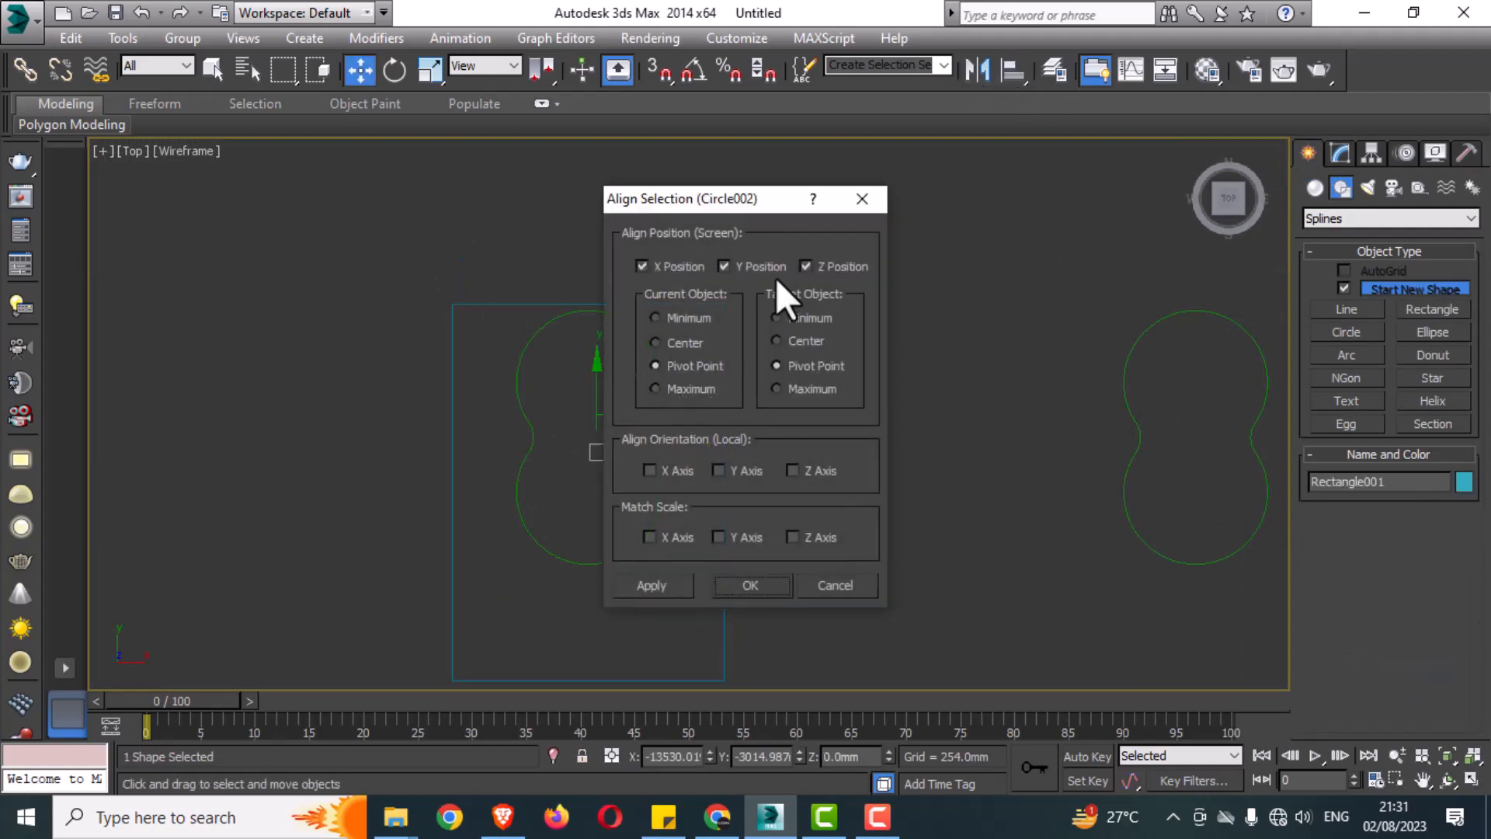
pyautogui.click(777, 340)
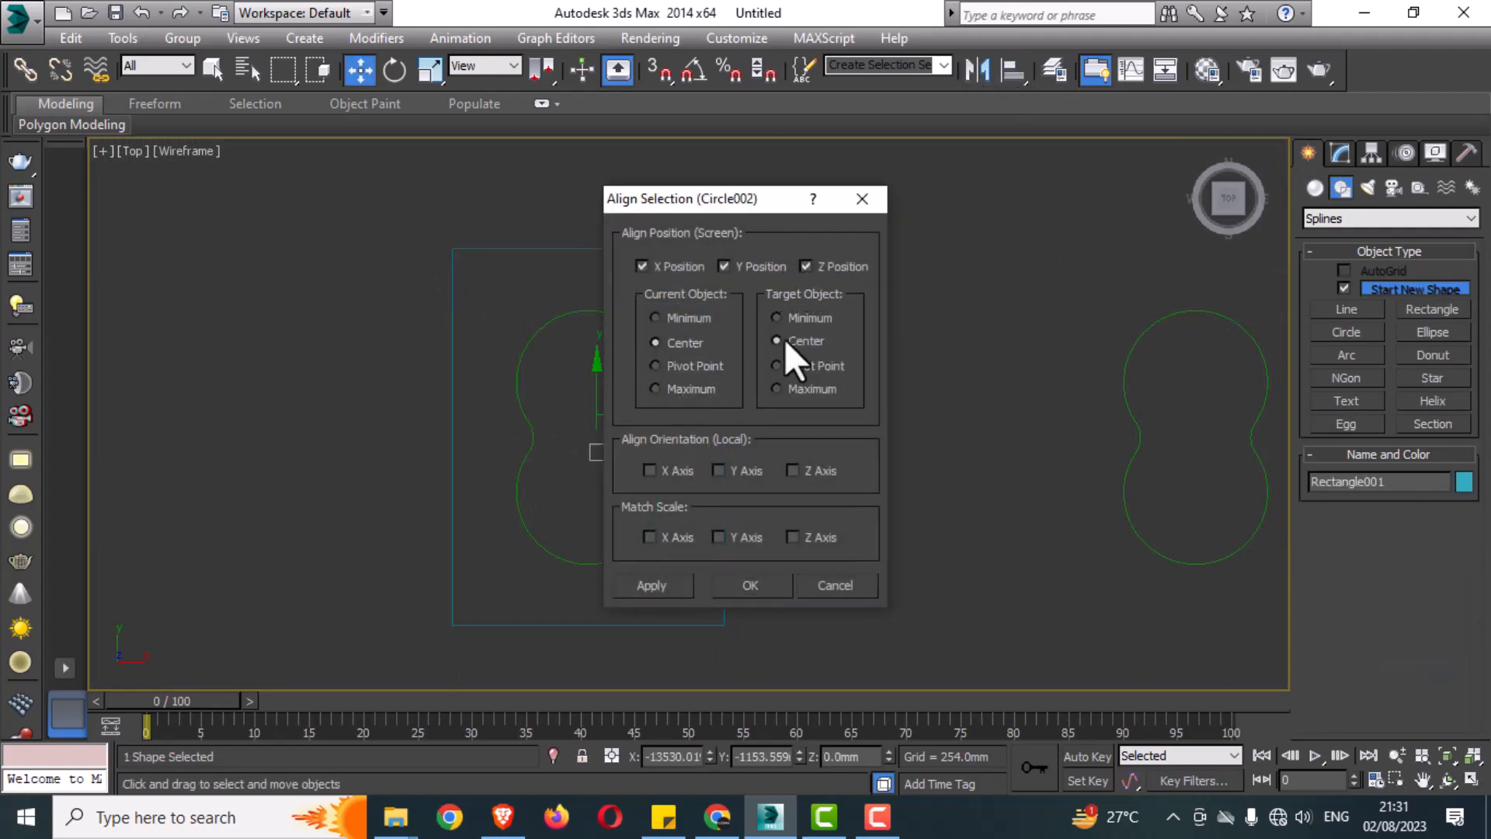
pyautogui.moveTo(755, 201); pyautogui.dragTo(950, 226)
pyautogui.click(944, 609)
pyautogui.moveTo(602, 532); pyautogui.dragTo(610, 527, button='middle')
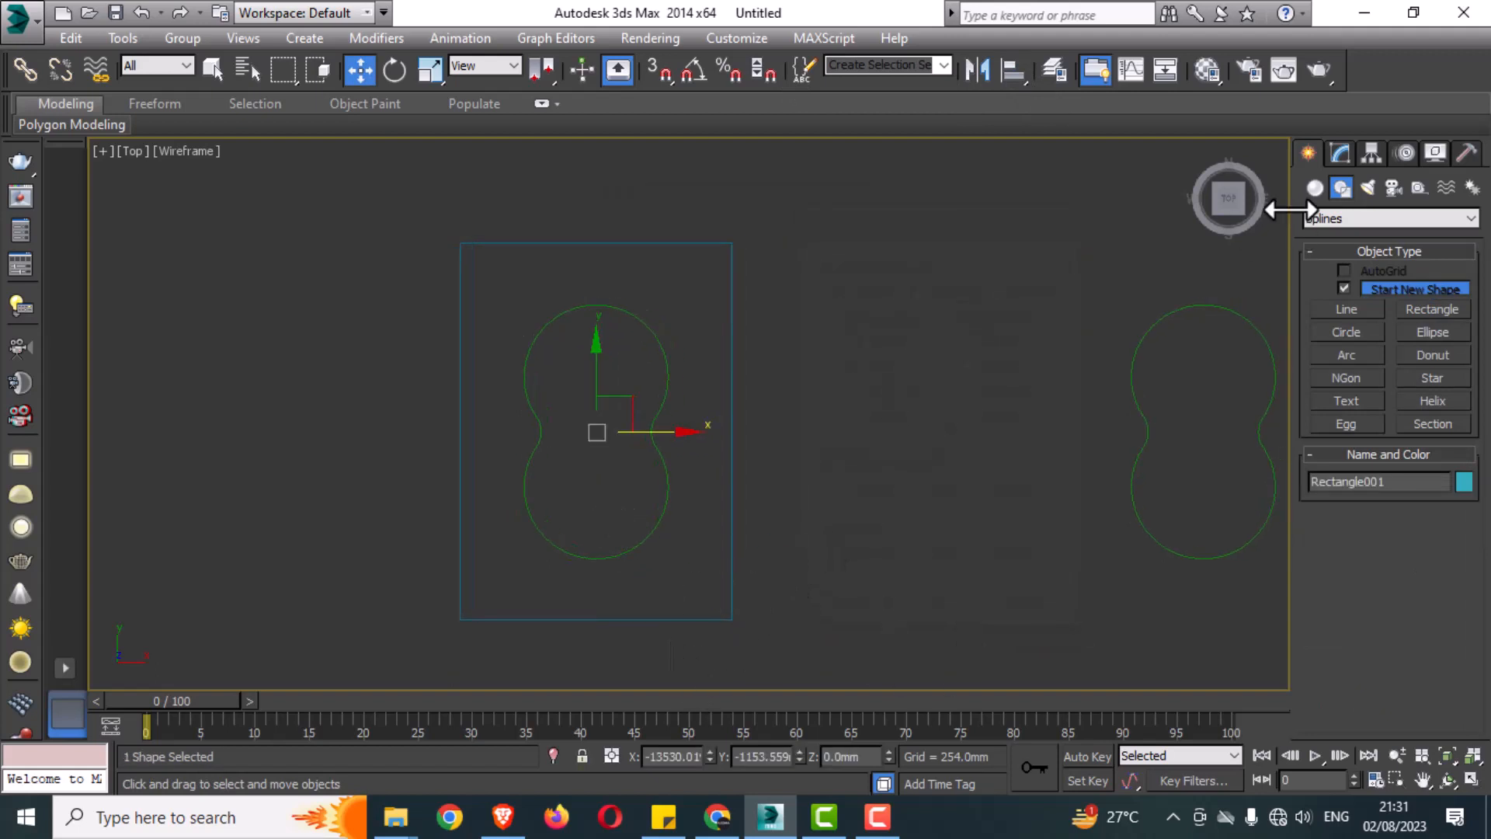
# Attach the surrounding rectangle to the figure-eight outline's spline
pyautogui.click(1339, 154)
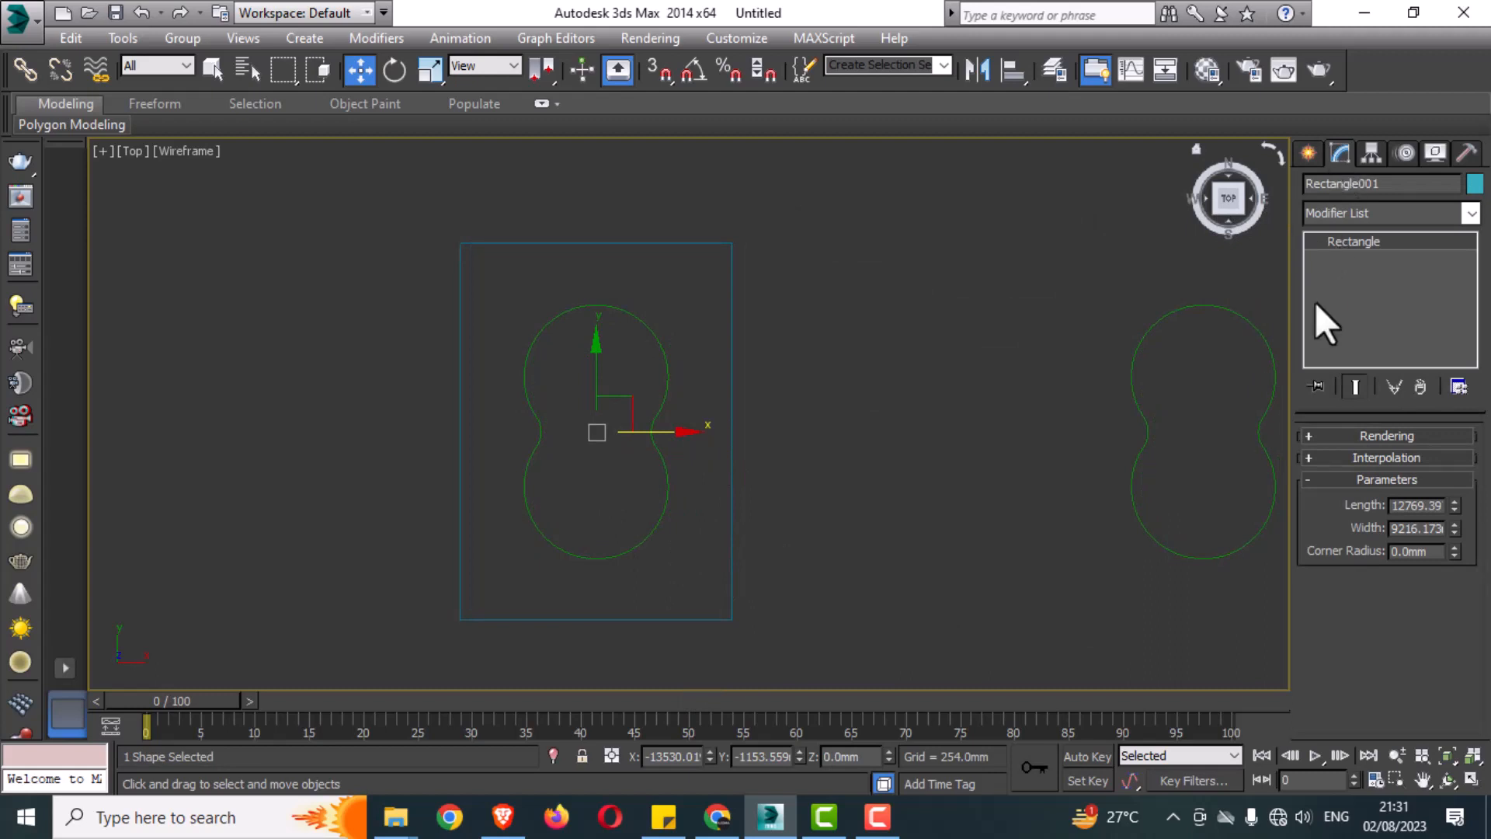
pyautogui.click(665, 468)
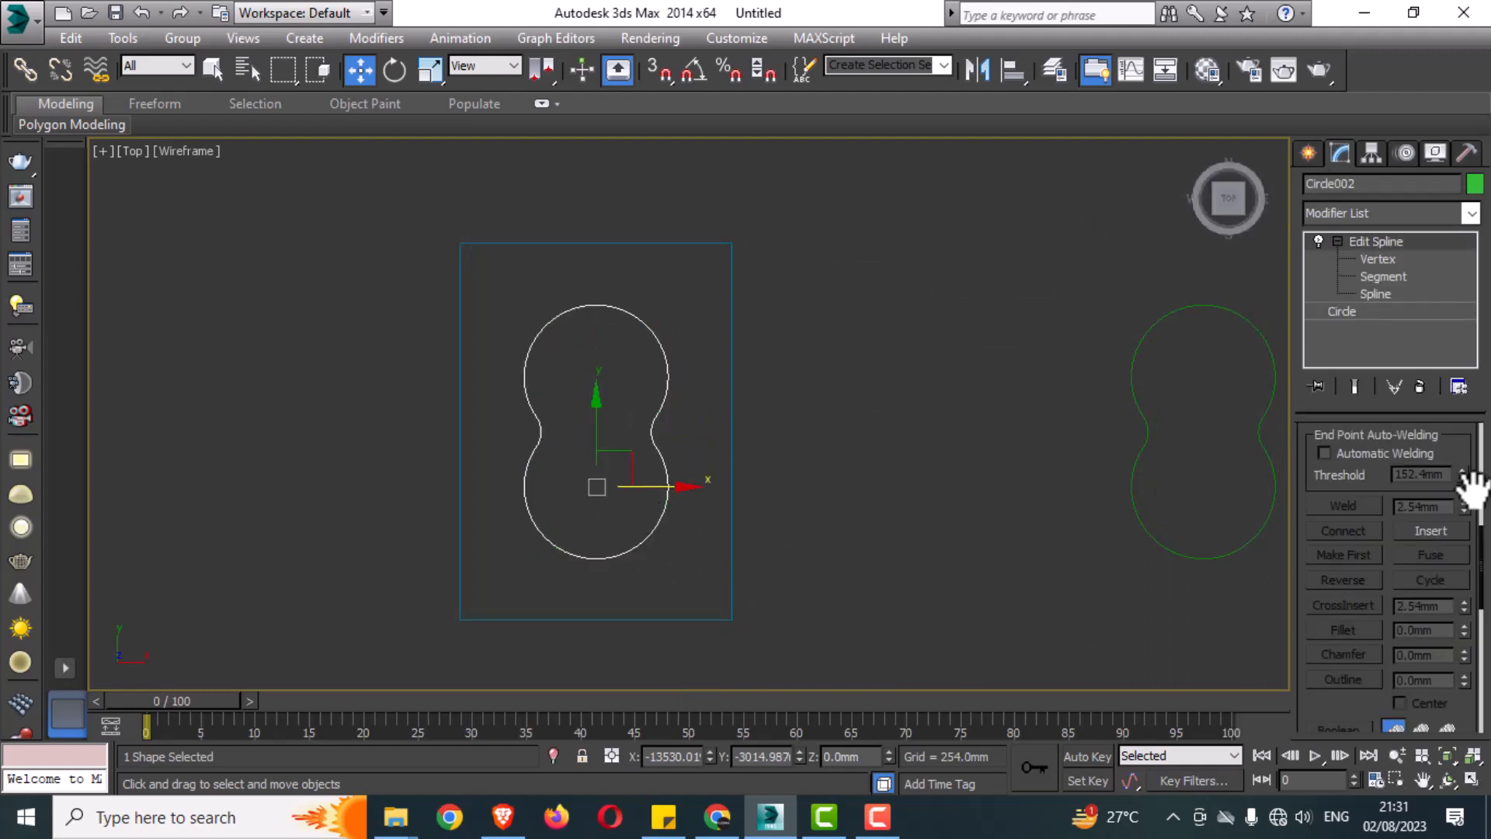
pyautogui.scroll(5, 1426, 569)
pyautogui.click(1344, 573)
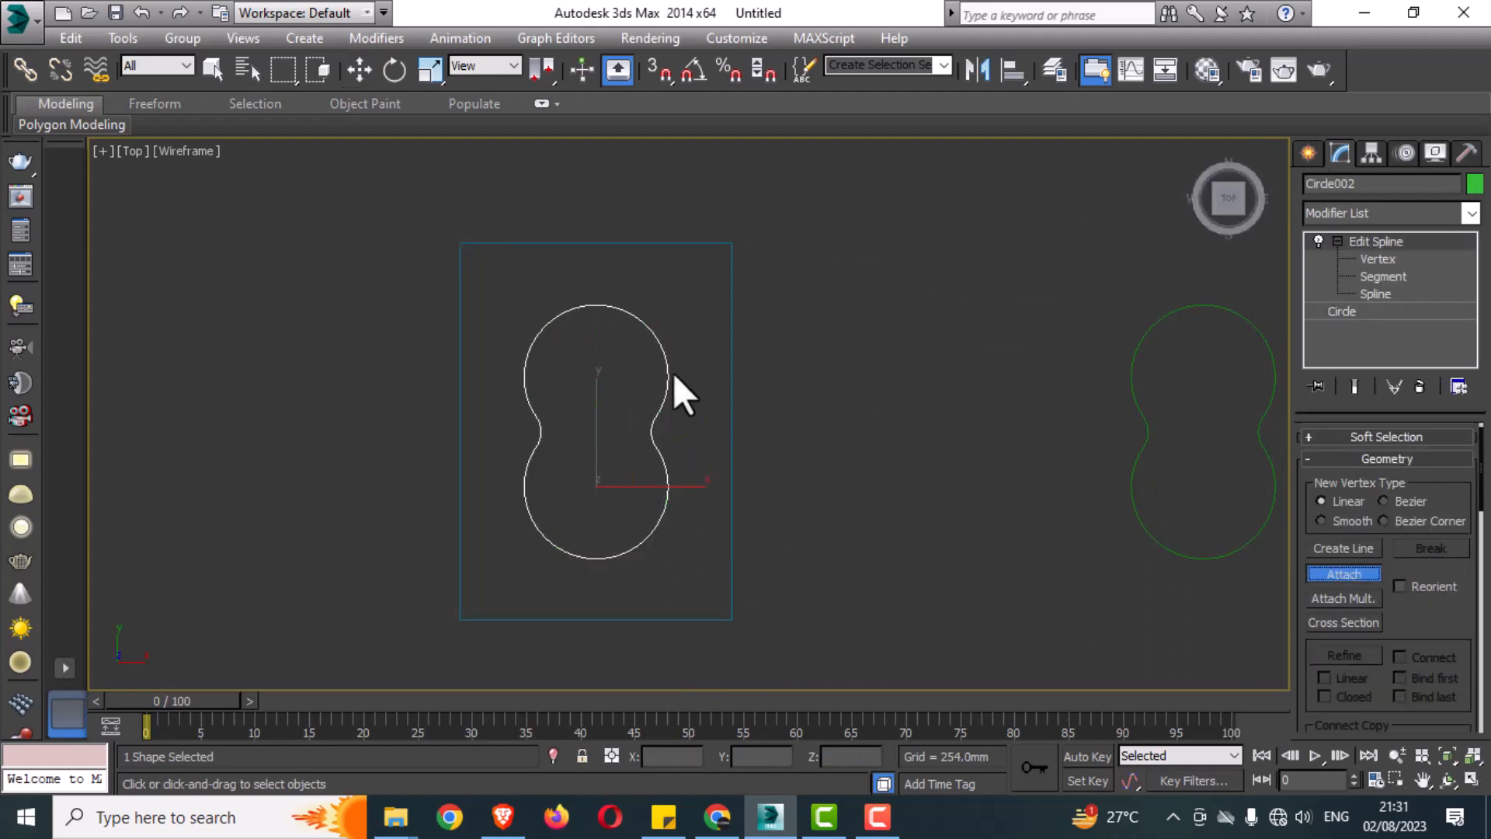
pyautogui.click(730, 371)
pyautogui.click(1400, 237)
pyautogui.click(1401, 238)
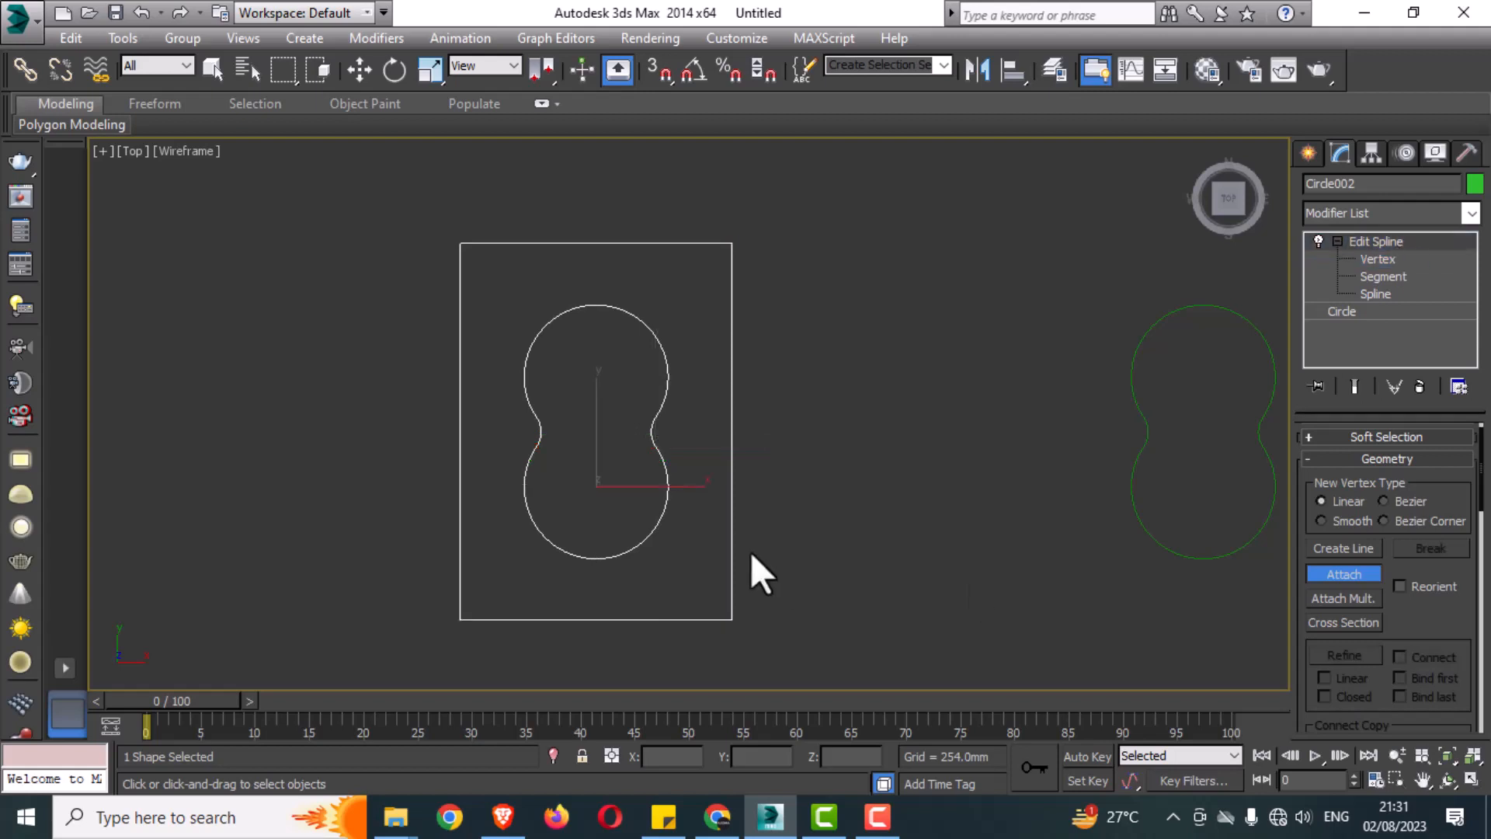
# Extrude the combined rectangle and figure-eight shape by 25 mm
pyautogui.keyDown('alt'); pyautogui.moveTo(744, 554); pyautogui.dragTo(789, 465, button='middle'); pyautogui.keyUp('alt')
pyautogui.click(1396, 215)
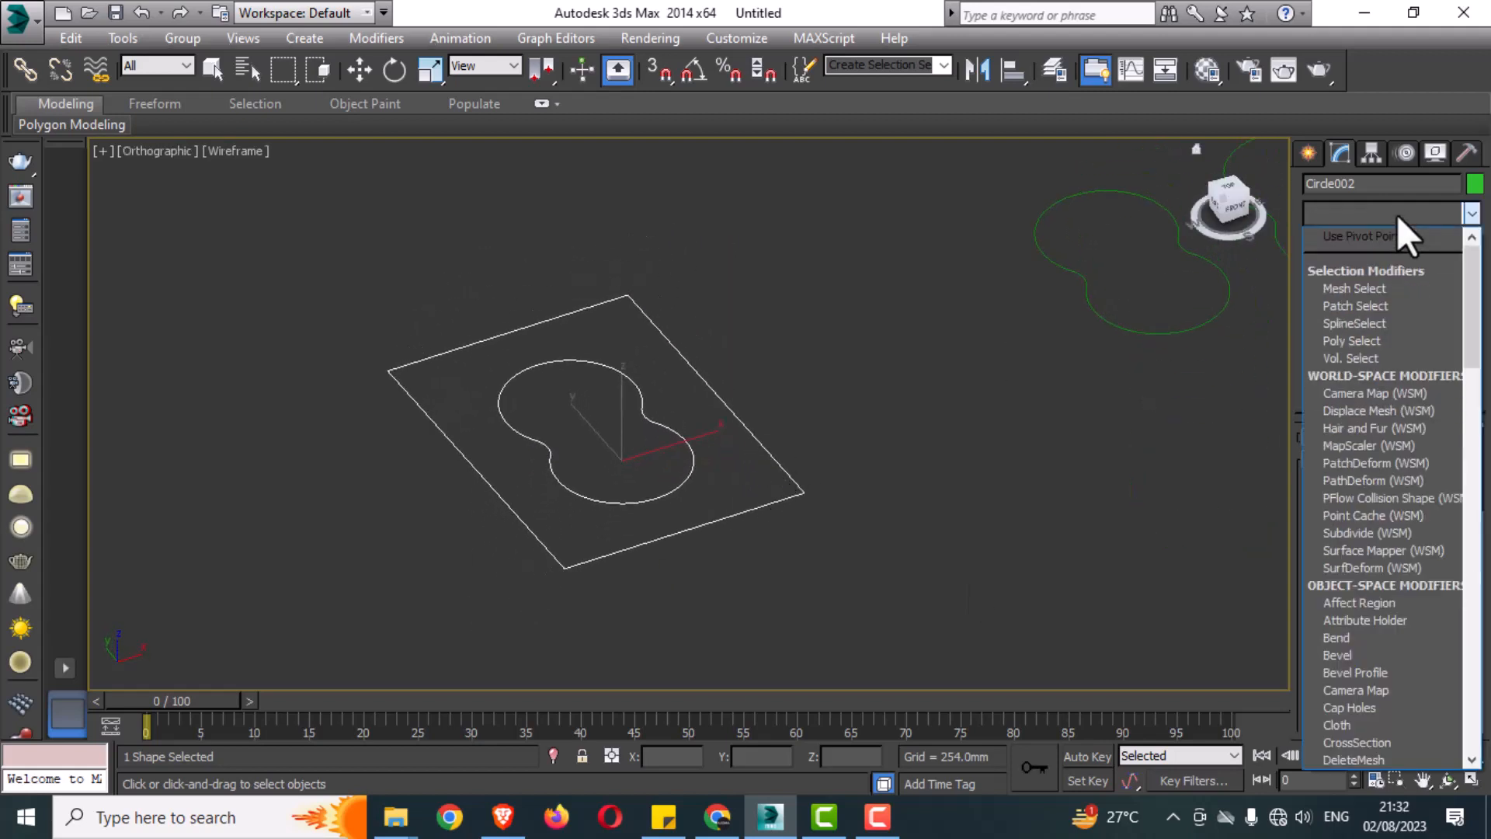
pyautogui.scroll(-10, 1390, 233)
pyautogui.click(1386, 238)
pyautogui.moveTo(786, 495); pyautogui.dragTo(803, 503, button='middle')
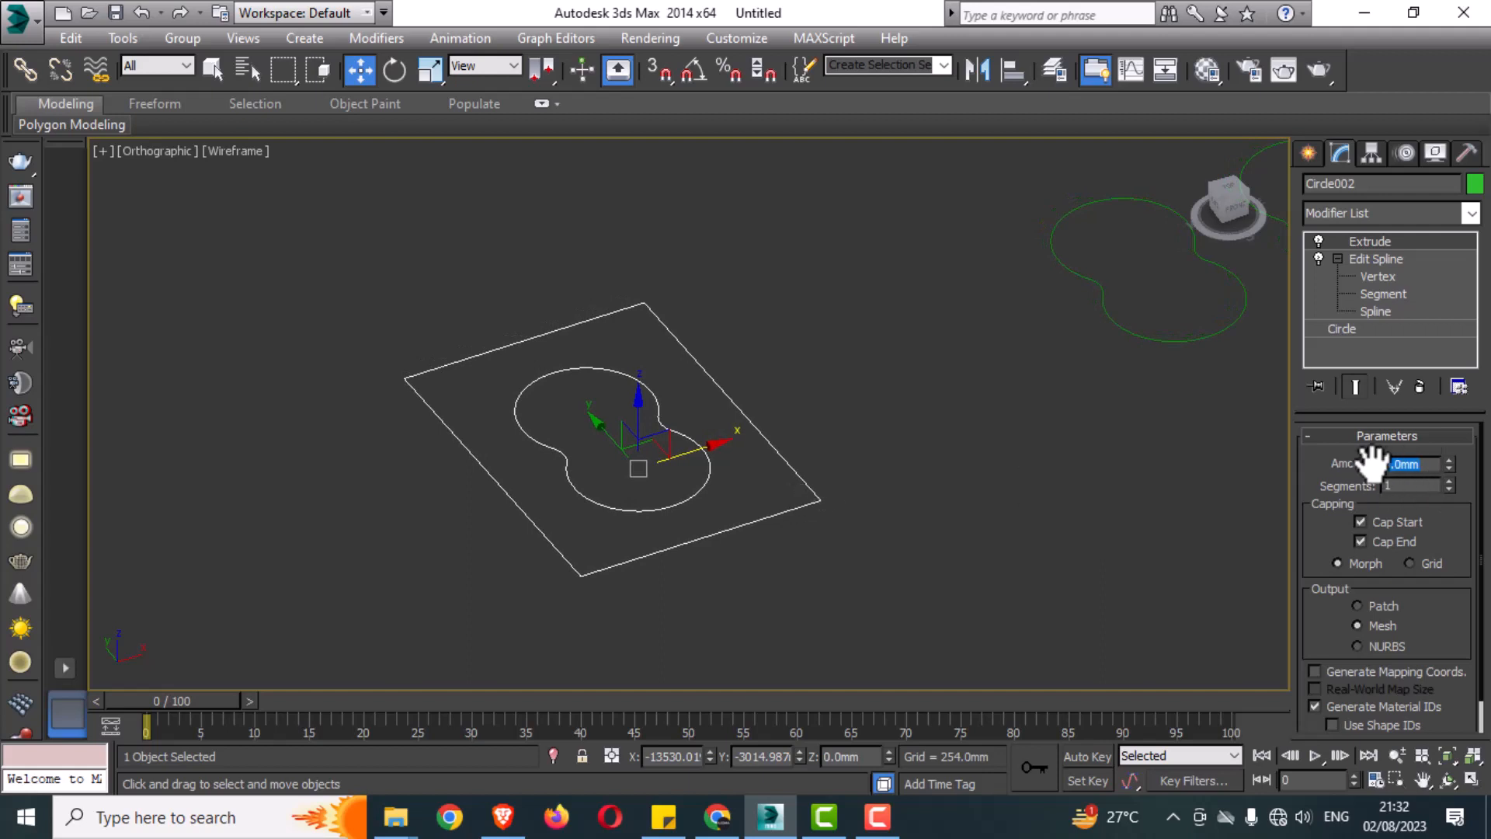
pyautogui.scroll(5, 696, 520)
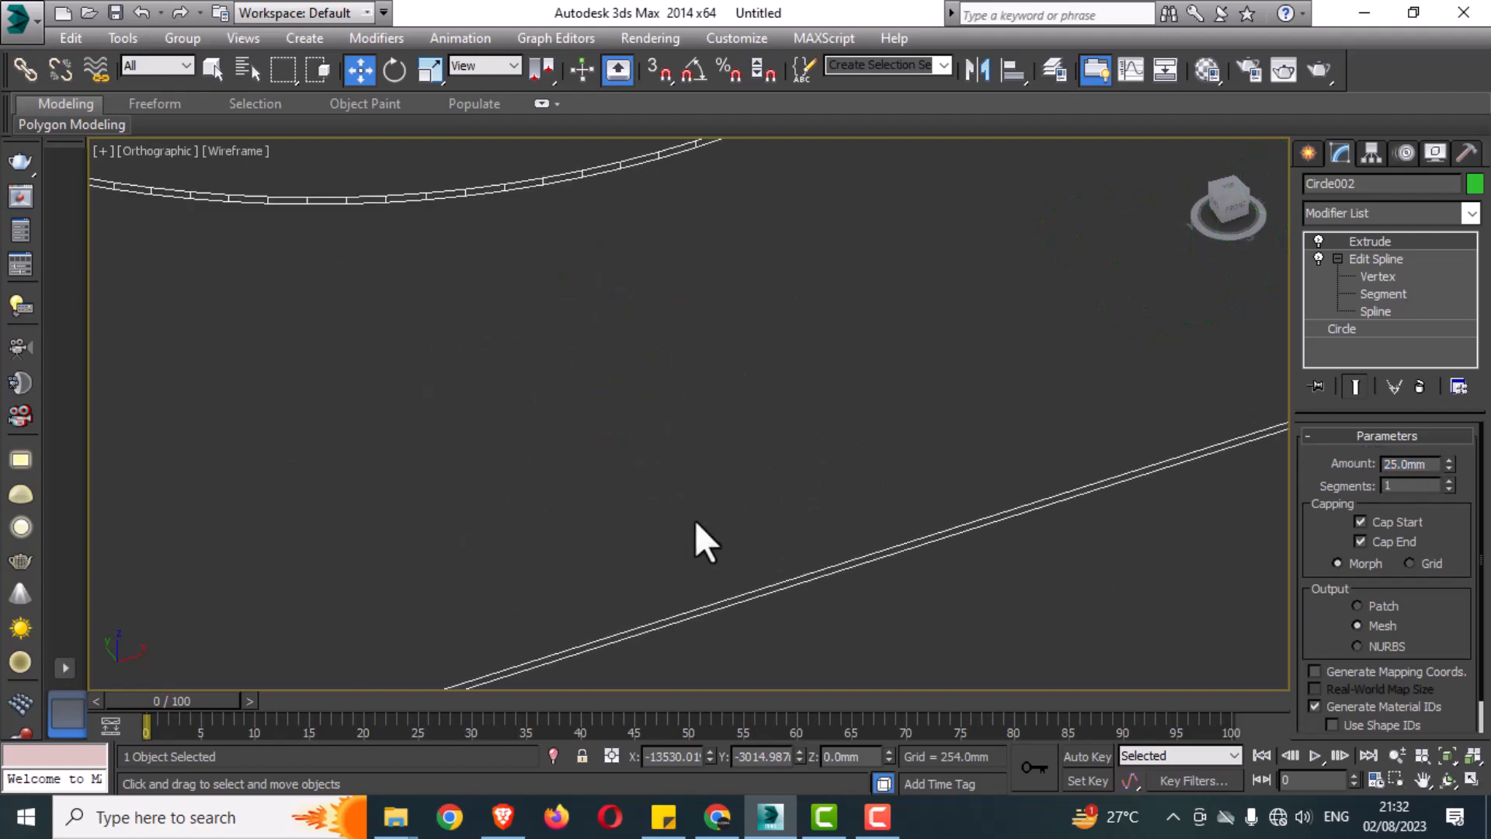
# Change the viewport display from wireframe to Shaded
pyautogui.scroll(-5, 696, 521)
pyautogui.click(225, 150)
pyautogui.click(282, 199)
pyautogui.scroll(3, 712, 505)
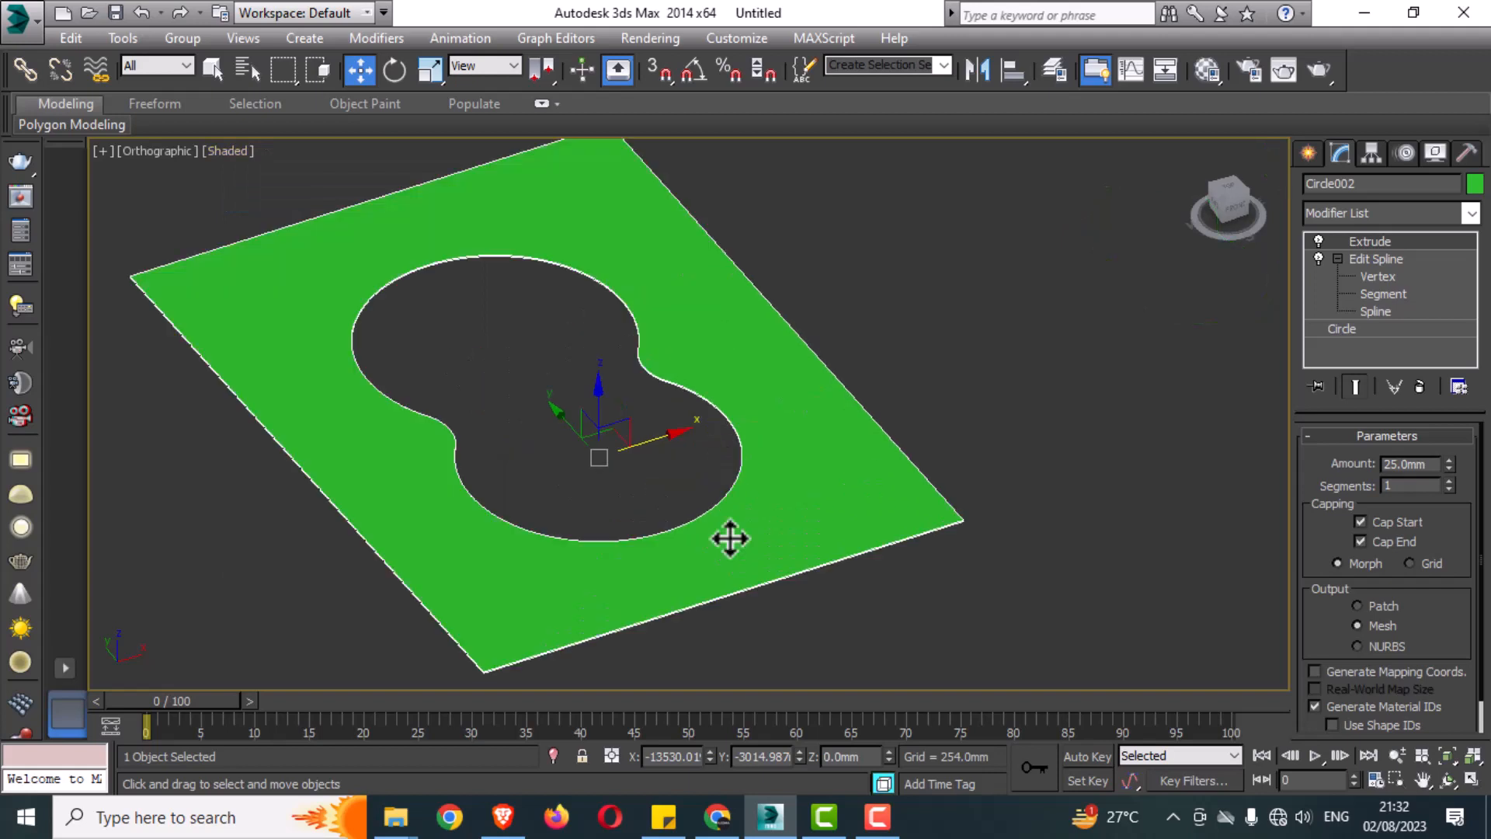
# Outline the spline of the nearest figure-eight copy to form a double-line ring shape
pyautogui.moveTo(726, 536)
pyautogui.keyDown('alt'); pyautogui.mouseDown(button='middle')
pyautogui.moveTo(759, 472)
pyautogui.moveTo(711, 503)
pyautogui.moveTo(358, 549)
pyautogui.mouseUp(button='middle'); pyautogui.keyUp('alt')
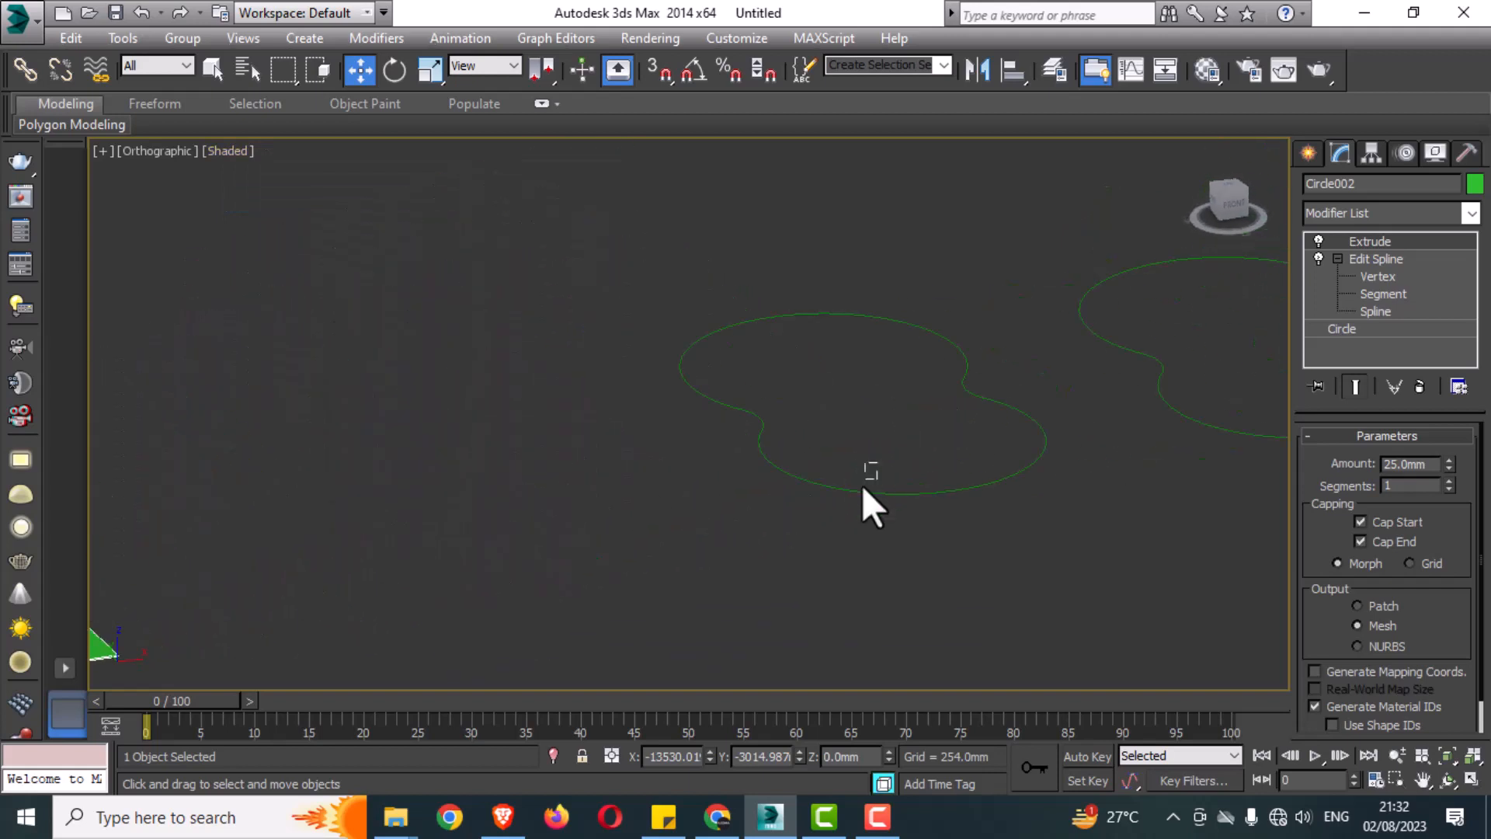
pyautogui.click(870, 492)
pyautogui.click(1338, 242)
pyautogui.click(1365, 296)
pyautogui.moveTo(1481, 488); pyautogui.dragTo(1472, 626)
pyautogui.moveTo(1042, 469); pyautogui.dragTo(1022, 433)
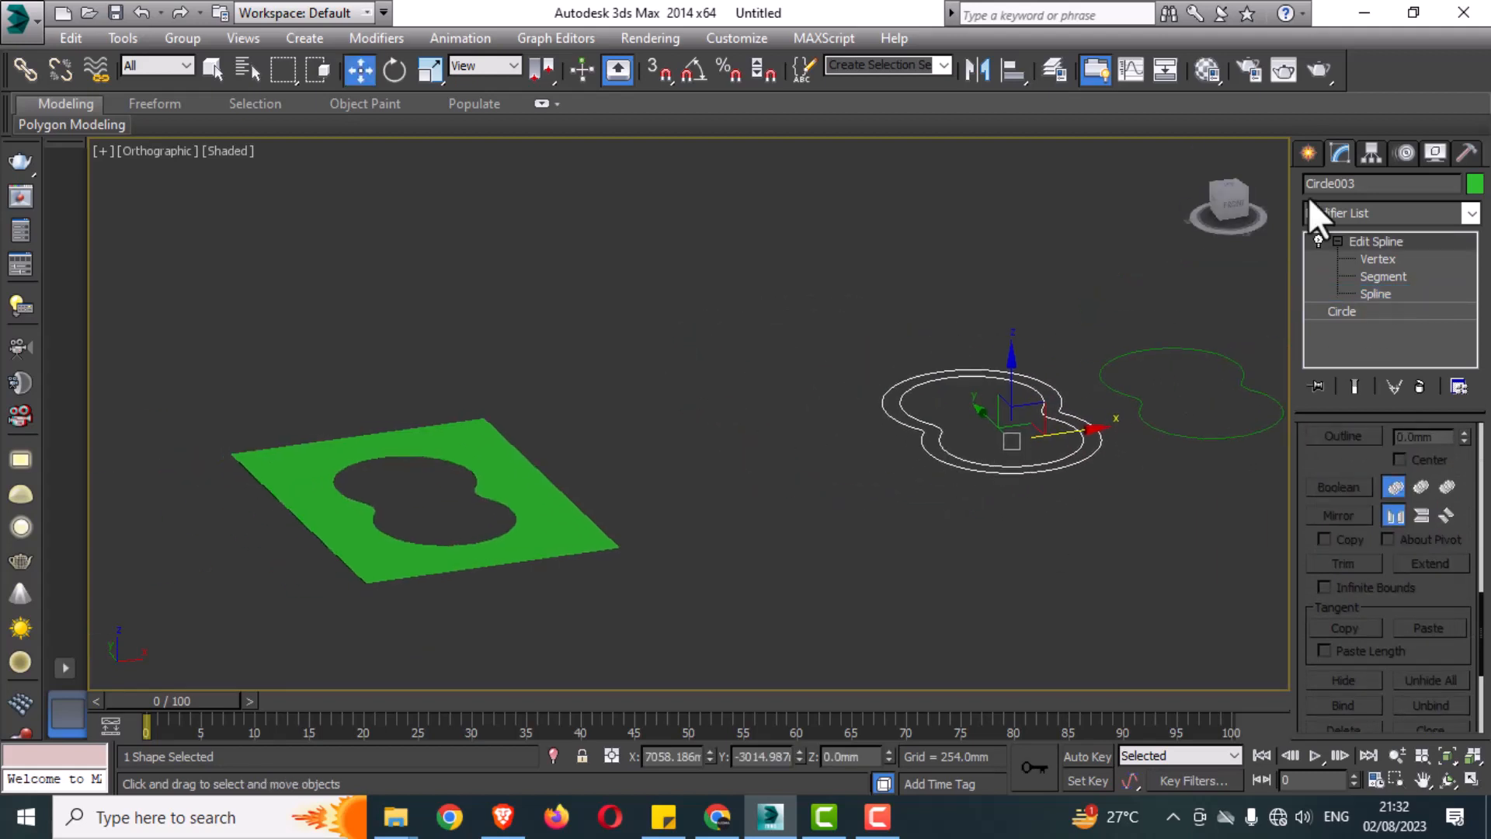
# Add an Extrude modifier to the double-line figure-eight ring shape
pyautogui.click(1320, 213)
pyautogui.click(1399, 220)
pyautogui.press('t')
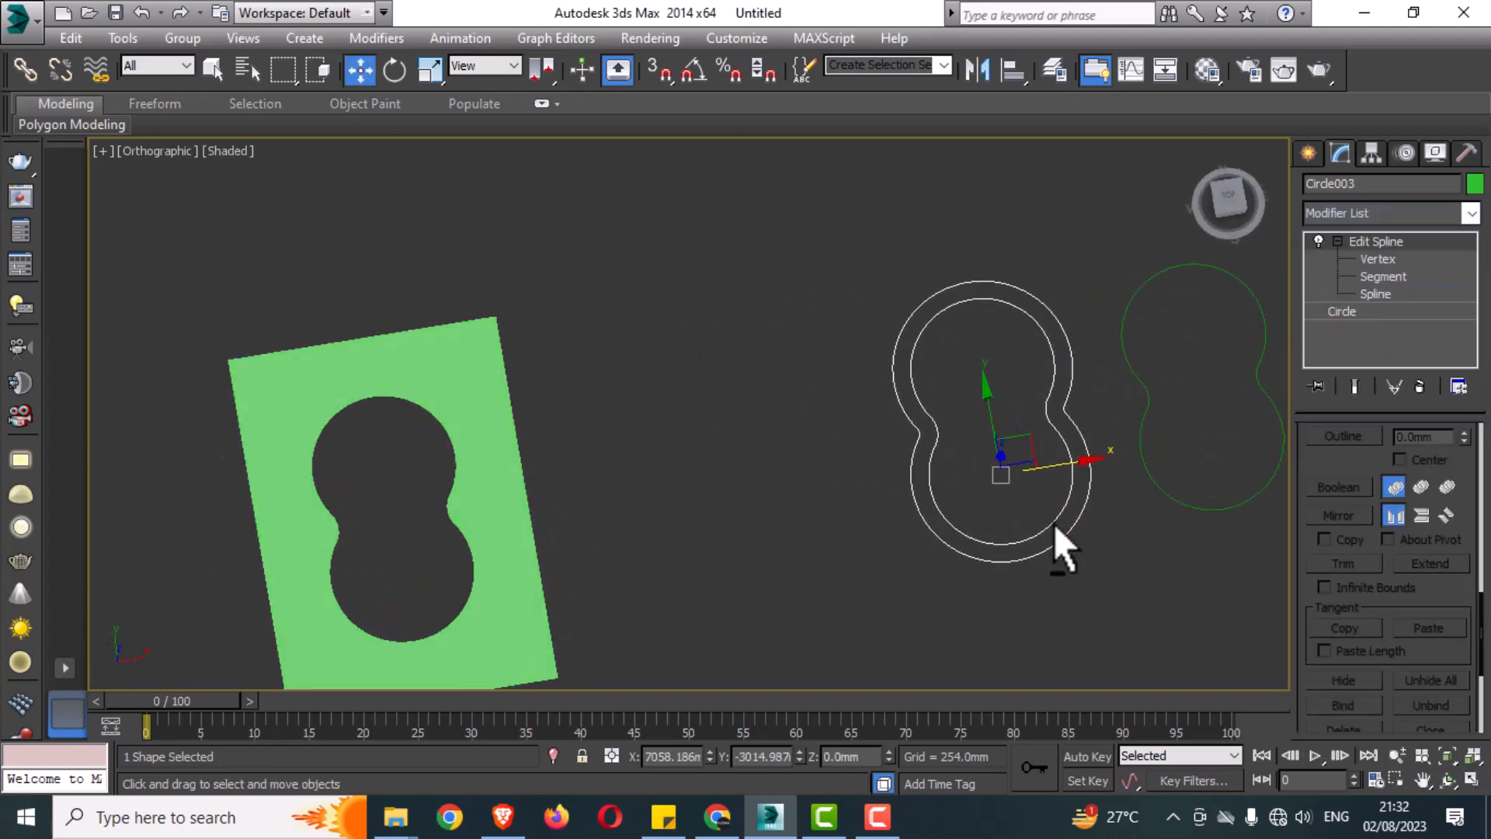
pyautogui.press('e')
pyautogui.click(1405, 214)
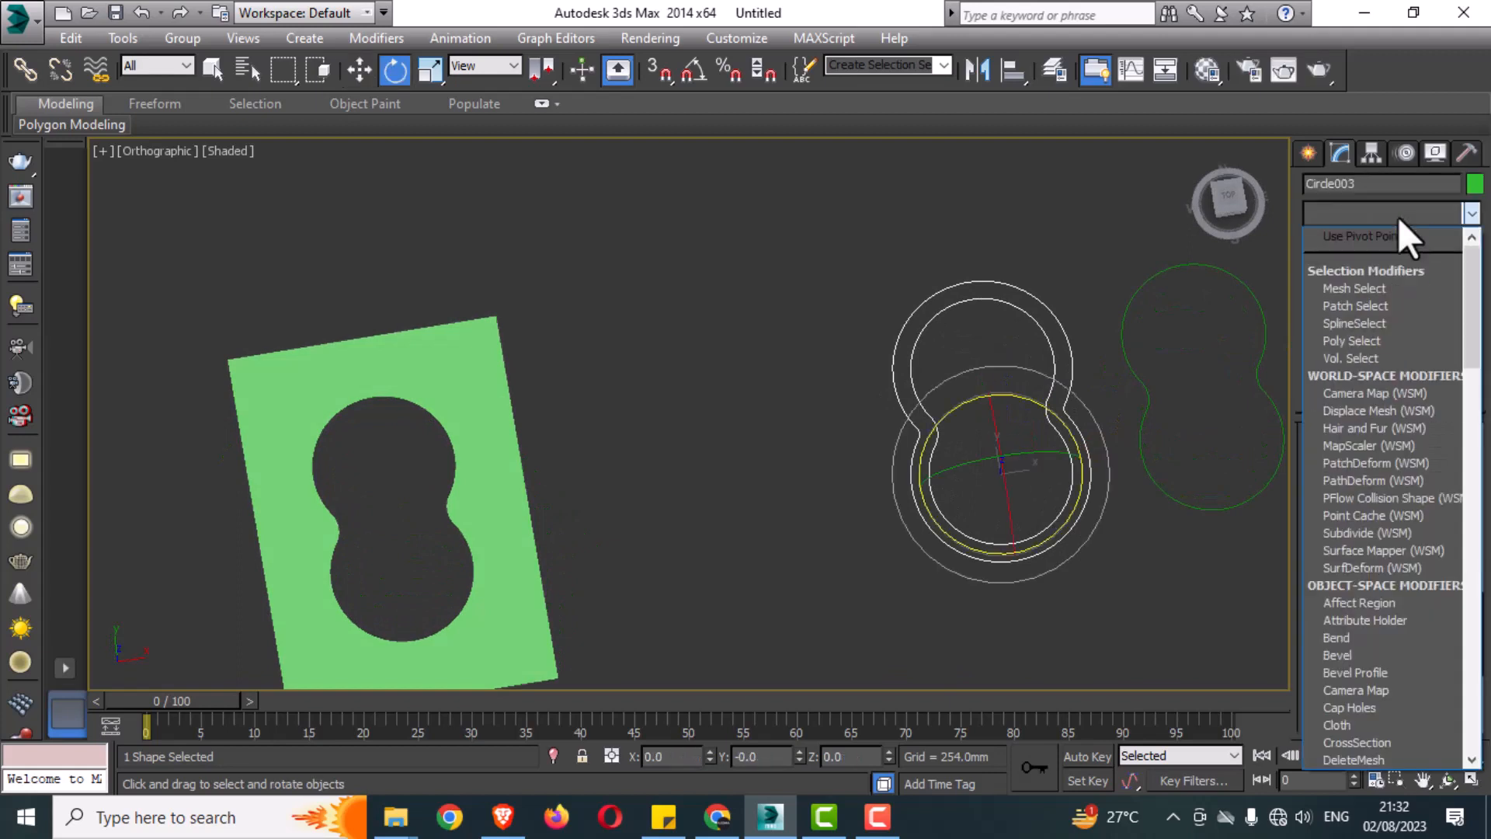
pyautogui.write('ex')
pyautogui.click(1381, 234)
pyautogui.keyDown('alt'); pyautogui.moveTo(1103, 380); pyautogui.dragTo(1002, 482, button='middle'); pyautogui.keyUp('alt')
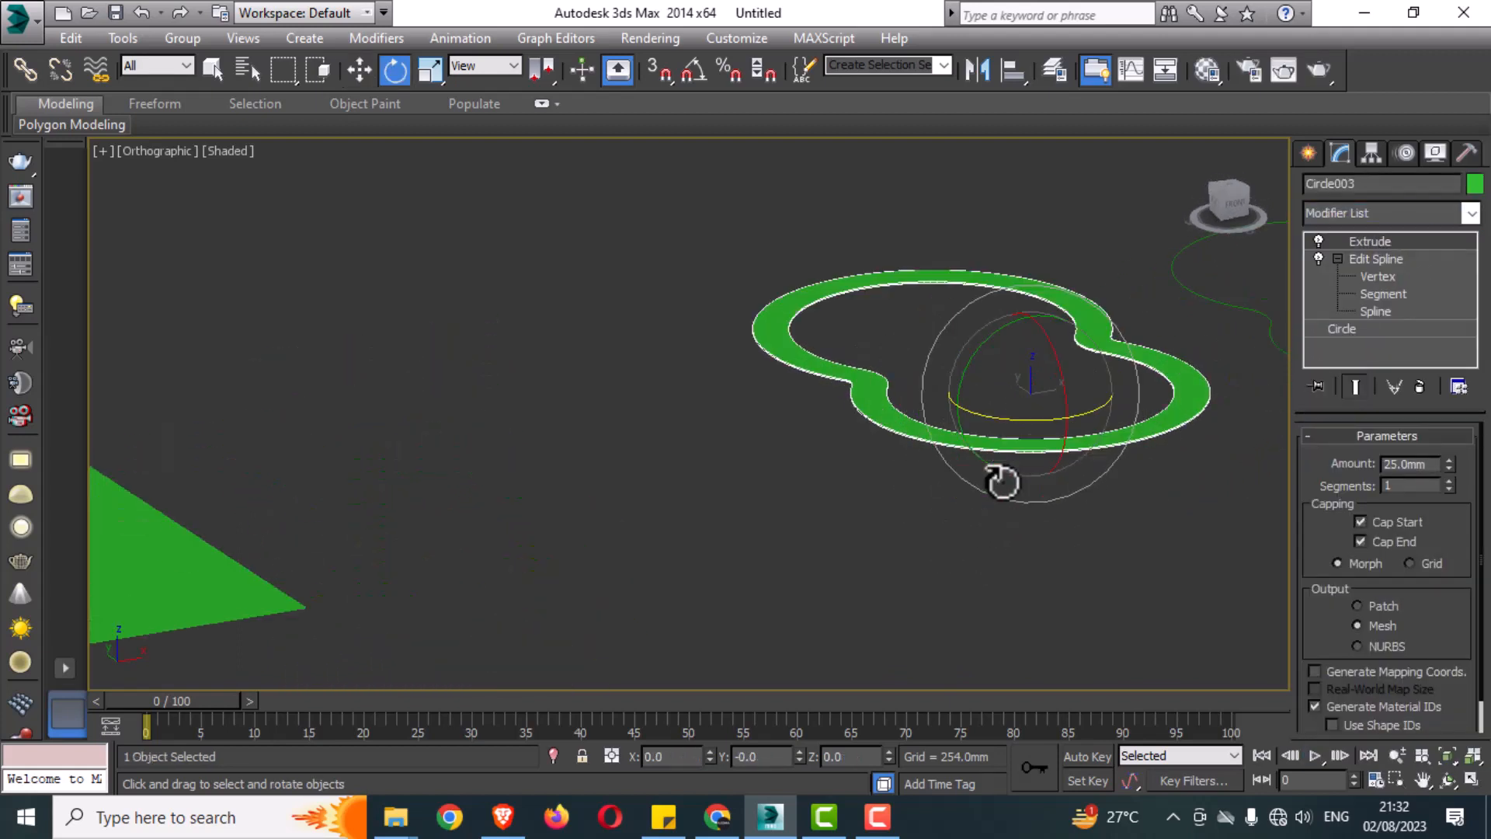
# Set the figure-eight ring's extrusion amount to 100 mm
pyautogui.press('w')
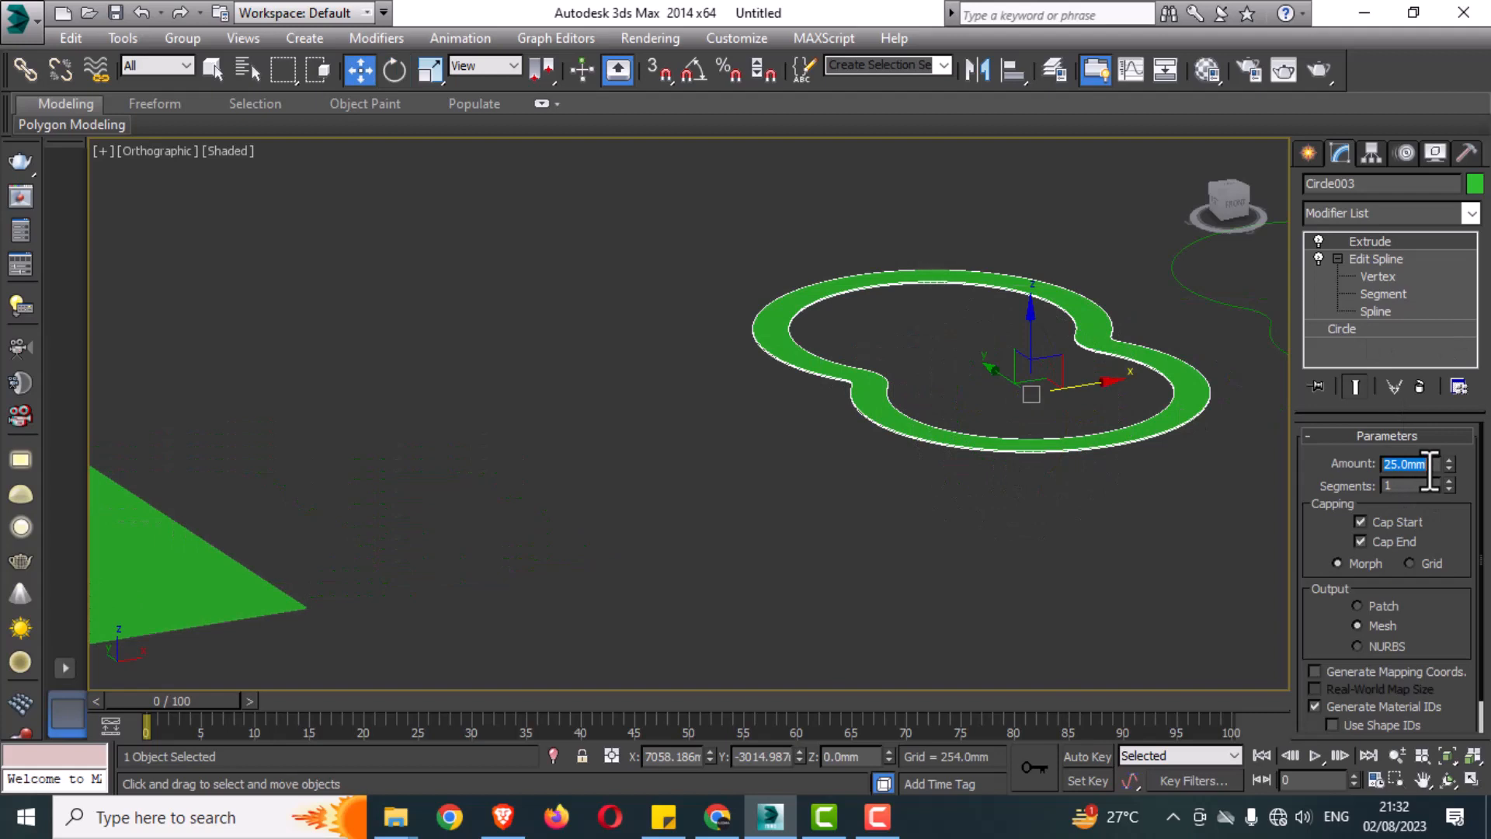
pyautogui.click(1430, 471)
pyautogui.write('100')
pyautogui.press('Return')
pyautogui.scroll(-3, 906, 429)
pyautogui.moveTo(906, 429); pyautogui.dragTo(1022, 438, button='middle')
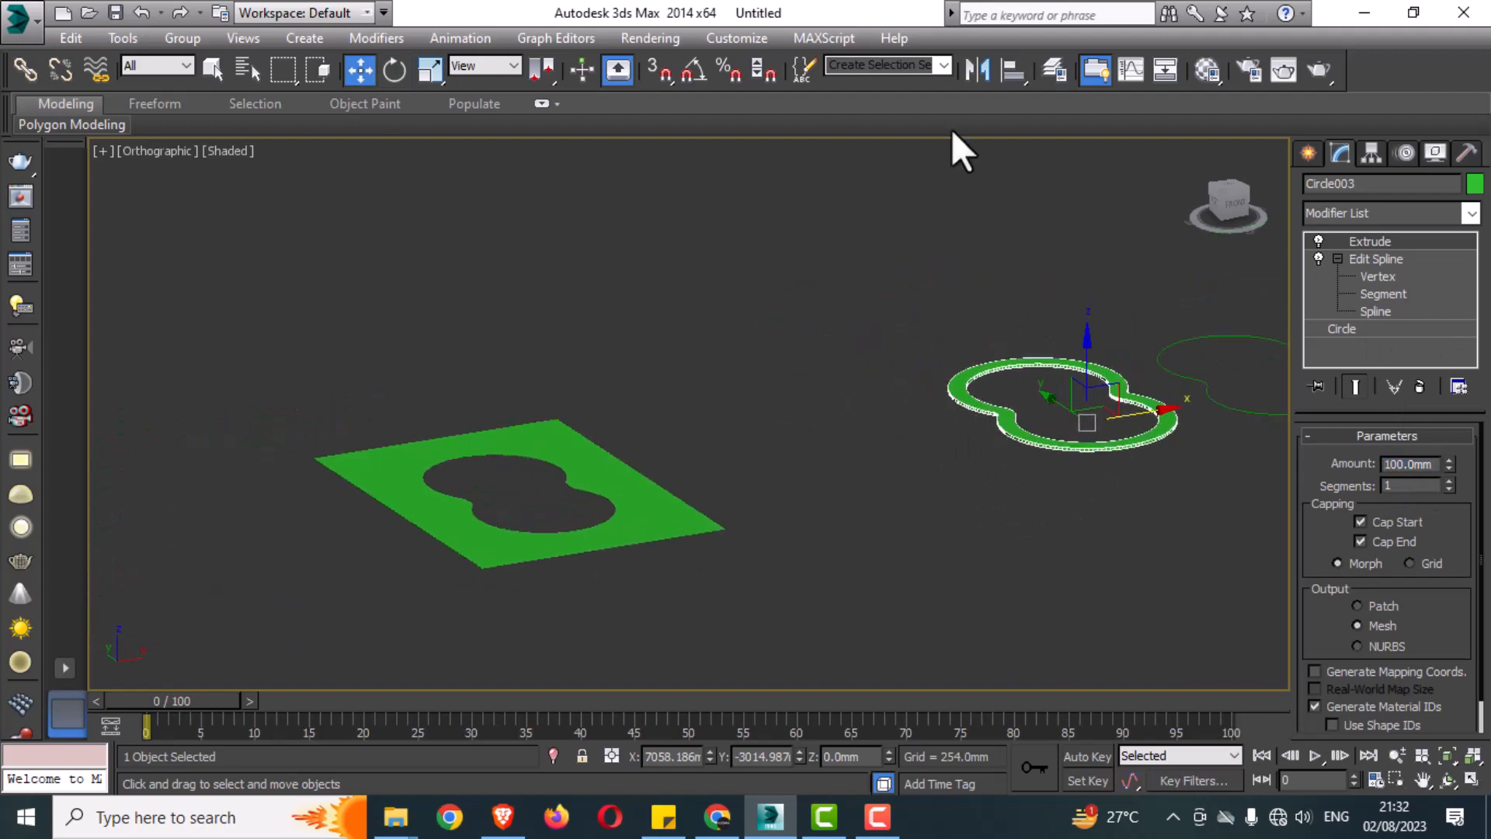
# Align the ring to the green plate, centre to centre in X, Y and Z
pyautogui.click(1010, 71)
pyautogui.click(634, 537)
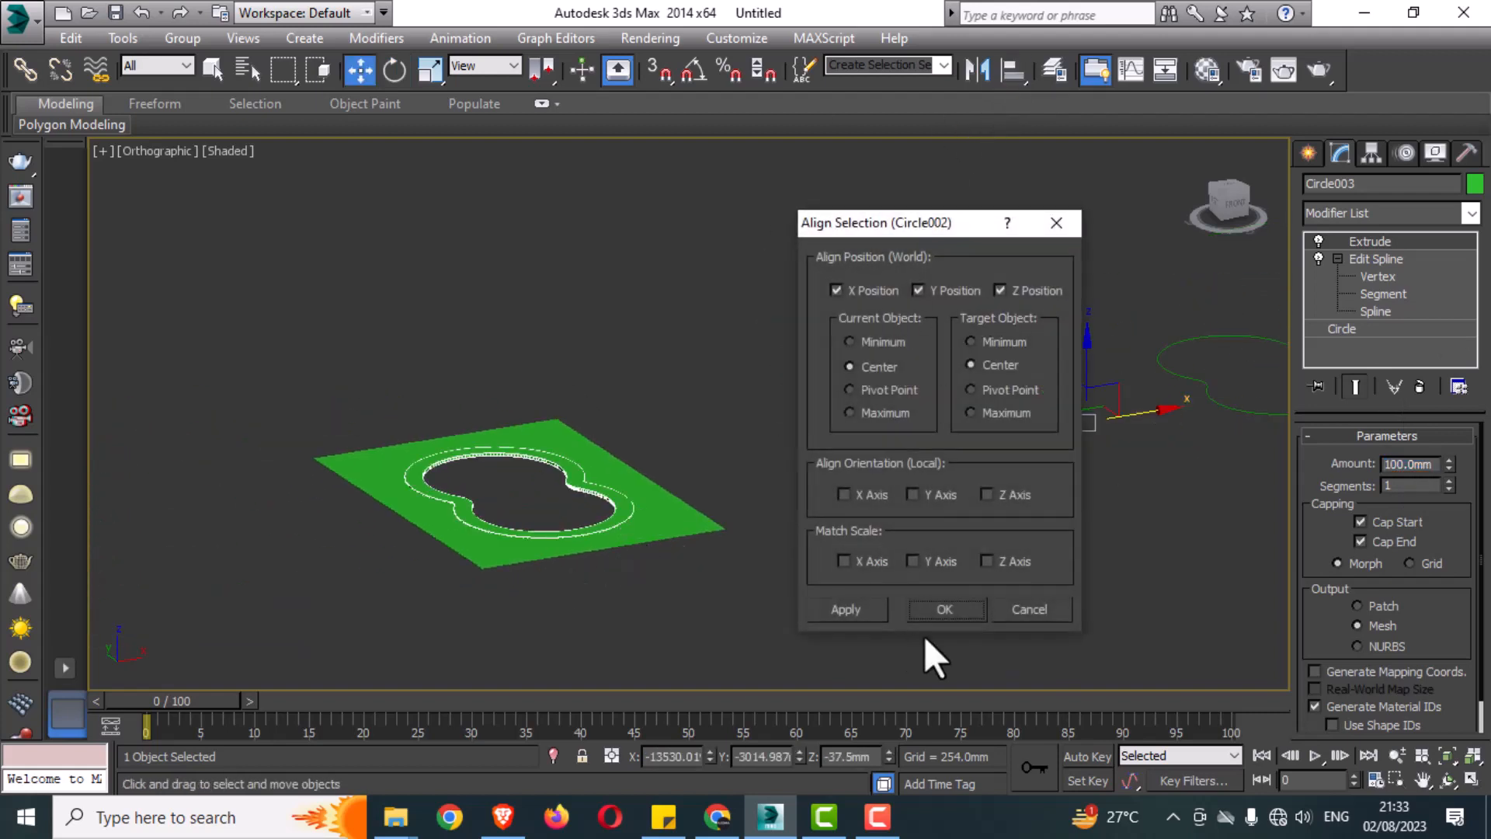
pyautogui.click(957, 613)
# In the Left view, raise the ring so its base sits at the plate's top face, at Z about 25 mm
pyautogui.hotkey('alt', 'w')
pyautogui.click(406, 563)
pyautogui.hotkey('alt', 'w')
pyautogui.scroll(3, 1081, 376)
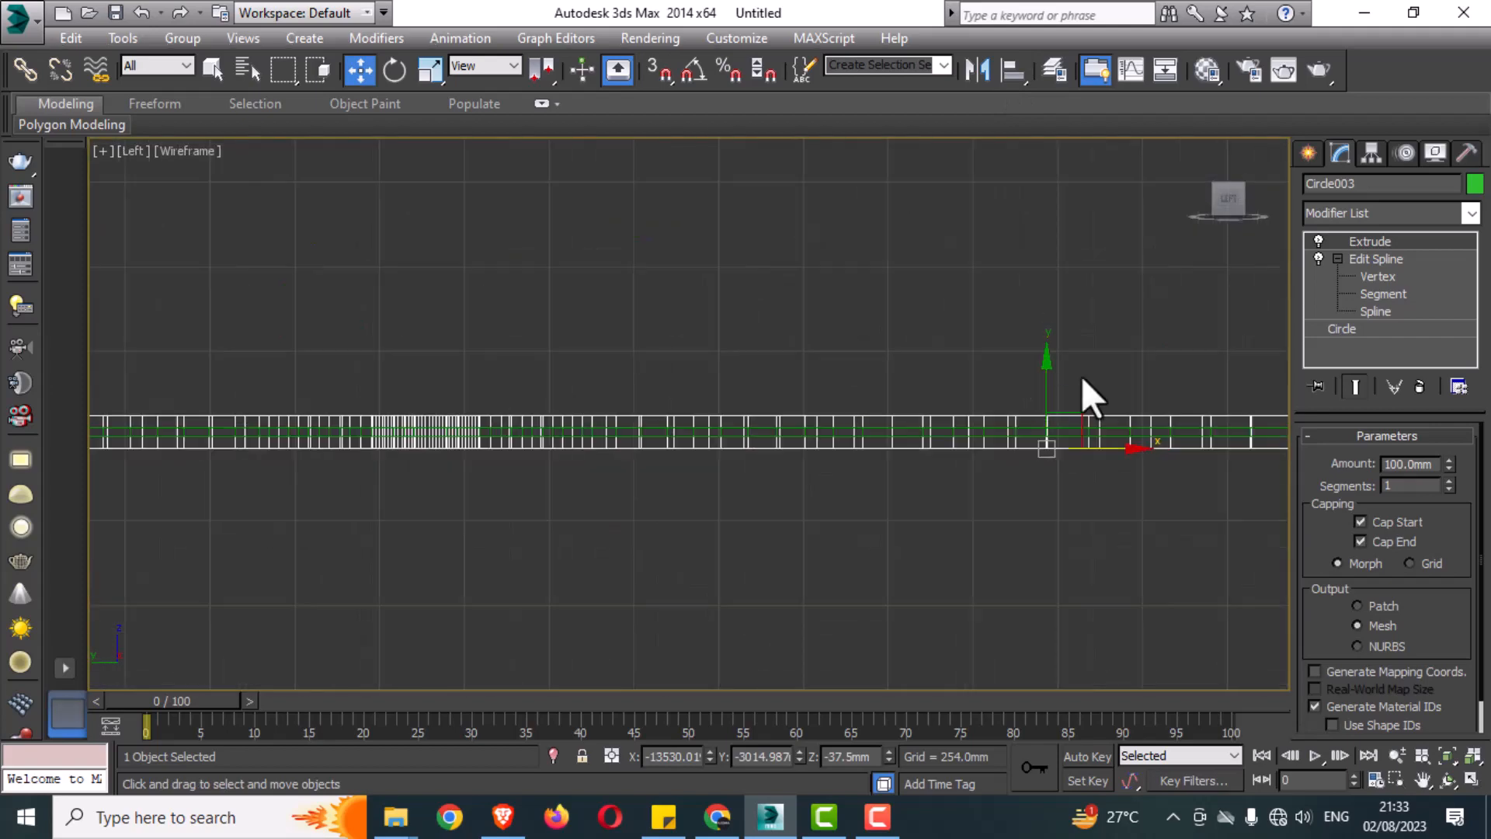
pyautogui.scroll(3, 1081, 376)
pyautogui.moveTo(711, 477); pyautogui.dragTo(709, 444)
pyautogui.hotkey('alt', 'w')
pyautogui.click(1036, 519)
pyautogui.hotkey('alt', 'w')
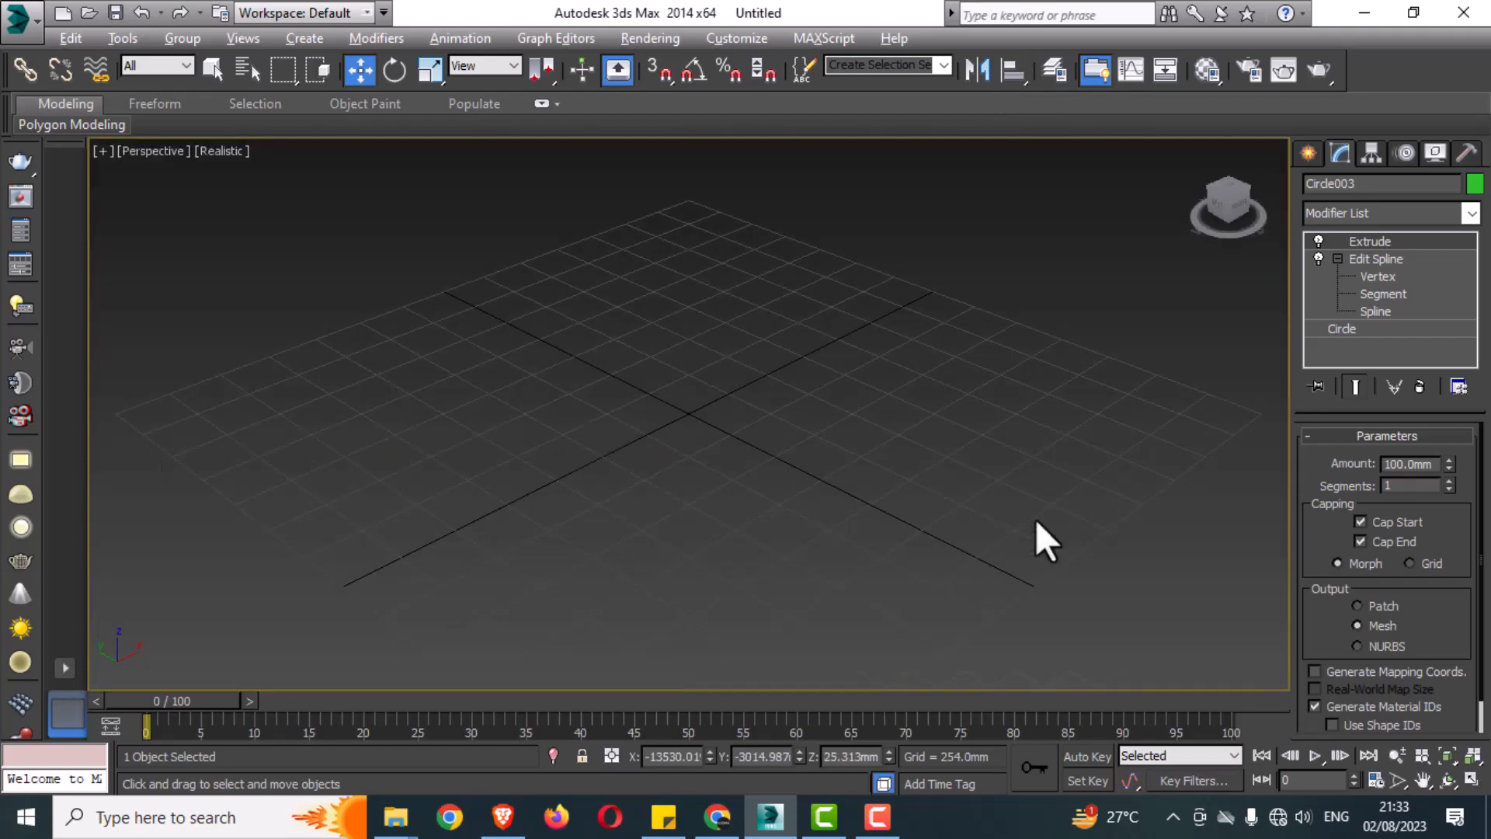
# Move the nearest remaining figure-eight outline along X to a spot beside the green plate
pyautogui.press('z')
pyautogui.scroll(-5, 786, 506)
pyautogui.keyDown('alt'); pyautogui.moveTo(786, 509); pyautogui.dragTo(649, 553, button='middle'); pyautogui.keyUp('alt')
pyautogui.click(916, 503)
pyautogui.moveTo(946, 501); pyautogui.dragTo(881, 511, button='middle')
pyautogui.moveTo(1143, 454); pyautogui.dragTo(1053, 516)
pyautogui.moveTo(1214, 498); pyautogui.dragTo(1038, 486, button='middle')
pyautogui.moveTo(1088, 478); pyautogui.dragTo(569, 552)
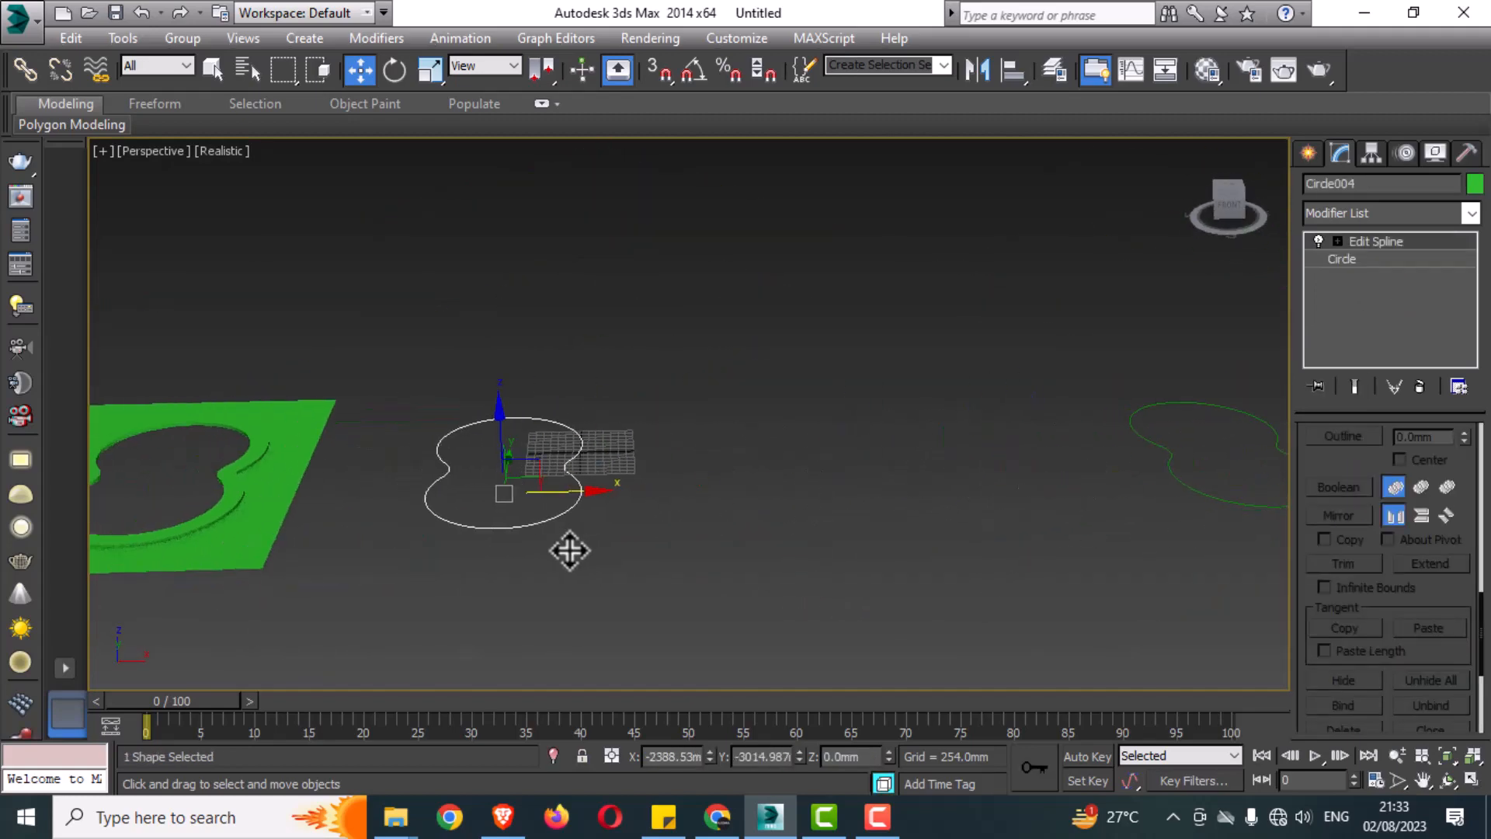
pyautogui.keyDown('alt'); pyautogui.moveTo(570, 553); pyautogui.dragTo(766, 528, button='middle'); pyautogui.keyUp('alt')
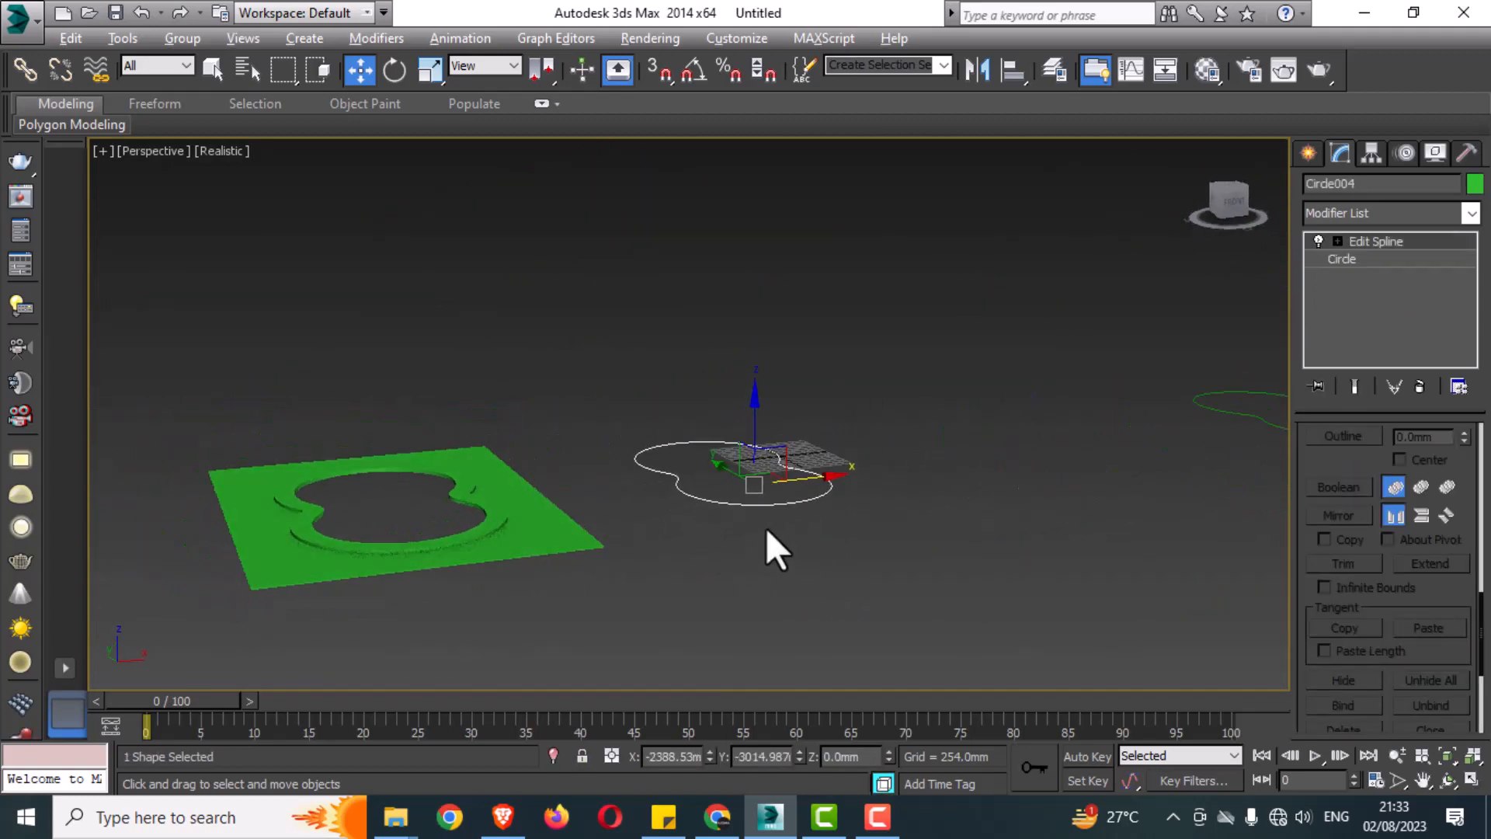
# Outline the moved figure-eight's spline to give it a thin double-line wall
pyautogui.click(1337, 241)
pyautogui.click(1374, 294)
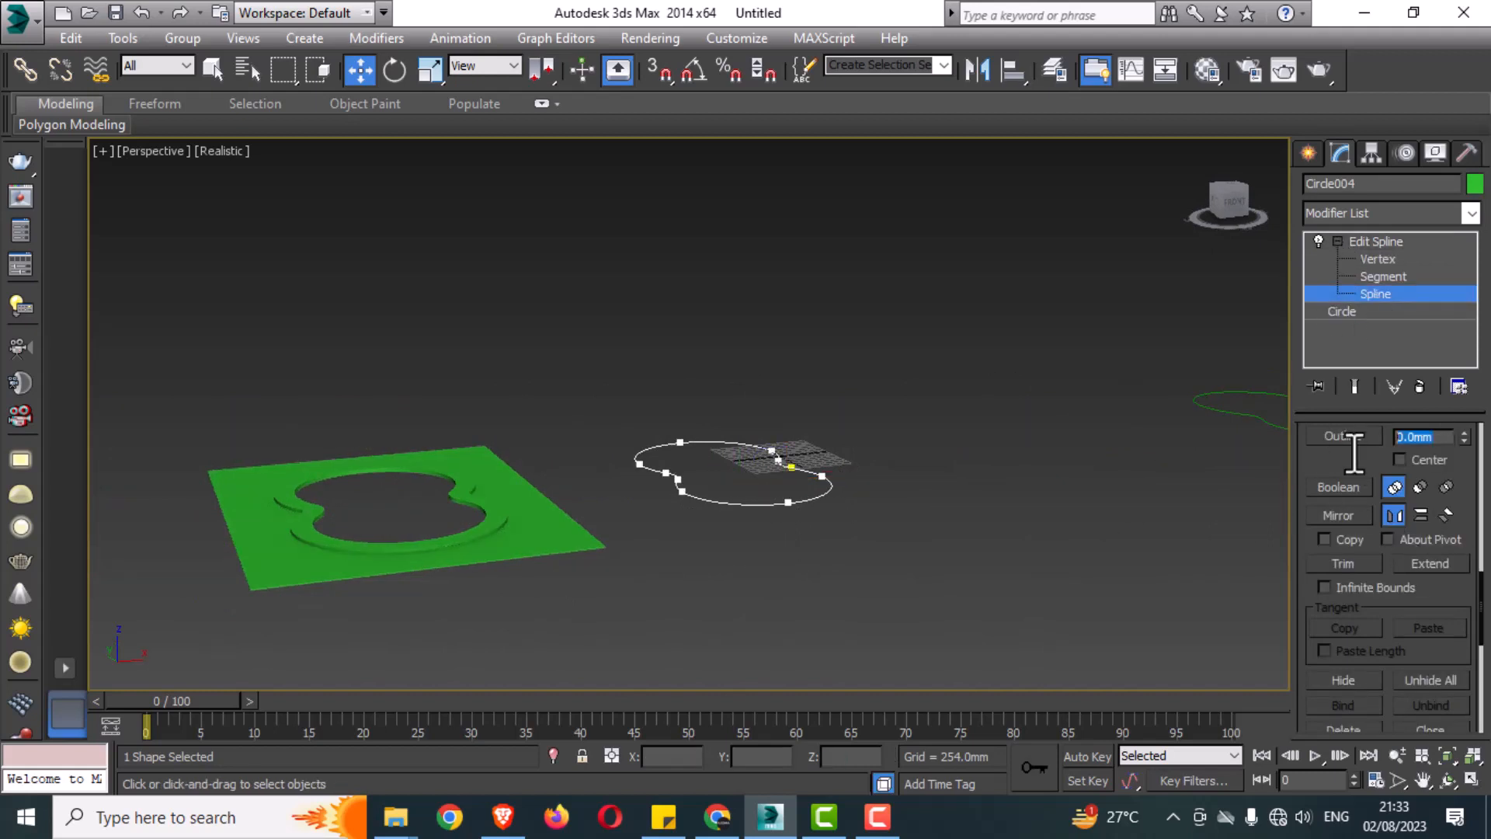
pyautogui.press('Return')
pyautogui.click(1412, 297)
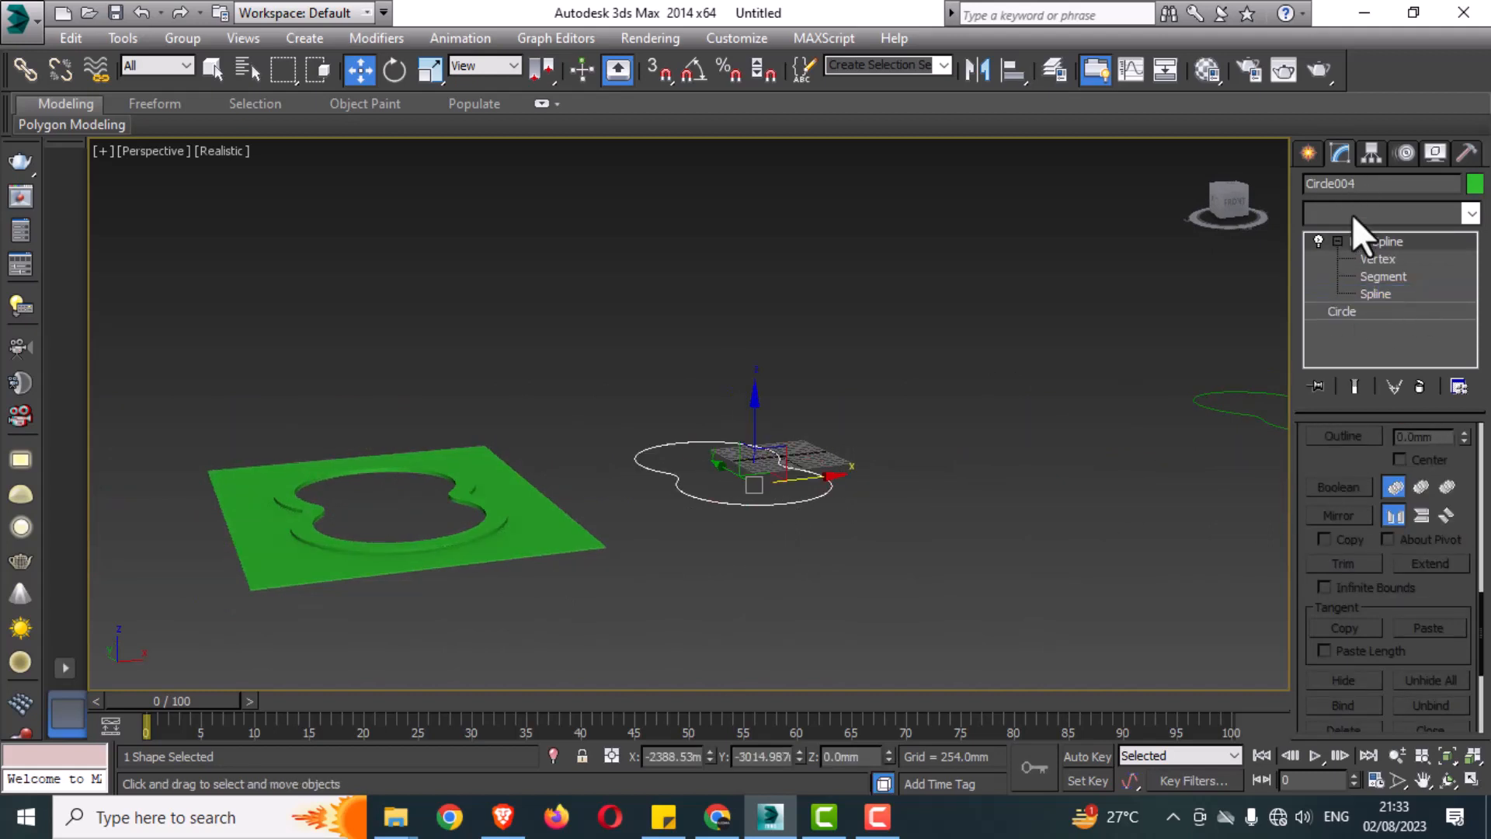
# Extrude the thin figure-eight outline by 6' to form the tall wall
pyautogui.click(1353, 214)
pyautogui.write('ex')
pyautogui.click(1353, 236)
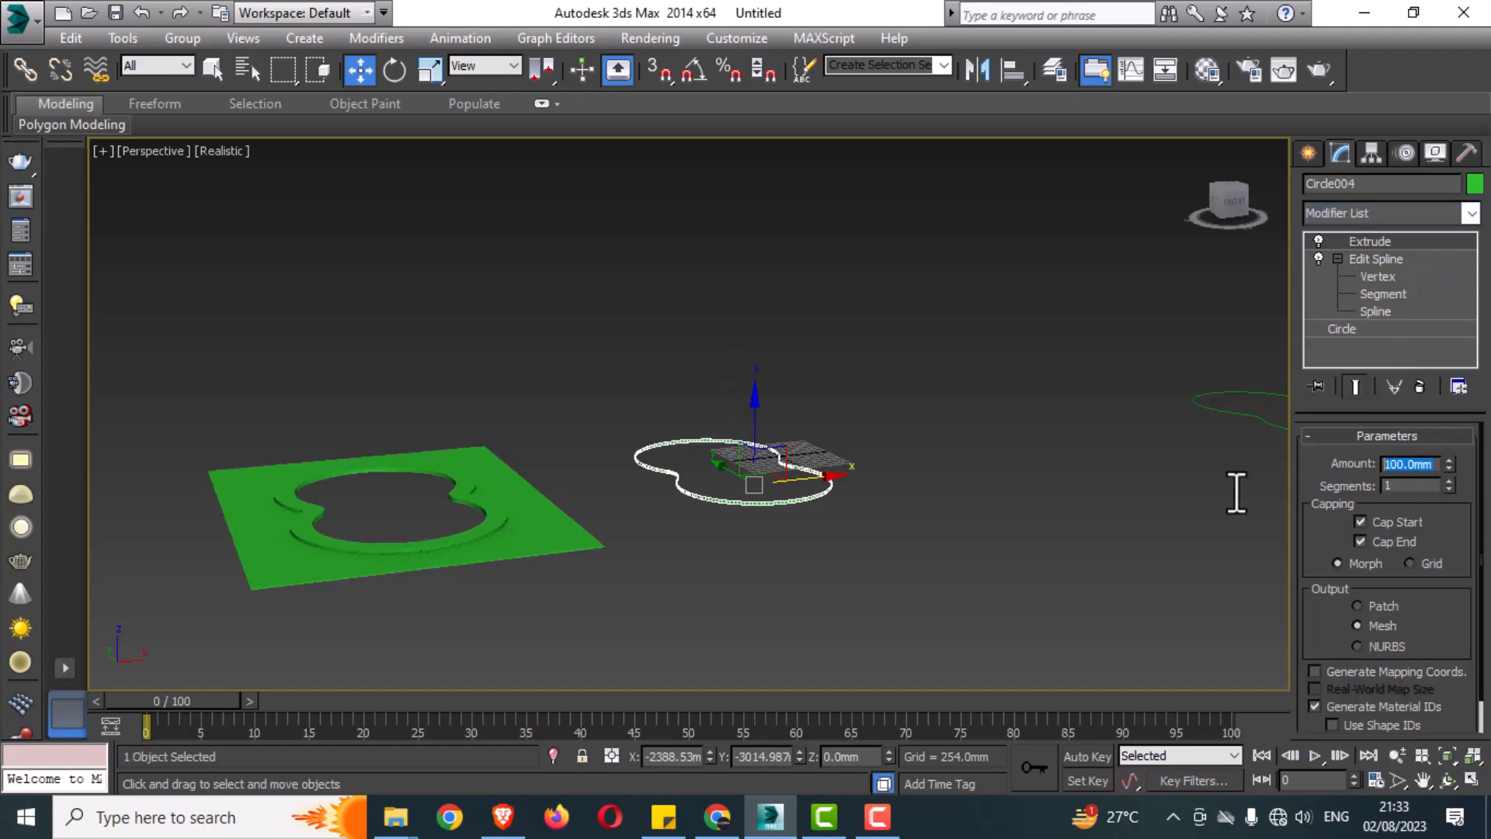
pyautogui.write("6'")
pyautogui.press('Return')
# Align the tall figure-eight wall to the centre of the green plate
pyautogui.moveTo(618, 446); pyautogui.dragTo(749, 425, button='middle')
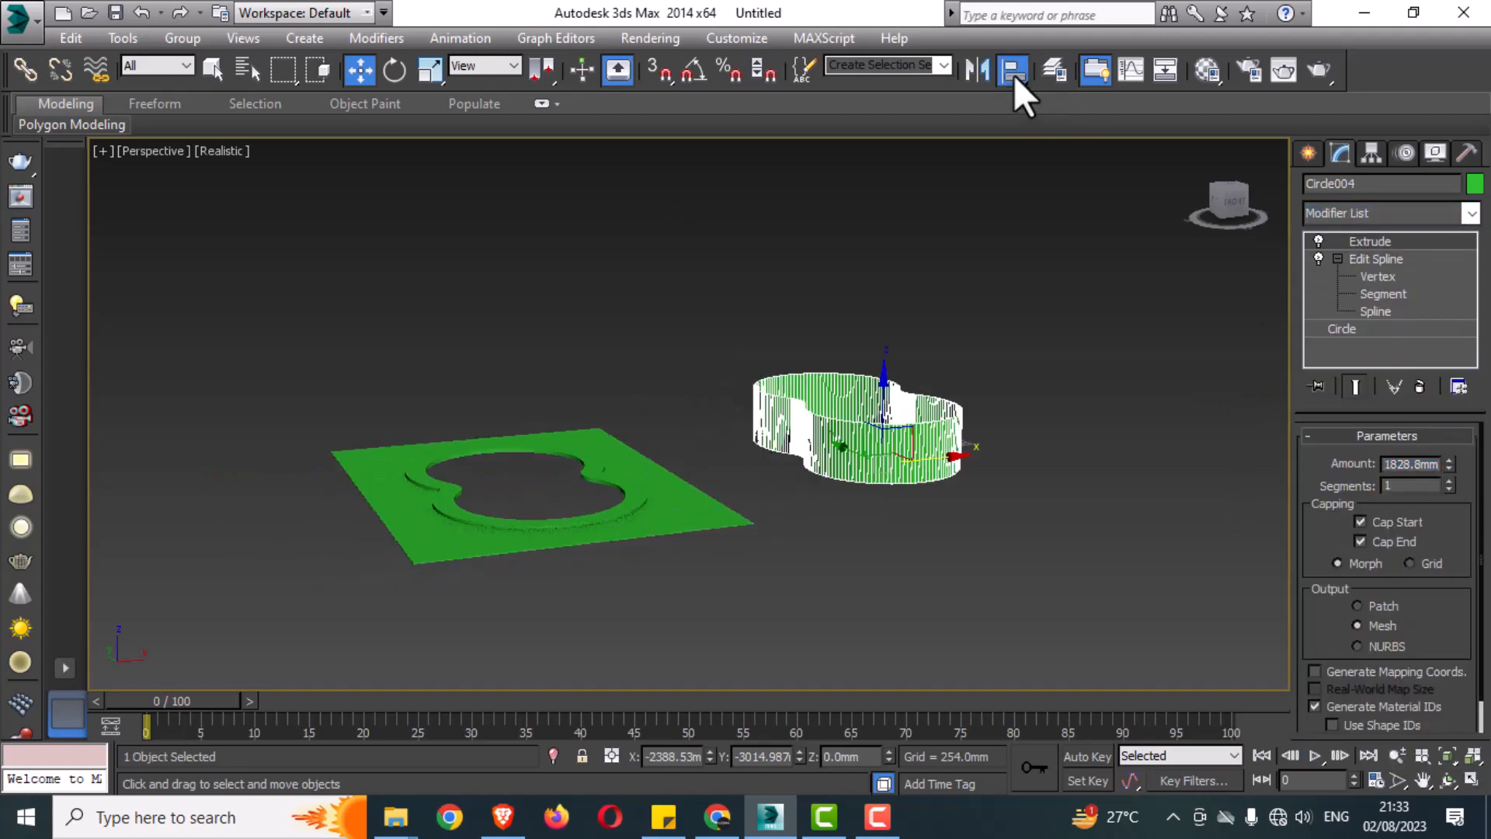
pyautogui.click(692, 499)
pyautogui.click(951, 611)
# In the Left view, lower the figure-eight wall beneath the plate, with its base at Z about -1842 mm
pyautogui.hotkey('alt', 'w')
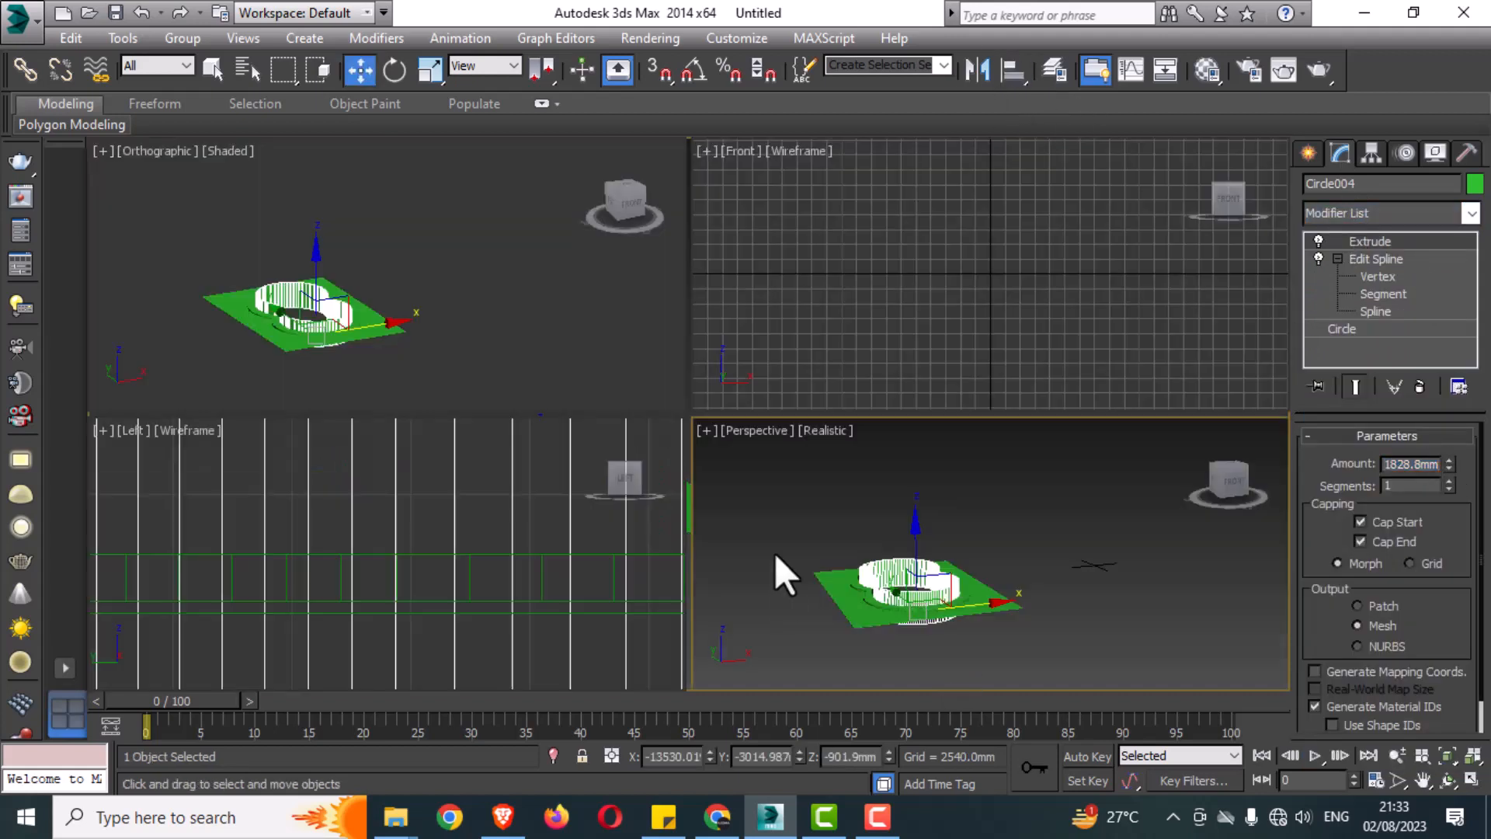
pyautogui.rightClick(487, 551)
pyautogui.hotkey('alt', 'w')
pyautogui.scroll(-8, 477, 528)
pyautogui.moveTo(536, 513); pyautogui.dragTo(942, 396, button='middle')
pyautogui.moveTo(897, 436); pyautogui.dragTo(902, 509)
# Move the last figure-eight outline along X close to the plate in the Perspective view
pyautogui.hotkey('alt', 'w')
pyautogui.rightClick(1005, 559)
pyautogui.hotkey('alt', 'w')
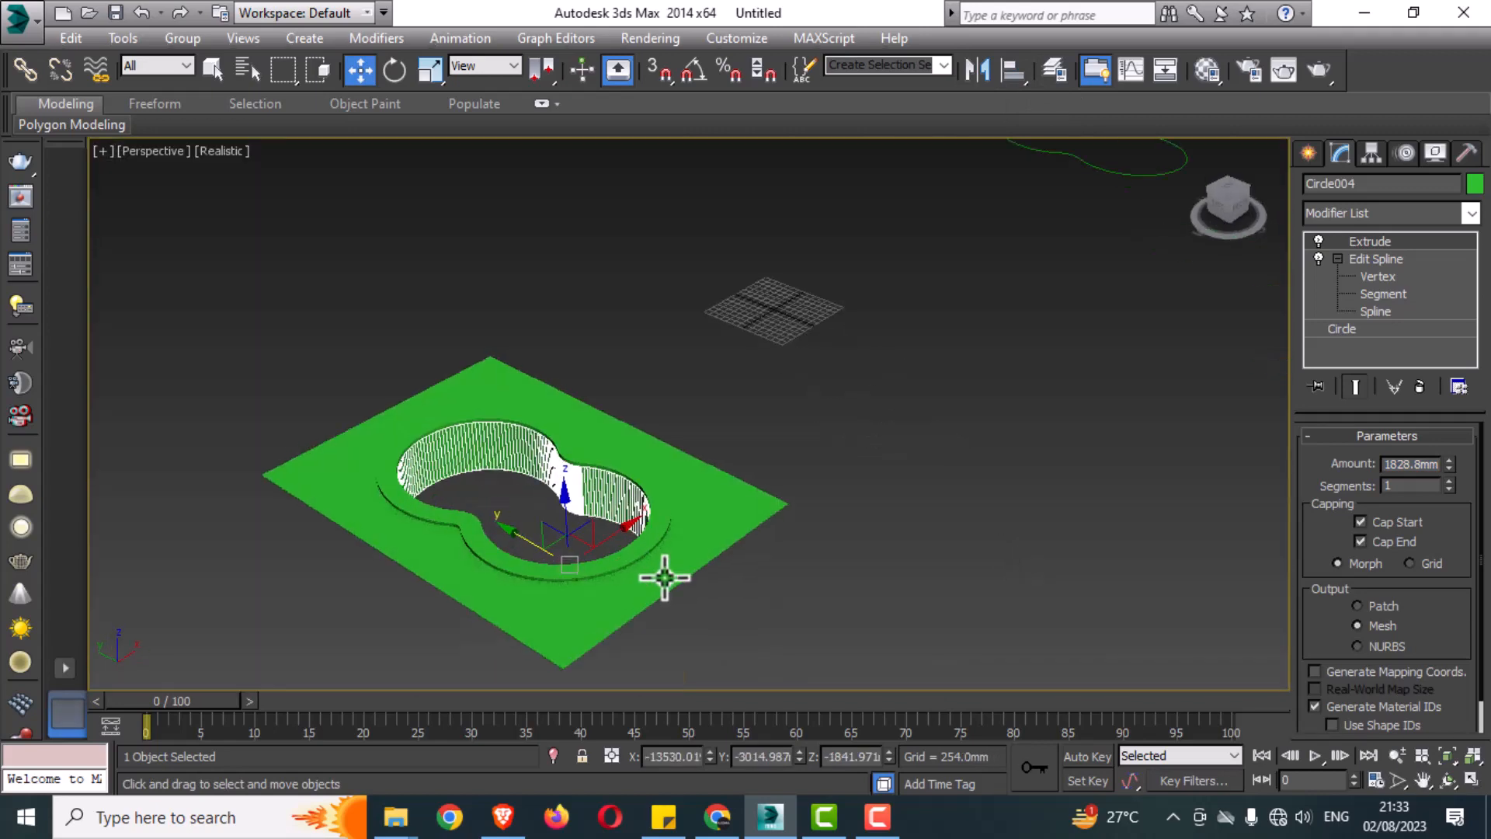
pyautogui.moveTo(780, 430); pyautogui.dragTo(529, 514, button='middle')
pyautogui.click(1093, 259)
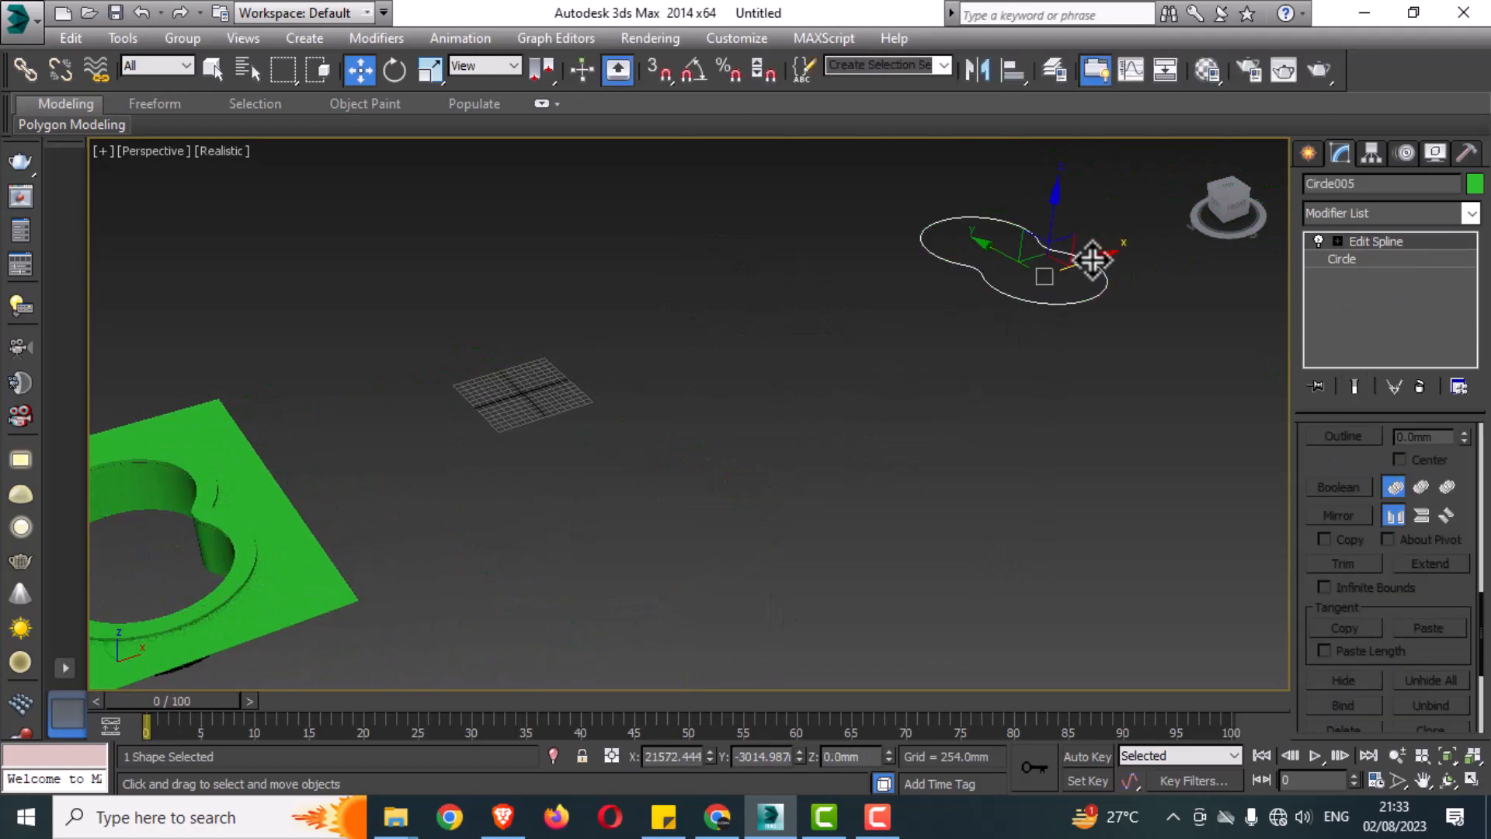
pyautogui.moveTo(1093, 259); pyautogui.dragTo(509, 437)
pyautogui.moveTo(656, 508); pyautogui.dragTo(888, 478, button='middle')
# Extrude the last figure-eight outline by 4 mm to make a thin floor slab
pyautogui.click(1409, 214)
pyautogui.write('ex')
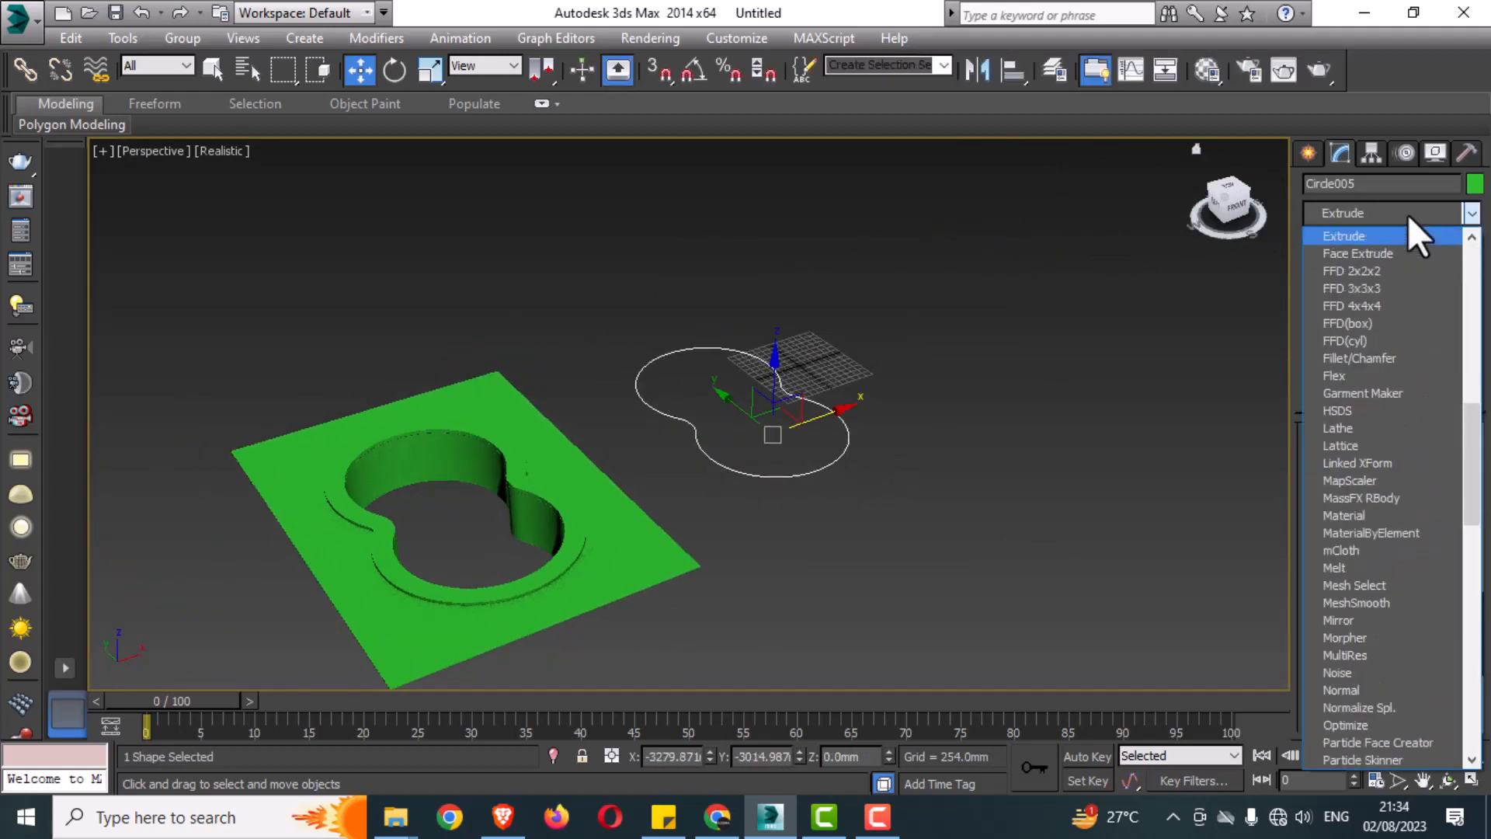
pyautogui.click(1379, 235)
pyautogui.doubleClick(1423, 464)
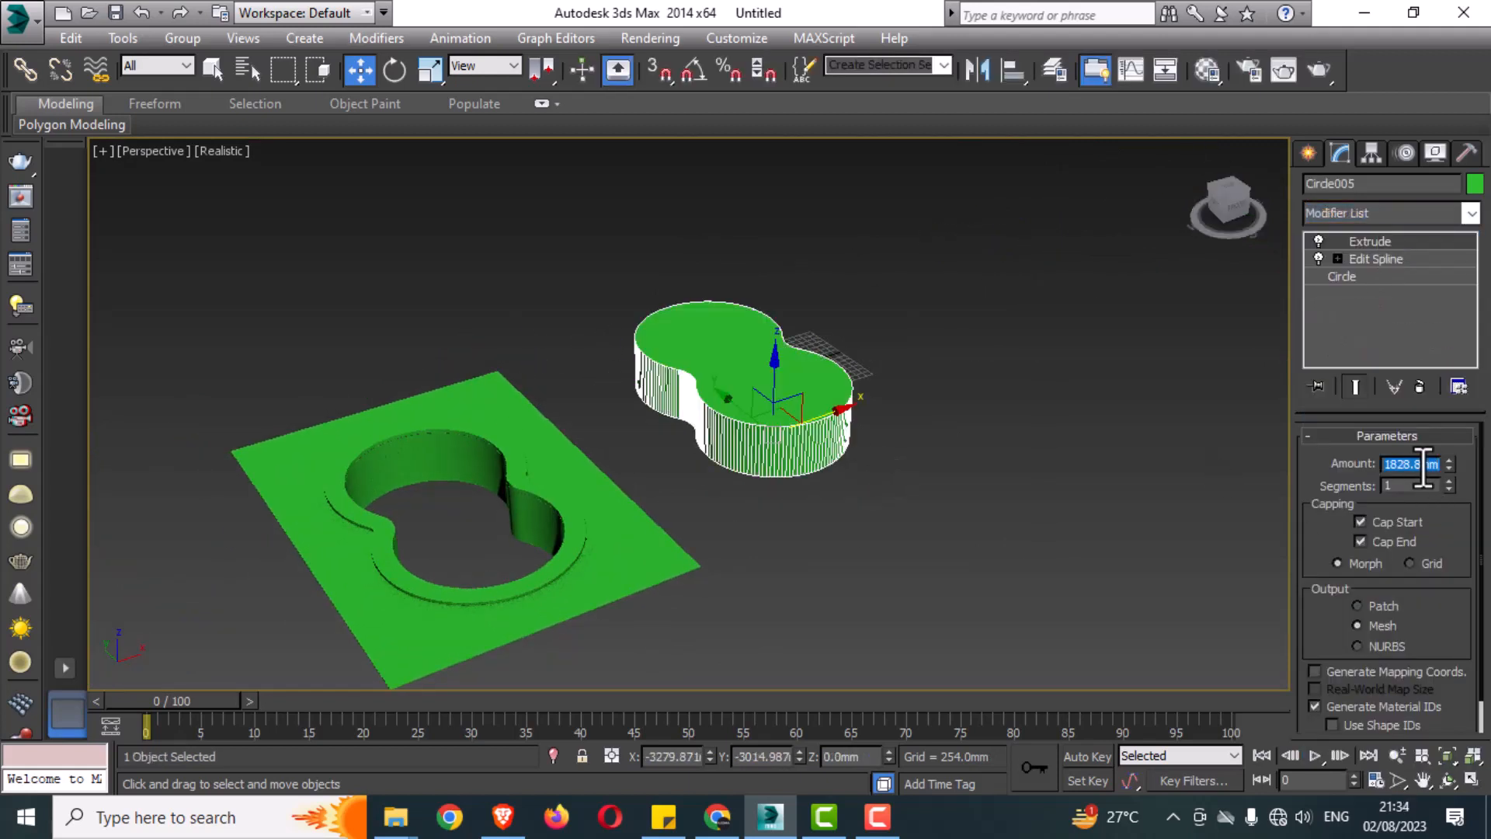
pyautogui.write('4')
pyautogui.press('Return')
# Align the thin floor slab to the centre of the figure-eight wall
pyautogui.hotkey('alt', 'a')
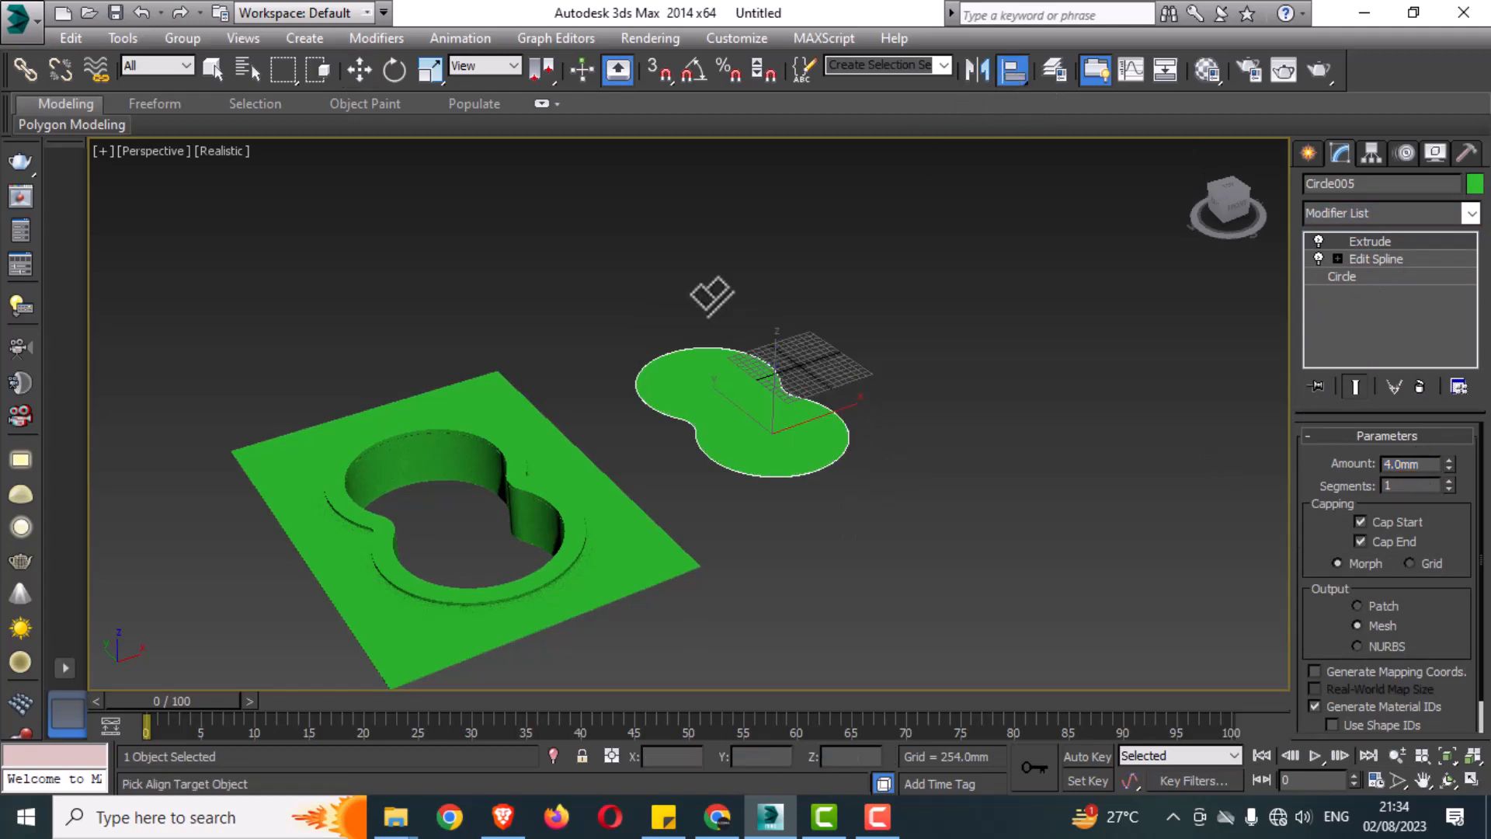
pyautogui.click(482, 459)
pyautogui.click(959, 615)
# In the Left view, lower the floor slab about 910 mm to the bottom edge of the figure-eight wall
pyautogui.hotkey('alt', 'w')
pyautogui.rightClick(540, 606)
pyautogui.hotkey('alt', 'w')
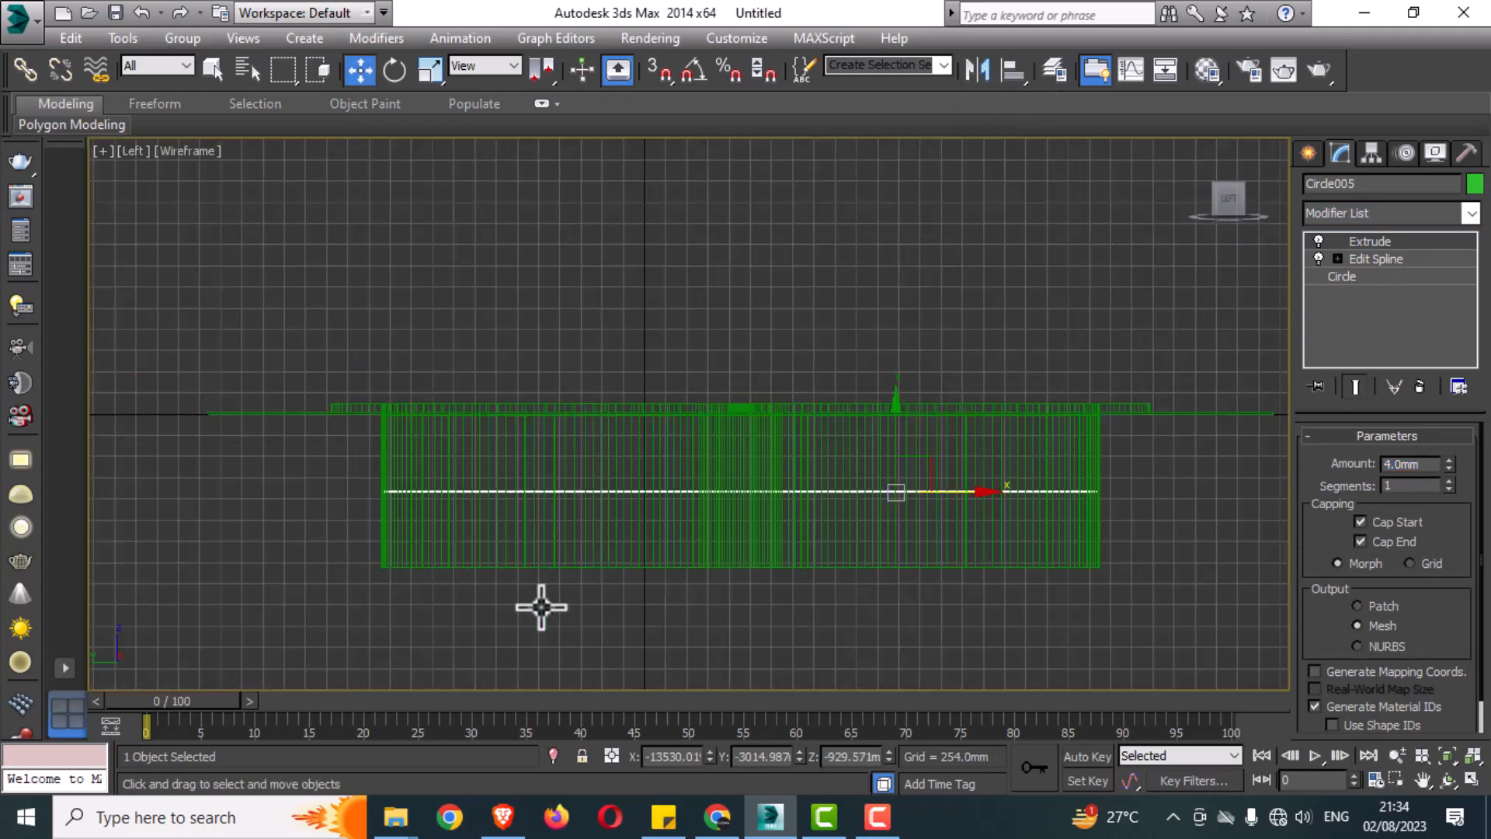
pyautogui.scroll(3, 887, 593)
pyautogui.moveTo(907, 334); pyautogui.dragTo(867, 479)
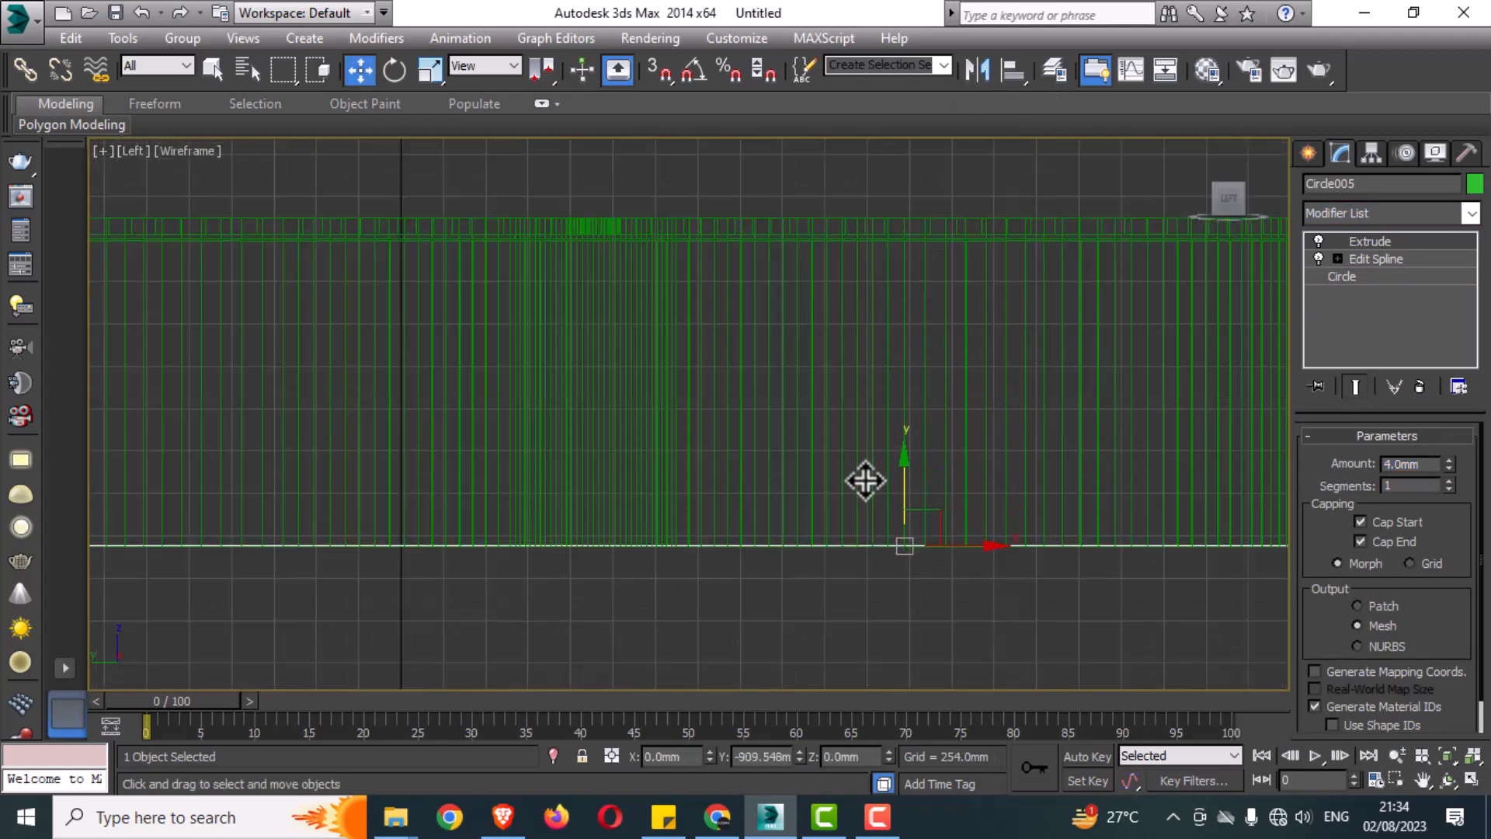
pyautogui.hotkey('alt', 'w')
pyautogui.rightClick(862, 524)
pyautogui.hotkey('alt', 'w')
pyautogui.click(604, 599)
pyautogui.keyDown('alt'); pyautogui.moveTo(605, 599); pyautogui.dragTo(450, 429, button='middle'); pyautogui.keyUp('alt')
# Change the shaded orthographic viewport to a wireframe Top view framed on the model
pyautogui.hotkey('alt', 'w')
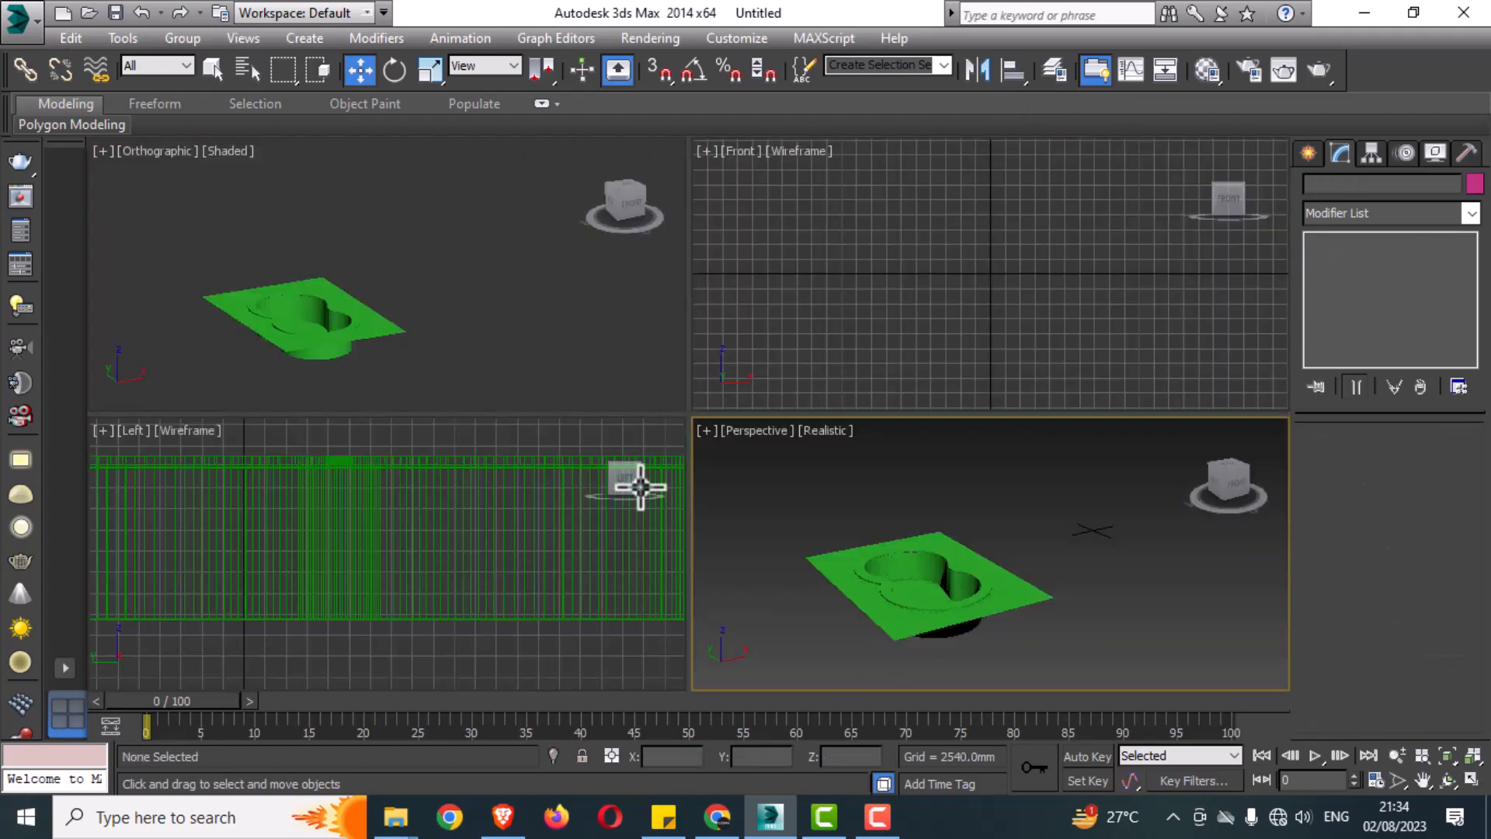
pyautogui.rightClick(567, 539)
pyautogui.rightClick(345, 318)
pyautogui.hotkey('alt', 'w')
pyautogui.press('t')
pyautogui.press('z')
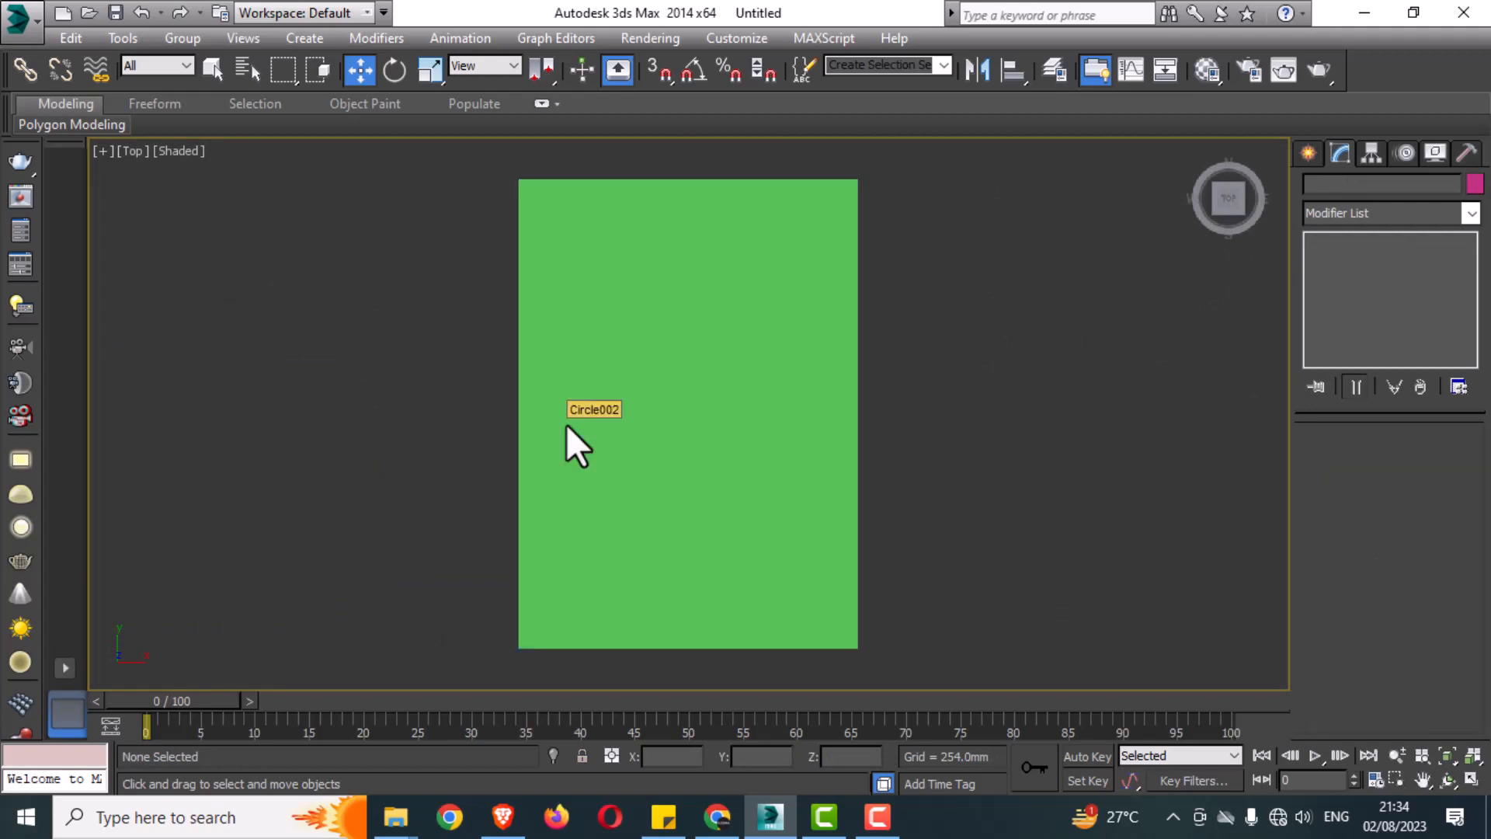
pyautogui.scroll(-5, 566, 424)
pyautogui.press('F3')
pyautogui.scroll(5, 596, 435)
pyautogui.moveTo(766, 435); pyautogui.dragTo(698, 470, button='middle')
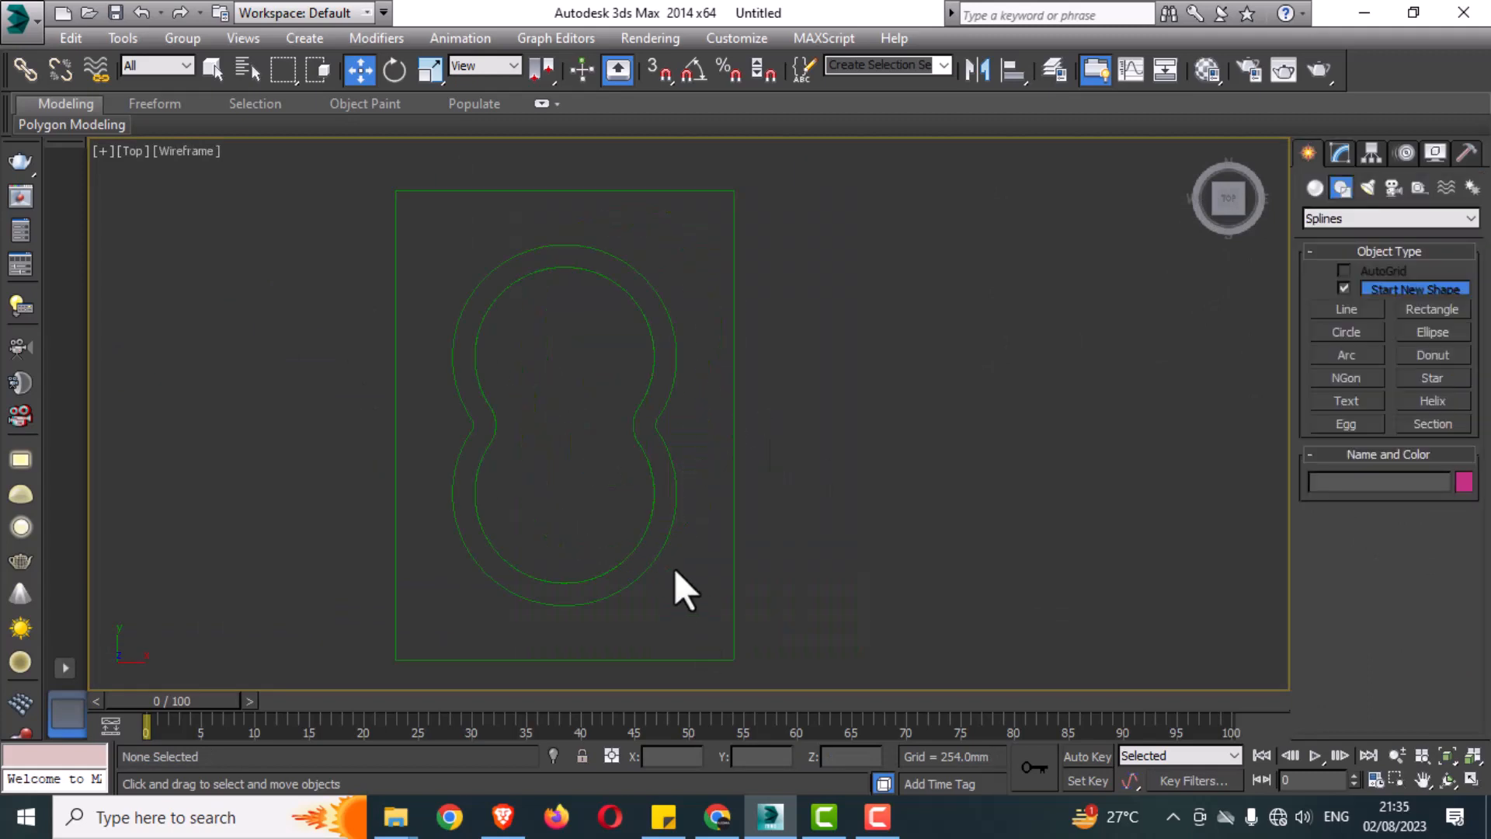
# Draw a rectangle spline enclosing the figure-eight ring and centre it inside the plate's outline
pyautogui.click(1443, 306)
pyautogui.moveTo(435, 231)
pyautogui.mouseDown()
pyautogui.moveTo(729, 622)
pyautogui.moveTo(728, 650)
pyautogui.mouseUp()
pyautogui.rightClick(646, 460)
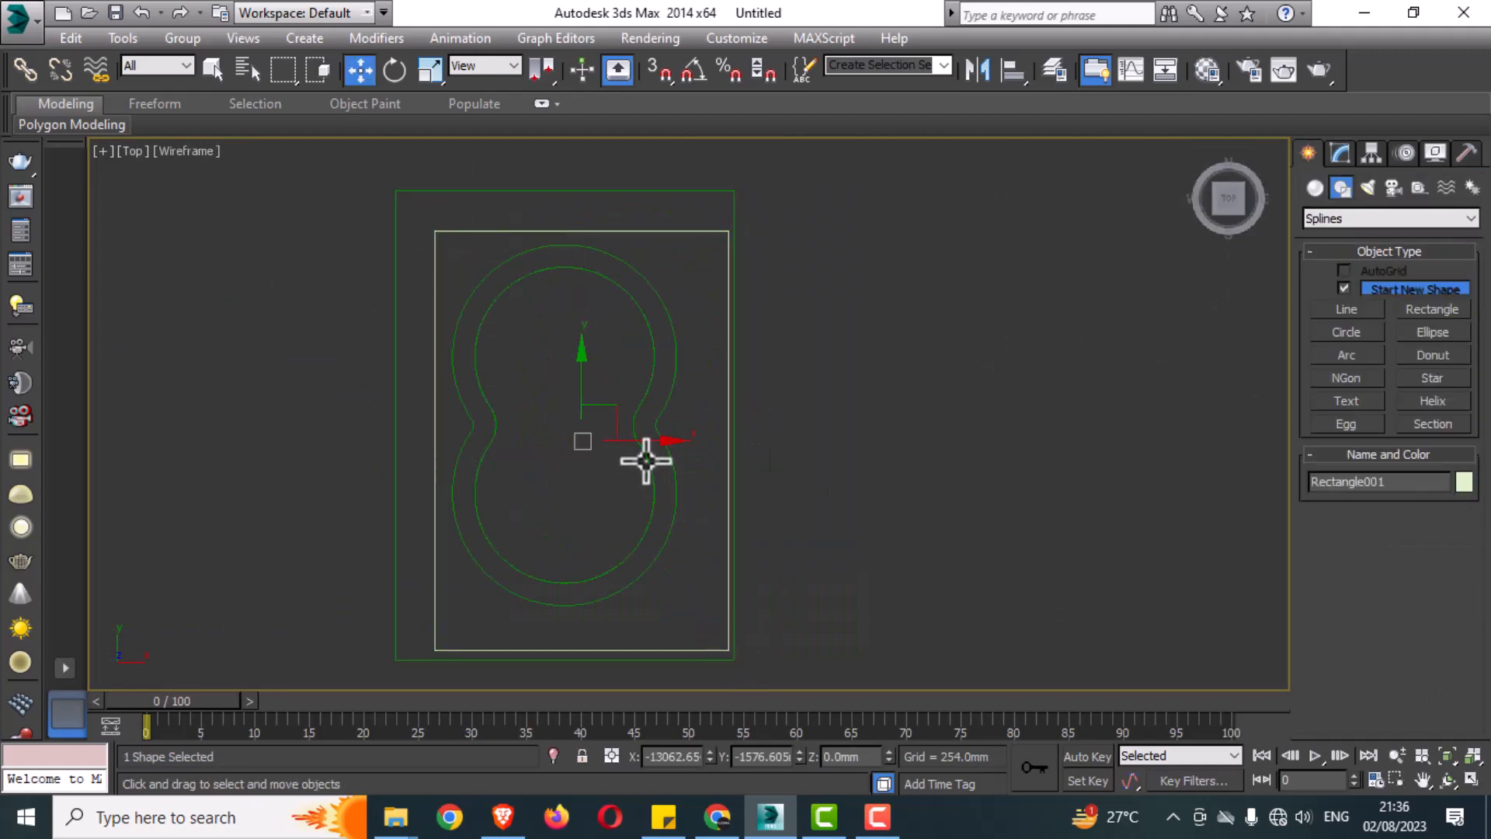
pyautogui.moveTo(652, 442); pyautogui.dragTo(631, 450)
pyautogui.moveTo(564, 382); pyautogui.dragTo(585, 363)
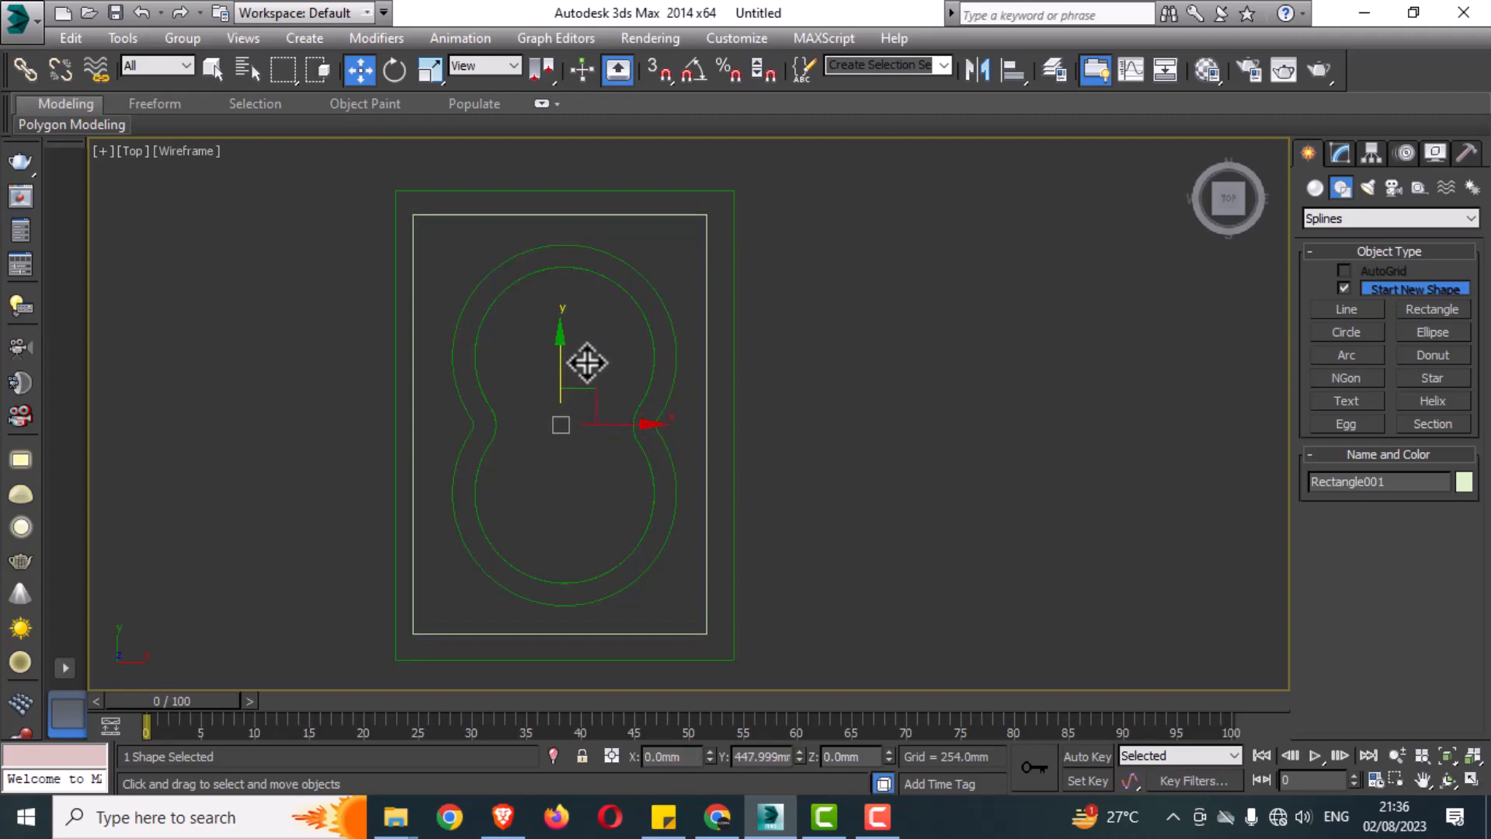
# Lower the new rectangle inside the figure-eight wall to Z about -449 mm in the Perspective view
pyautogui.hotkey('alt', 'w')
pyautogui.rightClick(970, 523)
pyautogui.hotkey('alt', 'w')
pyautogui.moveTo(692, 333); pyautogui.dragTo(693, 337)
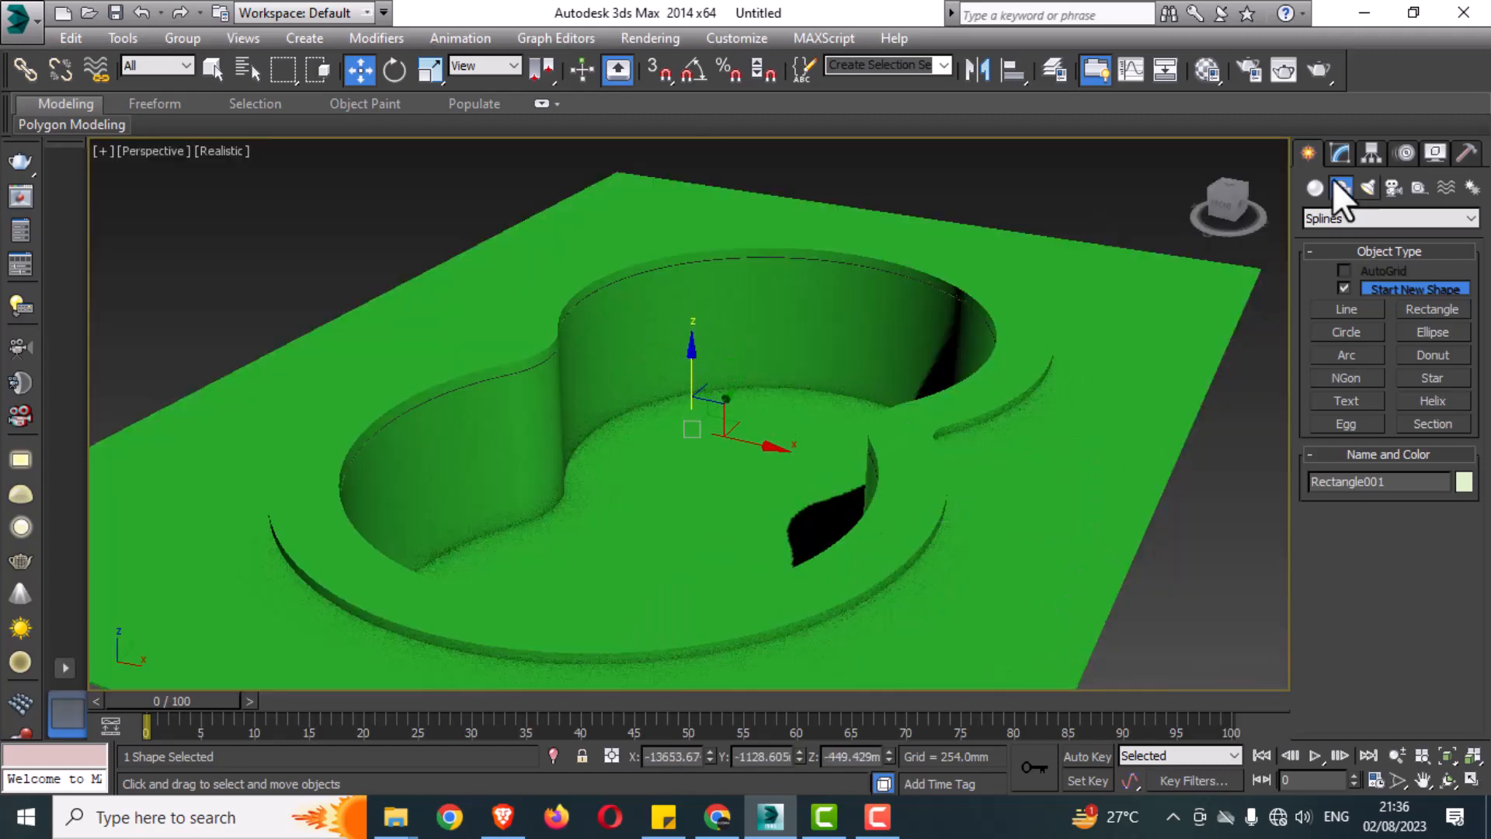
# Add a Garment Maker modifier to the rectangle and set its density to 0.066
pyautogui.click(1340, 153)
pyautogui.click(1368, 214)
pyautogui.press('g')
pyautogui.click(1348, 235)
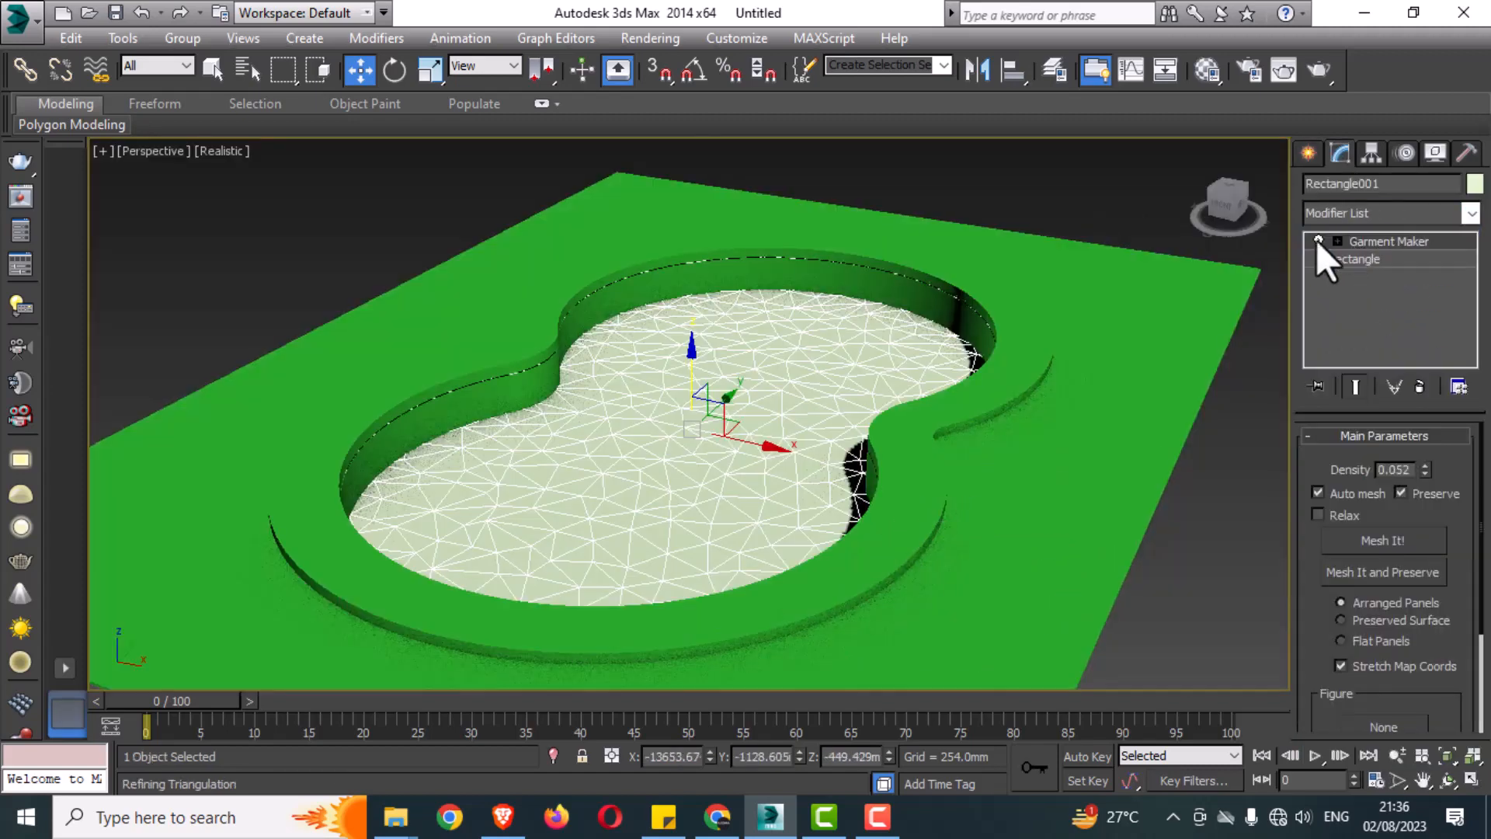
pyautogui.click(1427, 468)
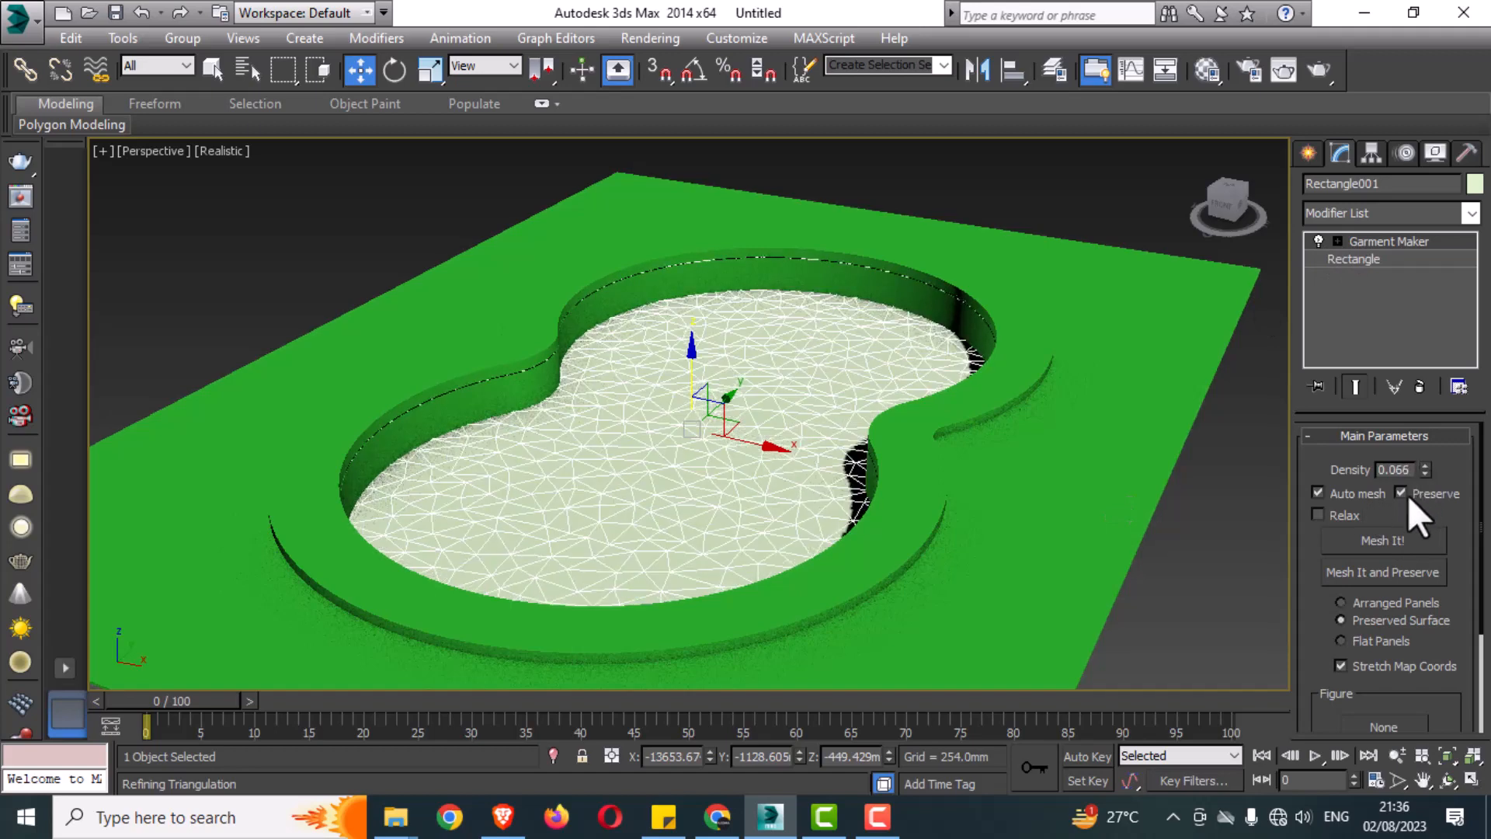
# Add a Wave modifier to the rectangle mesh with Amplitude 1 26.416 mm, Amplitude 2 45.212 mm and Wave Length 508 mm
pyautogui.click(1355, 214)
pyautogui.press('w')
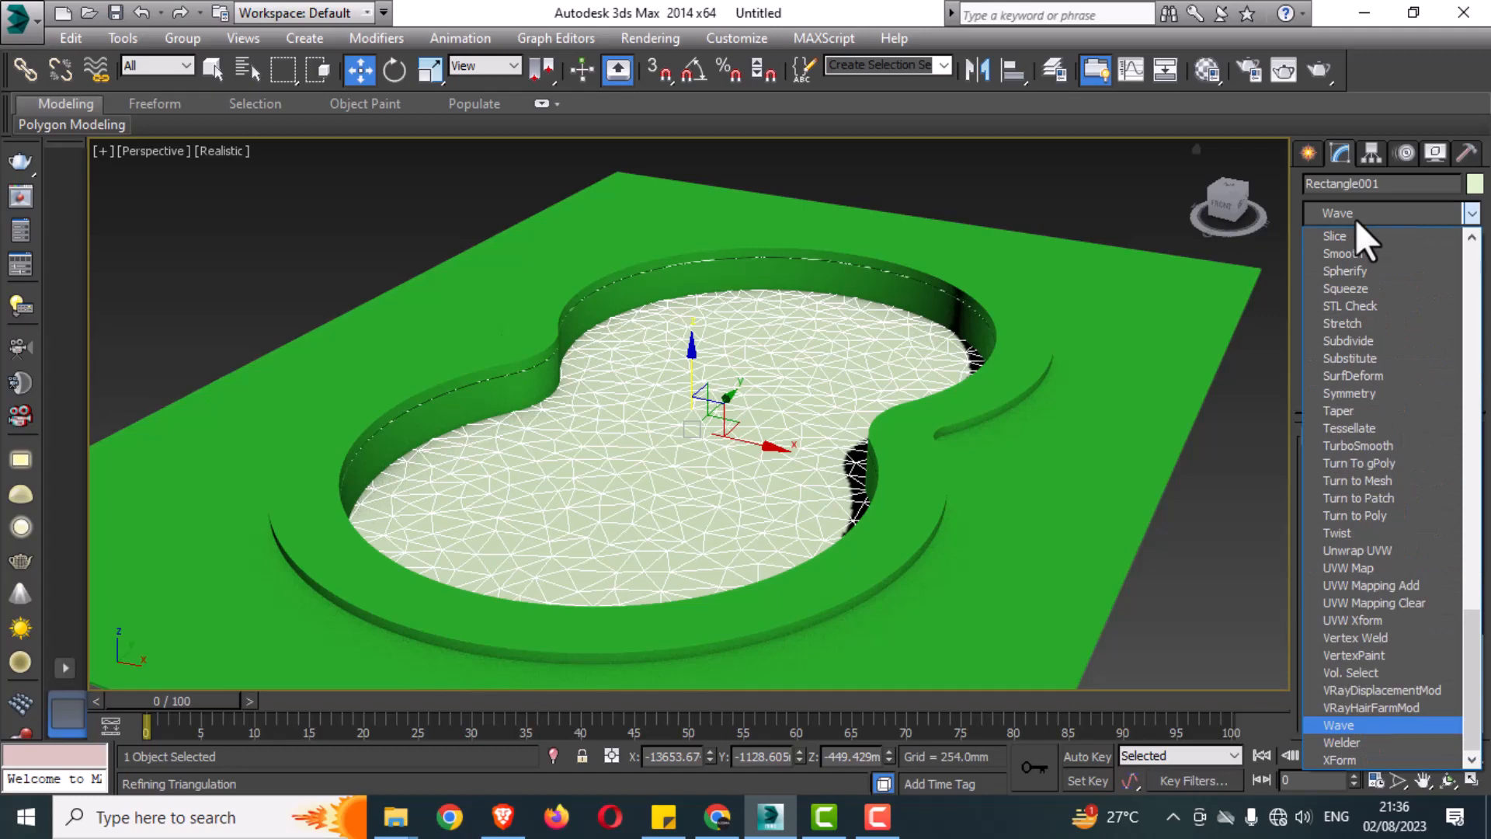
pyautogui.press('Return')
pyautogui.moveTo(1465, 429); pyautogui.dragTo(1481, 359)
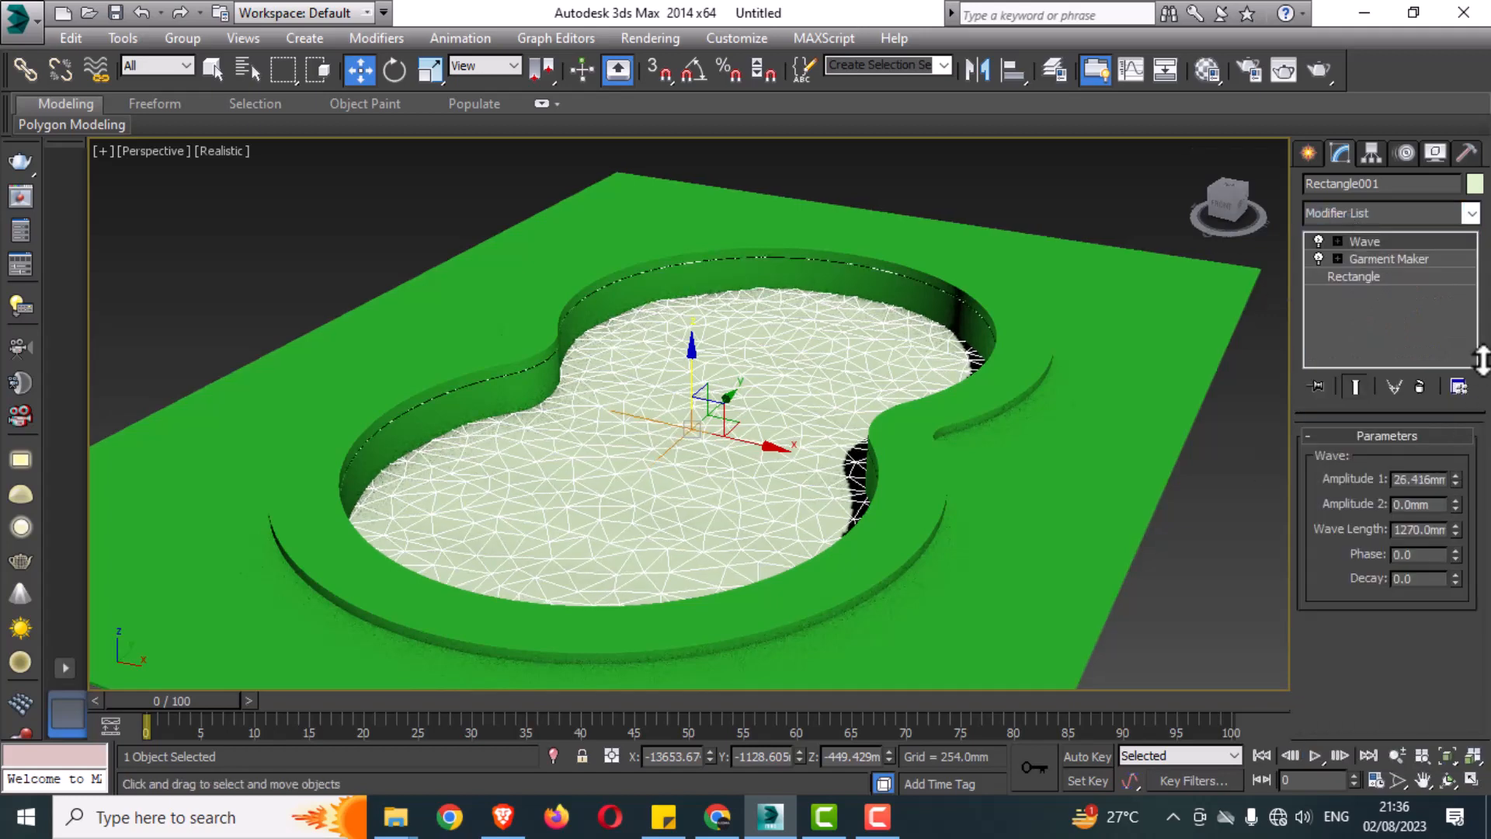
pyautogui.moveTo(1456, 531); pyautogui.dragTo(1446, 597)
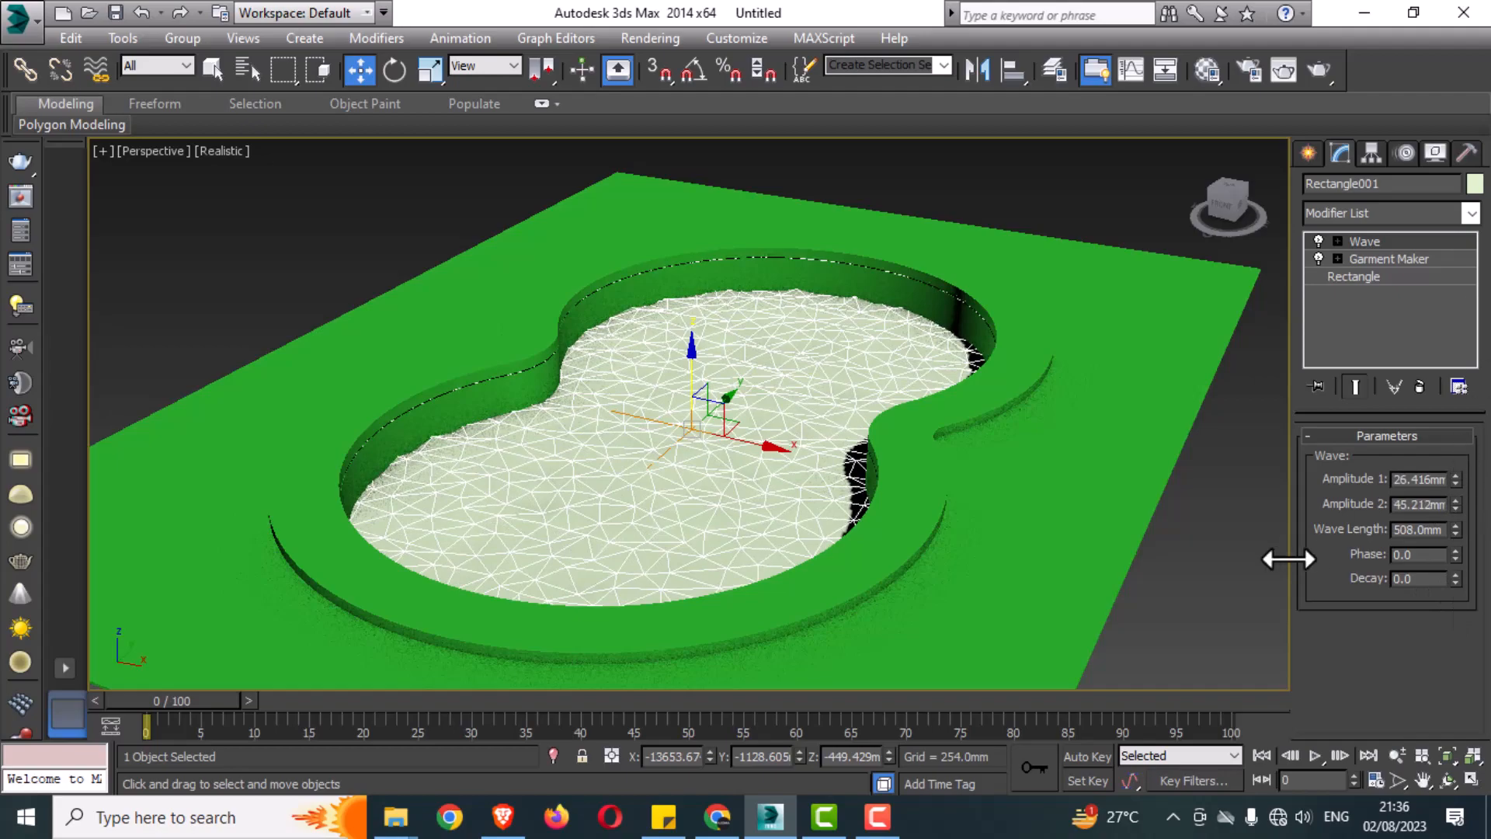
# Set the Wave modifier's Amplitude 1 to 83.475 mm for stronger ripples on the surface
pyautogui.moveTo(884, 543)
pyautogui.keyDown('alt'); pyautogui.mouseDown(button='middle')
pyautogui.moveTo(925, 489)
pyautogui.moveTo(892, 520)
pyautogui.mouseUp(button='middle'); pyautogui.keyUp('alt')
pyautogui.scroll(5, 753, 463)
pyautogui.scroll(-2, 757, 456)
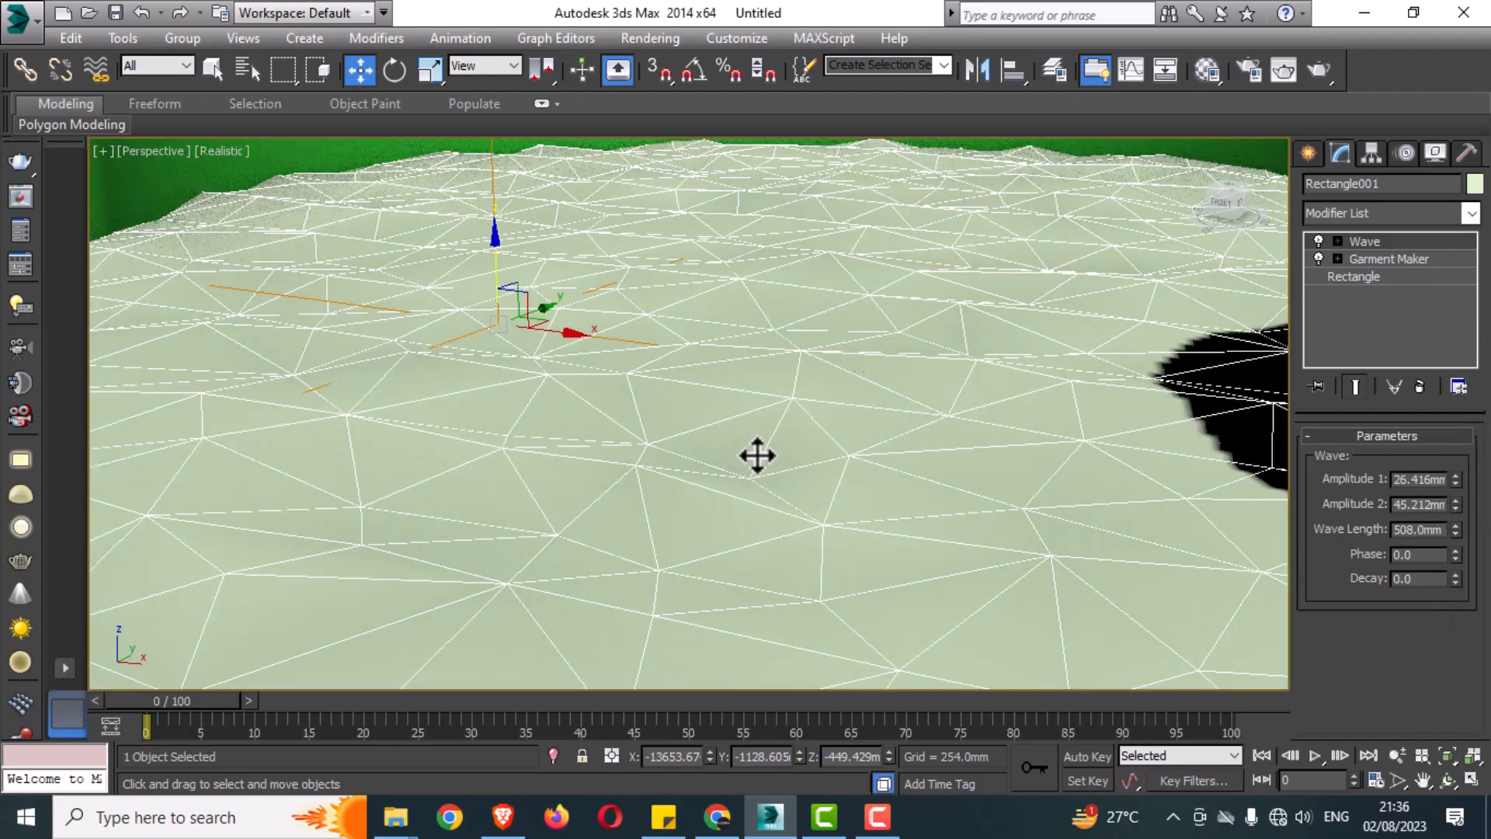
pyautogui.moveTo(1454, 477); pyautogui.dragTo(1427, 240)
pyautogui.scroll(-5, 792, 366)
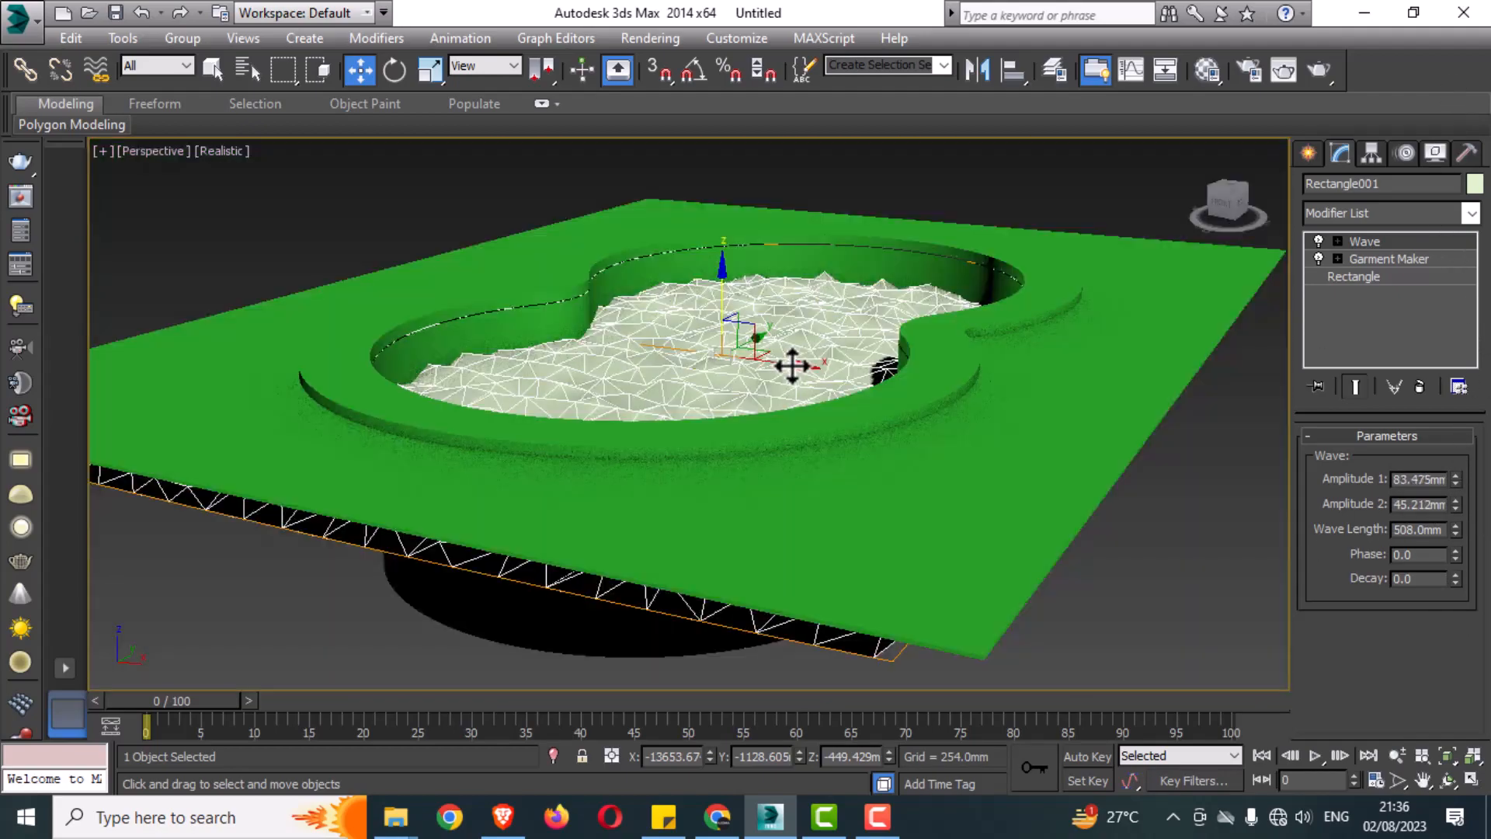
# Add a TurboSmooth modifier to the rippled water surface and set its Iterations to 2
pyautogui.keyDown('alt'); pyautogui.moveTo(792, 366); pyautogui.dragTo(765, 453, button='middle'); pyautogui.keyUp('alt')
pyautogui.click(1406, 215)
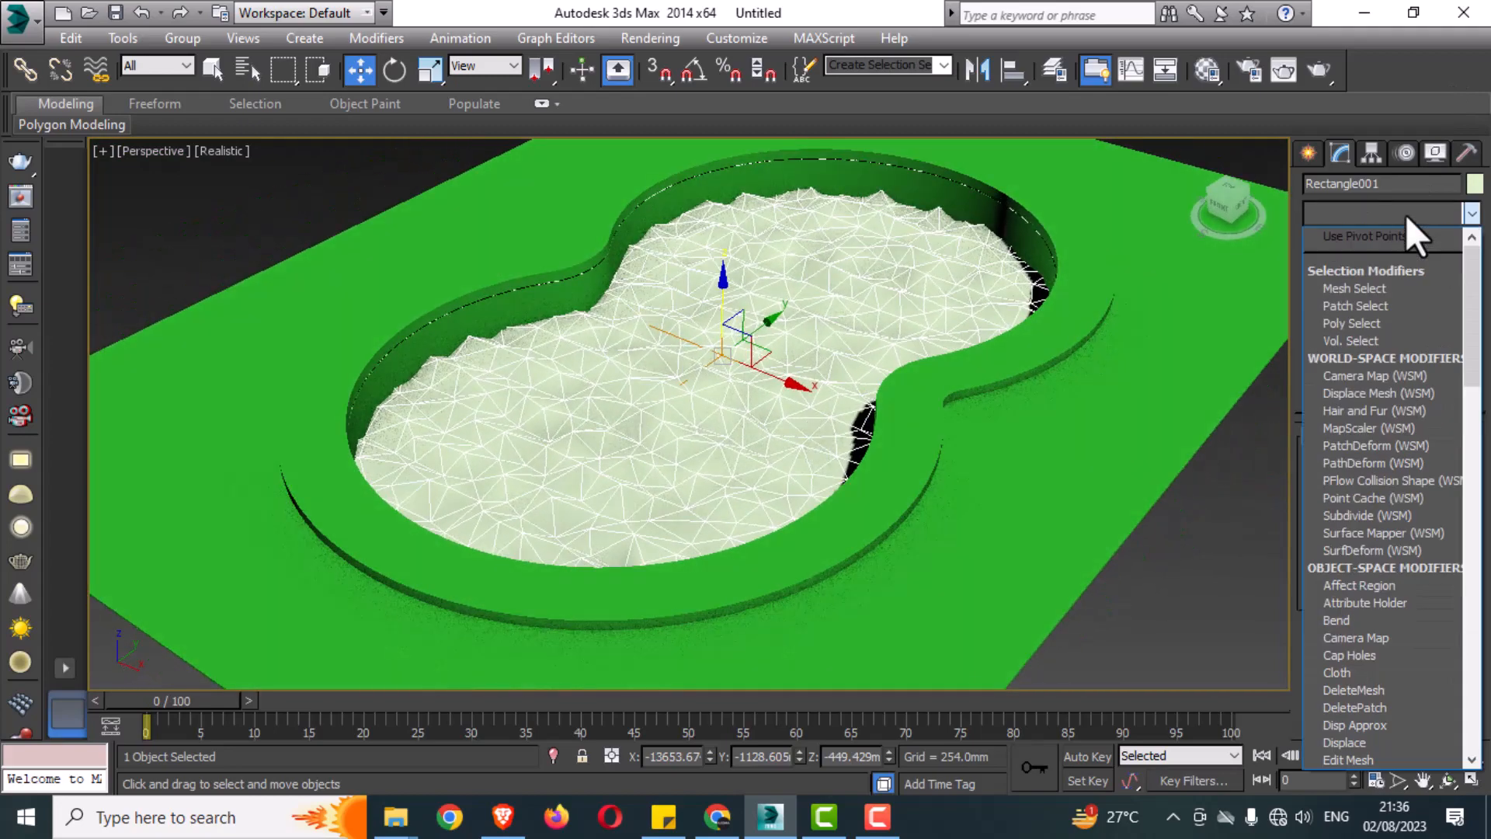
pyautogui.press('t')
pyautogui.click(1367, 446)
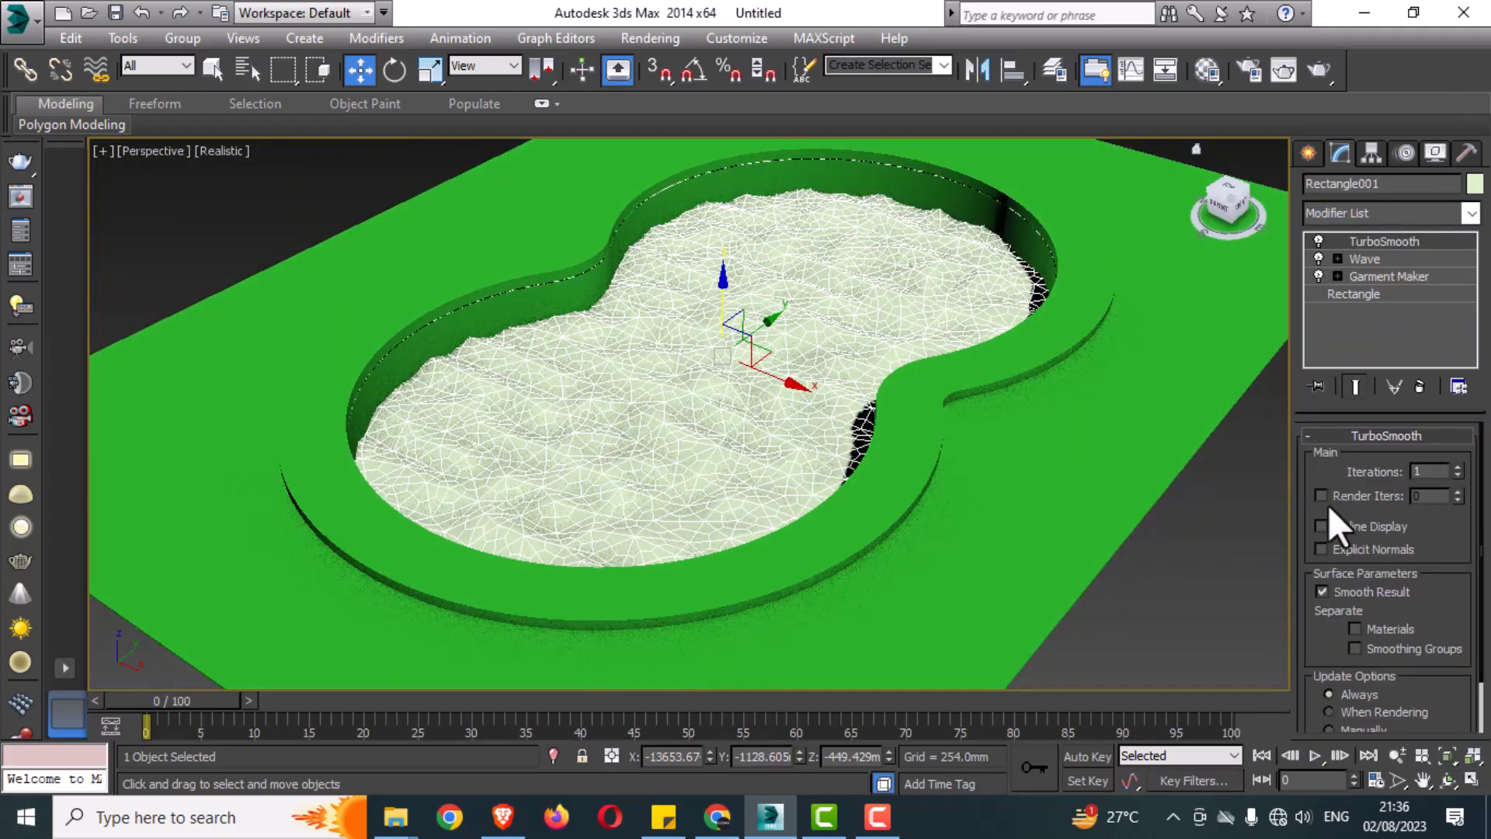
pyautogui.click(1457, 468)
pyautogui.click(1211, 509)
pyautogui.keyDown('alt'); pyautogui.moveTo(823, 468); pyautogui.dragTo(795, 406, button='middle'); pyautogui.keyUp('alt')
pyautogui.click(796, 405)
pyautogui.scroll(5, 795, 404)
pyautogui.scroll(-4, 796, 407)
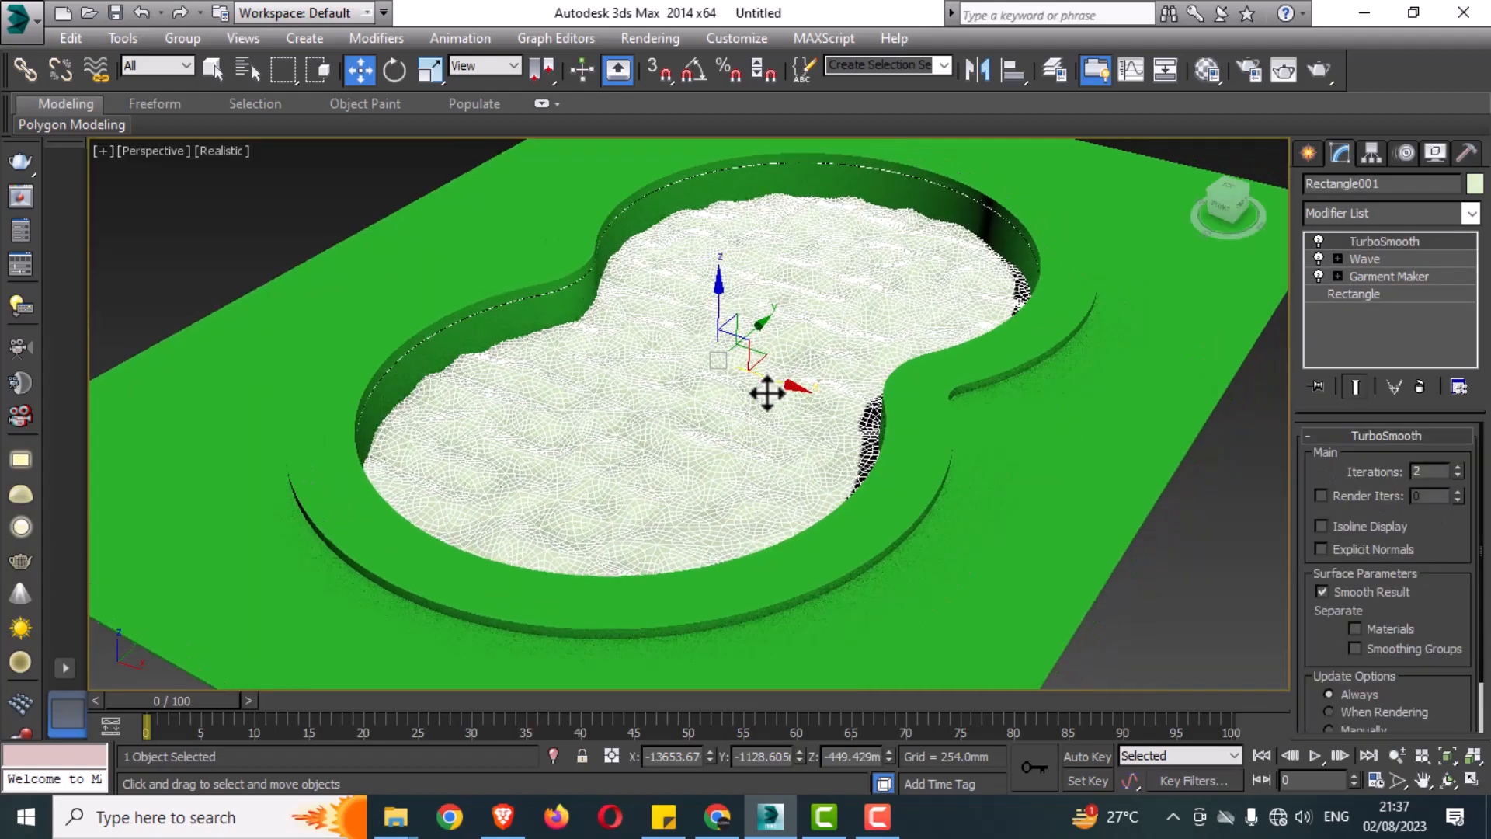
# Move the Wave modifier's gizmo to Y about -1654 mm and set its Amplitude 1 to 35.894 mm
pyautogui.click(1375, 277)
pyautogui.moveTo(753, 334); pyautogui.dragTo(801, 315)
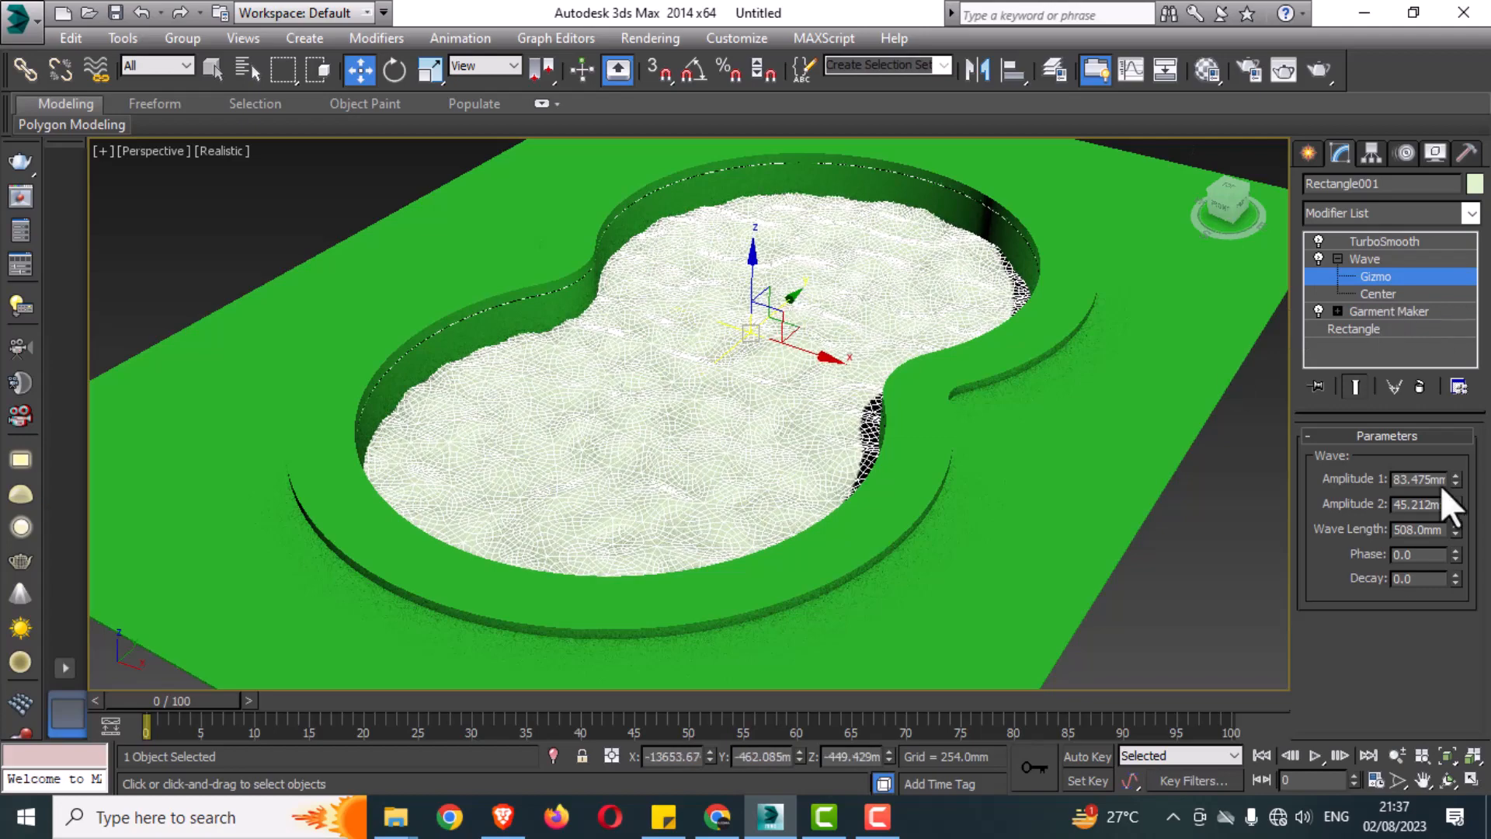
pyautogui.moveTo(1457, 480); pyautogui.dragTo(1453, 543)
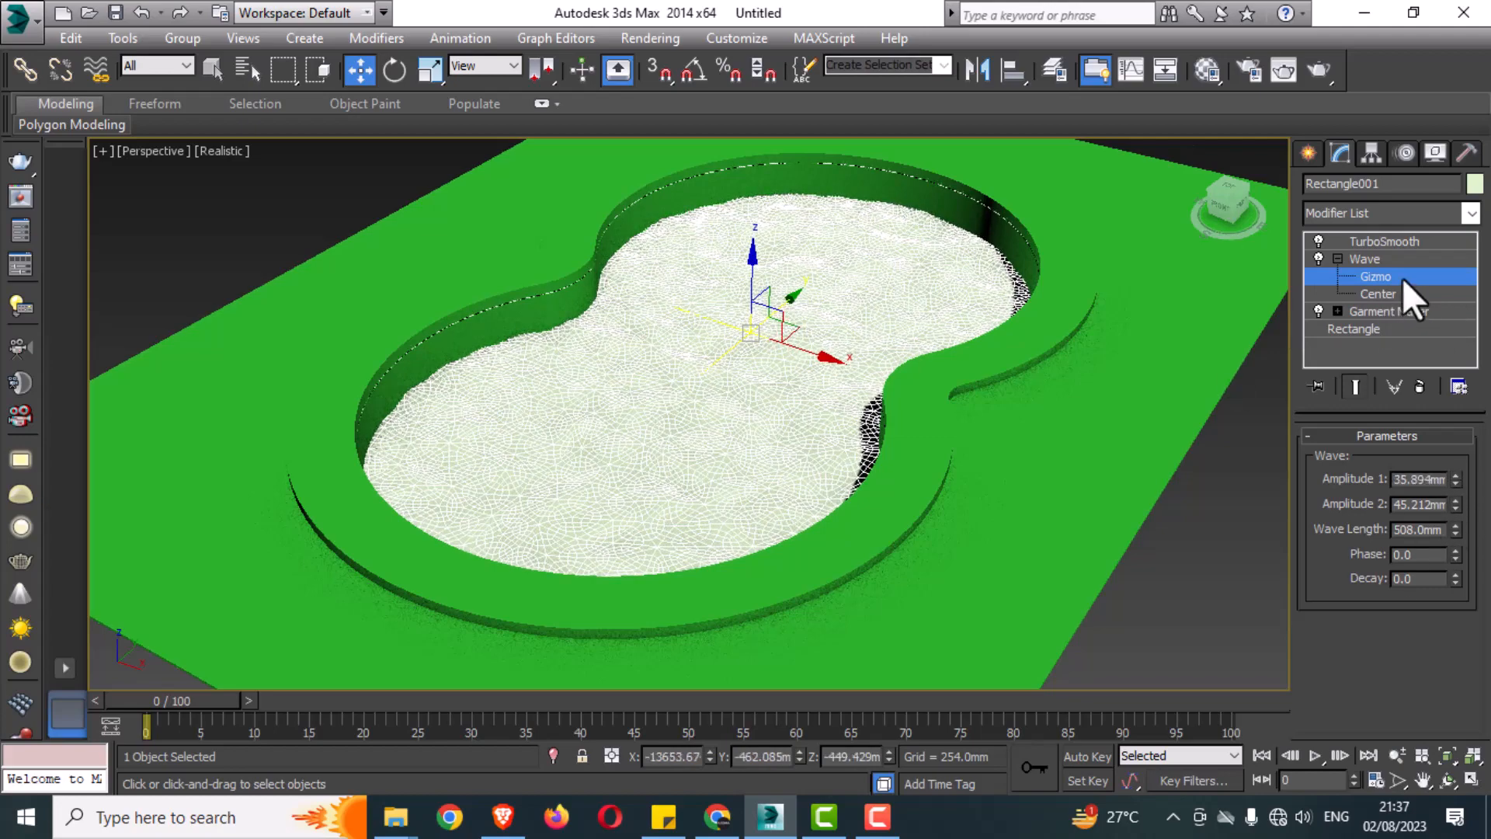
pyautogui.moveTo(828, 283); pyautogui.dragTo(719, 365)
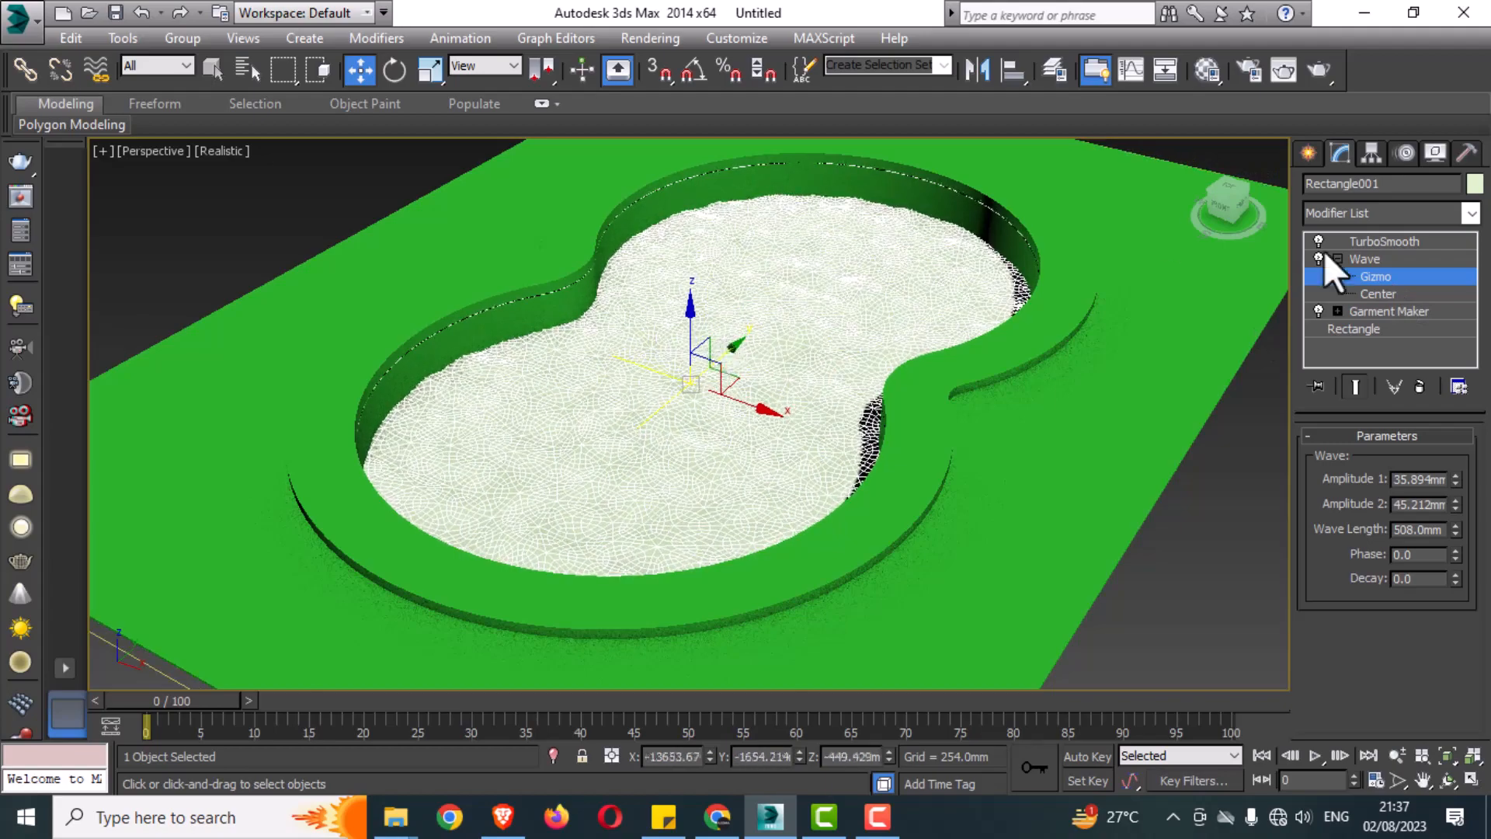
pyautogui.click(1364, 259)
pyautogui.click(1219, 435)
pyautogui.moveTo(851, 485)
pyautogui.keyDown('alt'); pyautogui.mouseDown(button='middle')
pyautogui.moveTo(826, 479)
pyautogui.moveTo(835, 509)
pyautogui.mouseUp(button='middle'); pyautogui.keyUp('alt')
pyautogui.moveTo(835, 509); pyautogui.dragTo(942, 450, button='middle')
pyautogui.hotkey('alt', 'w')
pyautogui.click(311, 447)
pyautogui.hotkey('alt', 'w')
pyautogui.scroll(-7, 505, 473)
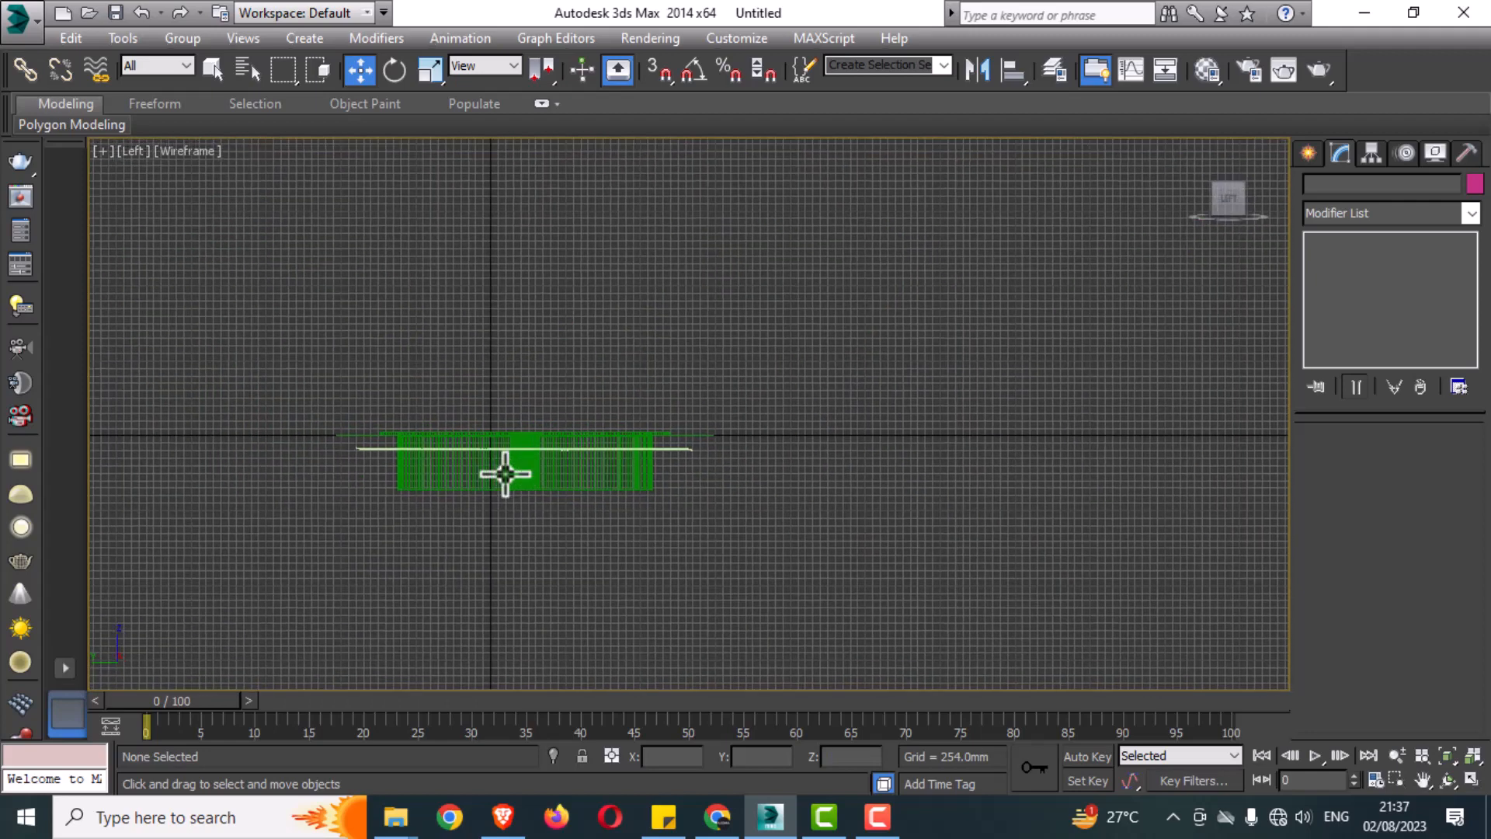
# In the Front view, start a spline line on the pool rim with a straight vertical segment rising above it
pyautogui.hotkey('alt', 'w')
pyautogui.click(969, 312)
pyautogui.hotkey('alt', 'w')
pyautogui.press('z')
pyautogui.moveTo(555, 414); pyautogui.dragTo(563, 506, button='middle')
pyautogui.click(1305, 158)
pyautogui.click(1347, 309)
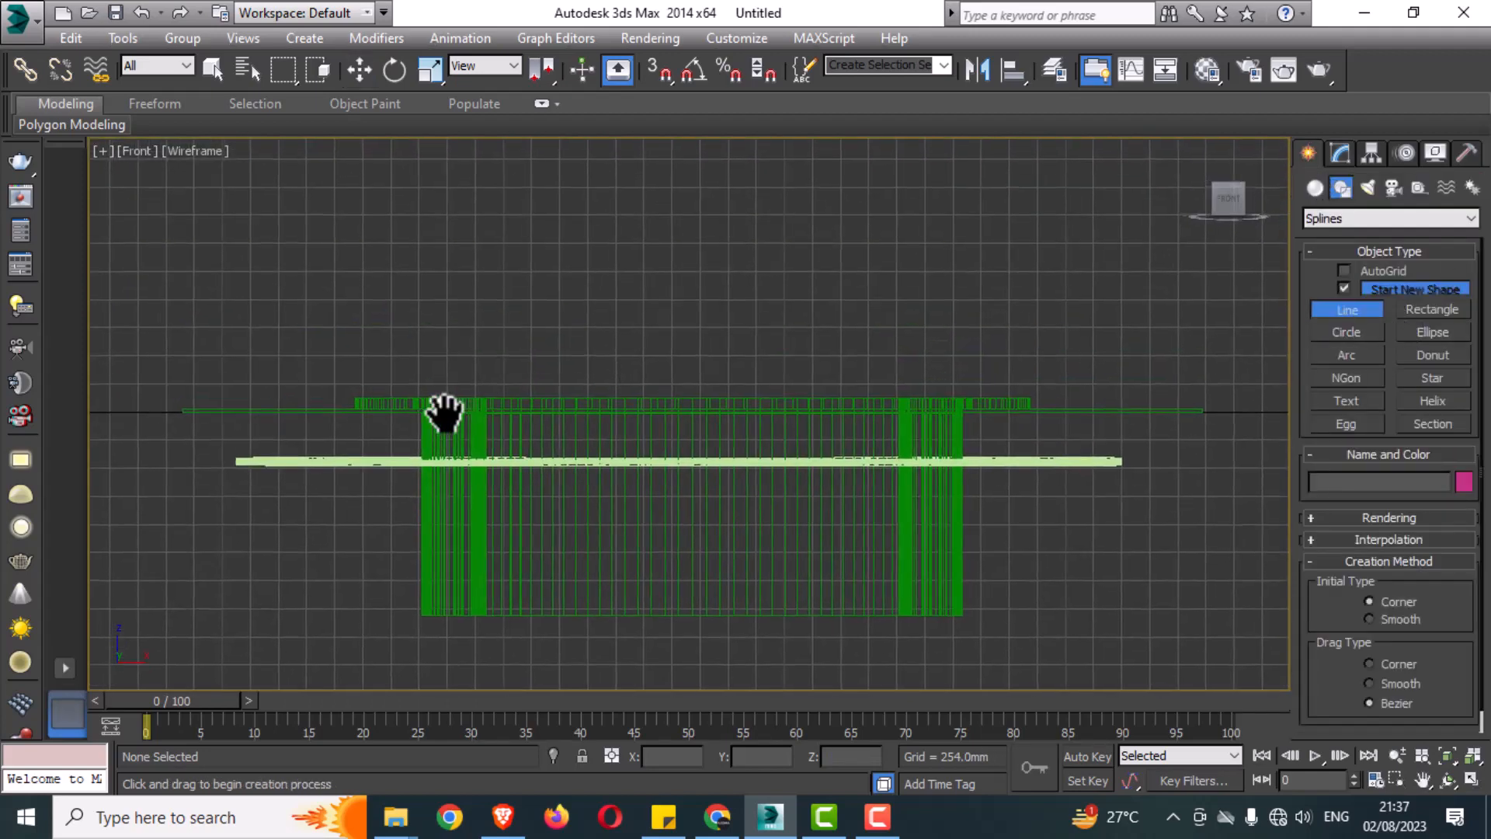
pyautogui.scroll(3, 421, 408)
pyautogui.click(384, 388)
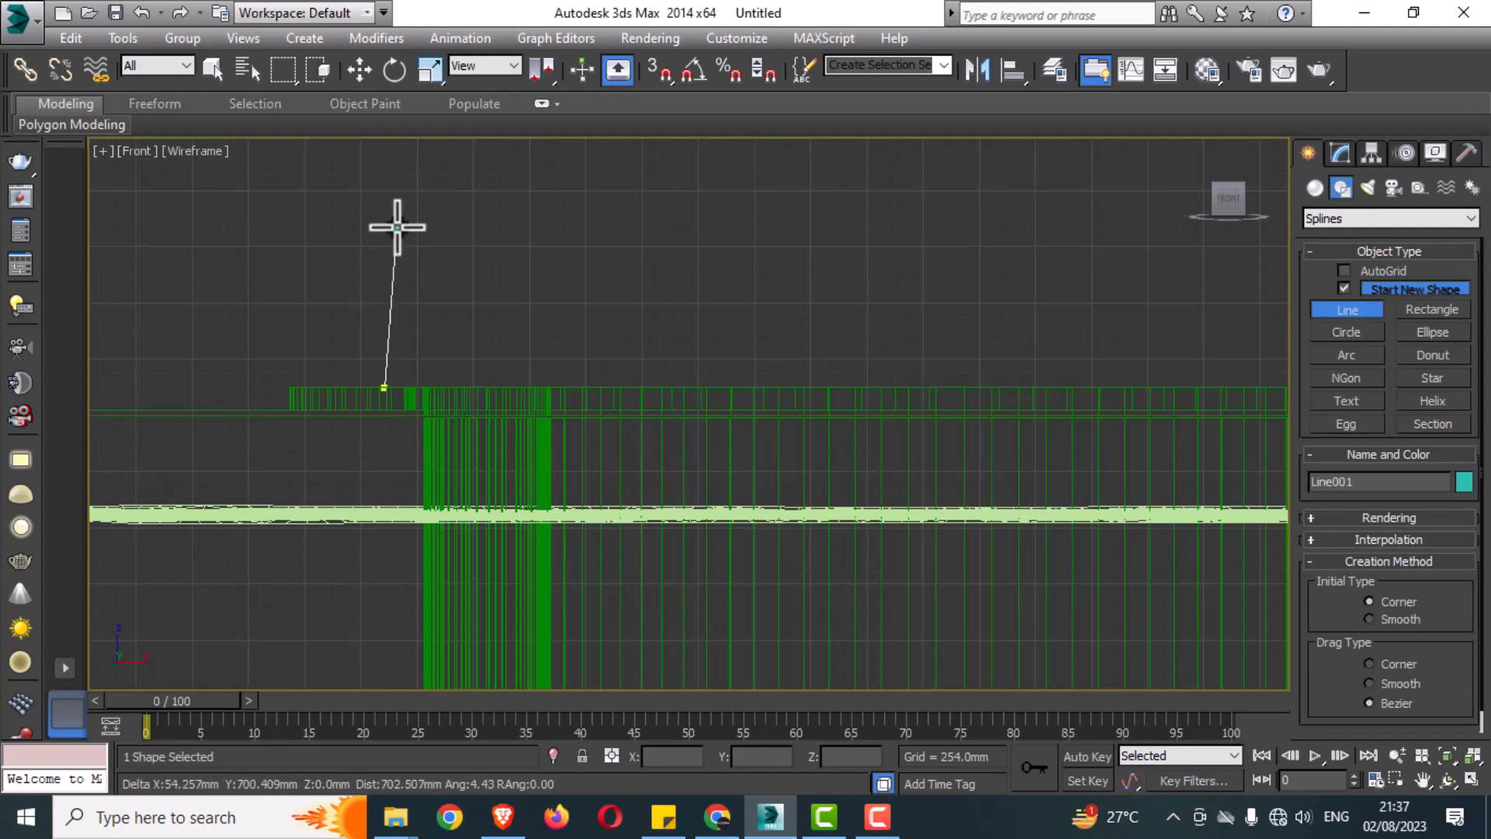
pyautogui.scroll(-3, 396, 231)
pyautogui.moveTo(396, 240); pyautogui.dragTo(383, 403, button='middle')
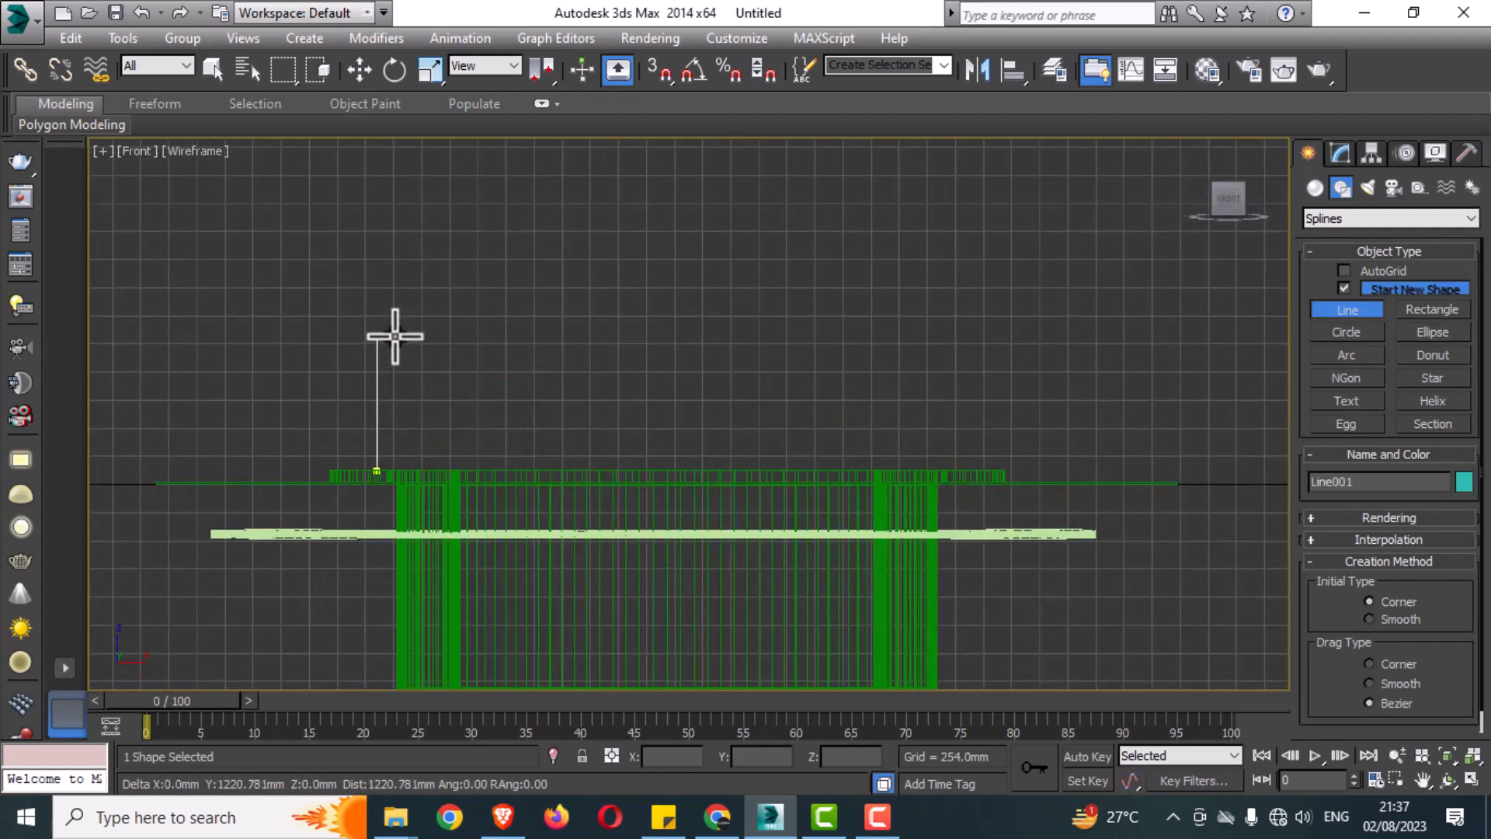
pyautogui.keyDown('shift'); pyautogui.click(403, 315); pyautogui.keyUp('shift')
# Continue the line diagonally down into the pool, straight down past the water surface and about 1016 mm horizontally back toward the wall, leaving it open
pyautogui.moveTo(403, 315); pyautogui.dragTo(387, 188, button='middle')
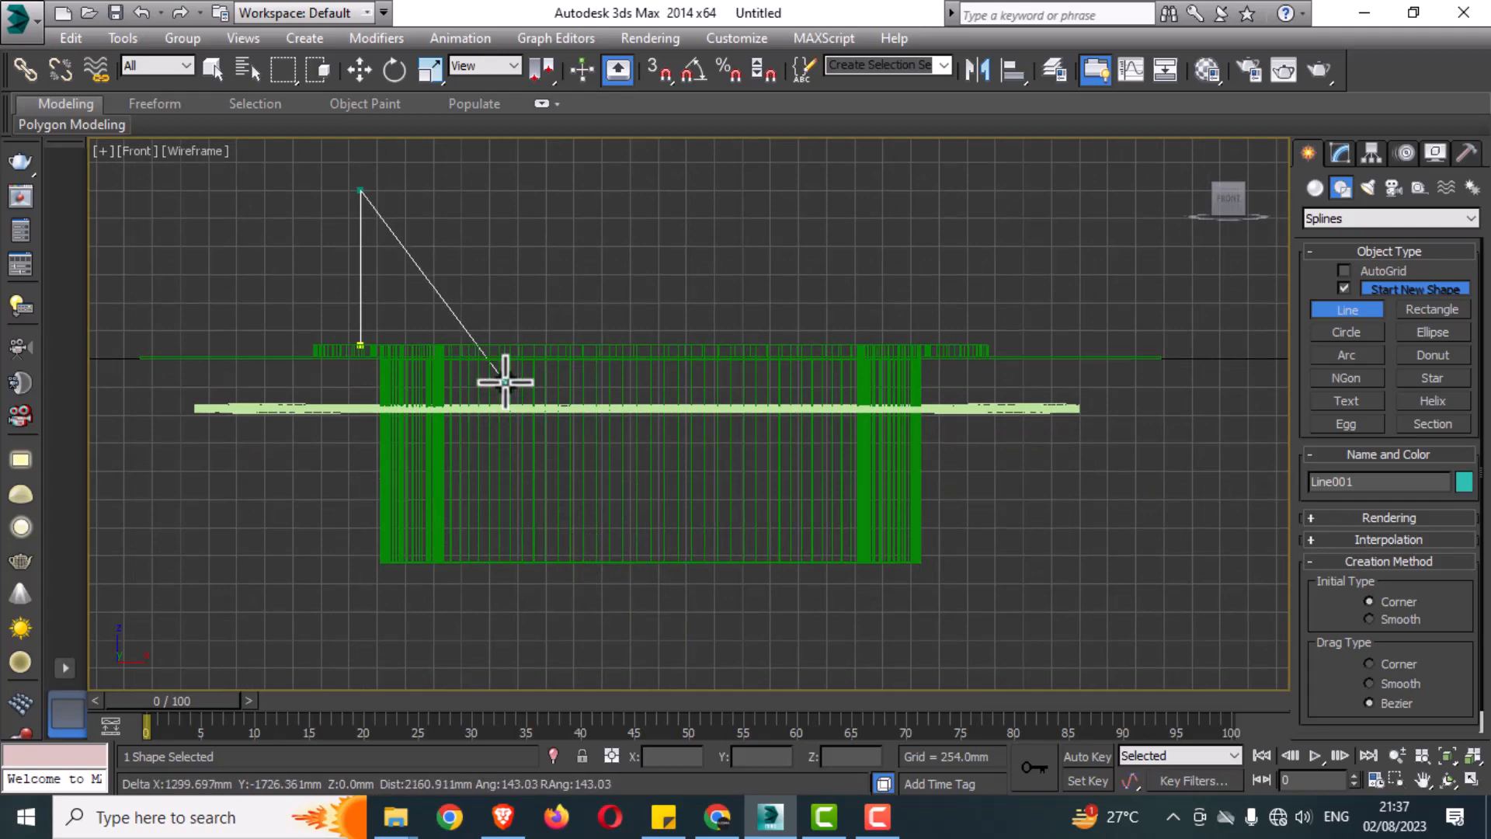
pyautogui.click(483, 370)
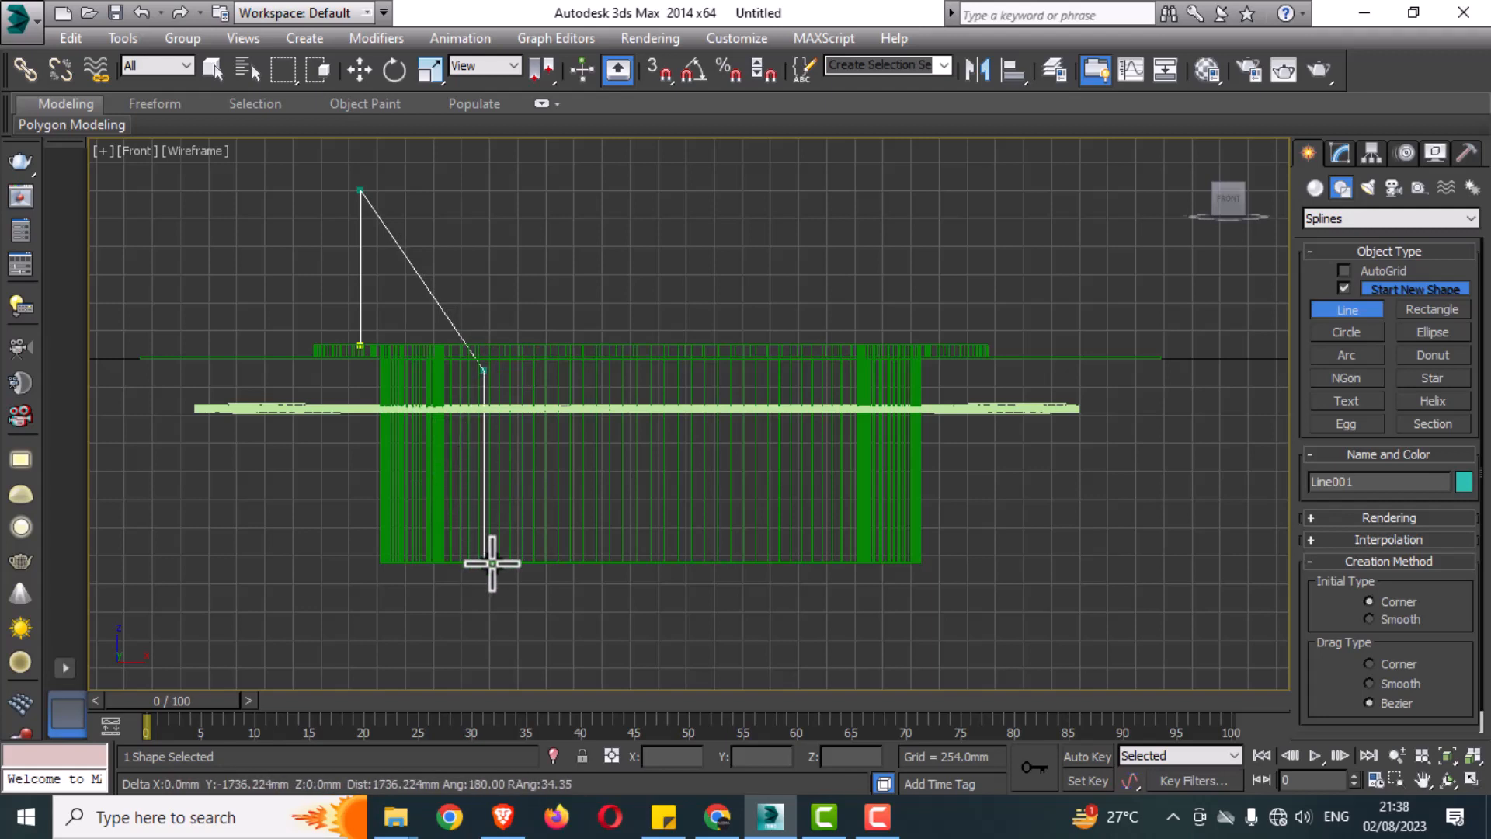
pyautogui.click(483, 431)
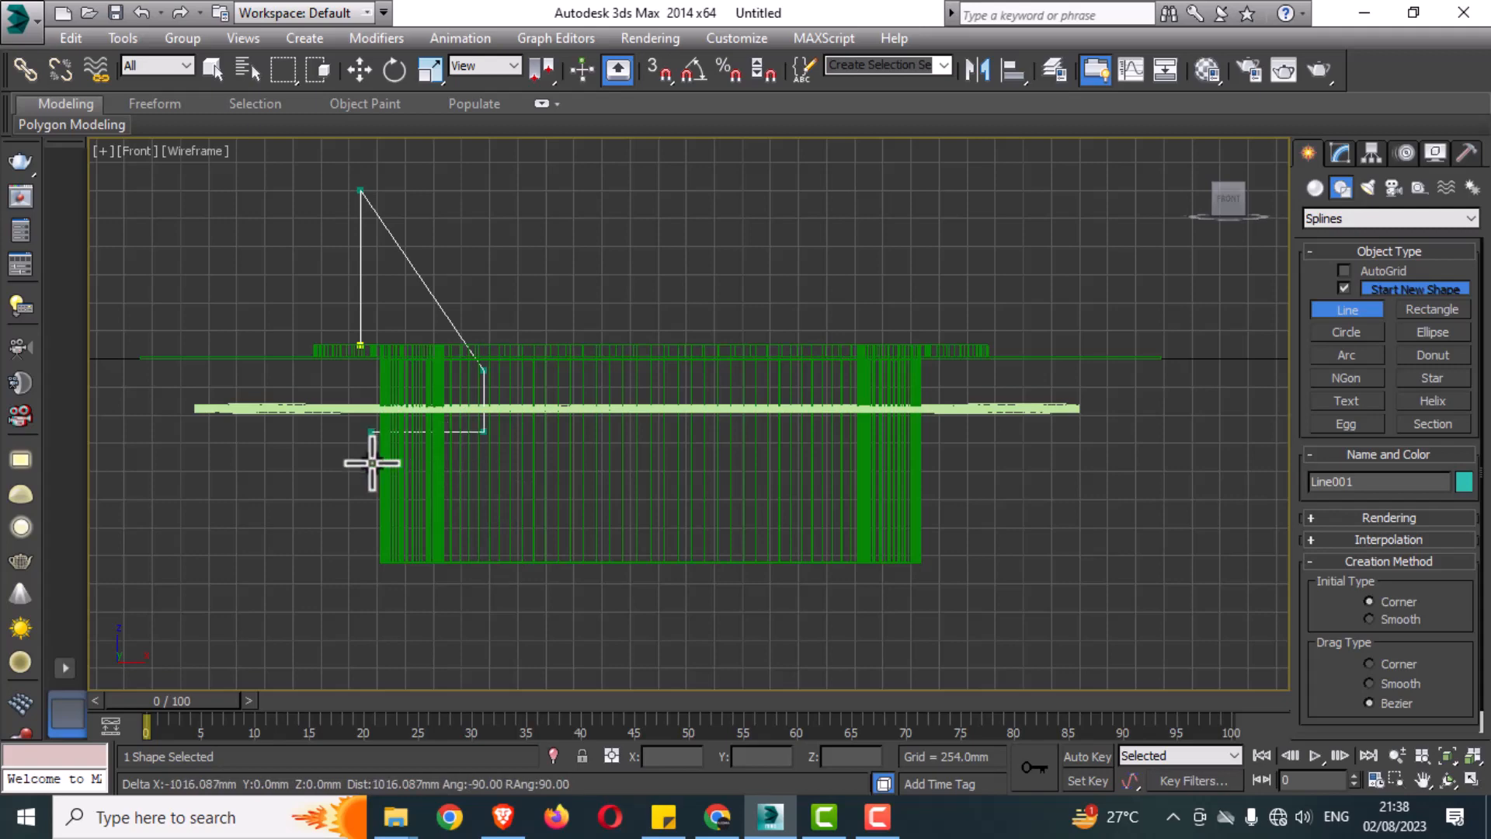
pyautogui.keyDown('shift'); pyautogui.click(373, 461); pyautogui.keyUp('shift')
pyautogui.rightClick(472, 463)
pyautogui.rightClick(472, 462)
# Fillet the line's three corner vertices to round the handrail profile's top and its two bends inside the pool
pyautogui.moveTo(393, 429); pyautogui.dragTo(392, 505, button='middle')
pyautogui.scroll(2, 435, 408)
pyautogui.moveTo(435, 408); pyautogui.dragTo(449, 434, button='middle')
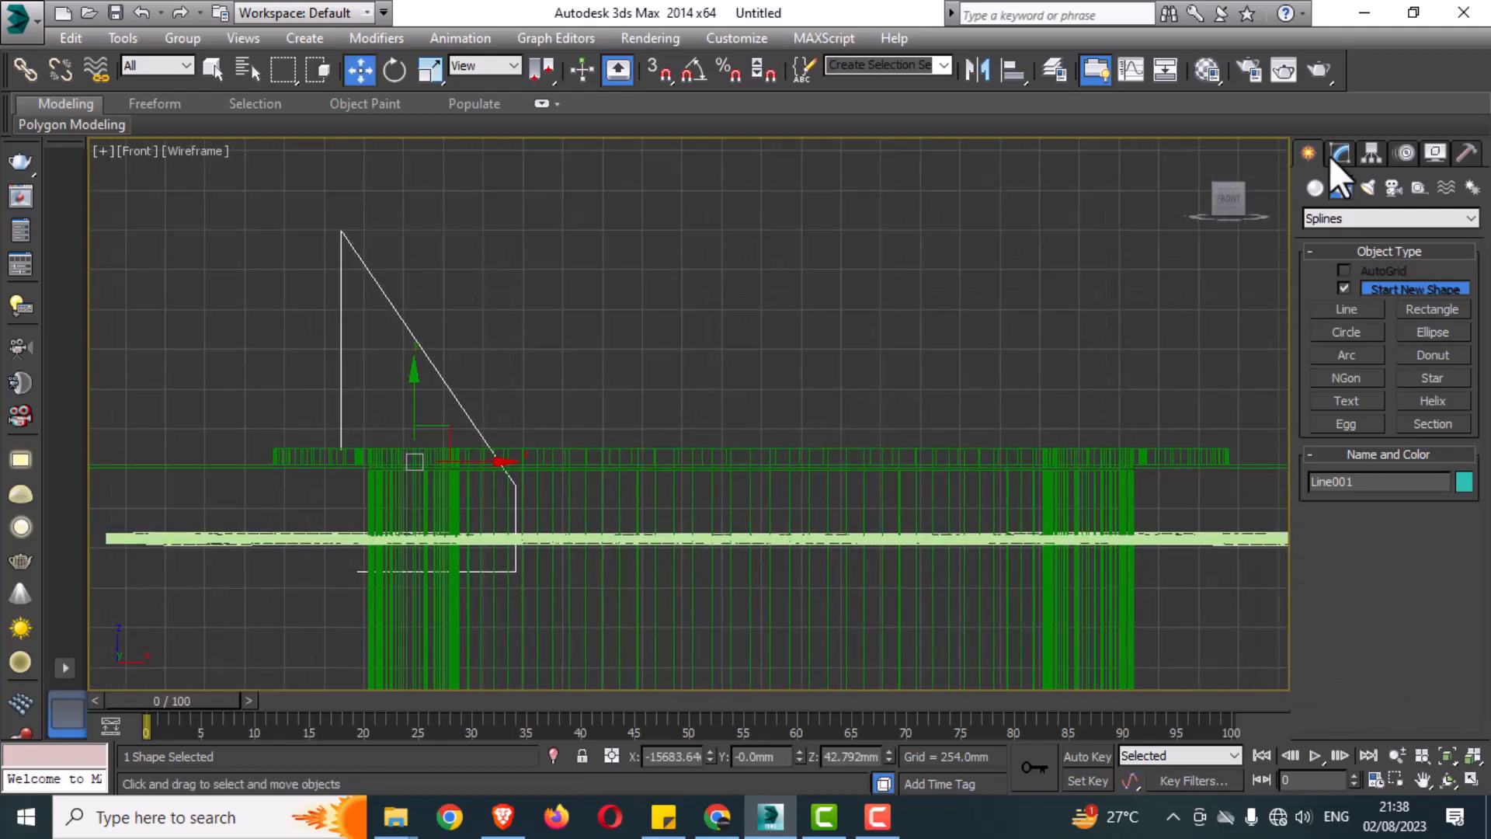
pyautogui.click(1340, 153)
pyautogui.press('1')
pyautogui.scroll(-10, 1447, 538)
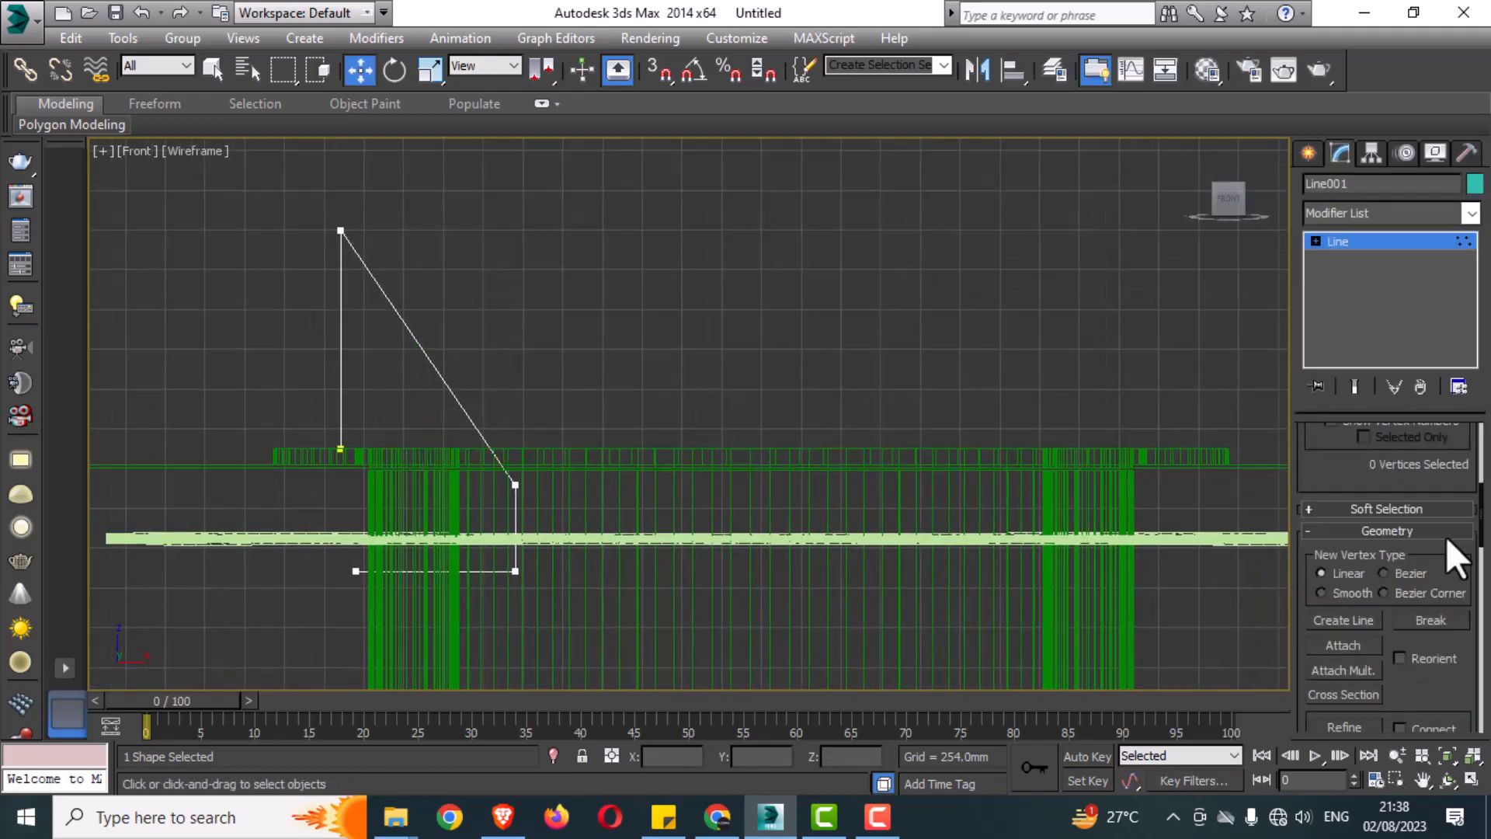
pyautogui.scroll(-1, 1482, 651)
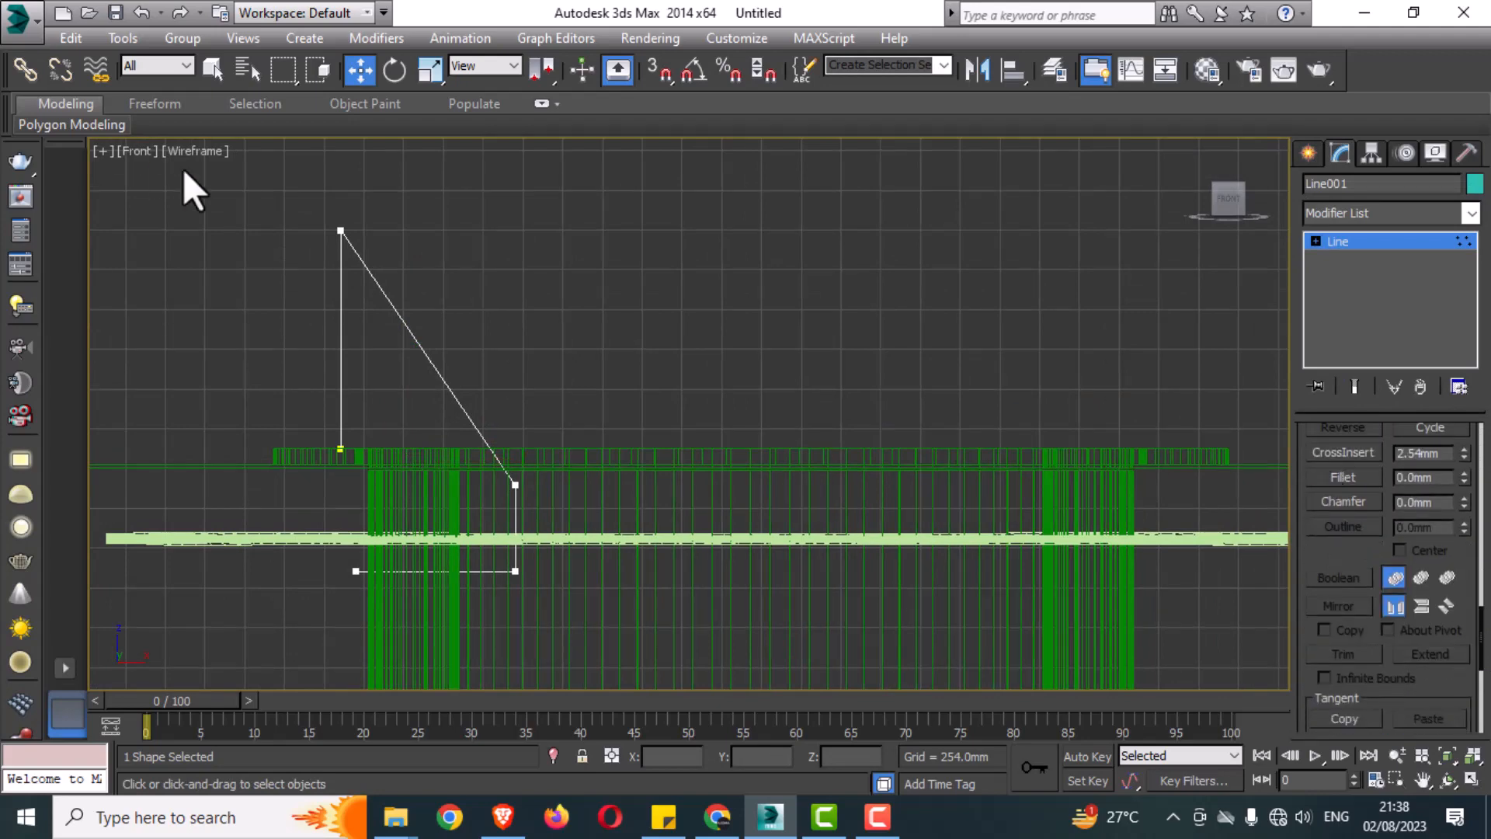
pyautogui.moveTo(564, 398); pyautogui.dragTo(507, 607)
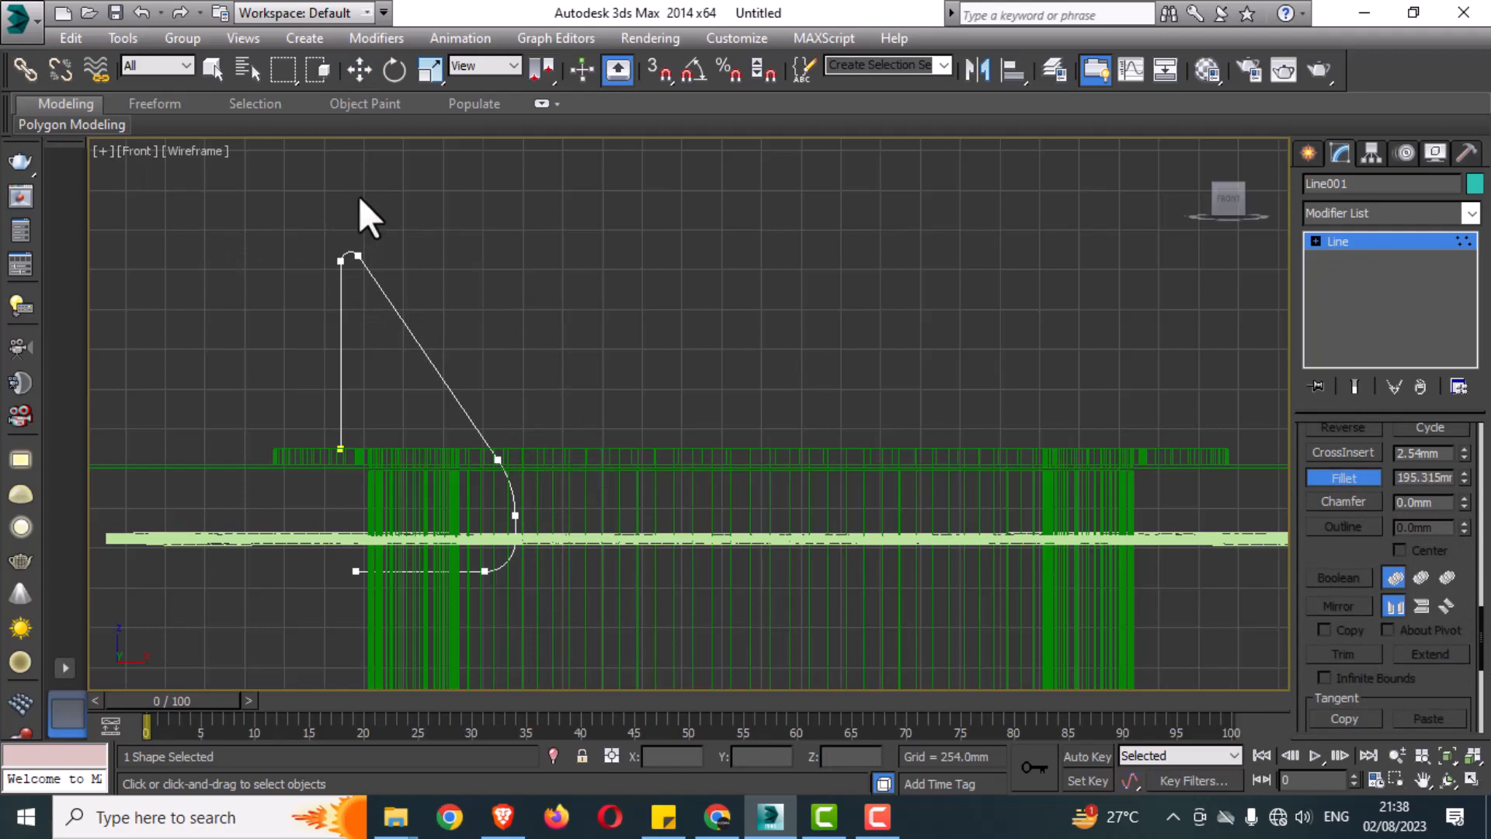
pyautogui.moveTo(359, 196); pyautogui.dragTo(367, 174)
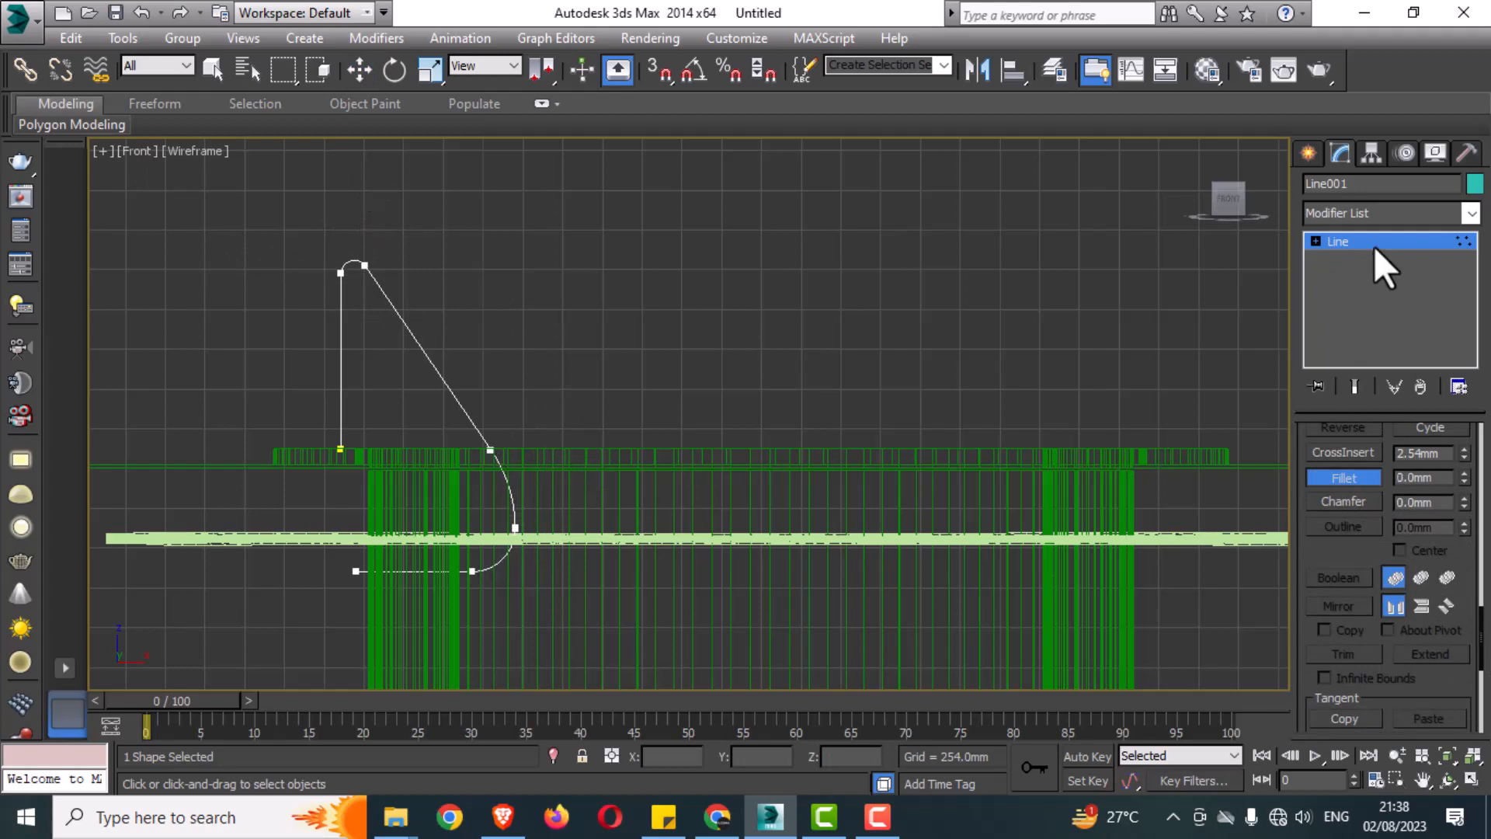
# Enable the handrail line in the renderer and viewport and set its radial thickness to 70 mm
pyautogui.click(1374, 248)
pyautogui.moveTo(547, 423); pyautogui.dragTo(537, 418, button='middle')
pyautogui.moveTo(1482, 631); pyautogui.dragTo(1481, 424)
pyautogui.click(1382, 451)
pyautogui.click(1353, 468)
pyautogui.keyDown('alt'); pyautogui.moveTo(578, 500); pyautogui.dragTo(470, 553, button='middle'); pyautogui.keyUp('alt')
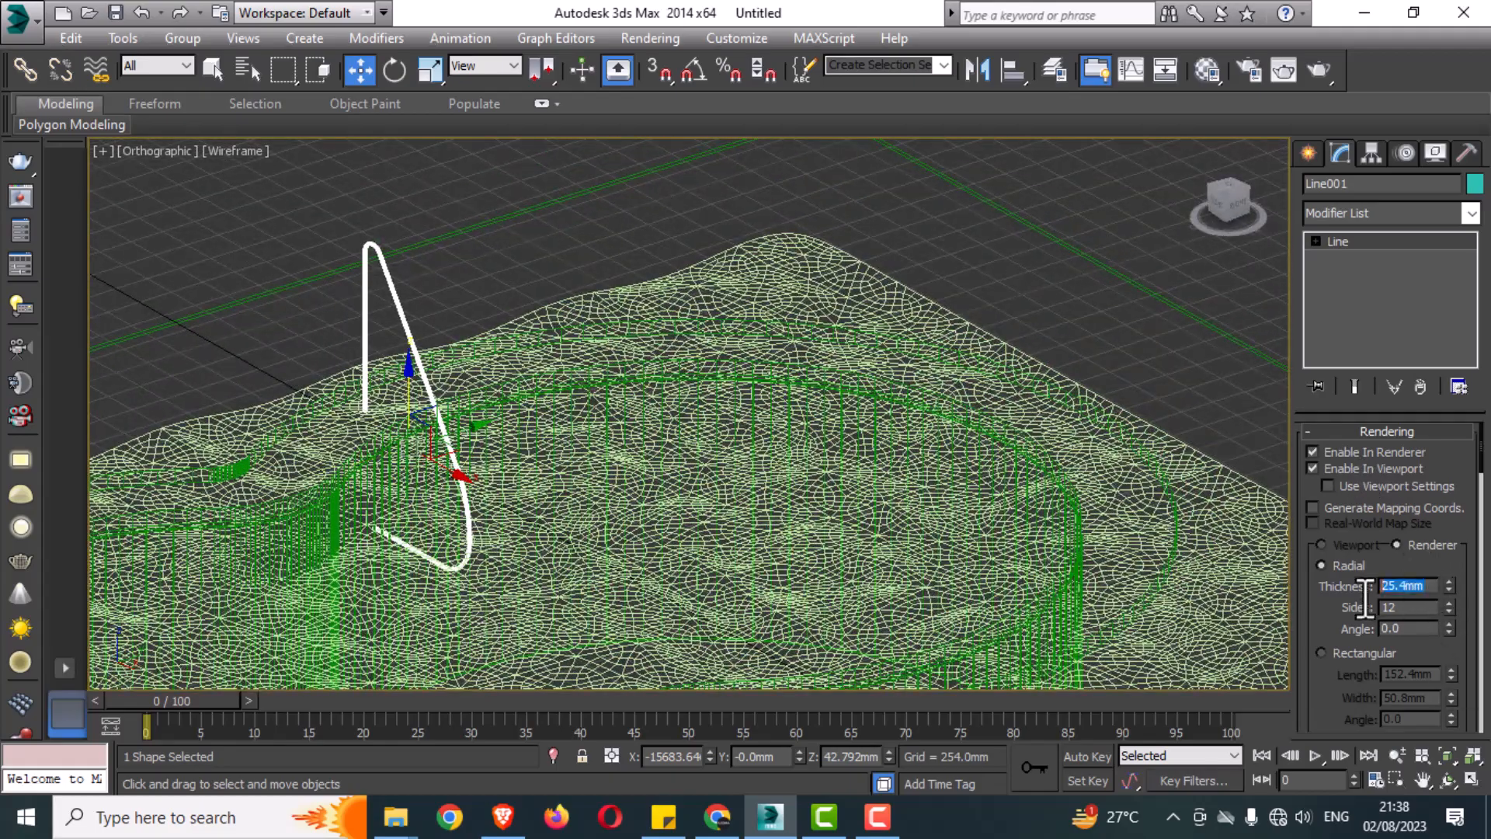
pyautogui.write('50')
pyautogui.press('Return')
pyautogui.keyDown('alt'); pyautogui.moveTo(466, 439); pyautogui.dragTo(536, 441, button='middle'); pyautogui.keyUp('alt')
pyautogui.press('Return')
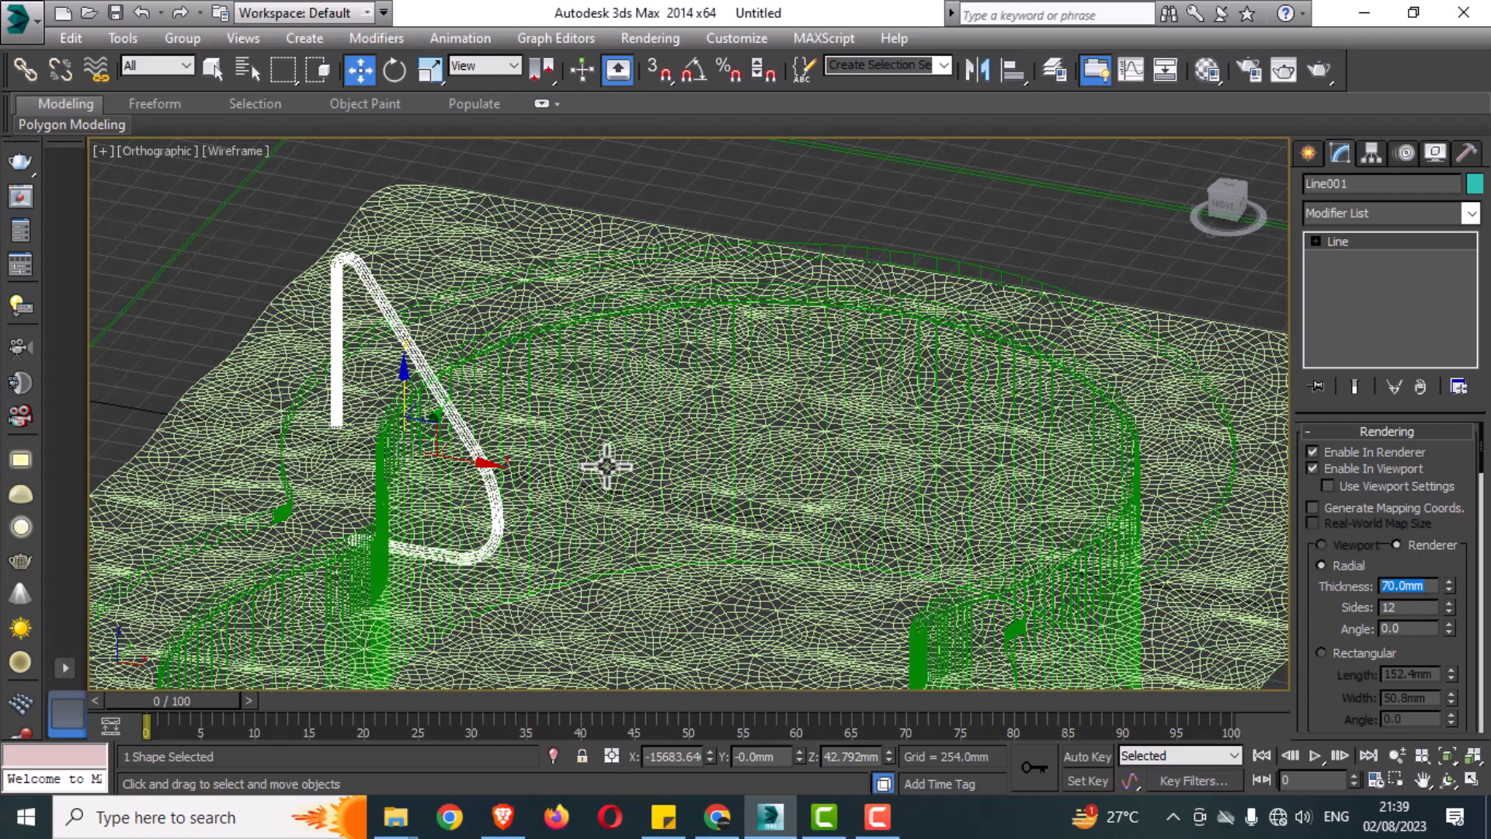
# In the shaded Top view, move the handrail to the pool's narrow waist and clone it as one parallel copy at Y about -1491 mm
pyautogui.hotkey('alt', 'w')
pyautogui.middleClick(483, 386)
pyautogui.hotkey('alt', 'w')
pyautogui.scroll(3, 536, 371)
pyautogui.scroll(-2, 536, 371)
pyautogui.scroll(-1, 536, 371)
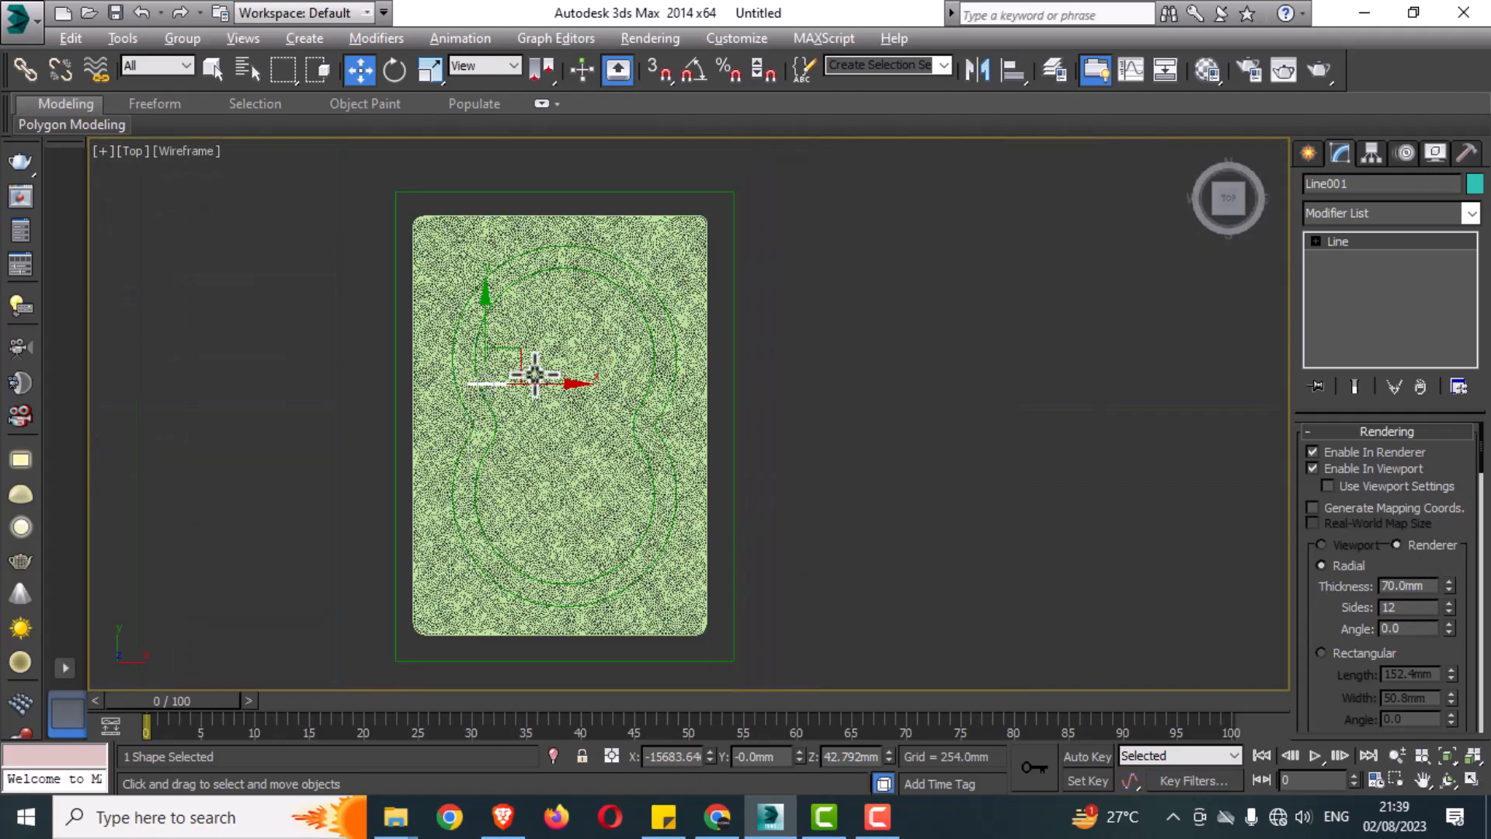
pyautogui.press('F3')
pyautogui.scroll(5, 509, 376)
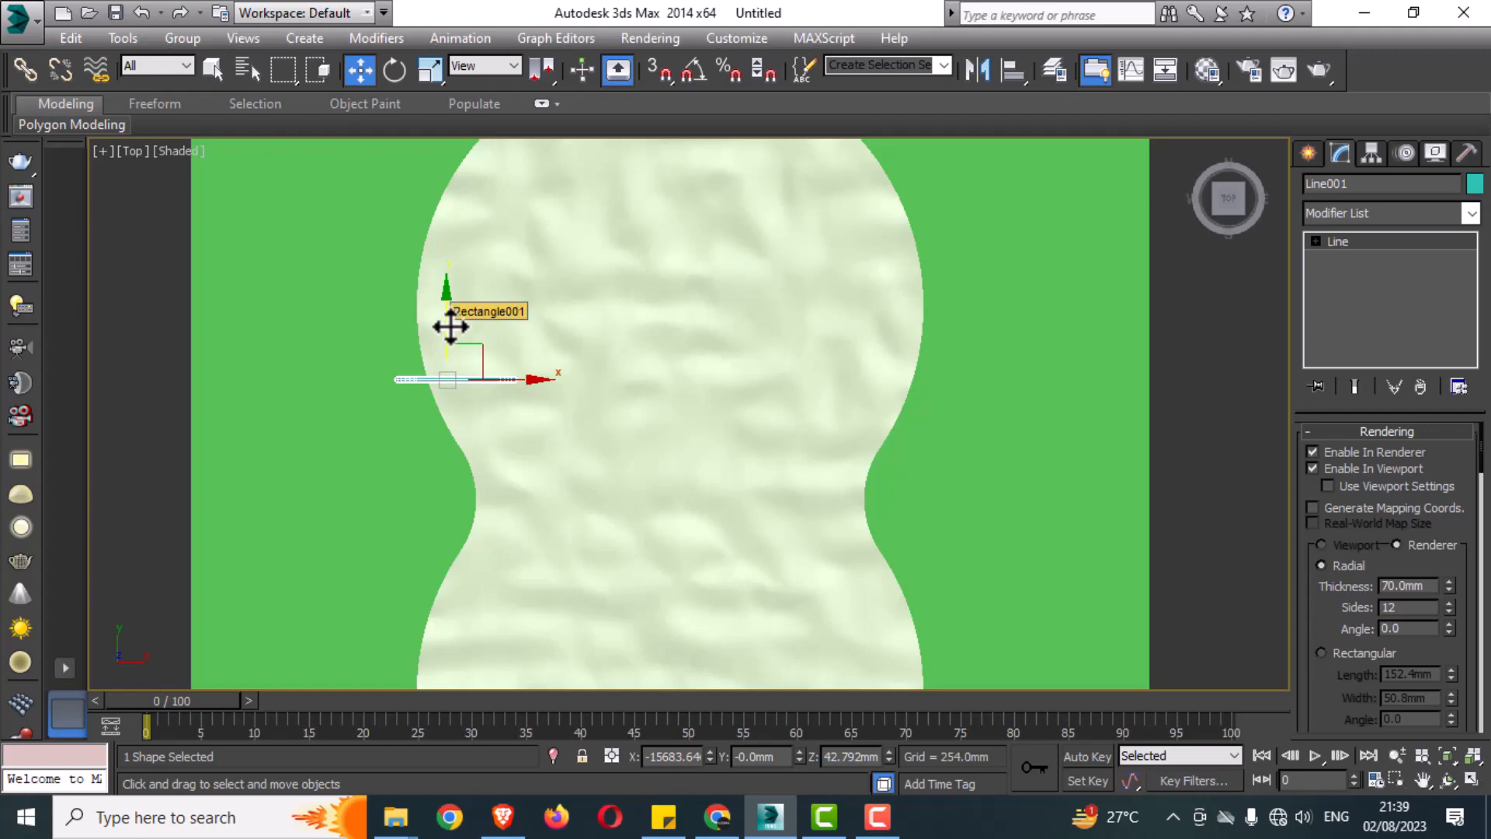
pyautogui.moveTo(450, 326)
pyautogui.mouseDown()
pyautogui.moveTo(458, 409)
pyautogui.moveTo(440, 482)
pyautogui.moveTo(445, 469)
pyautogui.mouseUp()
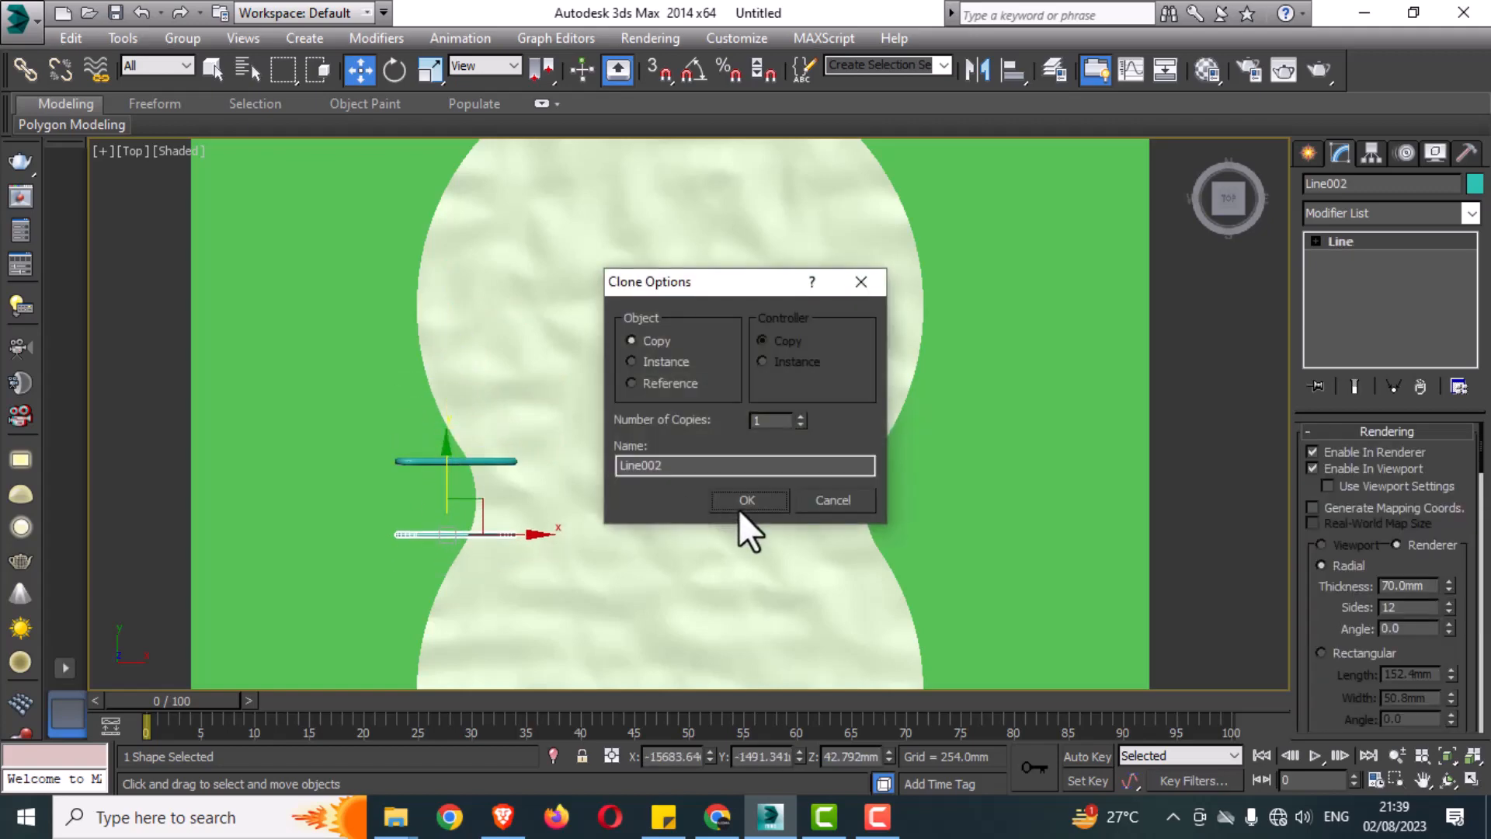
pyautogui.click(739, 502)
pyautogui.hotkey('alt', 'w')
pyautogui.rightClick(1185, 621)
pyautogui.hotkey('alt', 'w')
pyautogui.keyDown('alt'); pyautogui.moveTo(991, 538); pyautogui.dragTo(855, 492, button='middle'); pyautogui.keyUp('alt')
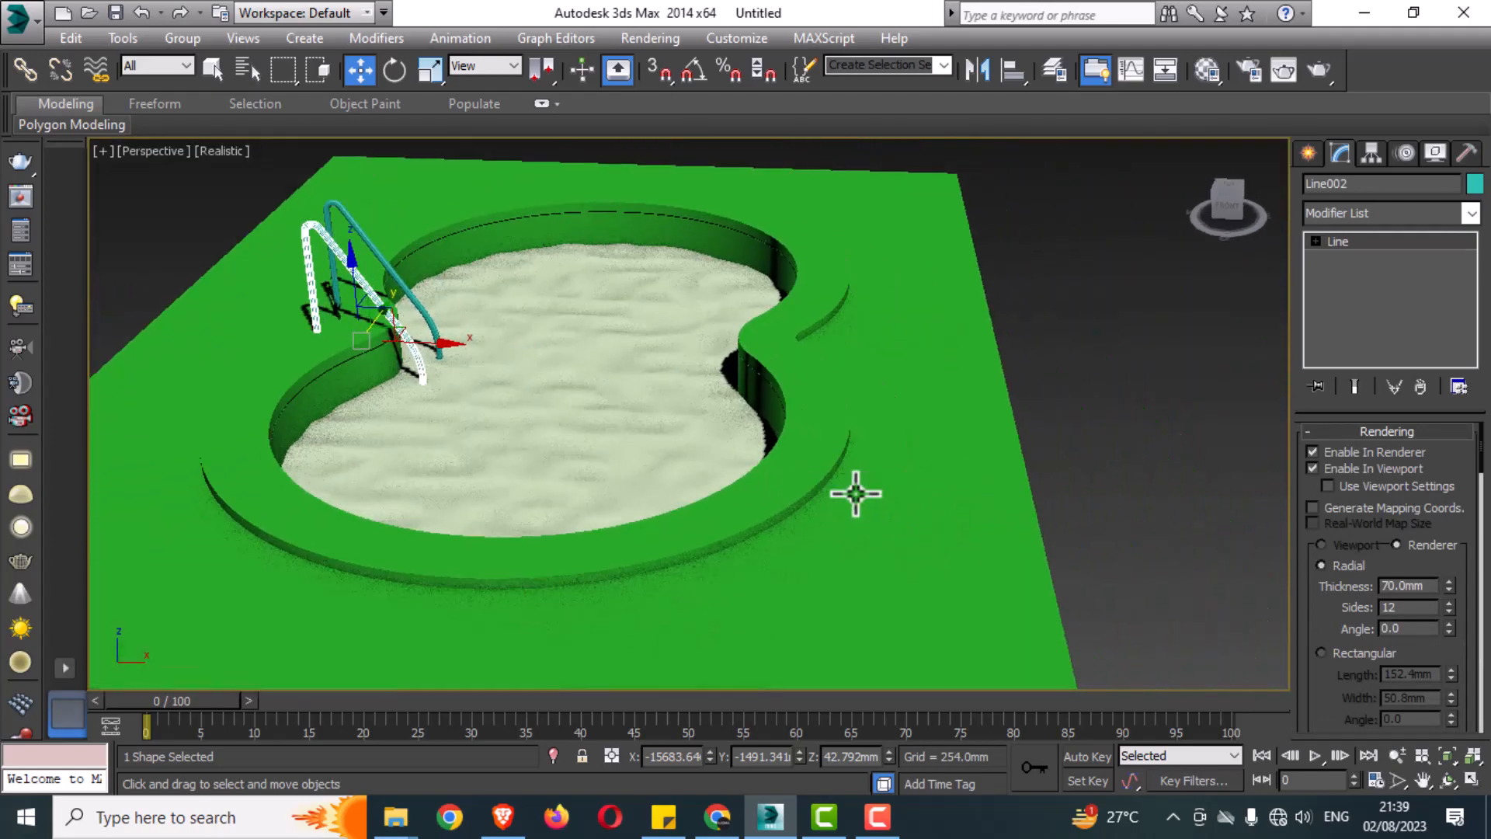
pyautogui.scroll(-3, 975, 483)
pyautogui.click(977, 483)
# Set up an AEC Extended Wall in the wireframe Top view with a height of 2133.6 mm and left justification
pyautogui.hotkey('alt', 'w')
pyautogui.click(437, 343)
pyautogui.hotkey('alt', 'w')
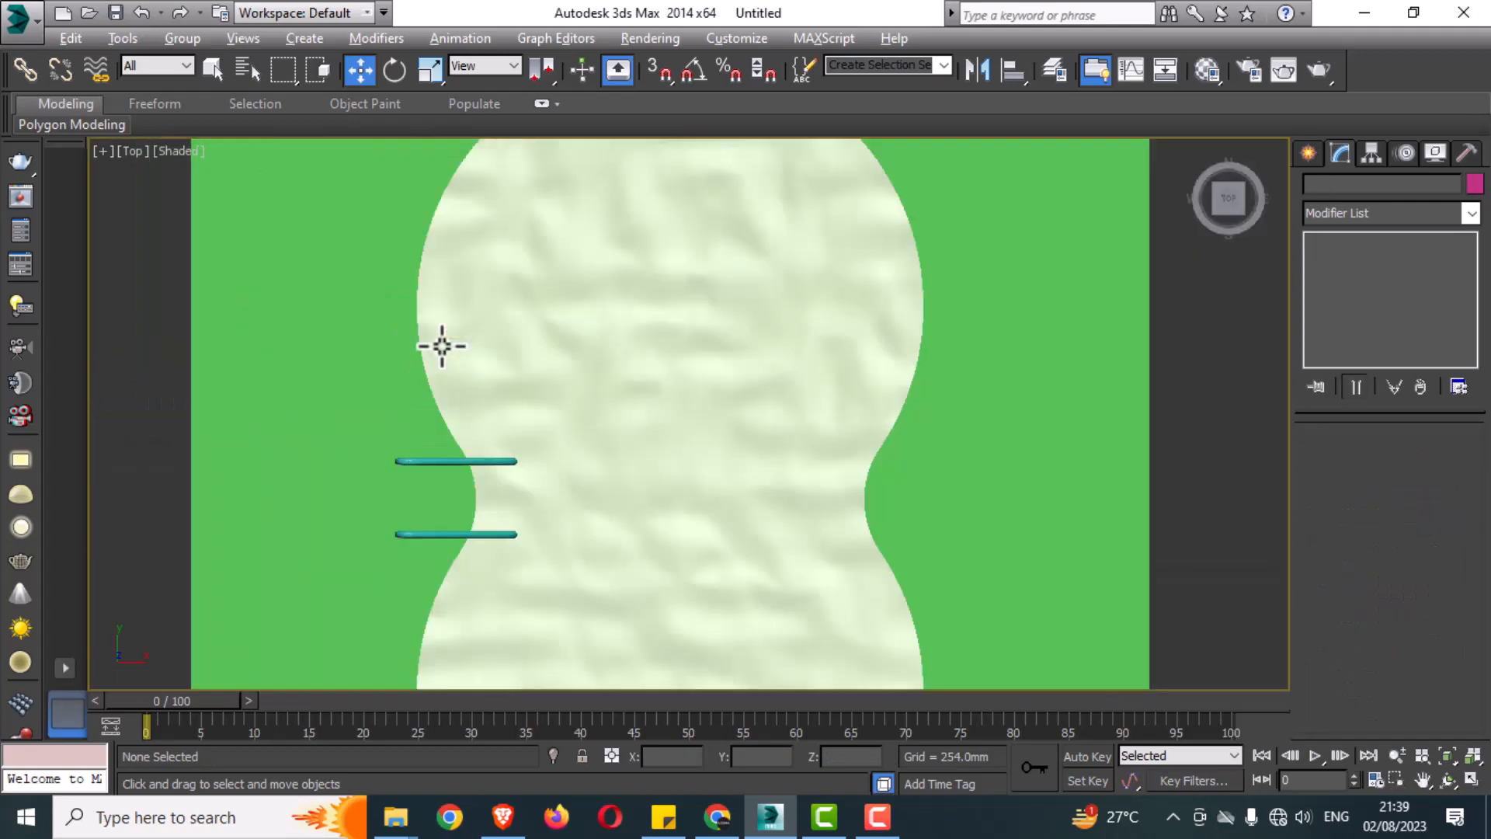
pyautogui.scroll(-5, 436, 343)
pyautogui.press('F3')
pyautogui.click(1308, 153)
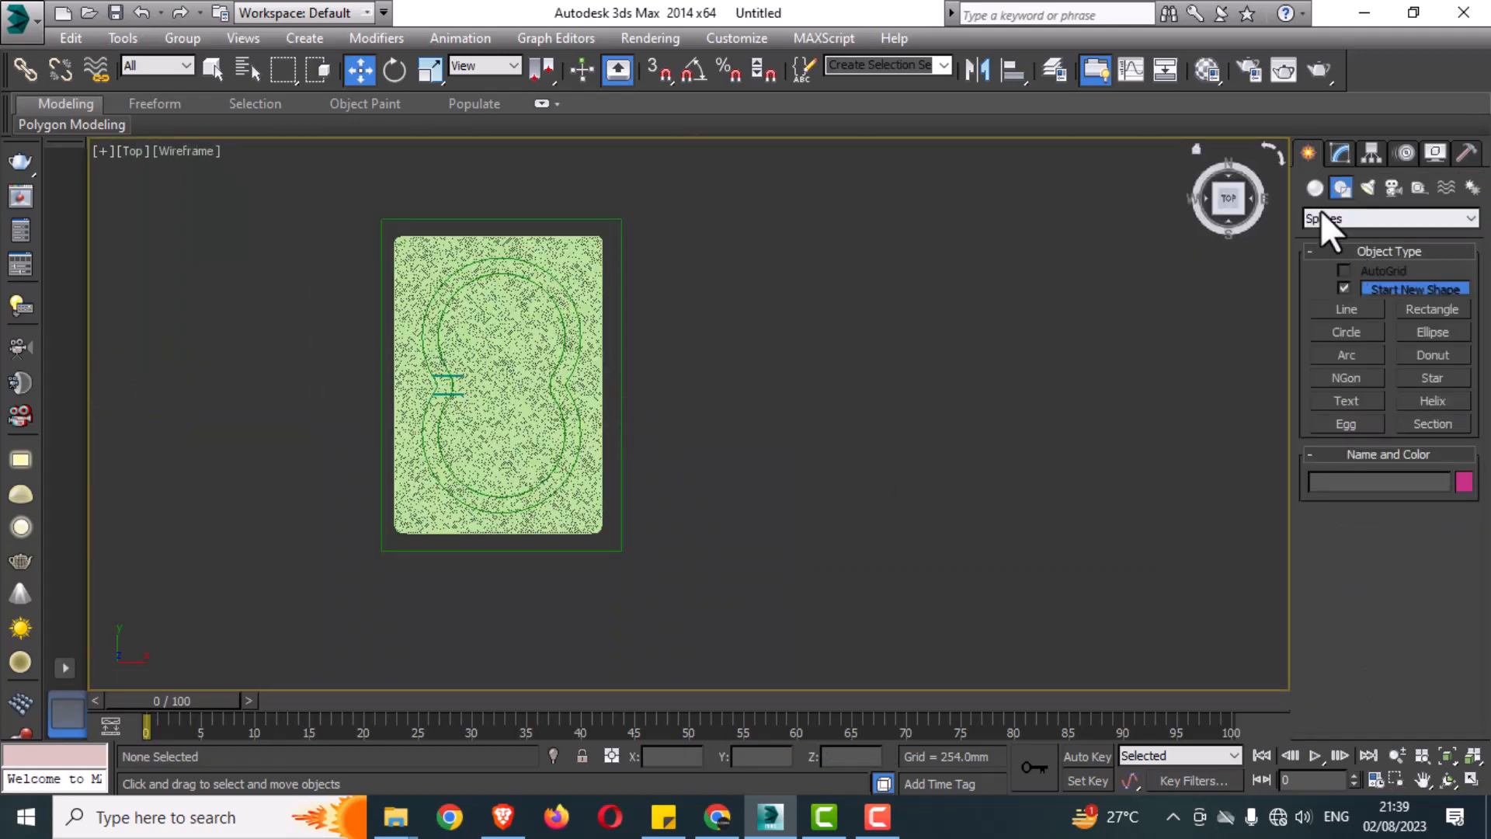
pyautogui.click(1377, 220)
pyautogui.click(1343, 380)
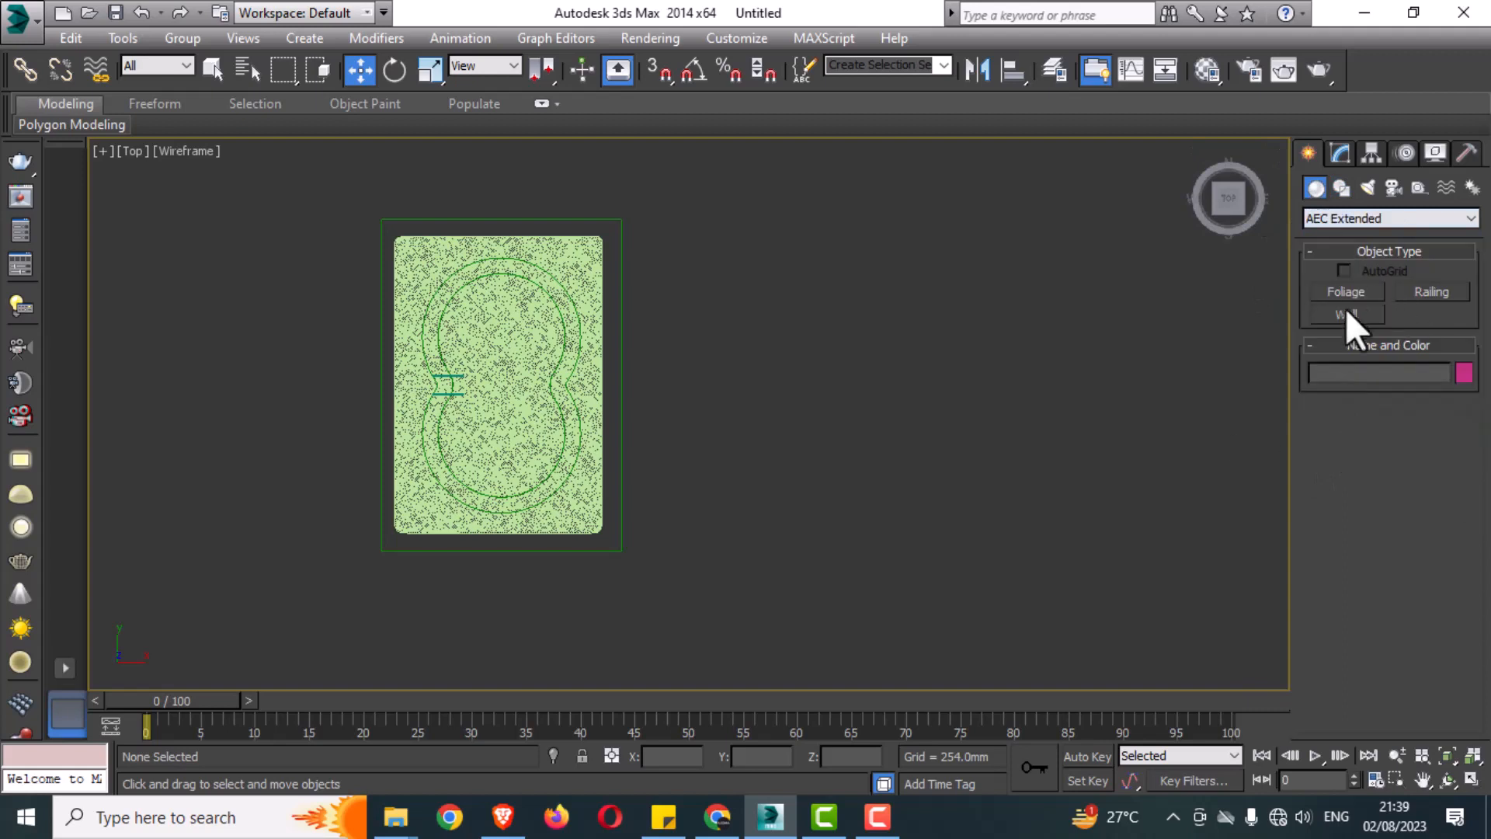
pyautogui.click(1348, 315)
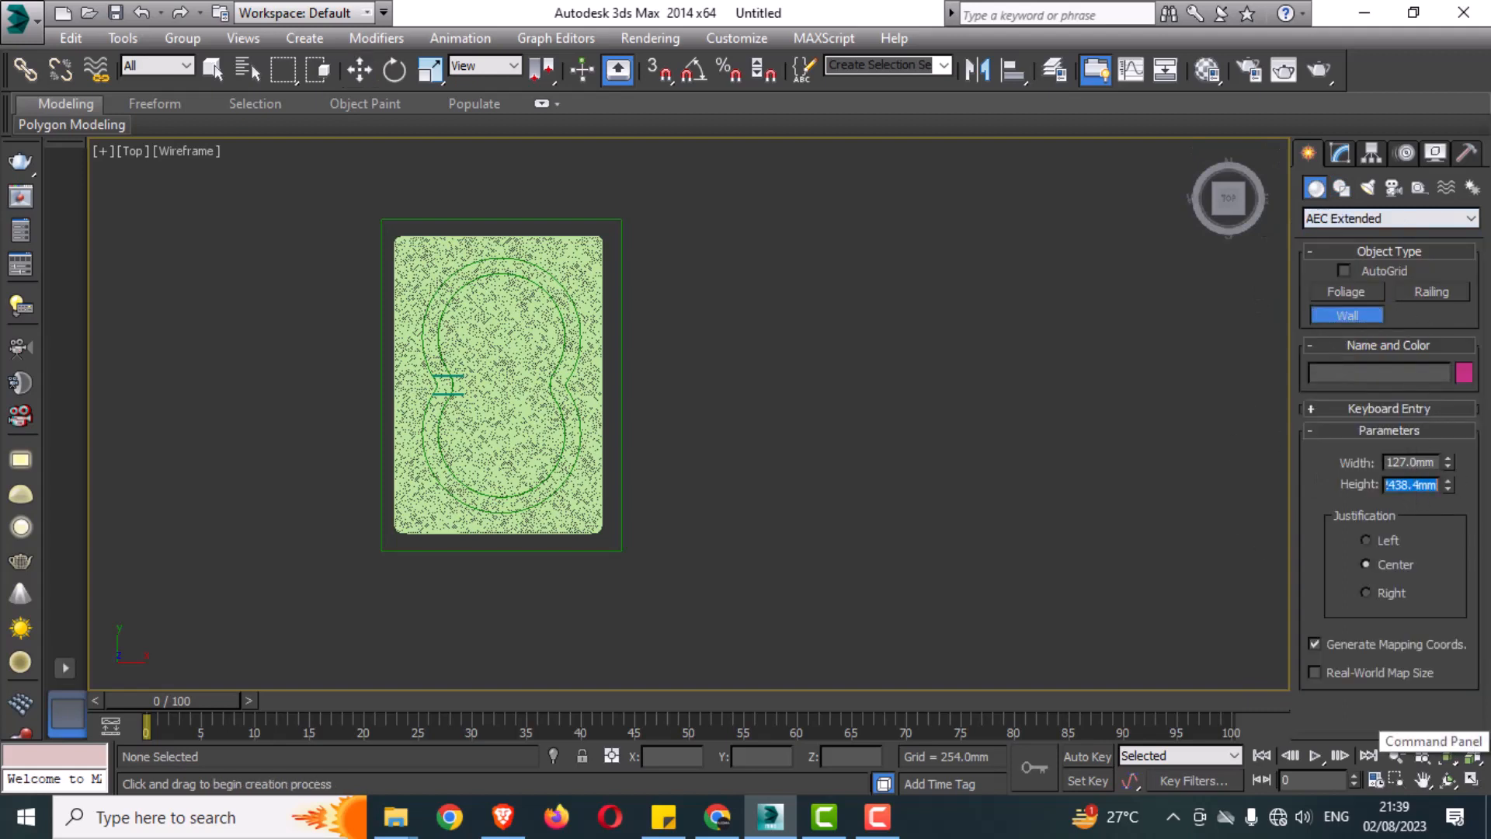
pyautogui.click(1379, 542)
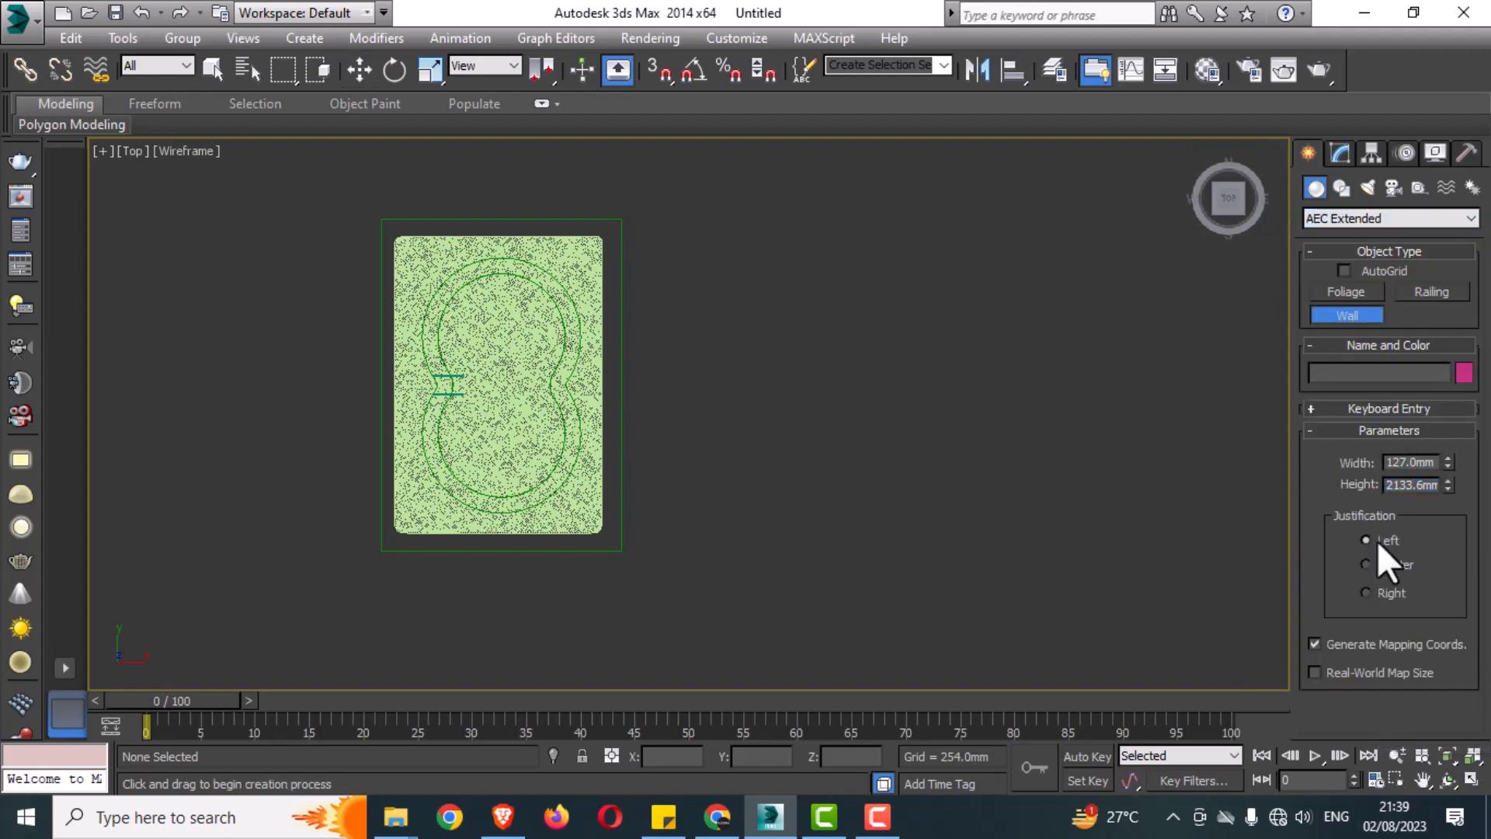
# Turn on snapping and draw the wall corner to corner along three sides of the plate, leaving the near short side open
pyautogui.press('s')
pyautogui.click(623, 550)
pyautogui.click(623, 219)
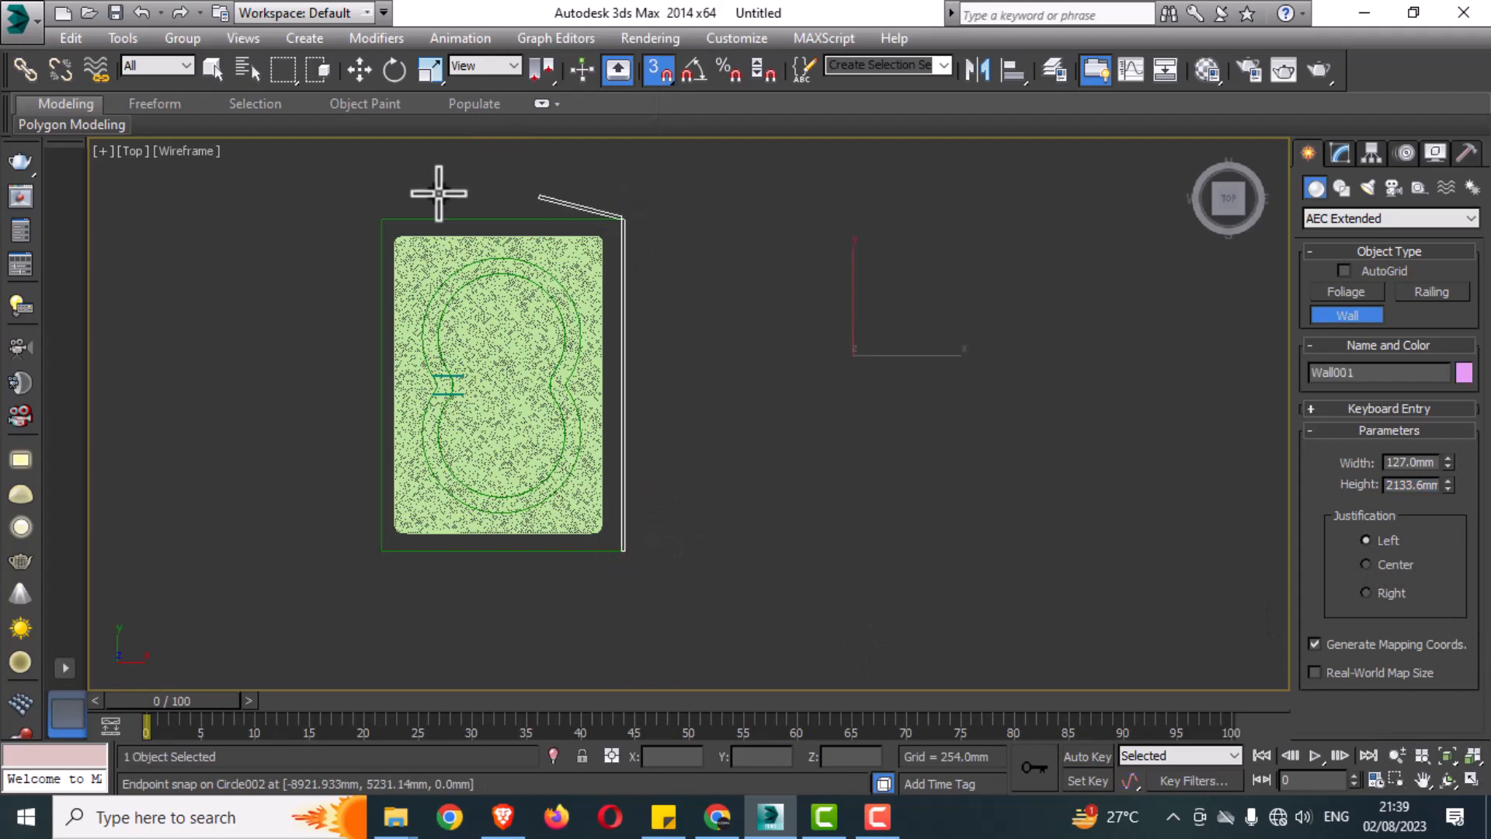
pyautogui.click(381, 218)
pyautogui.click(380, 550)
pyautogui.click(624, 550)
pyautogui.rightClick(614, 576)
pyautogui.press('w')
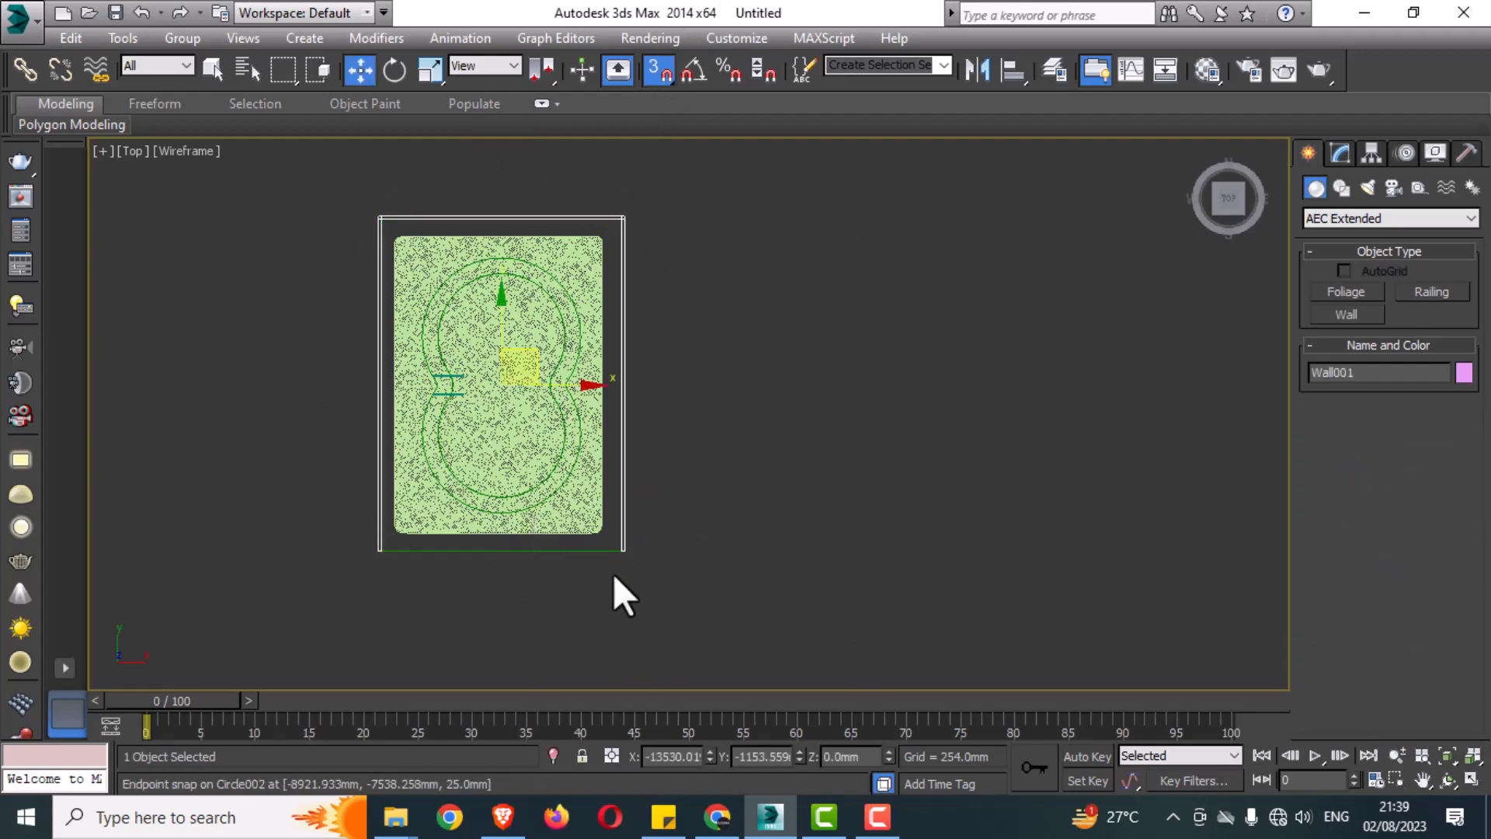
# Add an Edit Poly modifier to the new boundary wall in the Perspective view
pyautogui.press('p')
pyautogui.keyDown('alt'); pyautogui.moveTo(916, 635); pyautogui.dragTo(830, 648, button='middle'); pyautogui.keyUp('alt')
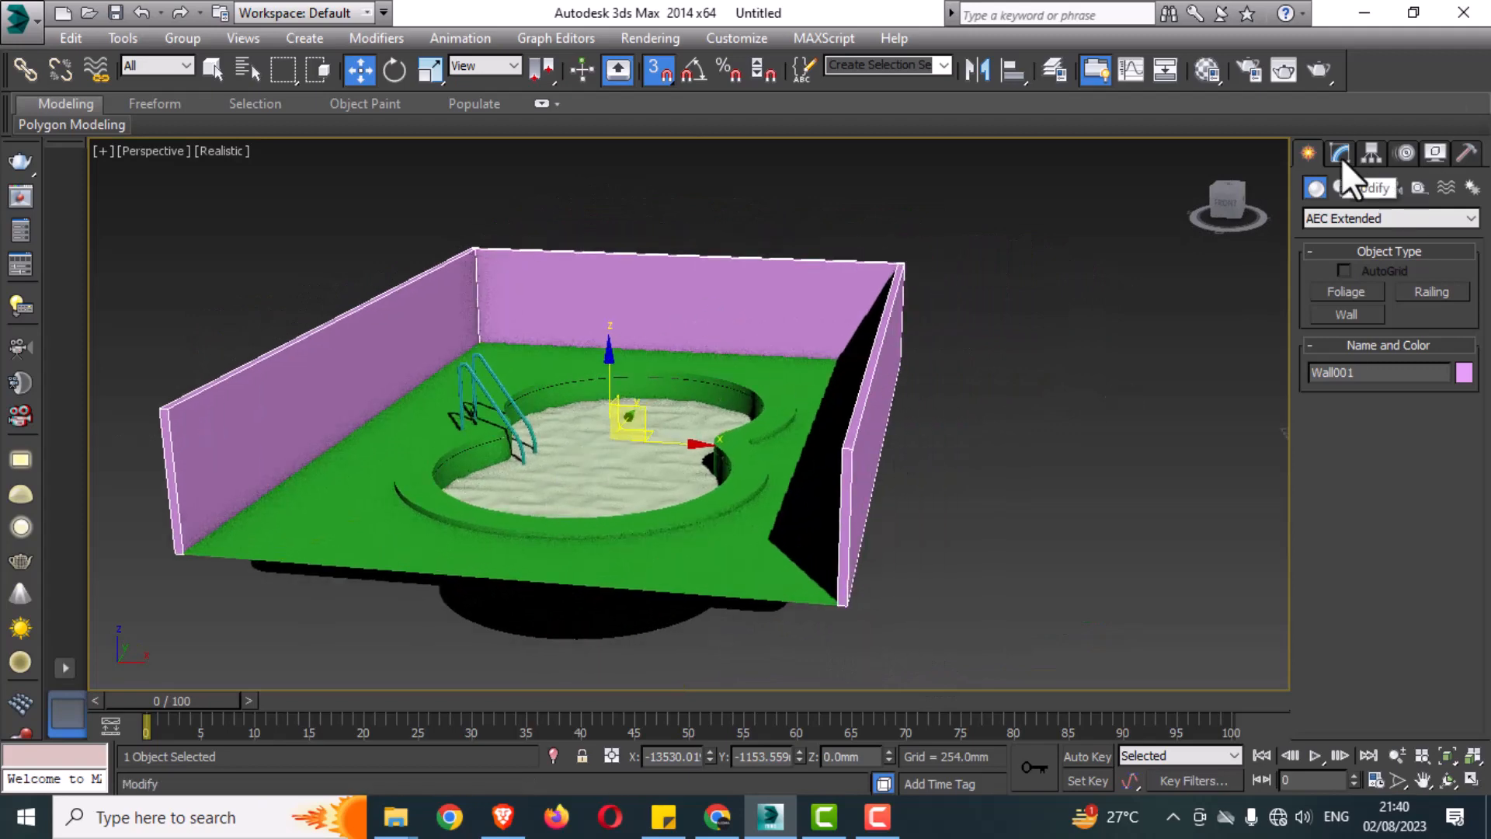
pyautogui.click(1341, 156)
pyautogui.click(1351, 241)
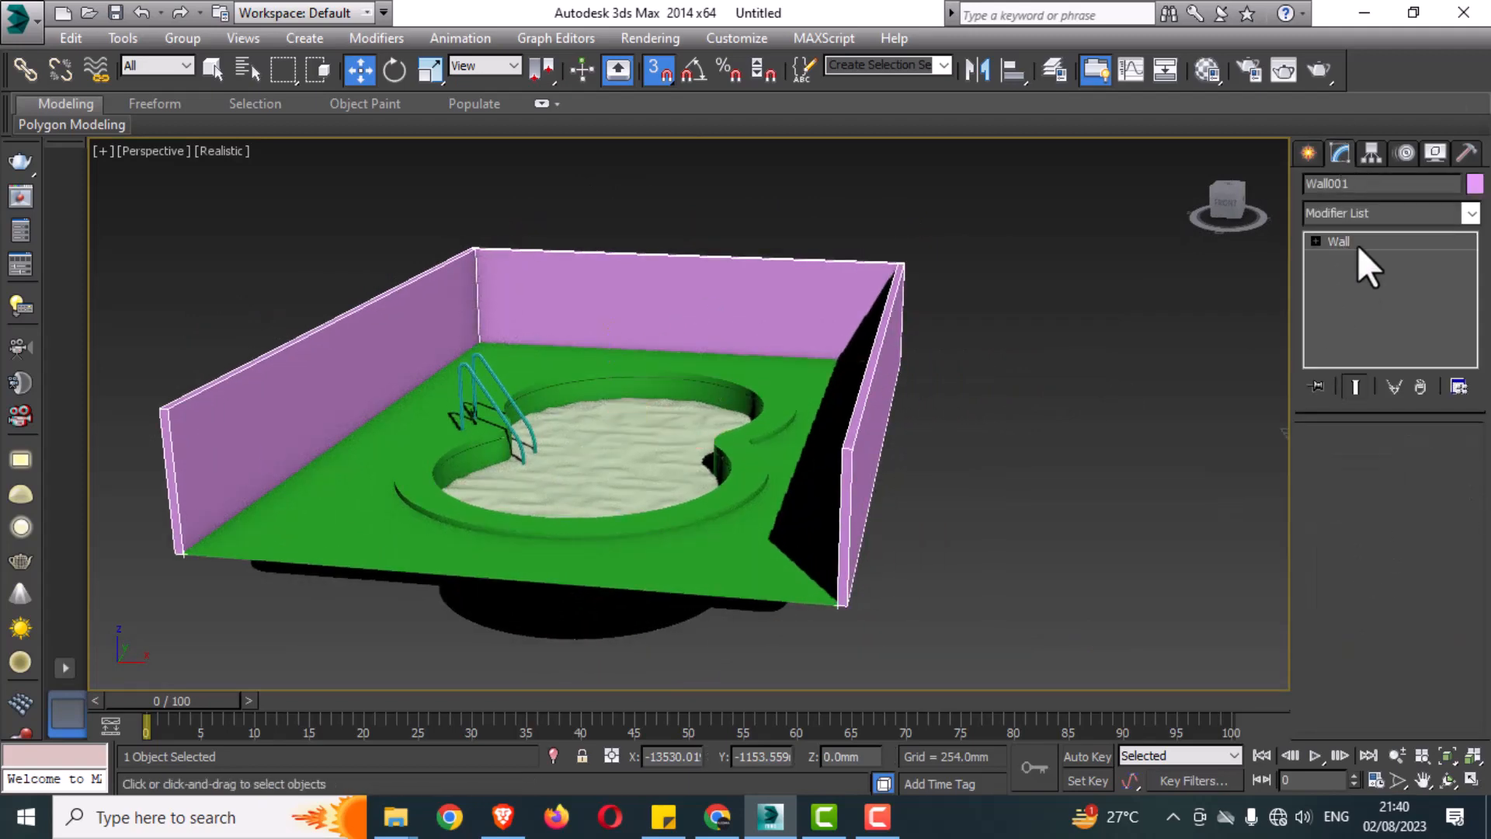
pyautogui.keyDown('alt'); pyautogui.moveTo(1067, 456); pyautogui.dragTo(1065, 457, button='middle'); pyautogui.keyUp('alt')
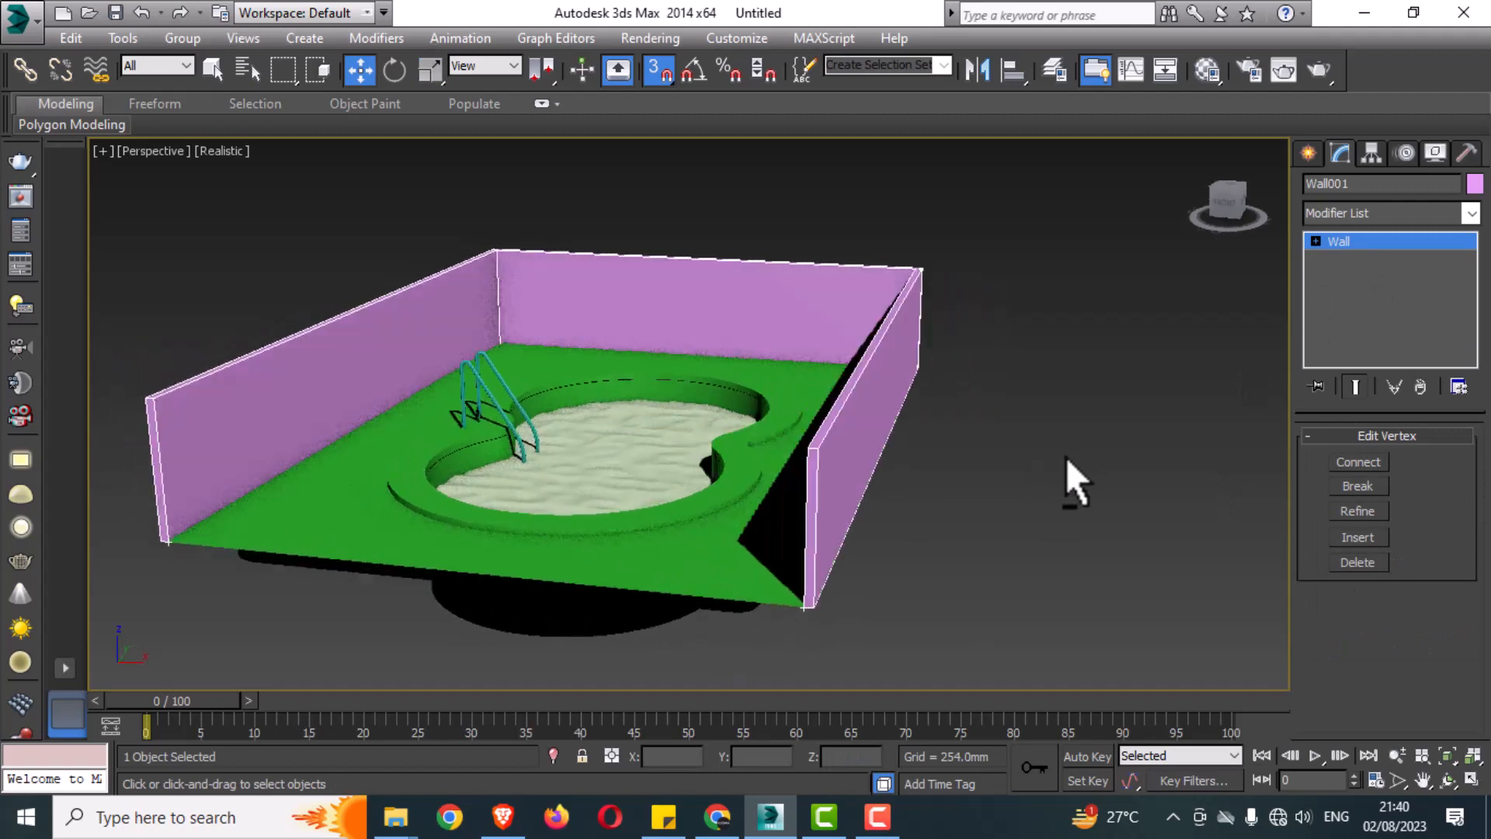
pyautogui.click(1343, 213)
pyautogui.press('e')
pyautogui.click(1346, 288)
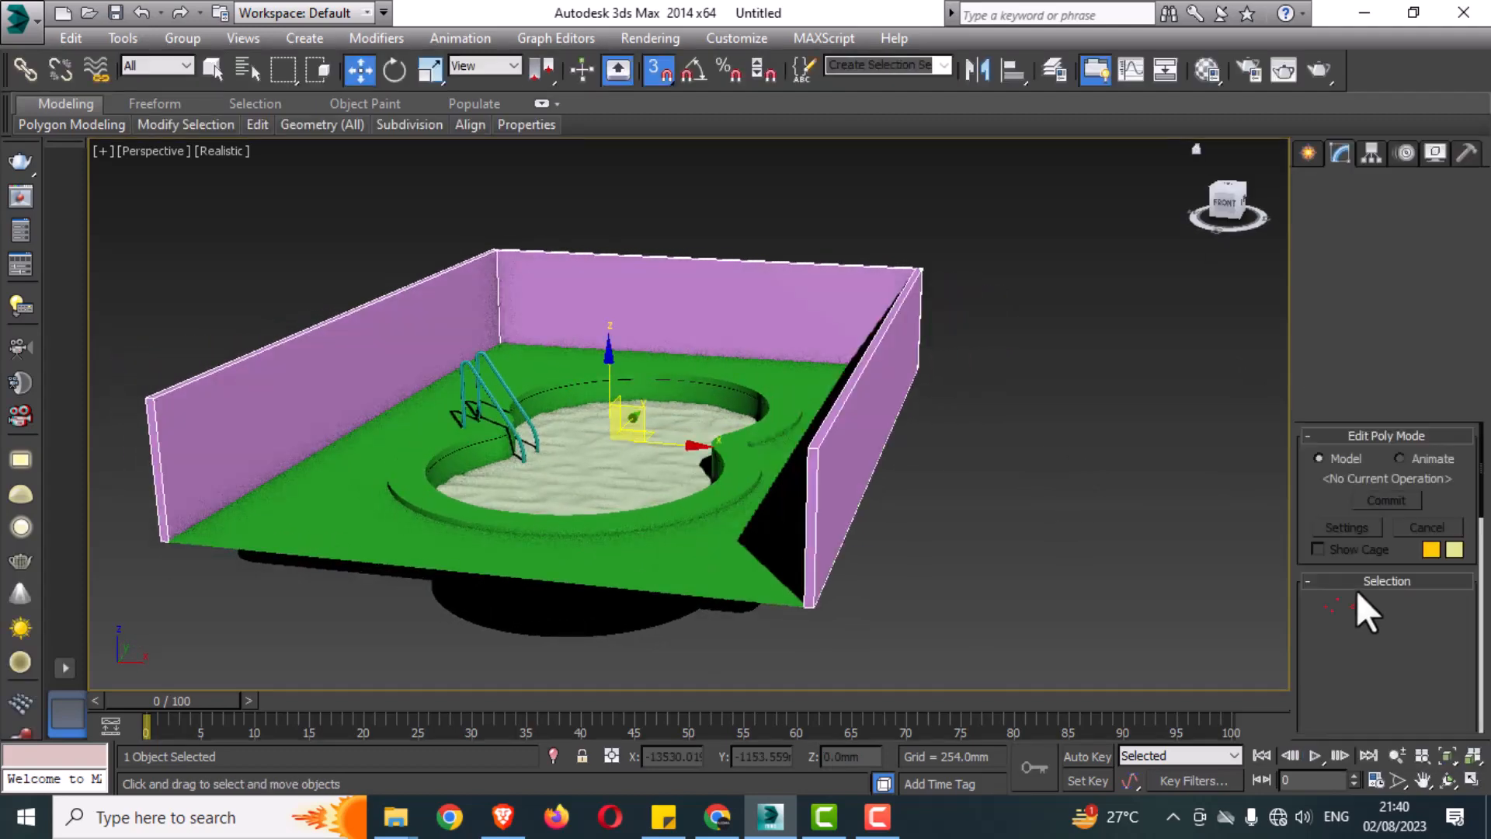
# Raise the boundary wall's top vertices in the Left view, and lower them slightly in the Perspective view to adjust the wall height
pyautogui.click(1331, 605)
pyautogui.press('l')
pyautogui.moveTo(330, 319); pyautogui.dragTo(867, 423)
pyautogui.moveTo(415, 314); pyautogui.dragTo(424, 268)
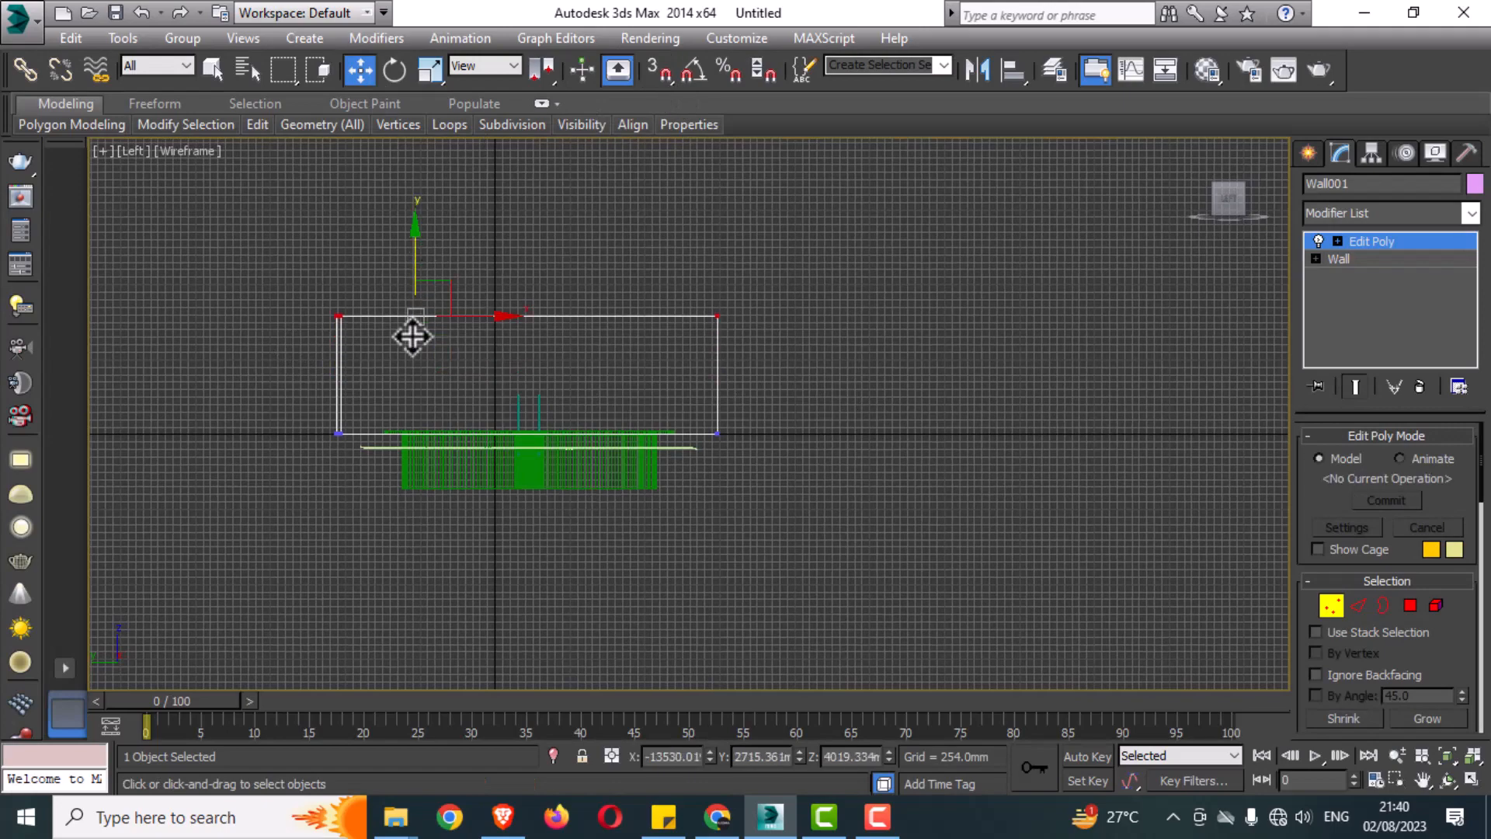
pyautogui.hotkey('alt', 'w')
pyautogui.hotkey('alt', 'w')
pyautogui.keyDown('alt'); pyautogui.moveTo(949, 559); pyautogui.dragTo(971, 540, button='middle'); pyautogui.keyUp('alt')
pyautogui.moveTo(785, 196); pyautogui.dragTo(801, 288, button='middle')
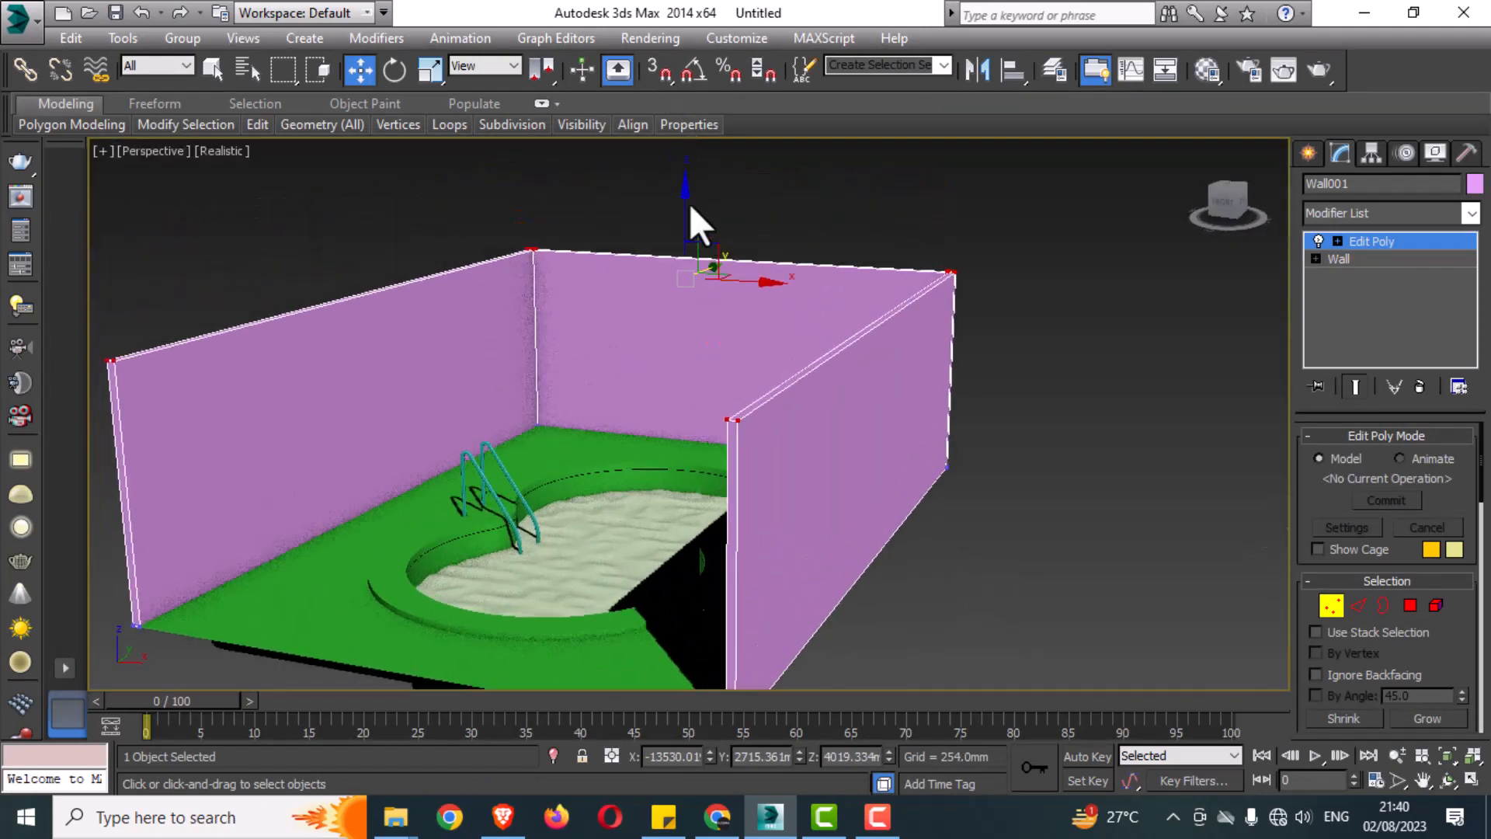
pyautogui.moveTo(687, 205); pyautogui.dragTo(684, 246)
pyautogui.click(1000, 501)
# Sketch a narrow upright rectangle about 2200 mm long and 65 mm wide near one end of the wall in the Left view
pyautogui.hotkey('alt', 'w')
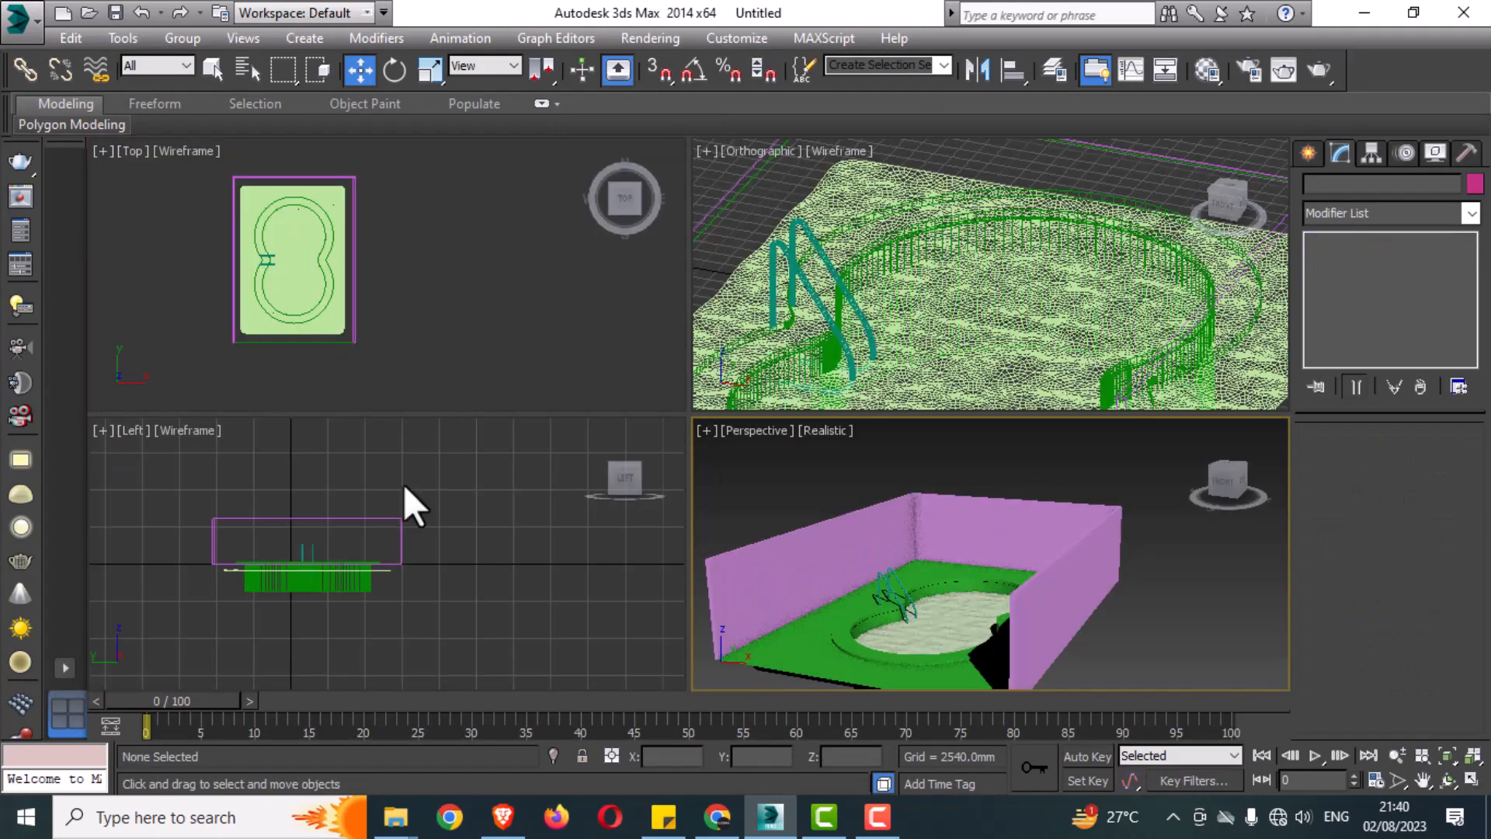
pyautogui.click(403, 483)
pyautogui.hotkey('alt', 'w')
pyautogui.scroll(5, 479, 405)
pyautogui.moveTo(509, 408); pyautogui.dragTo(540, 409, button='middle')
pyautogui.click(1308, 154)
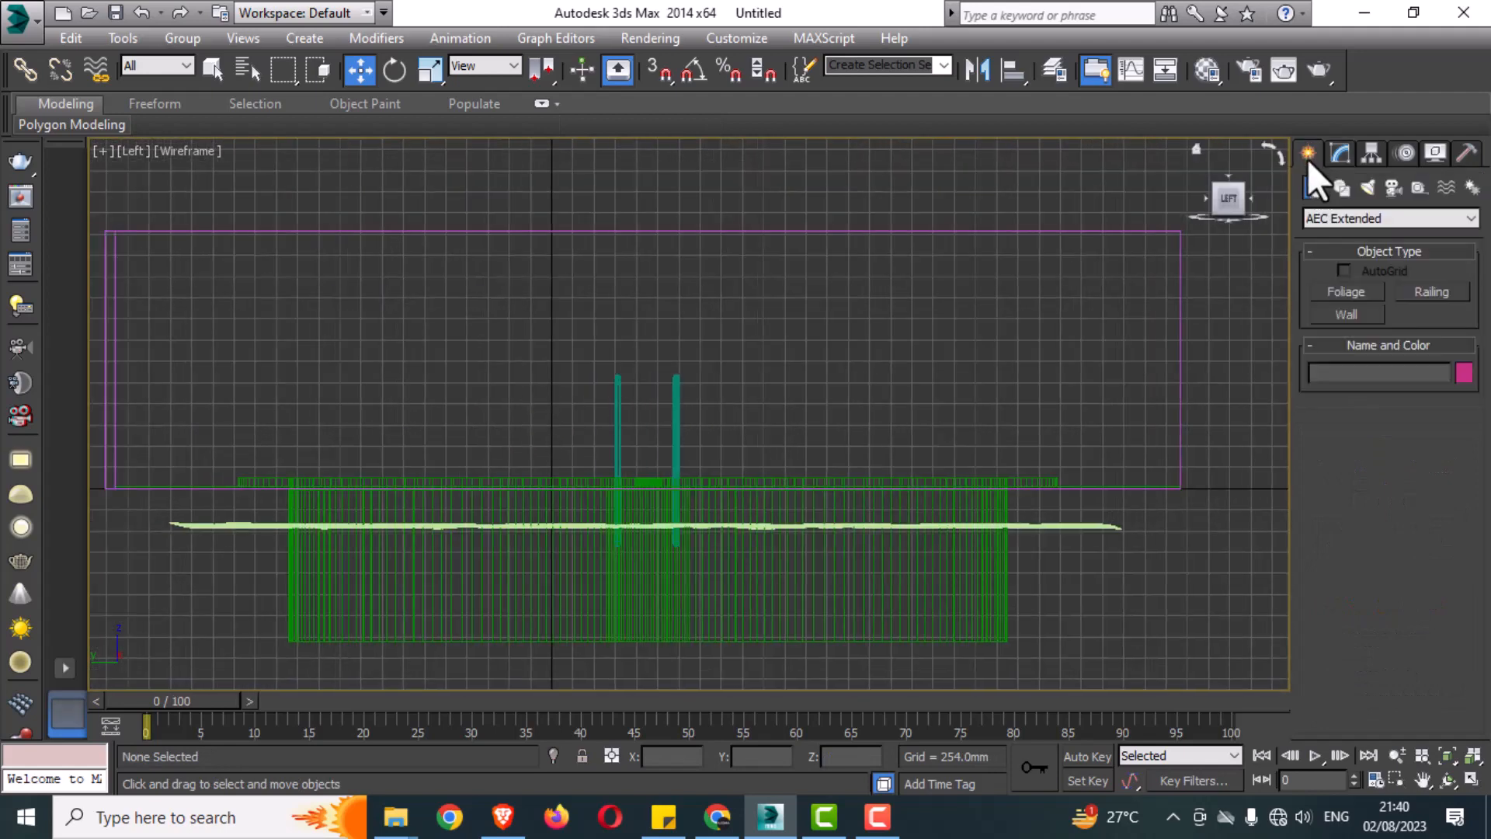
pyautogui.click(1344, 185)
pyautogui.click(1433, 310)
pyautogui.click(1373, 516)
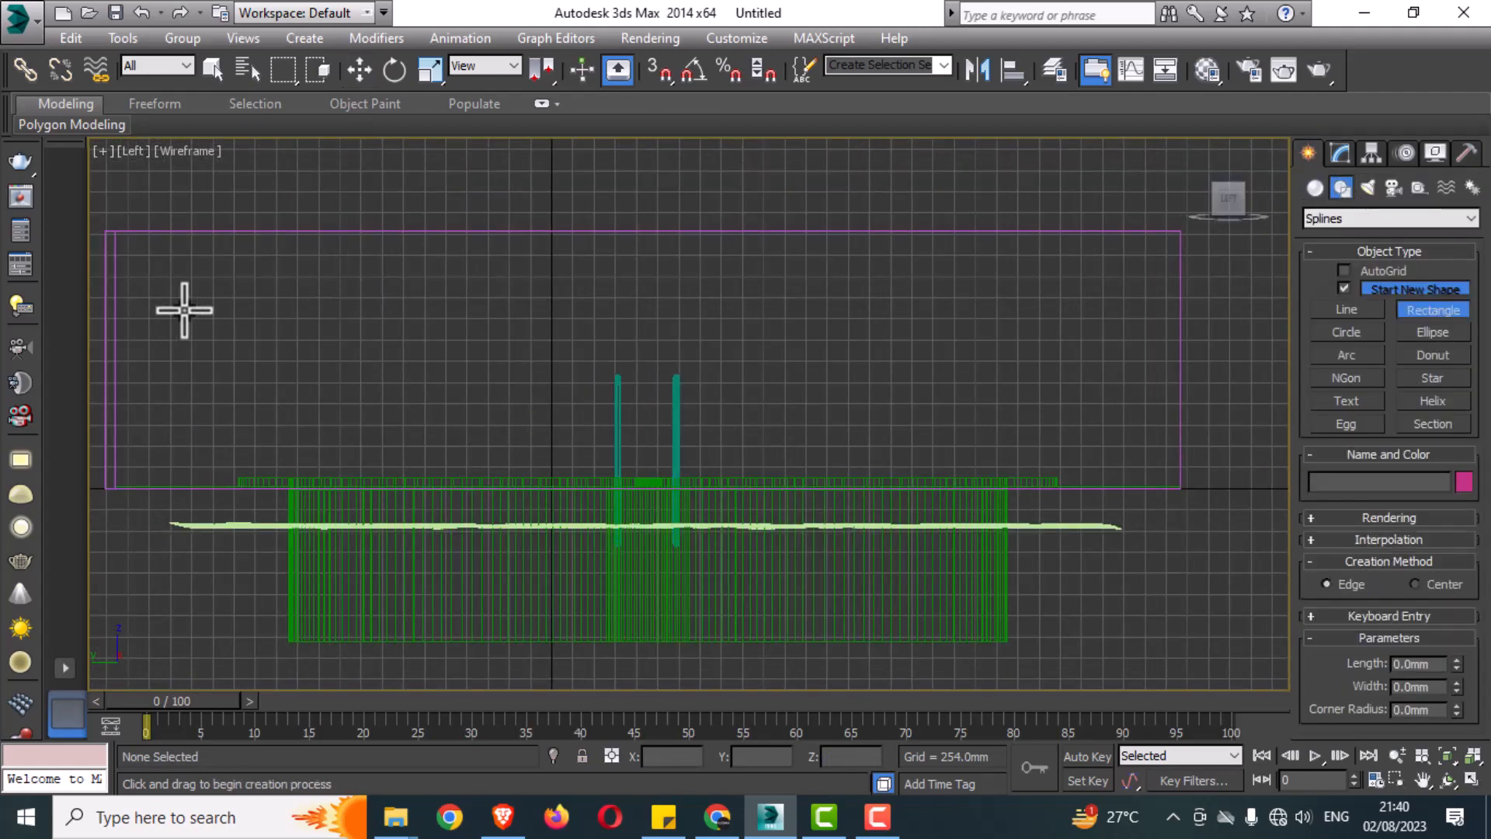
pyautogui.moveTo(164, 252); pyautogui.dragTo(167, 452)
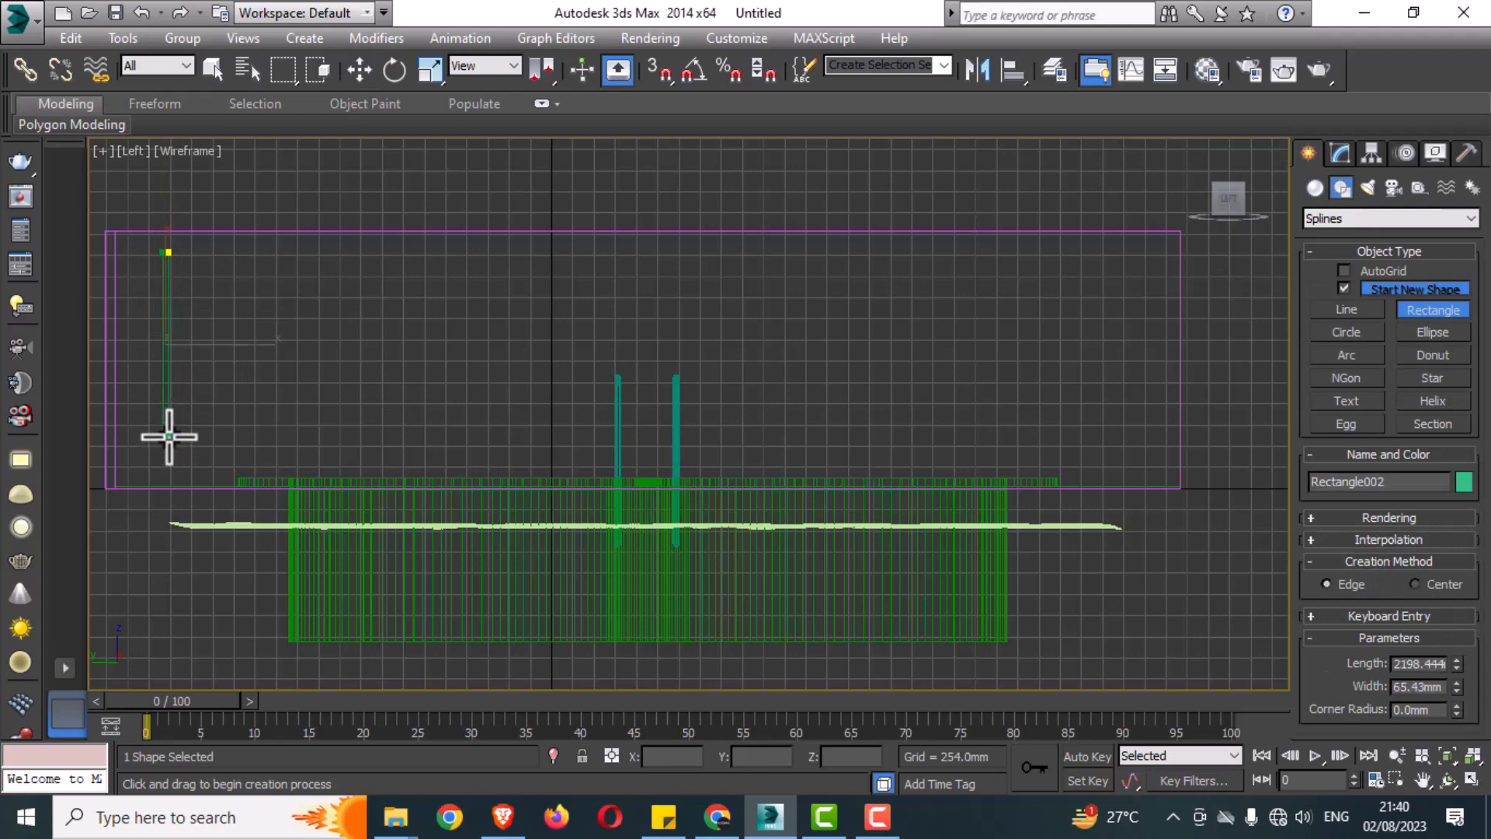
# Clone the narrow rectangle as one copy placed beside it and slightly lower
pyautogui.press('w')
pyautogui.scroll(2, 168, 363)
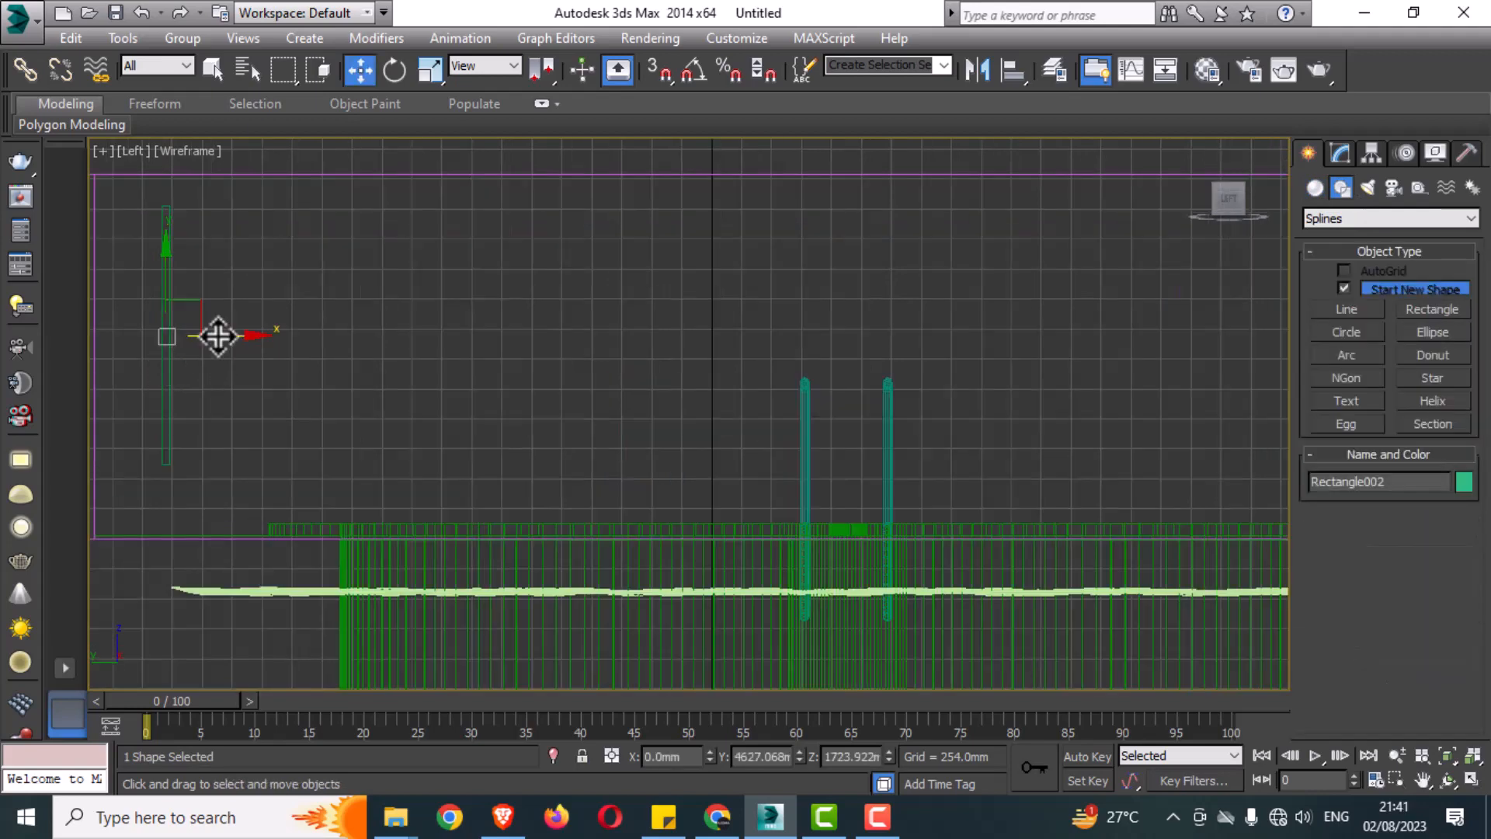
pyautogui.moveTo(218, 336)
pyautogui.keyDown('shift'); pyautogui.mouseDown()
pyautogui.moveTo(240, 334)
pyautogui.moveTo(177, 324)
pyautogui.moveTo(278, 364)
pyautogui.mouseUp(); pyautogui.keyUp('shift')
pyautogui.click(755, 497)
# Select both staggered rectangles and clone the pair sideways into an evenly spaced row of 22 slats
pyautogui.scroll(2, 177, 303)
pyautogui.keyDown('ctrl'); pyautogui.click(155, 417); pyautogui.keyUp('ctrl')
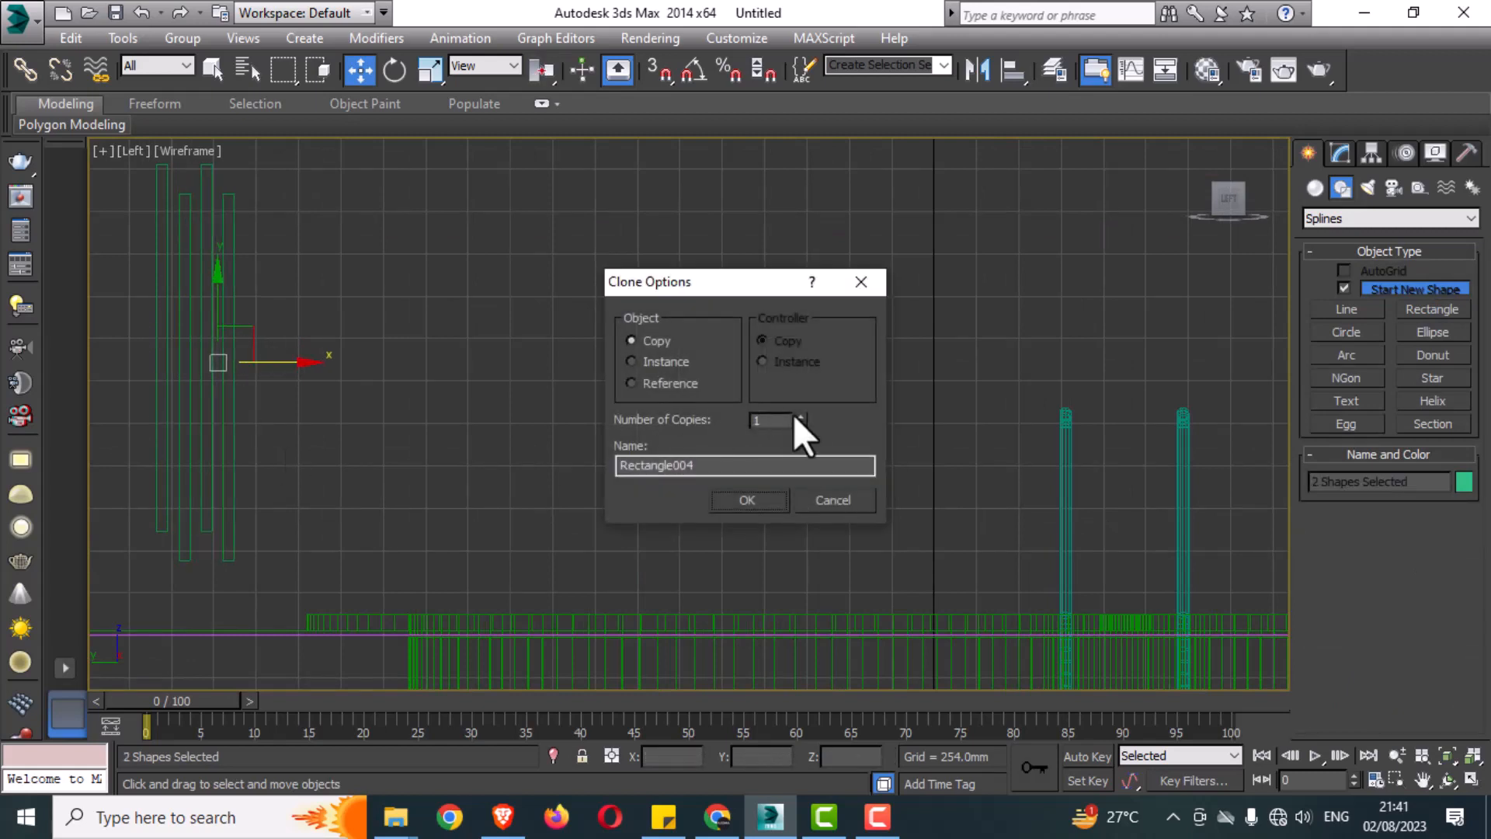
pyautogui.click(738, 501)
pyautogui.scroll(-1, 702, 505)
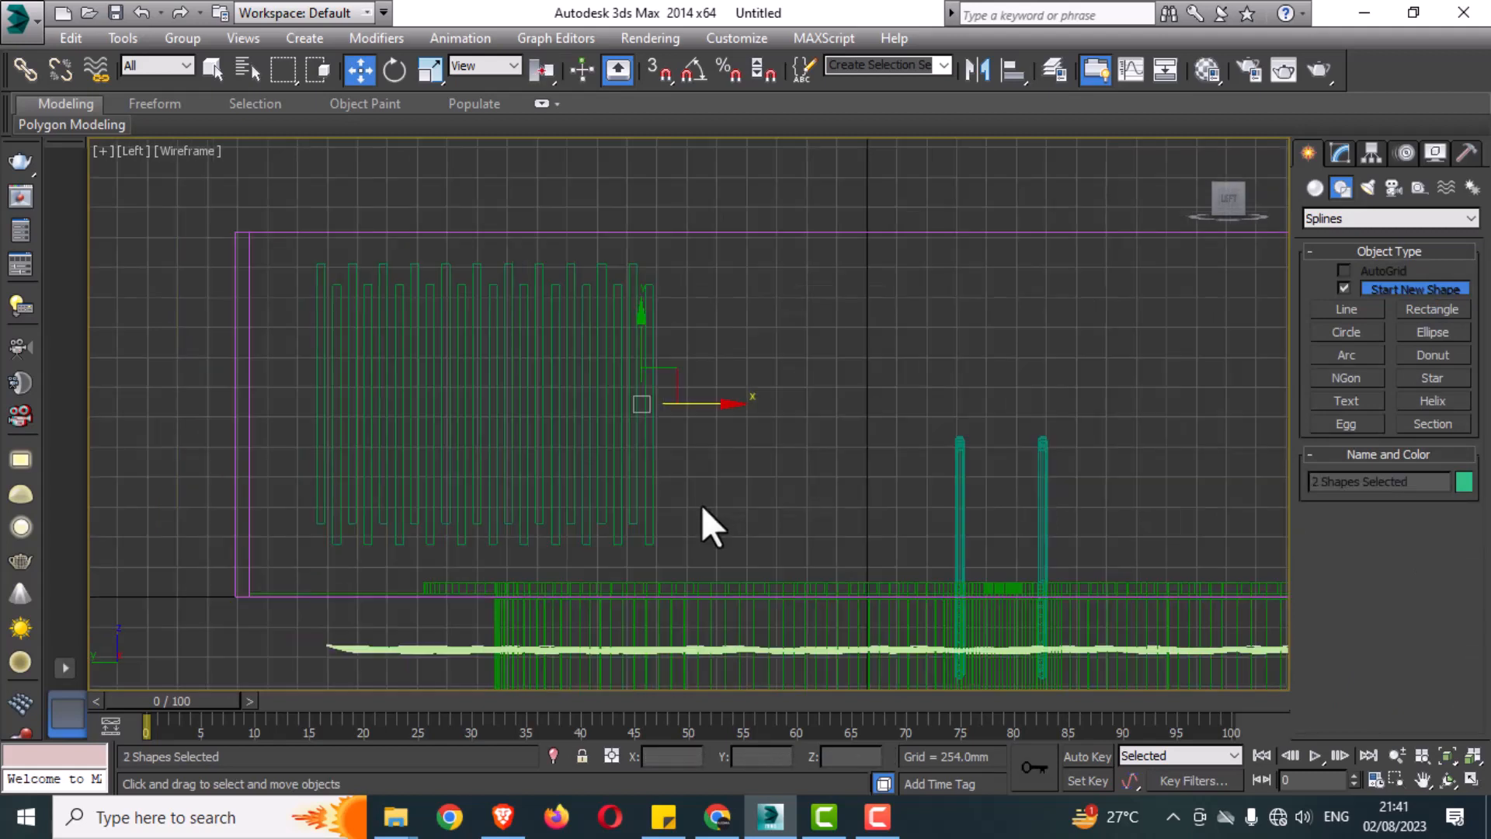
# Select all 22 slat rectangles and extrude them by 25 mm with an Extrude modifier
pyautogui.moveTo(733, 350); pyautogui.dragTo(295, 471)
pyautogui.scroll(-3, 297, 470)
pyautogui.hotkey('alt', 'w')
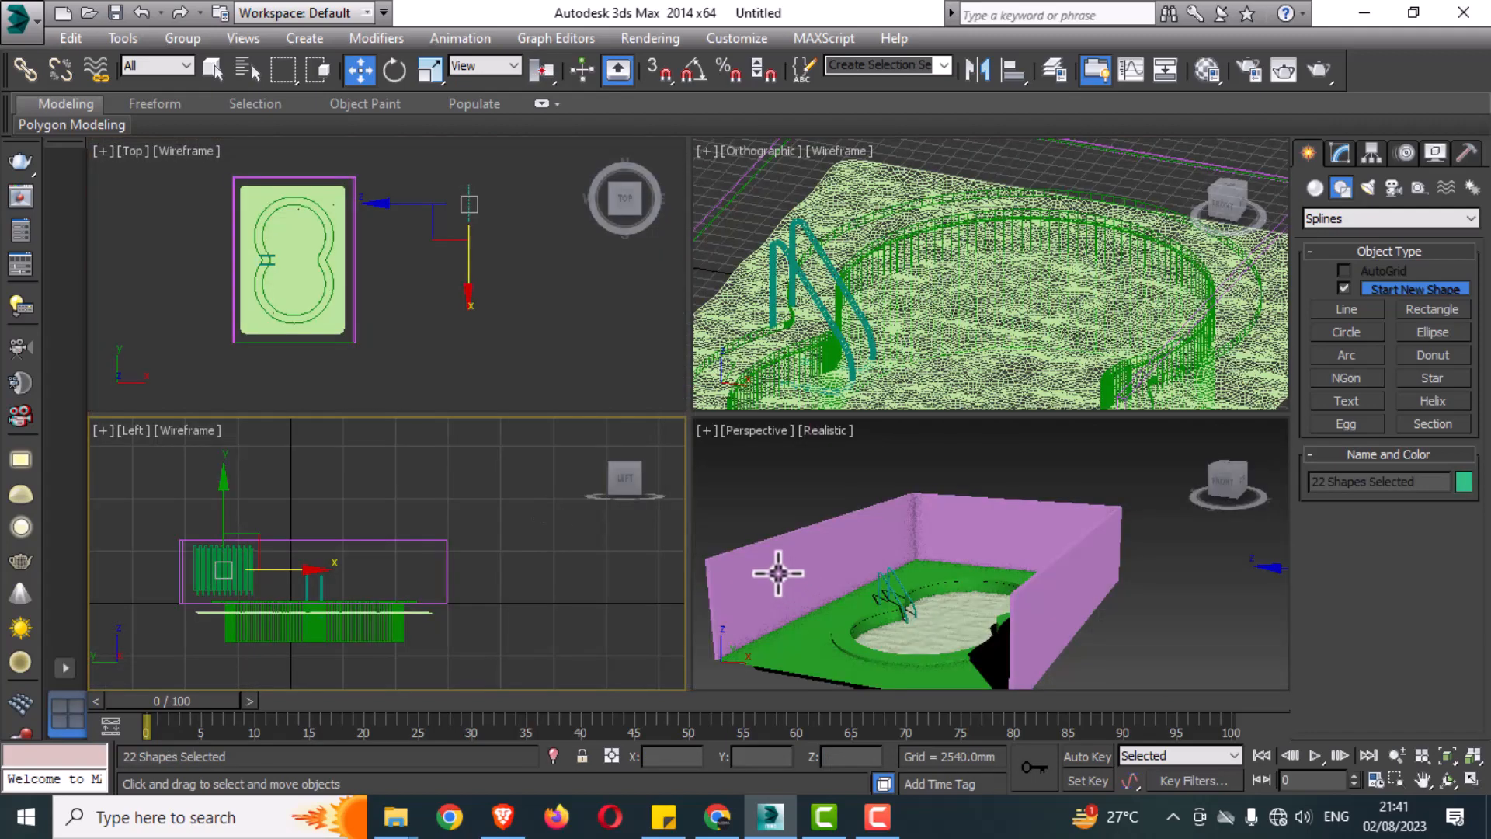
pyautogui.rightClick(776, 572)
pyautogui.rightClick(598, 467)
pyautogui.rightClick(381, 314)
pyautogui.hotkey('alt', 'w')
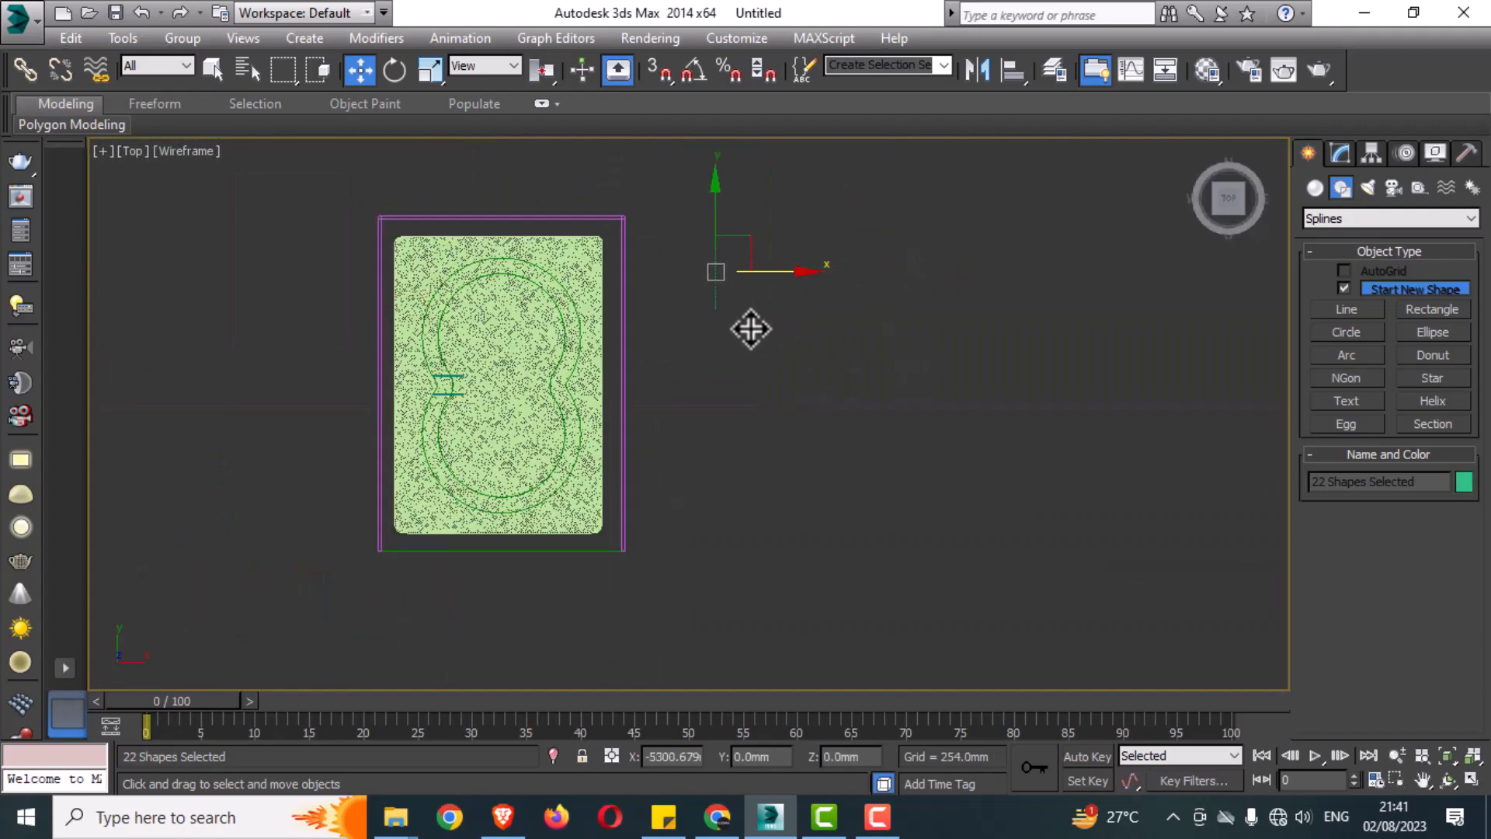
pyautogui.scroll(2, 750, 315)
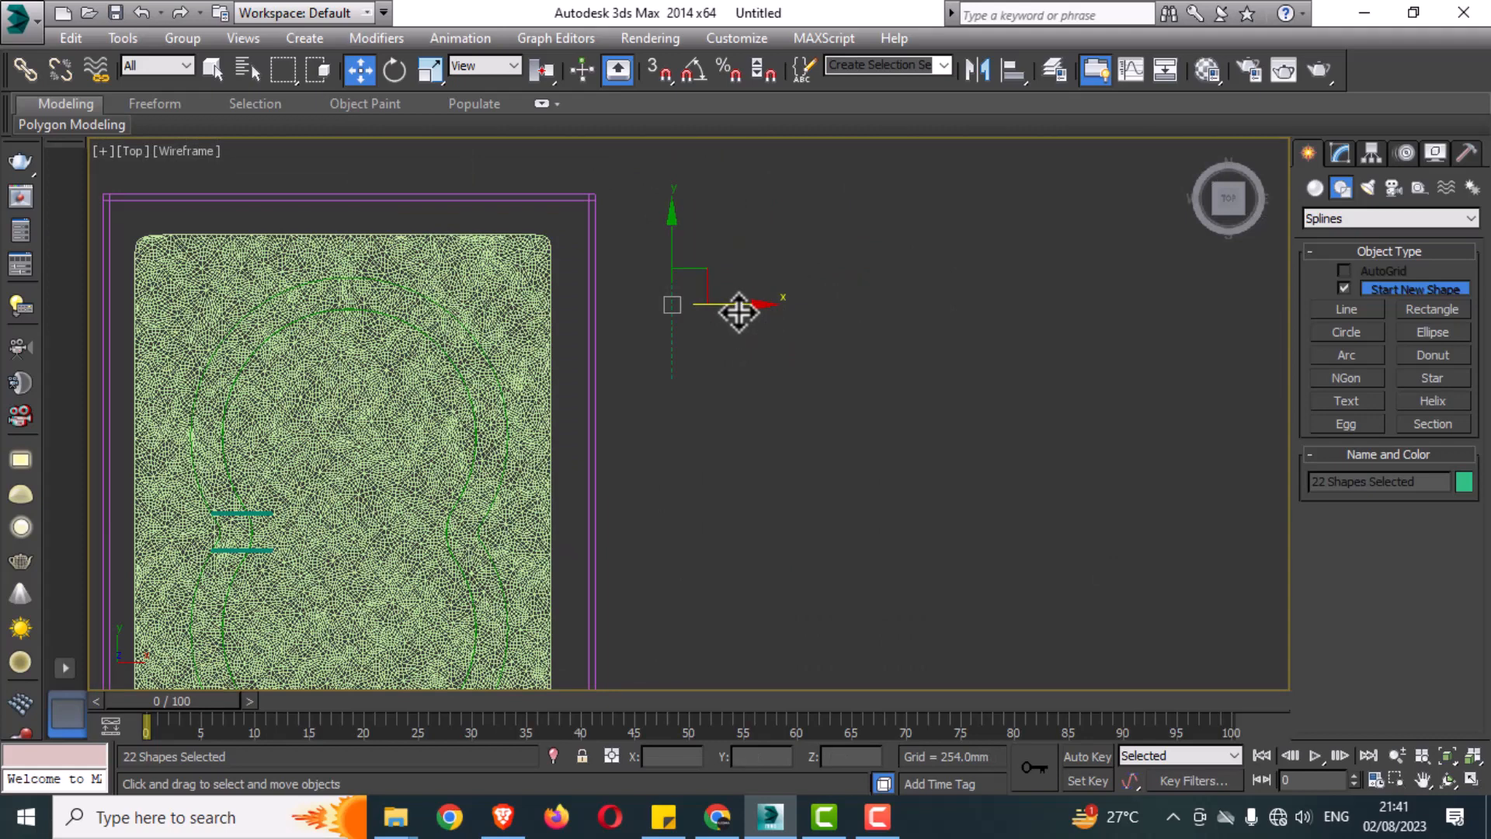
pyautogui.click(1340, 153)
pyautogui.click(1342, 210)
pyautogui.write('ex')
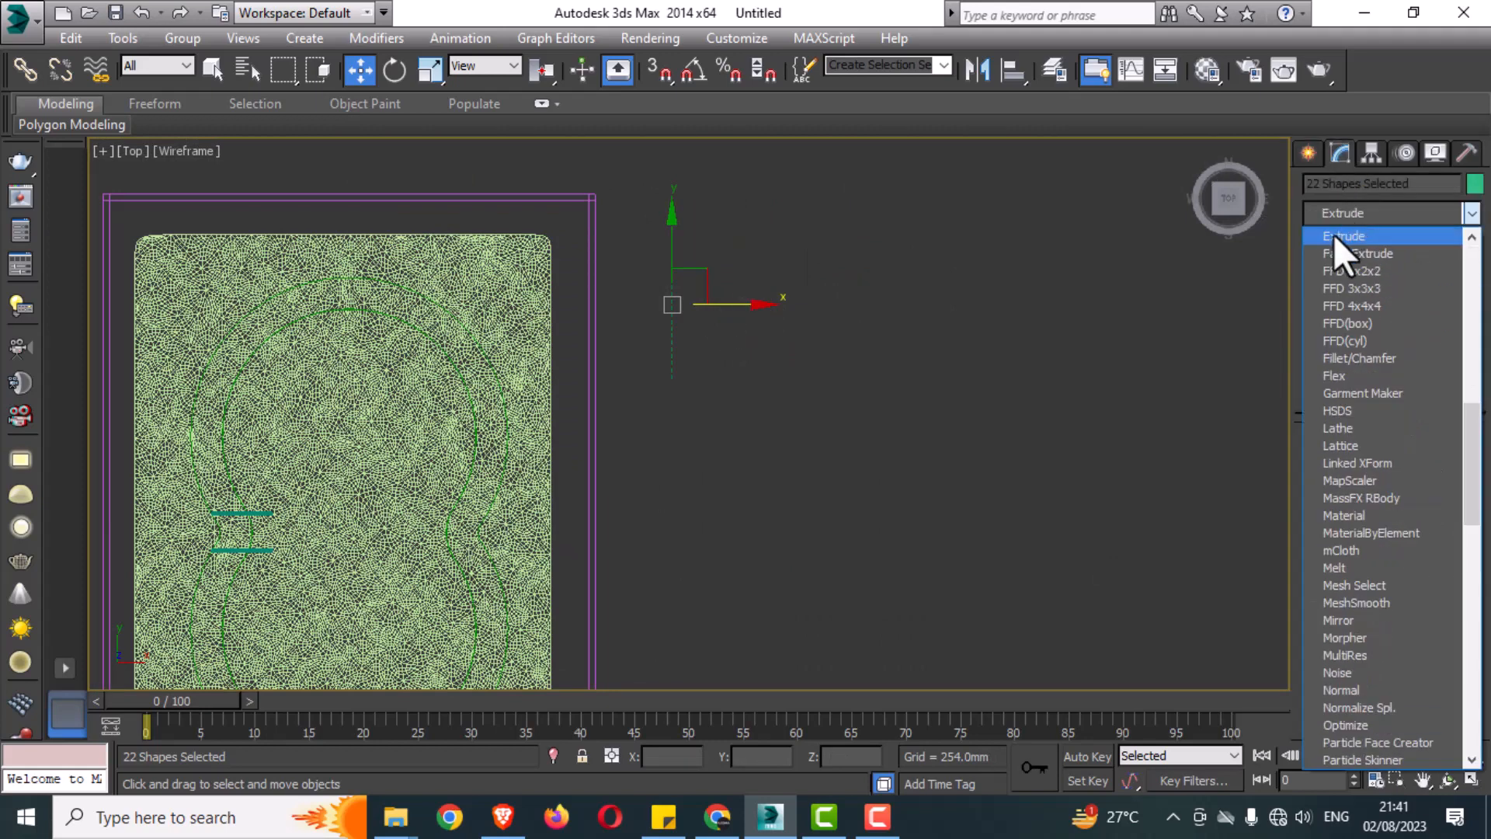
pyautogui.click(1335, 235)
pyautogui.moveTo(1431, 466); pyautogui.dragTo(1342, 480)
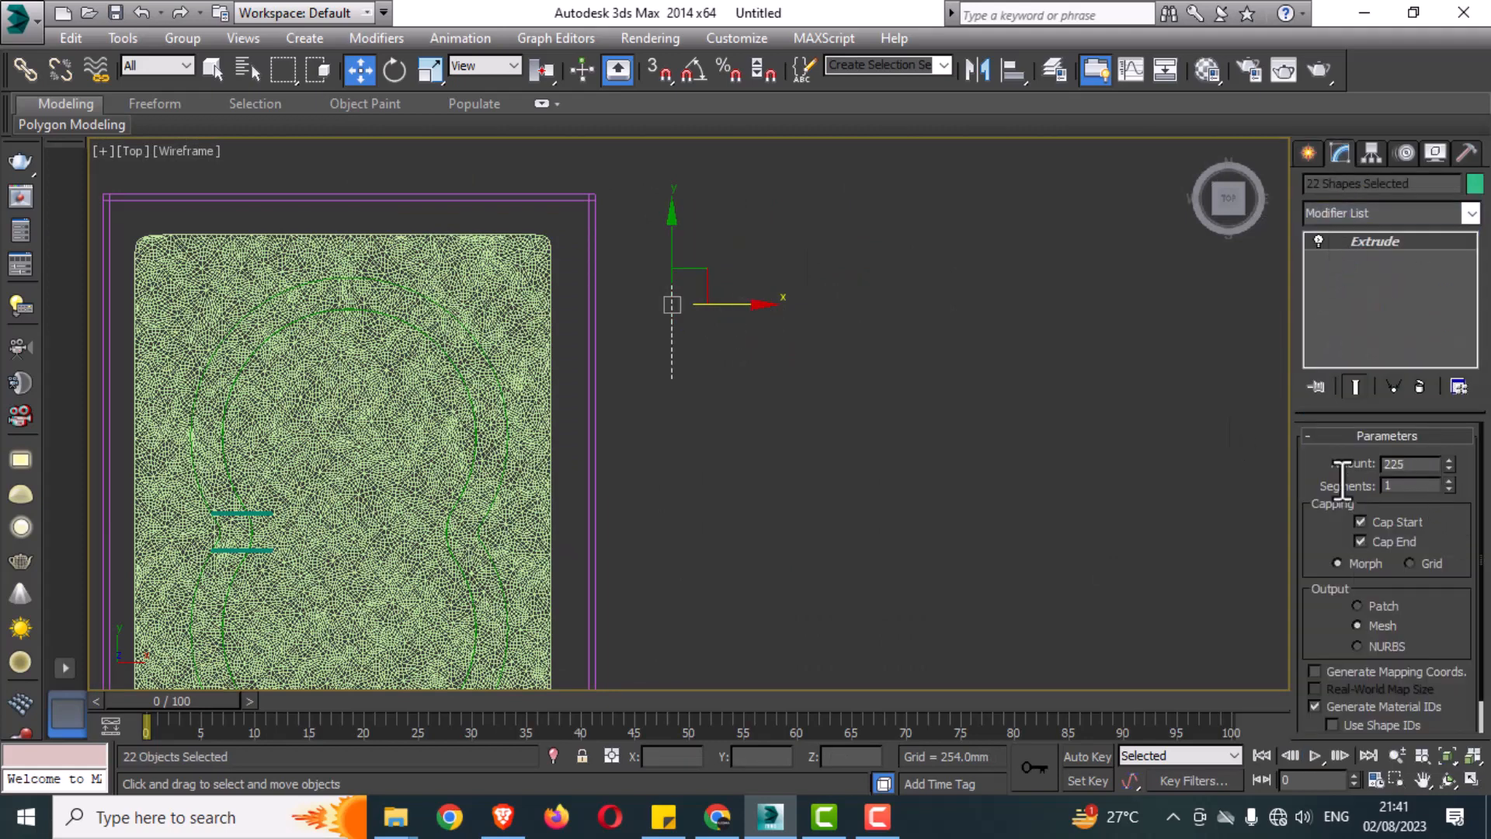
# Move the slat panel in the Top view against the inner face of the long wall on the handrail side
pyautogui.scroll(2, 742, 311)
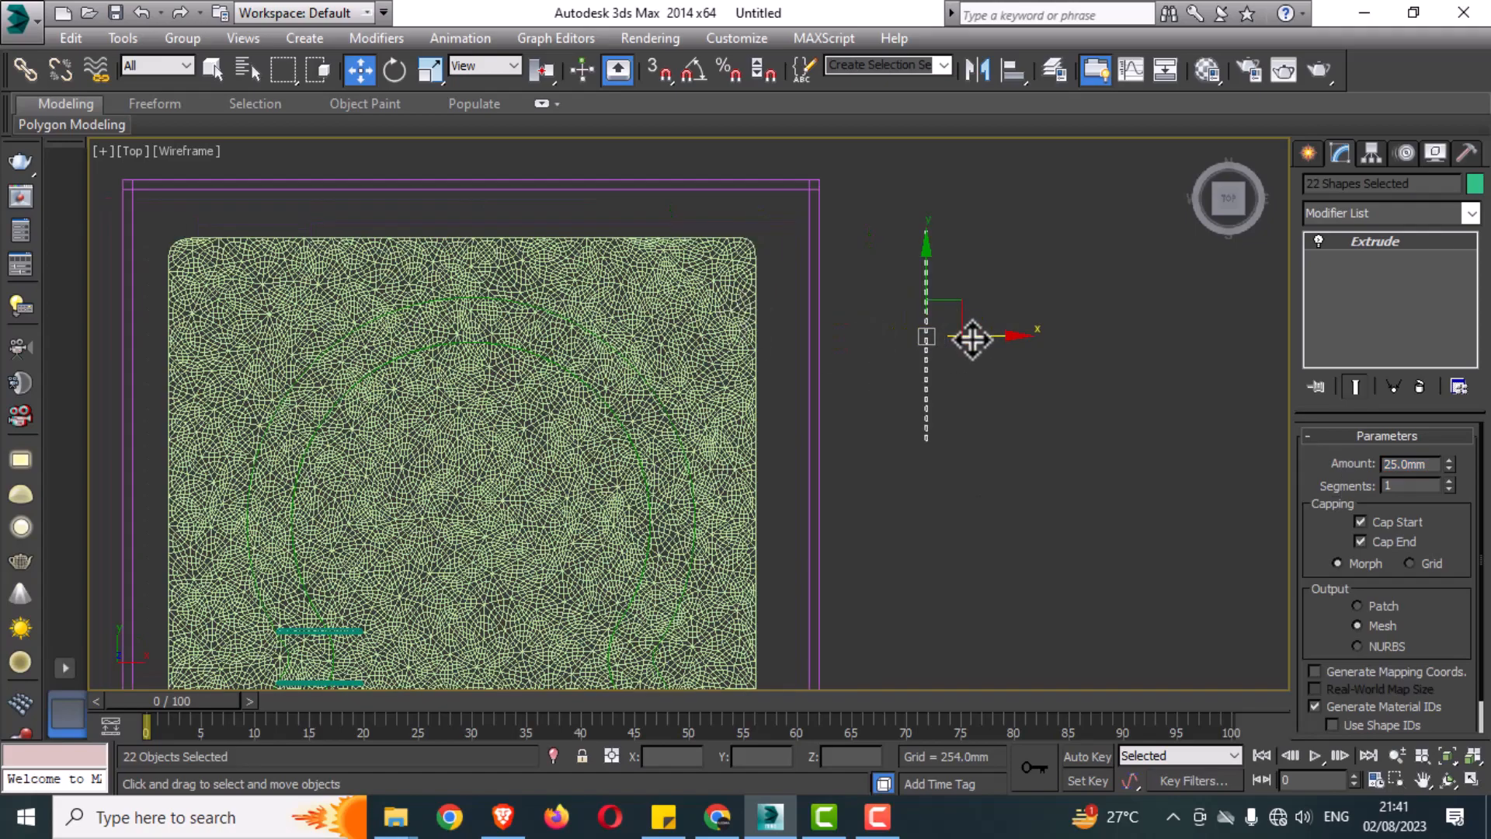
pyautogui.moveTo(971, 339); pyautogui.dragTo(183, 432)
pyautogui.scroll(4, 208, 359)
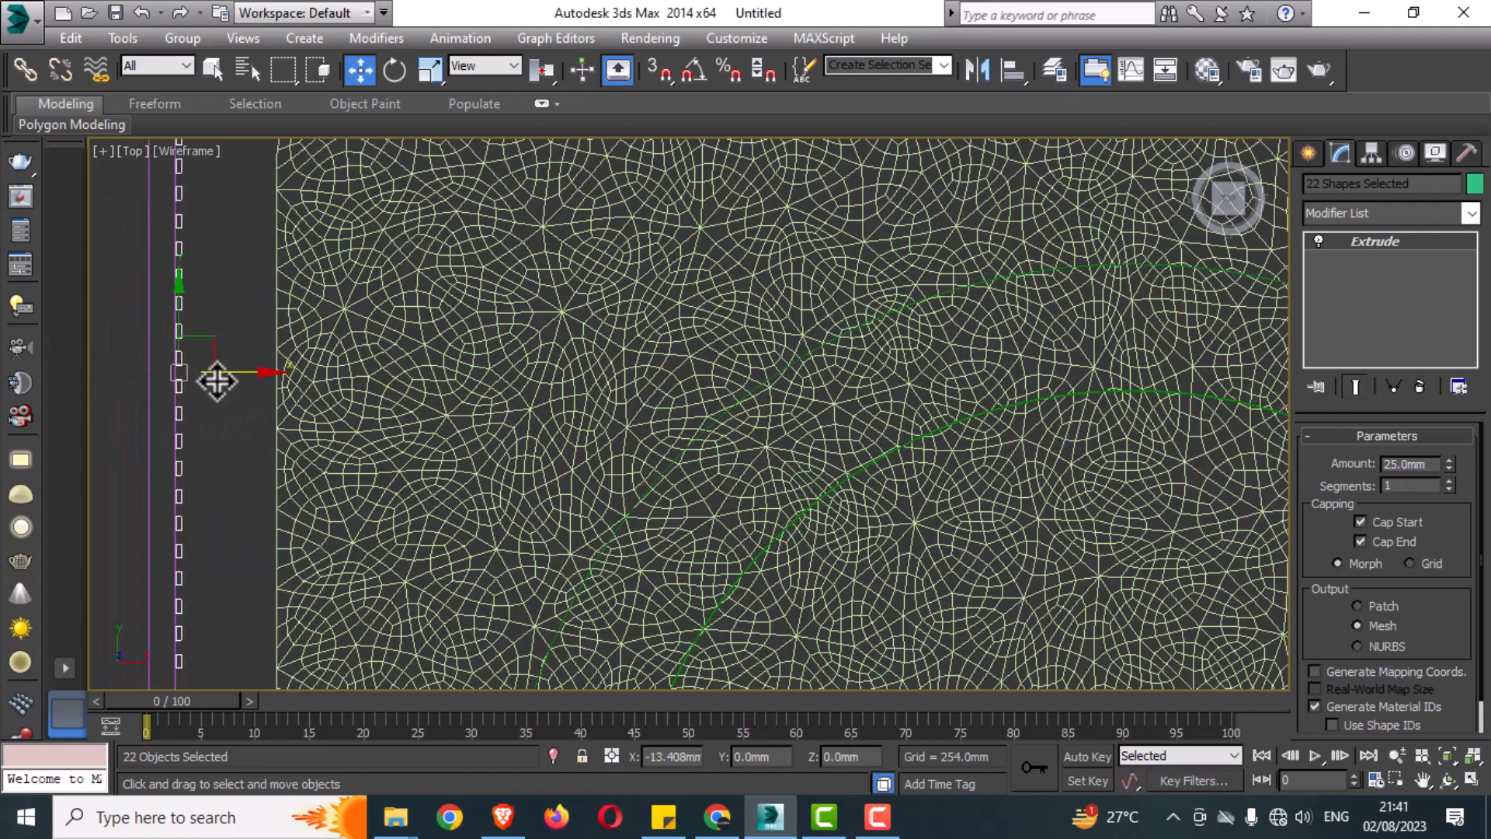
# Clone the slat panel along the handrail-side wall so that three spaced panels line it
pyautogui.scroll(-5, 216, 381)
pyautogui.keyDown('shift'); pyautogui.moveTo(259, 240); pyautogui.dragTo(259, 482); pyautogui.keyUp('shift')
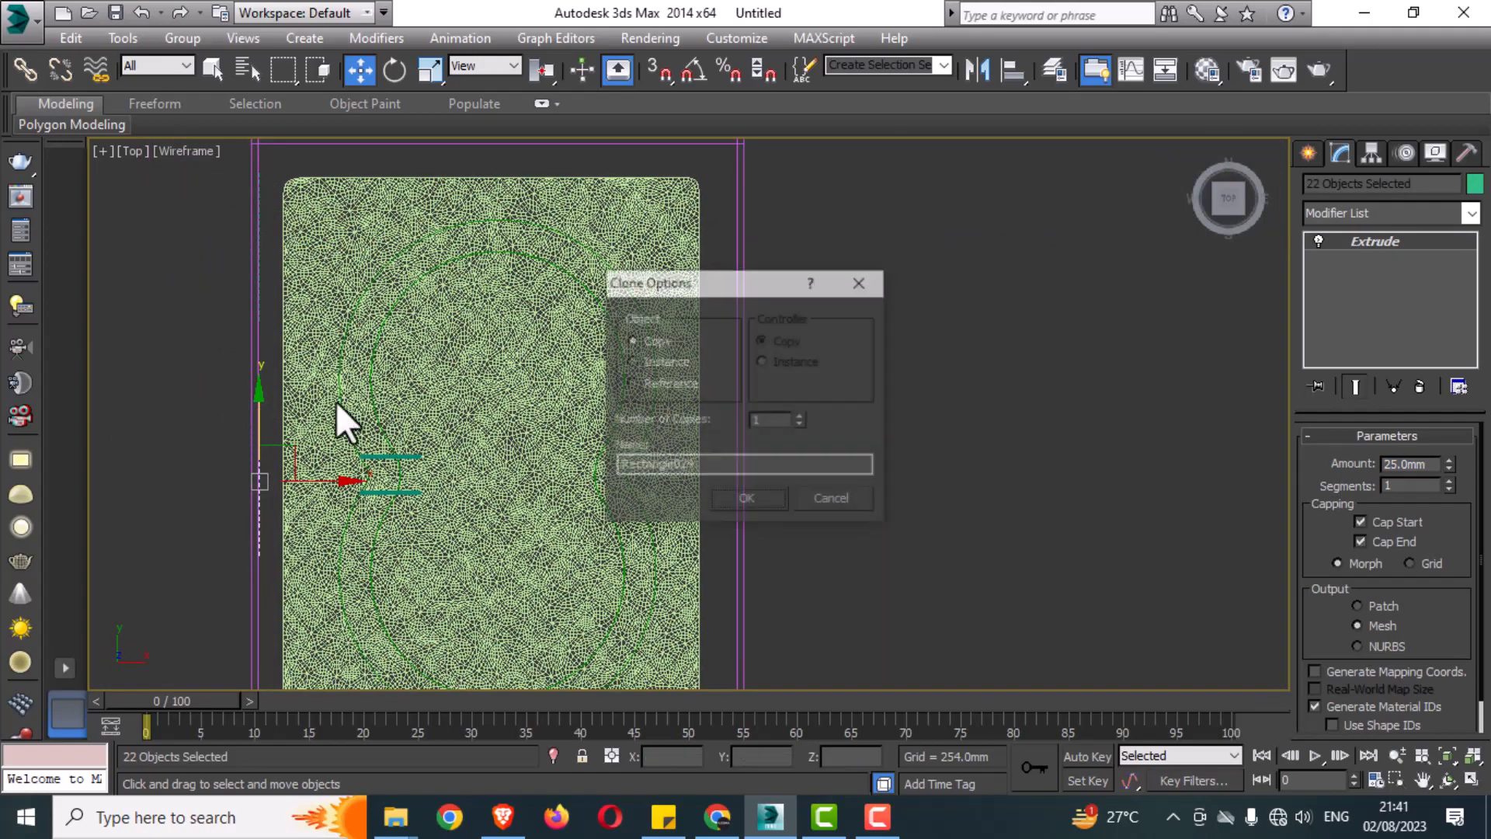
pyautogui.click(760, 505)
pyautogui.scroll(-3, 568, 479)
pyautogui.moveTo(564, 456); pyautogui.dragTo(565, 370, button='middle')
pyautogui.click(506, 440)
# Select the slats of the three panels without the wall, and copy them against the inner face of the opposite long wall
pyautogui.scroll(2, 507, 439)
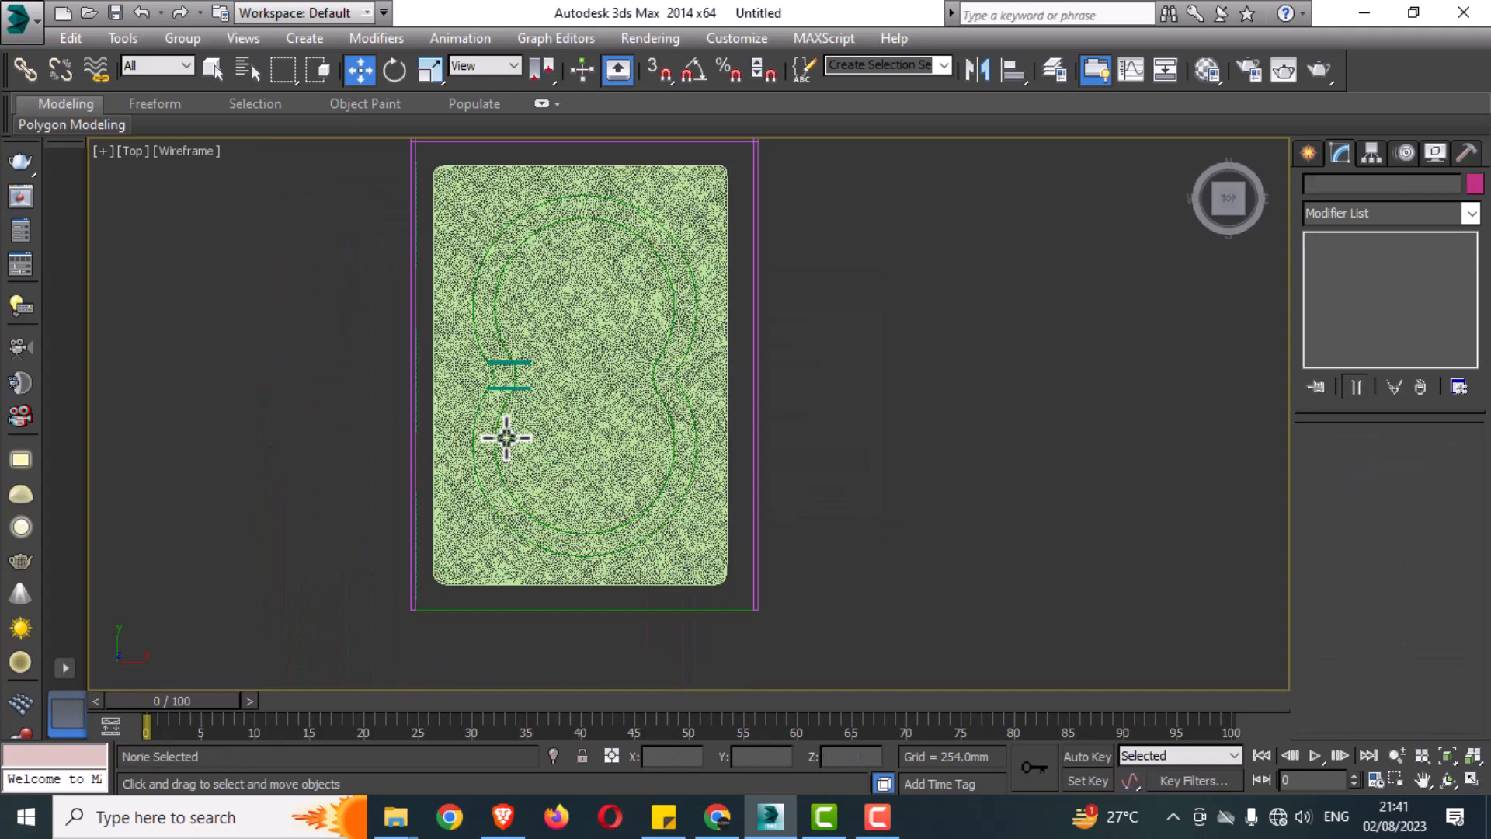
pyautogui.moveTo(424, 390); pyautogui.dragTo(377, 583)
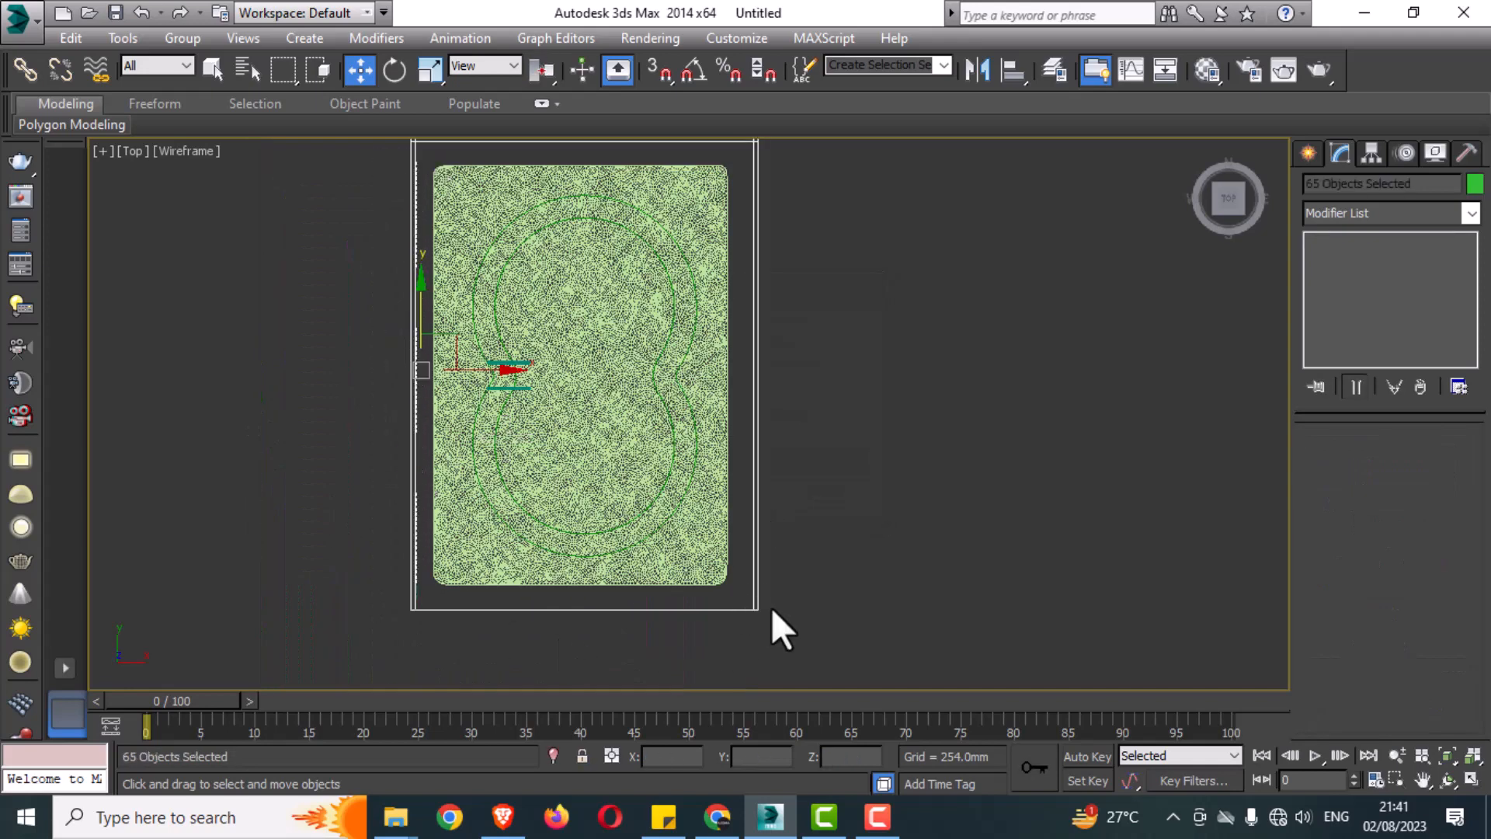
pyautogui.keyDown('alt'); pyautogui.moveTo(765, 600); pyautogui.dragTo(737, 633); pyautogui.keyUp('alt')
pyautogui.keyDown('shift'); pyautogui.moveTo(497, 394); pyautogui.dragTo(796, 408); pyautogui.keyUp('shift')
pyautogui.click(758, 500)
pyautogui.scroll(5, 652, 267)
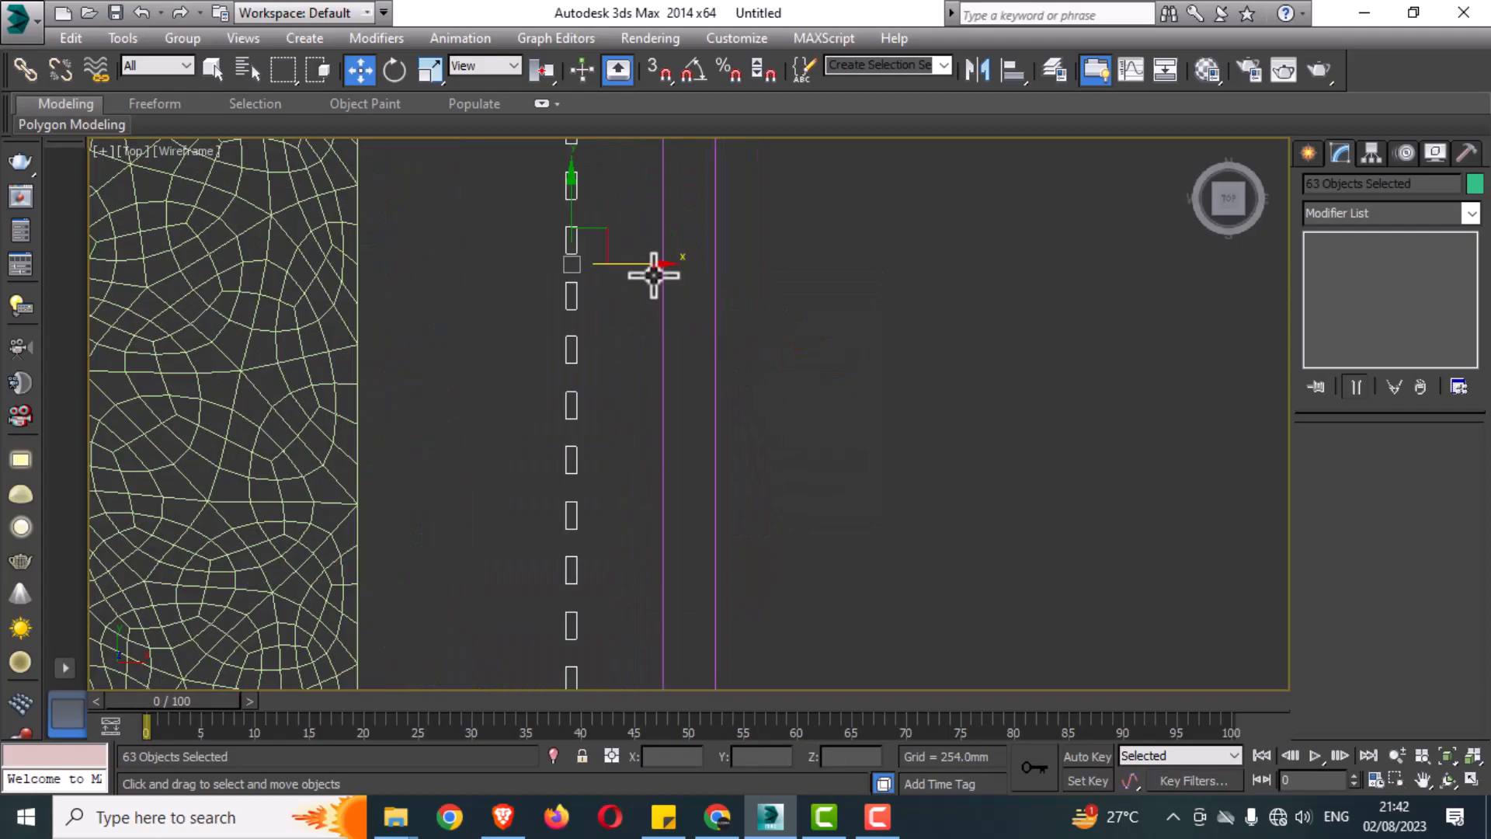
pyautogui.scroll(-10, 798, 421)
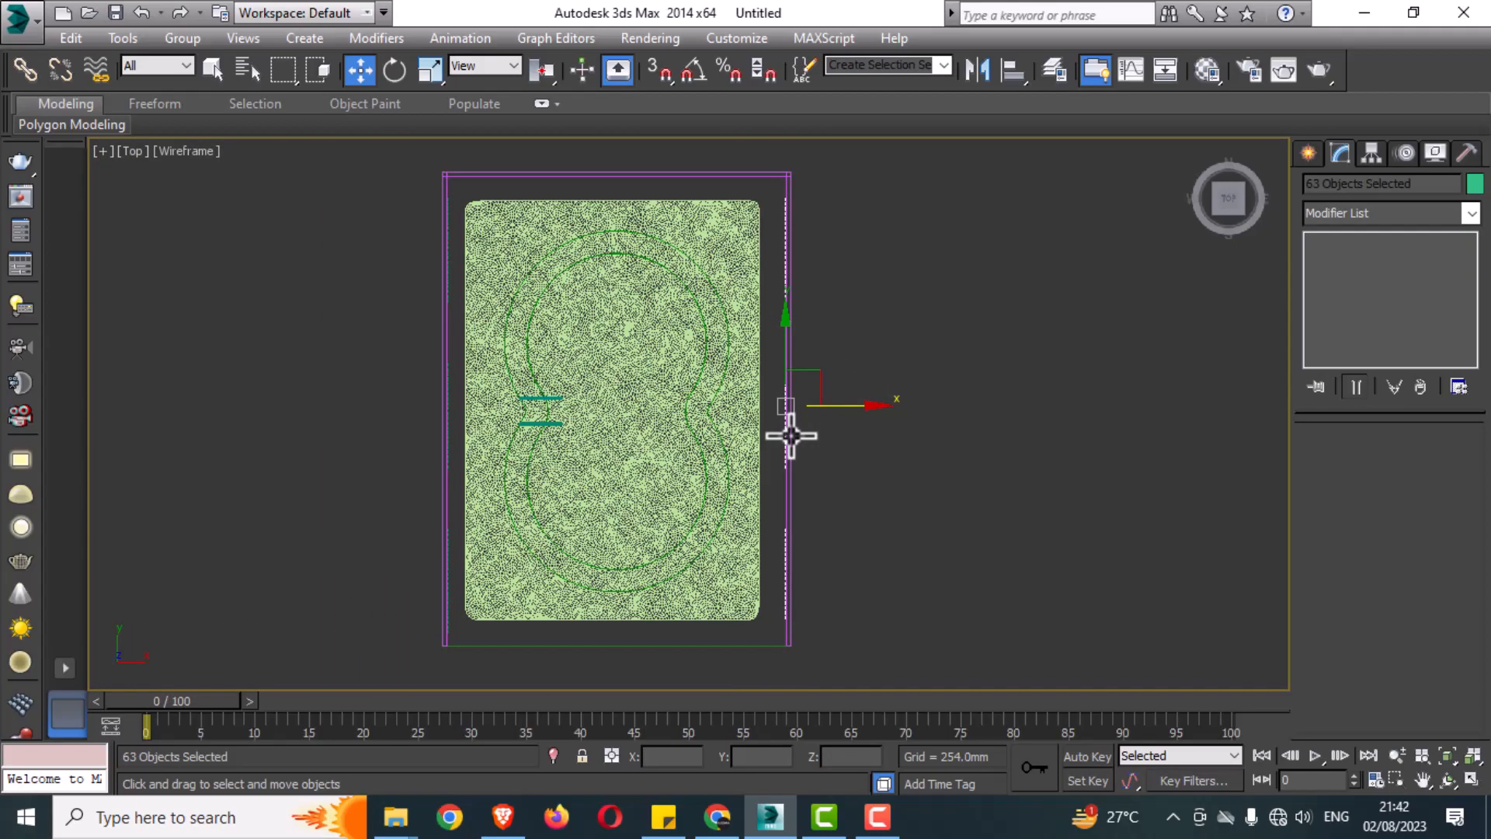
# Examine the slat panels on both long walls in the Perspective view, and return to the maximized Top view
pyautogui.hotkey('alt', 'w')
pyautogui.rightClick(1015, 543)
pyautogui.hotkey('alt', 'w')
pyautogui.keyDown('alt'); pyautogui.moveTo(683, 553); pyautogui.dragTo(755, 567, button='middle'); pyautogui.keyUp('alt')
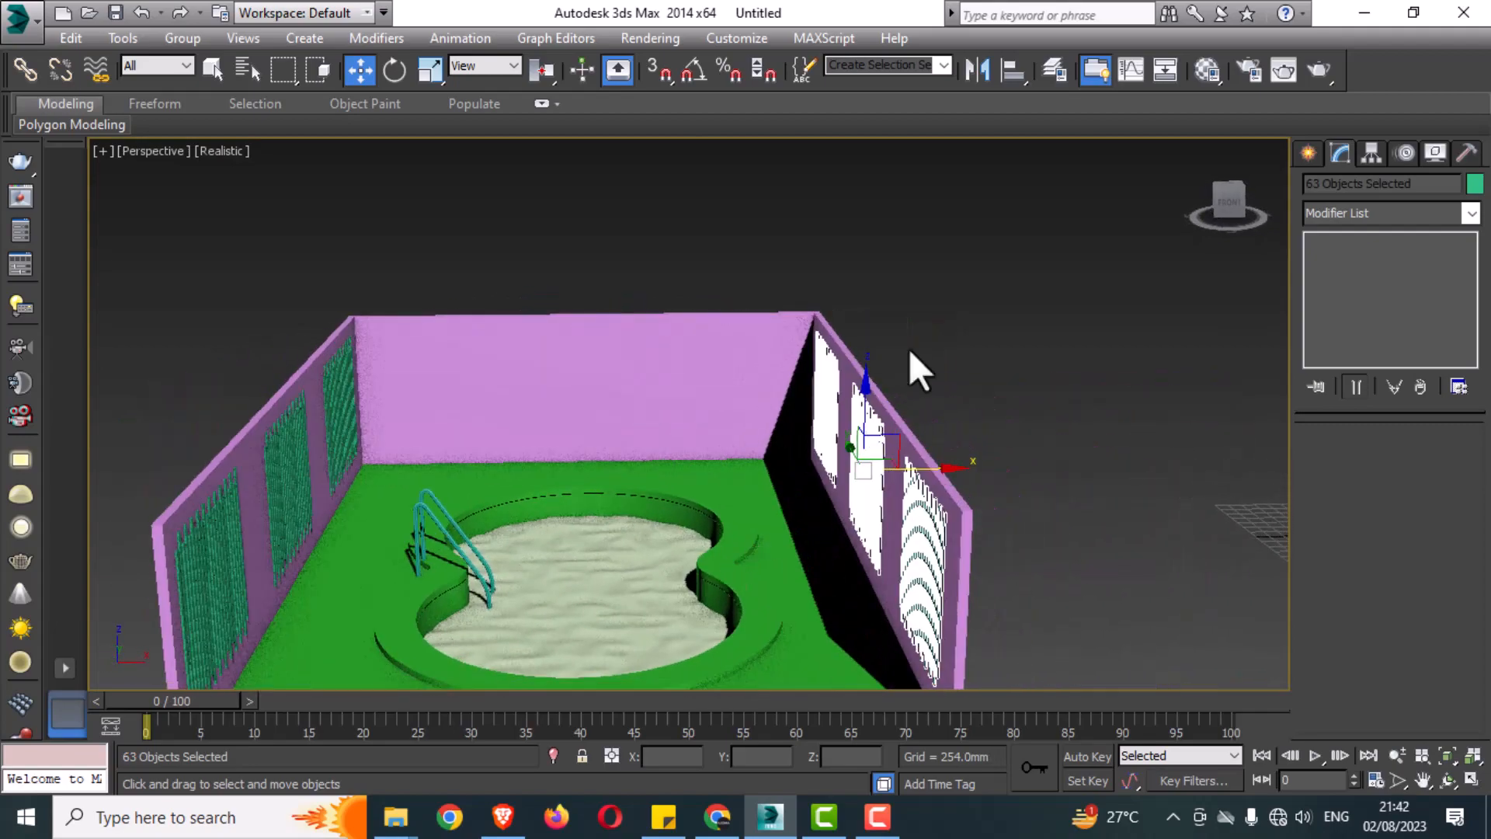
pyautogui.click(909, 348)
pyautogui.moveTo(783, 499)
pyautogui.keyDown('alt'); pyautogui.mouseDown(button='middle')
pyautogui.moveTo(746, 492)
pyautogui.moveTo(769, 493)
pyautogui.mouseUp(button='middle'); pyautogui.keyUp('alt')
pyautogui.hotkey('alt', 'w')
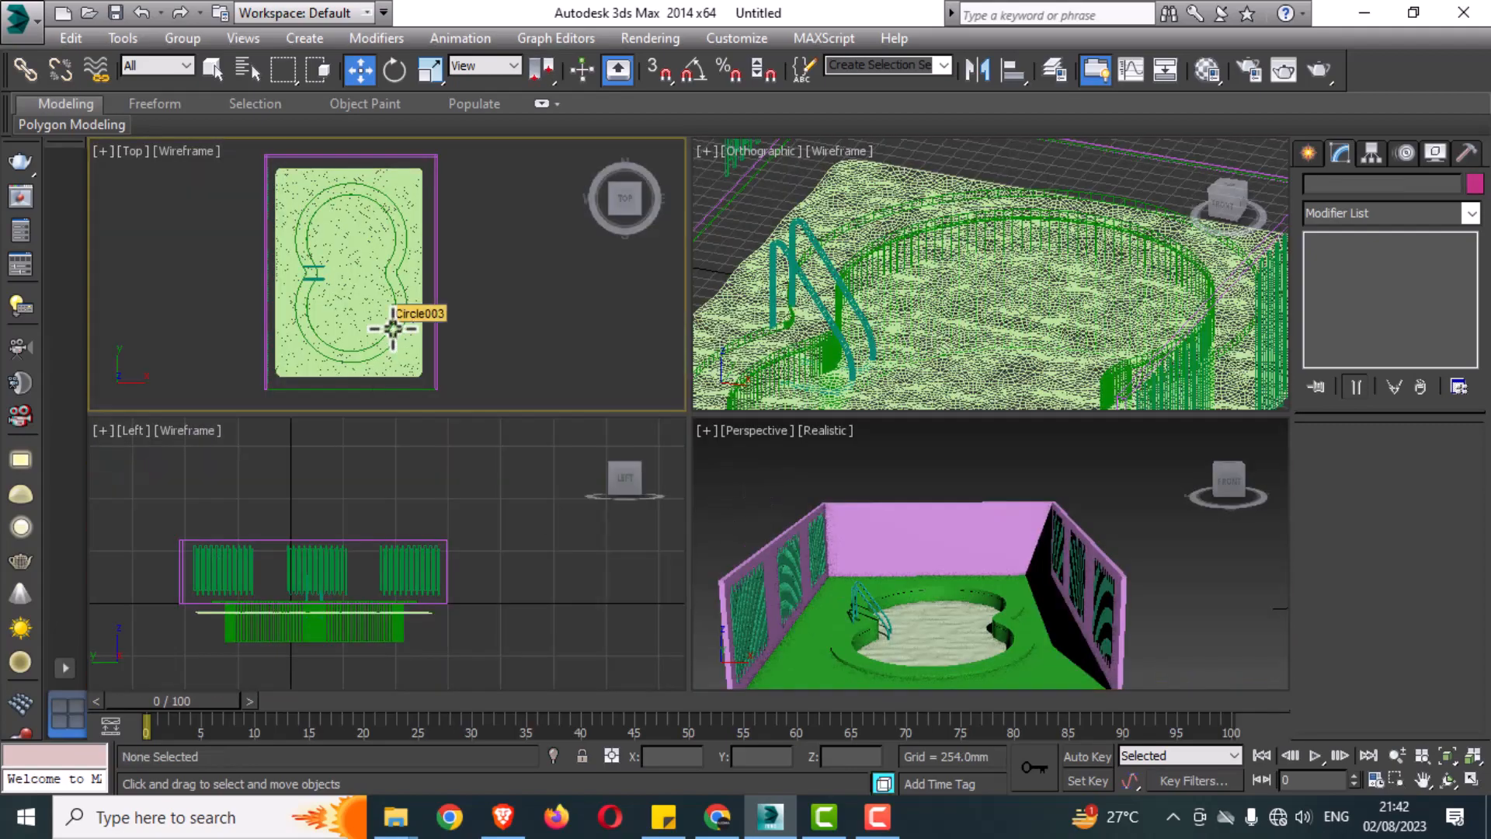
pyautogui.rightClick(300, 327)
pyautogui.hotkey('alt', 'w')
pyautogui.scroll(4, 362, 243)
pyautogui.scroll(3, 362, 243)
pyautogui.click(360, 233)
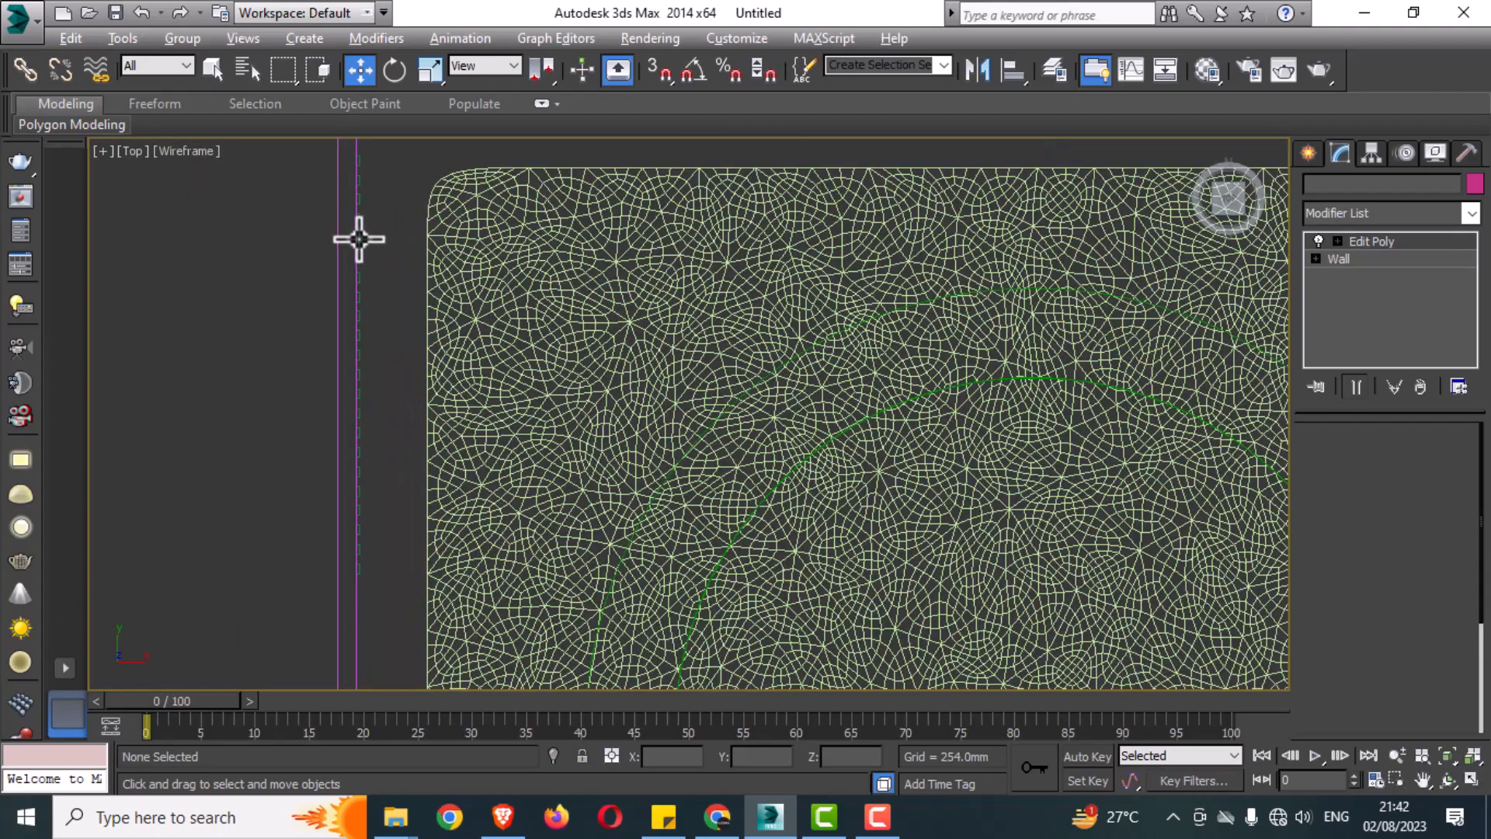
pyautogui.scroll(4, 359, 423)
pyautogui.moveTo(391, 346); pyautogui.dragTo(360, 443)
pyautogui.scroll(-8, 364, 497)
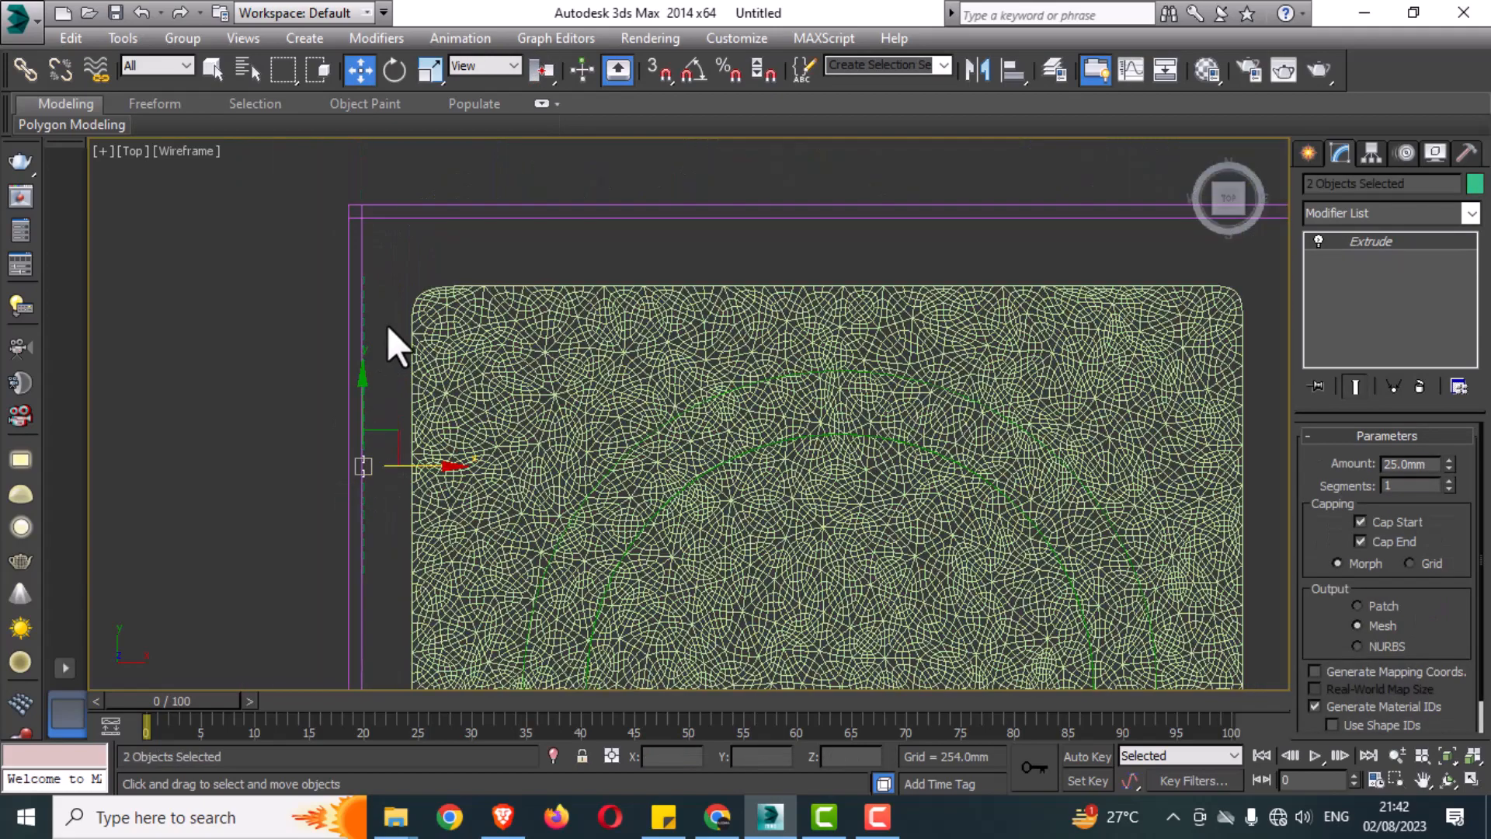
pyautogui.moveTo(366, 638); pyautogui.dragTo(366, 640)
pyautogui.scroll(4, 374, 358)
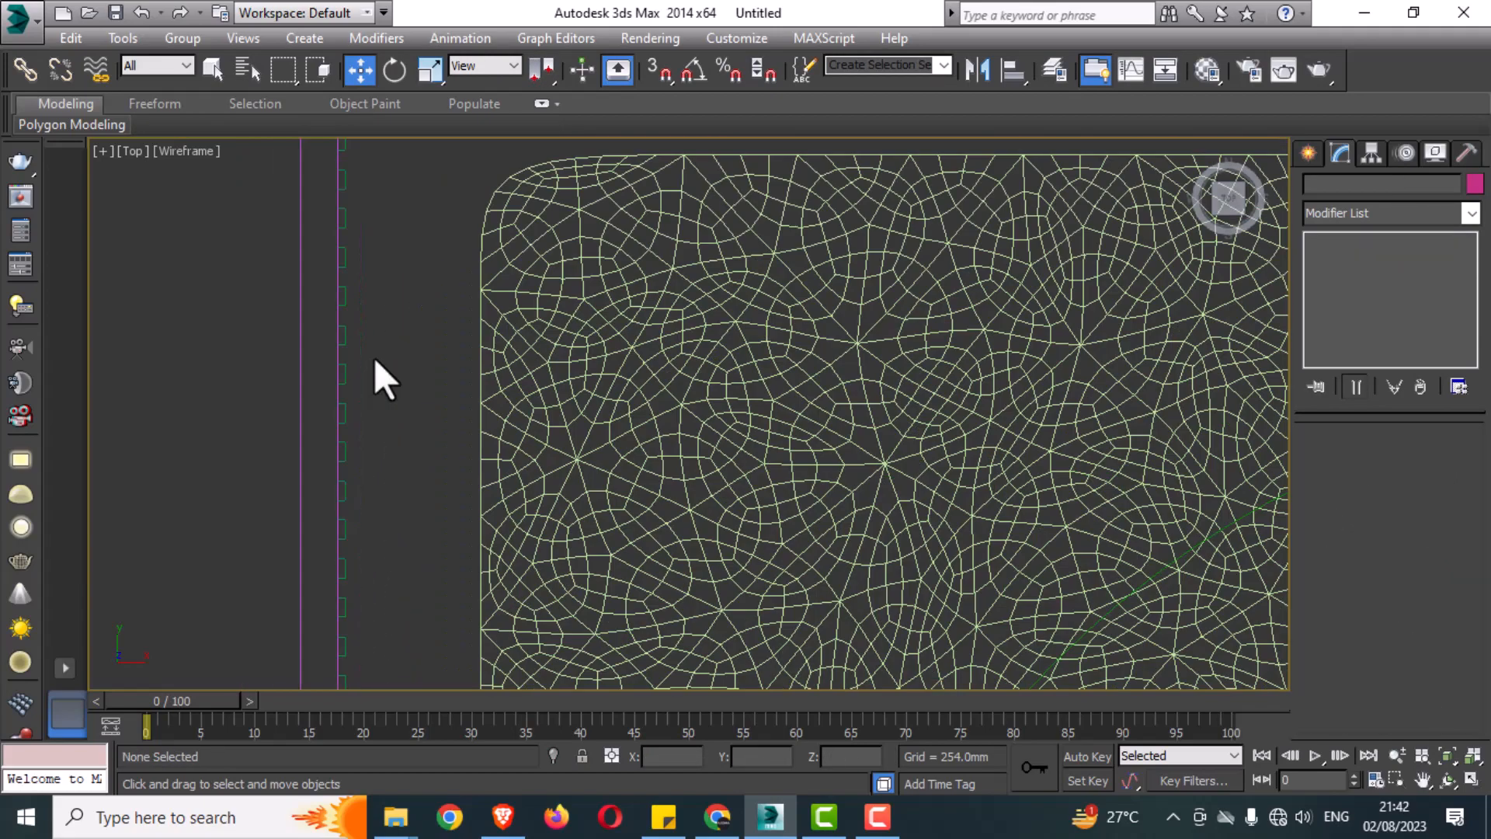
# Select the 22 slats of the handrail-side panel nearest the back wall, and copy them to open space behind the back wall
pyautogui.scroll(-4, 375, 357)
pyautogui.moveTo(374, 358); pyautogui.dragTo(423, 284, button='middle')
pyautogui.moveTo(435, 187); pyautogui.dragTo(410, 406)
pyautogui.moveTo(423, 552); pyautogui.dragTo(319, 604)
pyautogui.scroll(-4, 407, 467)
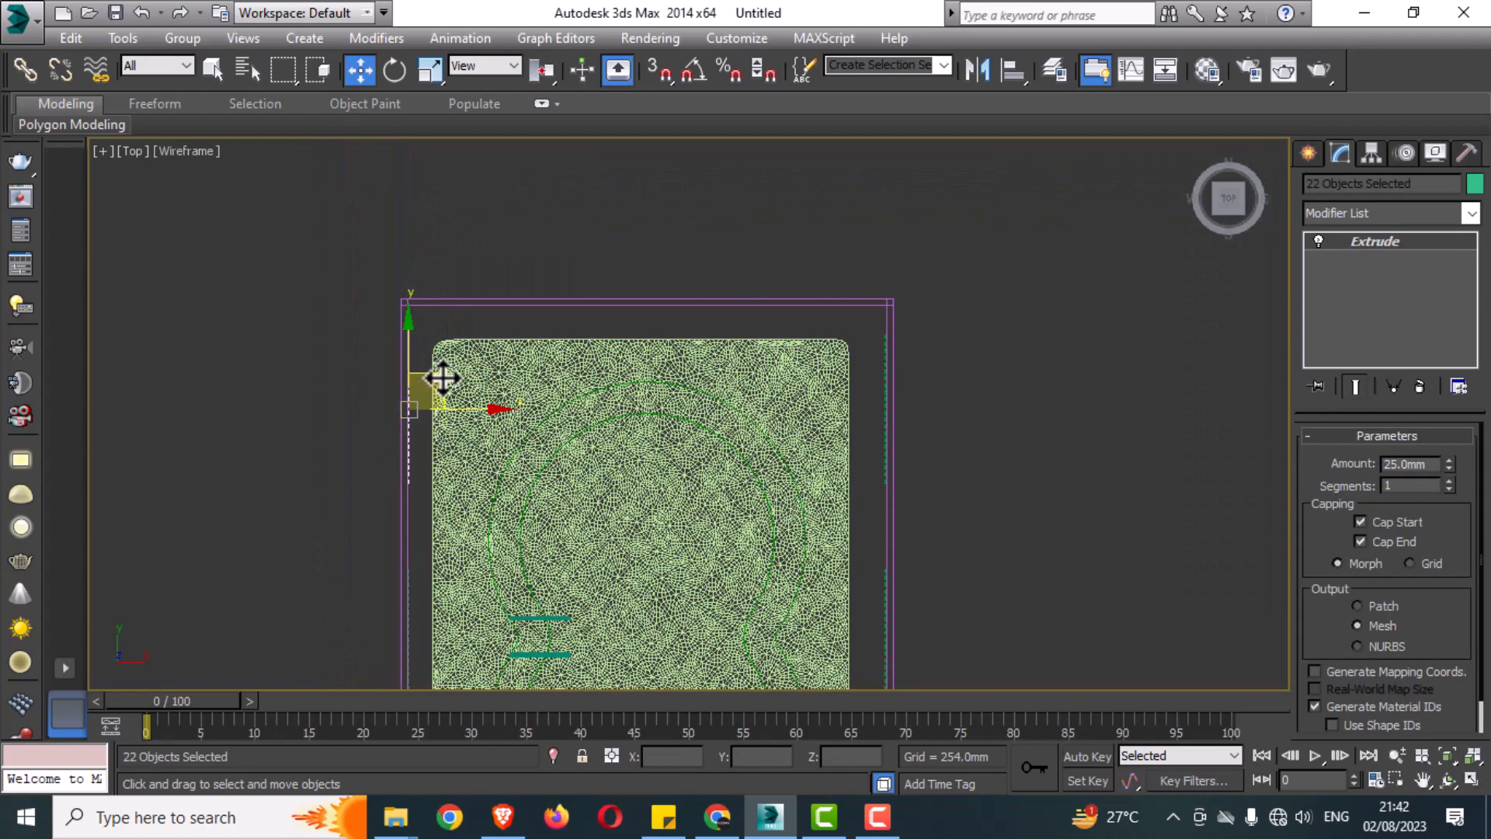
pyautogui.keyDown('shift'); pyautogui.moveTo(443, 378); pyautogui.dragTo(732, 182); pyautogui.keyUp('shift')
pyautogui.press('Return')
# Turn on angle snapping and rotate the copied slat panel 90 degrees so it runs parallel to the back wall
pyautogui.moveTo(623, 351); pyautogui.dragTo(566, 503, button='middle')
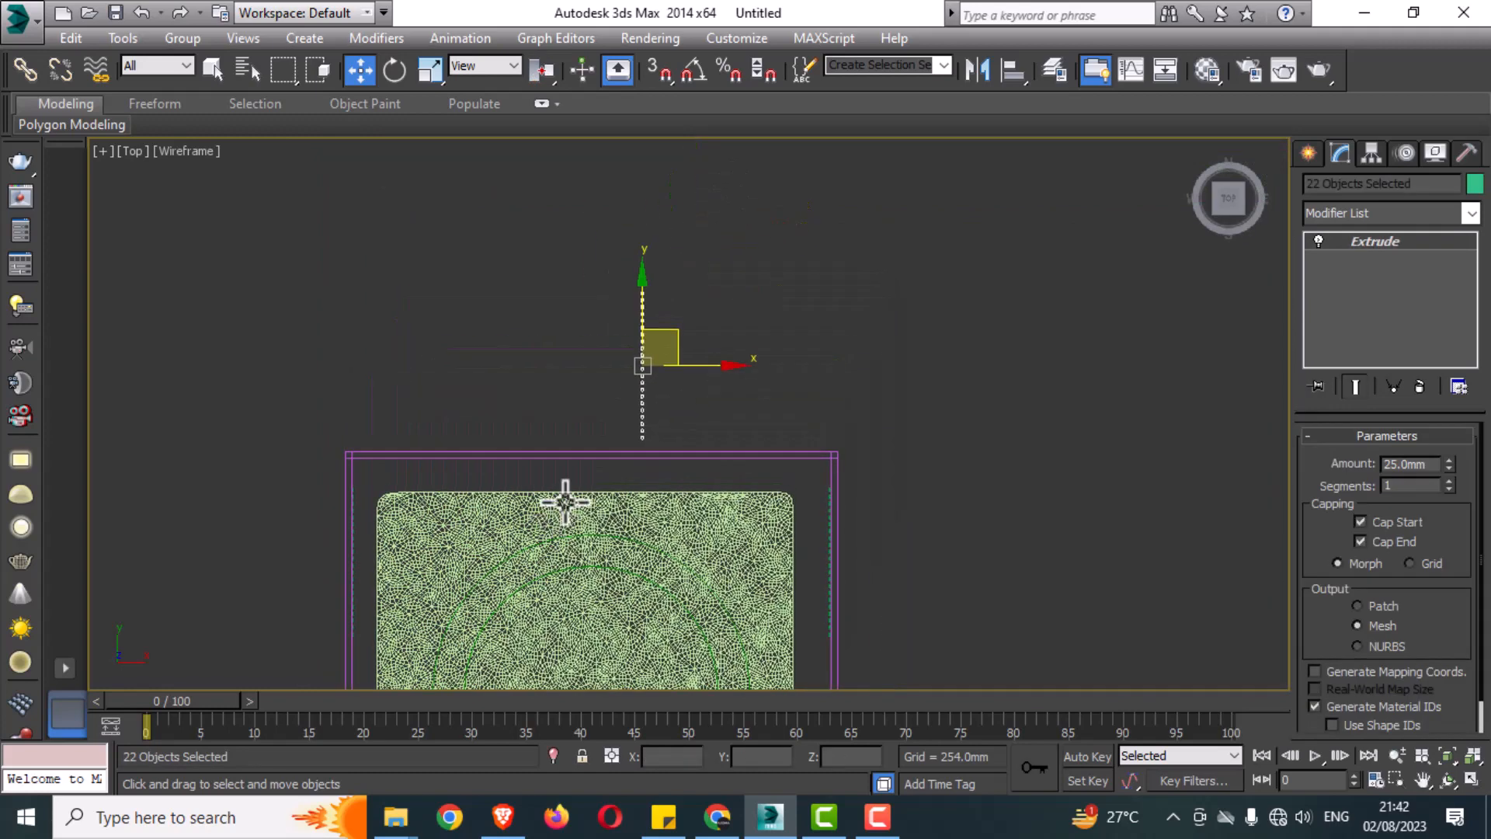
pyautogui.press('e')
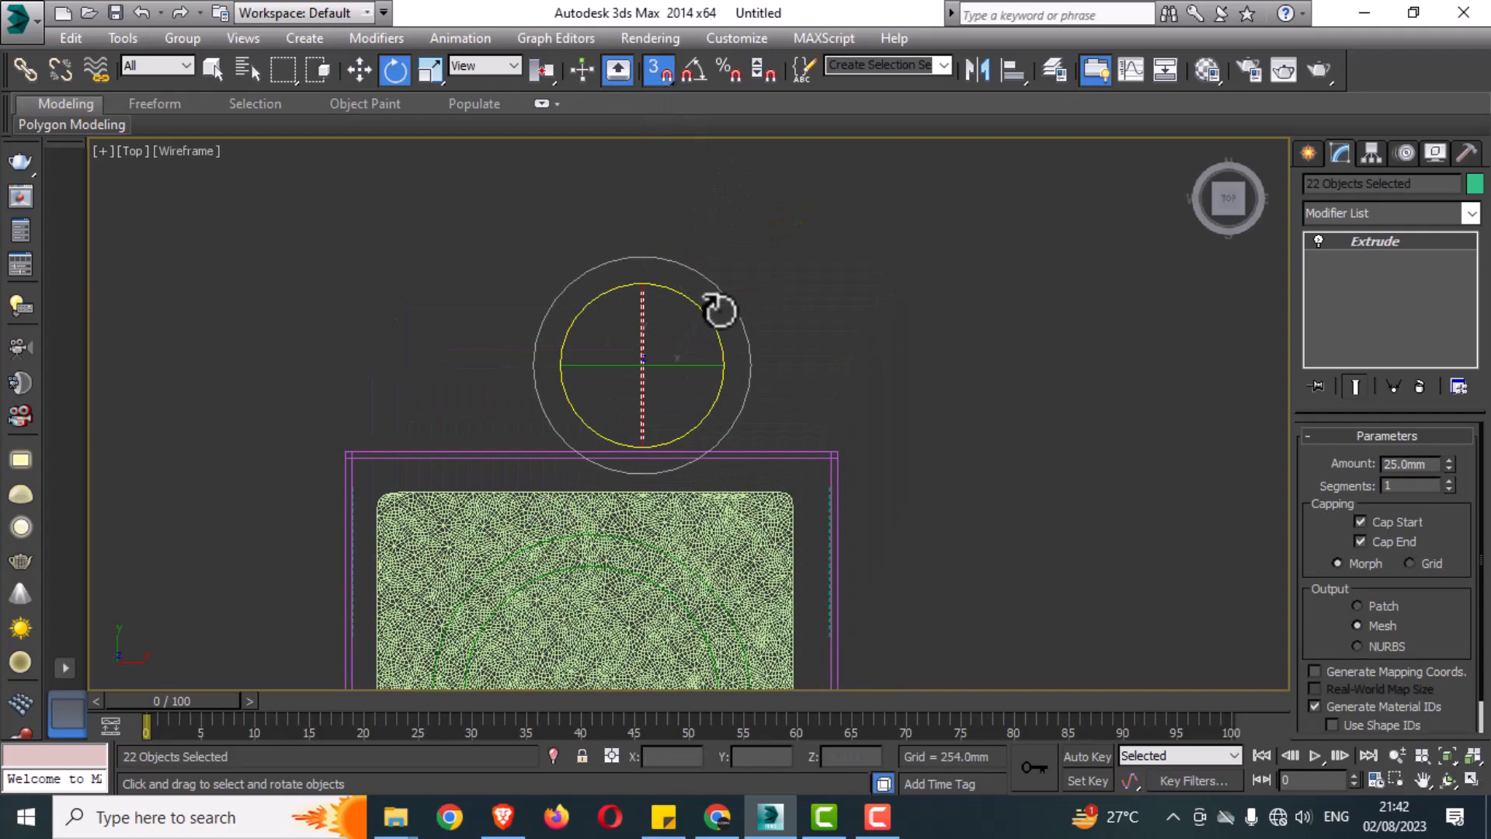
pyautogui.moveTo(705, 316); pyautogui.dragTo(711, 320)
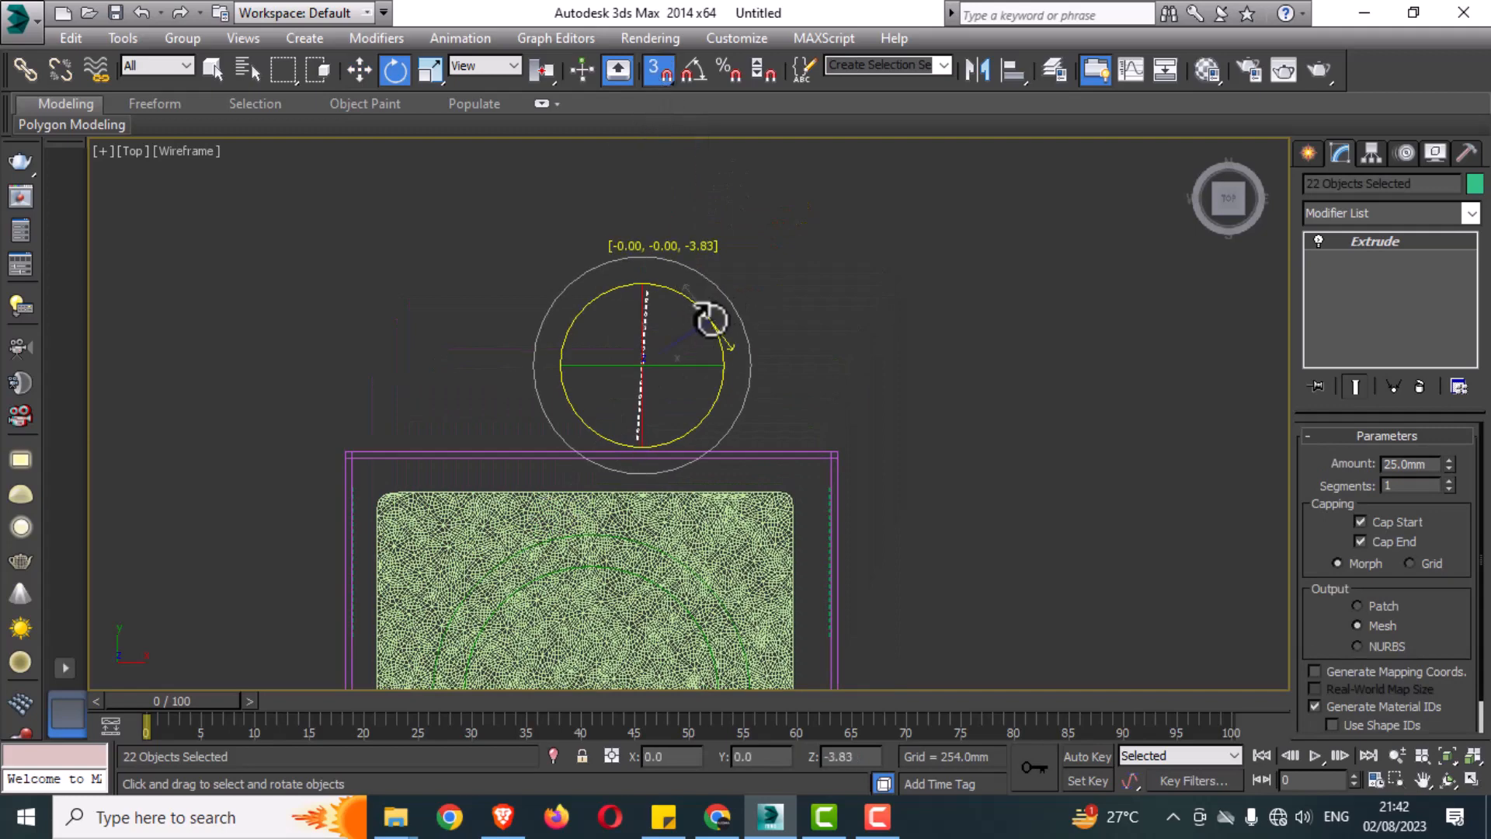
pyautogui.rightClick(684, 74)
pyautogui.click(884, 261)
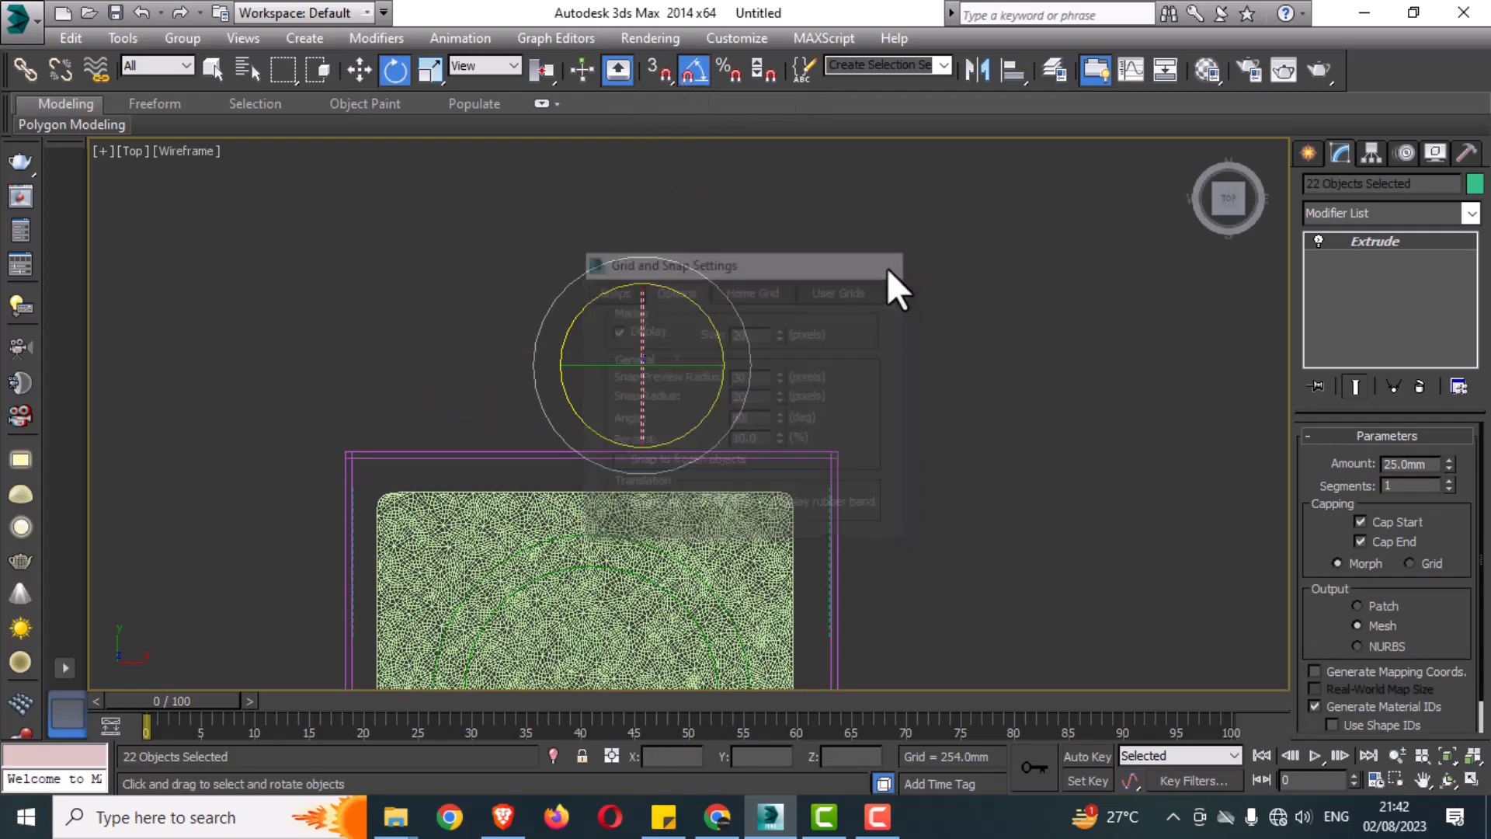
pyautogui.moveTo(683, 316); pyautogui.dragTo(703, 313)
# Move the rotated slat panel onto the inner face of the back wall and slide it towards the wall's middle
pyautogui.press('w')
pyautogui.scroll(4, 501, 459)
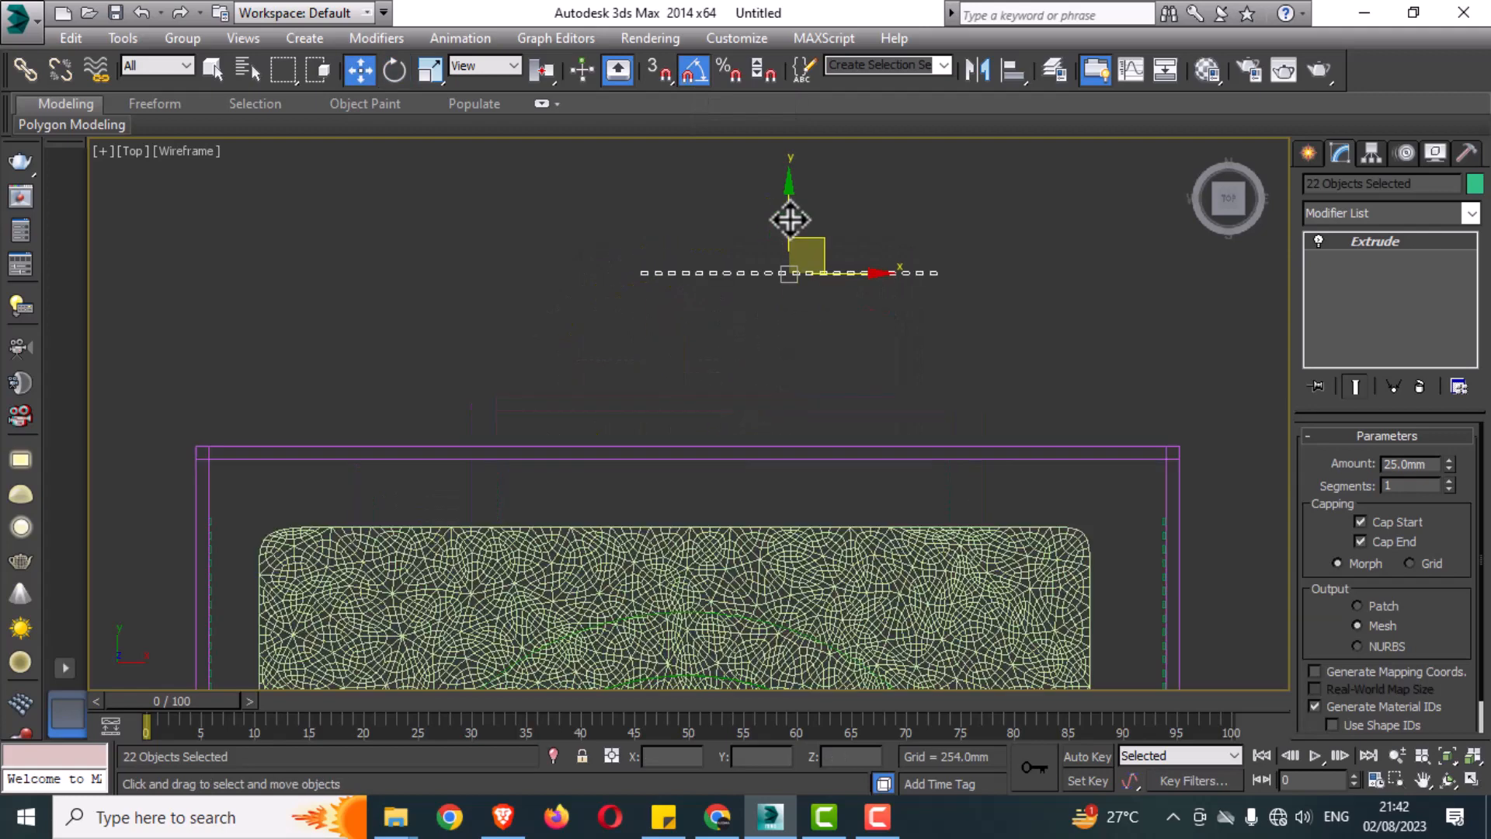
pyautogui.moveTo(790, 218); pyautogui.dragTo(840, 402)
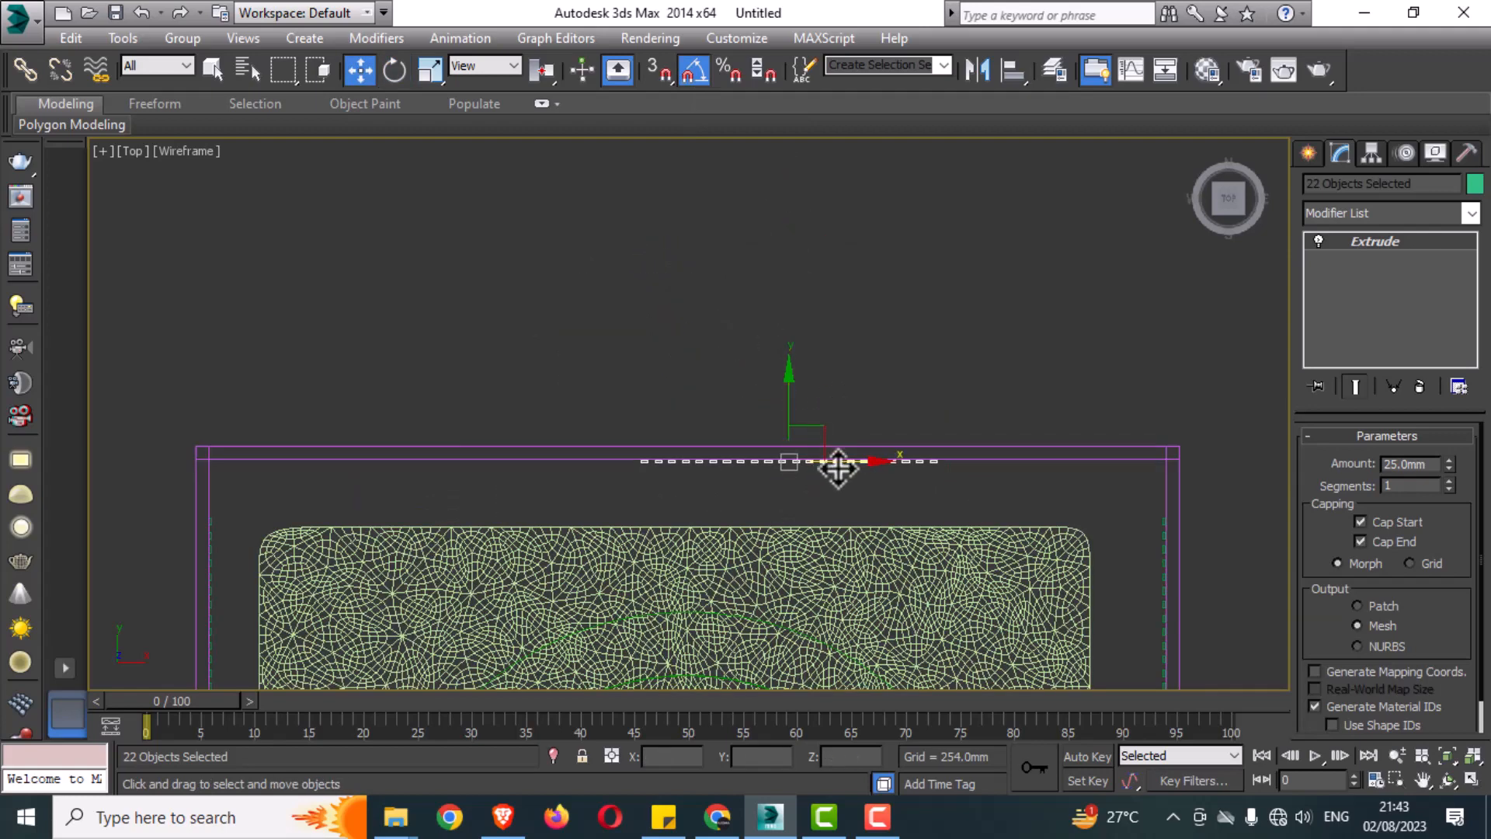
pyautogui.moveTo(840, 464); pyautogui.dragTo(773, 494)
pyautogui.click(1013, 70)
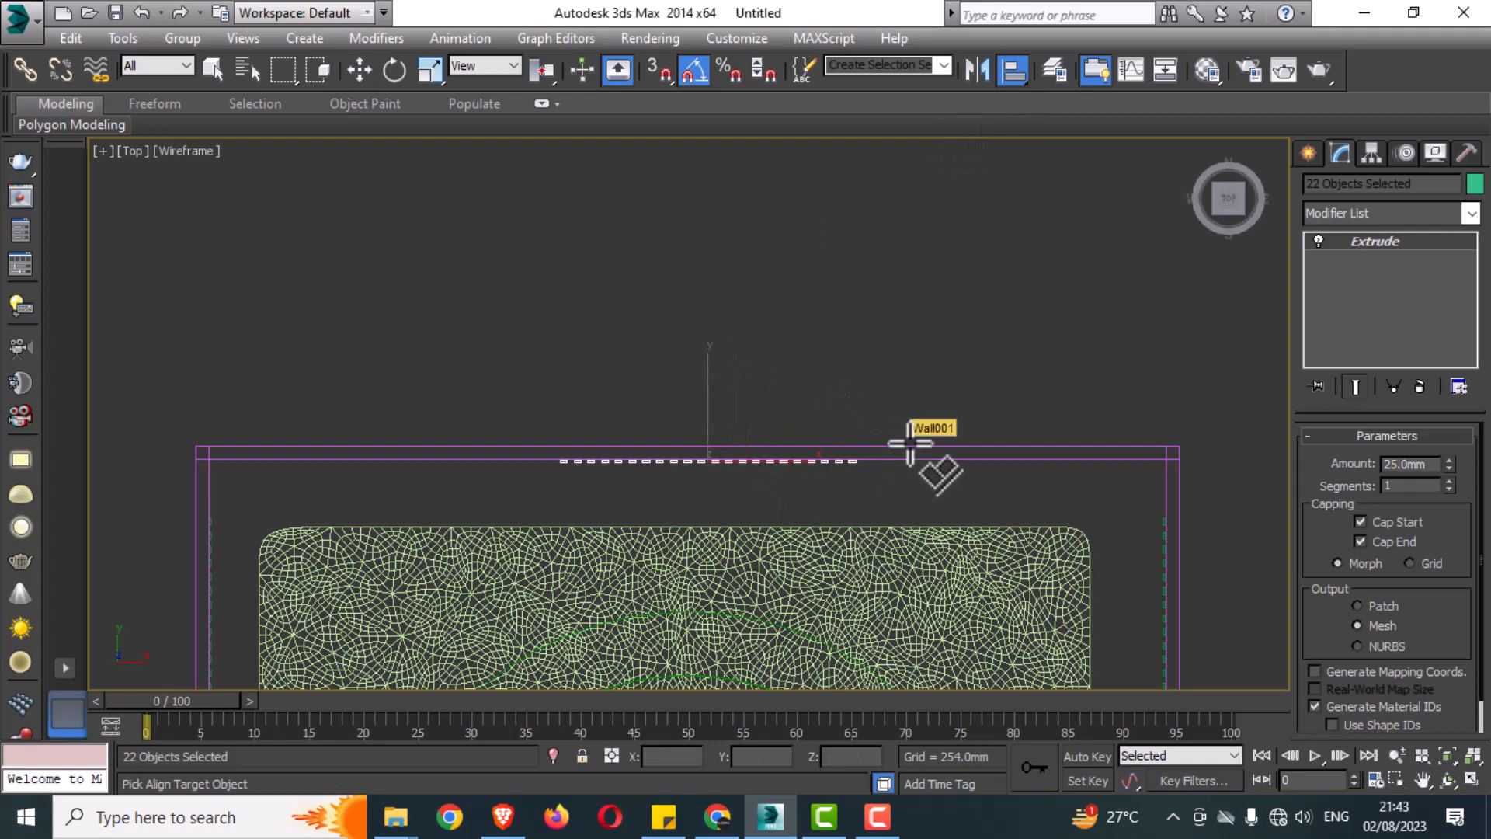
pyautogui.click(910, 443)
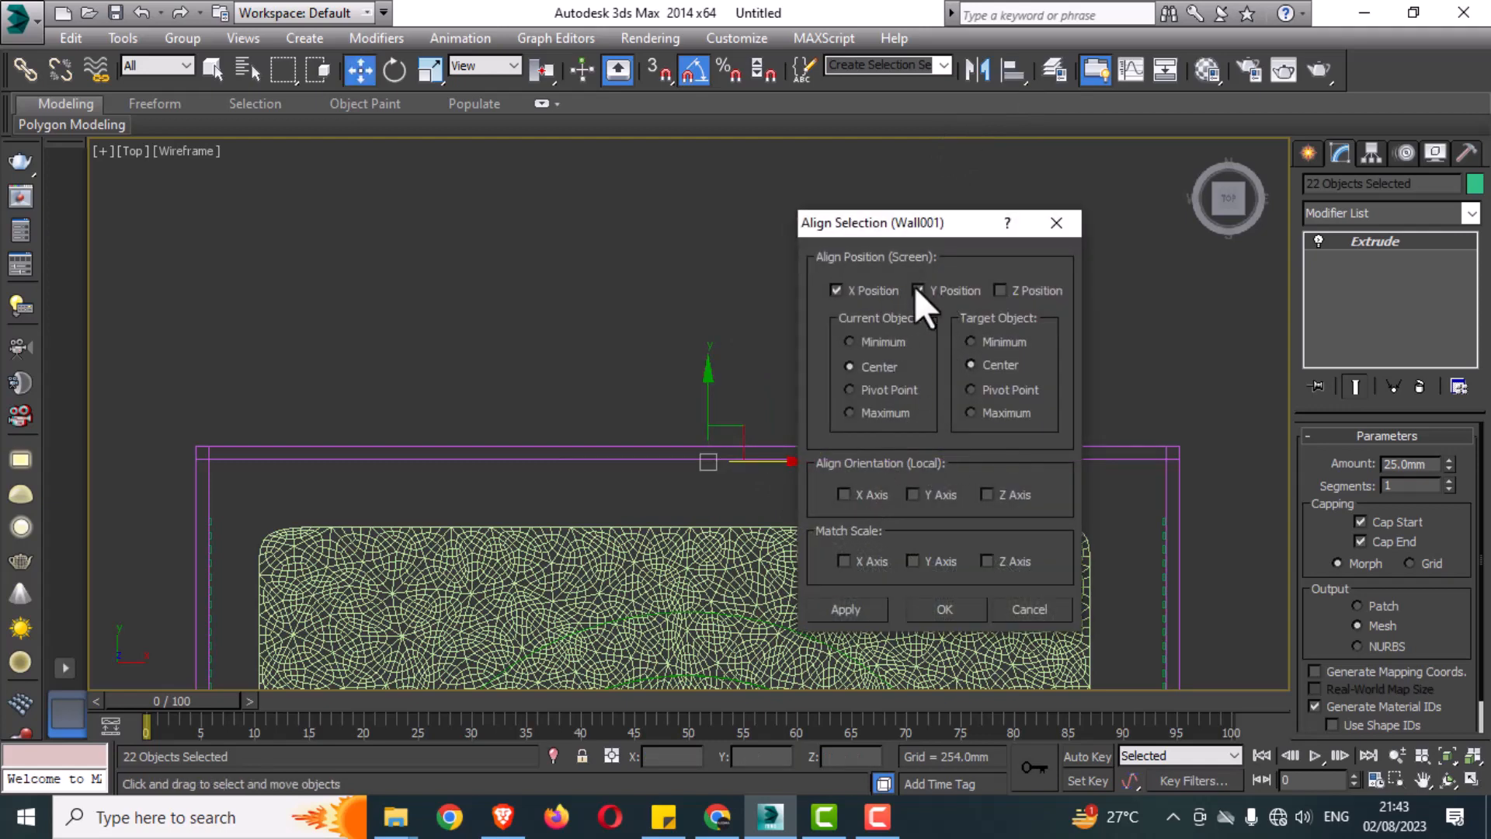
pyautogui.click(1057, 223)
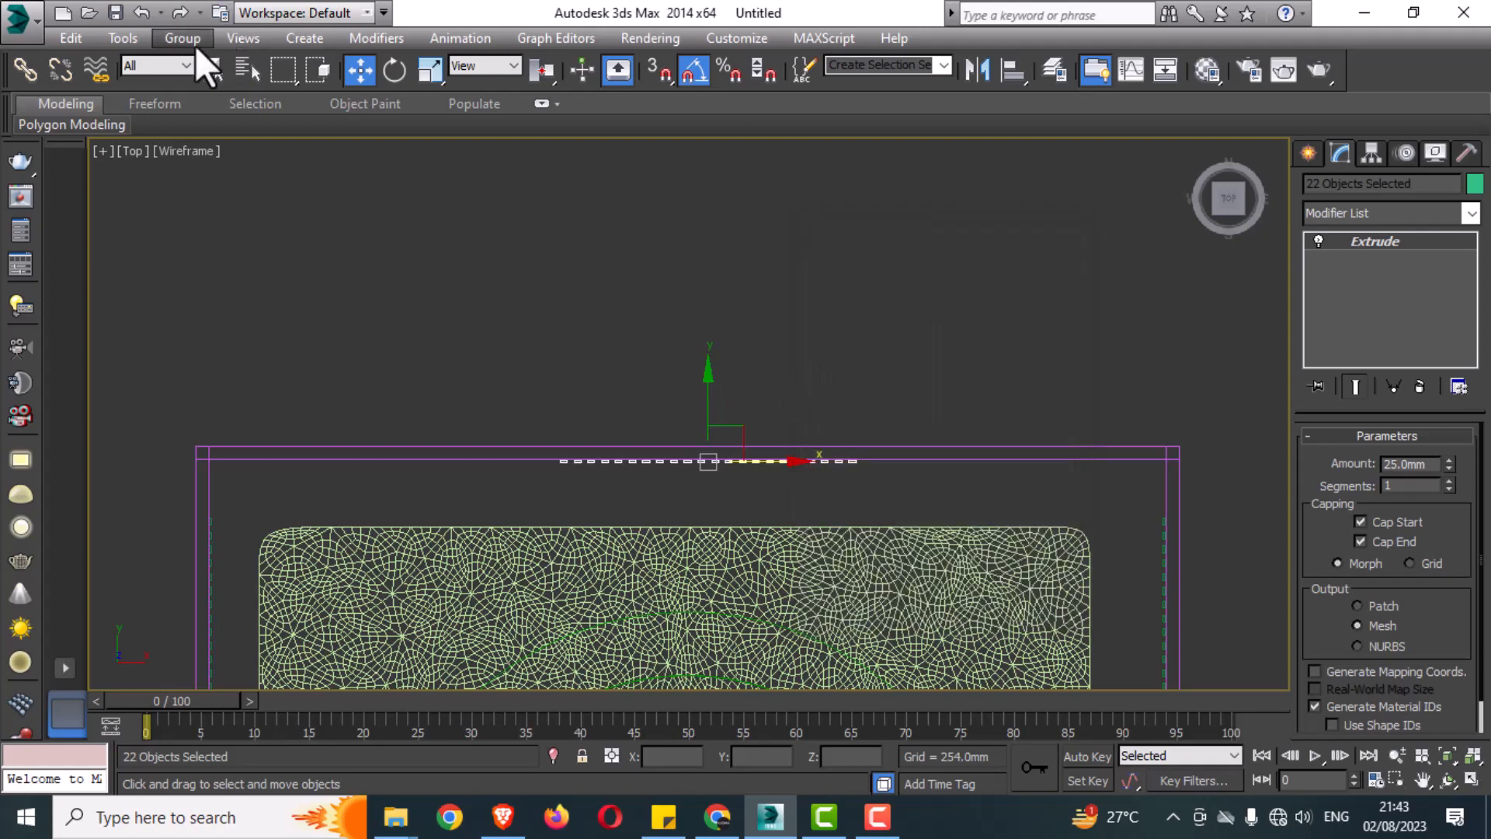
# Group the selected back-wall slats and align the group to the boundary wall in Z, pivot point to pivot point
pyautogui.click(194, 45)
pyautogui.click(186, 59)
pyautogui.click(762, 442)
pyautogui.hotkey('alt', 'a')
pyautogui.click(917, 460)
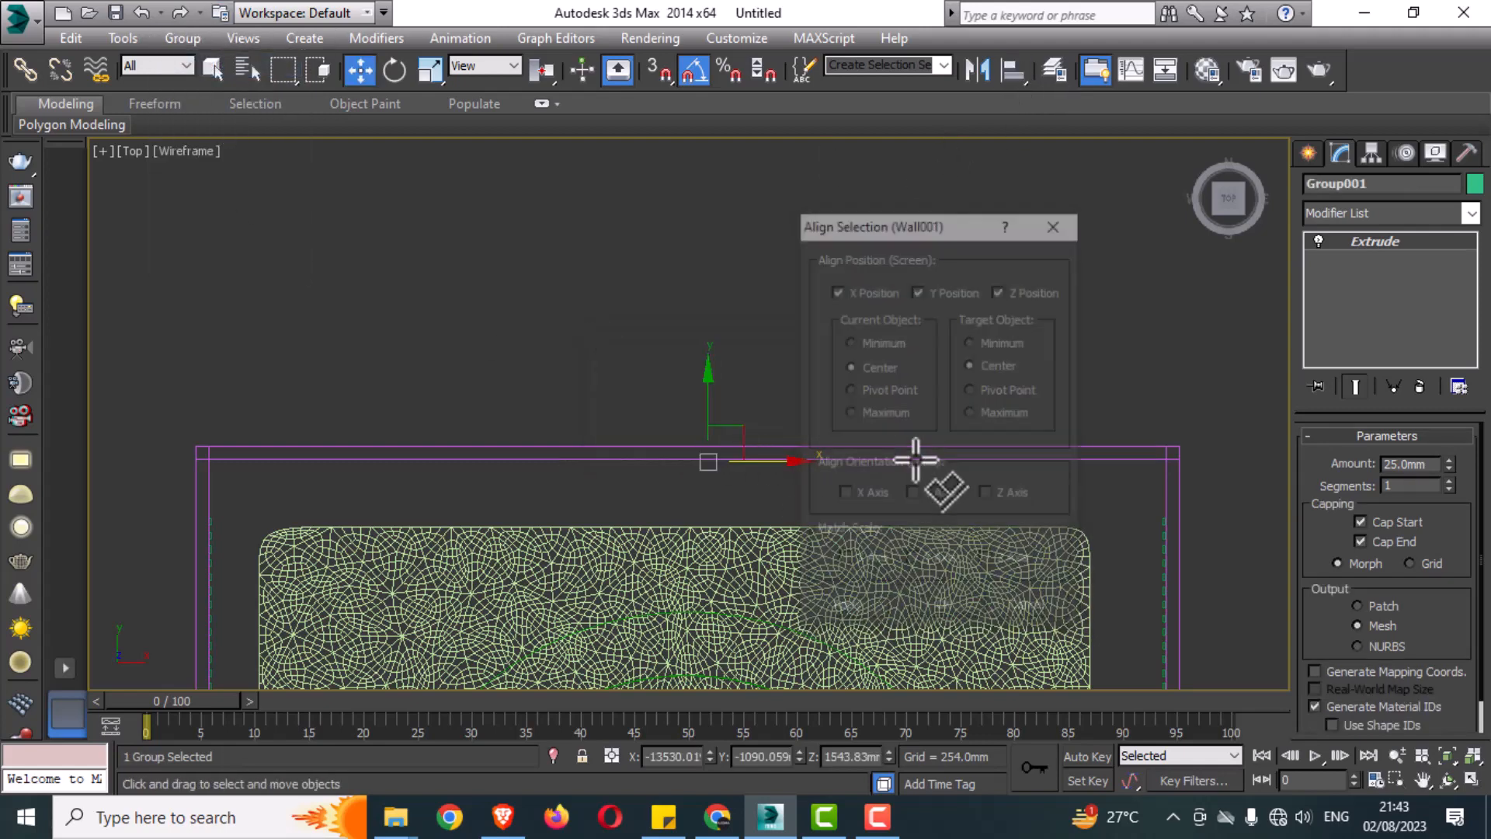
pyautogui.moveTo(887, 235)
pyautogui.mouseDown()
pyautogui.moveTo(679, 264)
pyautogui.moveTo(896, 256)
pyautogui.mouseUp()
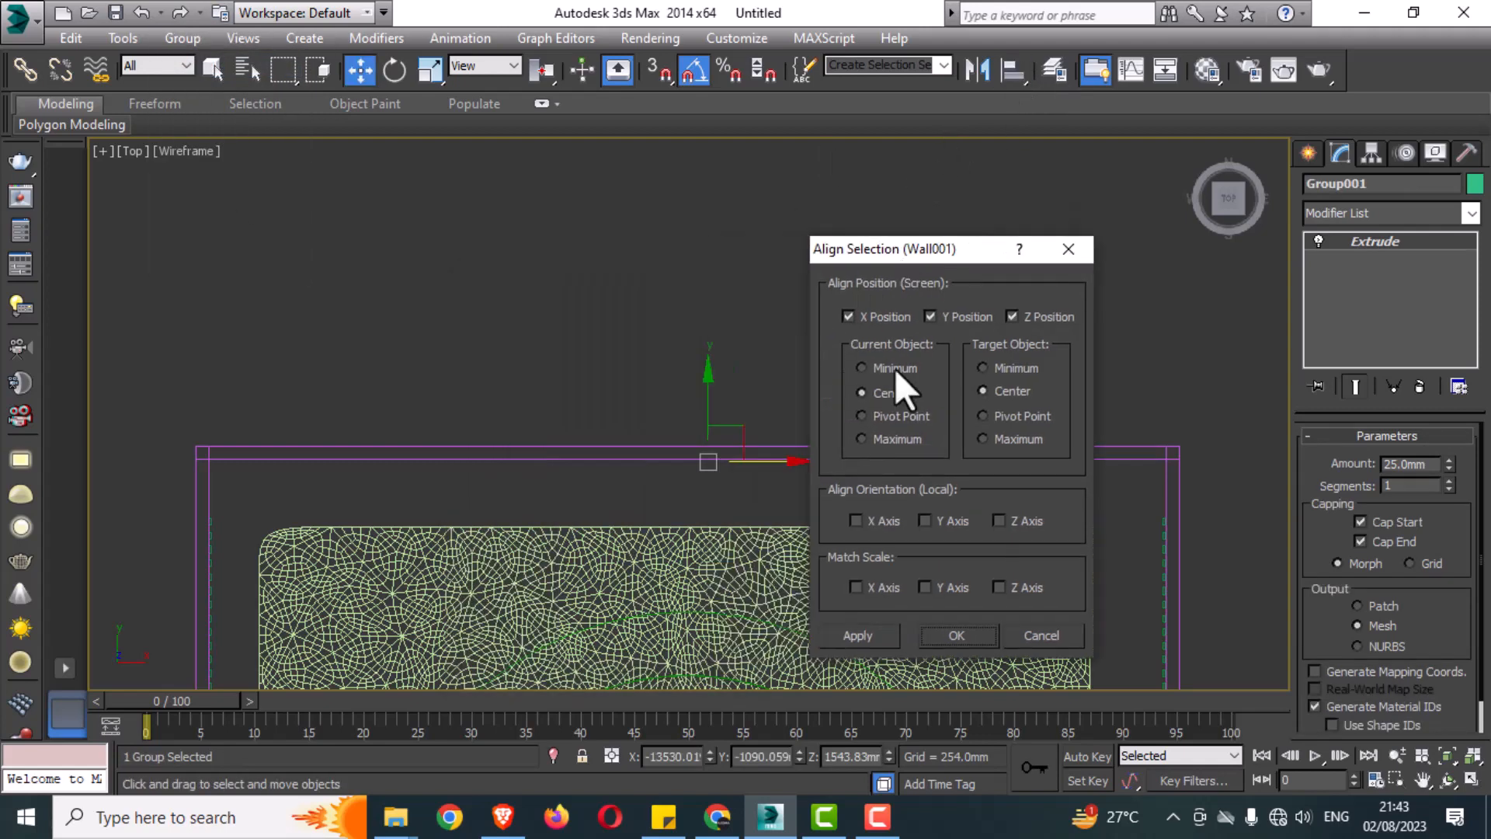
pyautogui.click(889, 416)
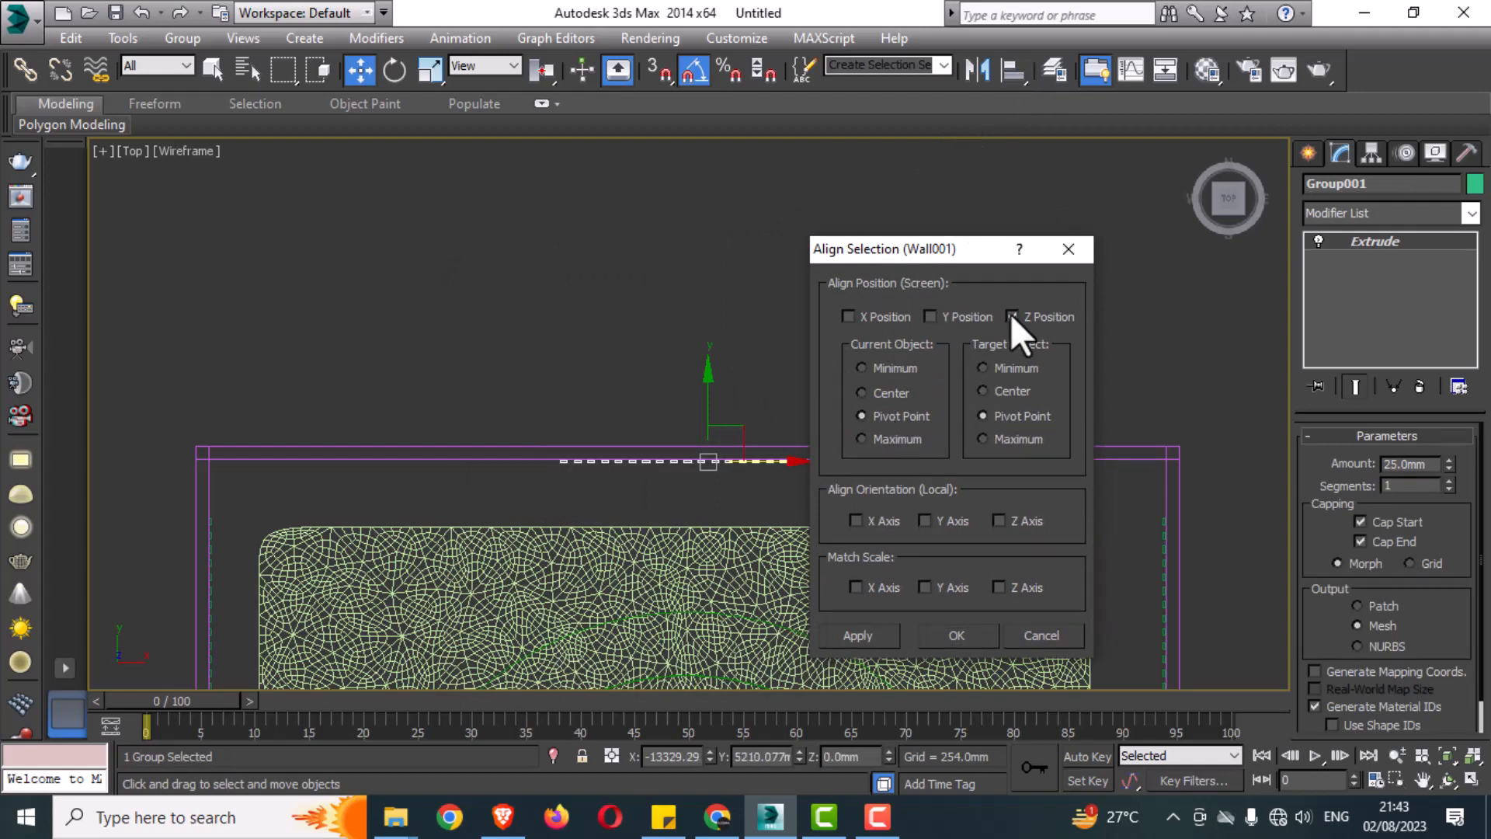
pyautogui.click(957, 635)
# Align the grouped slat panel to the boundary wall in the Perspective view so it sits centred on the wall's height
pyautogui.hotkey('alt', 'w')
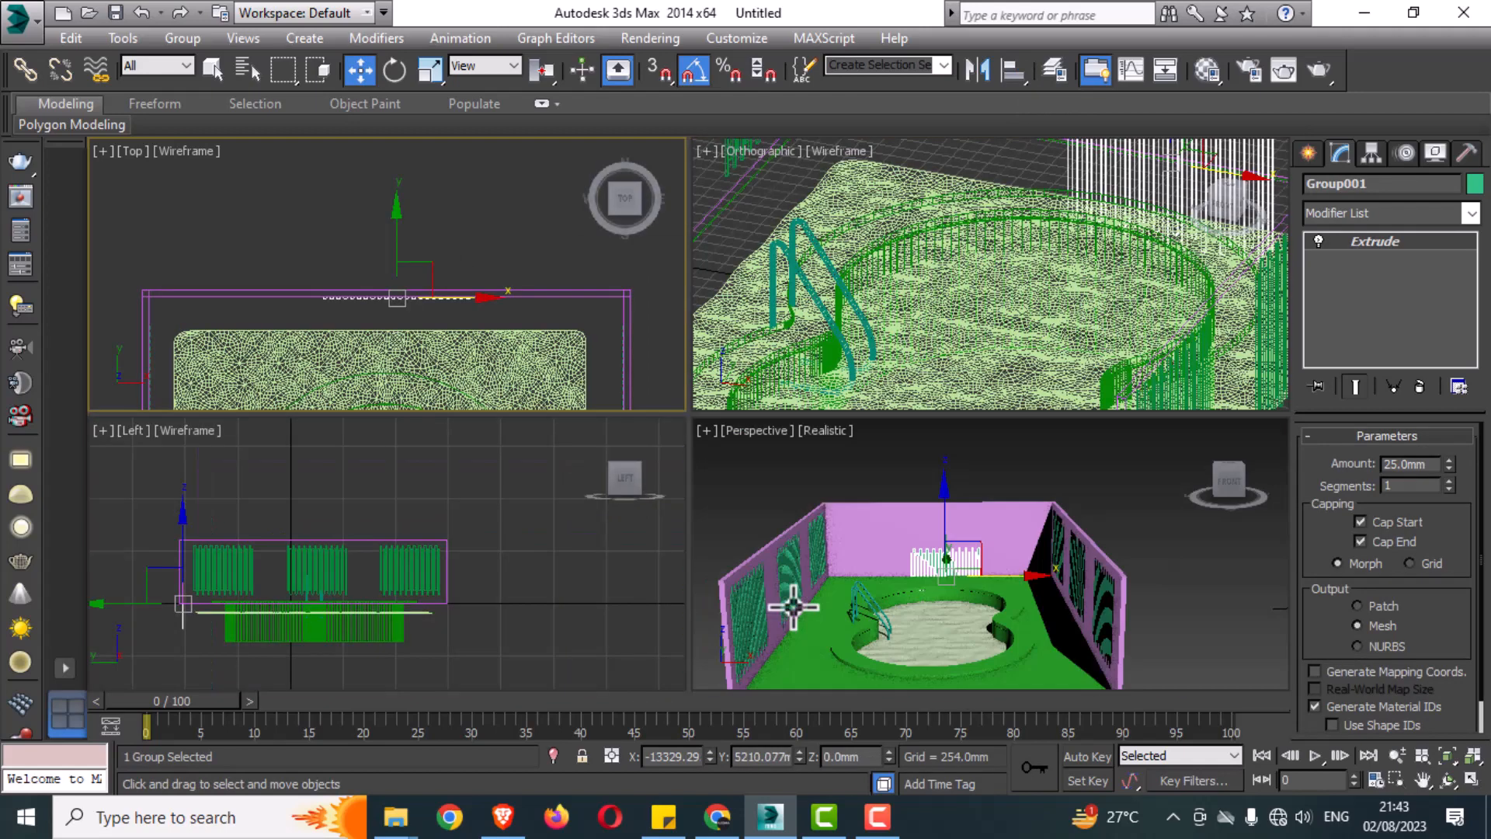
pyautogui.hotkey('alt', 'w')
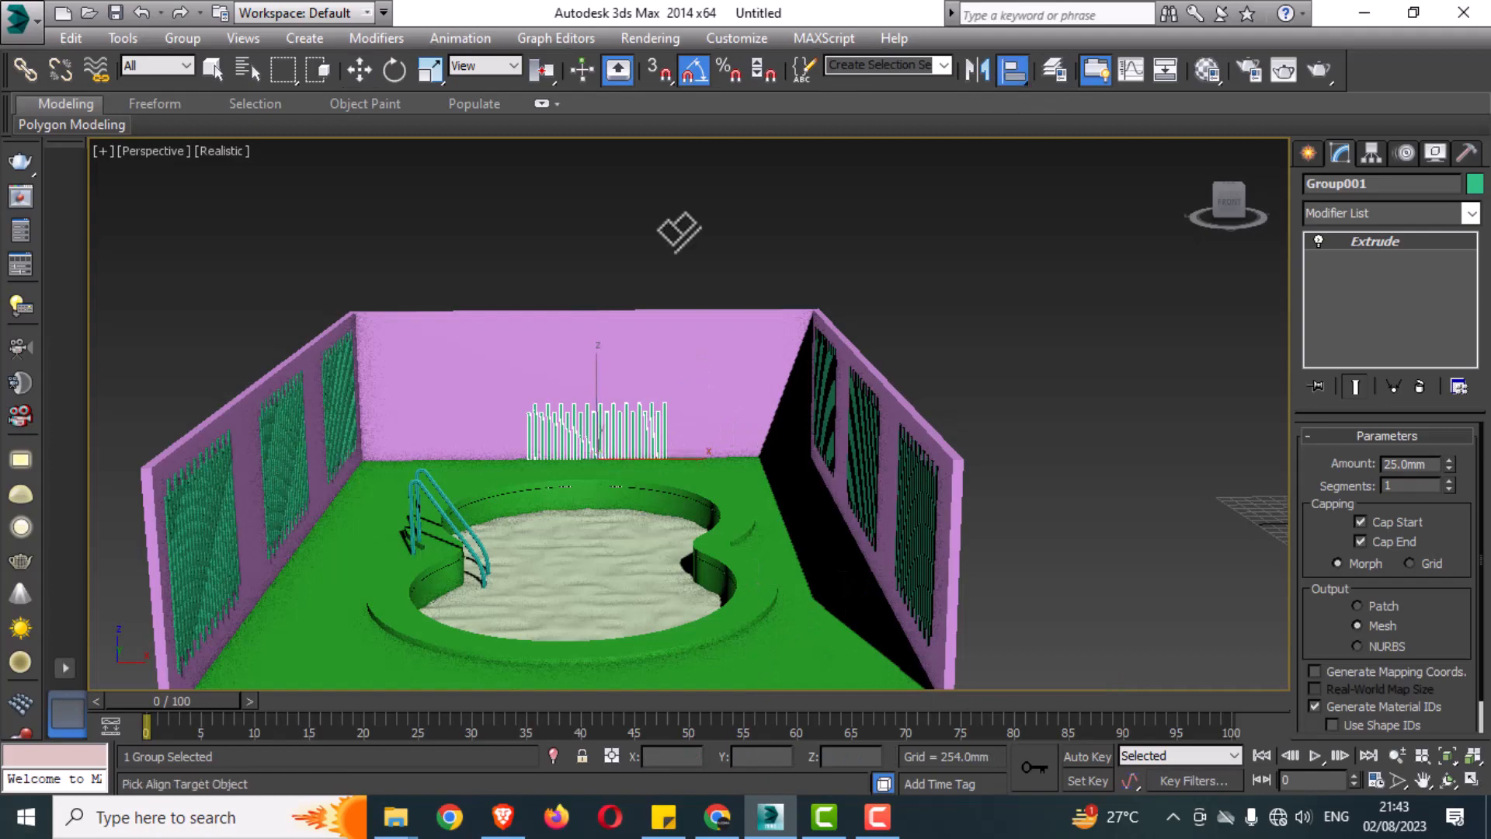
pyautogui.click(335, 439)
pyautogui.click(958, 633)
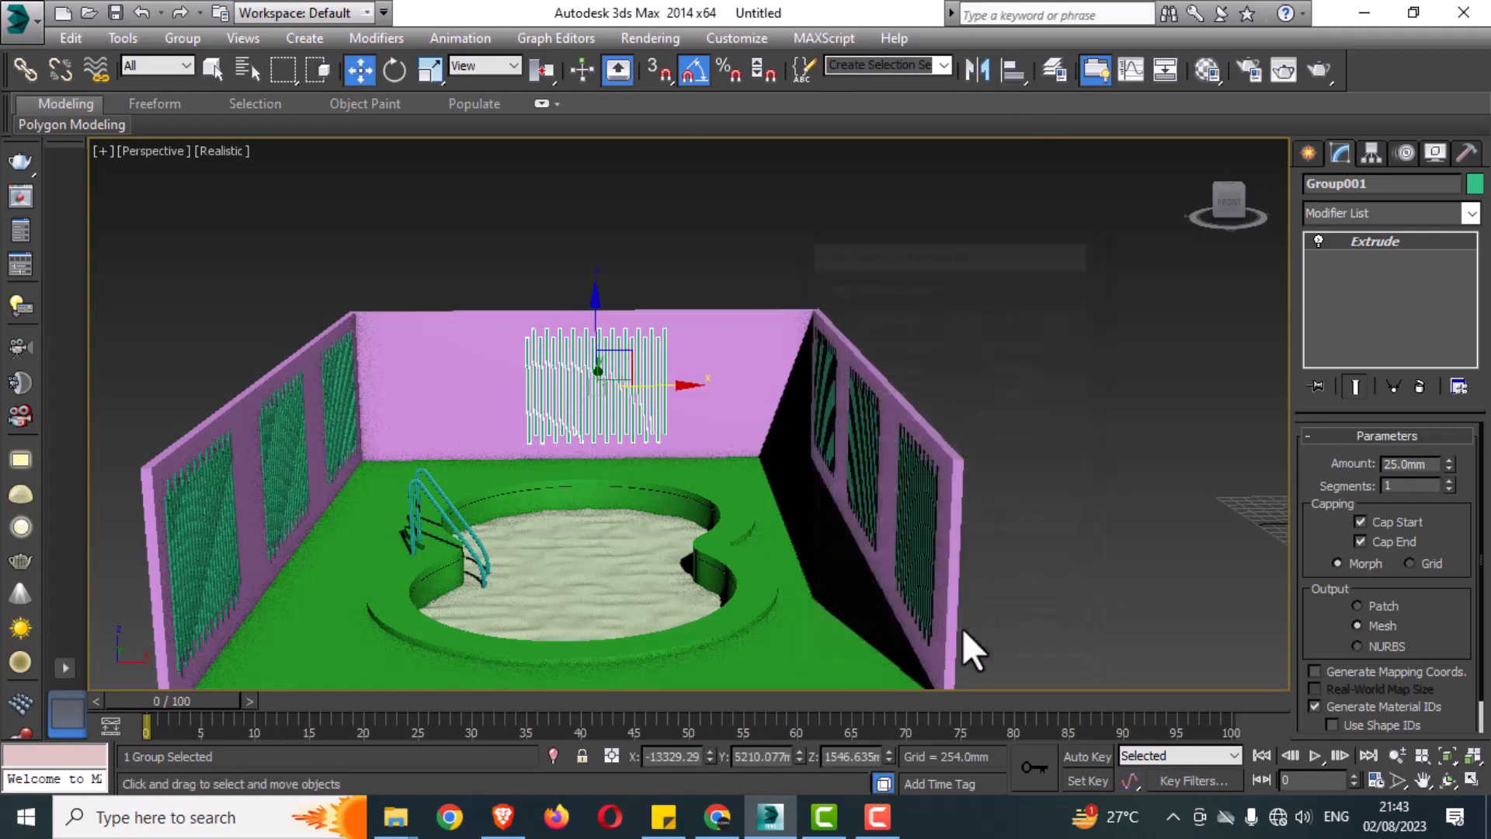
pyautogui.keyDown('alt'); pyautogui.moveTo(962, 628); pyautogui.dragTo(982, 578, button='middle'); pyautogui.keyUp('alt')
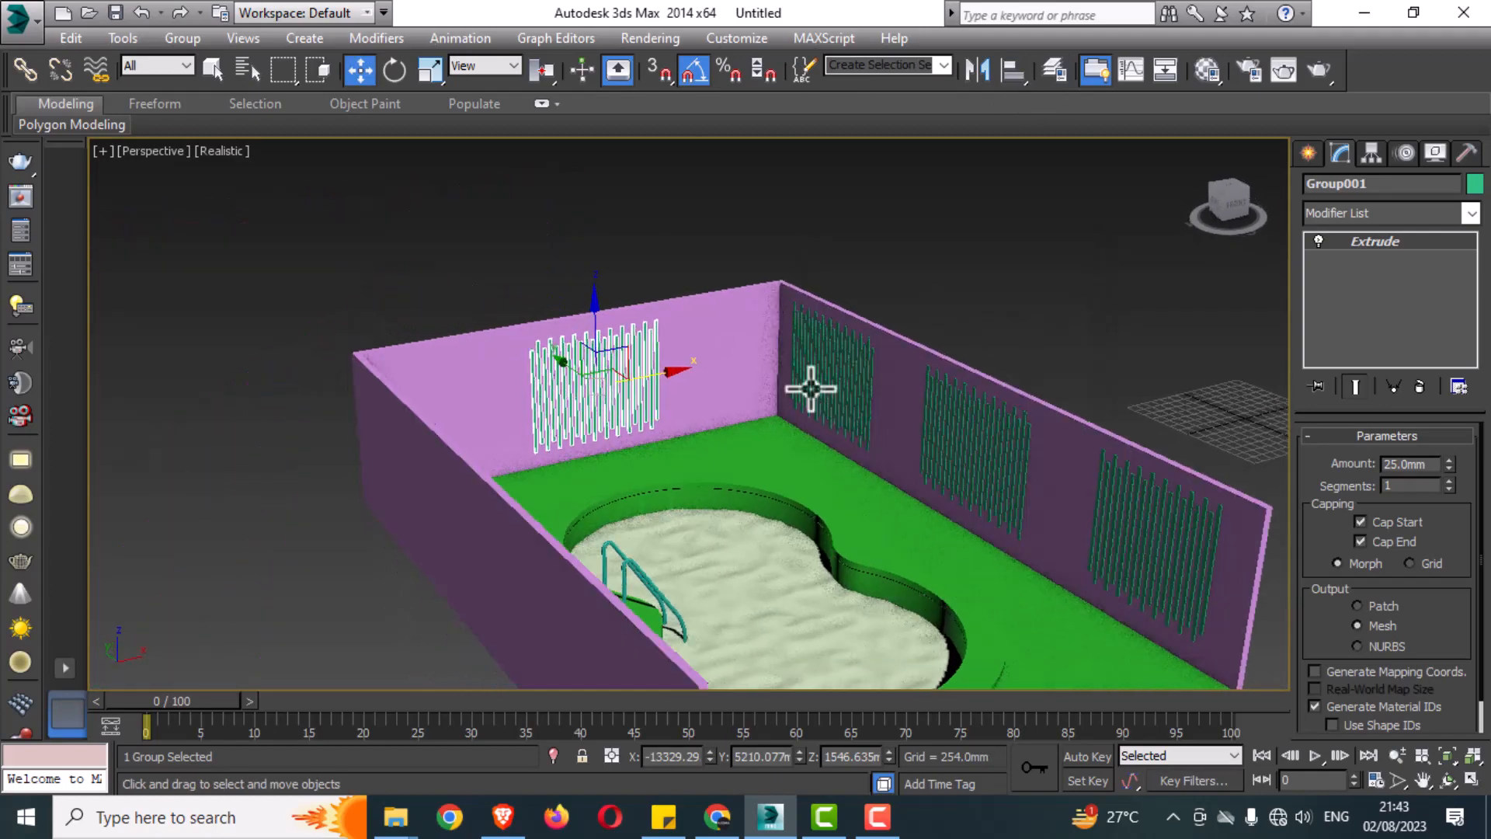
pyautogui.click(738, 237)
pyautogui.scroll(5, 659, 413)
pyautogui.scroll(-5, 659, 412)
pyautogui.keyDown('alt'); pyautogui.moveTo(860, 526); pyautogui.dragTo(735, 501, button='middle'); pyautogui.keyUp('alt')
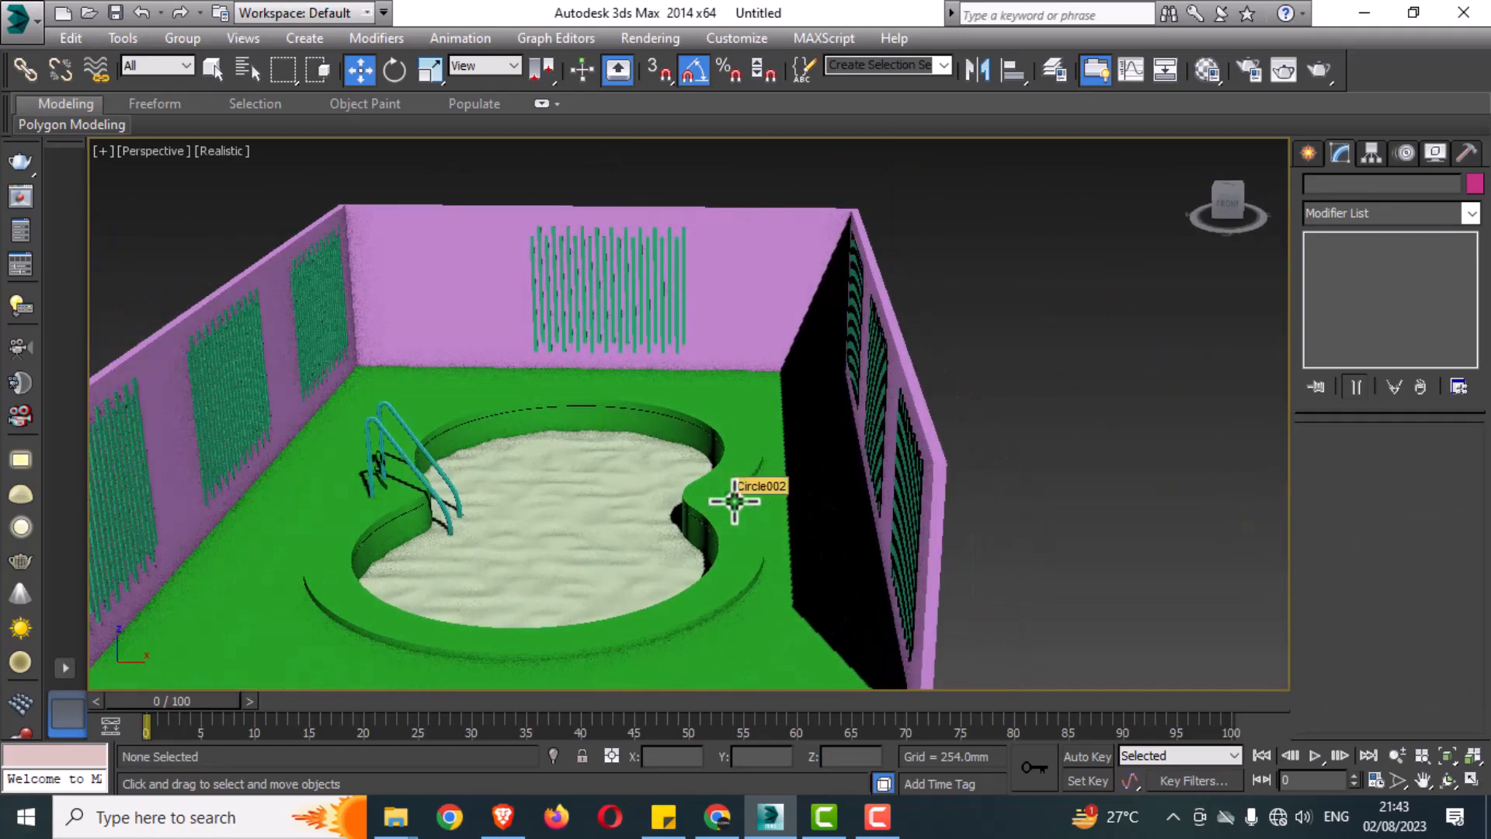
# Draw a V-Ray plane light over the handrail side in the Top view, half-length about 4785 mm and half-width about 7579 mm
pyautogui.hotkey('alt', 'w')
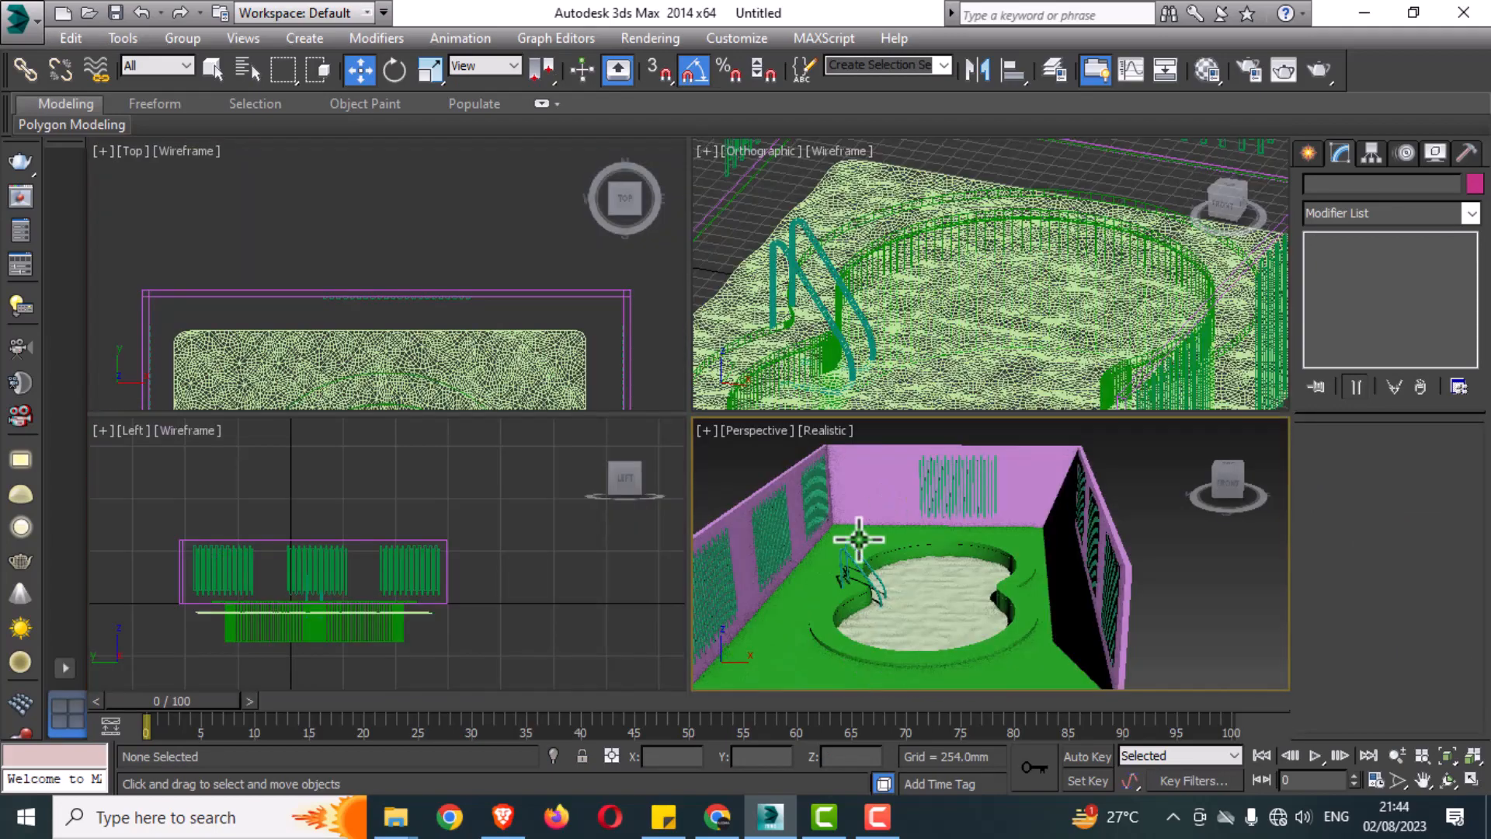
pyautogui.click(439, 286)
pyautogui.hotkey('alt', 'w')
pyautogui.scroll(-8, 439, 286)
pyautogui.moveTo(507, 408); pyautogui.dragTo(792, 331, button='middle')
pyautogui.click(1302, 154)
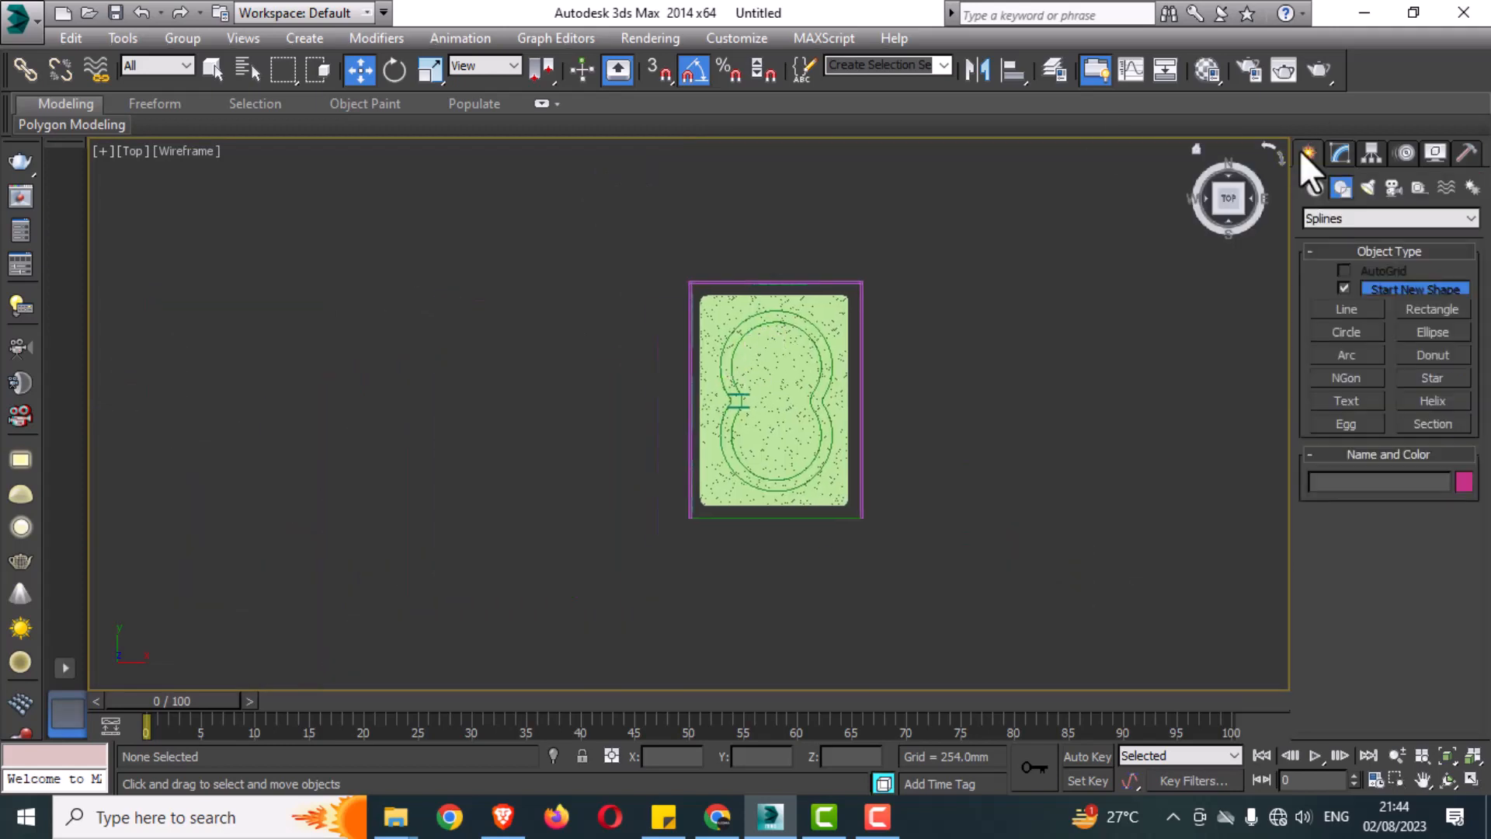
pyautogui.click(1368, 187)
pyautogui.click(1394, 220)
pyautogui.click(1363, 268)
pyautogui.click(1349, 292)
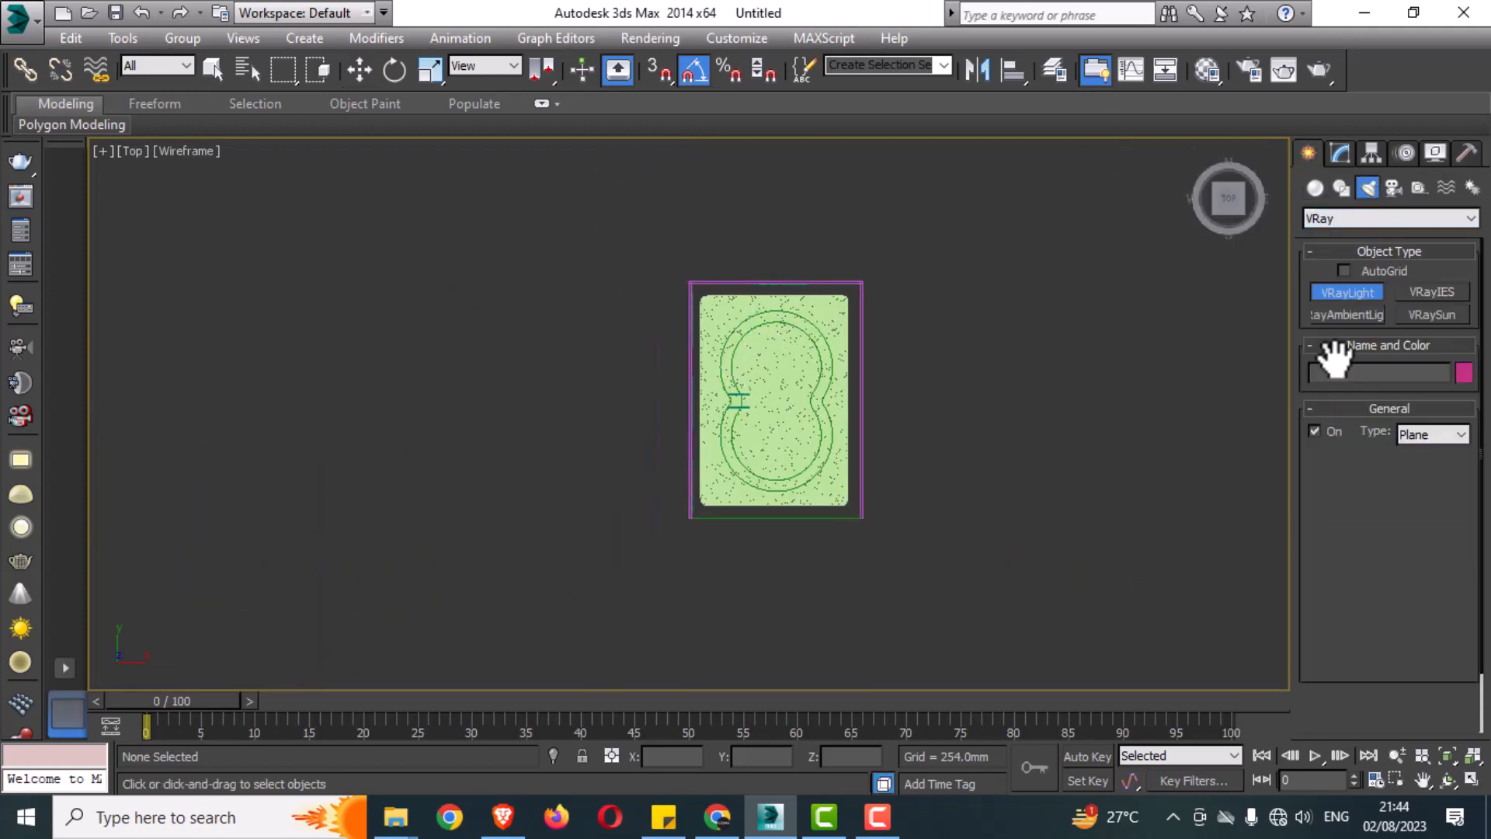
pyautogui.moveTo(613, 259); pyautogui.dragTo(790, 538)
pyautogui.press('w')
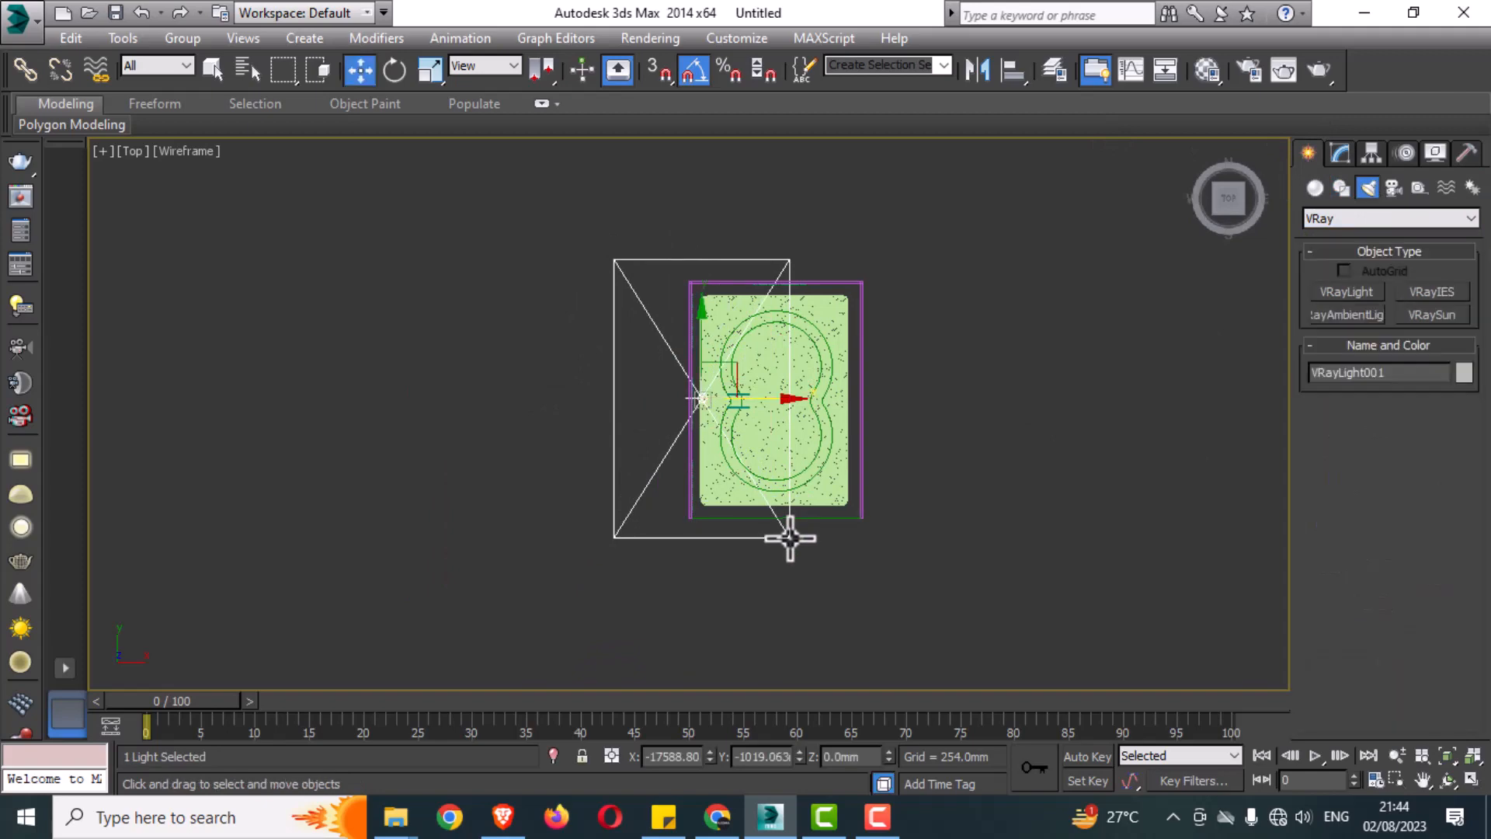
# In the Left view, place the light above the walls at about Z 8013 mm, tilted towards the pool, and set its multiplier to 5
pyautogui.hotkey('alt', 'w')
pyautogui.moveTo(406, 566); pyautogui.dragTo(464, 564, button='middle')
pyautogui.hotkey('alt', 'w')
pyautogui.moveTo(650, 404); pyautogui.dragTo(665, 159)
pyautogui.moveTo(651, 364); pyautogui.dragTo(680, 428, button='middle')
pyautogui.press('e')
pyautogui.moveTo(620, 266); pyautogui.dragTo(520, 235)
pyautogui.hotkey('ctrl', 'z')
pyautogui.press('w')
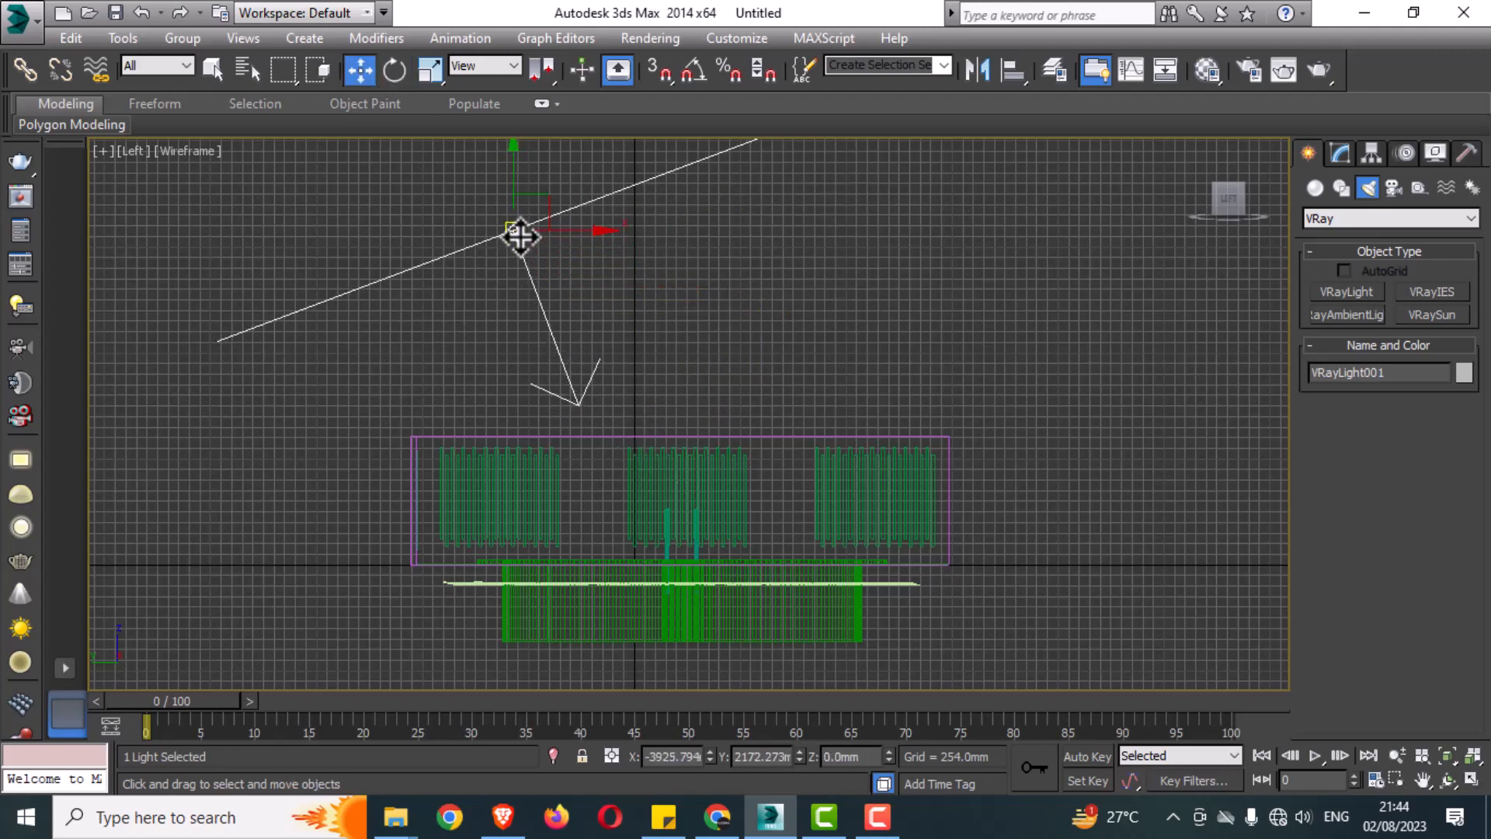
pyautogui.click(1351, 153)
pyautogui.doubleClick(1422, 576)
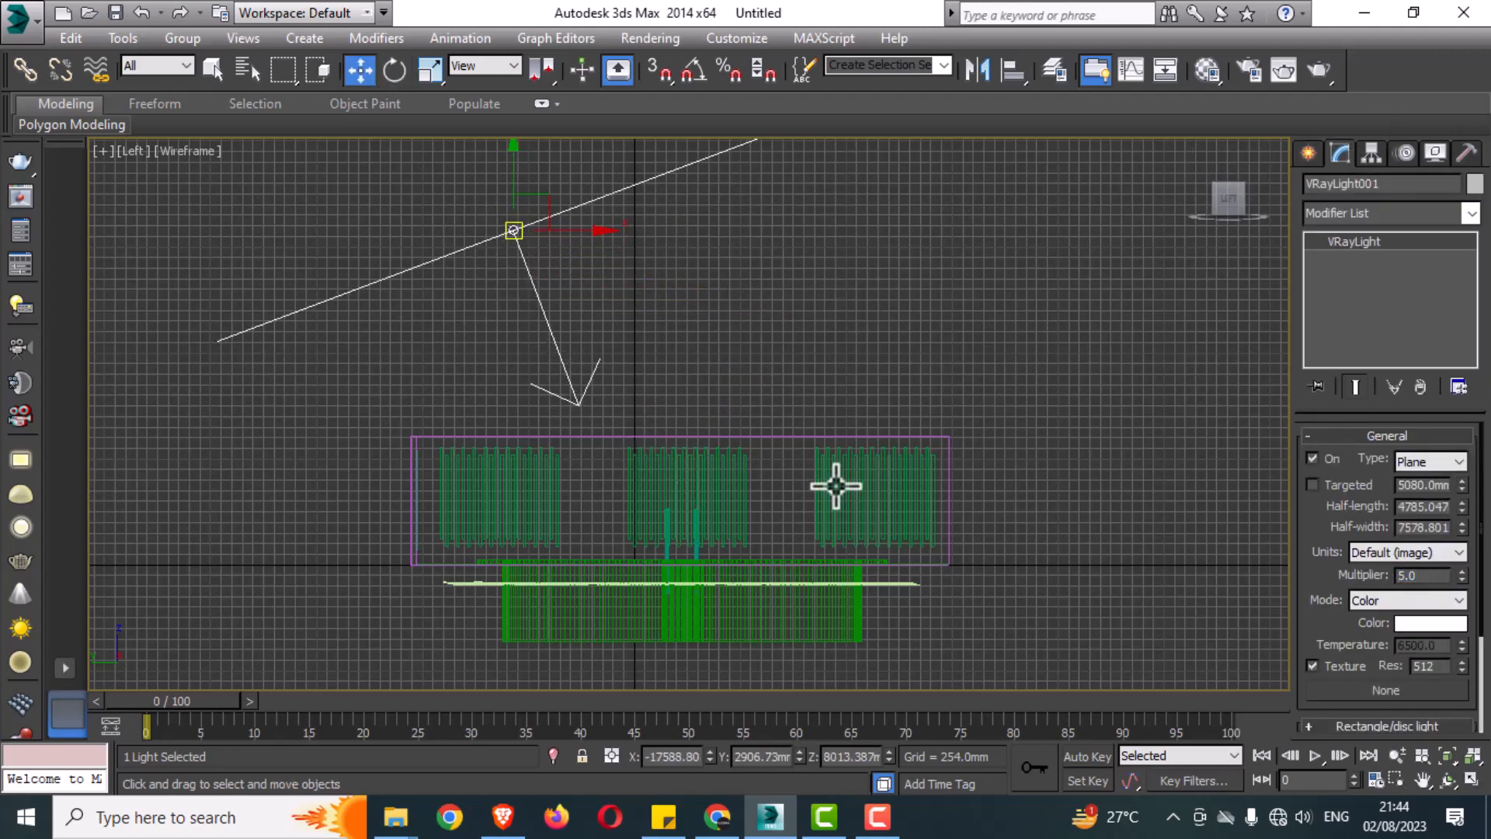
# Switch the Perspective viewport from Realistic to Shaded display and check the pool, slat panels and light
pyautogui.hotkey('alt', 'w')
pyautogui.middleClick(838, 519)
pyautogui.hotkey('alt', 'w')
pyautogui.keyDown('alt'); pyautogui.moveTo(838, 519); pyautogui.dragTo(705, 518, button='middle'); pyautogui.keyUp('alt')
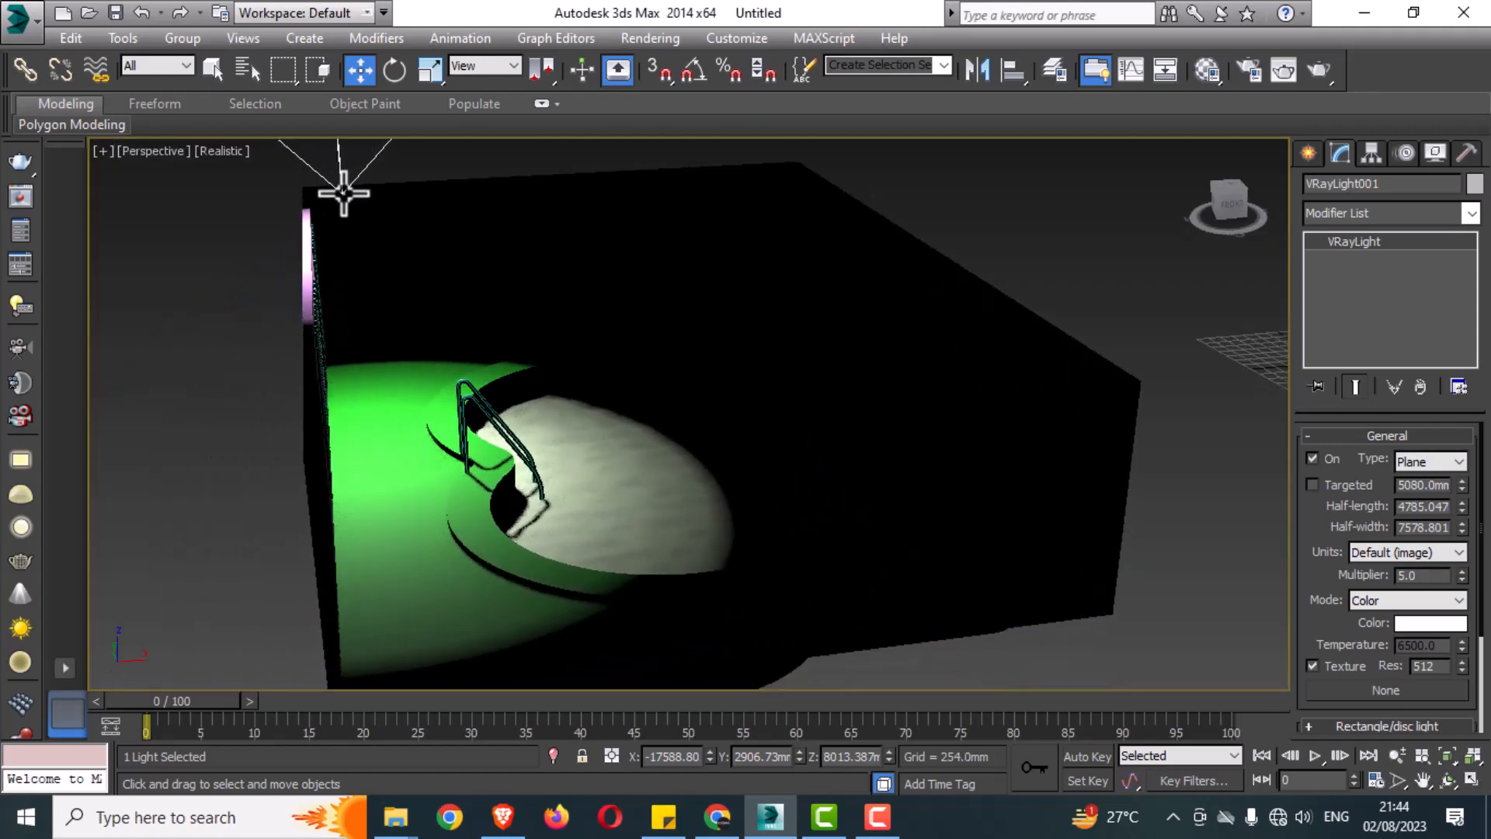
pyautogui.click(222, 152)
pyautogui.click(278, 199)
pyautogui.moveTo(606, 474)
pyautogui.keyDown('alt'); pyautogui.mouseDown(button='middle')
pyautogui.moveTo(713, 476)
pyautogui.moveTo(772, 393)
pyautogui.moveTo(877, 400)
pyautogui.mouseUp(button='middle'); pyautogui.keyUp('alt')
pyautogui.moveTo(746, 412)
pyautogui.keyDown('alt'); pyautogui.mouseDown(button='middle')
pyautogui.moveTo(776, 368)
pyautogui.moveTo(882, 466)
pyautogui.mouseUp(button='middle'); pyautogui.keyUp('alt')
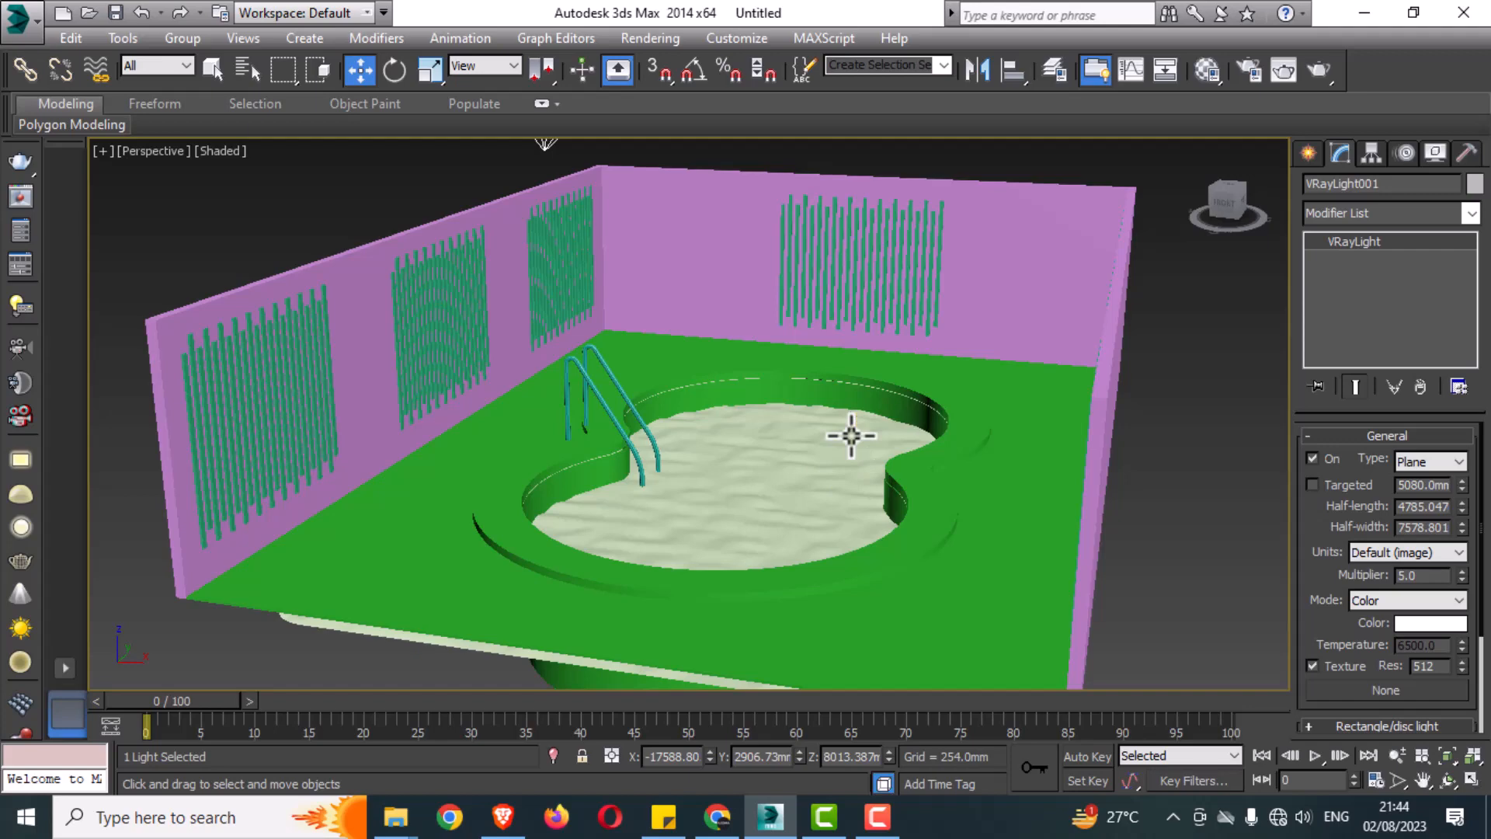
pyautogui.scroll(-3, 856, 441)
pyautogui.moveTo(865, 422)
pyautogui.keyDown('alt'); pyautogui.mouseDown(button='middle')
pyautogui.moveTo(885, 340)
pyautogui.moveTo(766, 459)
pyautogui.moveTo(859, 418)
pyautogui.mouseUp(button='middle'); pyautogui.keyUp('alt')
# Place a targeted V-Ray physical camera outside the enclosure's open side in the Top view, aimed at the pool with a target distance of about 4191 mm
pyautogui.hotkey('alt', 'w')
pyautogui.middleClick(393, 383)
pyautogui.hotkey('alt', 'w')
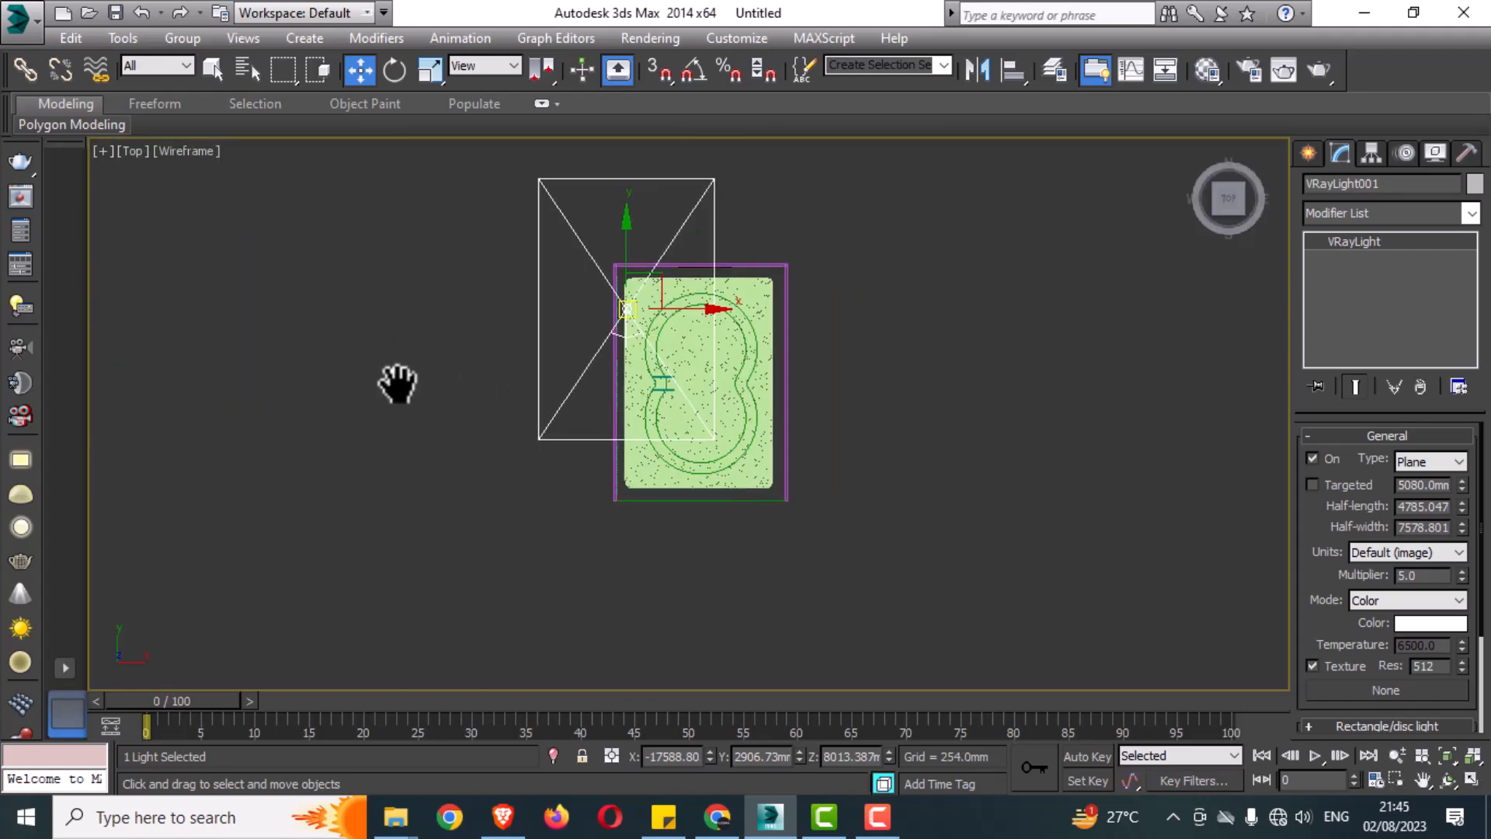
pyautogui.click(1308, 153)
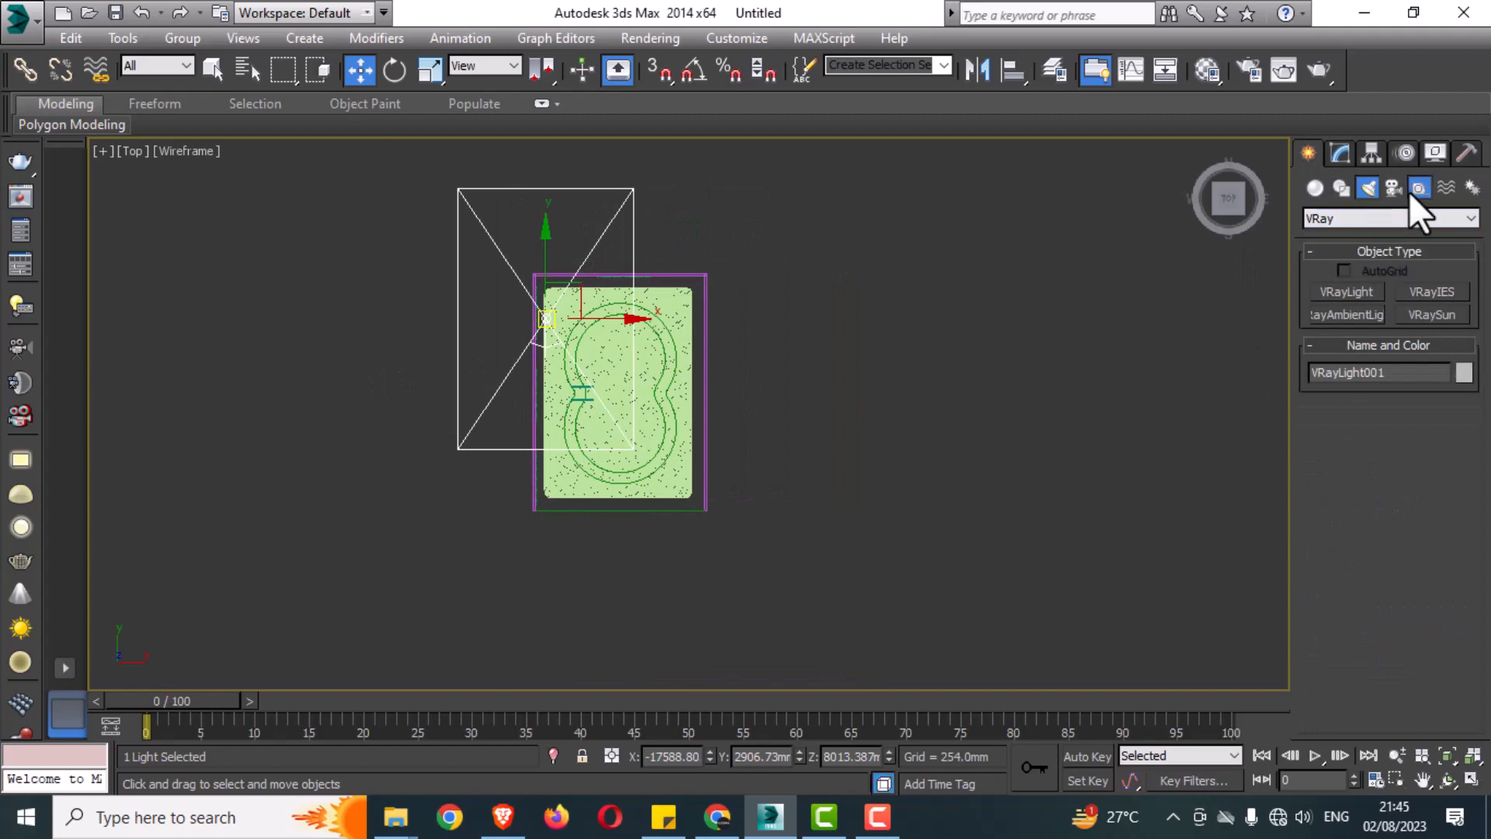
pyautogui.click(1393, 187)
pyautogui.click(1373, 252)
pyautogui.click(1433, 292)
pyautogui.scroll(3, 603, 550)
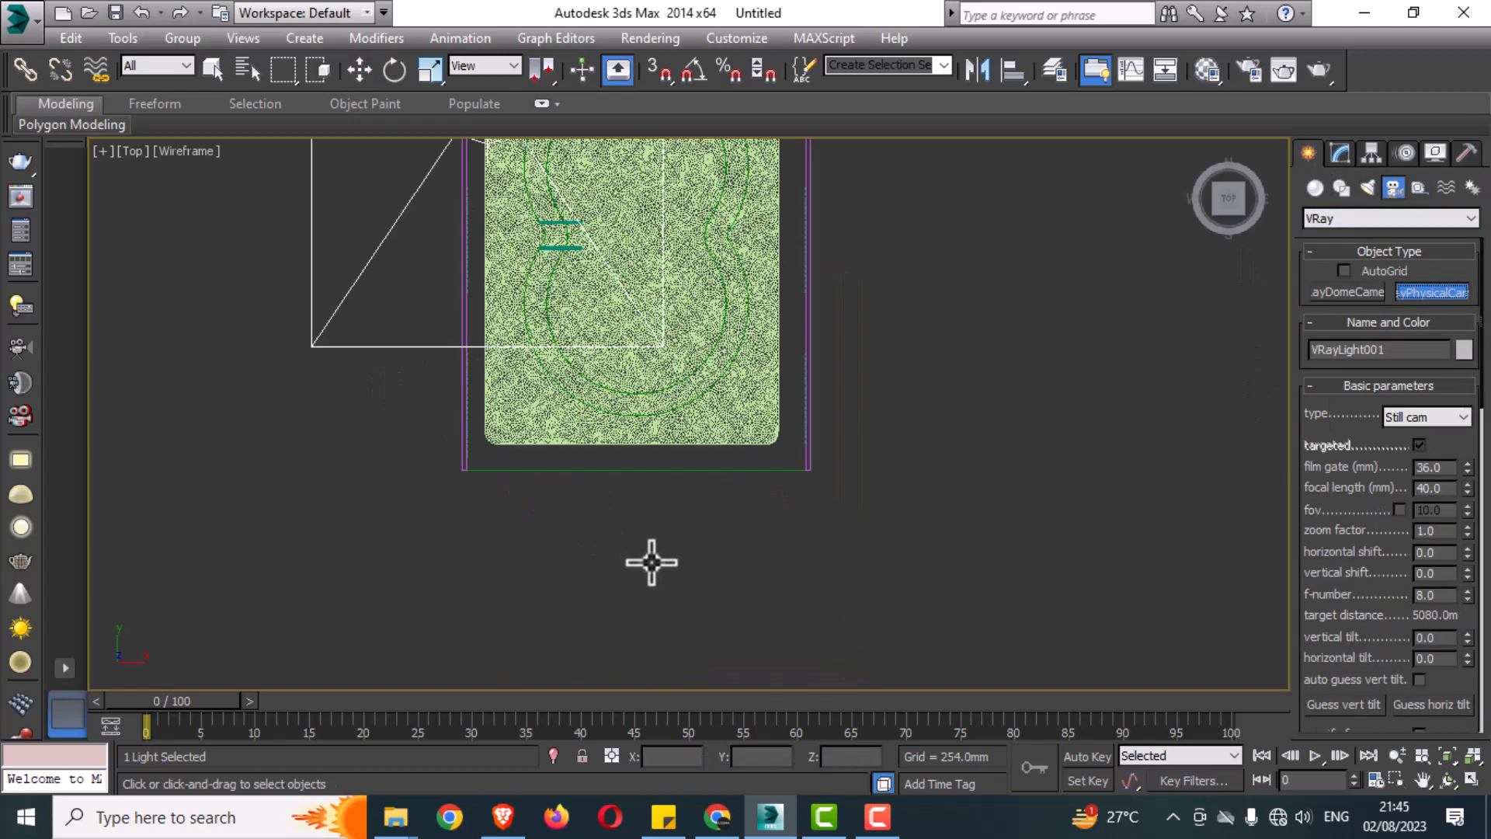
pyautogui.moveTo(649, 559); pyautogui.dragTo(643, 345)
pyautogui.hotkey('ctrl', 'z')
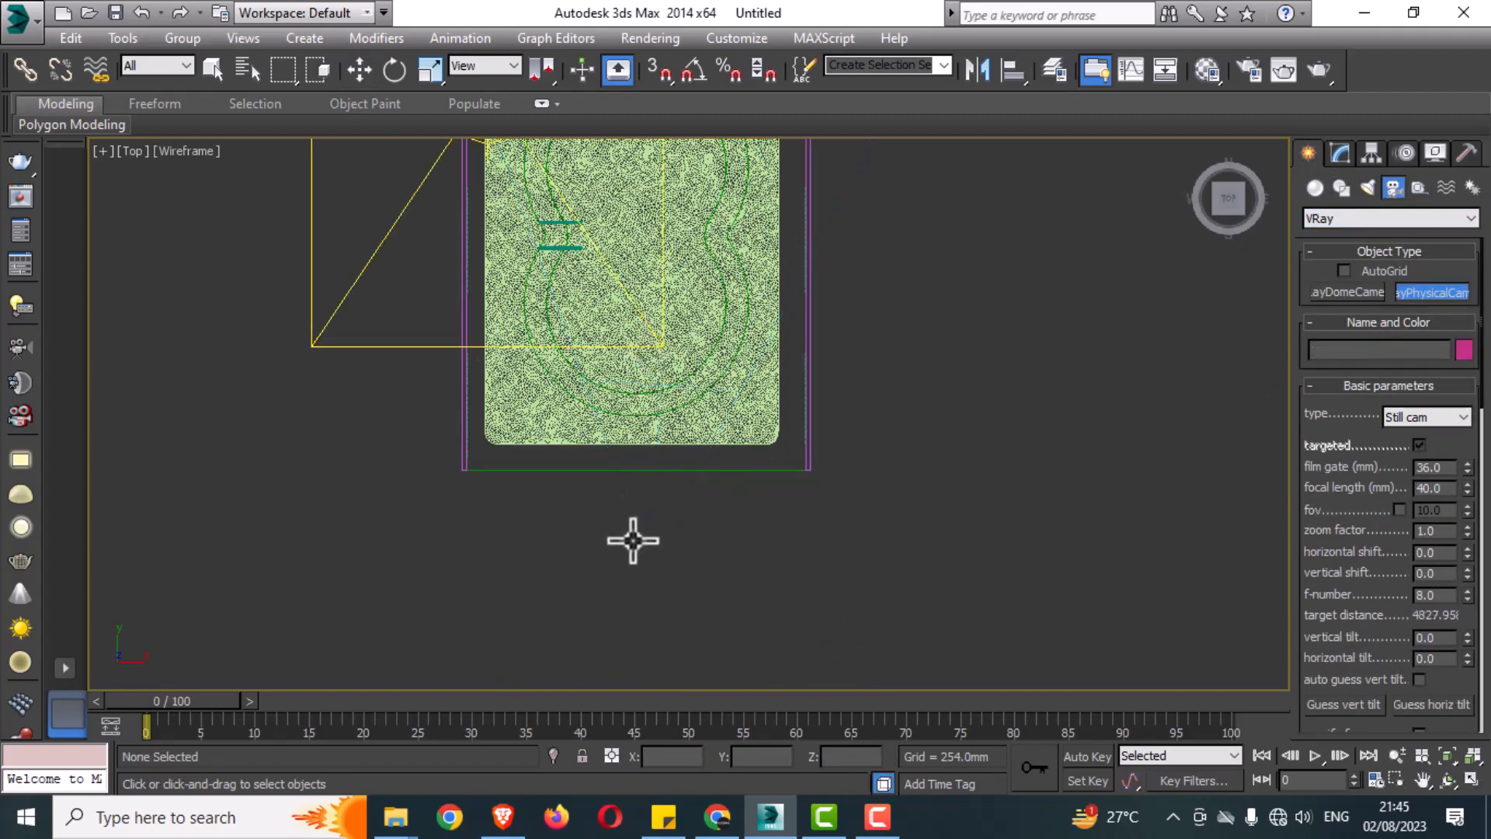
pyautogui.moveTo(633, 539); pyautogui.dragTo(633, 386)
pyautogui.press('w')
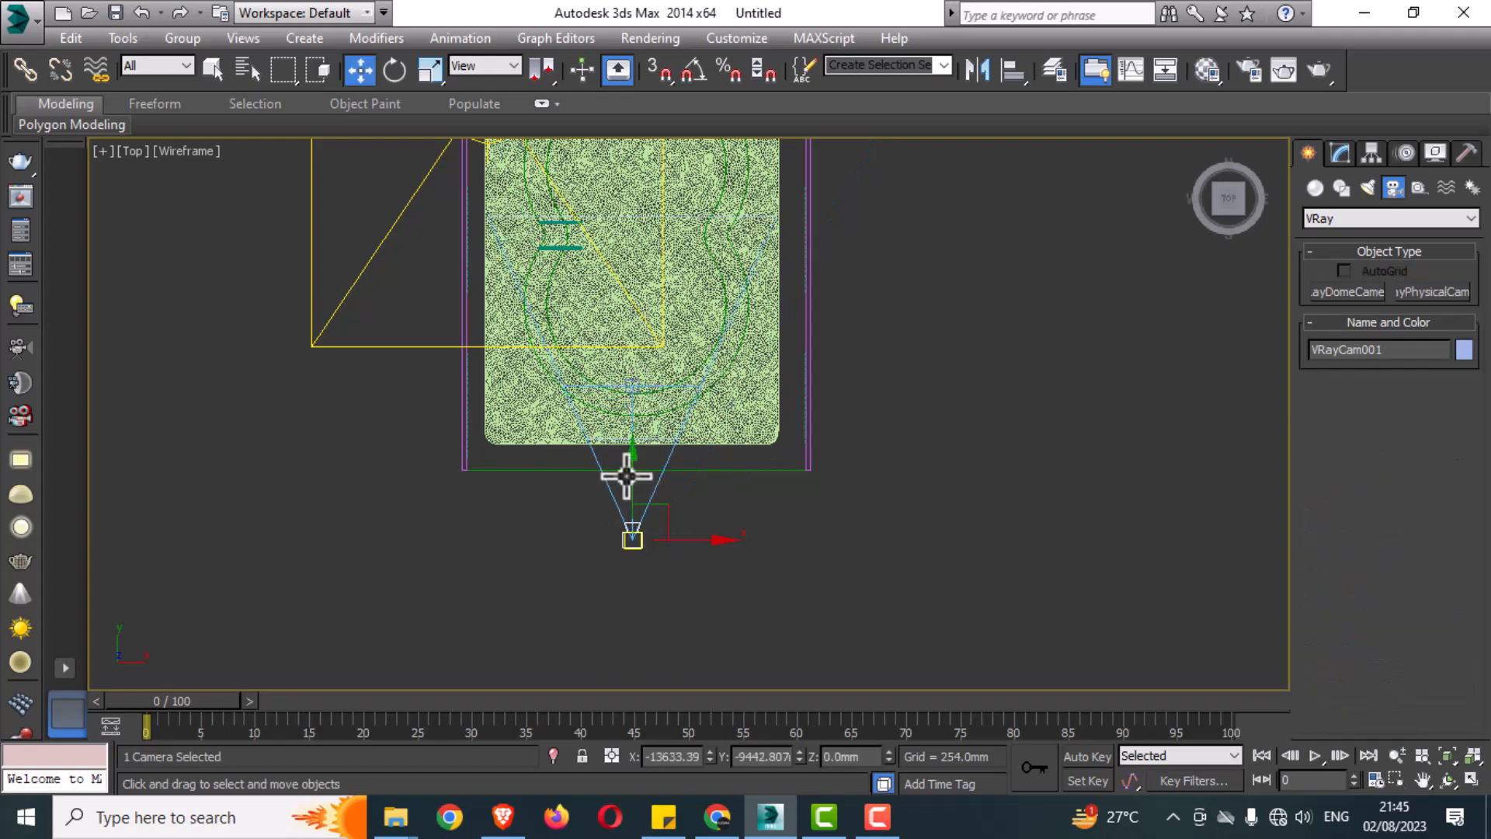
# Raise the camera together with its target in the Left view to a height of about 1473 mm
pyautogui.scroll(-2, 639, 384)
pyautogui.hotkey('alt', 'w')
pyautogui.click(376, 652)
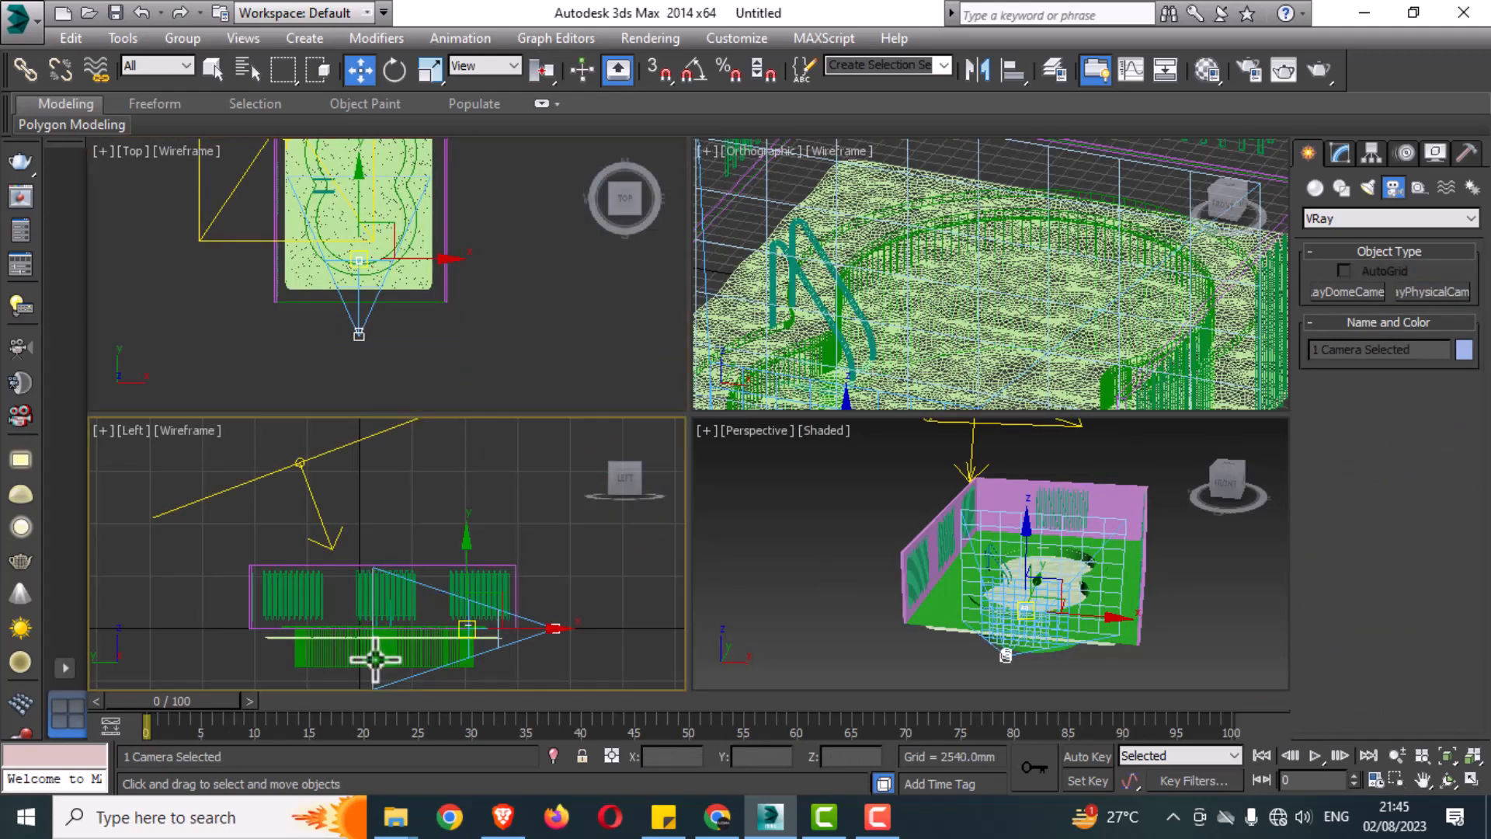
pyautogui.hotkey('alt', 'w')
pyautogui.moveTo(830, 536); pyautogui.dragTo(868, 462)
# Show the scene through the V-Ray camera in the maximized Perspective viewport and clear the selection
pyautogui.hotkey('alt', 'w')
pyautogui.rightClick(1030, 518)
pyautogui.hotkey('alt', 'w')
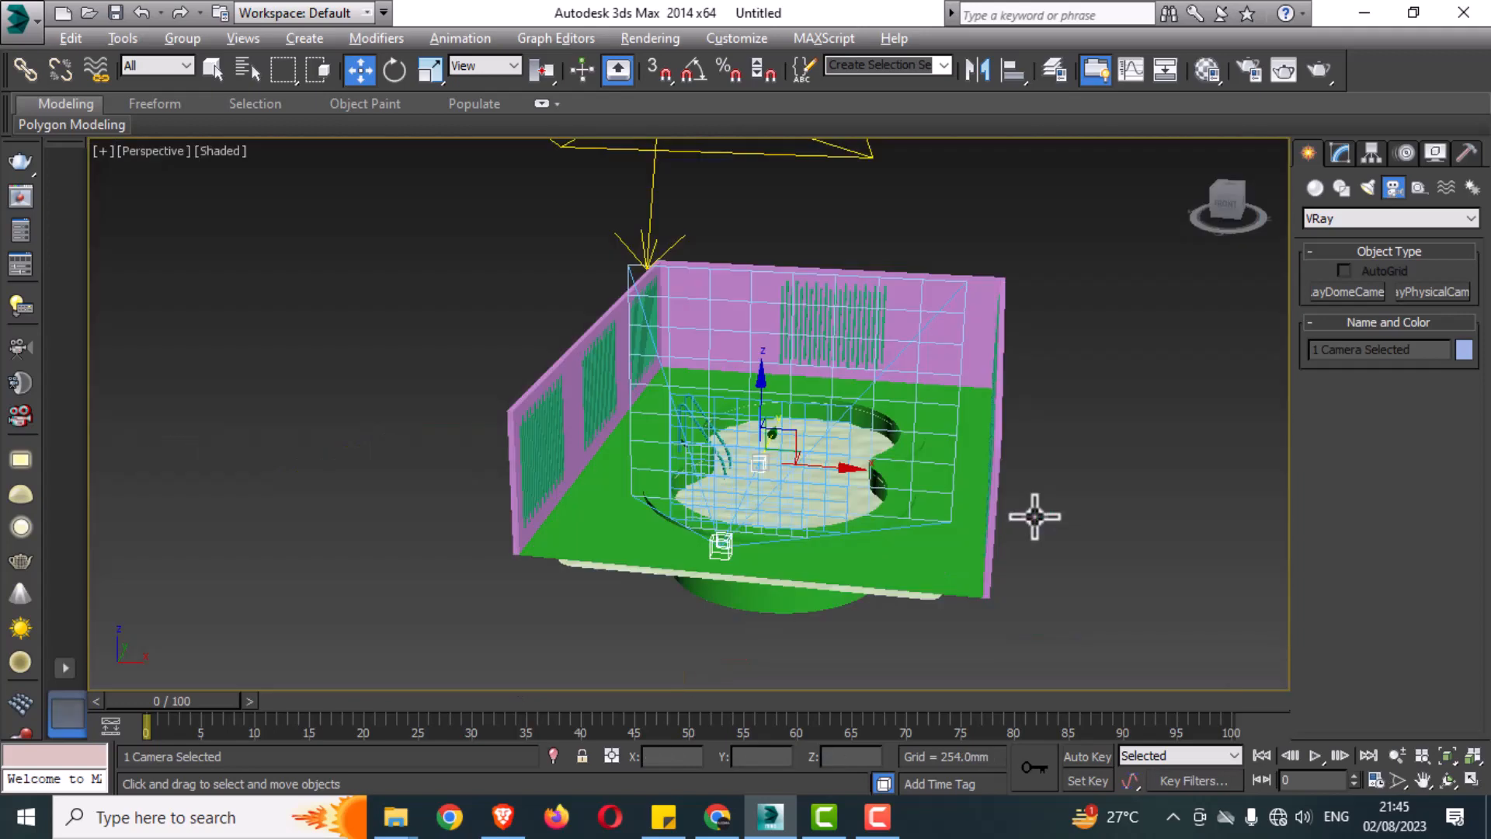
pyautogui.press('c')
pyautogui.click(734, 260)
# Select the camera of the current view and set its focal length to 24 mm
pyautogui.click(134, 155)
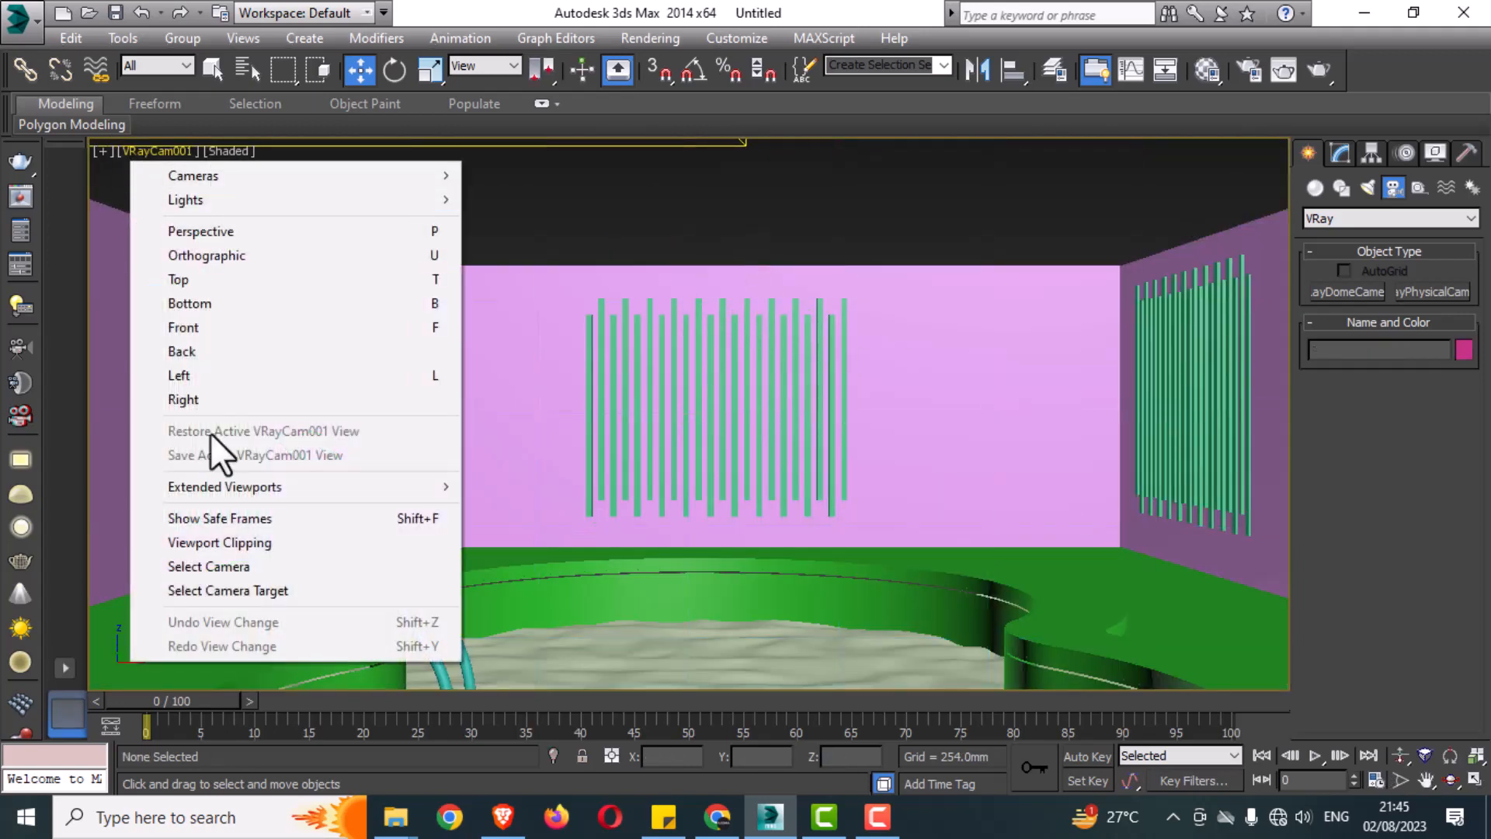
pyautogui.click(208, 566)
pyautogui.click(1346, 154)
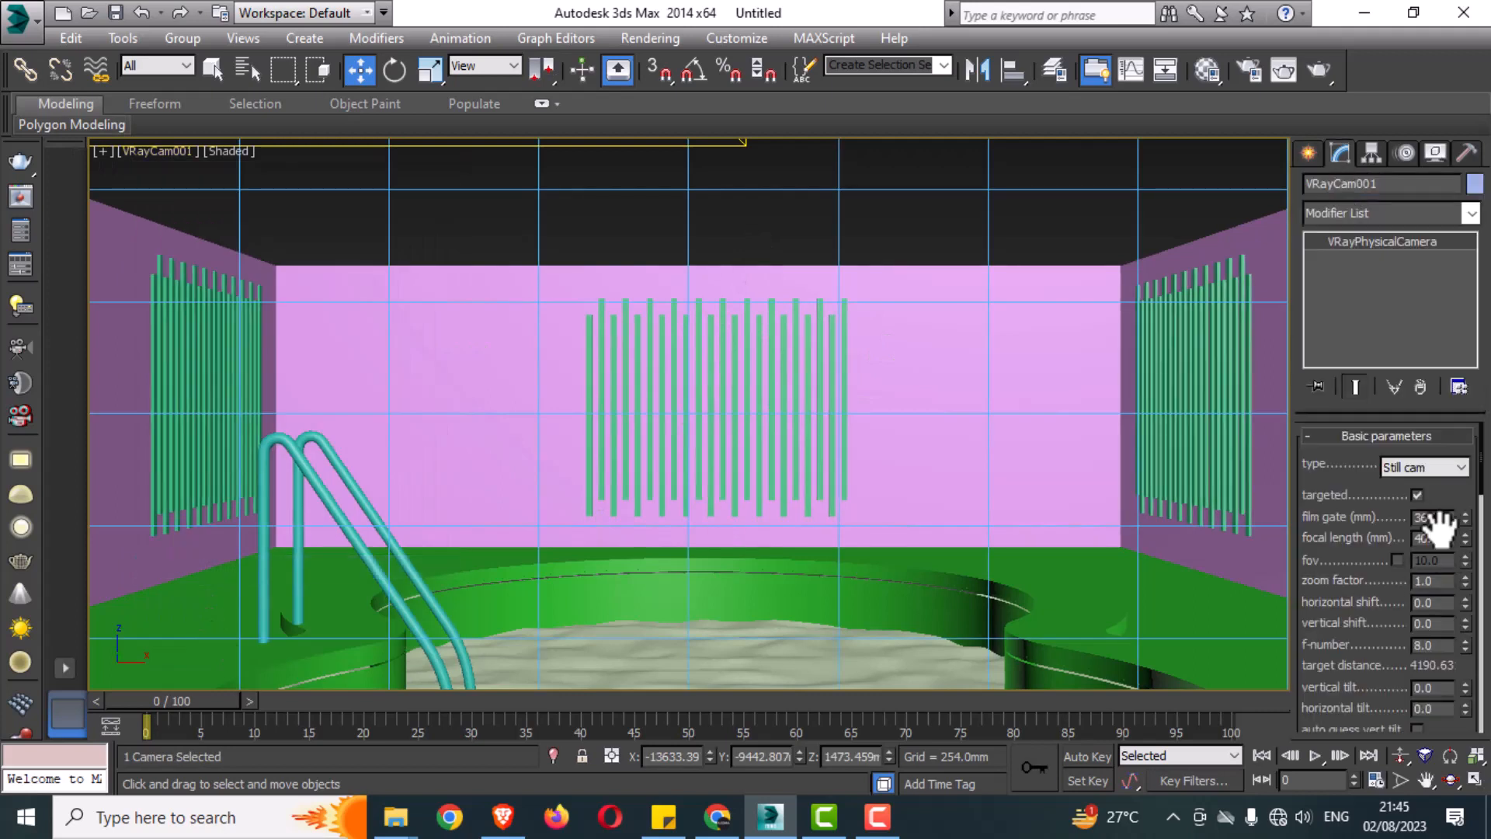
pyautogui.click(1409, 546)
pyautogui.write('24')
pyautogui.press('Return')
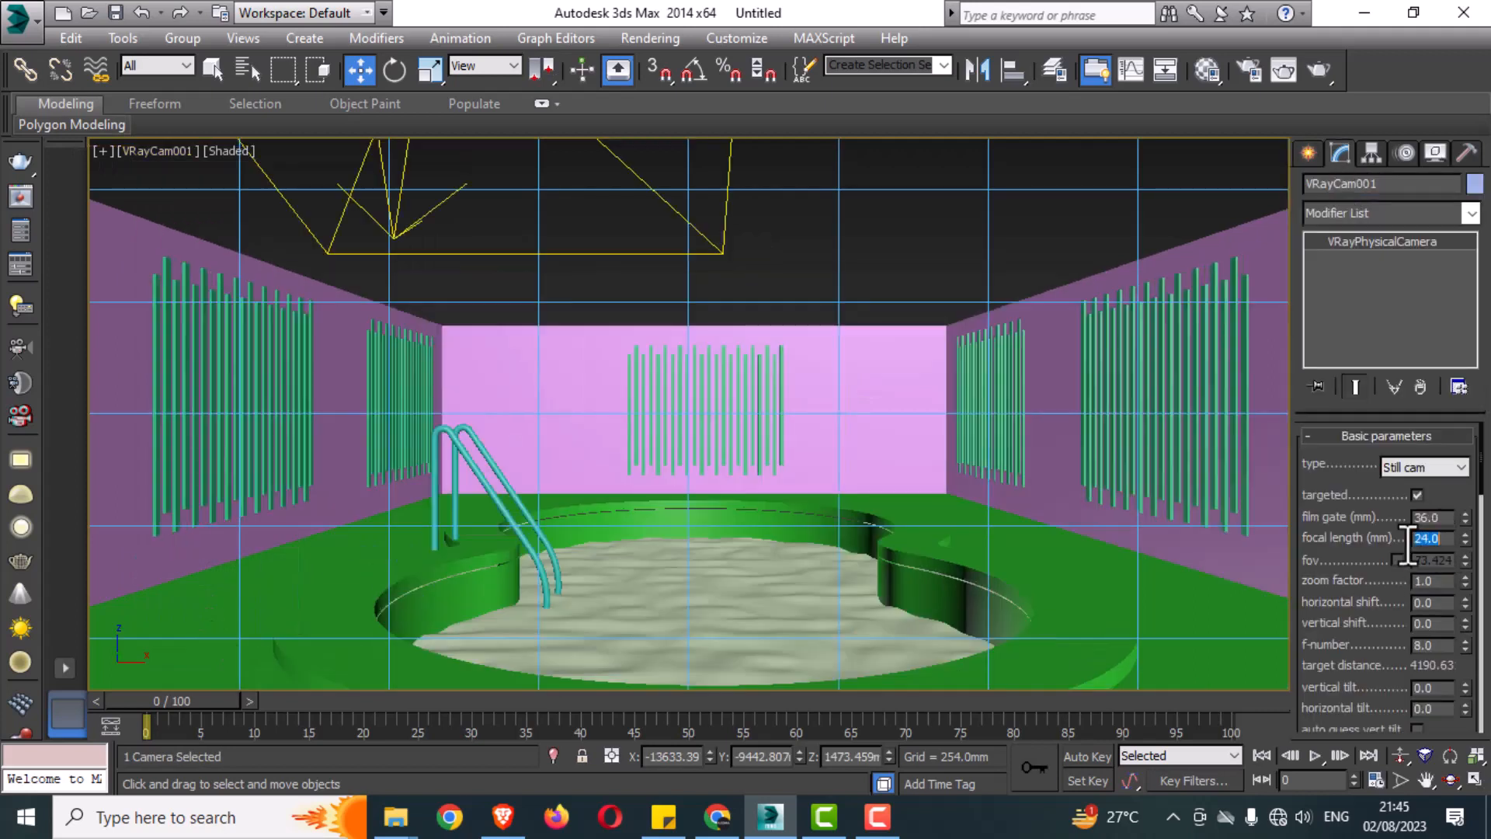
pyautogui.click(739, 208)
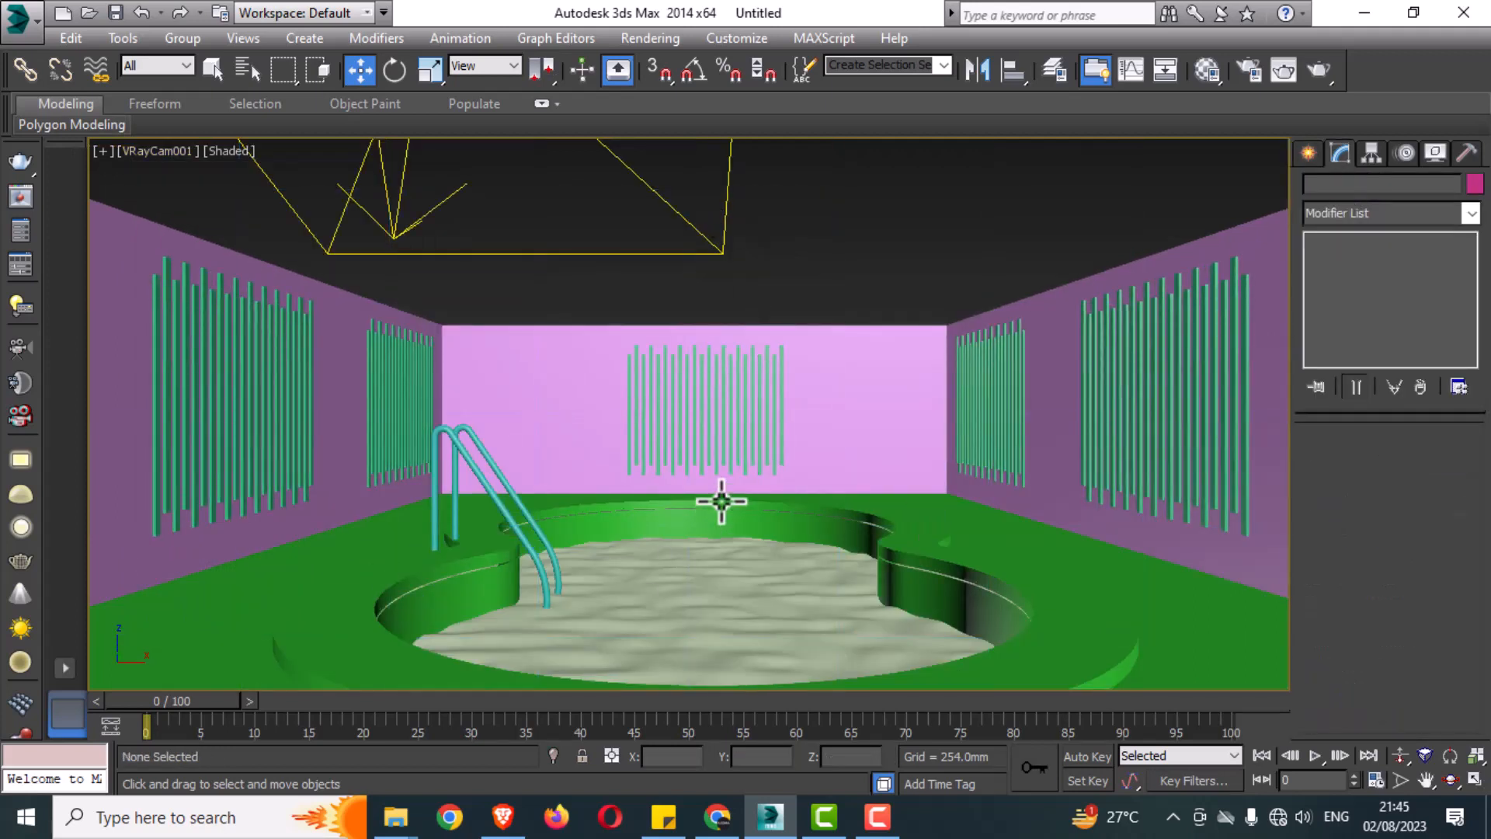
# Start a quick render of the camera view, and load the V-Ray Adv 3.60.03 render preset stored on the Desktop with all its categories
pyautogui.hotkey('shift', 'q')
pyautogui.click(995, 92)
pyautogui.click(1243, 73)
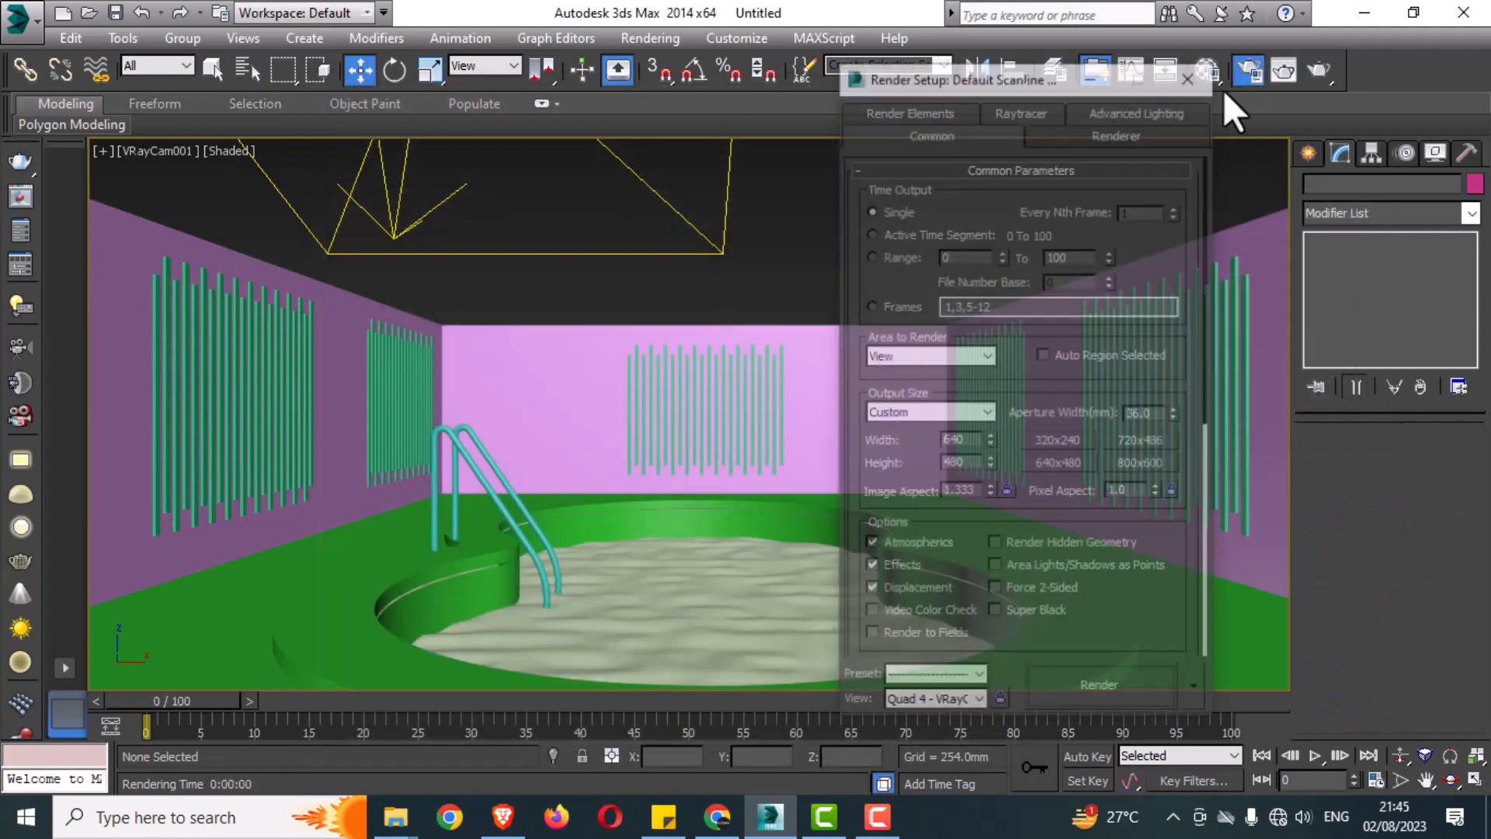
pyautogui.click(999, 168)
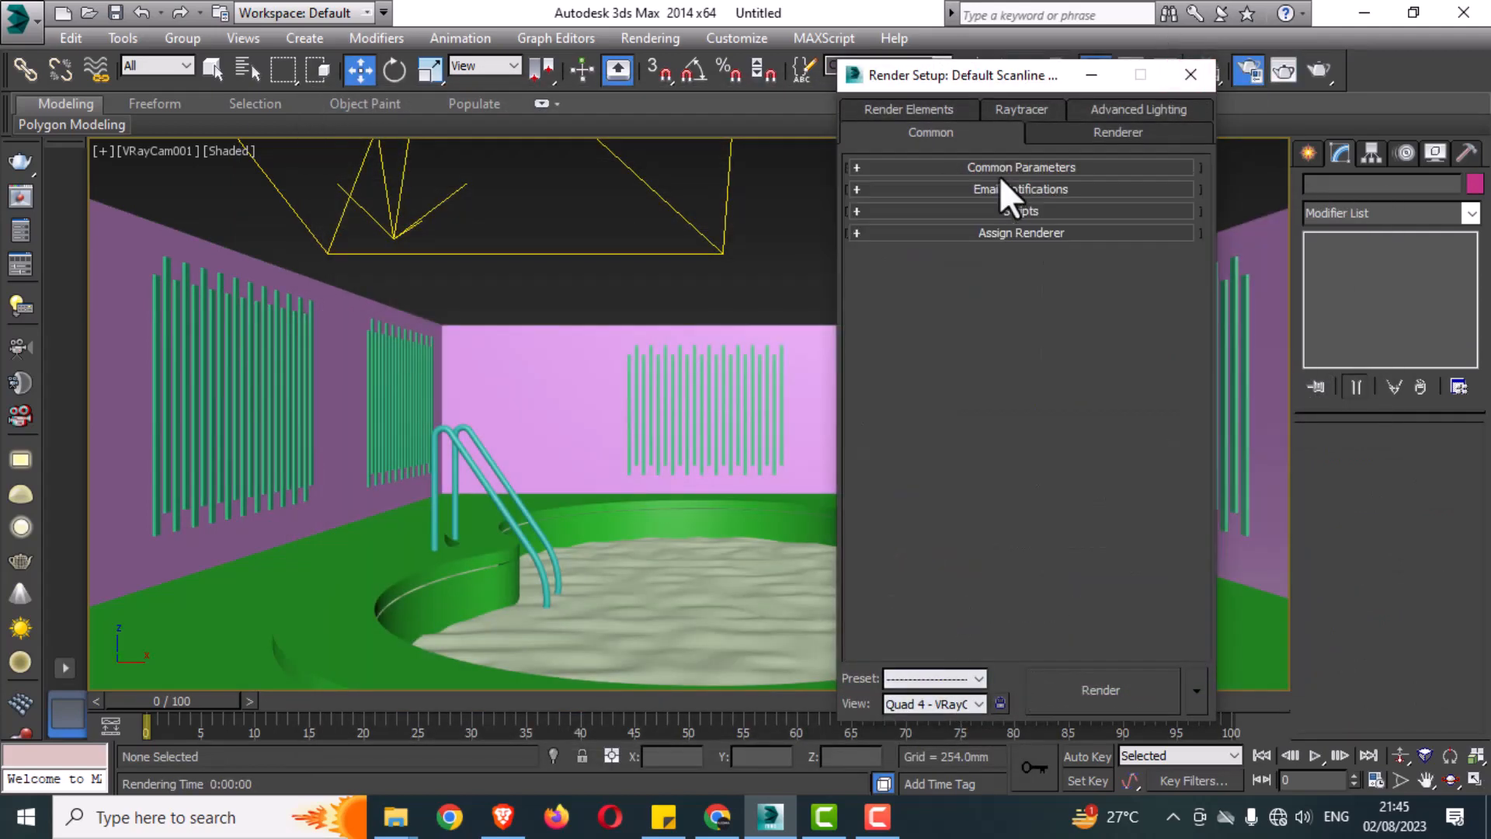
pyautogui.click(968, 673)
pyautogui.click(932, 646)
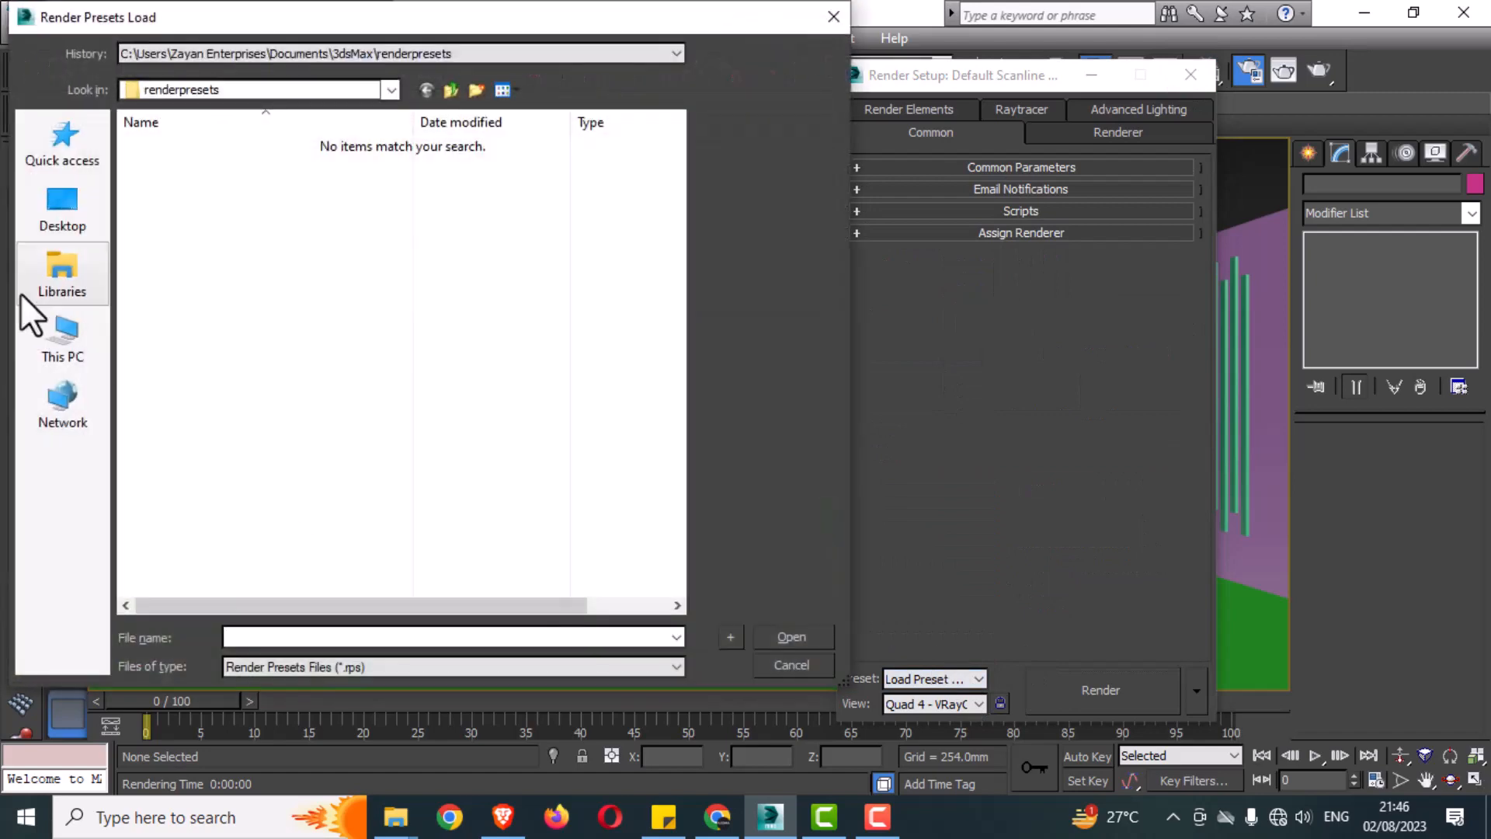
pyautogui.click(63, 208)
pyautogui.doubleClick(463, 382)
pyautogui.doubleClick(167, 190)
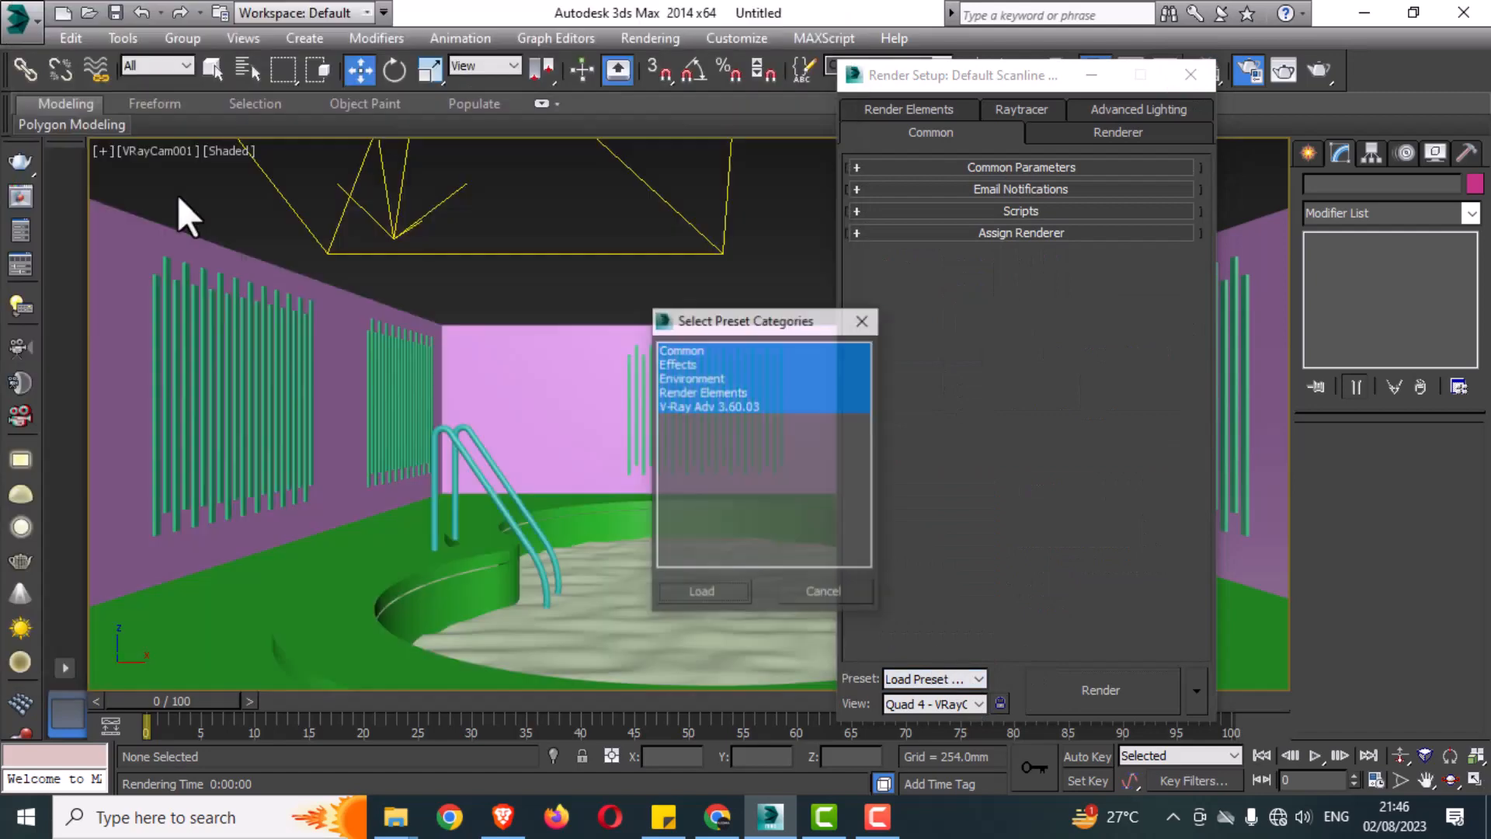
pyautogui.click(705, 591)
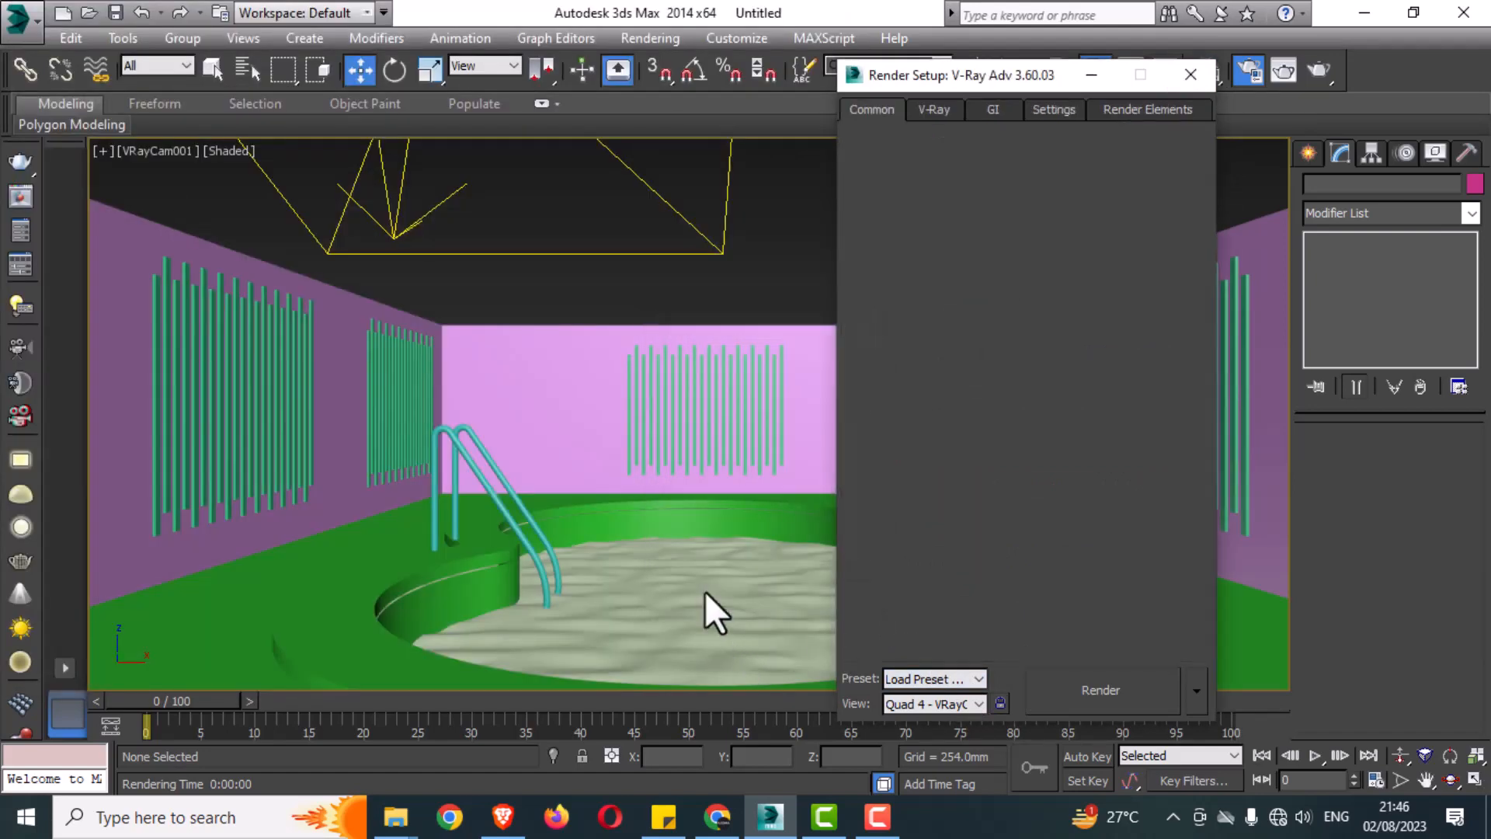
# Test-render the camera view with the loaded preset, stop the rendering, and close the frame buffer and render settings
pyautogui.click(1105, 687)
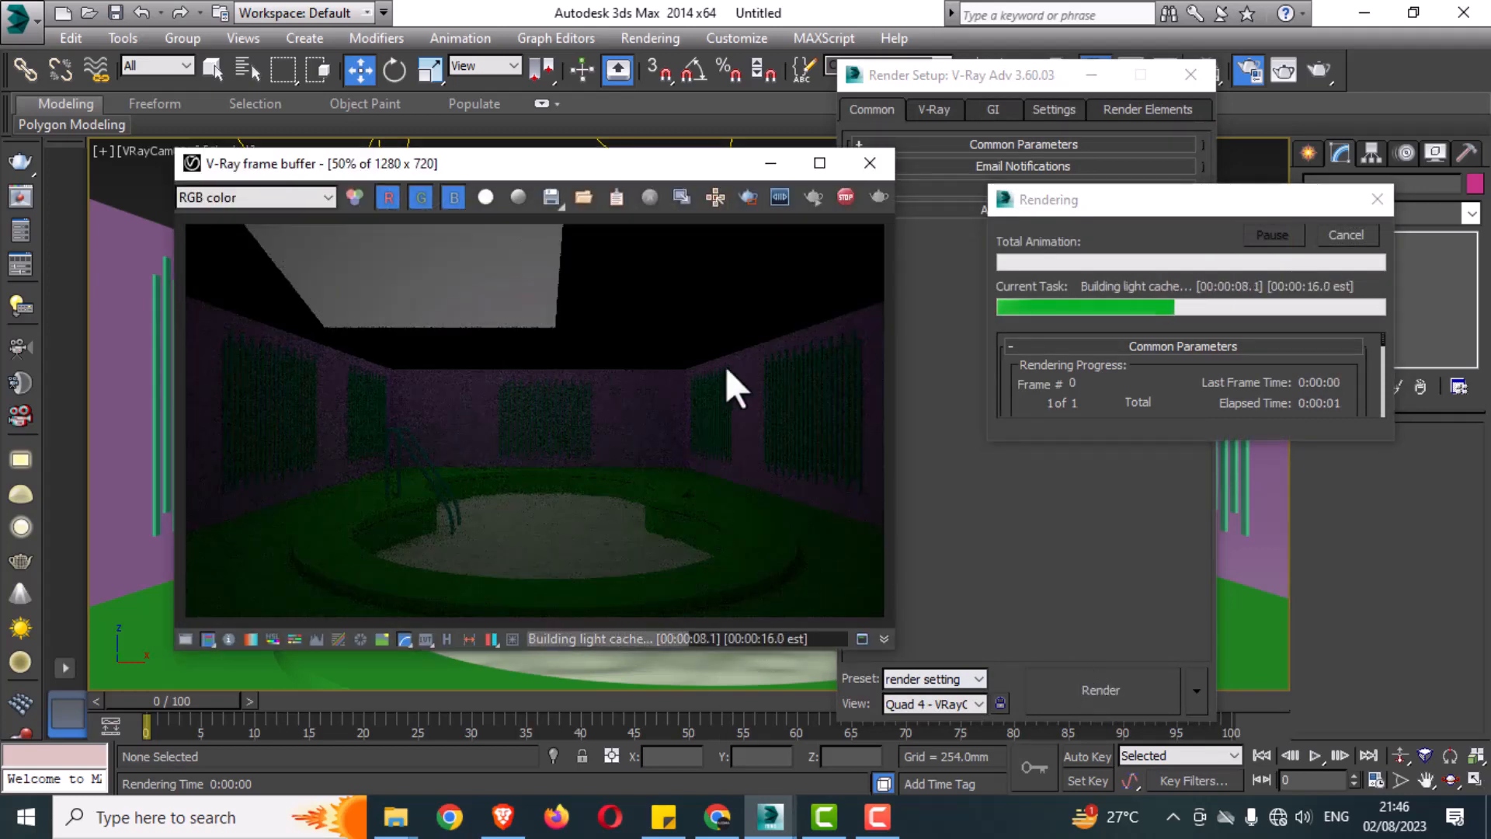
pyautogui.click(1377, 199)
pyautogui.click(870, 163)
pyautogui.click(1190, 74)
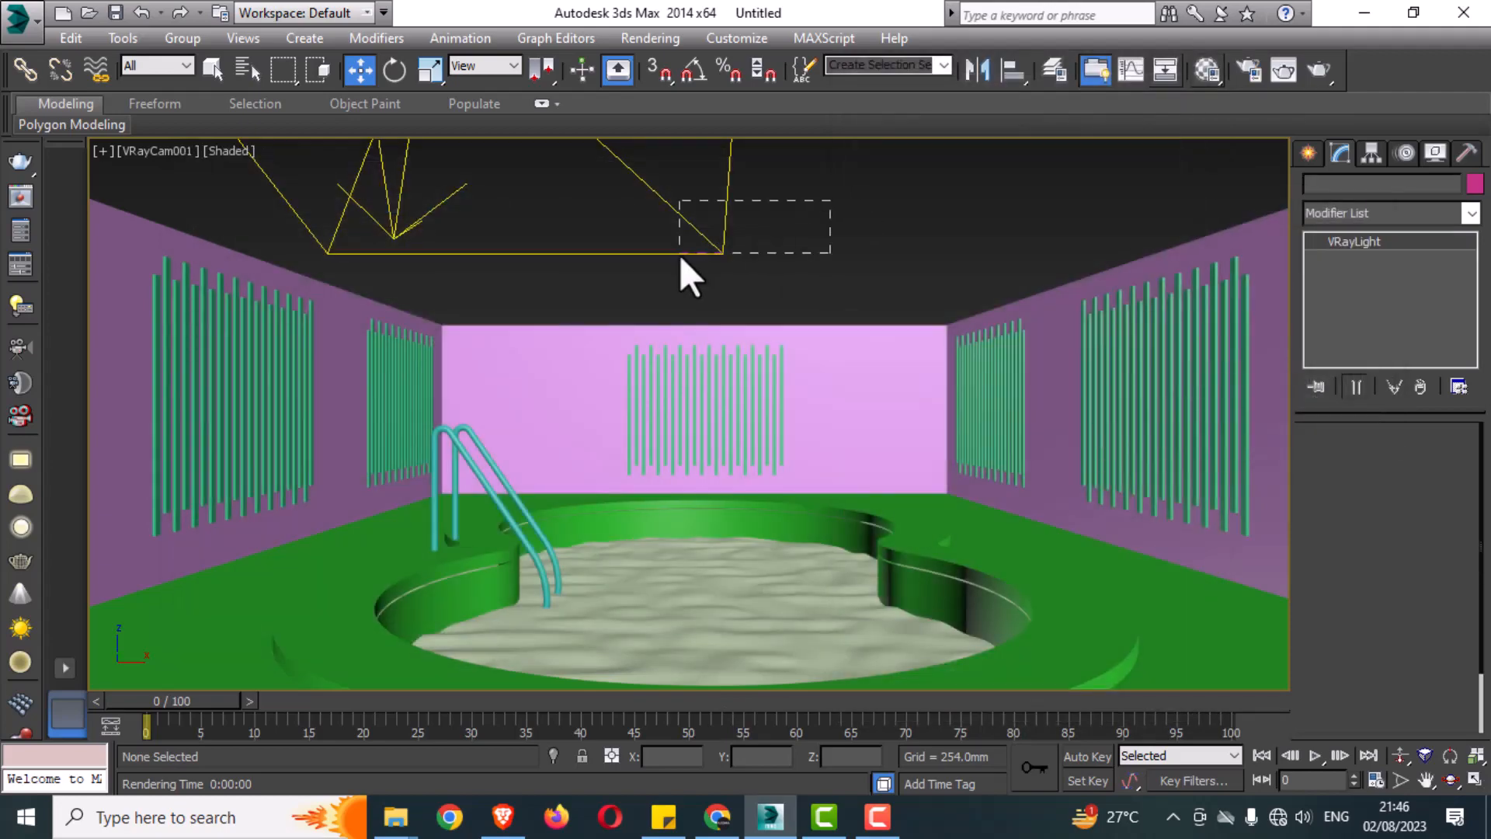
# Select the V-Ray plane light above the room and rotate it in the maximized Left view
pyautogui.moveTo(830, 201); pyautogui.dragTo(679, 254)
pyautogui.hotkey('alt', 'w')
pyautogui.middleClick(464, 492)
pyautogui.hotkey('alt', 'w')
pyautogui.moveTo(403, 487); pyautogui.dragTo(419, 552, button='middle')
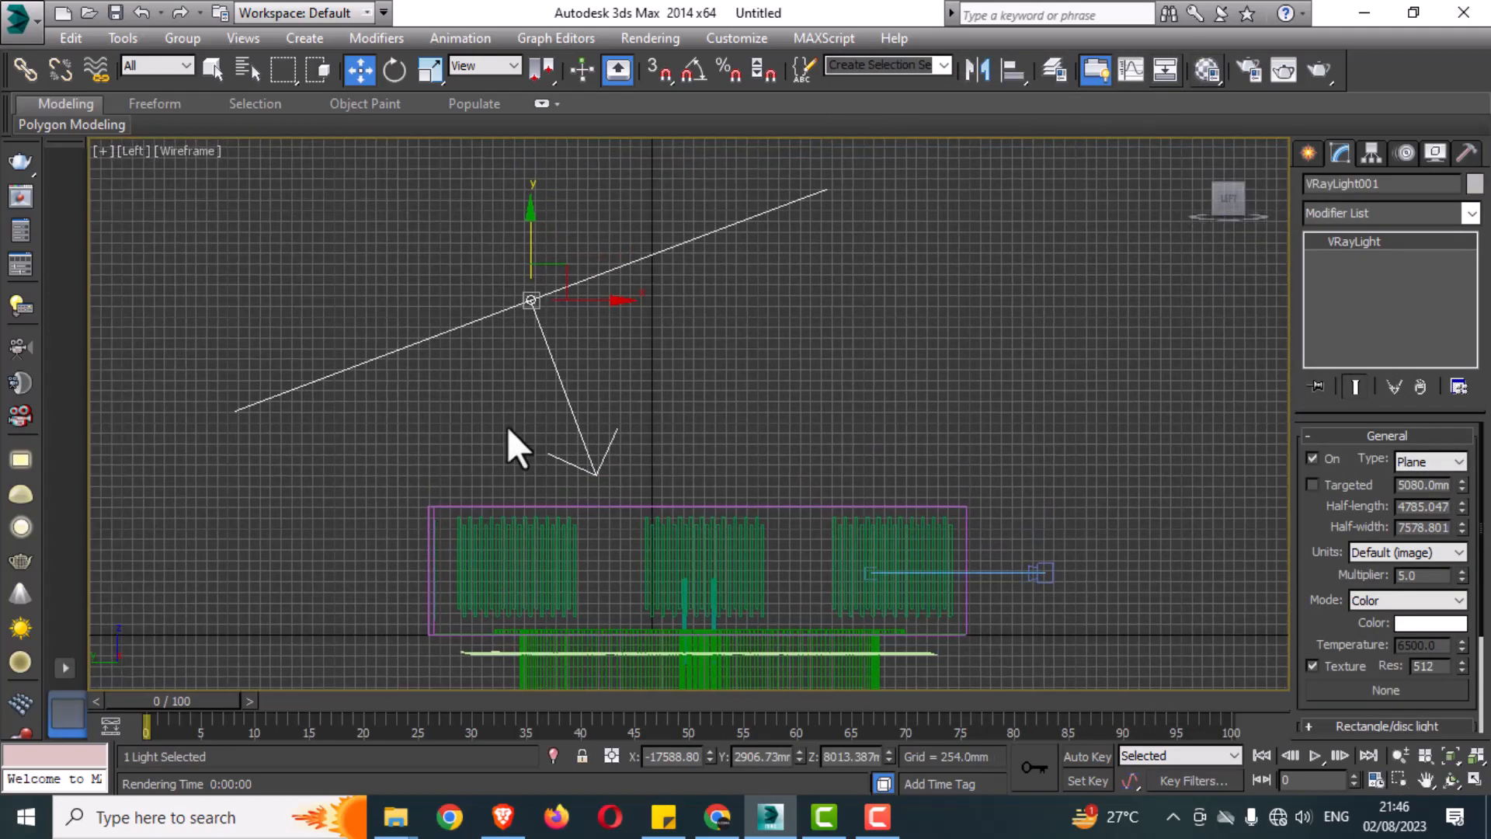
pyautogui.press('e')
pyautogui.moveTo(552, 383); pyautogui.dragTo(497, 329)
pyautogui.press('w')
# Draw a rectangle beside the room in the maximized Top view and set its length and width to 400 mm
pyautogui.hotkey('alt', 'w')
pyautogui.middleClick(417, 296)
pyautogui.hotkey('alt', 'w')
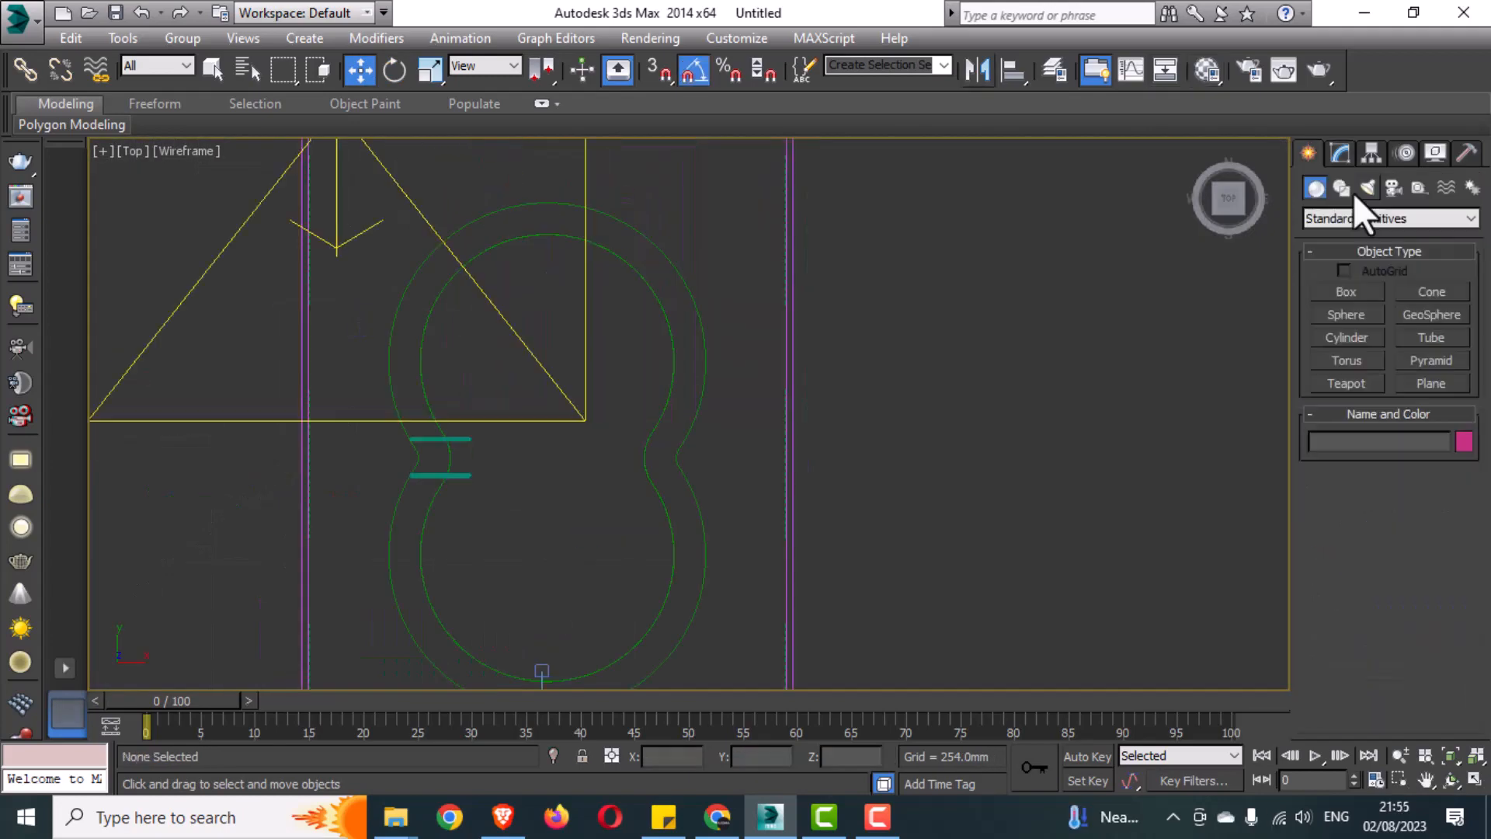
pyautogui.click(1341, 187)
pyautogui.click(1433, 310)
pyautogui.moveTo(864, 330); pyautogui.dragTo(909, 374)
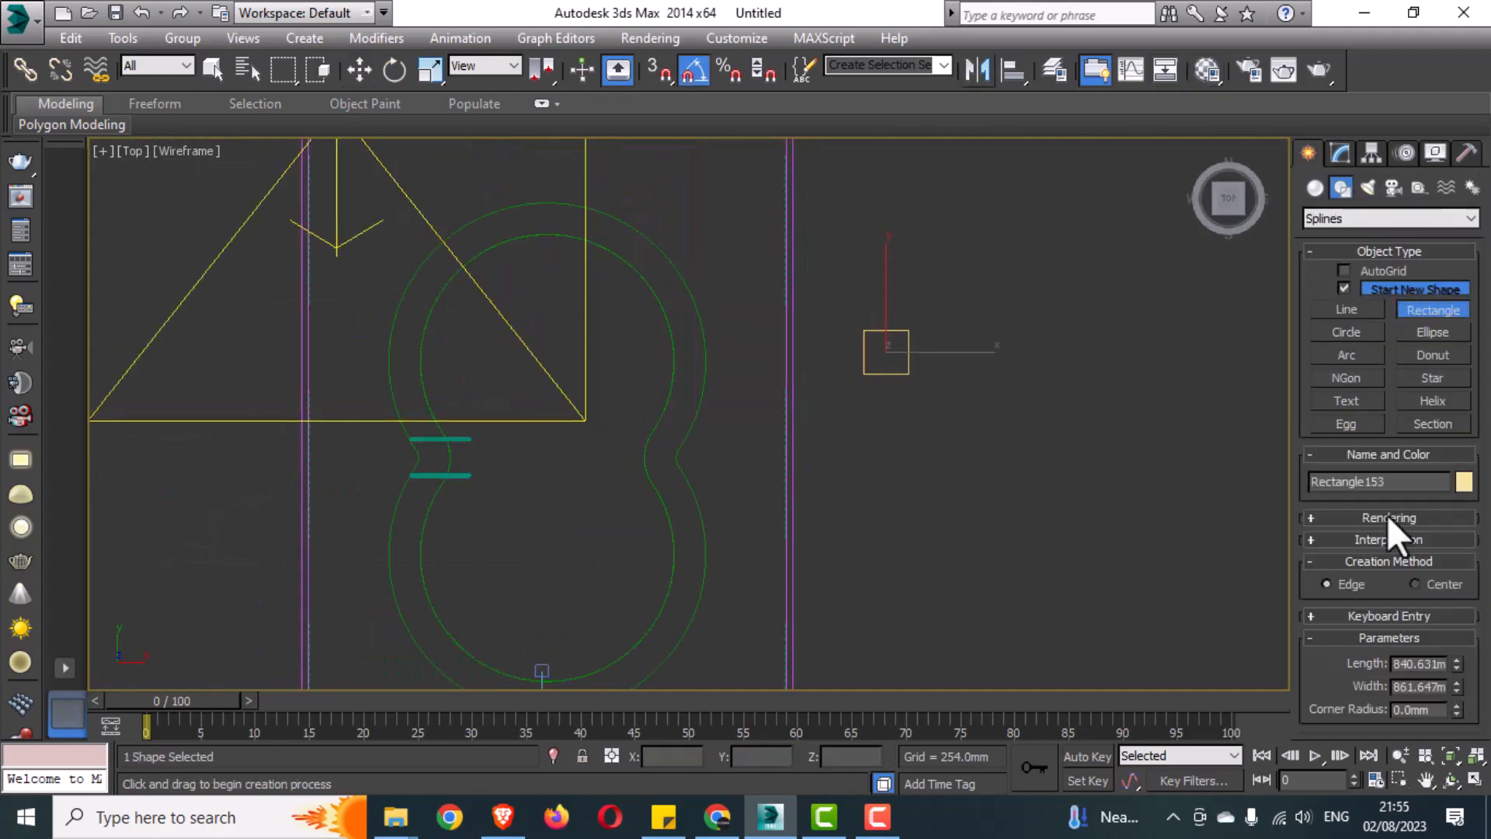
pyautogui.doubleClick(1429, 664)
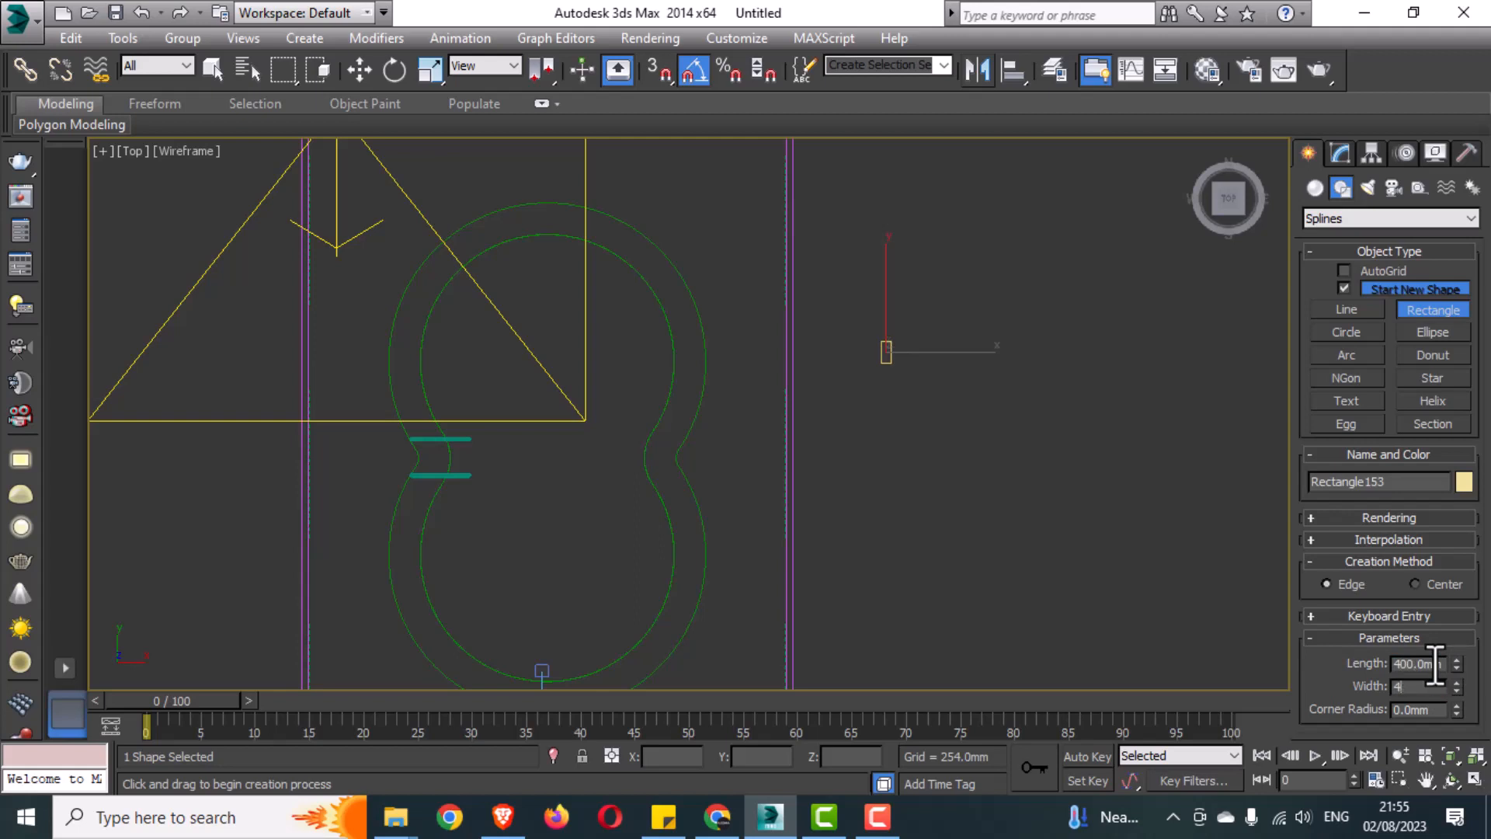
# Move the 400 mm square inside the pool's far end and align it to the pool along X
pyautogui.moveTo(1046, 438); pyautogui.dragTo(1051, 441, button='middle')
pyautogui.press('w')
pyautogui.scroll(3, 929, 394)
pyautogui.moveTo(1130, 303); pyautogui.dragTo(1179, 459, button='middle')
pyautogui.moveTo(1139, 452); pyautogui.dragTo(403, 308)
pyautogui.scroll(-3, 357, 349)
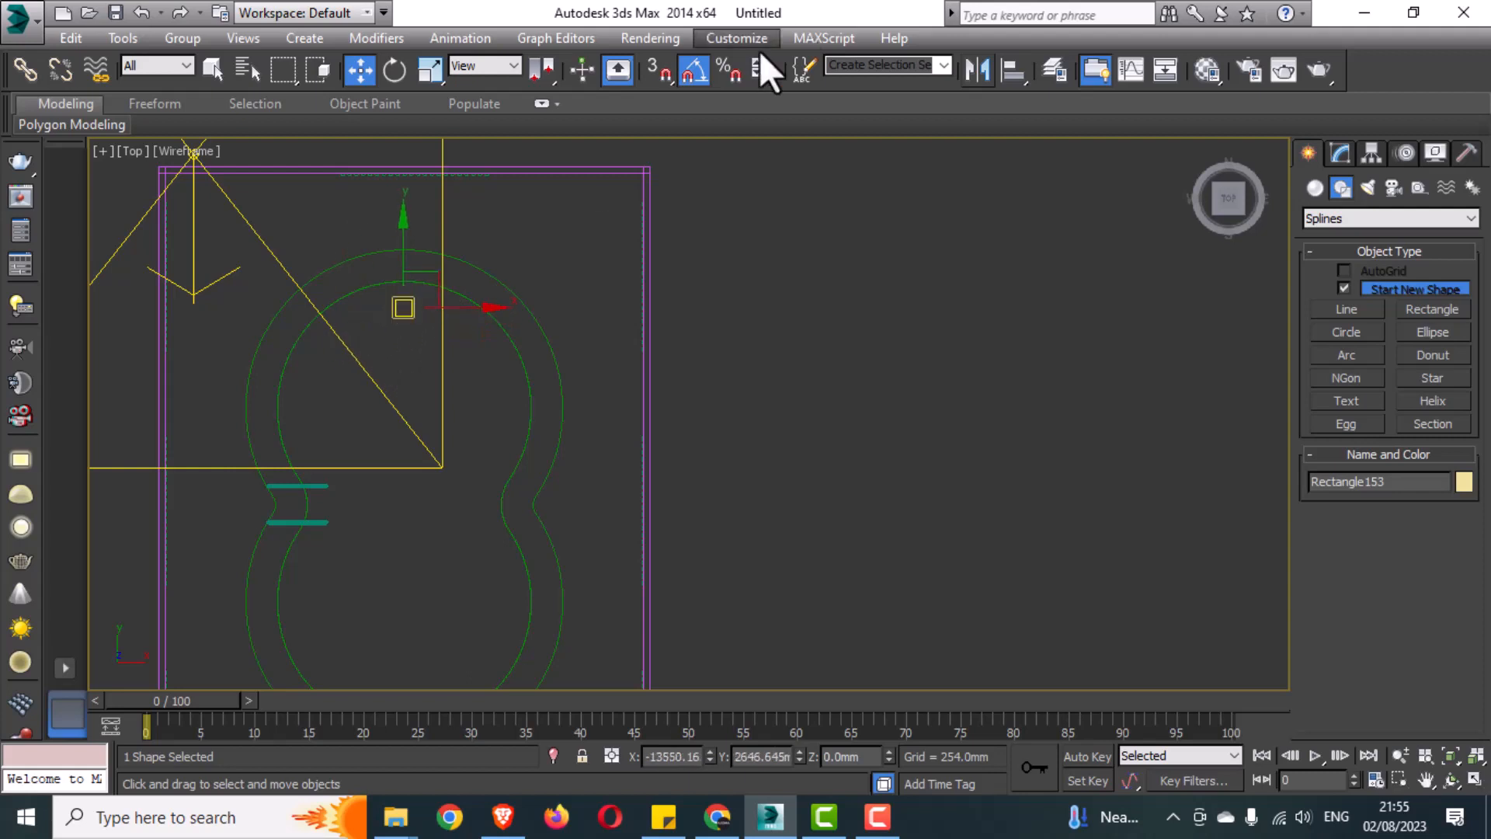
pyautogui.click(1010, 73)
pyautogui.click(501, 343)
pyautogui.press('Return')
# Copy the square to the pool's near end in the Top view and delete that copy
pyautogui.scroll(-2, 562, 502)
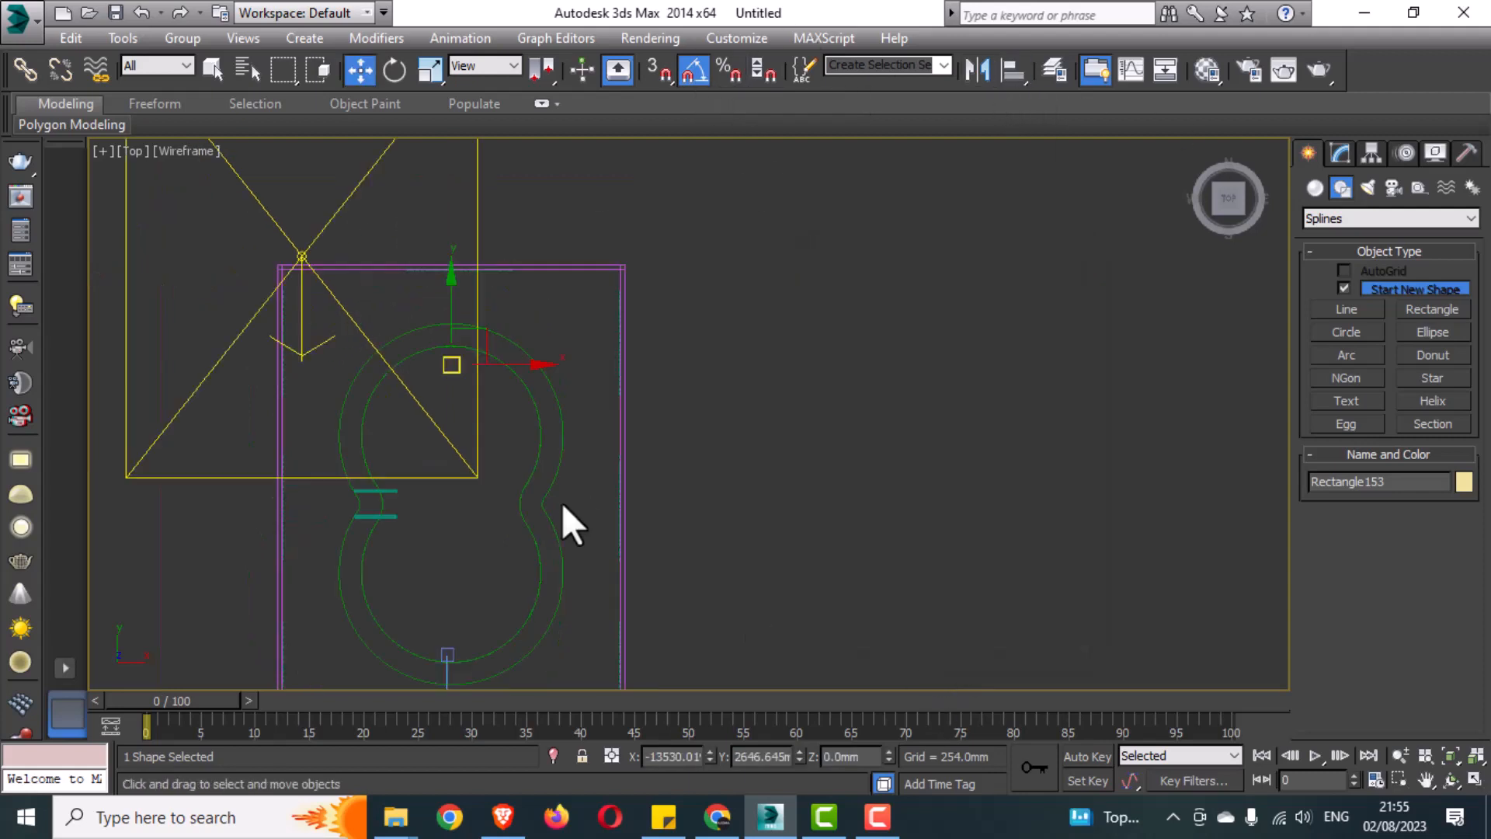
pyautogui.moveTo(561, 502); pyautogui.dragTo(547, 419, button='middle')
pyautogui.keyDown('shift'); pyautogui.moveTo(459, 229); pyautogui.dragTo(456, 497); pyautogui.keyUp('shift')
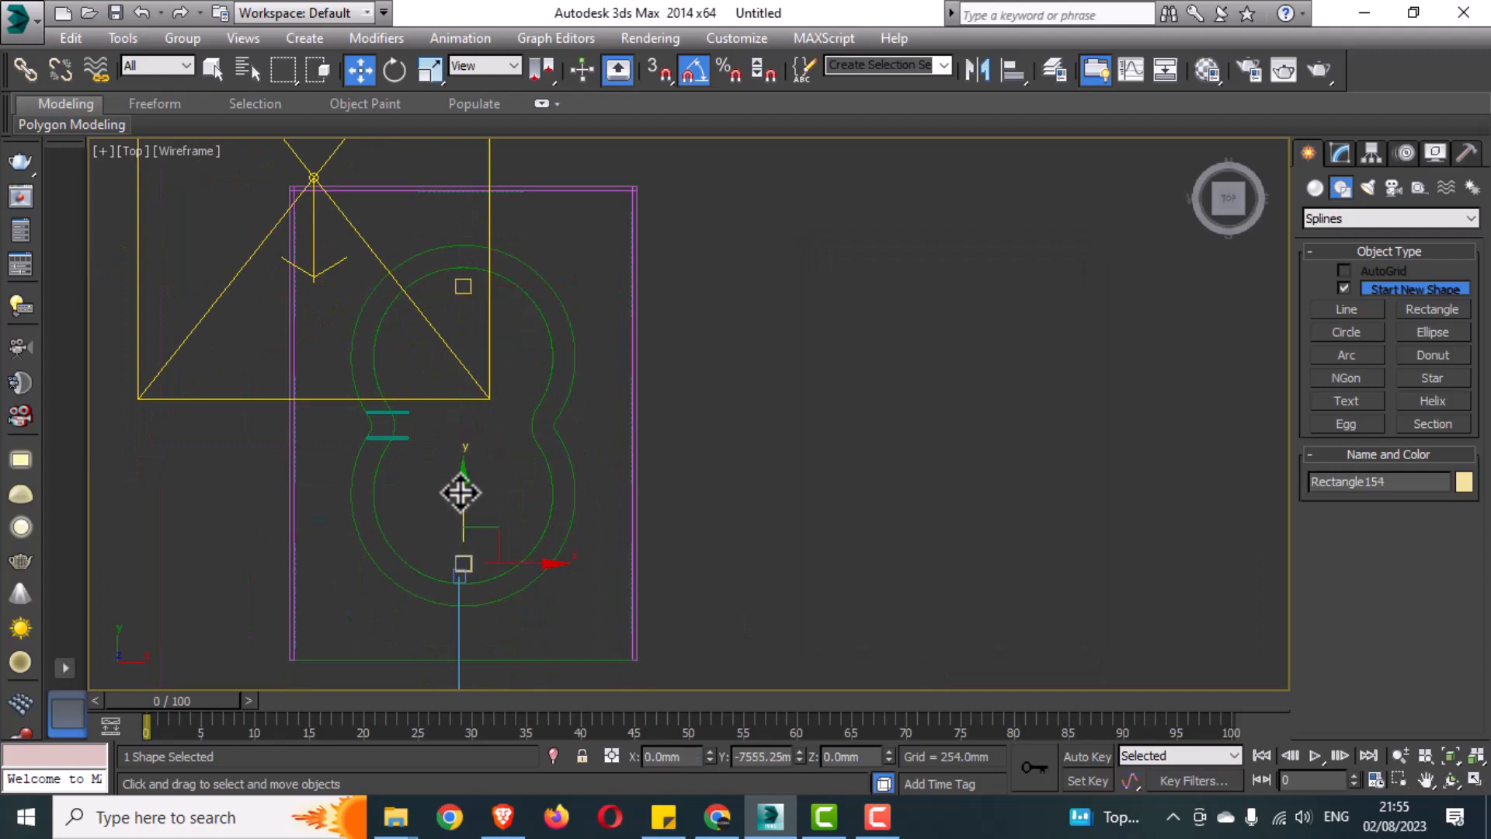
pyautogui.click(738, 500)
pyautogui.click(752, 497)
pyautogui.moveTo(479, 489); pyautogui.dragTo(482, 490, button='middle')
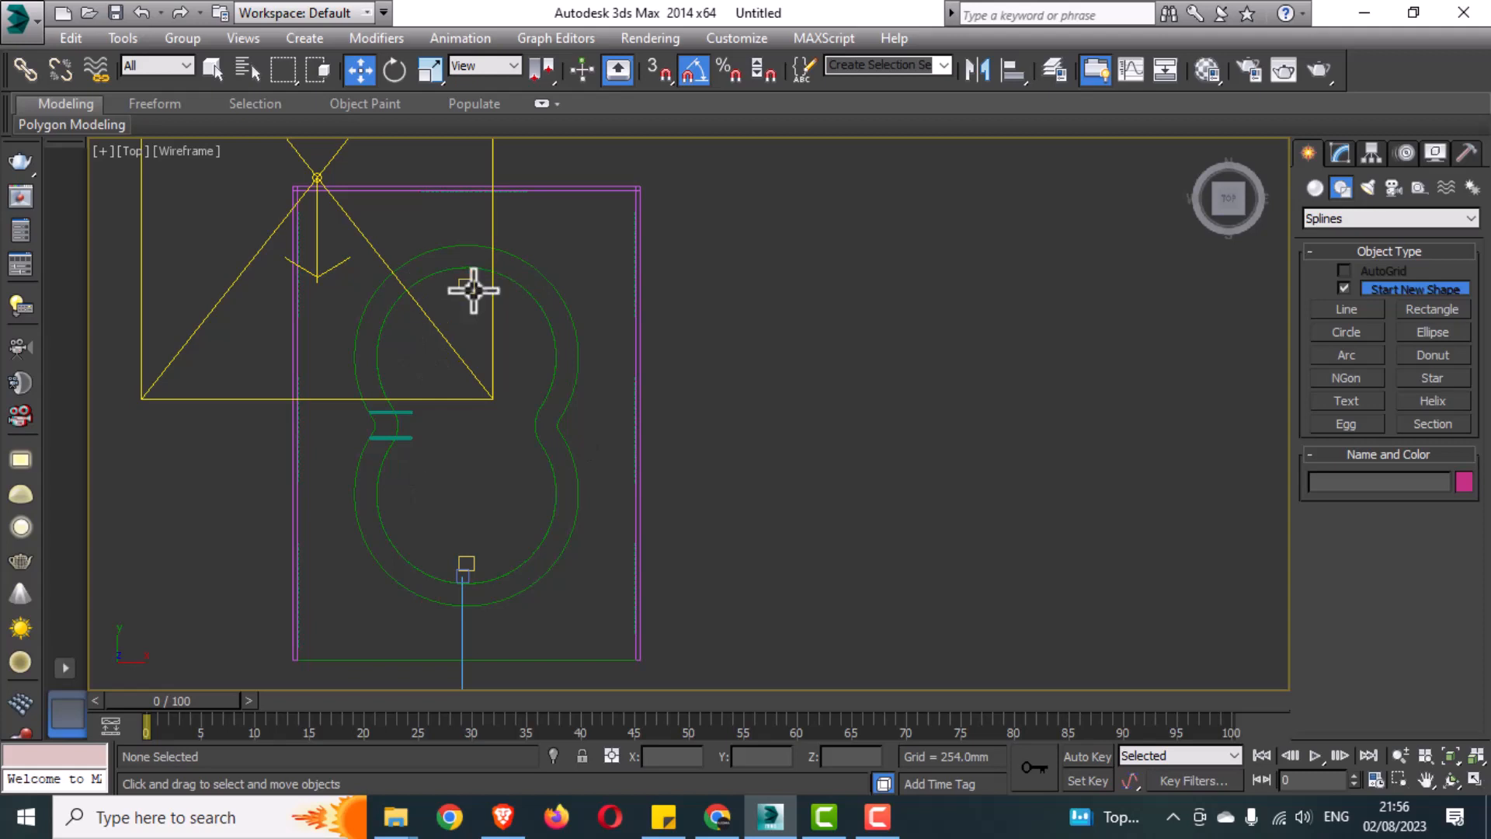
pyautogui.click(469, 557)
pyautogui.press('Delete')
# Try a copy of the square moved along X to its side, and undo it
pyautogui.moveTo(446, 327); pyautogui.dragTo(469, 446, button='middle')
pyautogui.scroll(8, 469, 446)
pyautogui.click(501, 378)
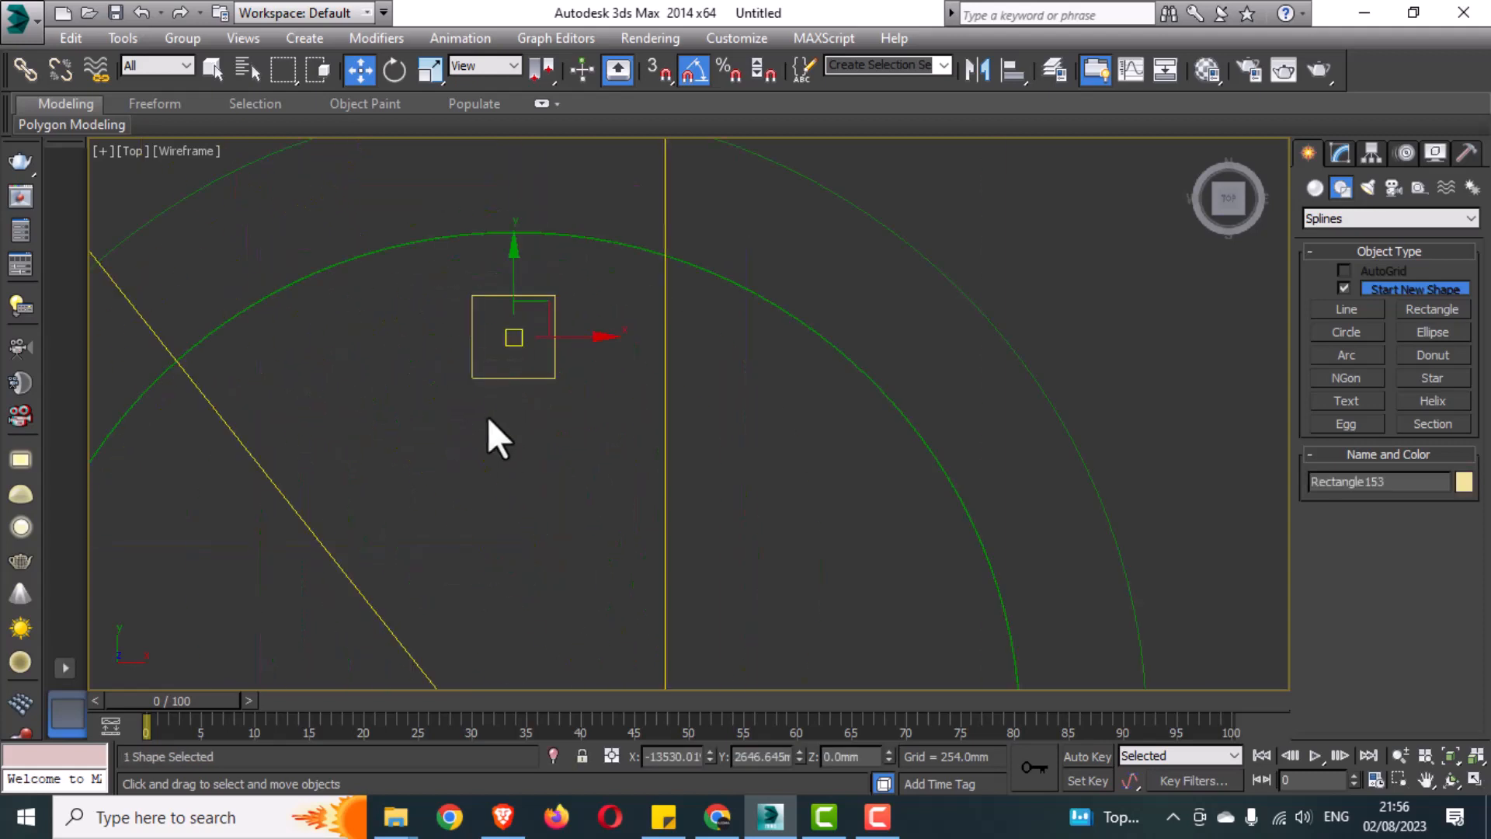
pyautogui.click(1341, 153)
pyautogui.click(1373, 212)
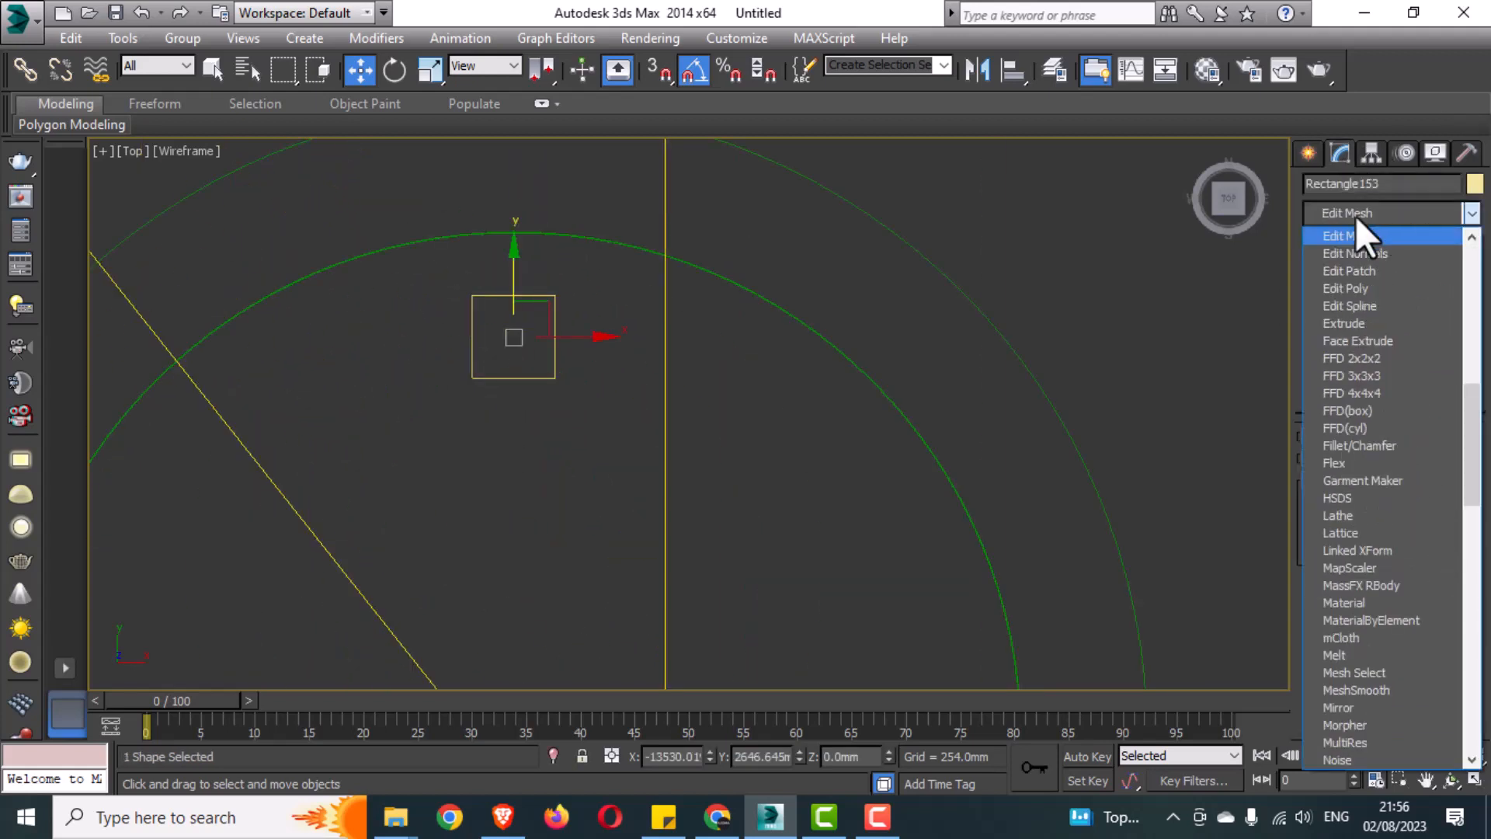
pyautogui.click(1355, 216)
pyautogui.keyDown('shift'); pyautogui.moveTo(559, 336); pyautogui.dragTo(348, 375); pyautogui.keyUp('shift')
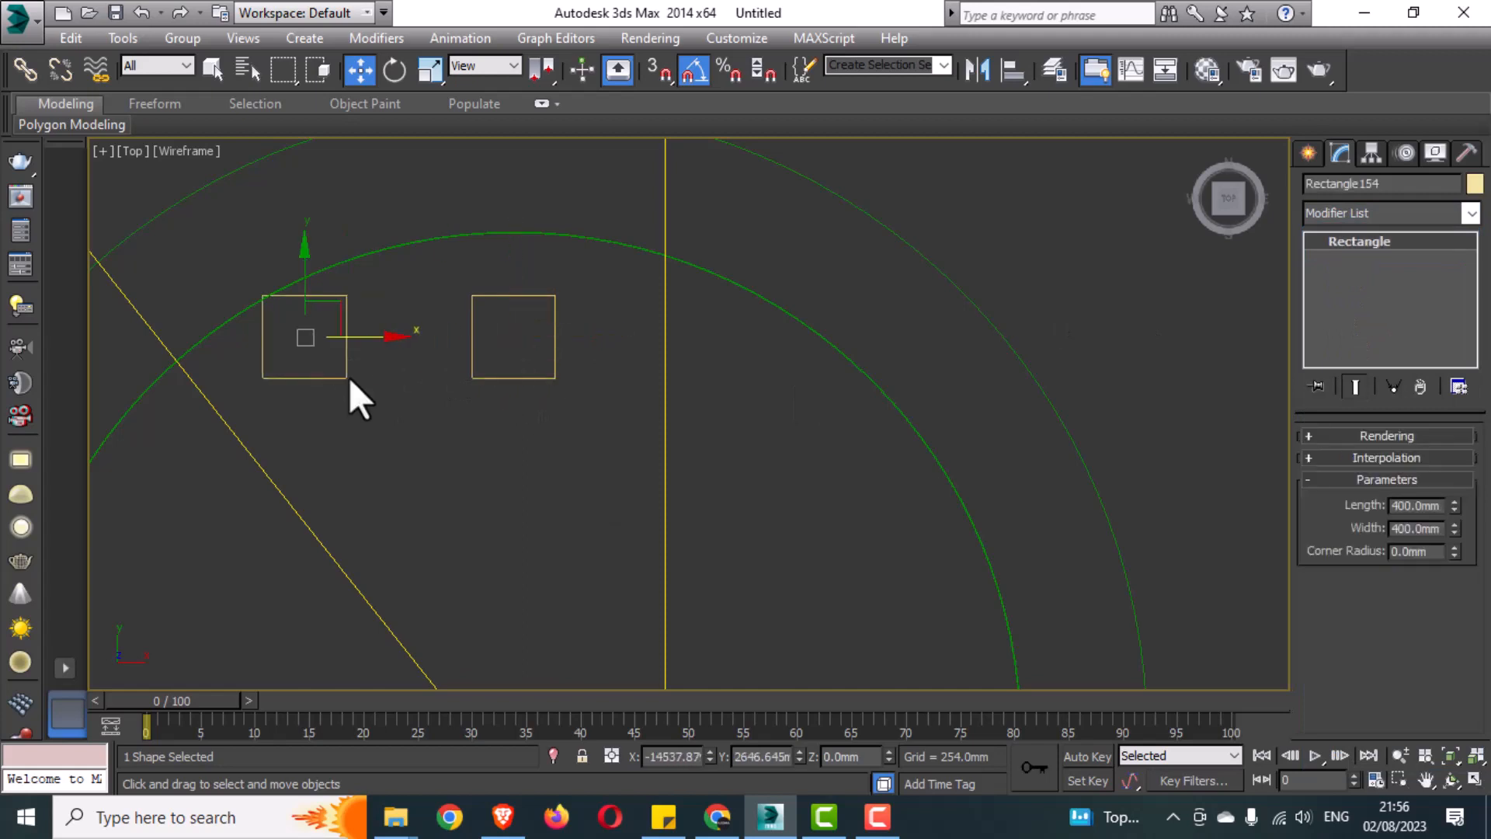
pyautogui.click(742, 501)
pyautogui.hotkey('ctrl', 'z')
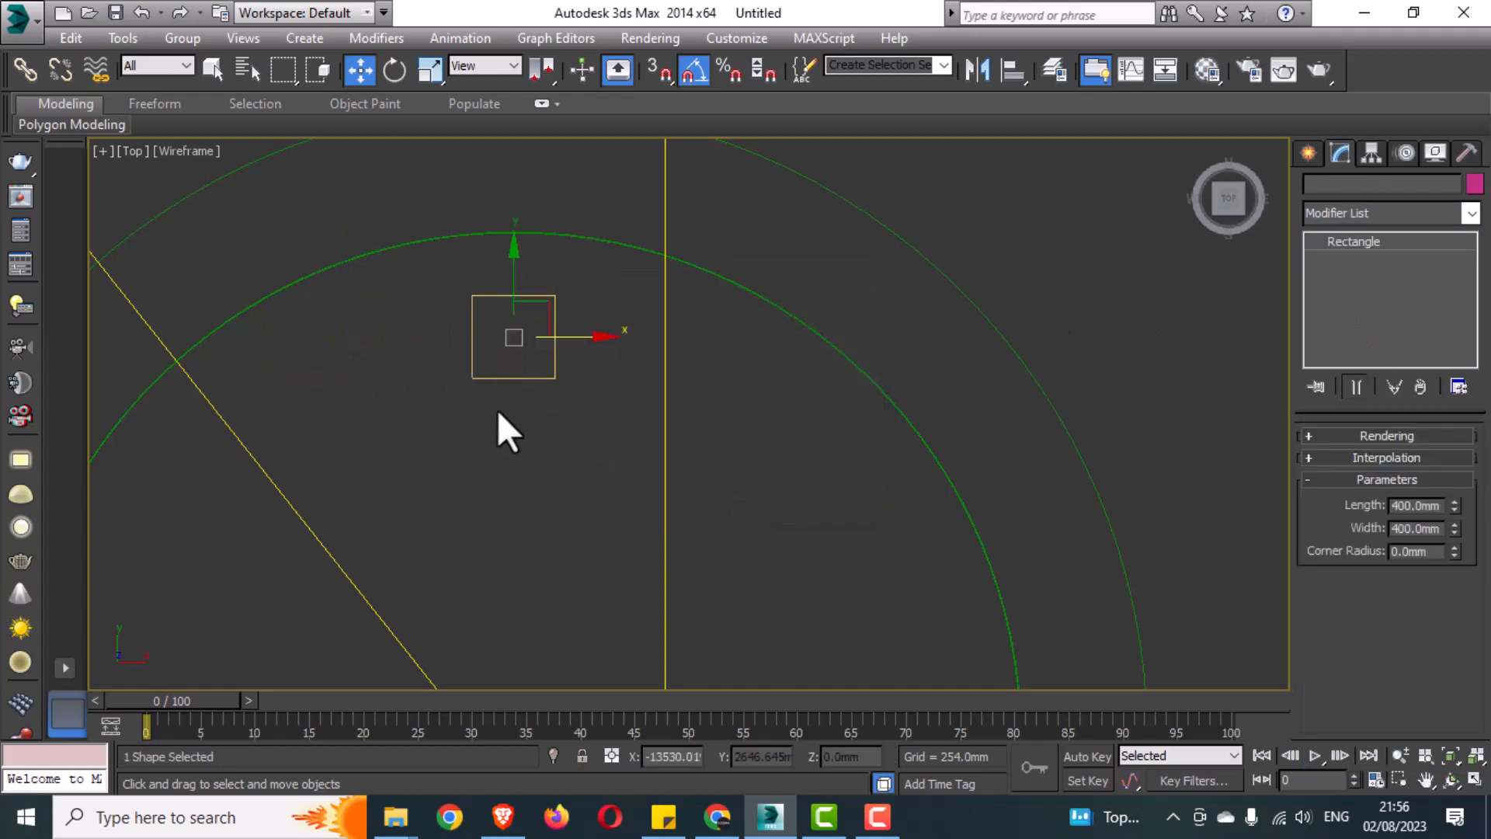
# Copy the square along X so that the copy sits about 645 mm beside the original
pyautogui.keyDown('shift'); pyautogui.moveTo(554, 376); pyautogui.dragTo(424, 386); pyautogui.keyUp('shift')
pyautogui.click(730, 501)
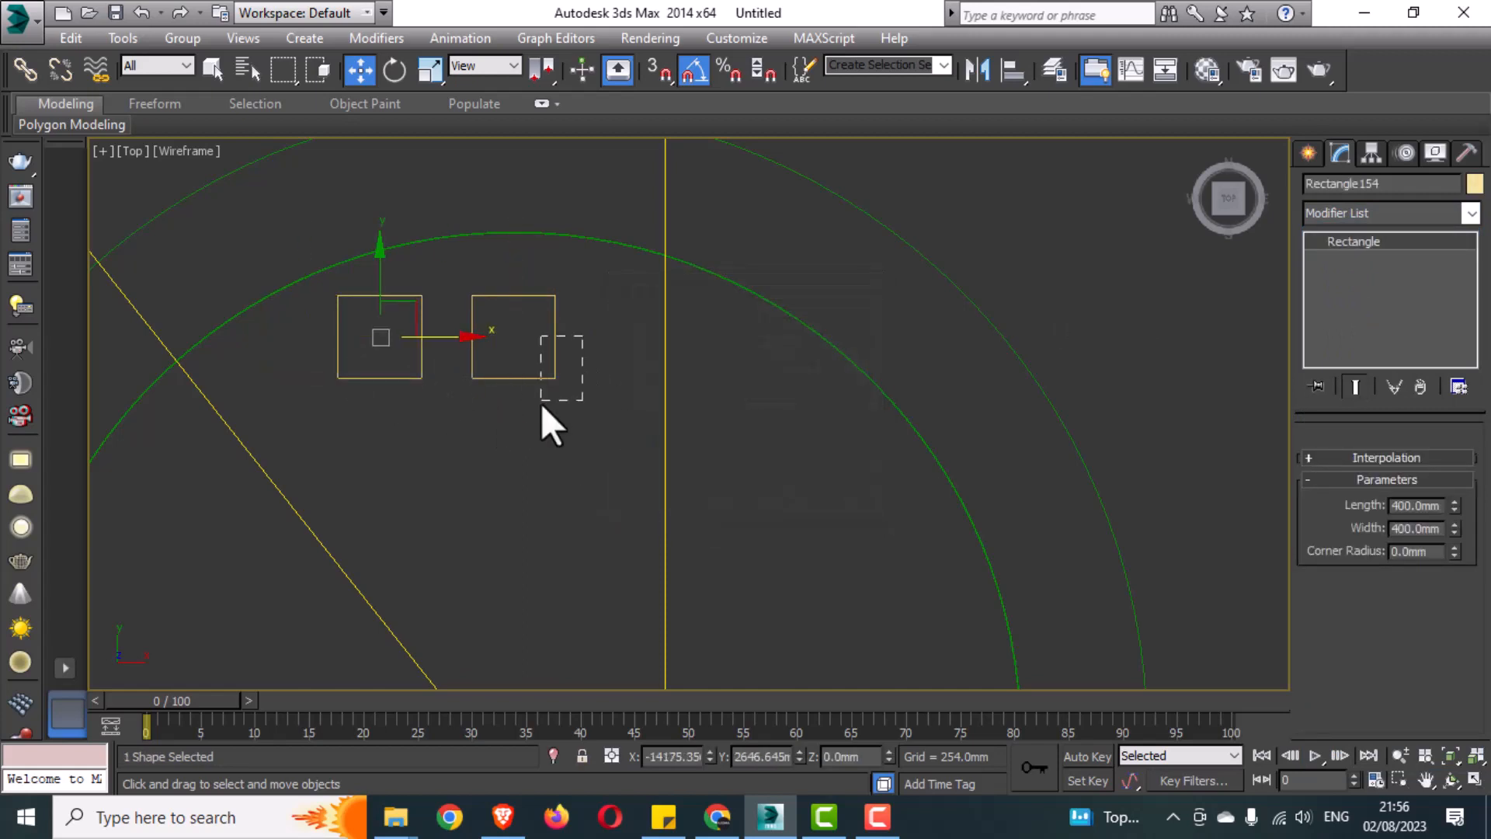
# Try an Edit Poly modifier in edge mode on the original square, and undo it
pyautogui.click(555, 372)
pyautogui.click(1390, 212)
pyautogui.press('e')
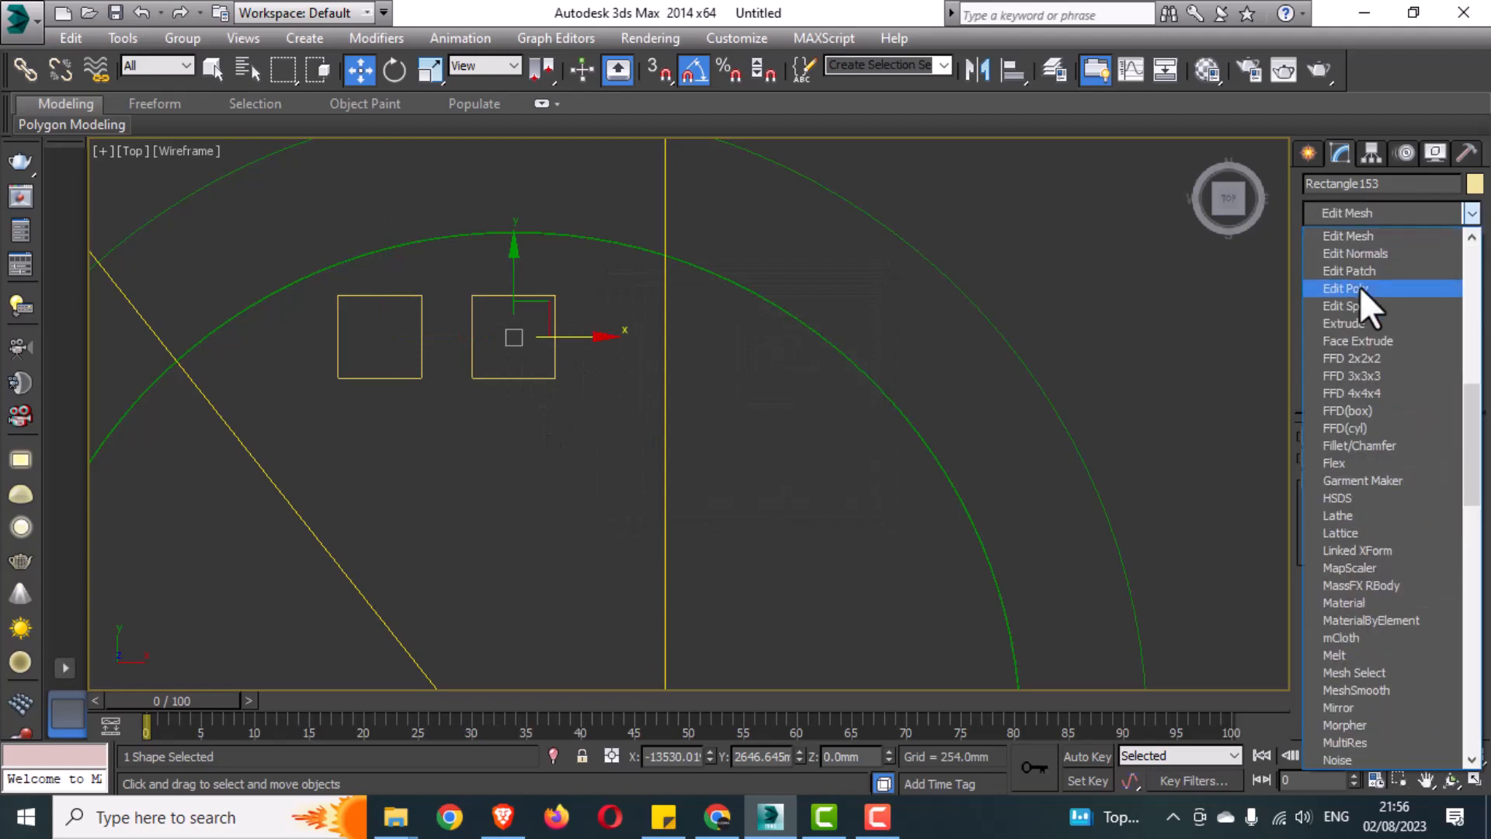
pyautogui.click(1359, 288)
pyautogui.click(1357, 606)
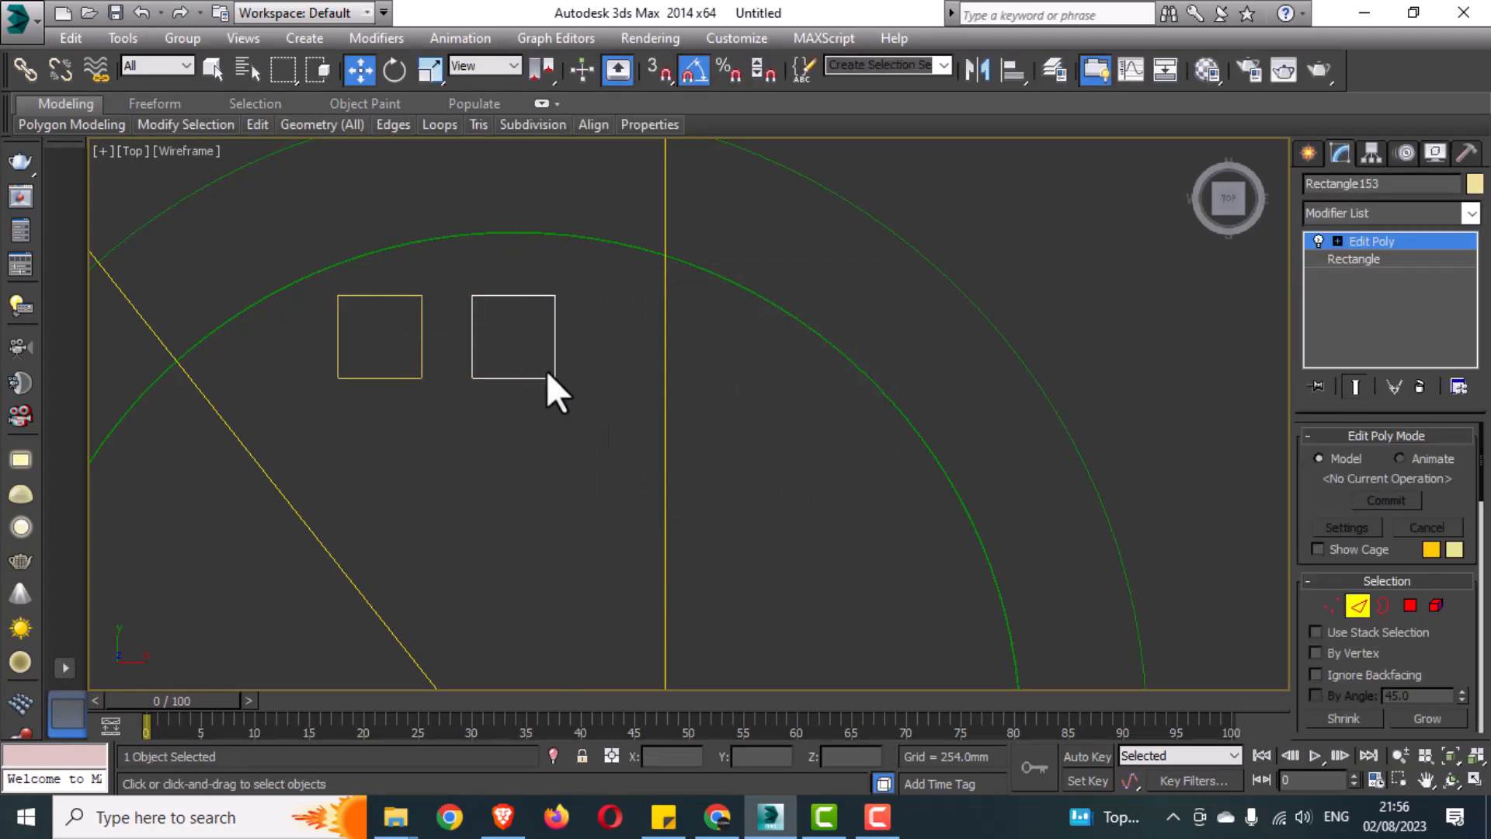
pyautogui.scroll(-1, 1420, 651)
pyautogui.hotkey('ctrl', 'z')
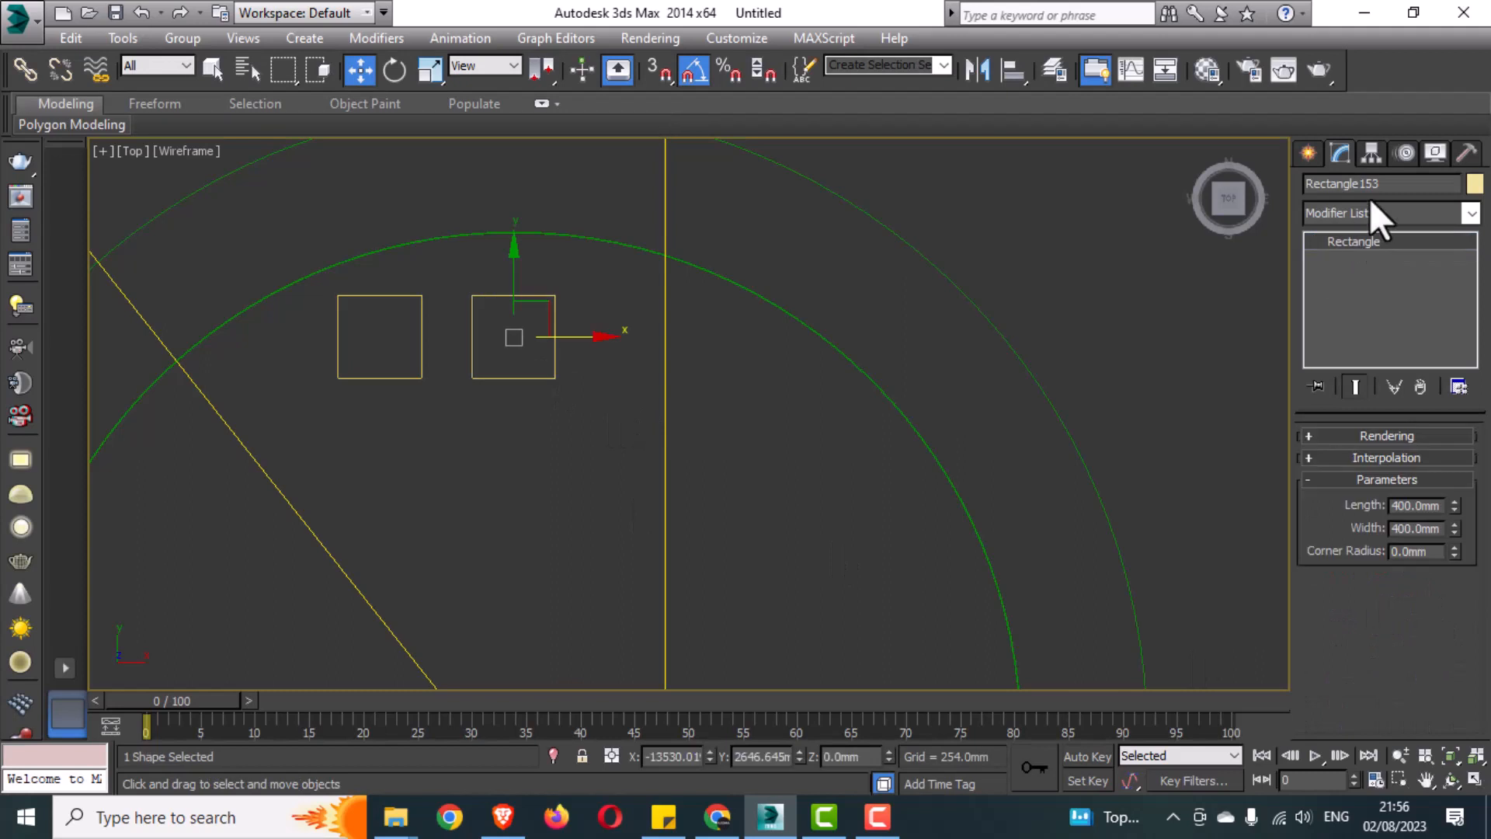
# Apply Edit Spline to the original square and outline its spline outward to form a narrow frame
pyautogui.click(1367, 217)
pyautogui.press('e')
pyautogui.click(1352, 306)
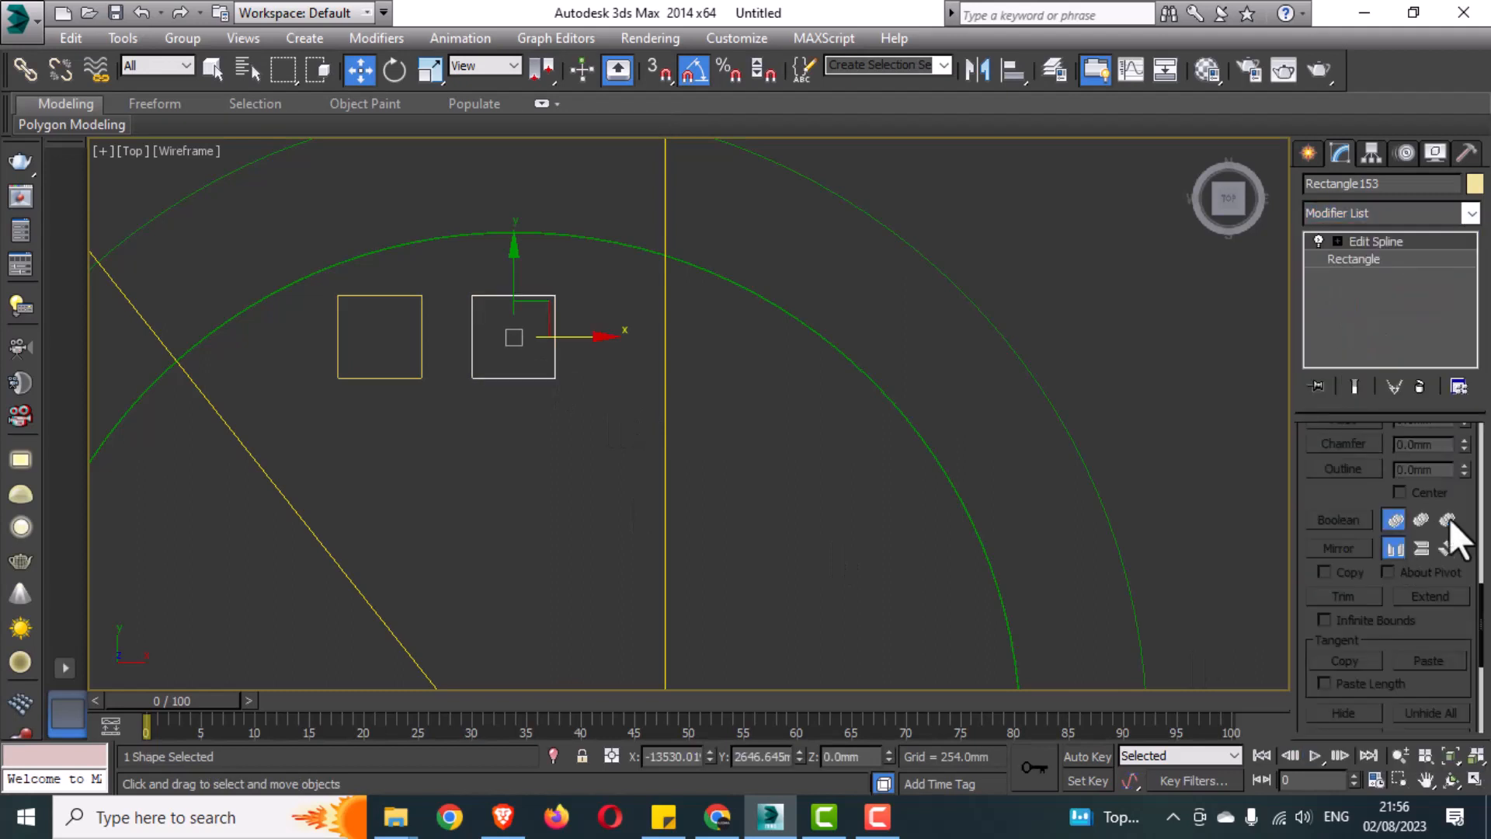
pyautogui.click(1361, 293)
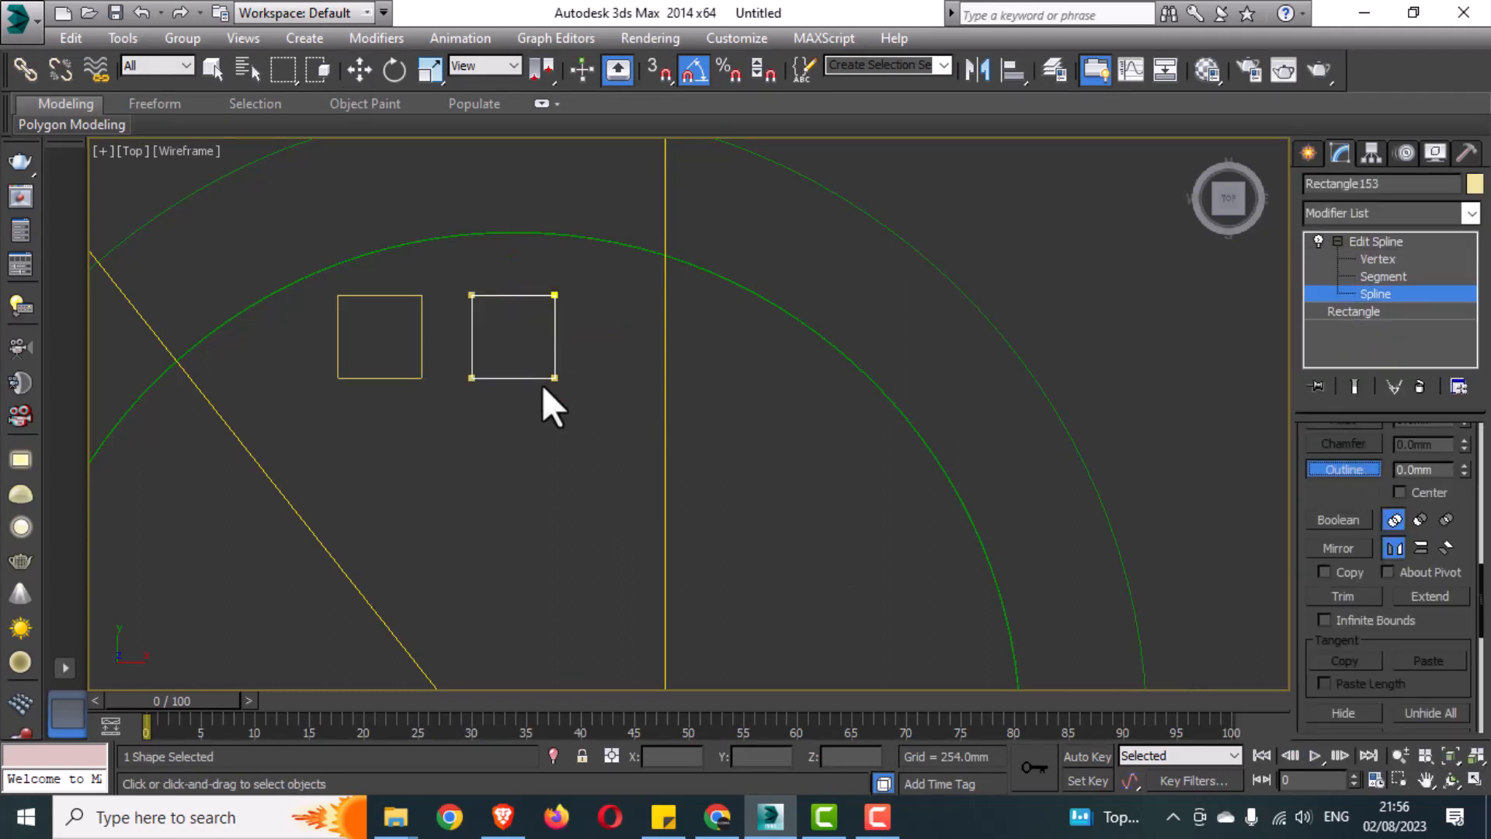
pyautogui.moveTo(542, 384)
pyautogui.mouseDown()
pyautogui.moveTo(572, 354)
pyautogui.moveTo(532, 389)
pyautogui.moveTo(532, 368)
pyautogui.mouseUp()
pyautogui.press('w')
pyautogui.click(1380, 293)
# Fillet the four outer corner vertices of the square frame by about 42 mm
pyautogui.click(1369, 259)
pyautogui.moveTo(589, 272); pyautogui.dragTo(426, 289)
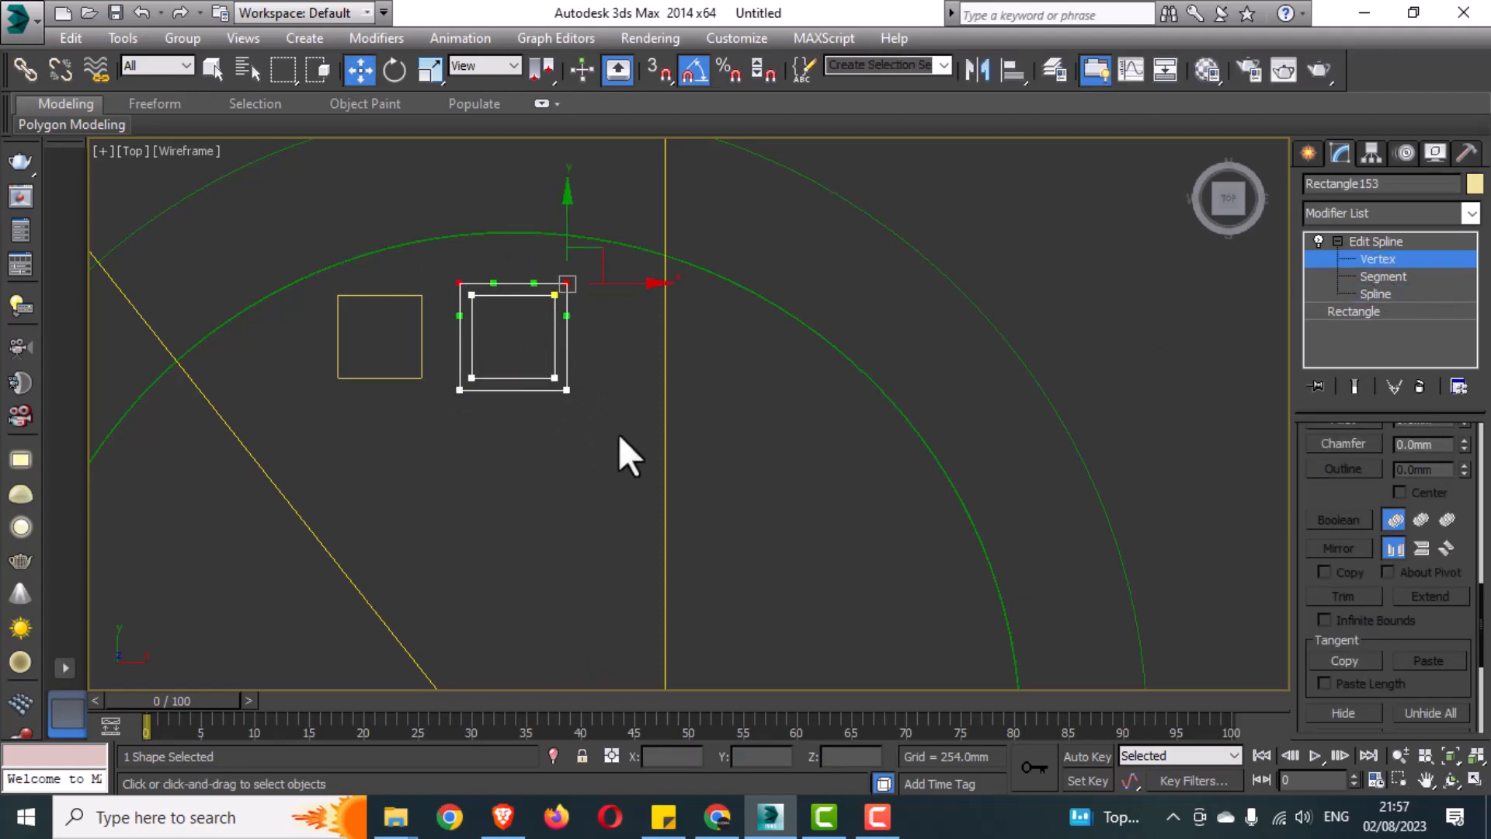
pyautogui.keyDown('ctrl'); pyautogui.moveTo(615, 389); pyautogui.dragTo(444, 420); pyautogui.keyUp('ctrl')
pyautogui.scroll(2, 1356, 542)
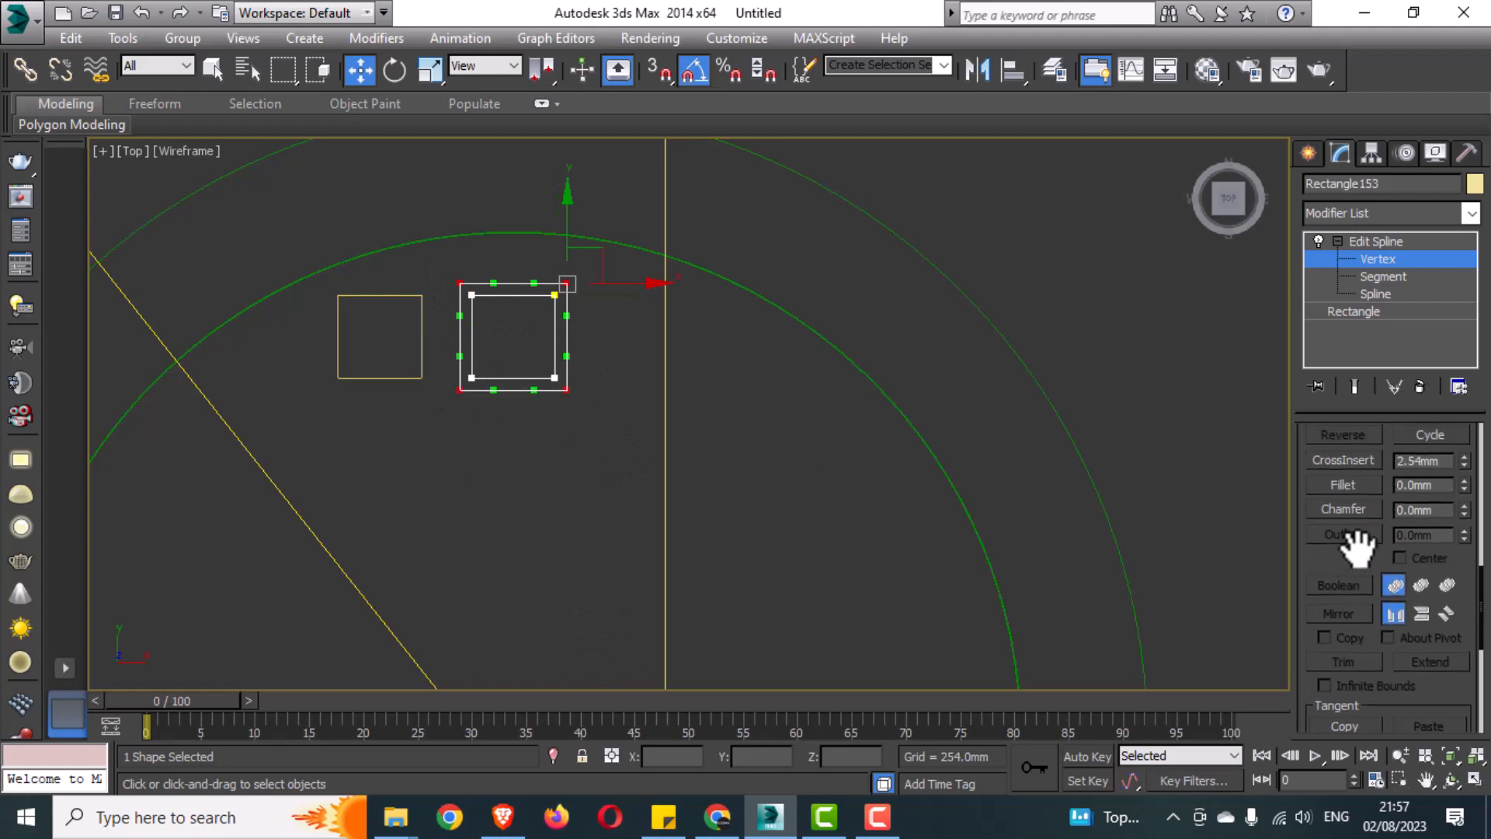
pyautogui.moveTo(567, 283); pyautogui.dragTo(594, 276)
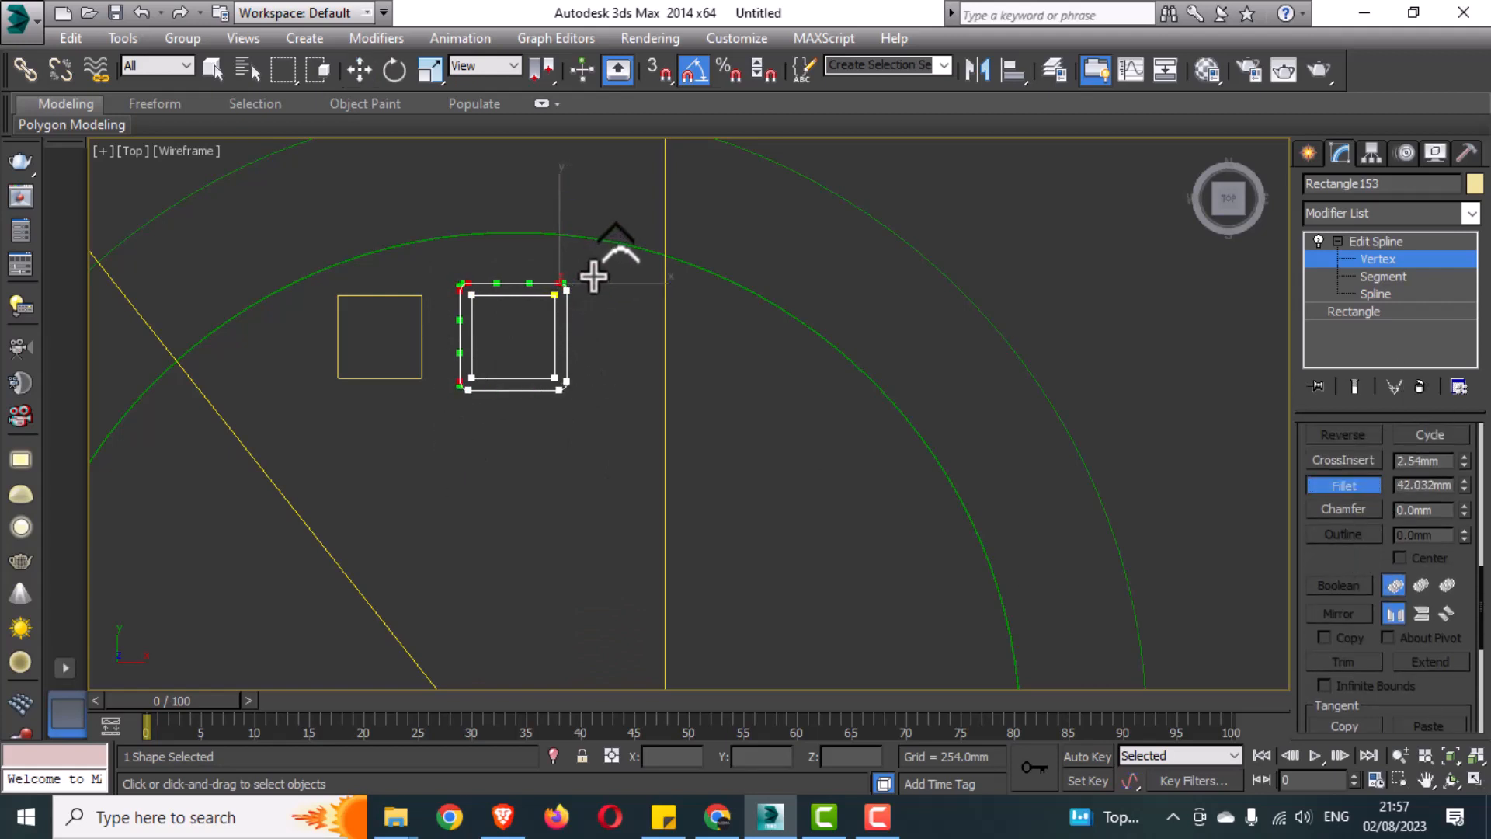
pyautogui.click(1428, 262)
# Align the copied plain square to the frame by pivot point on the X position
pyautogui.click(567, 427)
pyautogui.click(422, 361)
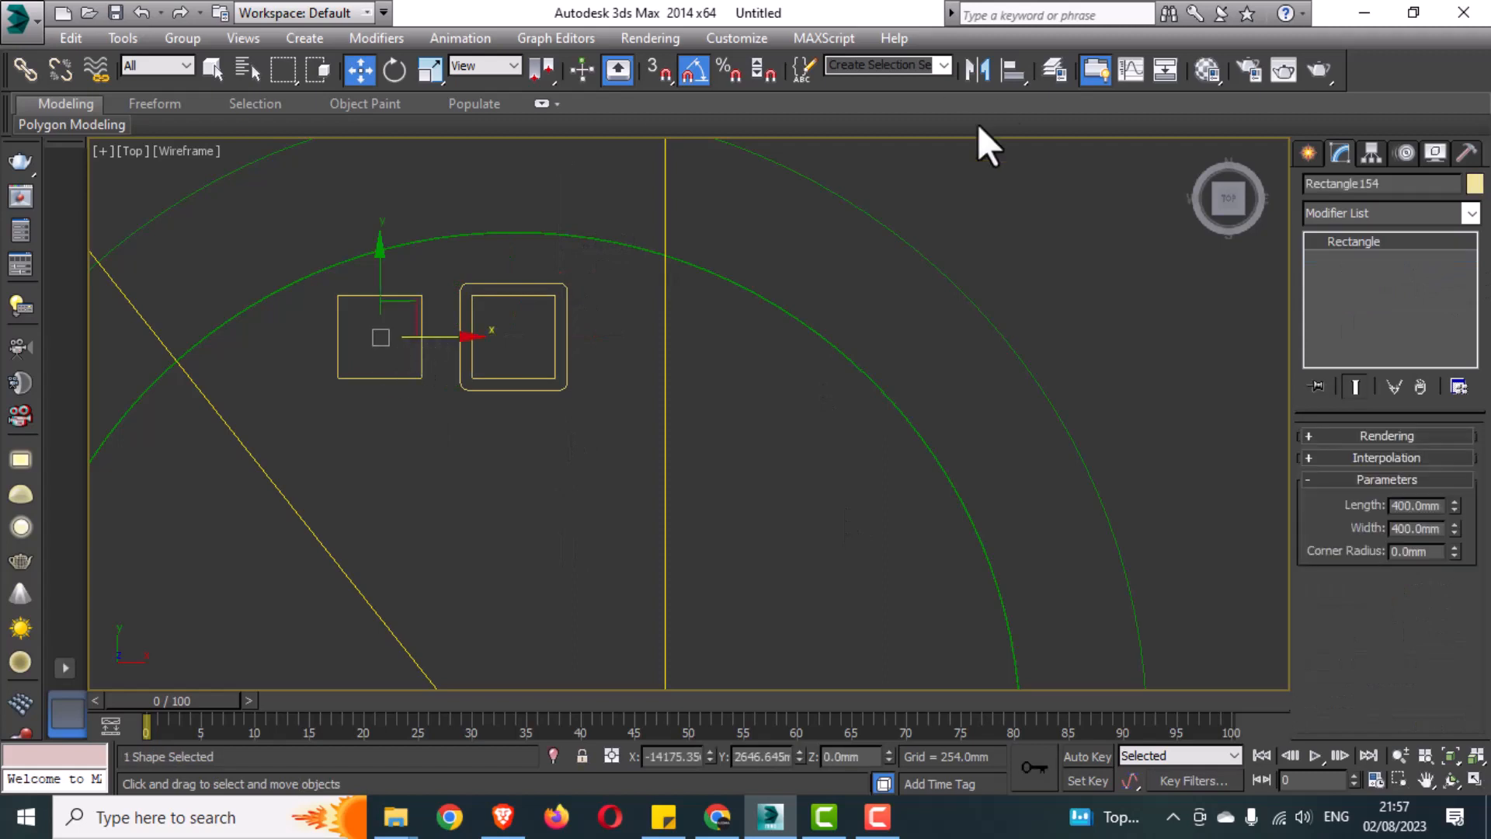
pyautogui.click(1013, 70)
pyautogui.click(567, 326)
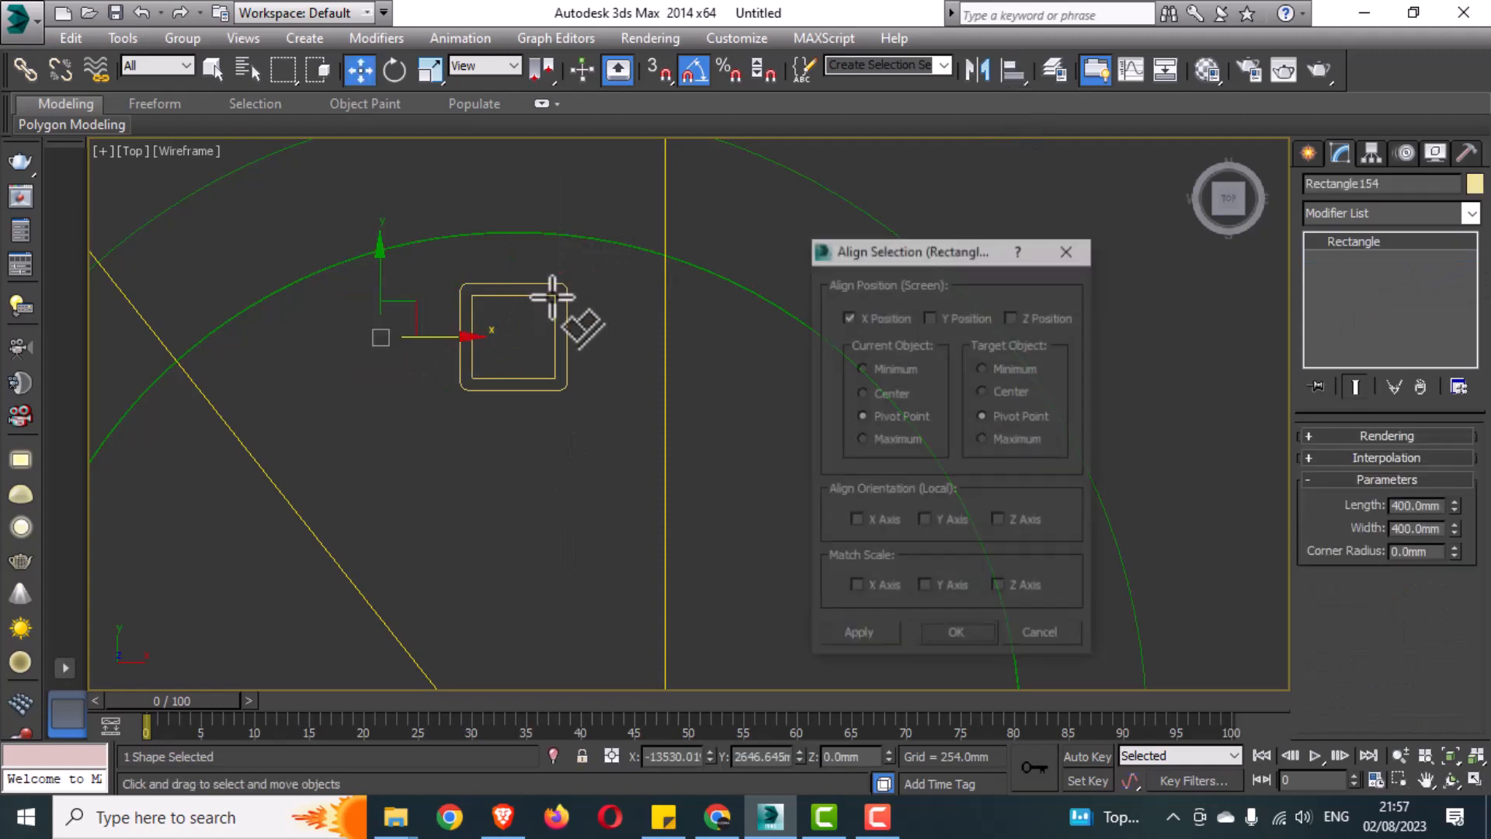
pyautogui.click(948, 635)
# Extrude the inner plain square into a thin plate
pyautogui.click(1362, 216)
pyautogui.click(1367, 230)
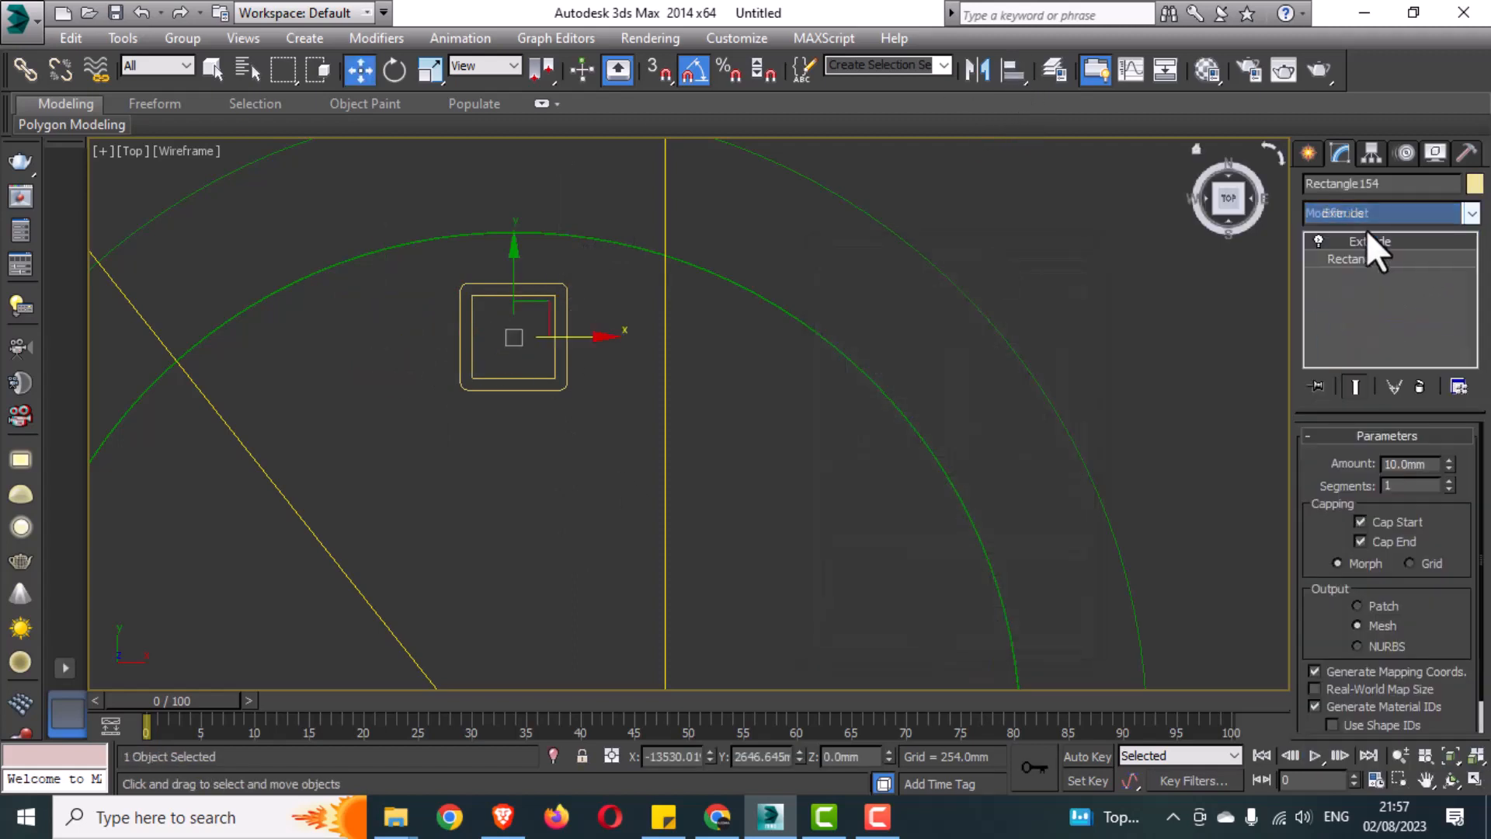
pyautogui.click(1409, 464)
# Extrude the outlined frame around the plate by 10 mm
pyautogui.click(553, 391)
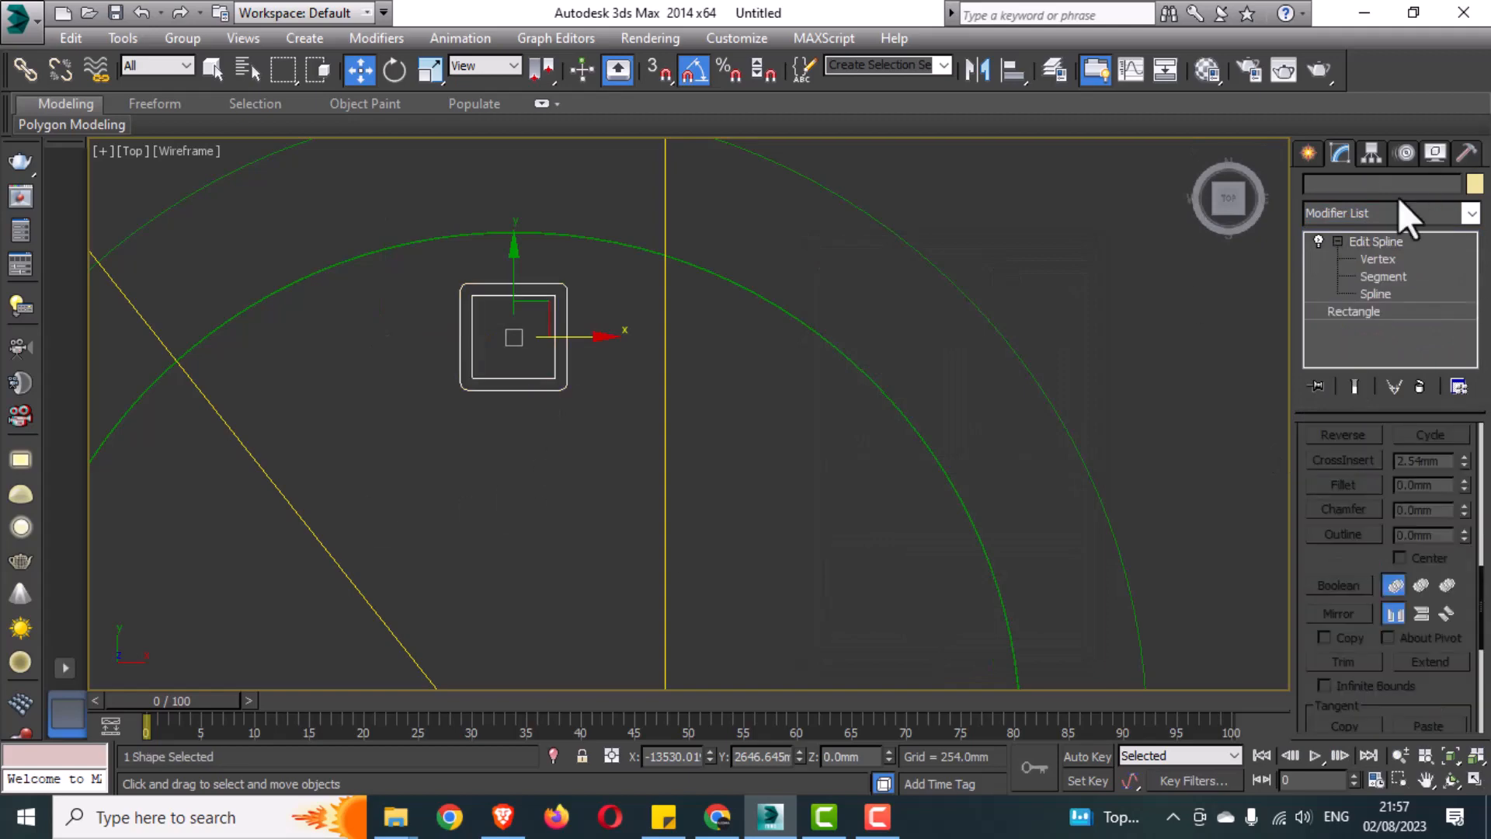
pyautogui.click(1392, 213)
pyautogui.write('ex')
pyautogui.click(1381, 235)
pyautogui.moveTo(1423, 470); pyautogui.dragTo(1299, 481)
pyautogui.write('10')
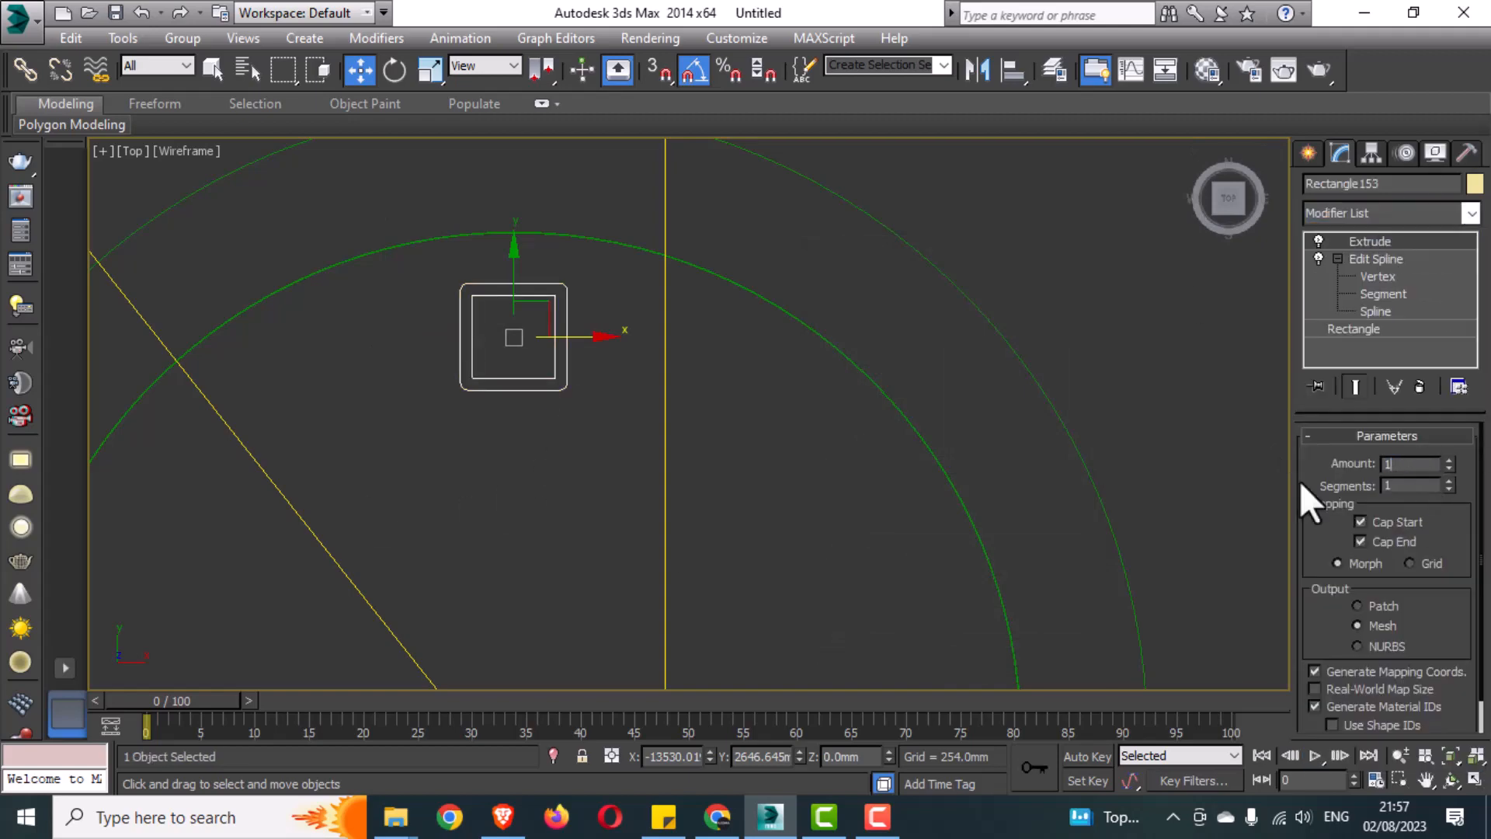
pyautogui.press('Return')
# Examine the extruded frame and plate at the pool's far end in a maximized Perspective view
pyautogui.hotkey('alt', 'w')
pyautogui.middleClick(1039, 606)
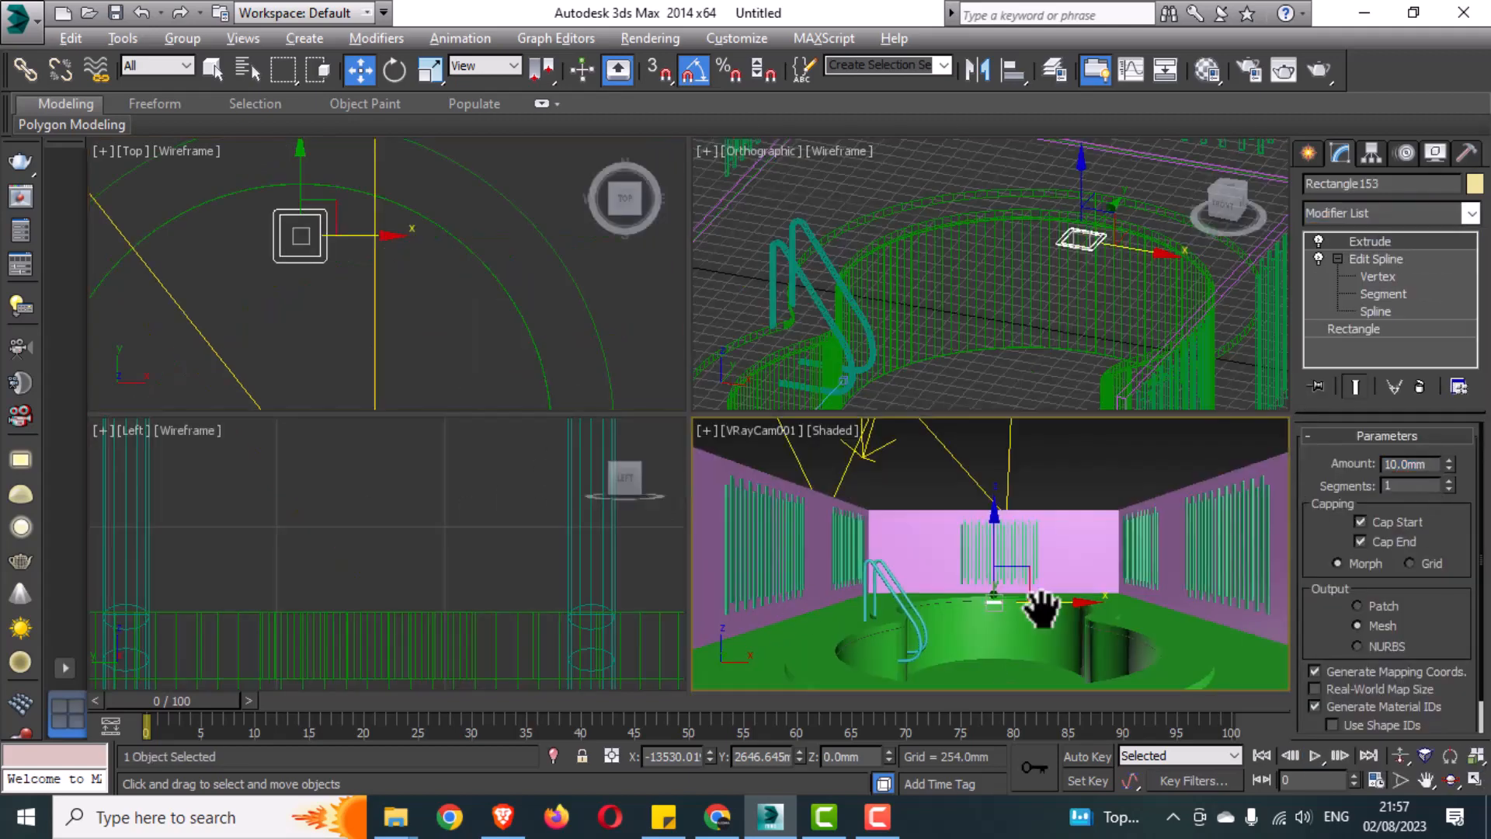
pyautogui.hotkey('alt', 'w')
pyautogui.press('p')
pyautogui.keyDown('alt'); pyautogui.moveTo(912, 532); pyautogui.dragTo(733, 523, button='middle'); pyautogui.keyUp('alt')
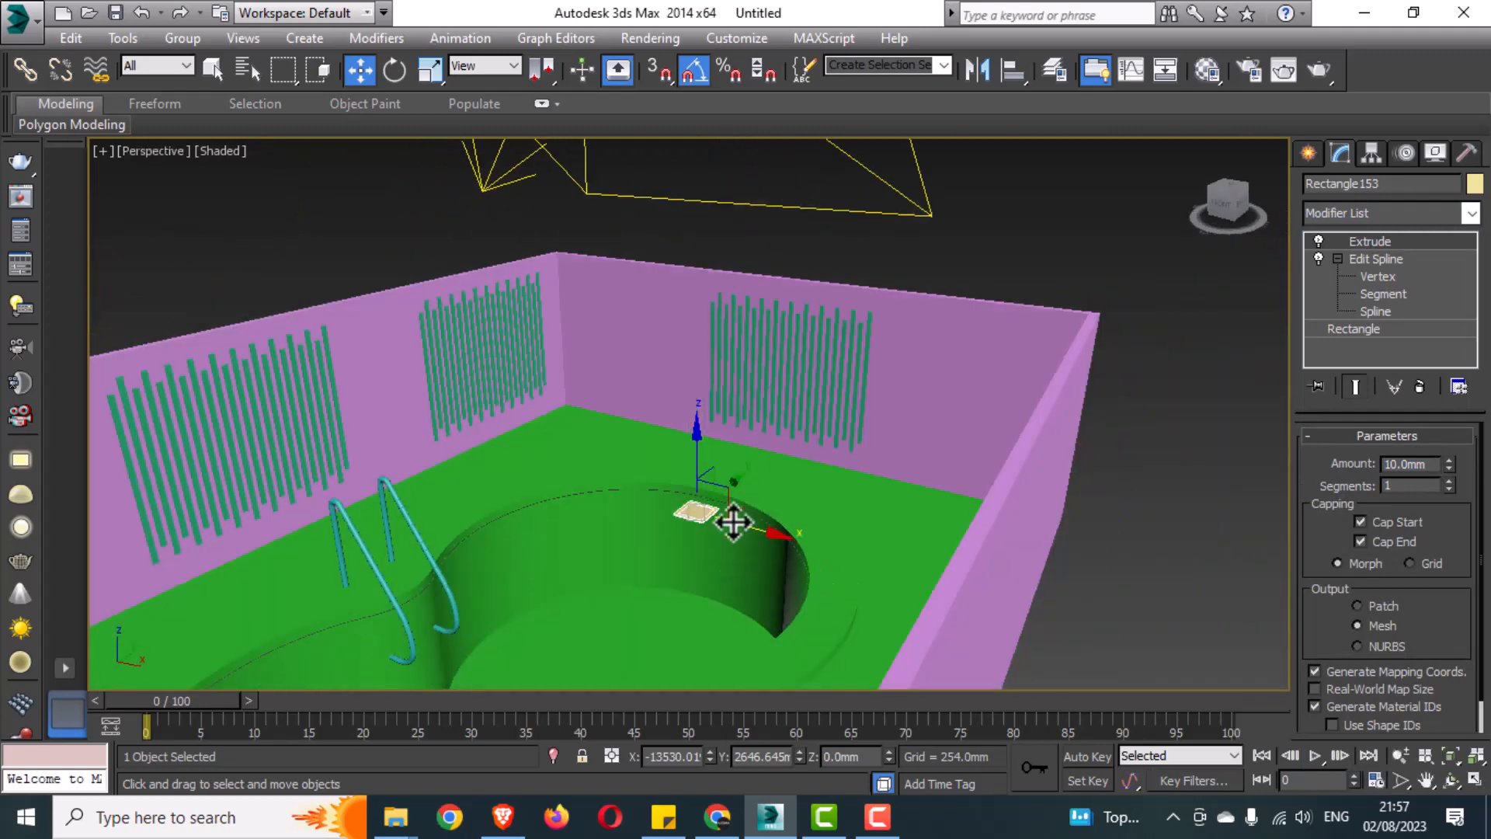
pyautogui.scroll(4, 702, 537)
pyautogui.hotkey('alt', 'w')
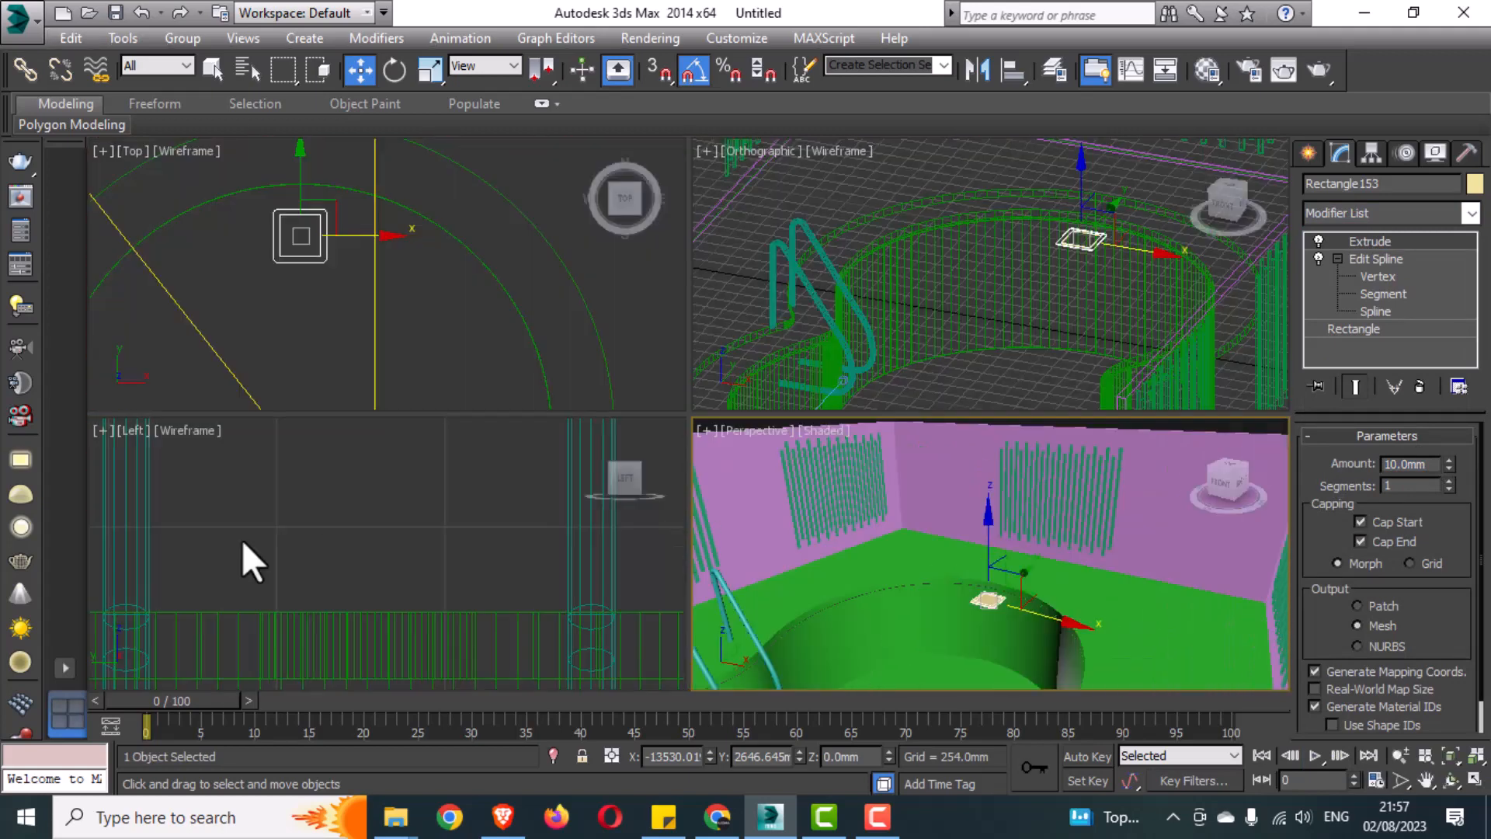
# Select both the frame and the inner plate in the maximized Left view and lower them deep into the pool
pyautogui.middleClick(311, 582)
pyautogui.hotkey('alt', 'w')
pyautogui.press('z')
pyautogui.click(529, 419)
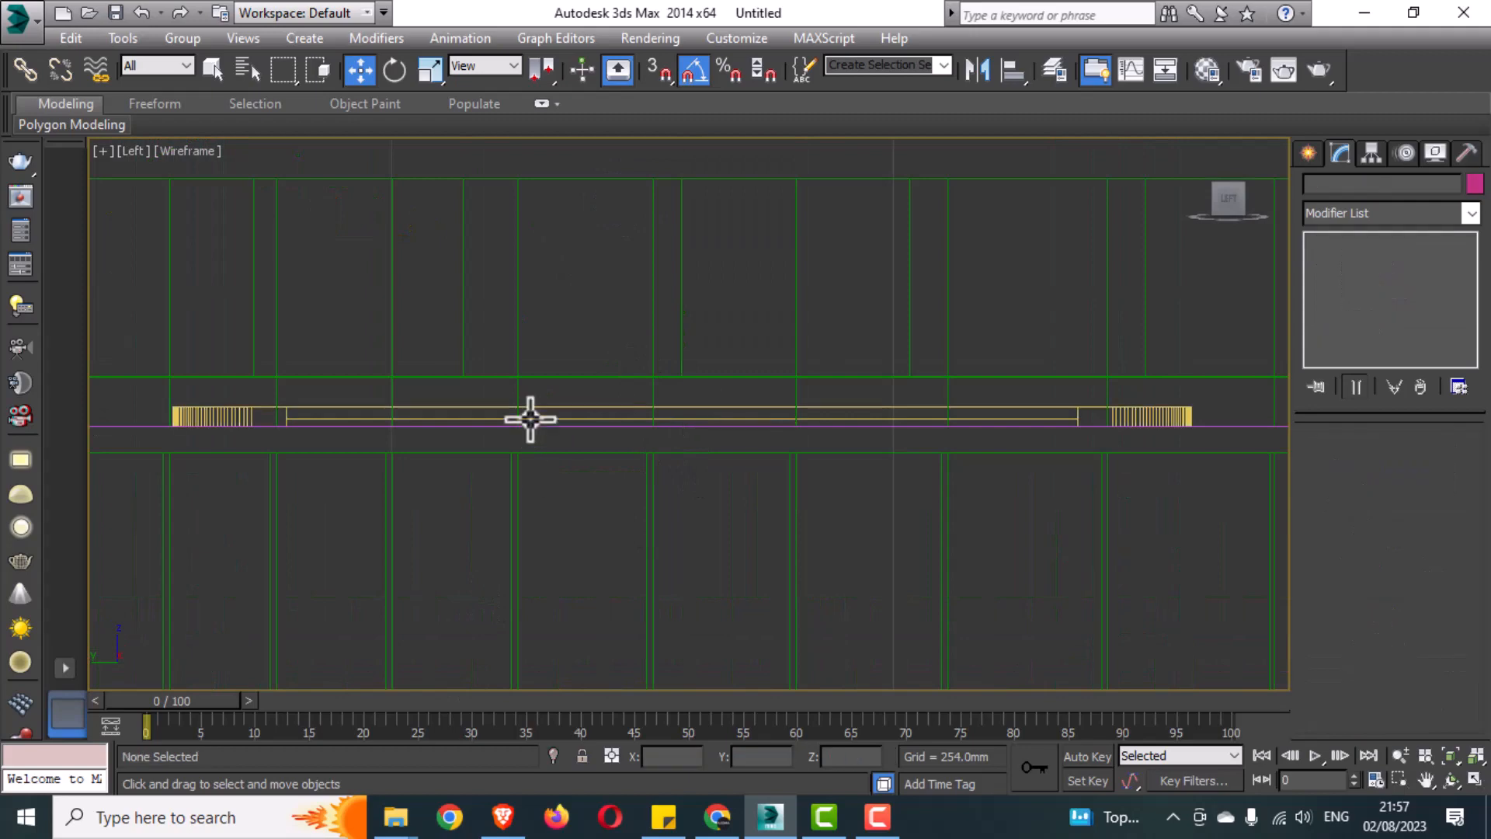
pyautogui.click(689, 406)
pyautogui.keyDown('ctrl'); pyautogui.click(556, 409); pyautogui.keyUp('ctrl')
pyautogui.scroll(-8, 556, 408)
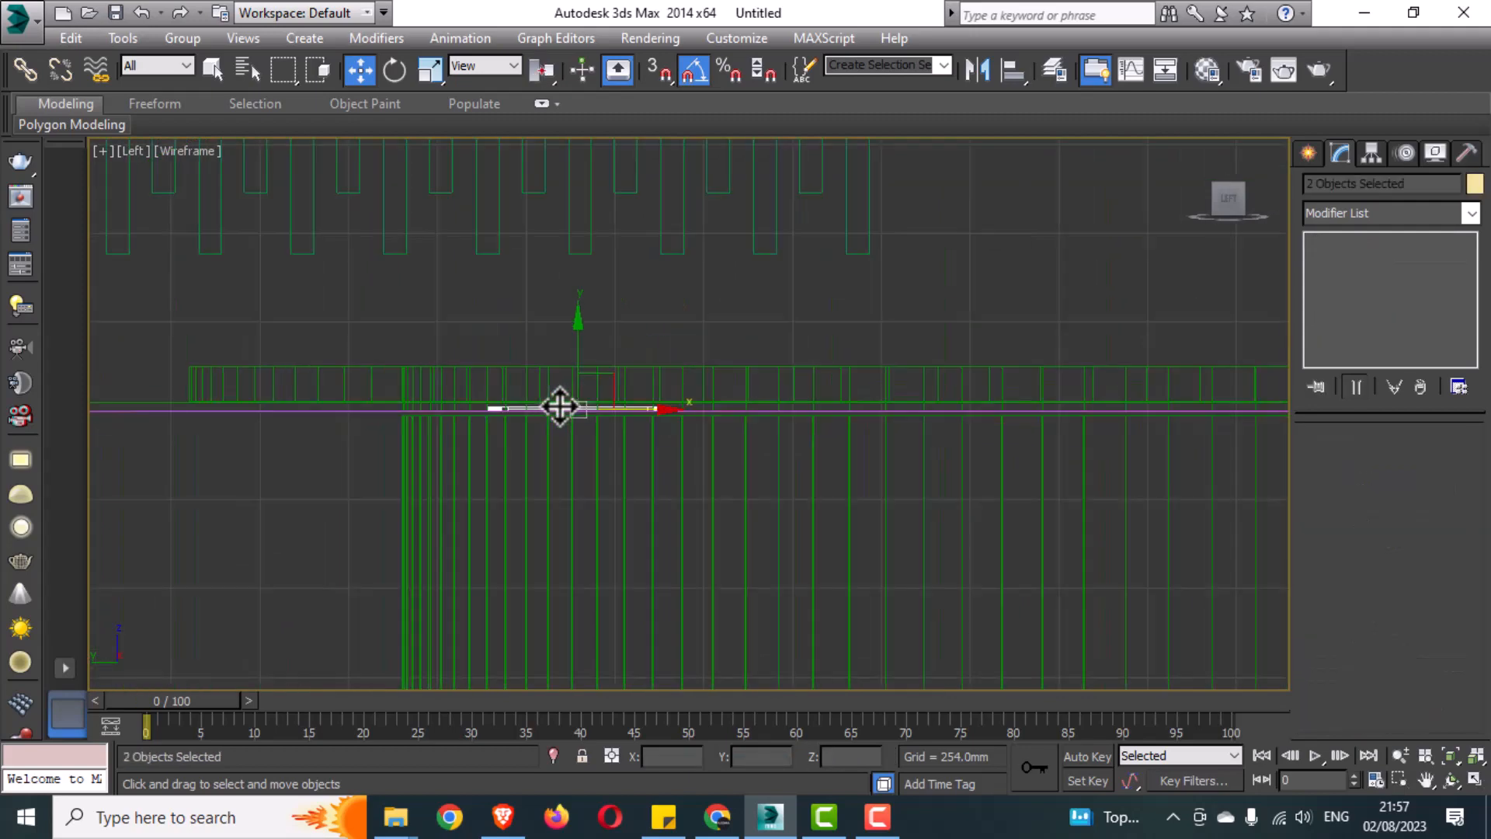
pyautogui.moveTo(579, 358); pyautogui.dragTo(574, 536)
pyautogui.moveTo(574, 542); pyautogui.dragTo(558, 340, button='middle')
pyautogui.moveTo(560, 327); pyautogui.dragTo(547, 508)
pyautogui.moveTo(571, 556); pyautogui.dragTo(572, 355, button='middle')
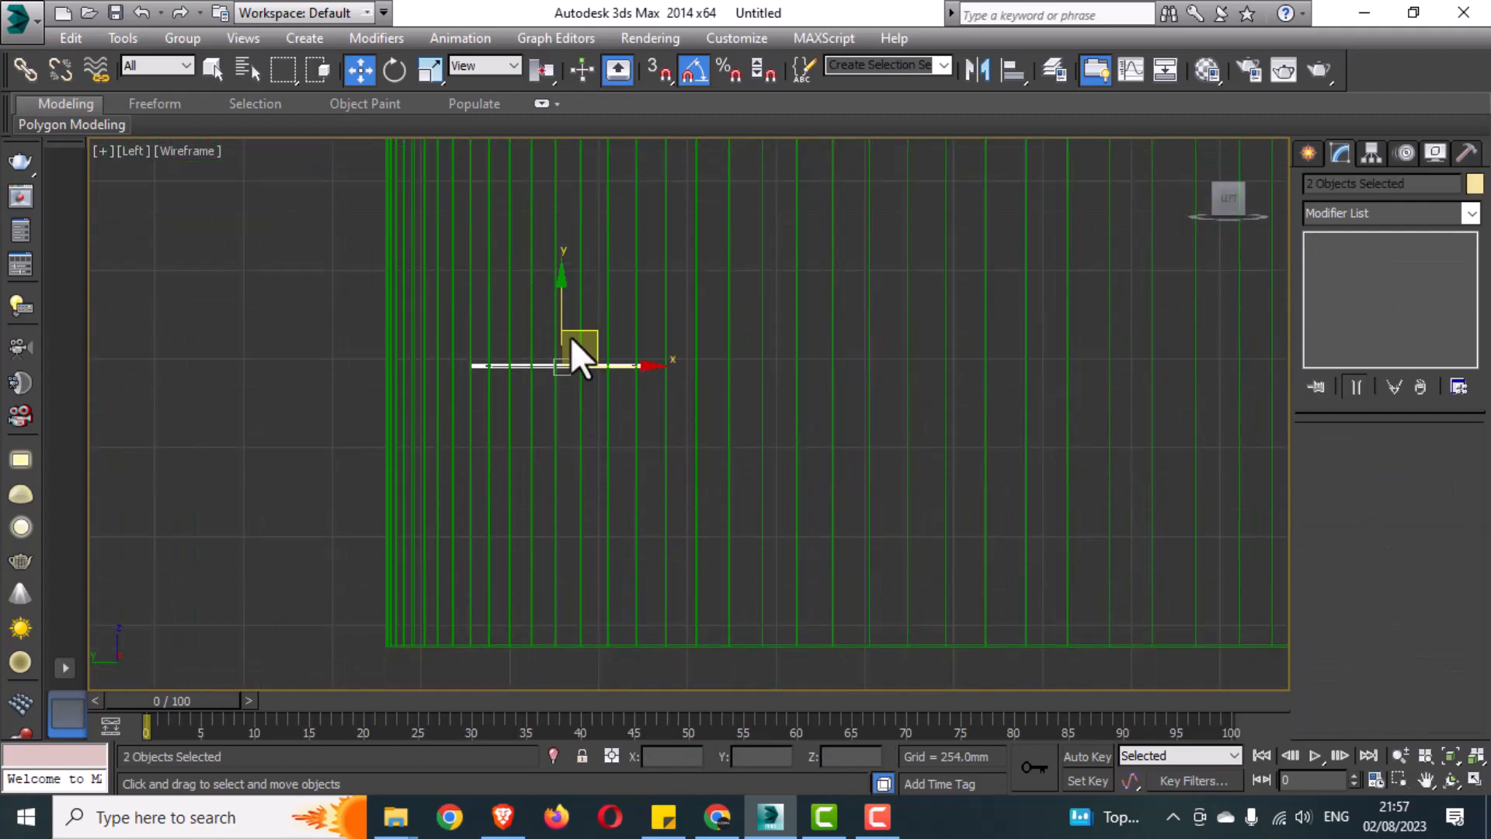
pyautogui.moveTo(563, 300); pyautogui.dragTo(556, 552)
# Lower the selected frame and plate further to just above the pool floor
pyautogui.press('z')
pyautogui.scroll(-3, 619, 451)
pyautogui.moveTo(653, 368); pyautogui.dragTo(626, 499)
pyautogui.scroll(-6, 602, 520)
pyautogui.scroll(4, 583, 544)
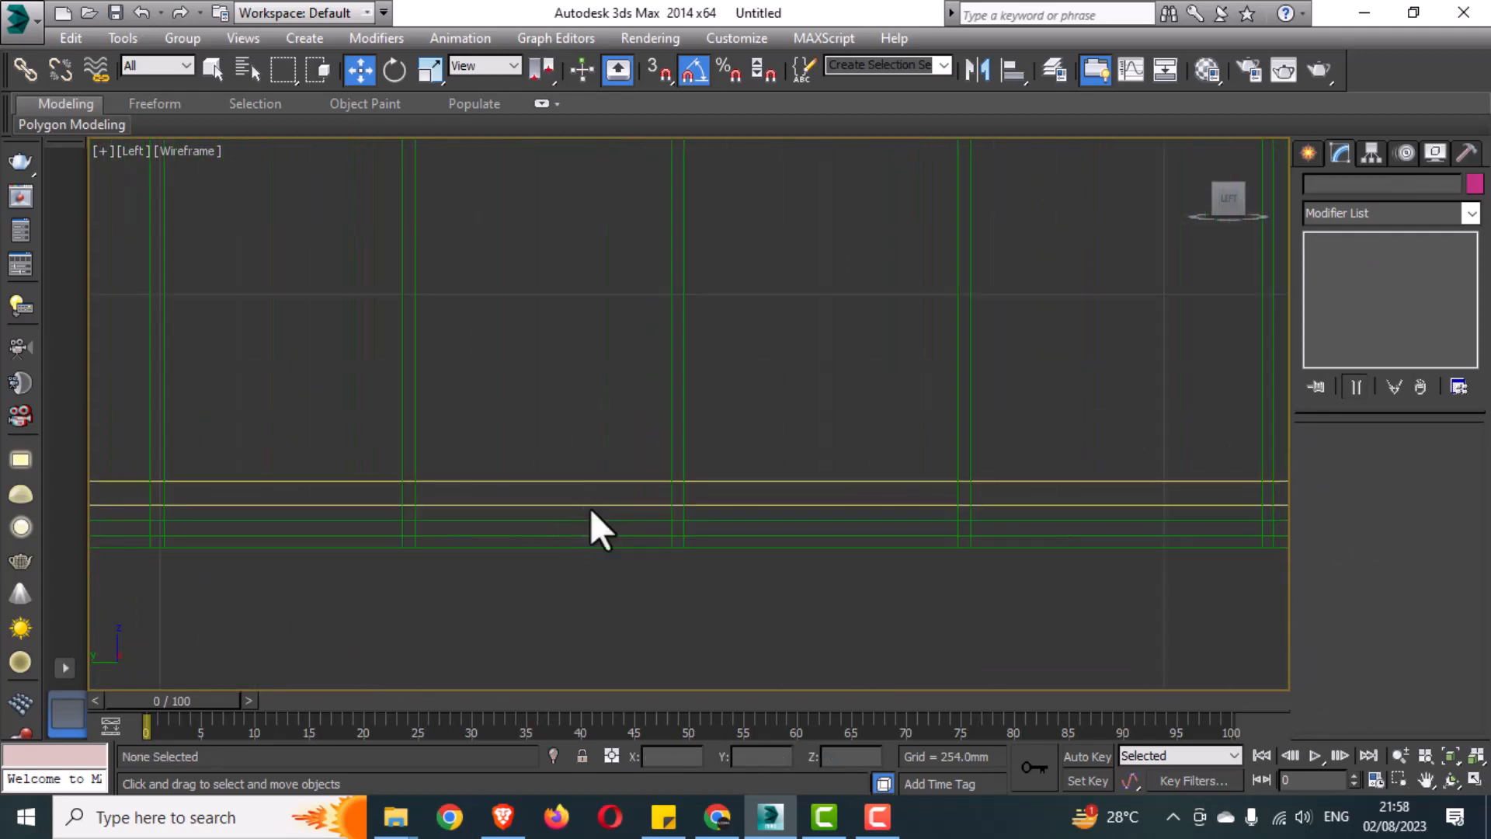
# Select the inner plate and create a VRayLightMtl in the first material slot
pyautogui.click(591, 508)
pyautogui.click(1207, 71)
pyautogui.click(929, 230)
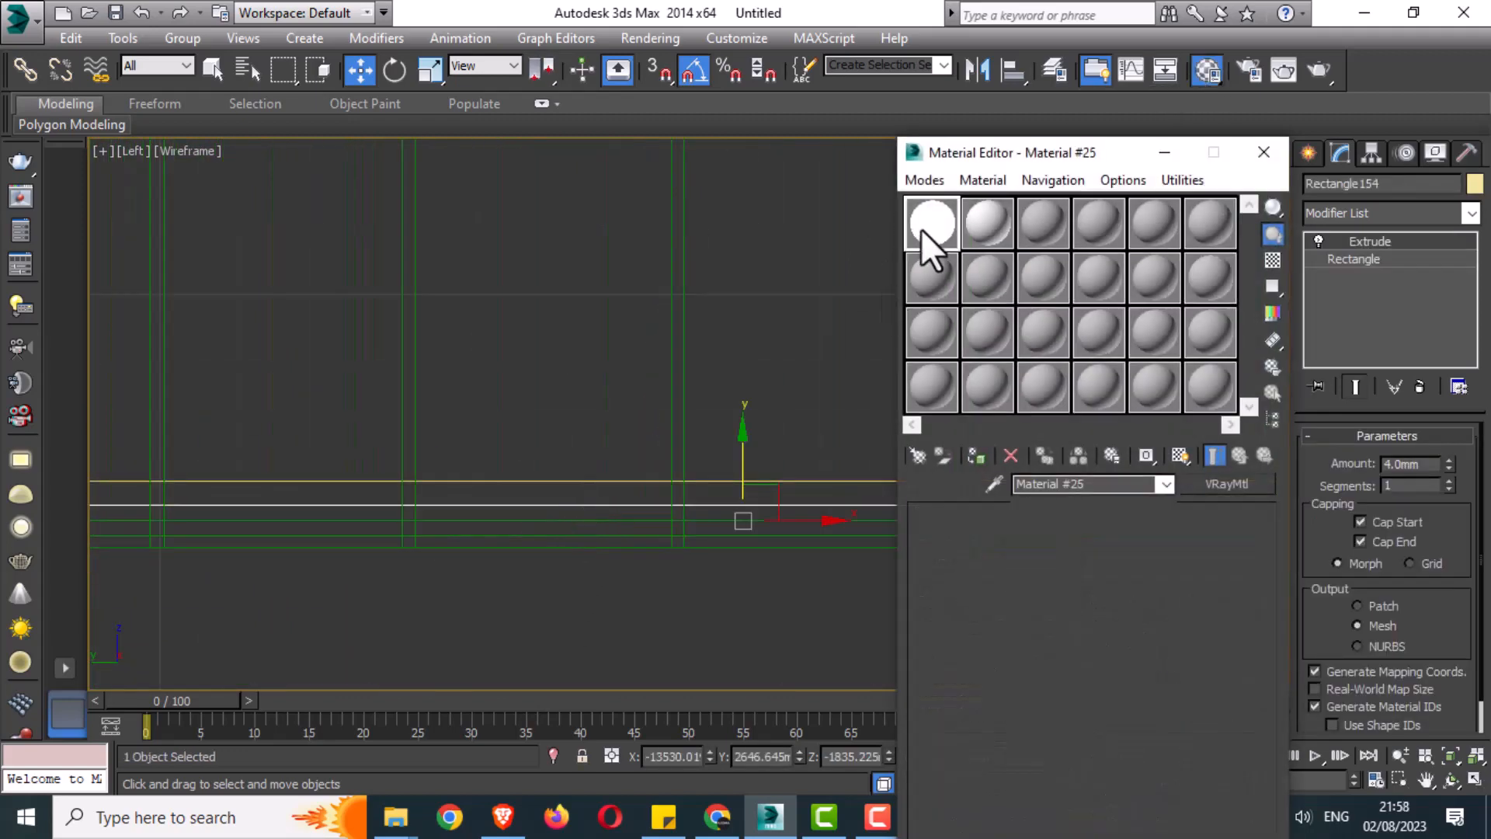
pyautogui.click(919, 457)
pyautogui.click(825, 147)
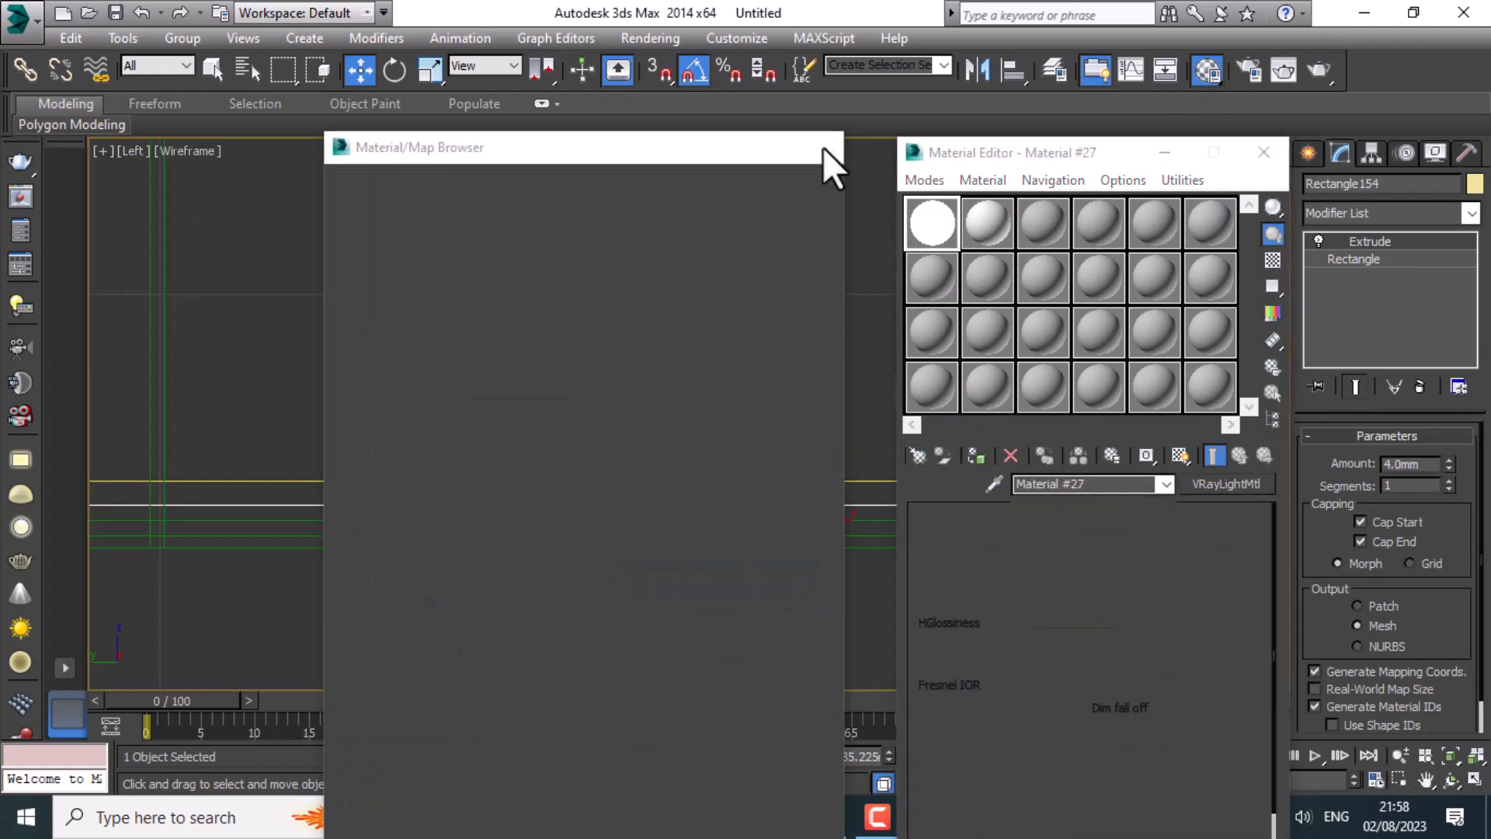
pyautogui.click(918, 456)
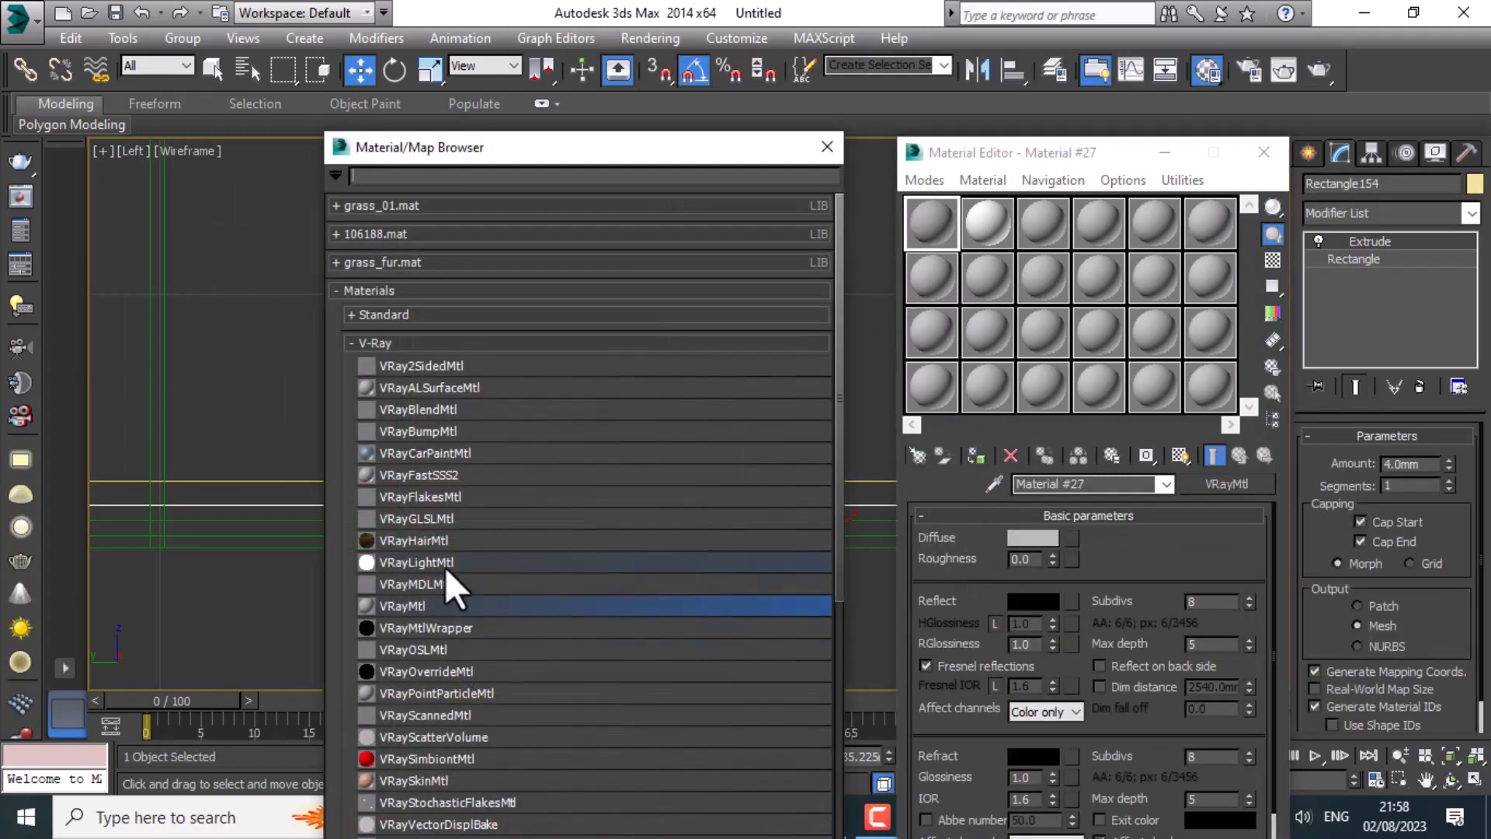
pyautogui.doubleClick(445, 560)
# Set the light material's color to yellow (RGB 225, 227, 42) and its intensity multiplier to 10
pyautogui.click(990, 543)
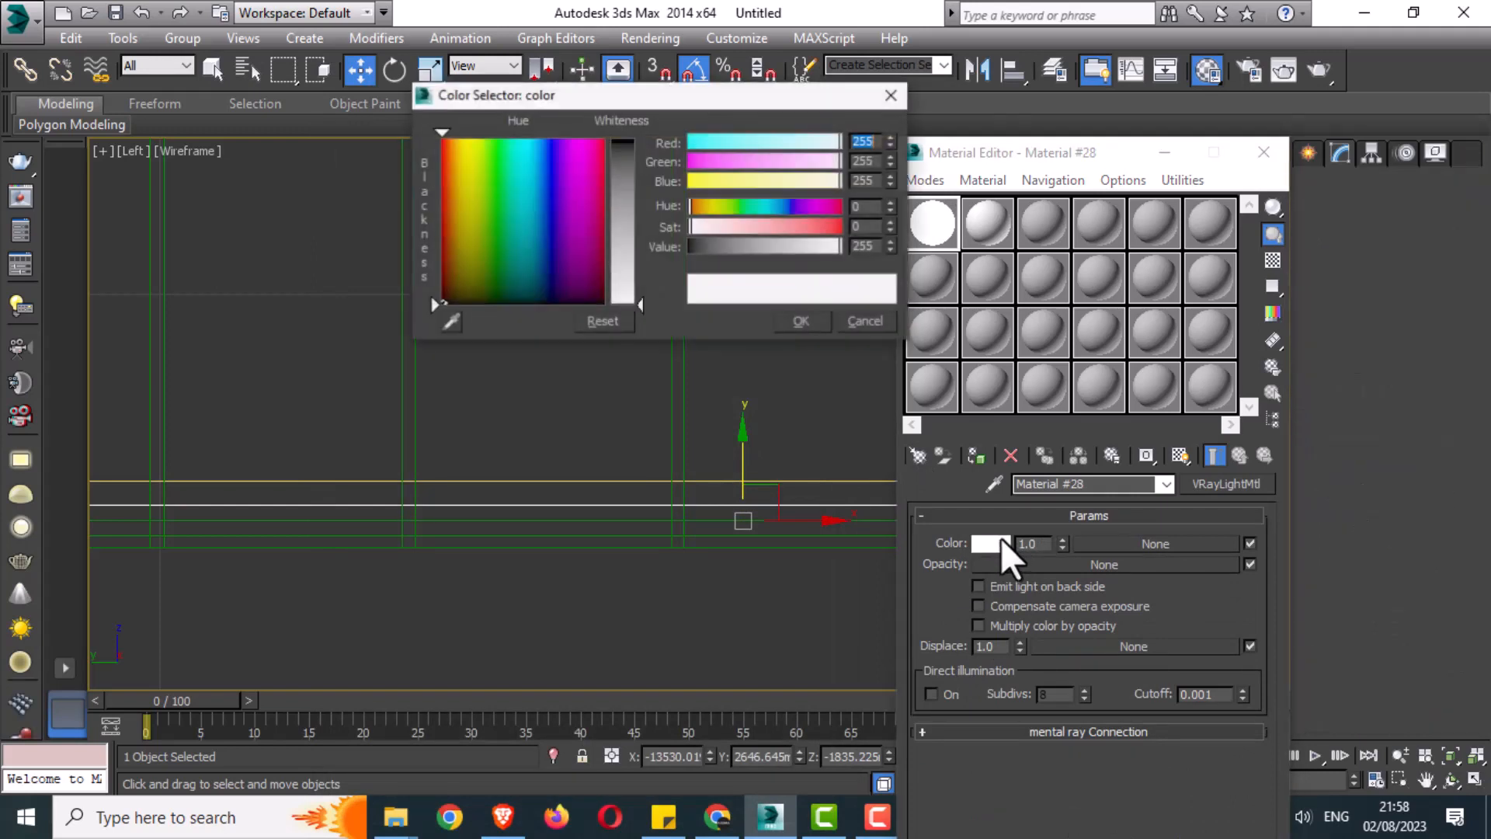
pyautogui.moveTo(536, 208)
pyautogui.mouseDown()
pyautogui.moveTo(595, 189)
pyautogui.moveTo(545, 196)
pyautogui.mouseUp()
pyautogui.moveTo(625, 167); pyautogui.dragTo(624, 163)
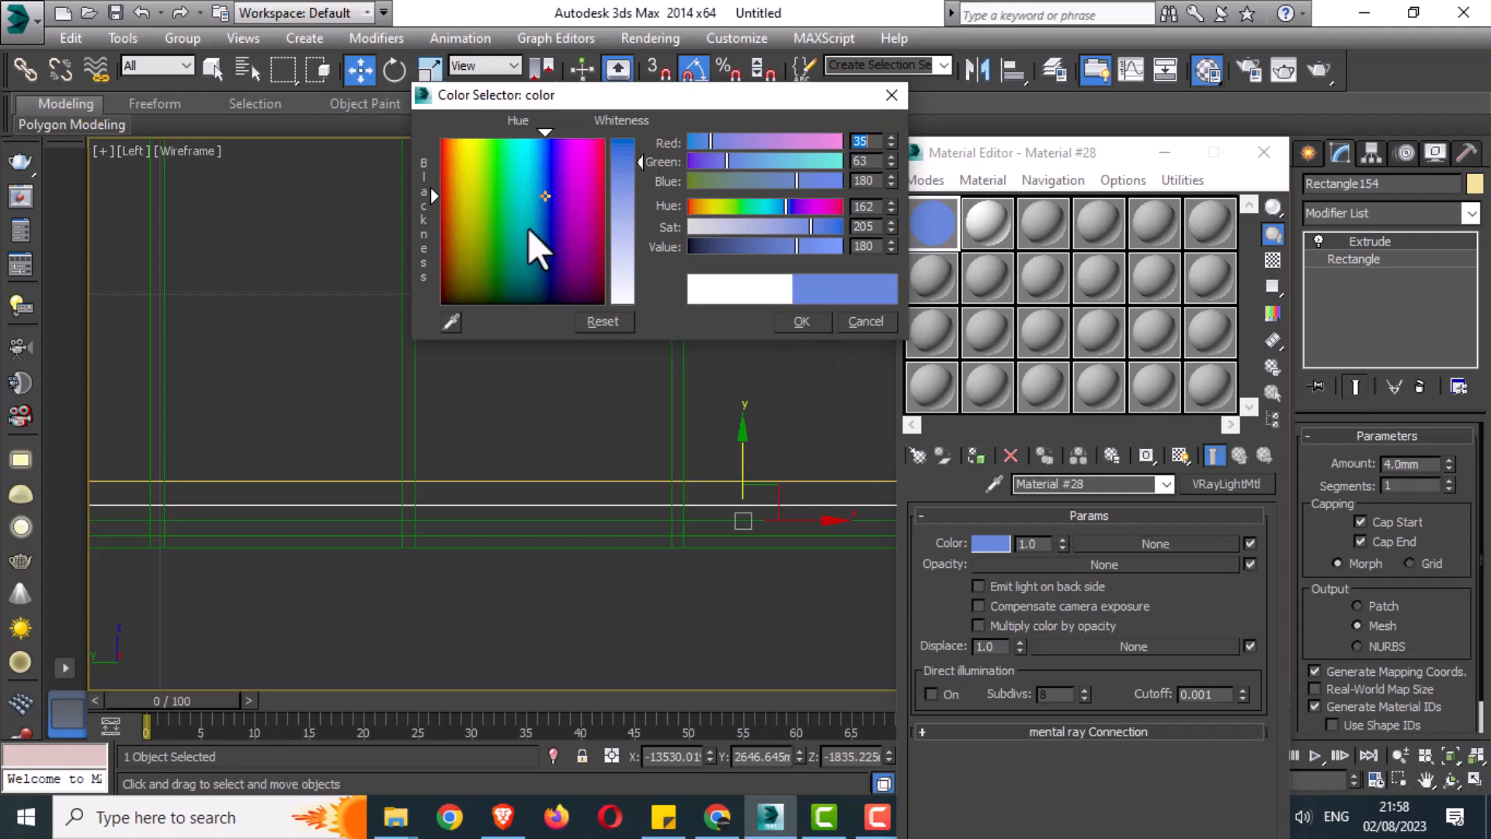
pyautogui.click(474, 195)
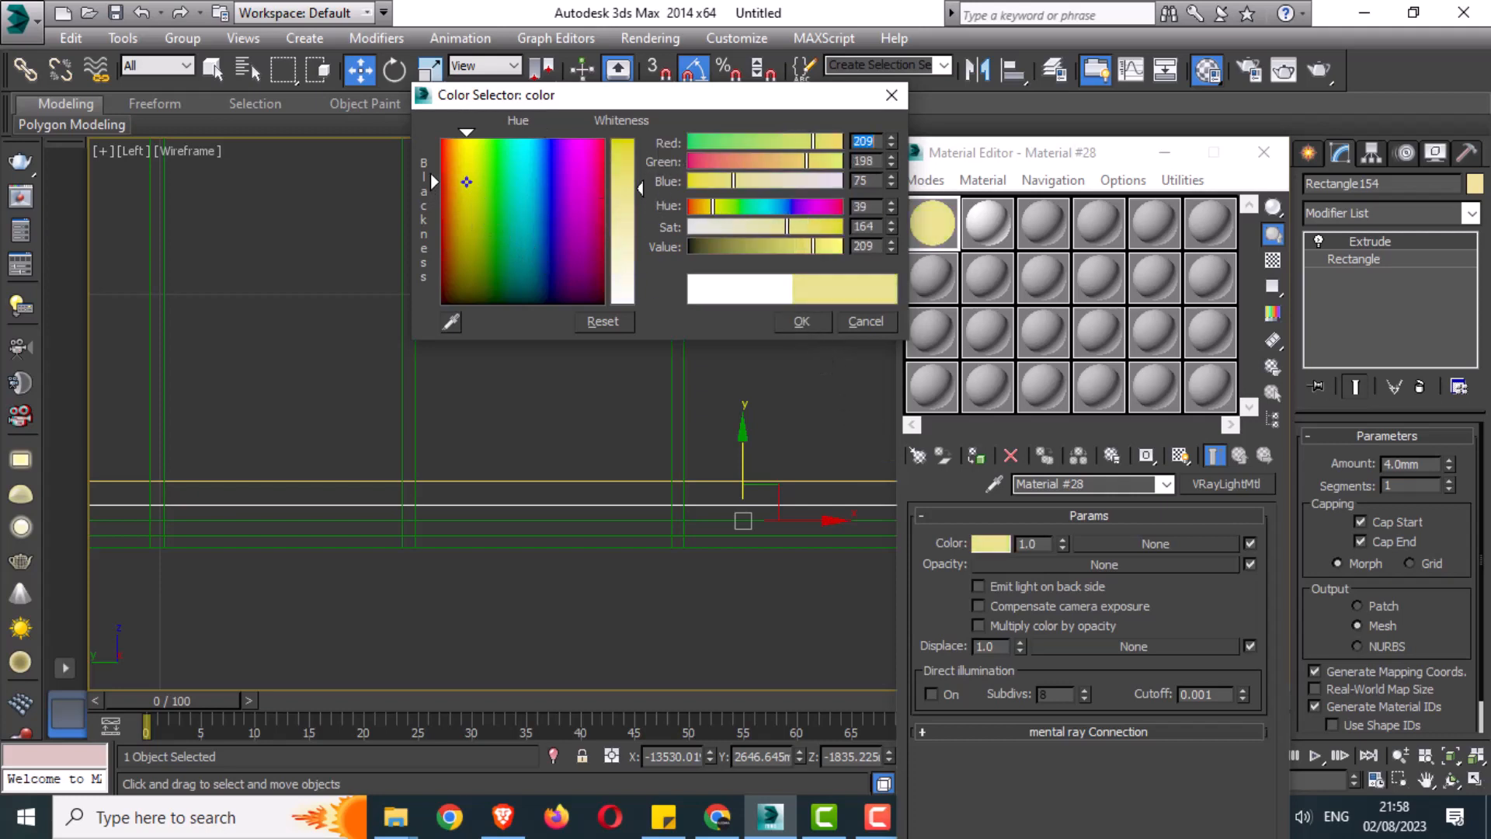
pyautogui.moveTo(477, 188); pyautogui.dragTo(468, 161)
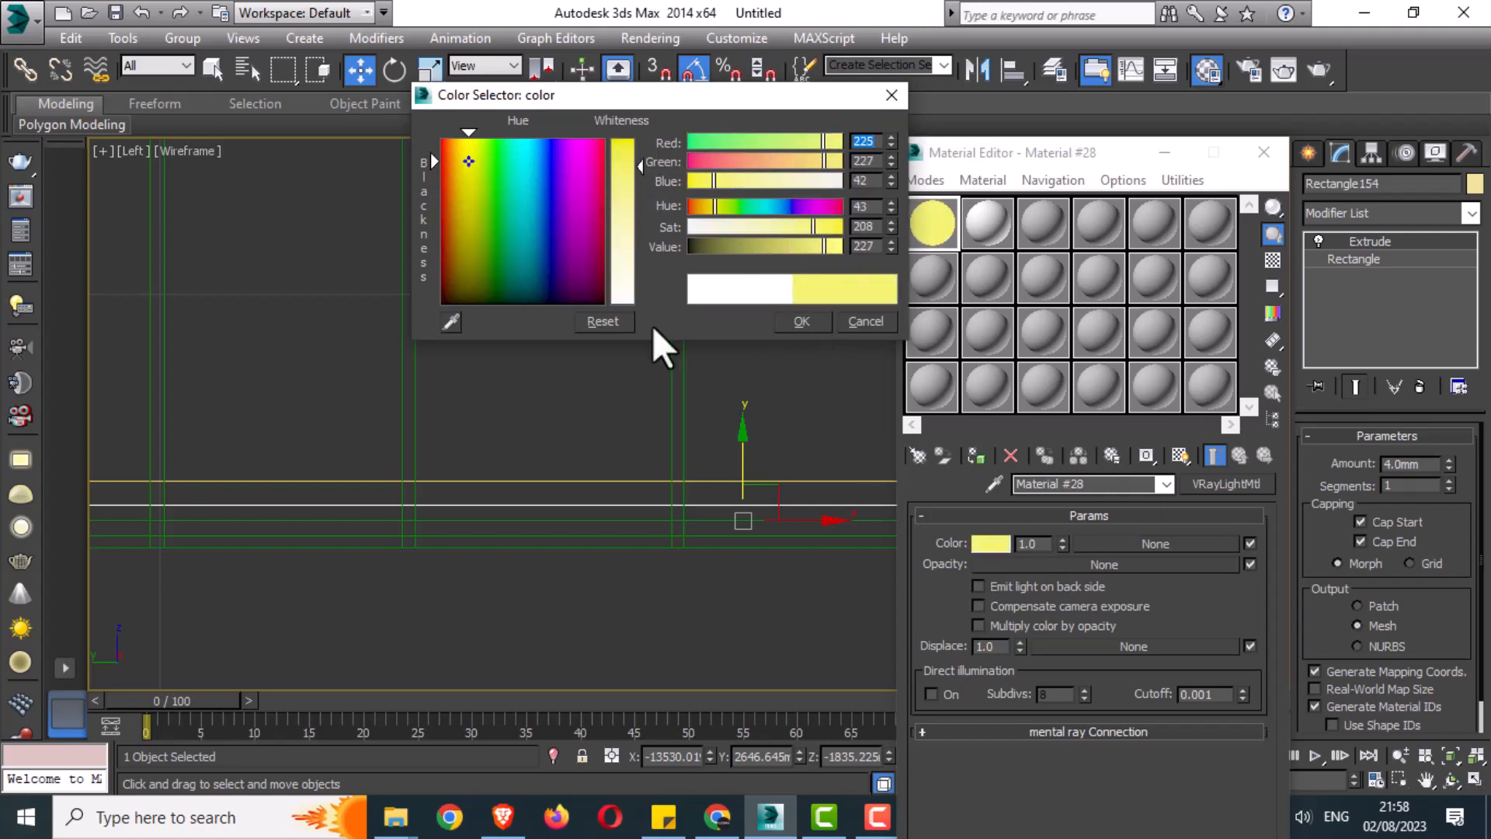
pyautogui.click(801, 321)
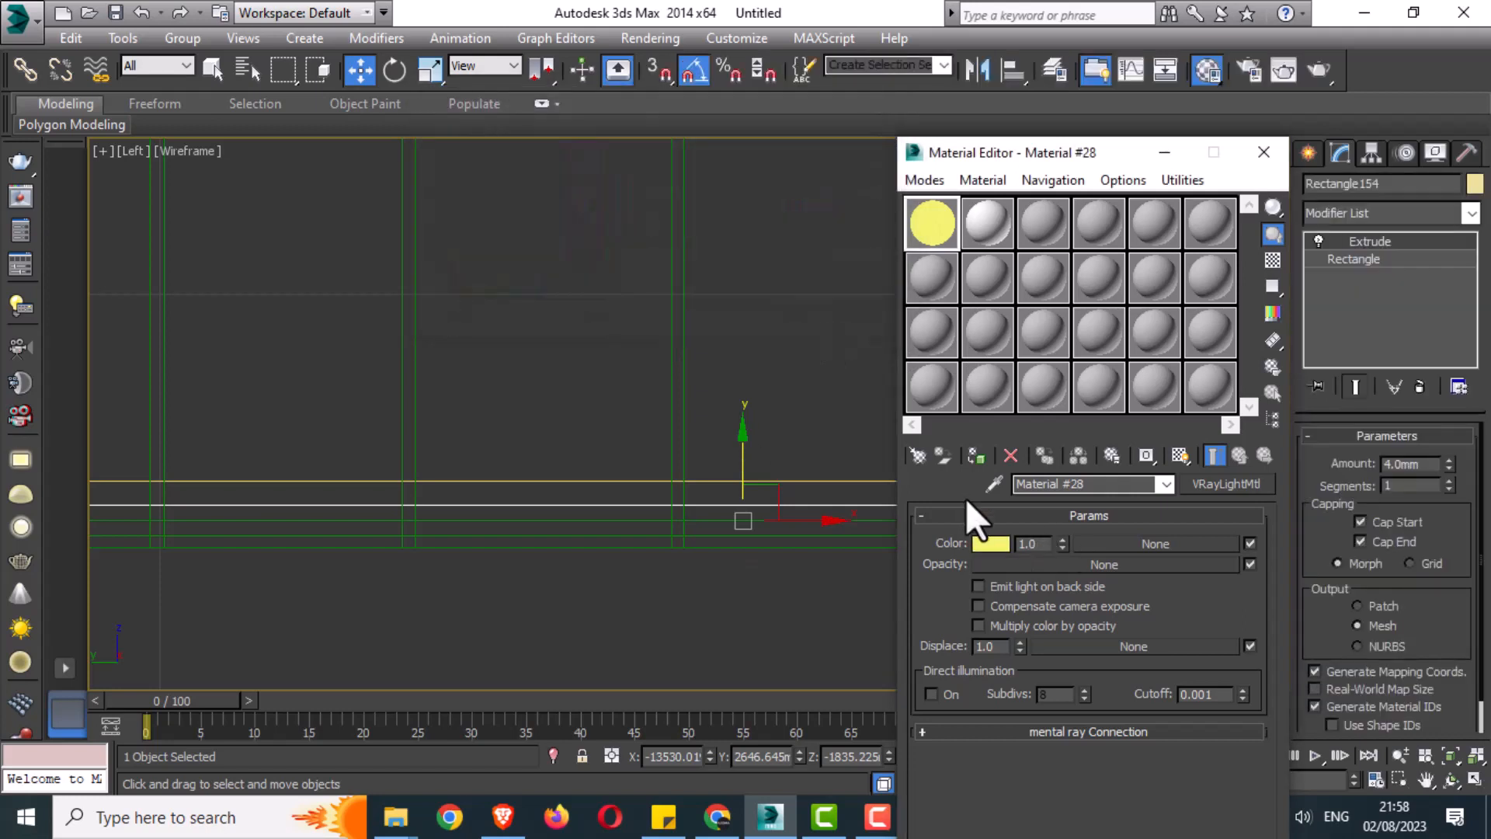
pyautogui.moveTo(1048, 546); pyautogui.dragTo(996, 547)
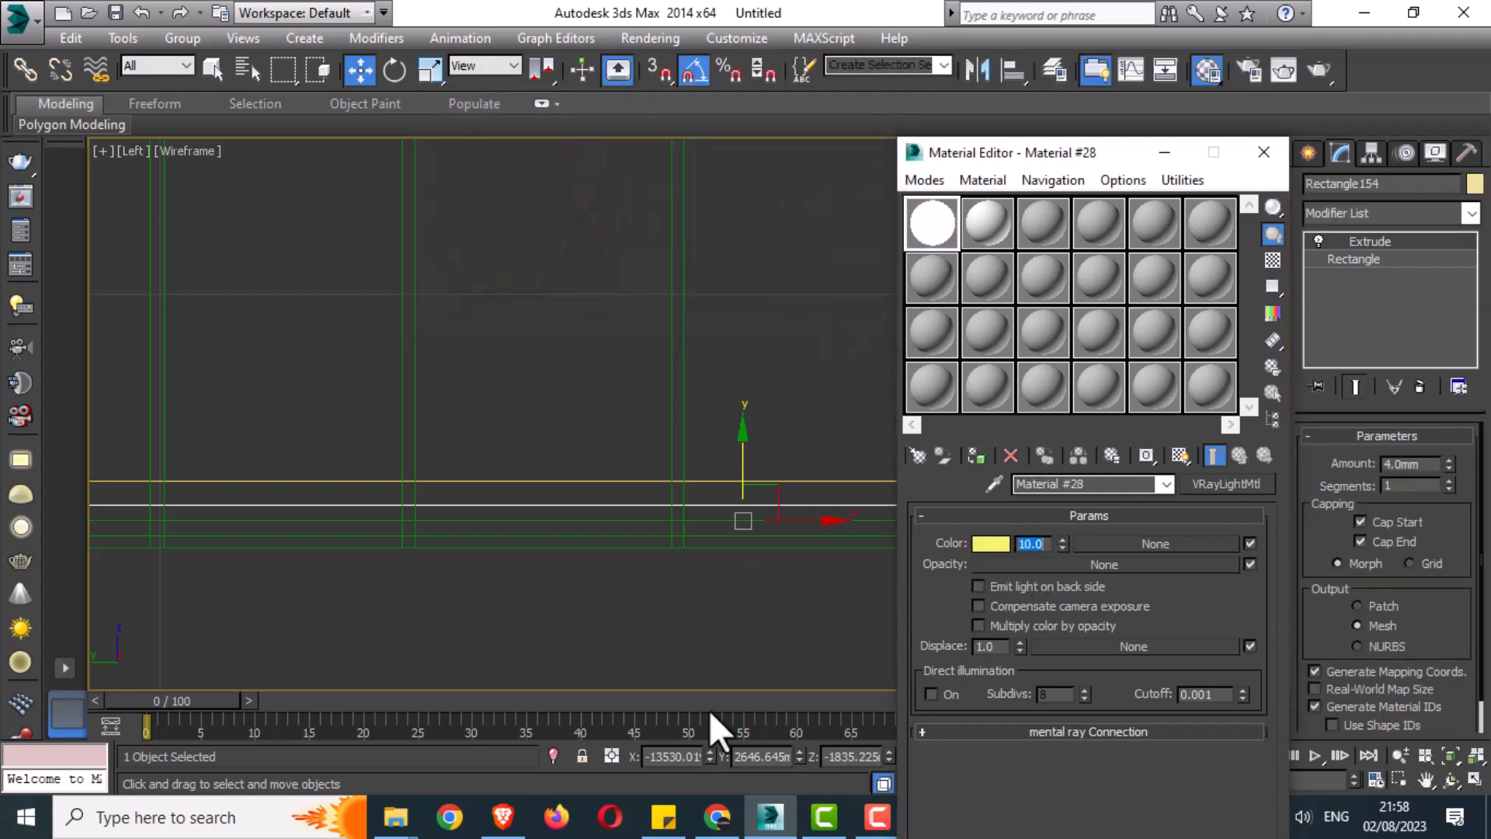
pyautogui.click(715, 684)
# Select the surrounding frame and replace the second slot's material with a new VRayMtl
pyautogui.click(765, 504)
pyautogui.click(987, 223)
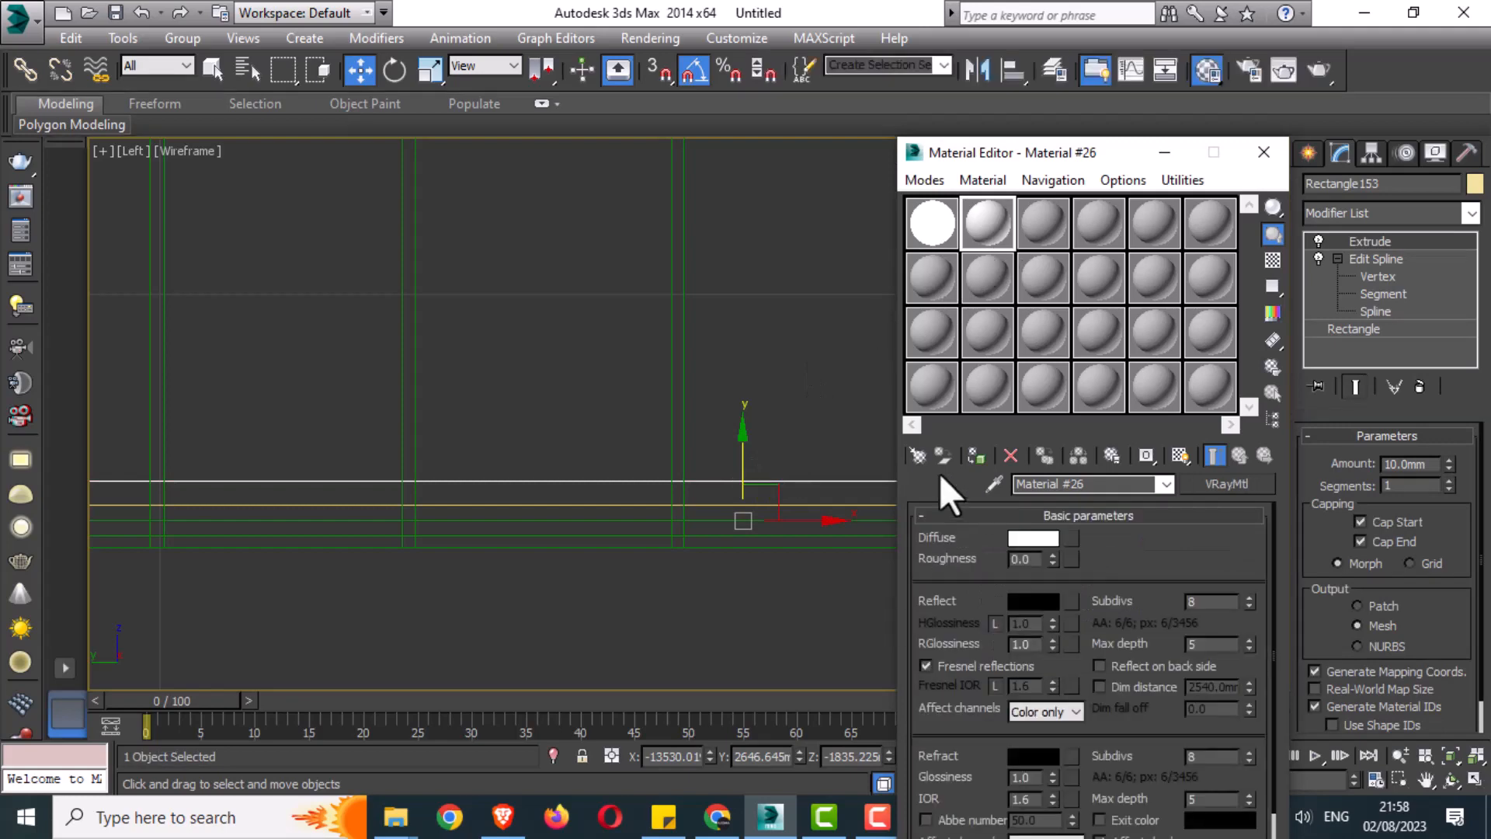
pyautogui.click(918, 455)
pyautogui.doubleClick(427, 604)
pyautogui.click(833, 147)
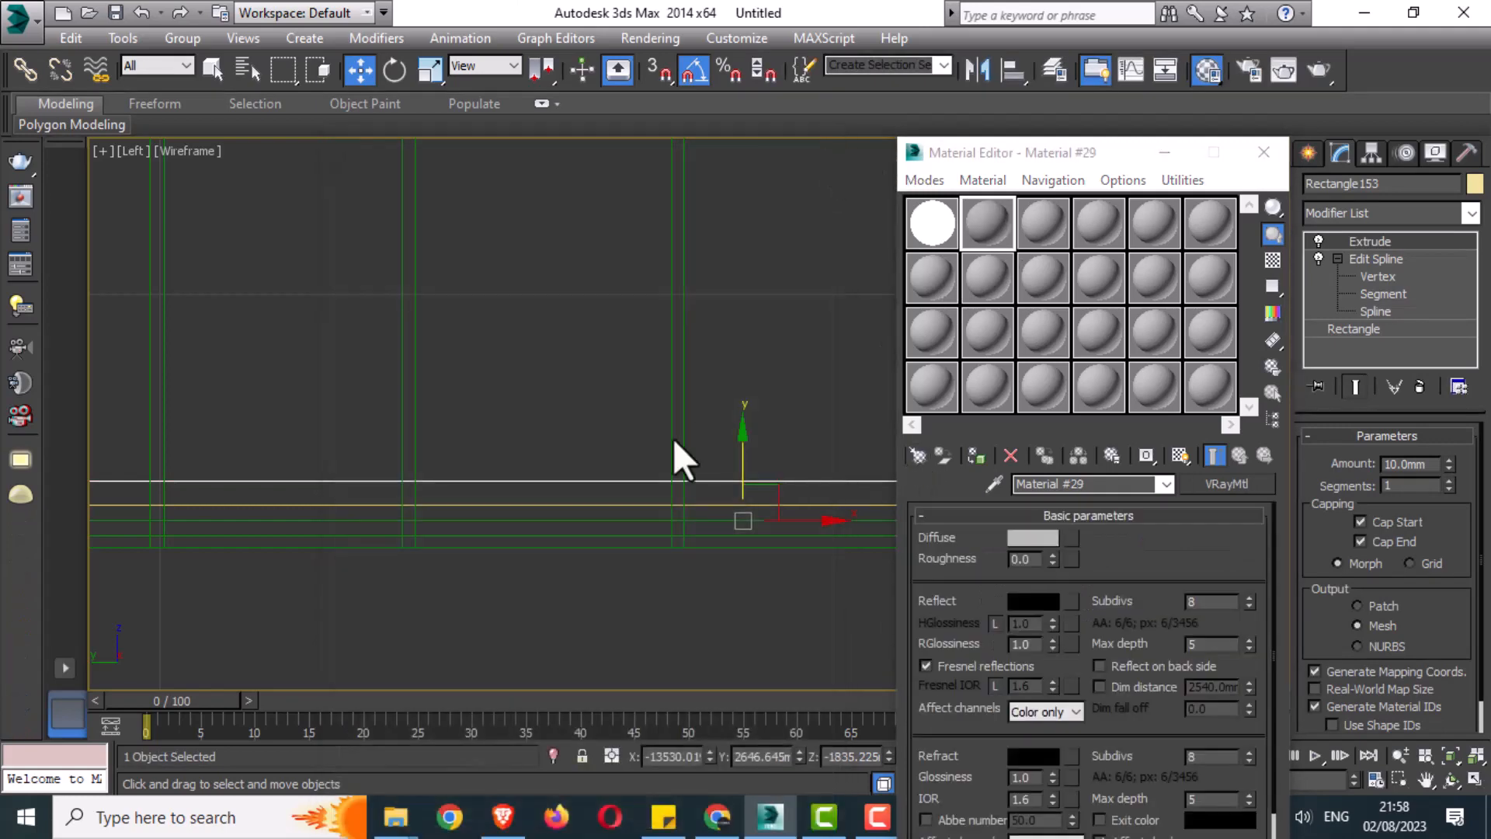
# Set the second material's diffuse color to near-white (RGB 238, 238, 238) and assign it to the frame
pyautogui.click(1033, 538)
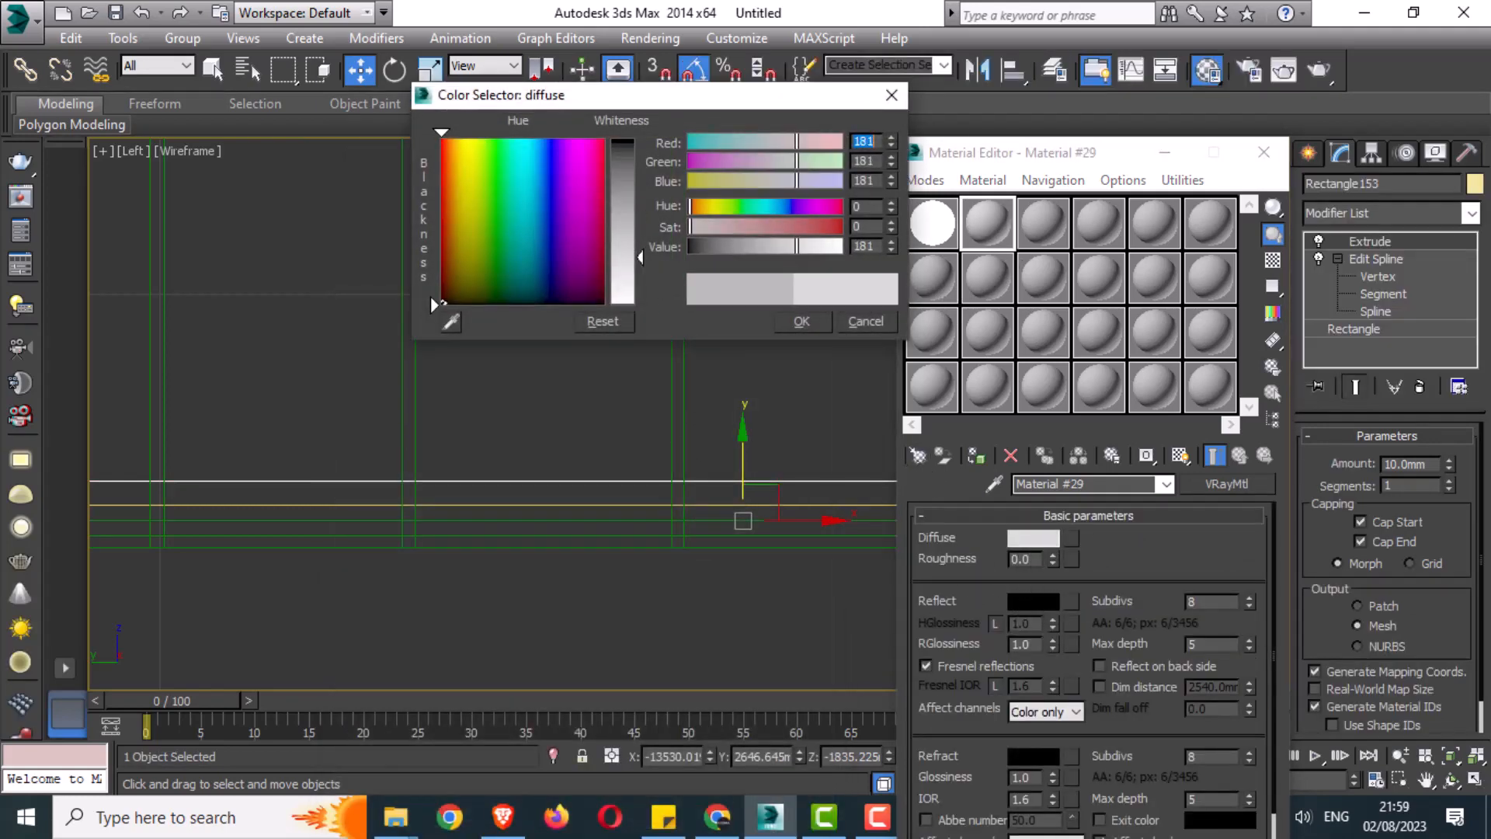
pyautogui.moveTo(639, 257); pyautogui.dragTo(639, 297)
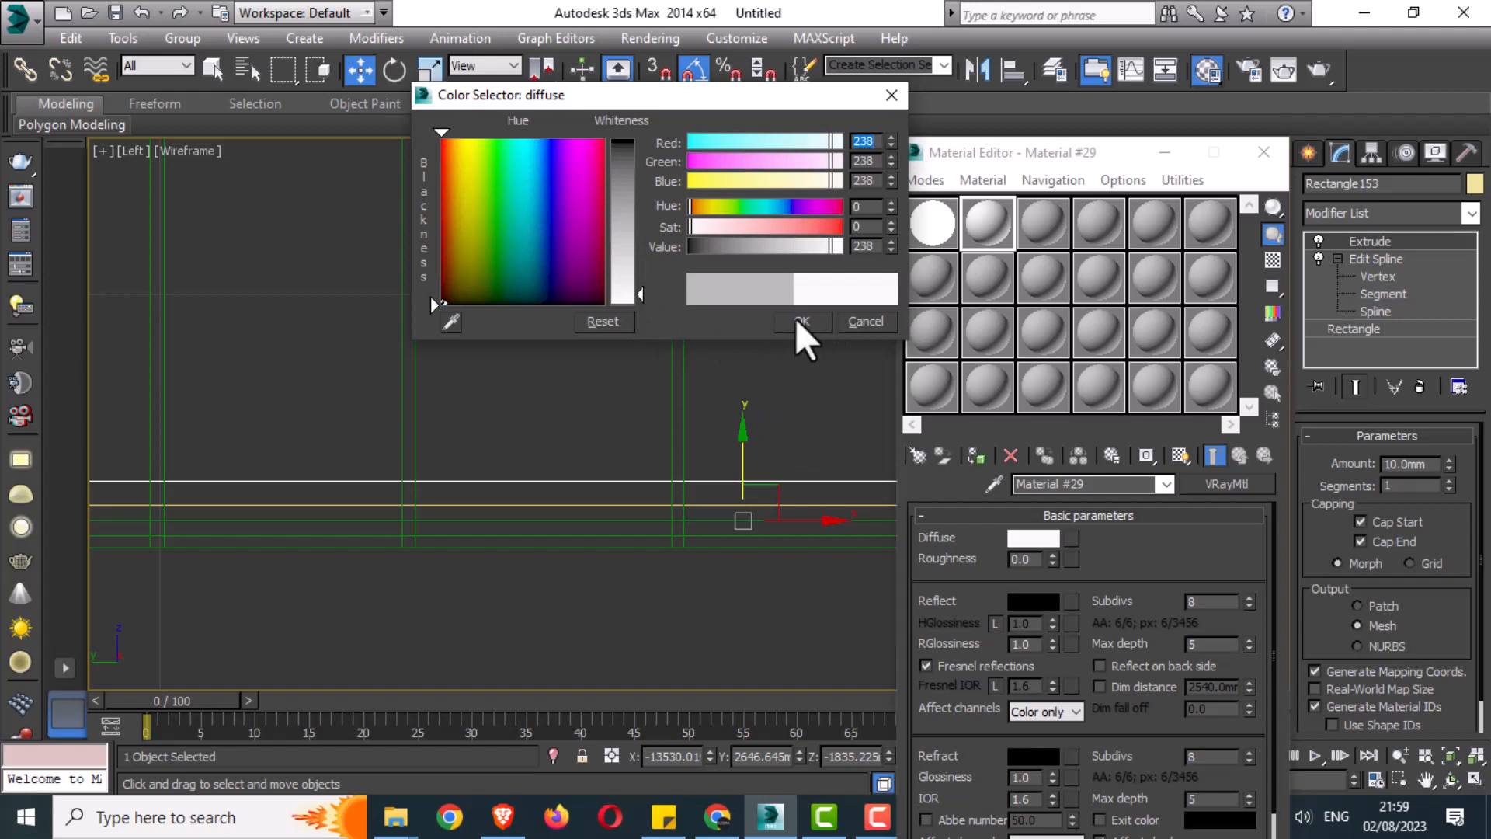
pyautogui.click(800, 321)
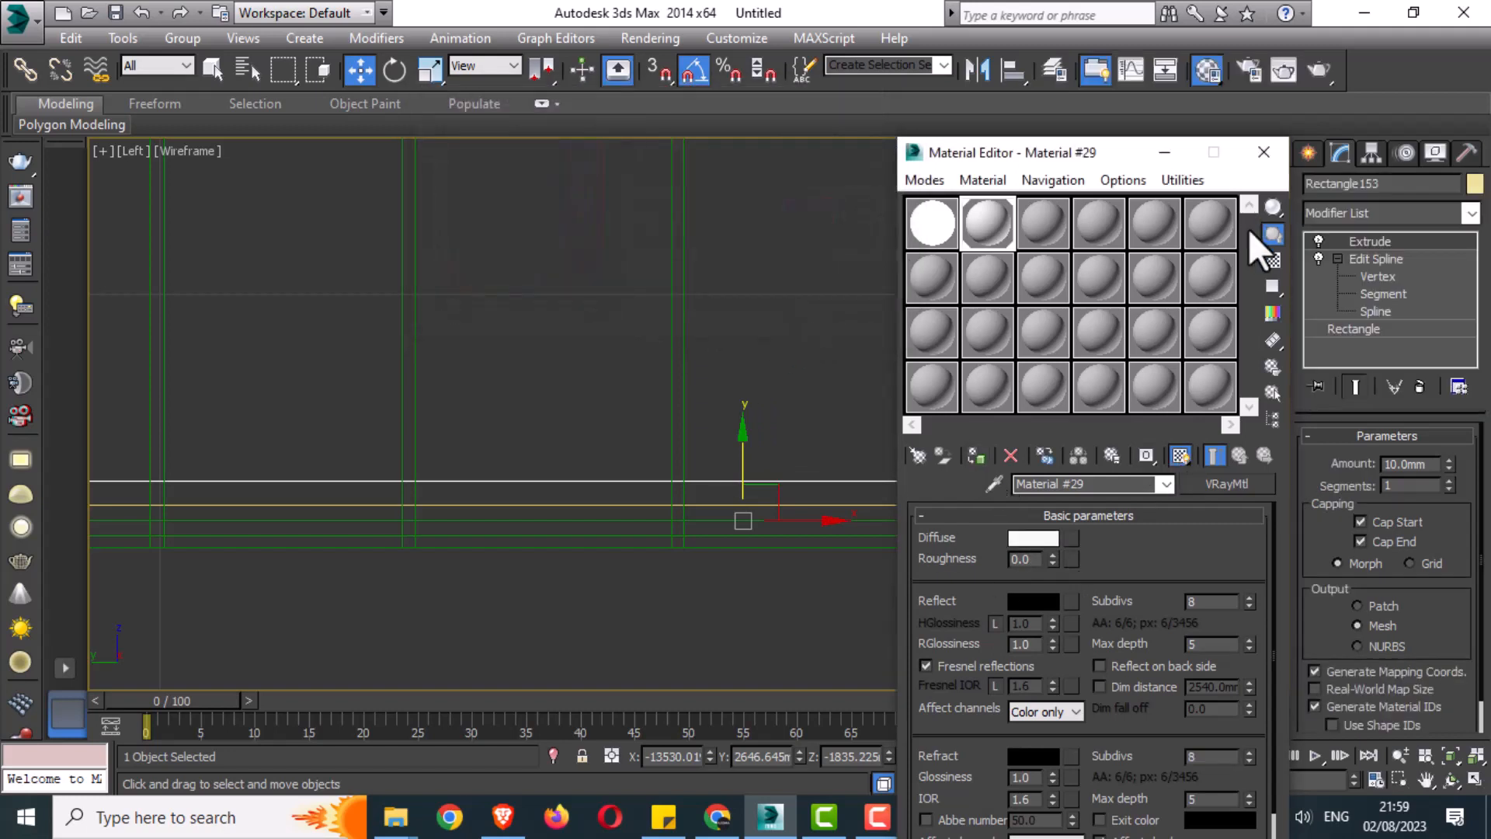
pyautogui.press('m')
# Group the frame and the inner plate into one pool-floor fixture
pyautogui.keyDown('ctrl'); pyautogui.click(771, 506); pyautogui.keyUp('ctrl')
pyautogui.click(182, 38)
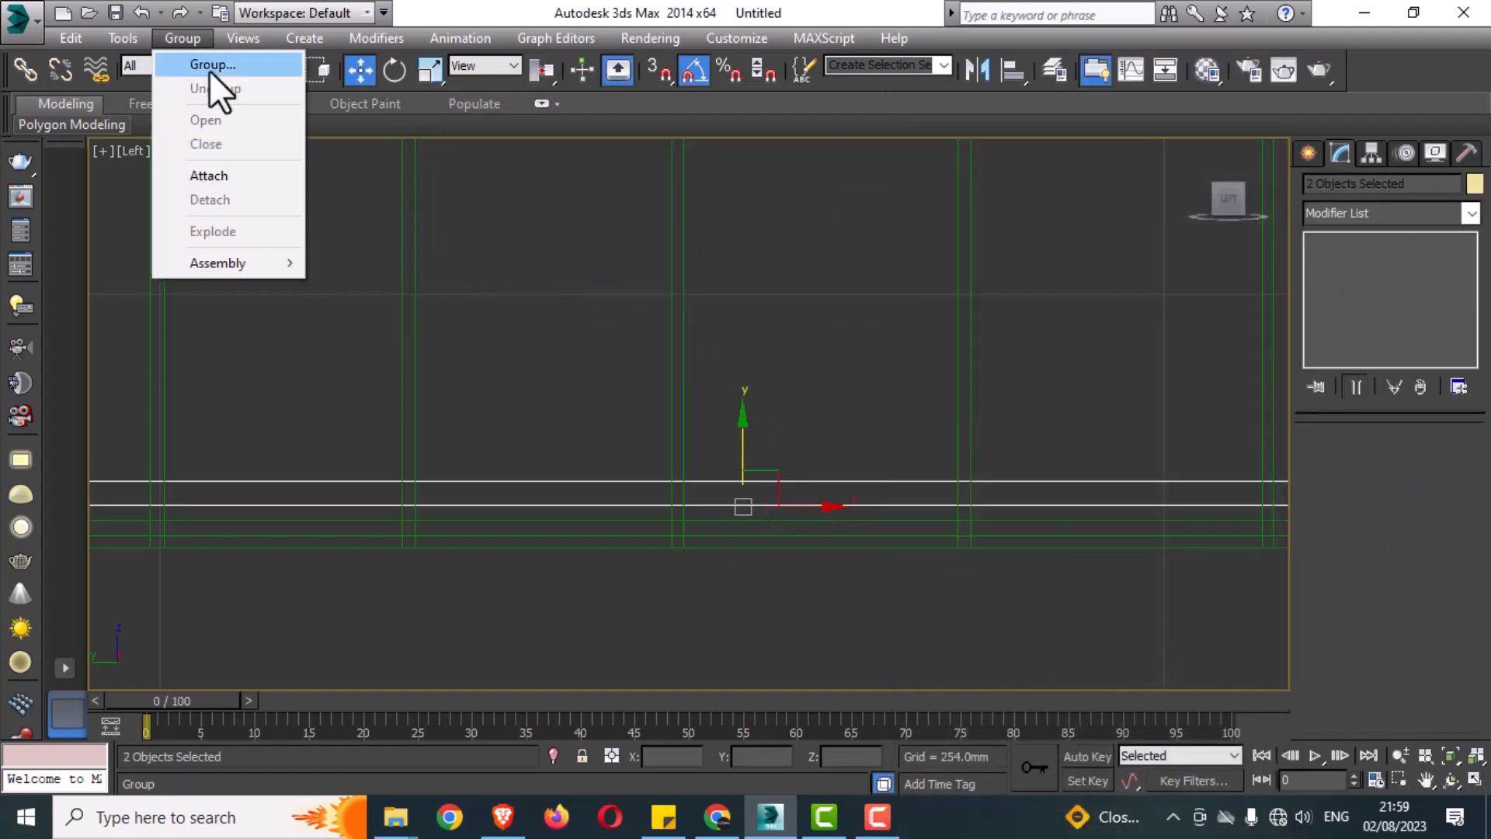
pyautogui.click(208, 62)
pyautogui.click(776, 447)
# Scale the fixture group down in the maximized Top view and shift it slightly closer to the pool's far edge
pyautogui.hotkey('alt', 'w')
pyautogui.rightClick(506, 362)
pyautogui.hotkey('alt', 'w')
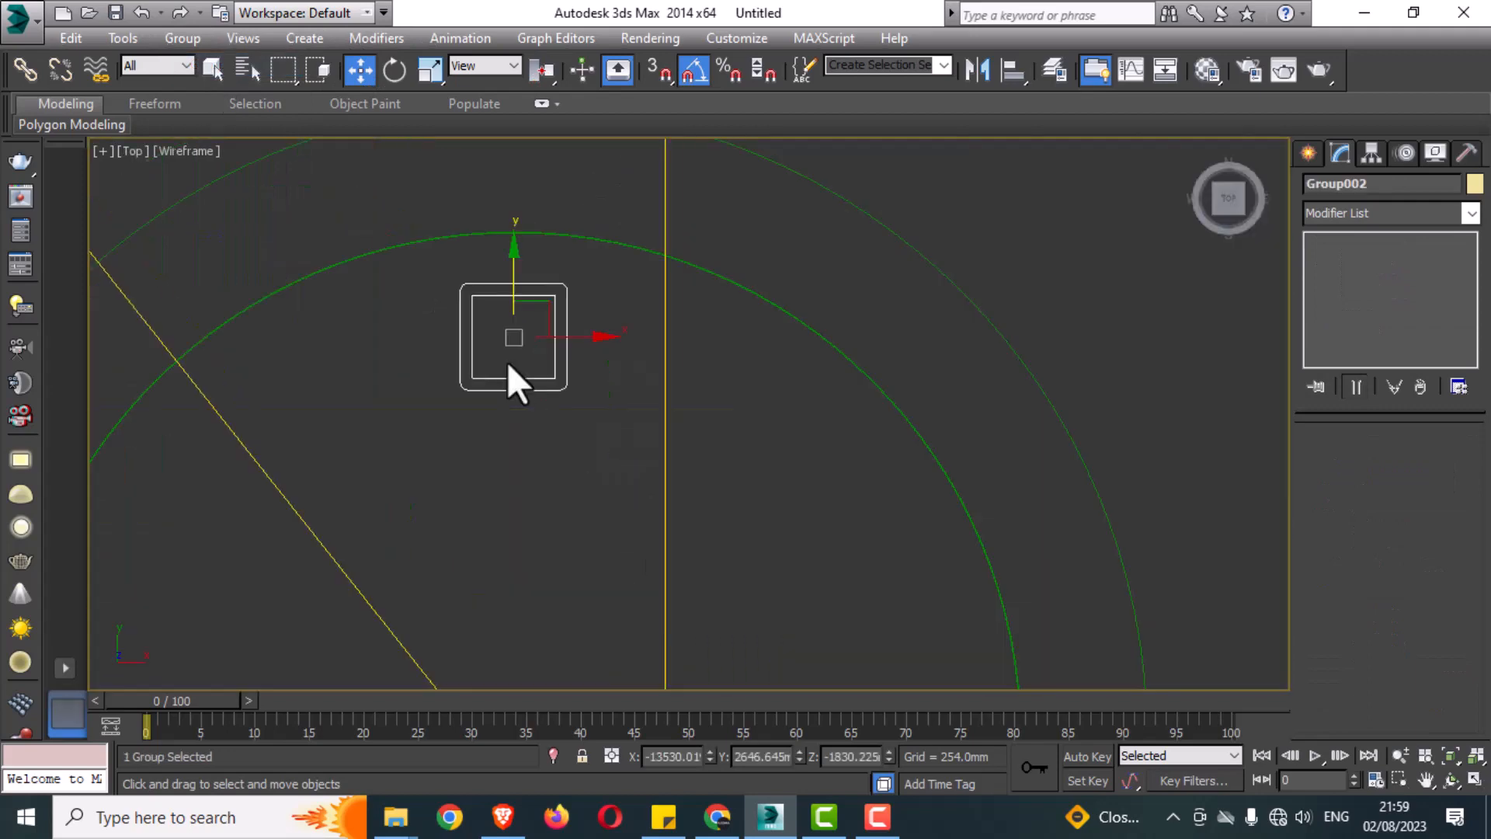
pyautogui.scroll(-8, 507, 364)
pyautogui.scroll(5, 503, 369)
pyautogui.press('r')
pyautogui.moveTo(539, 291); pyautogui.dragTo(550, 363)
pyautogui.press('w')
pyautogui.scroll(-4, 532, 233)
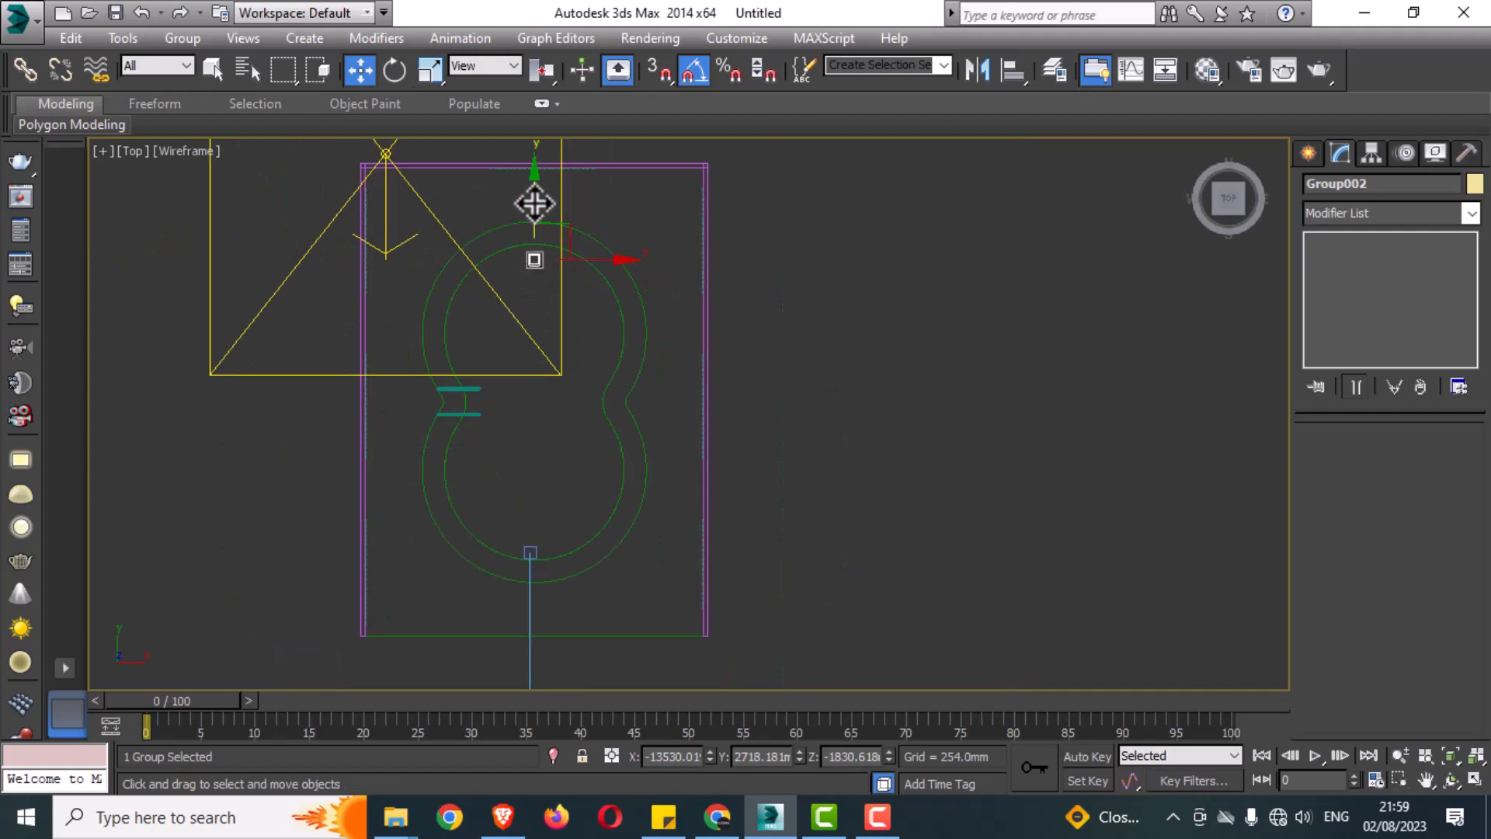
# Clone the fixture group as an instance and place it at the pool's near end
pyautogui.keyDown('shift'); pyautogui.moveTo(533, 199); pyautogui.dragTo(548, 484); pyautogui.keyUp('shift')
pyautogui.click(644, 361)
pyautogui.click(765, 500)
pyautogui.click(645, 451)
pyautogui.moveTo(626, 444); pyautogui.dragTo(633, 445, button='middle')
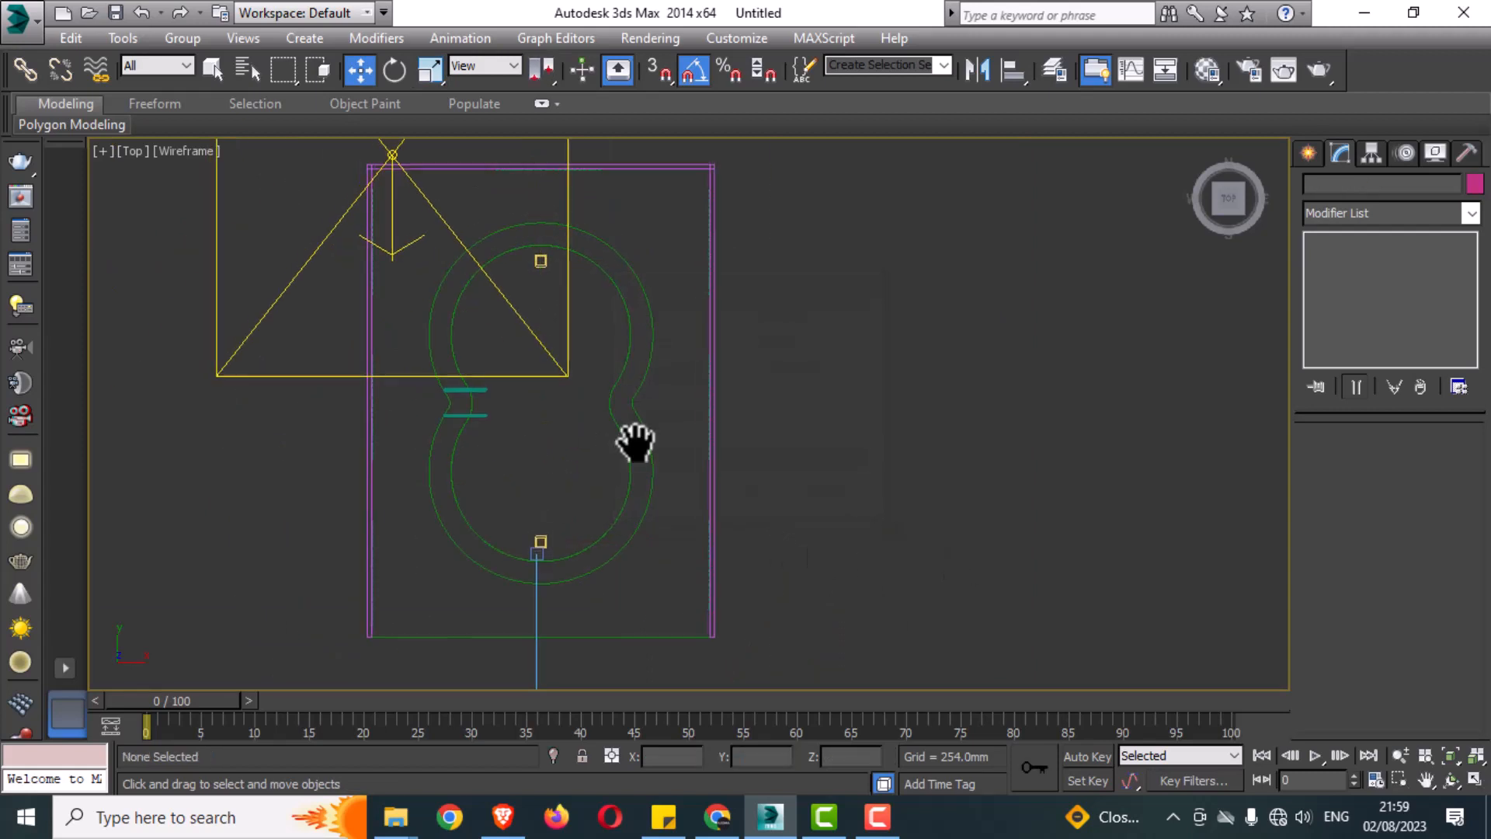
pyautogui.scroll(2, 603, 463)
pyautogui.scroll(-1, 603, 463)
# Clone the far fixture as another instance and position it at the pool's narrow waist, opposite the handrails
pyautogui.click(516, 181)
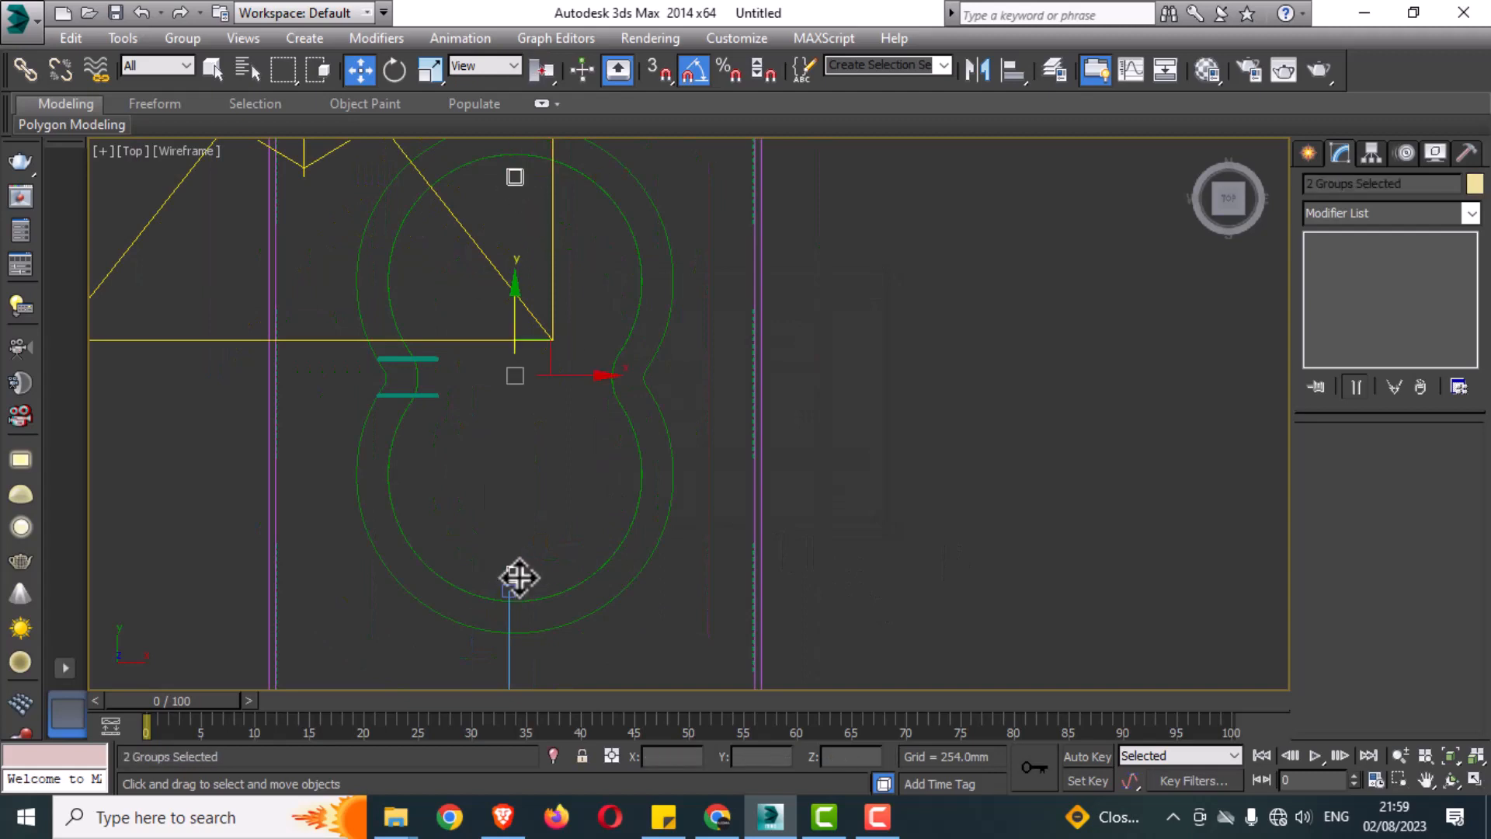
pyautogui.click(580, 464)
pyautogui.click(521, 185)
pyautogui.keyDown('shift'); pyautogui.moveTo(520, 188); pyautogui.dragTo(579, 413); pyautogui.keyUp('shift')
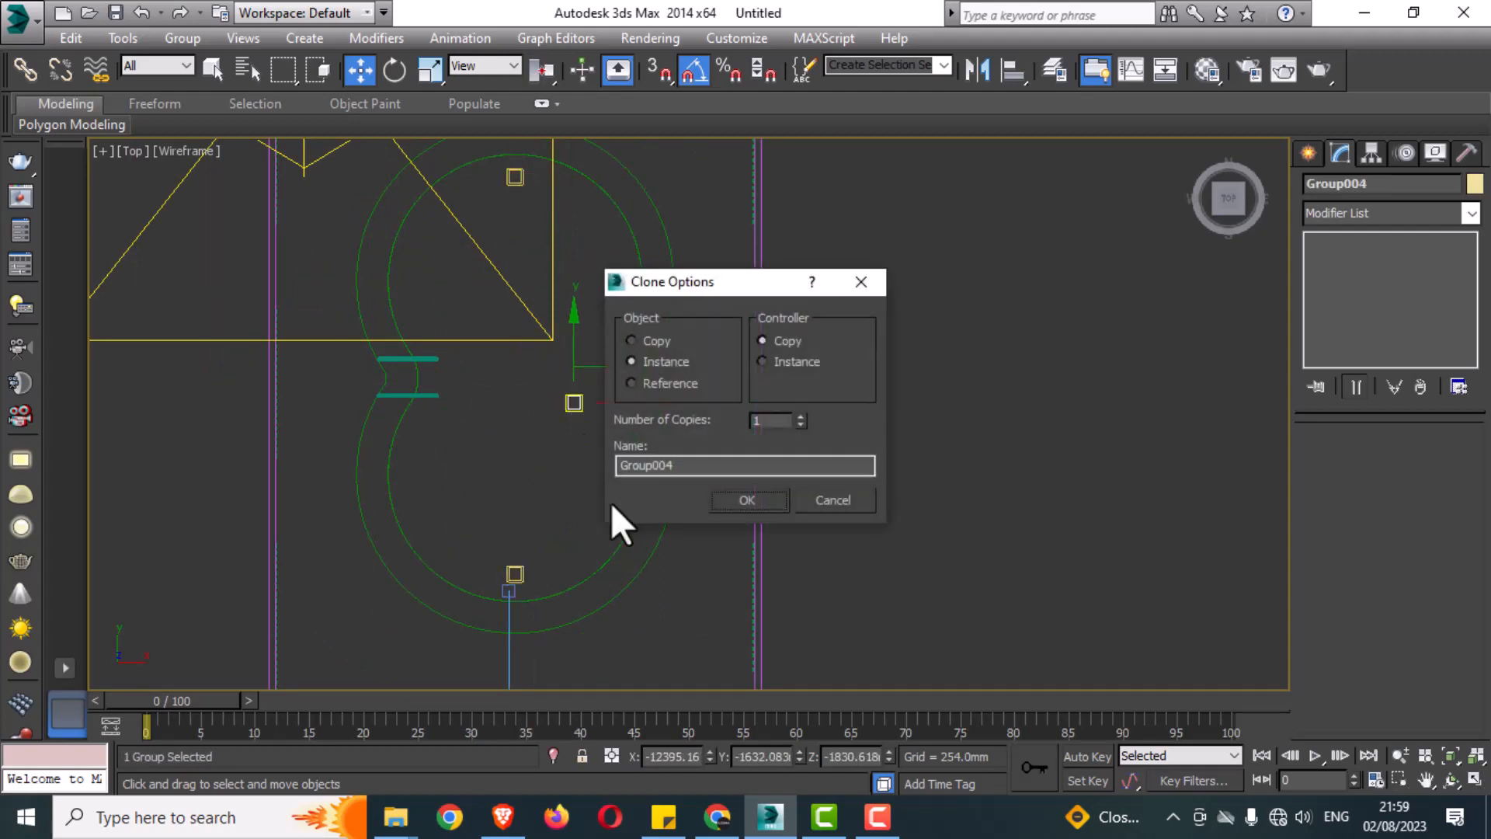
pyautogui.click(741, 503)
pyautogui.scroll(4, 583, 365)
pyautogui.moveTo(575, 466); pyautogui.dragTo(628, 402)
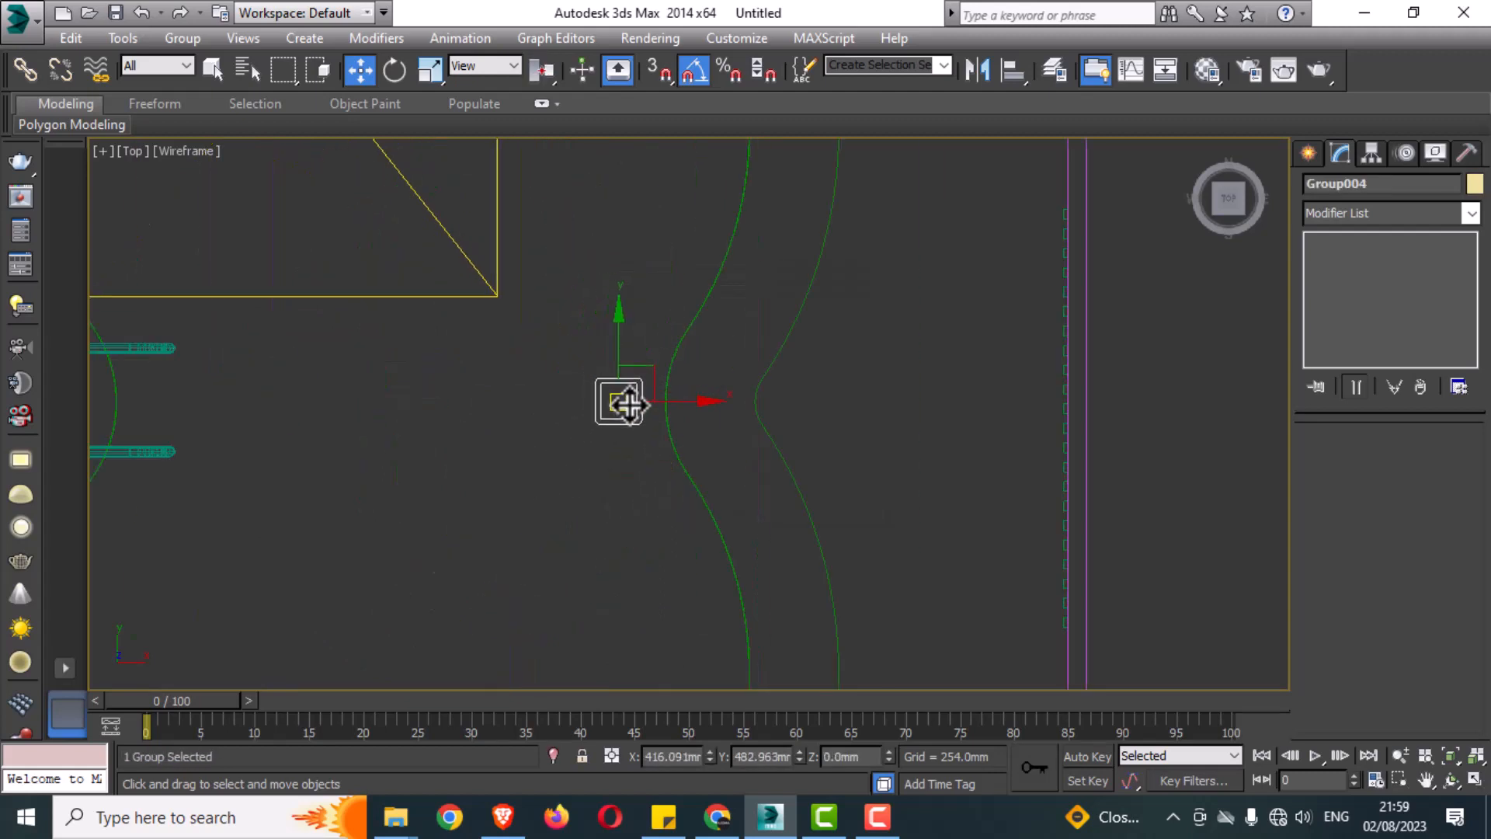
pyautogui.click(763, 417)
pyautogui.scroll(-6, 745, 455)
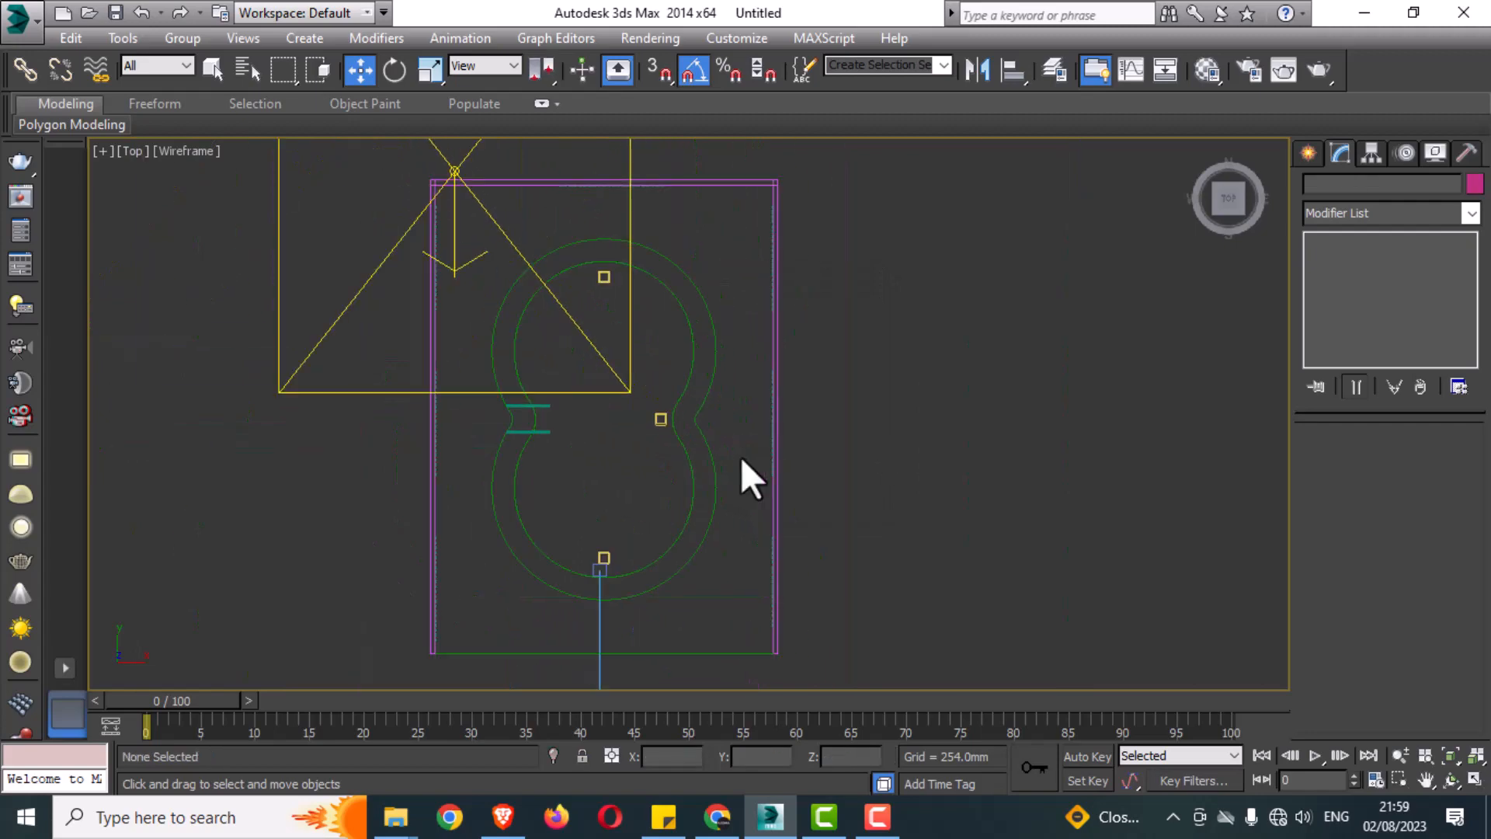
# Show the scene through VRayCam001 in a maximized view
pyautogui.hotkey('alt', 'w')
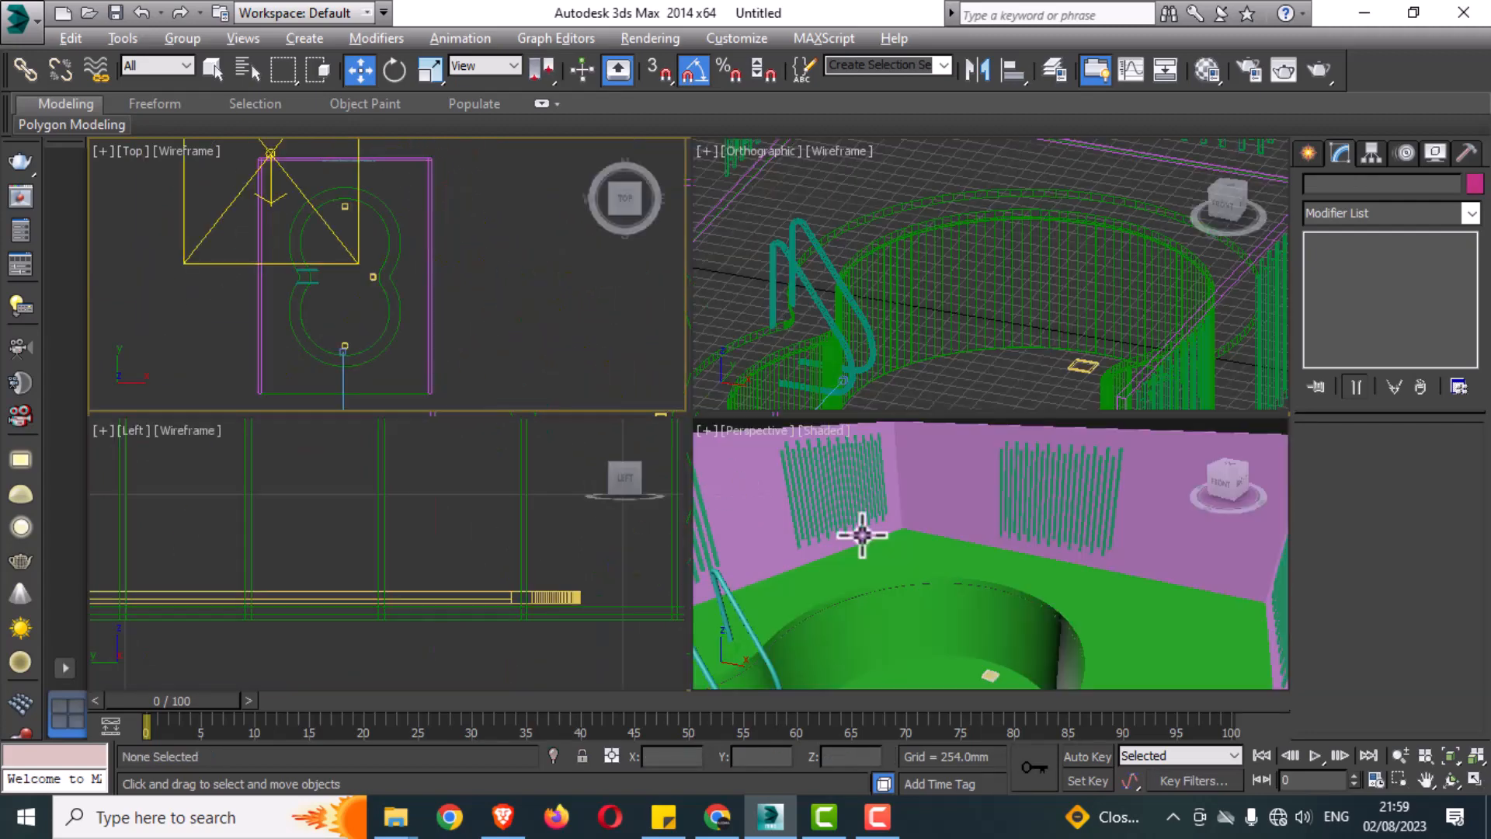
pyautogui.rightClick(915, 546)
pyautogui.hotkey('alt', 'w')
pyautogui.press('c')
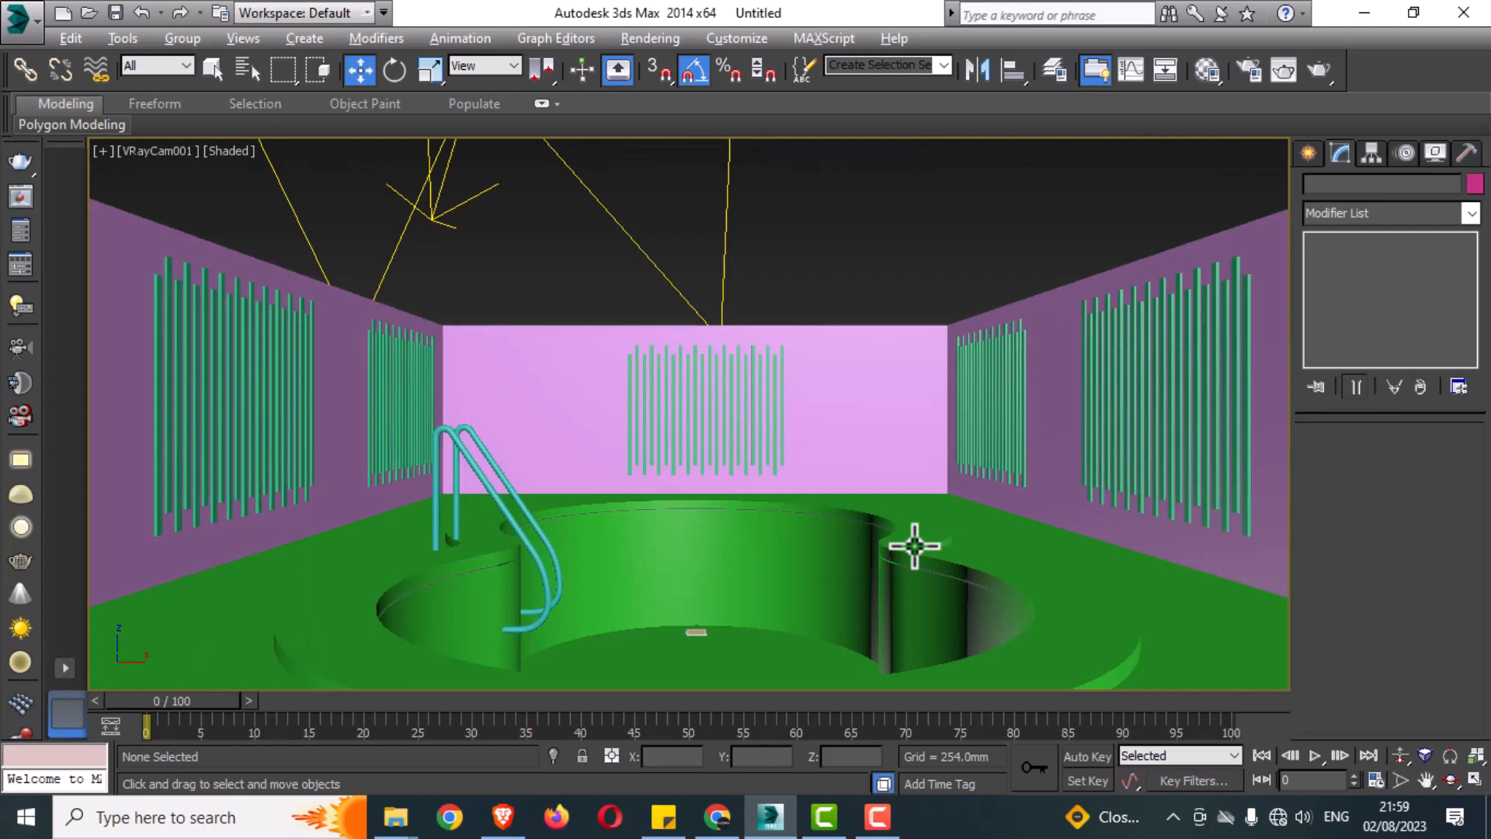
pyautogui.click(786, 606)
# Unhide all objects to restore the water surface and return to the maximized camera view
pyautogui.hotkey('alt', 'w')
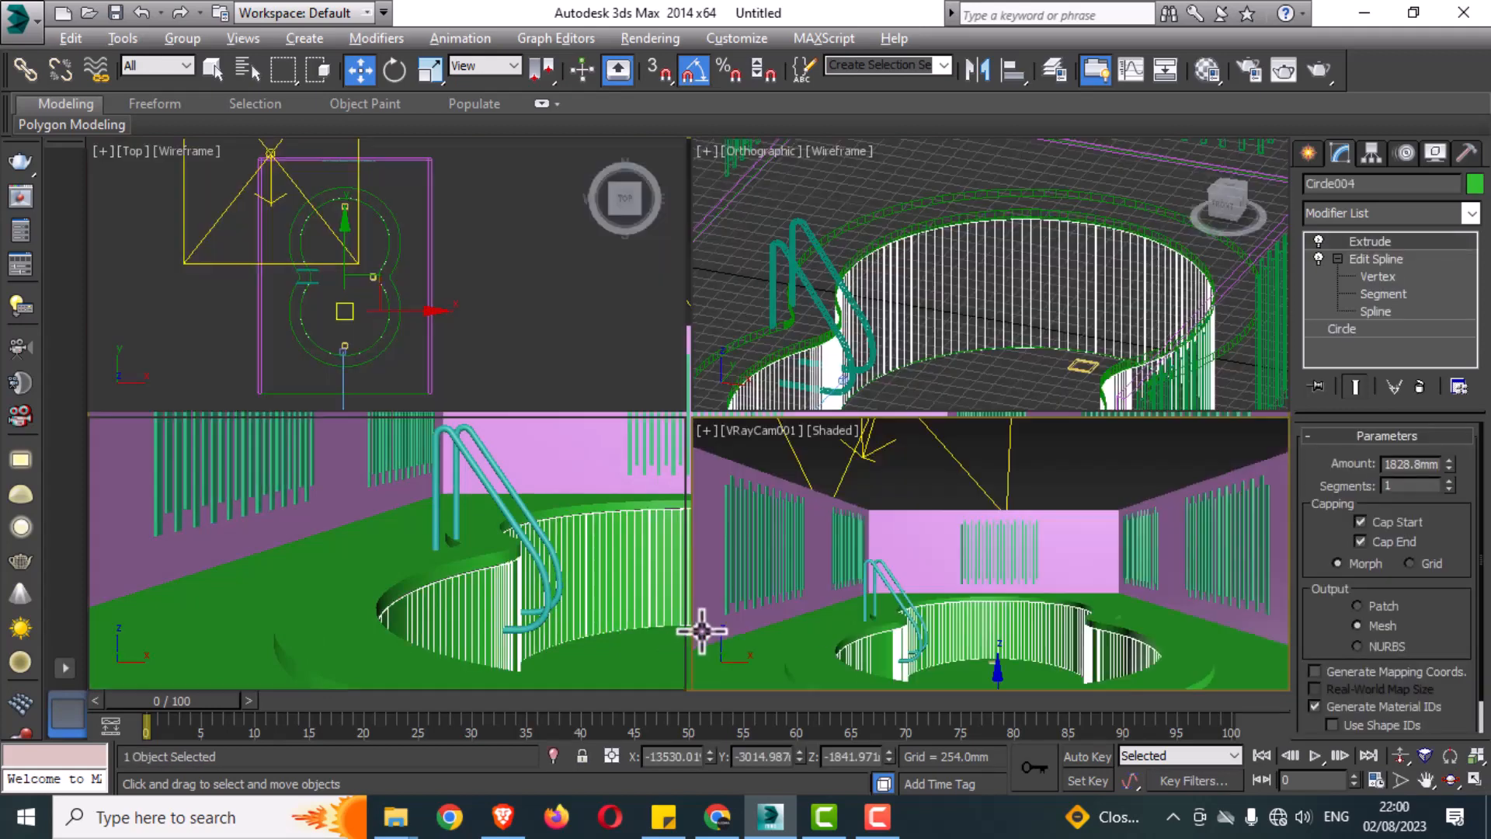
pyautogui.click(506, 283)
pyautogui.rightClick(507, 282)
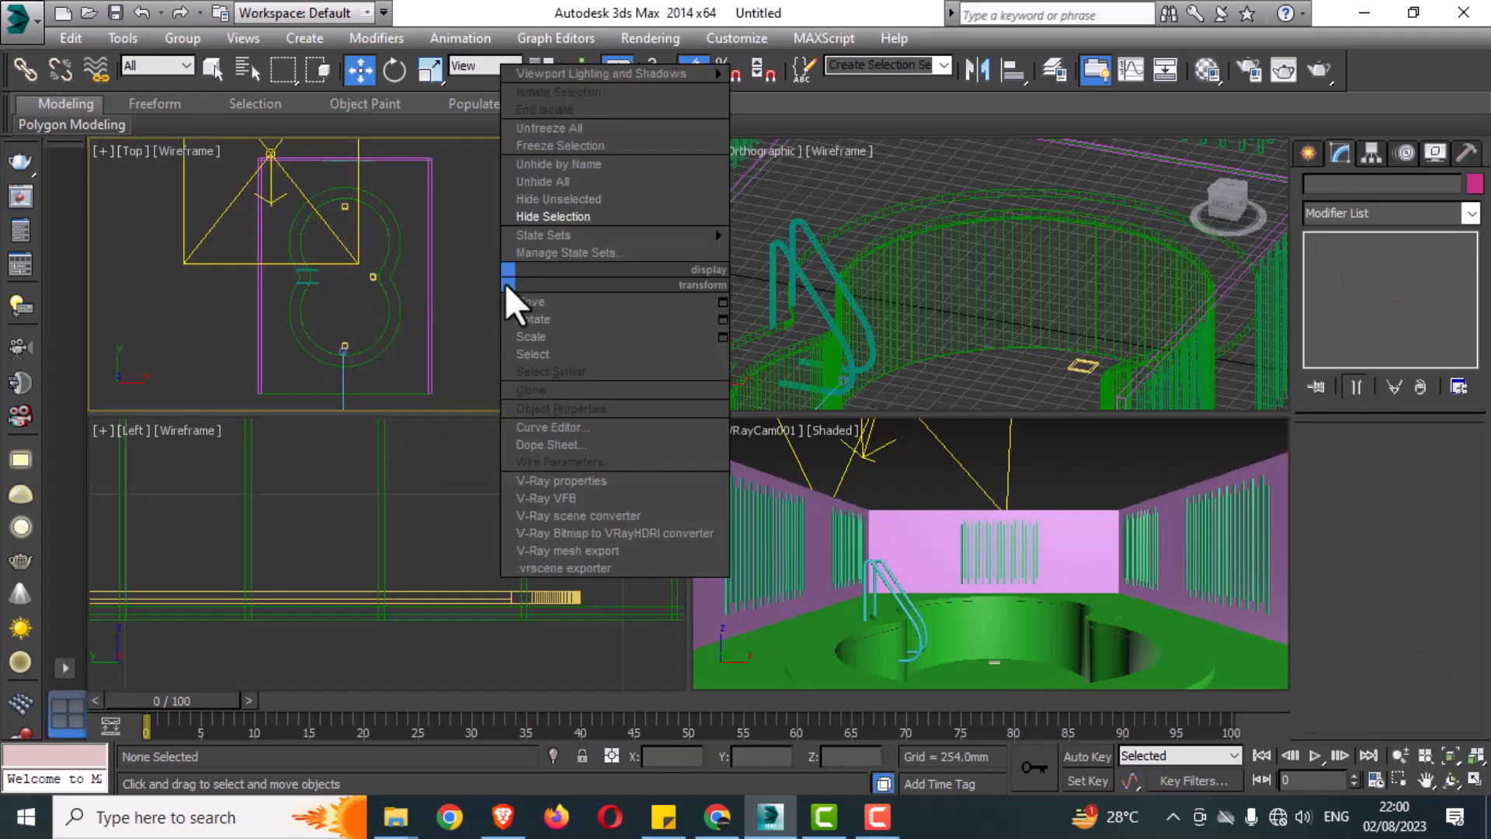
pyautogui.click(557, 183)
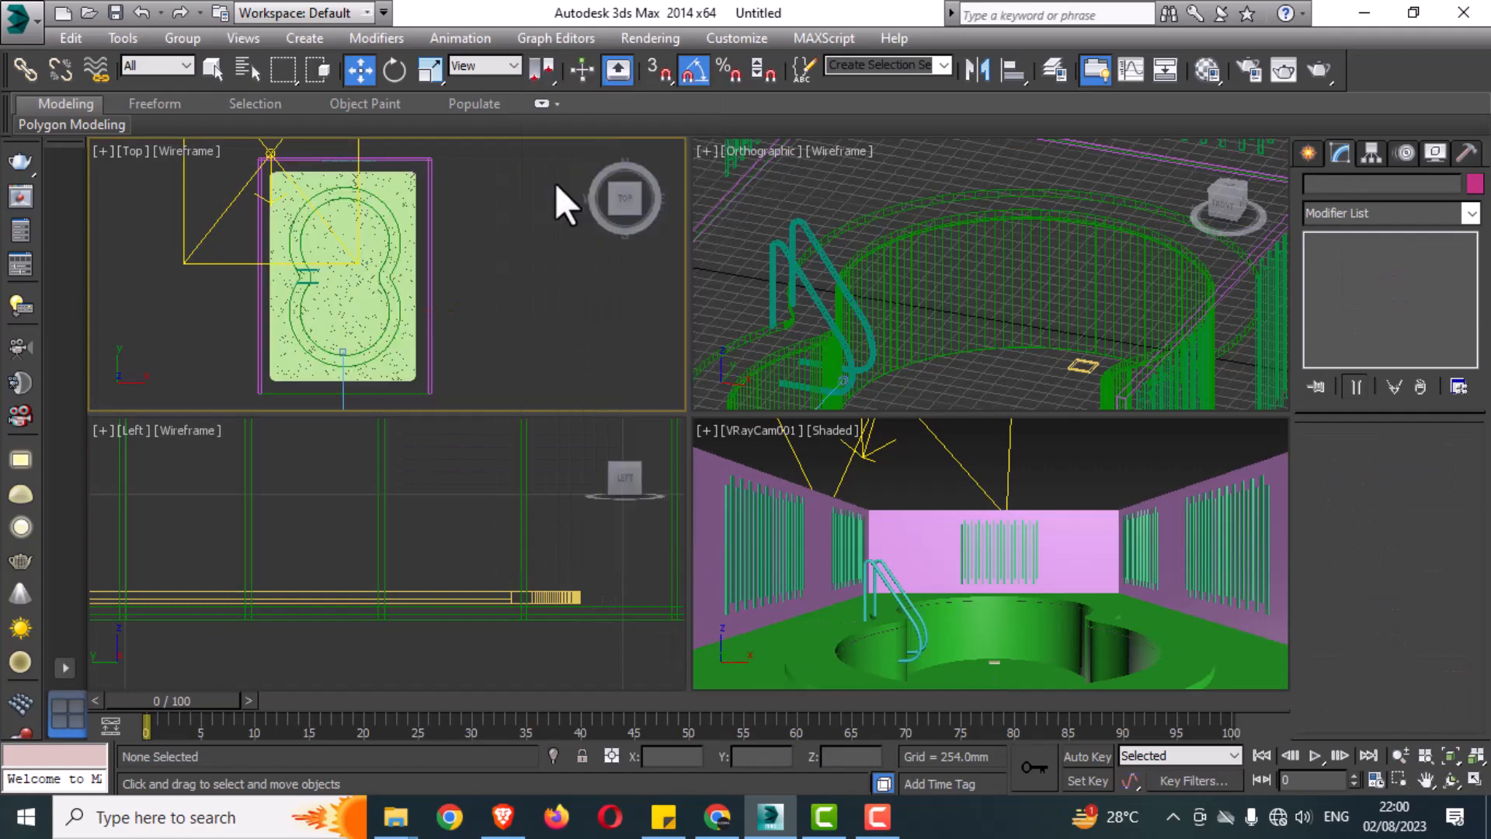
pyautogui.hotkey('alt', 'w')
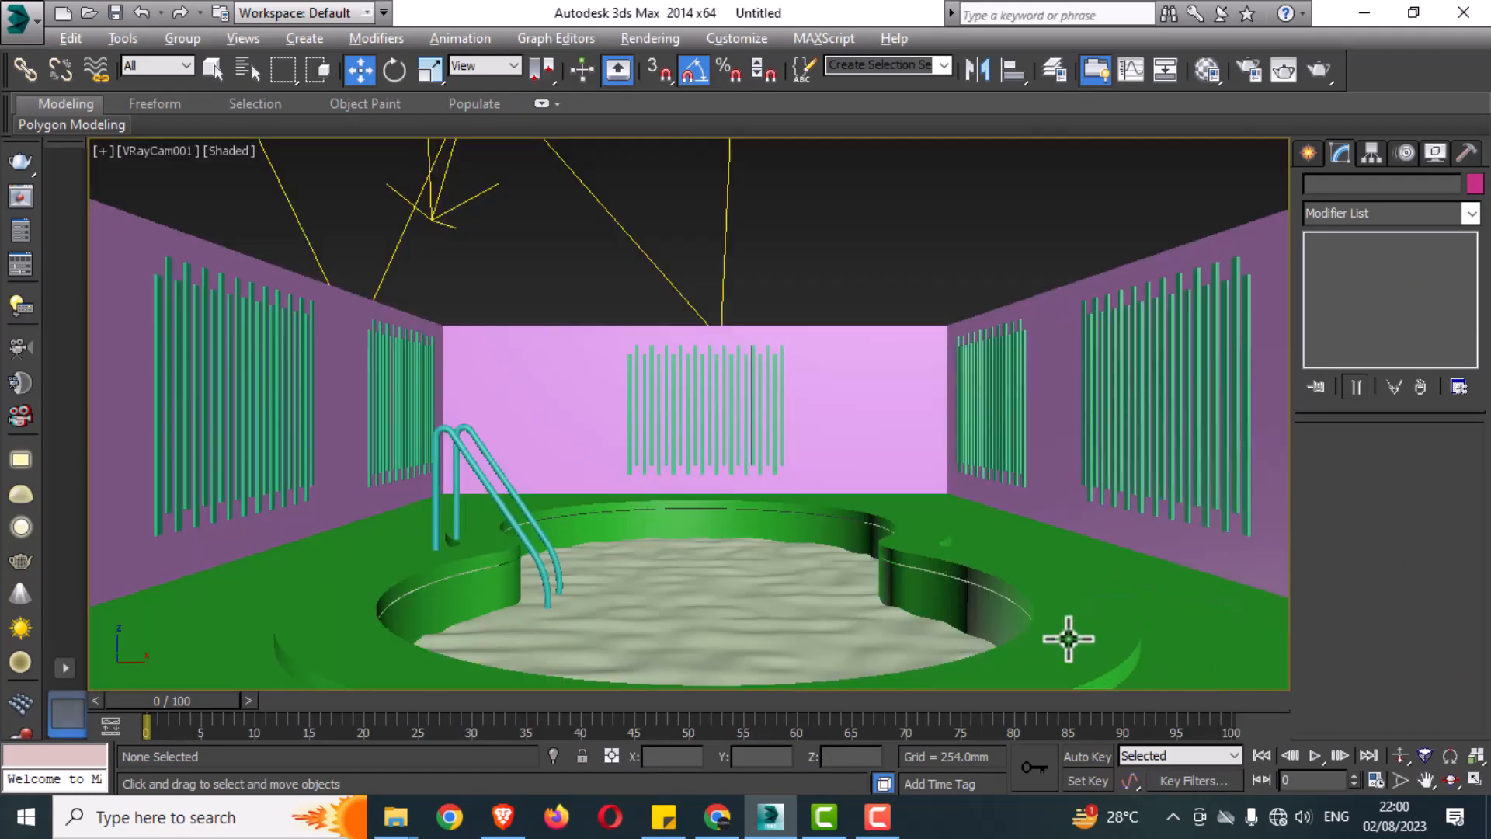
# Create a VRayMtl in the third material slot
pyautogui.click(1207, 78)
pyautogui.click(1048, 225)
pyautogui.click(915, 463)
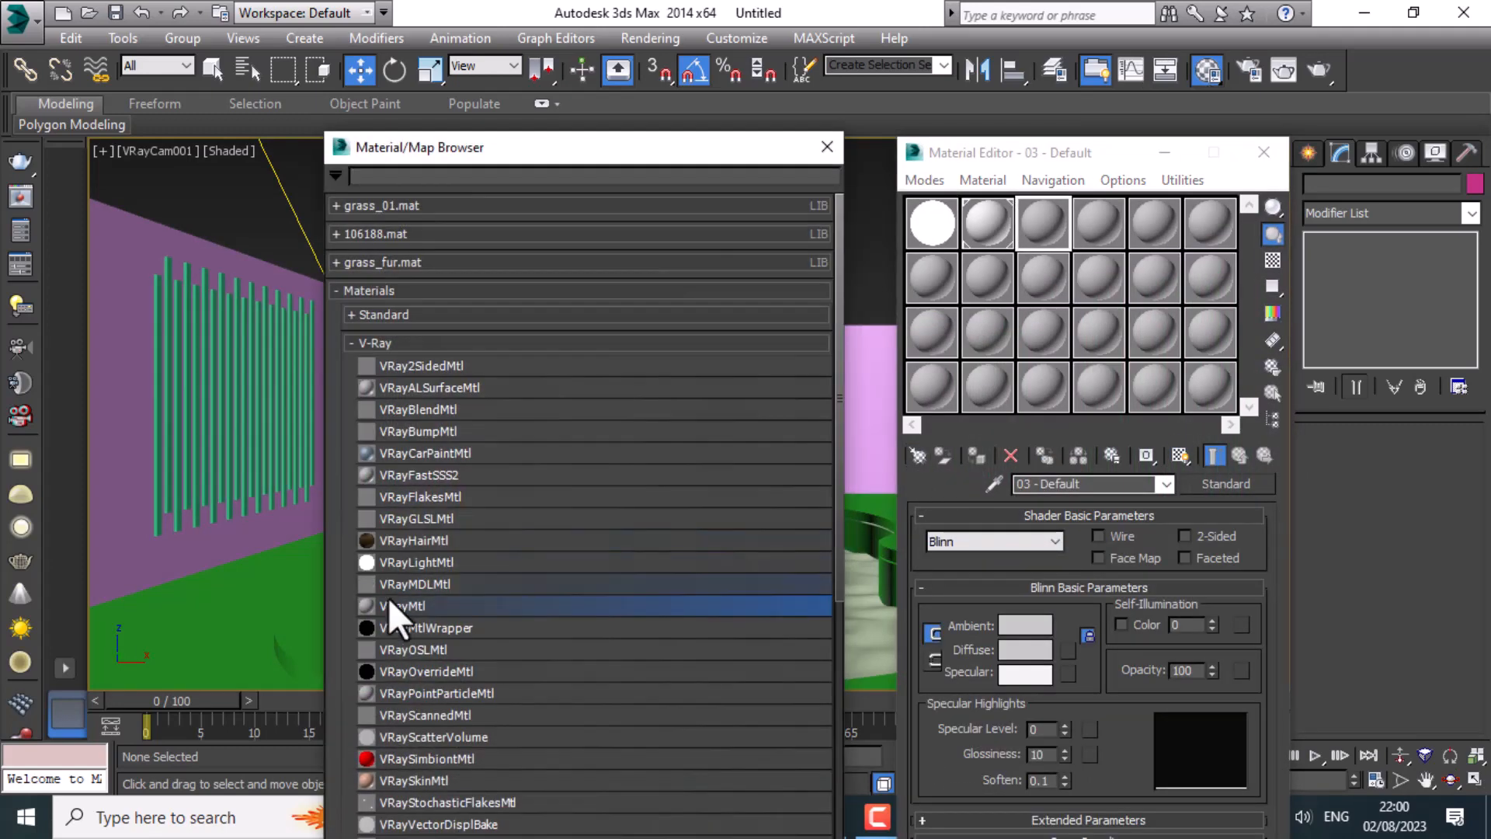
pyautogui.doubleClick(388, 598)
pyautogui.click(820, 146)
# Set the third material's diffuse color to light blue (RGB 70, 196, 214)
pyautogui.click(1033, 537)
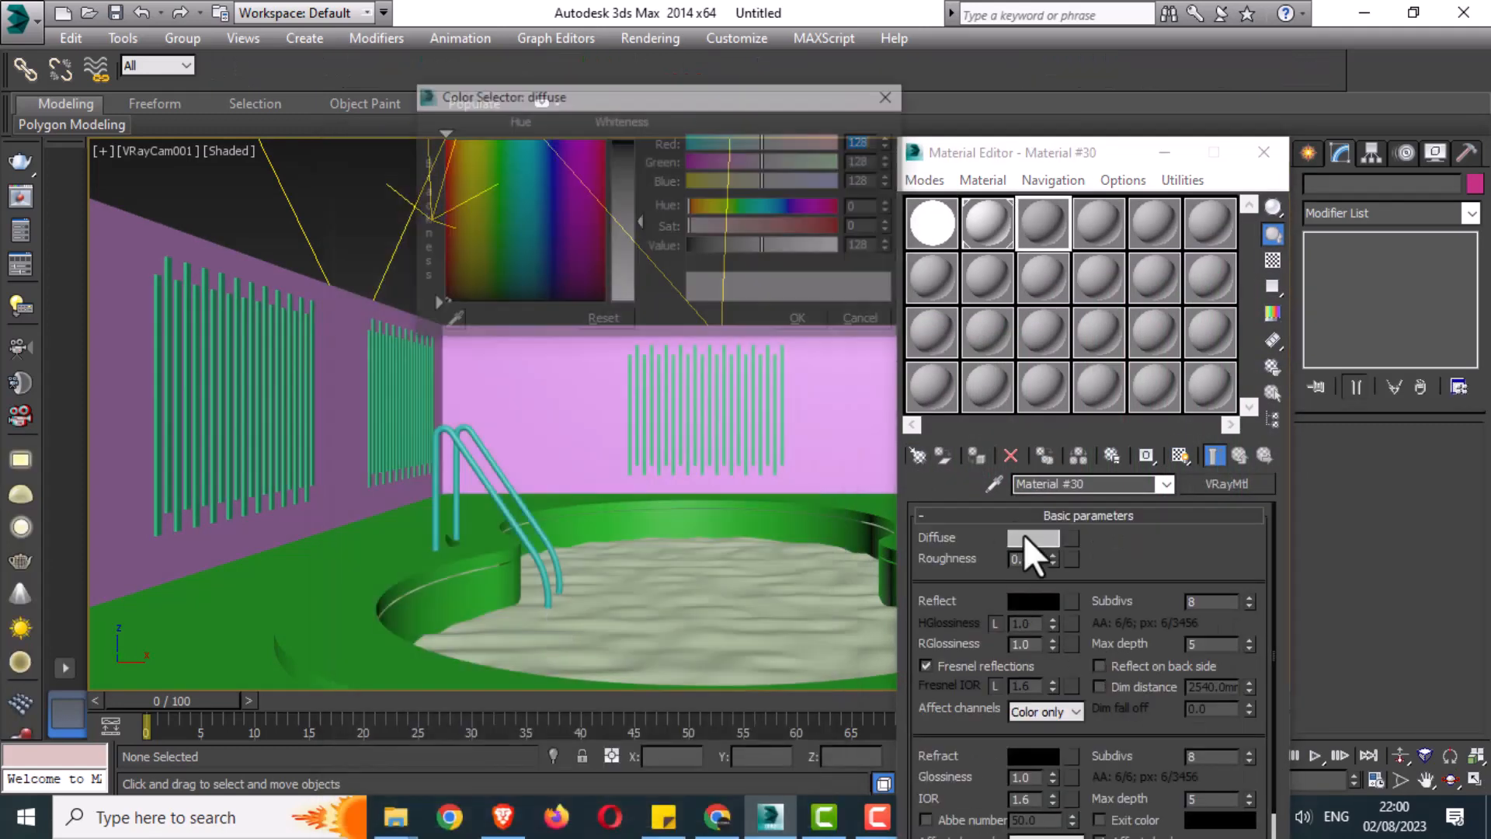
pyautogui.click(527, 192)
pyautogui.click(756, 227)
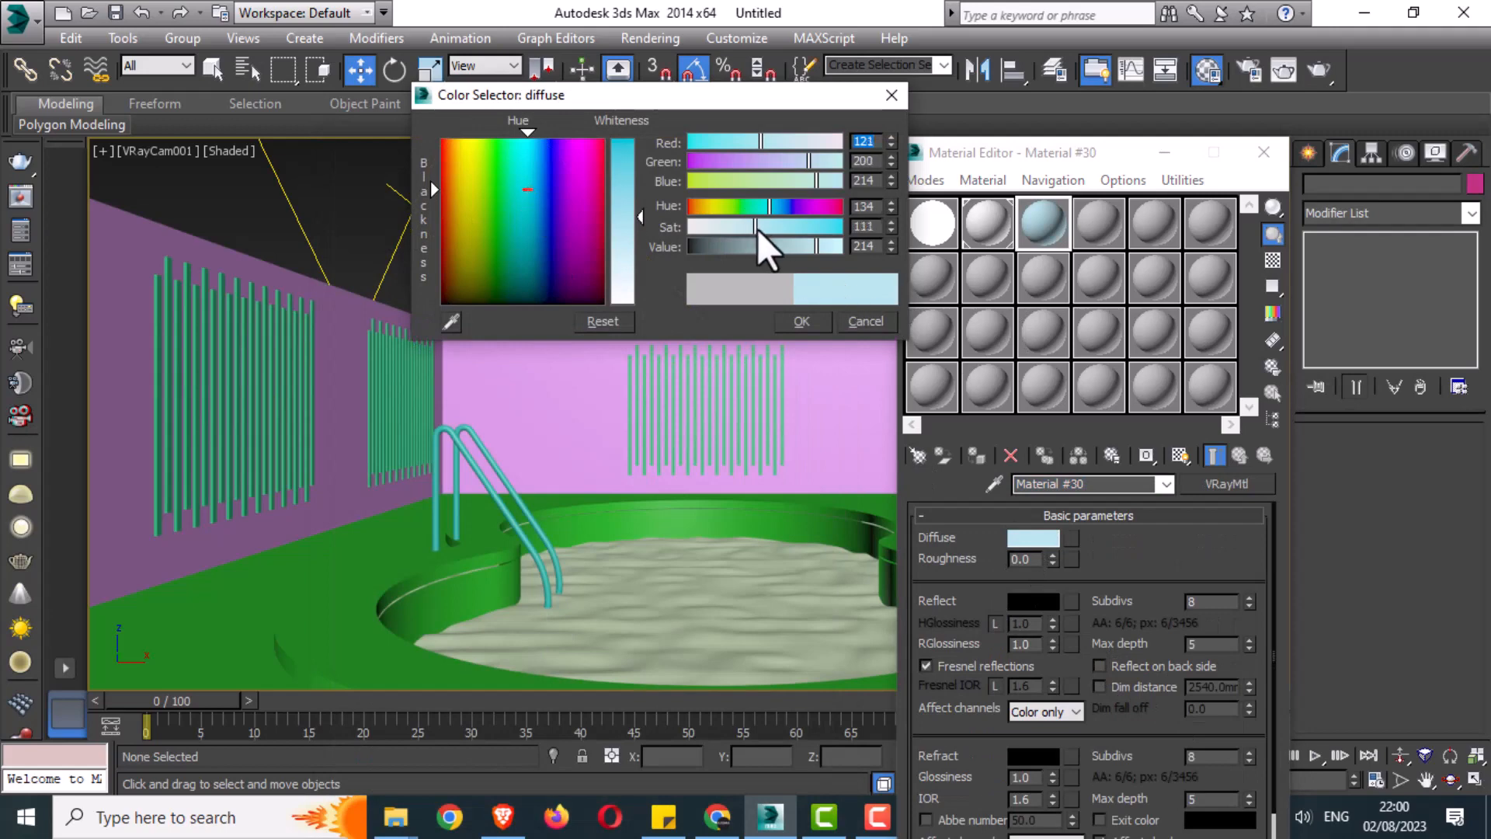
pyautogui.moveTo(766, 226); pyautogui.dragTo(791, 227)
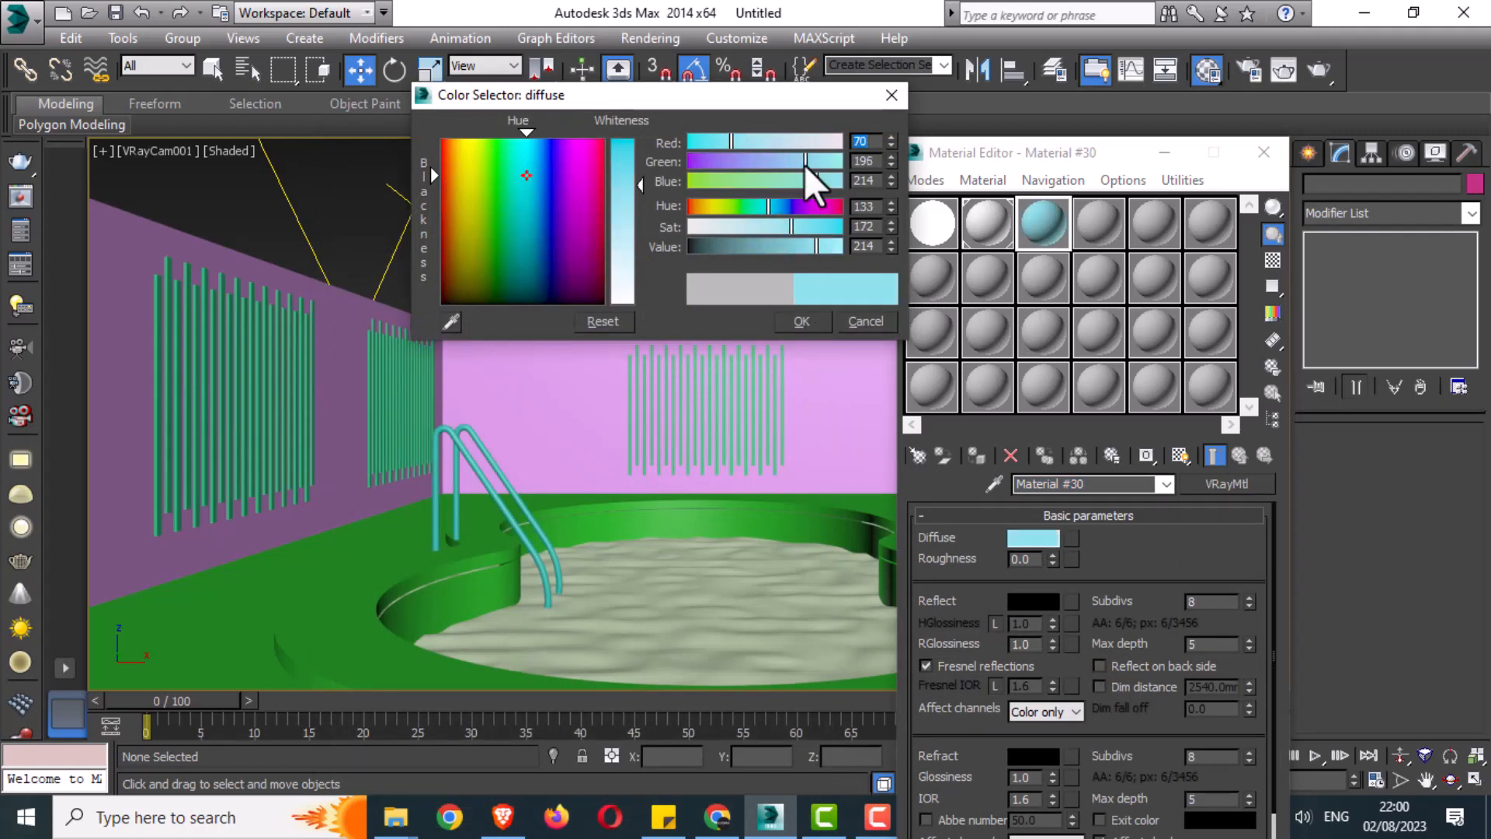
pyautogui.click(801, 321)
# Change the blue material's reflection color to medium gray
pyautogui.scroll(-1, 1087, 575)
pyautogui.click(1045, 560)
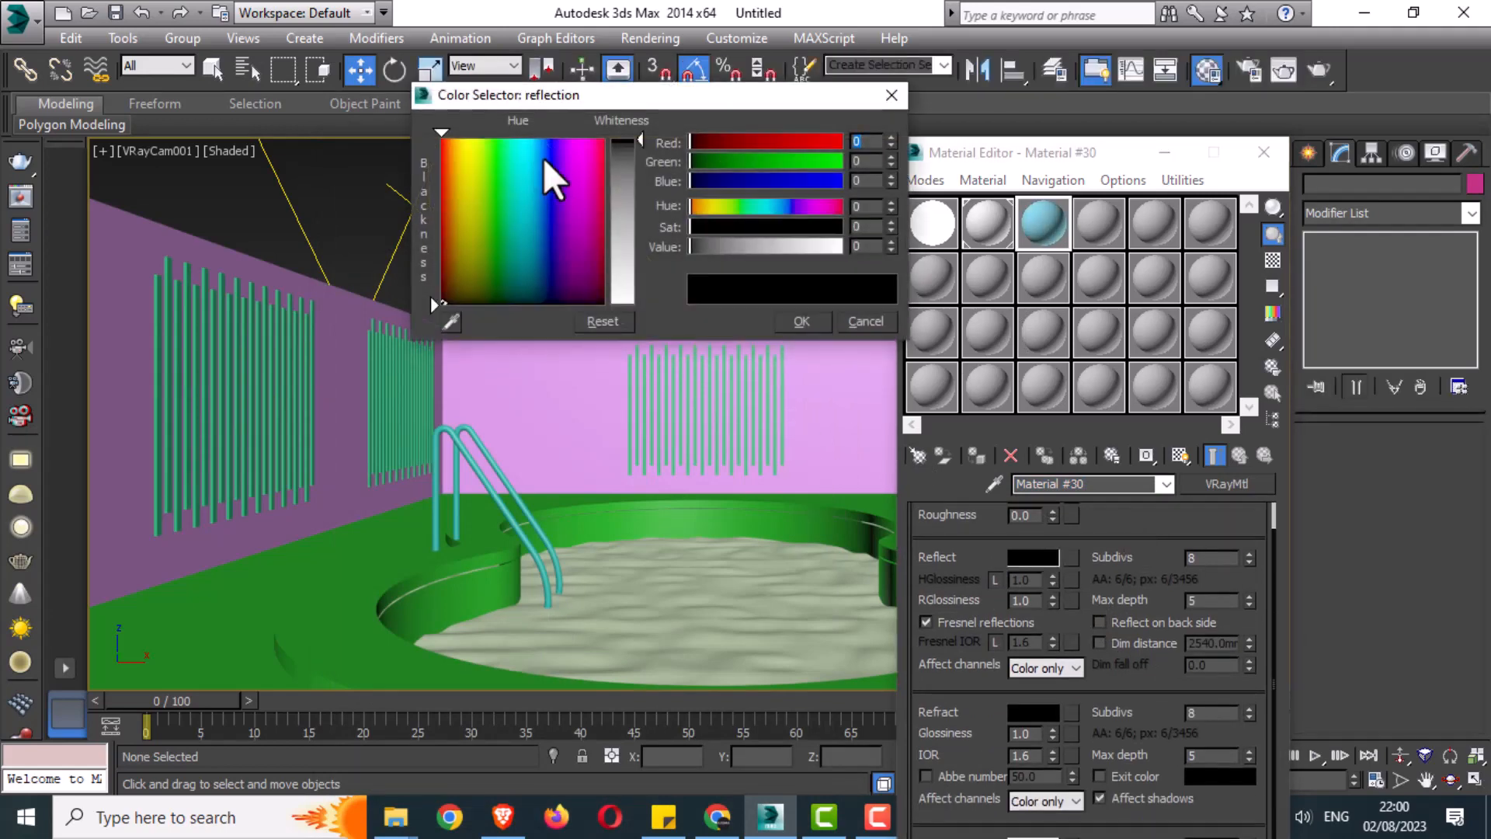
pyautogui.moveTo(623, 144); pyautogui.dragTo(623, 167)
pyautogui.click(800, 320)
pyautogui.scroll(-1, 1078, 564)
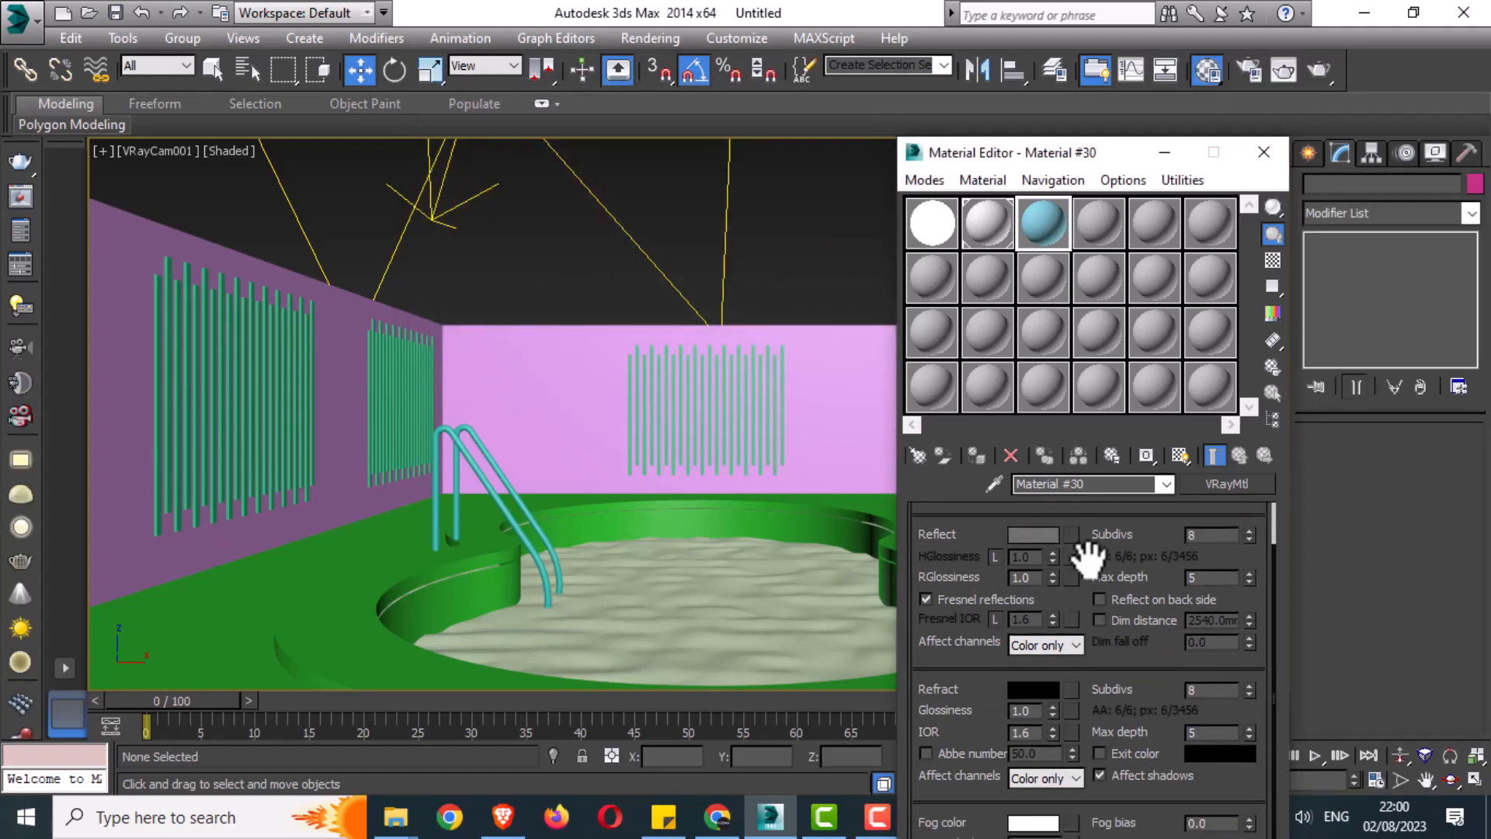
# Add a Falloff map to the blue material's reflection
pyautogui.click(1070, 534)
pyautogui.write('fal')
pyautogui.doubleClick(398, 196)
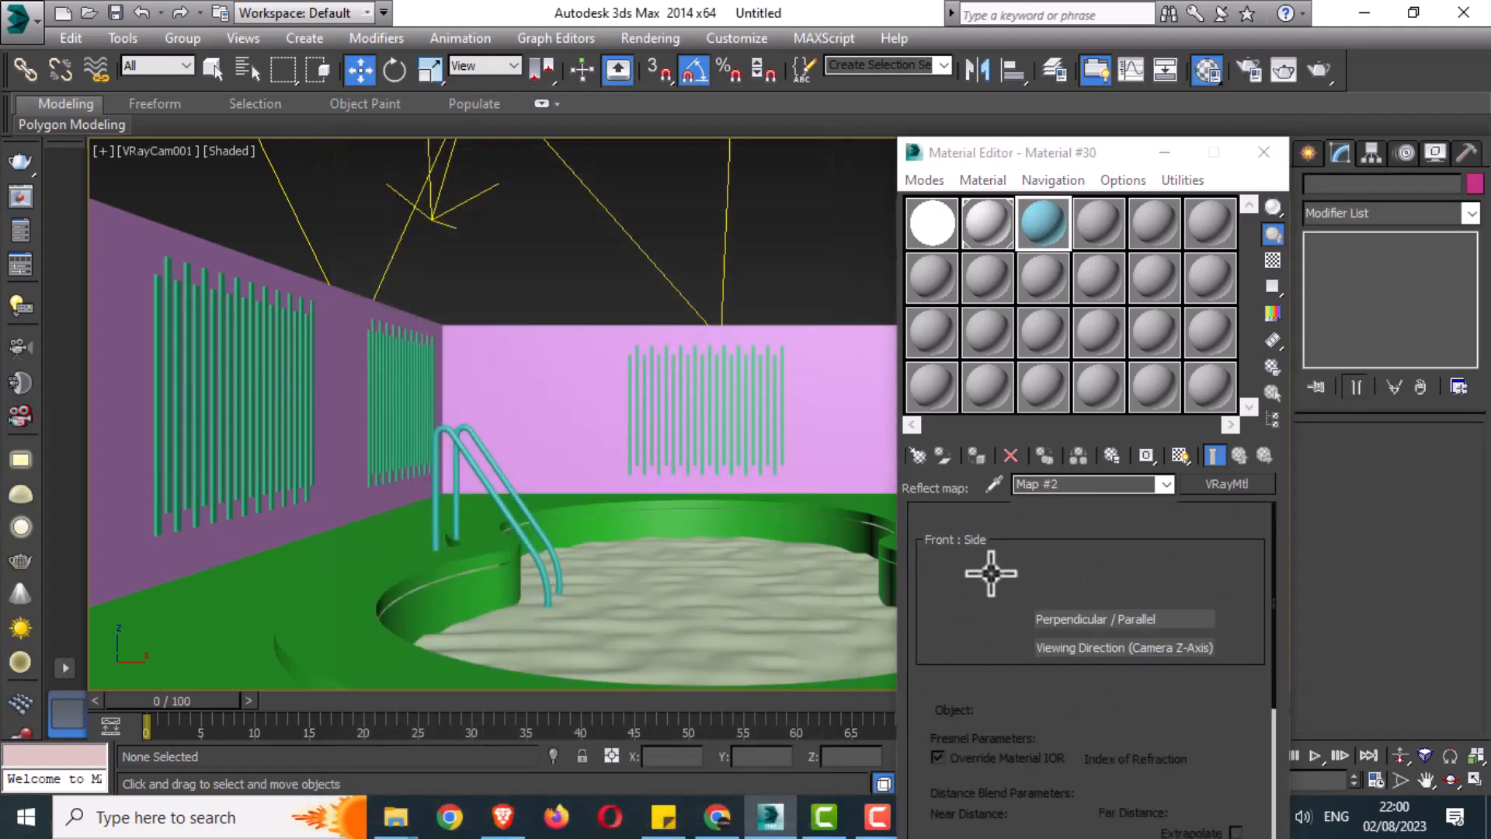
# Return to the blue material's basic parameters and set its refraction color to gray (RGB 149, 149, 149)
pyautogui.click(1241, 456)
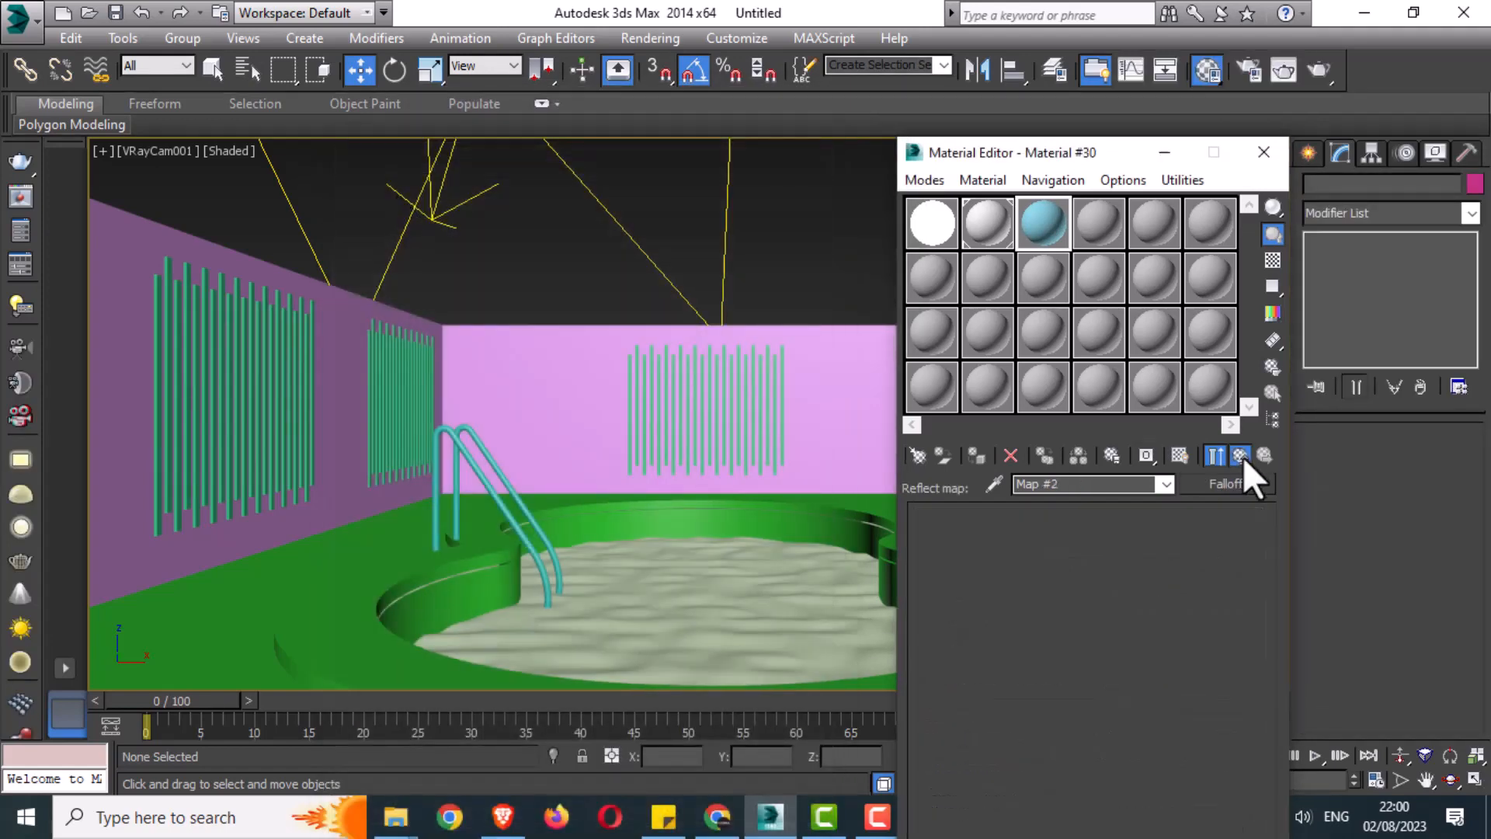
pyautogui.scroll(-1, 1015, 642)
pyautogui.click(1033, 626)
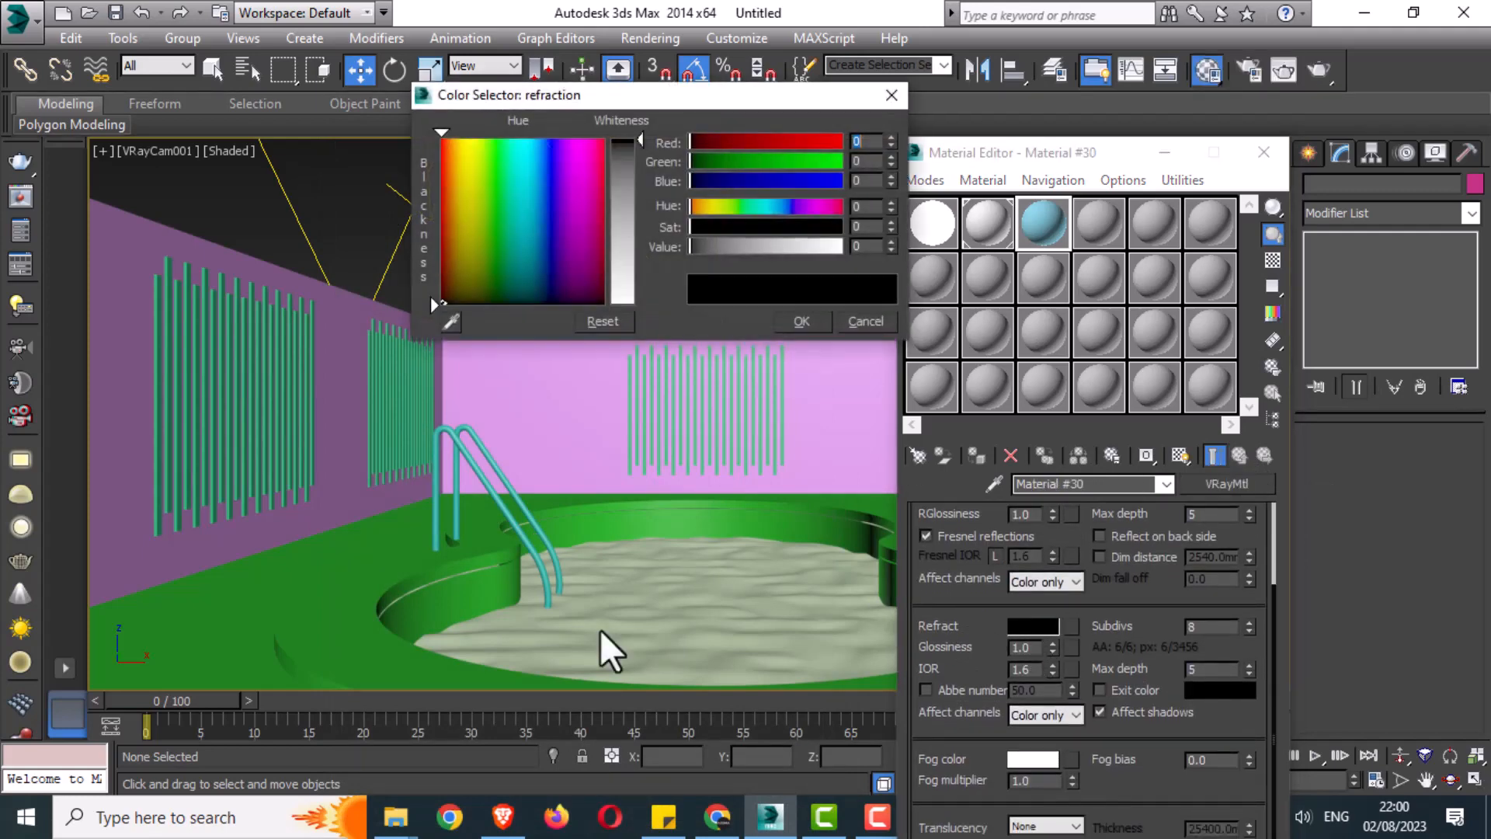
pyautogui.moveTo(639, 150); pyautogui.dragTo(638, 236)
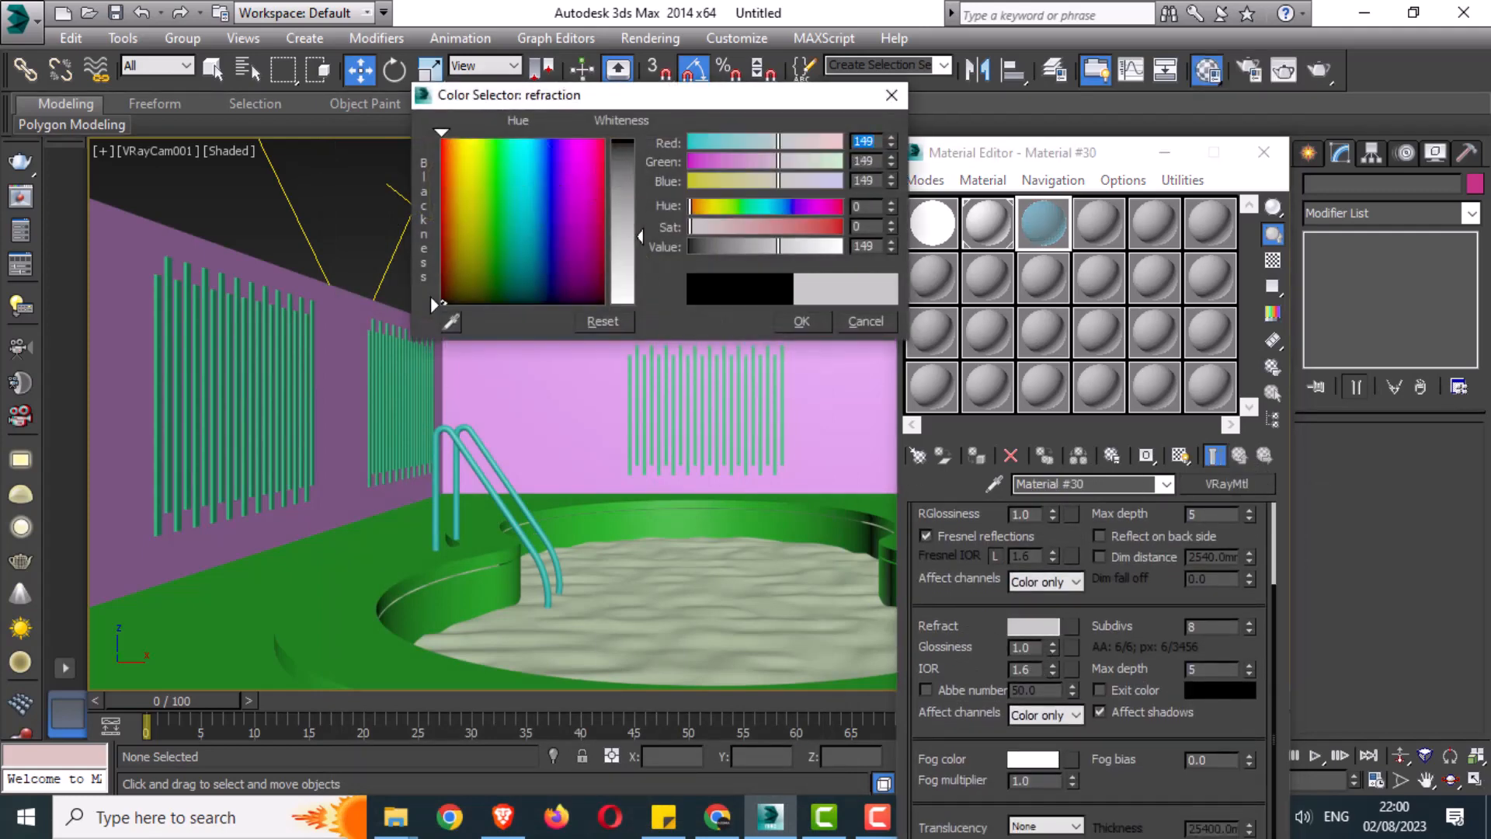
pyautogui.click(802, 321)
# Set the blue material's reflection glossiness to 0.955, assign it to the pool water surface and show it in the viewport
pyautogui.click(759, 612)
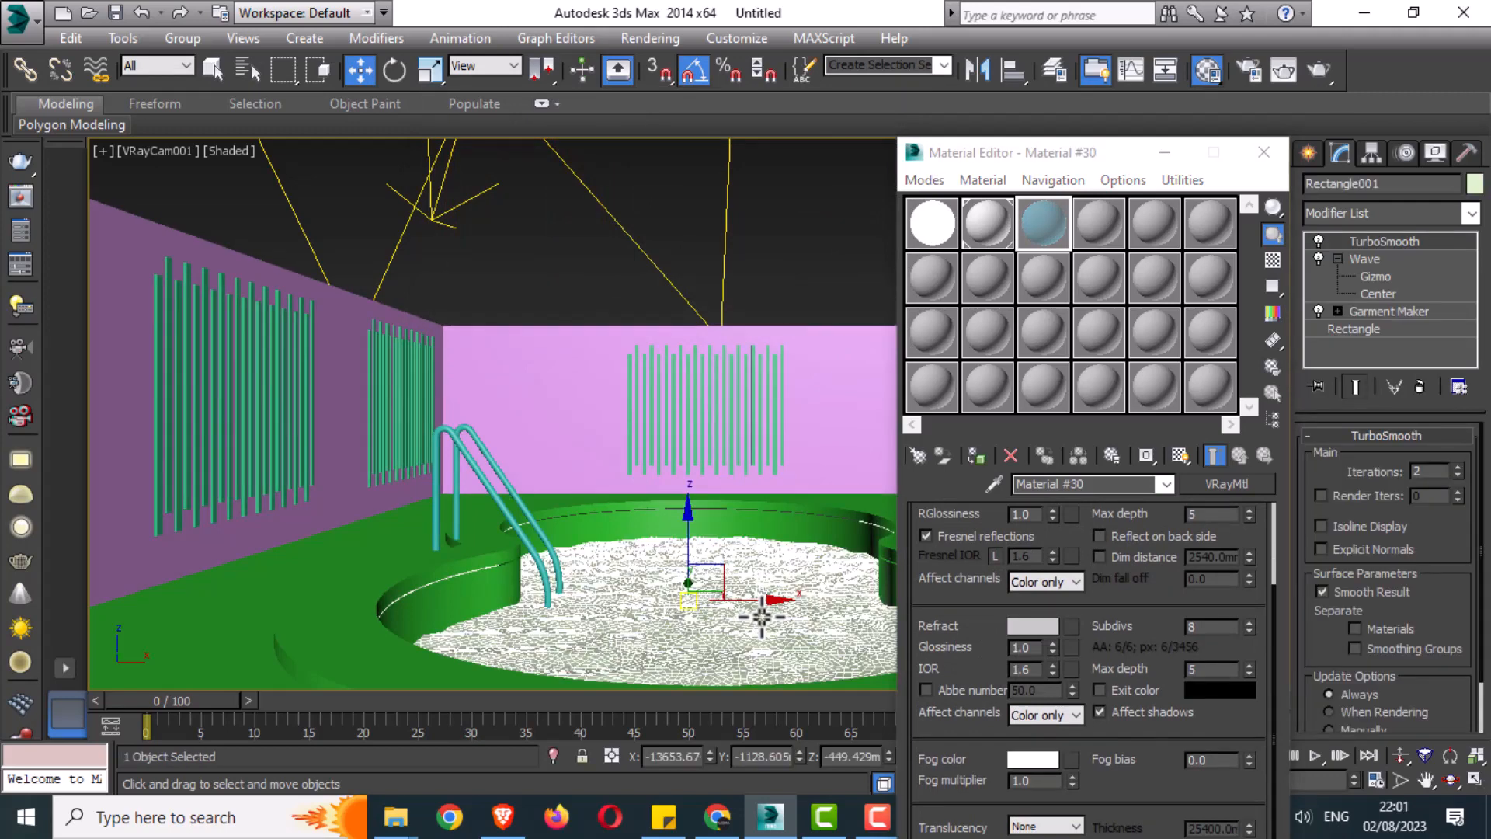
pyautogui.scroll(1, 973, 645)
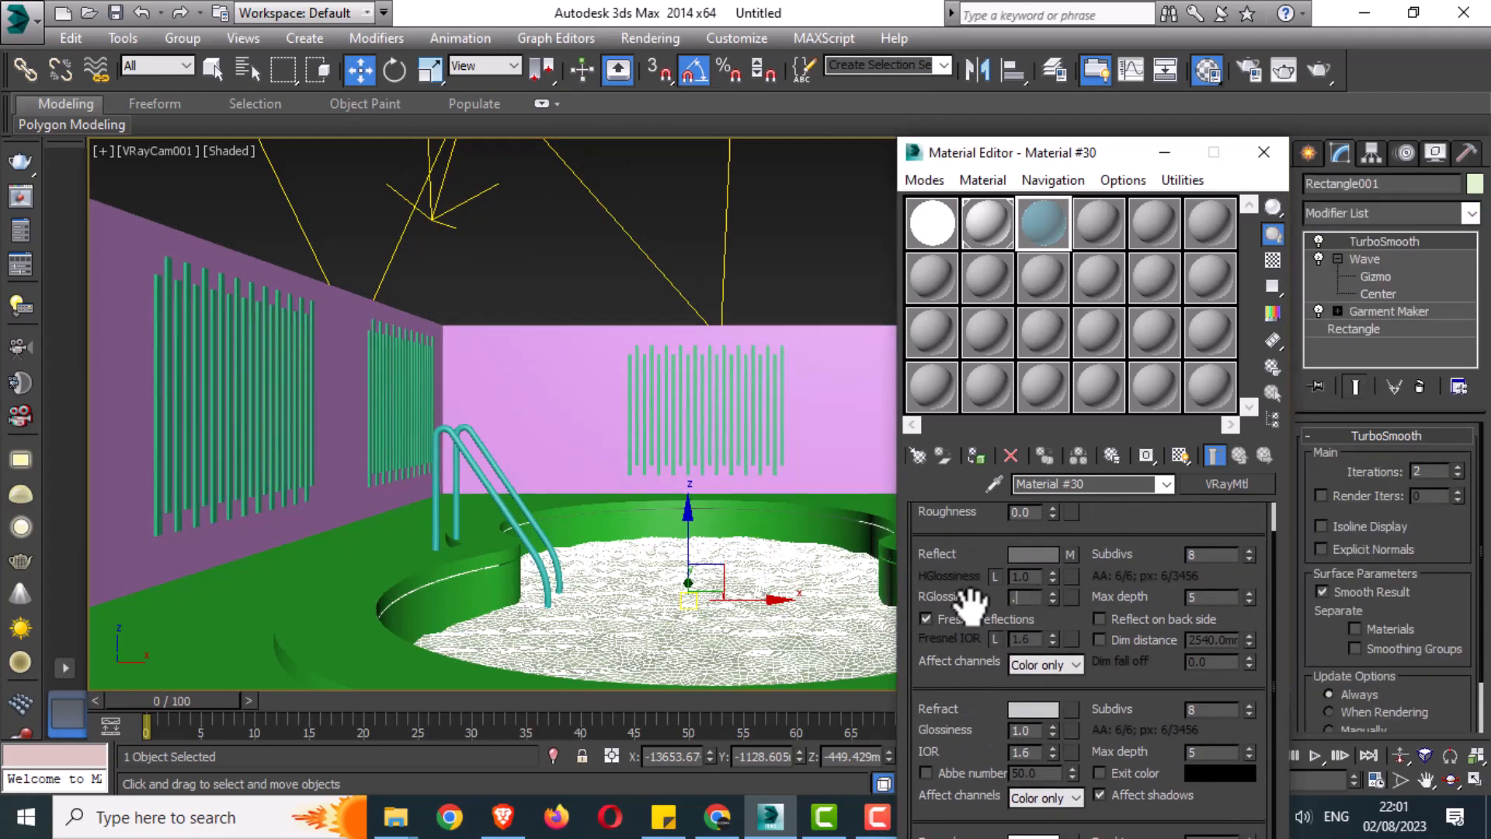
pyautogui.click(975, 455)
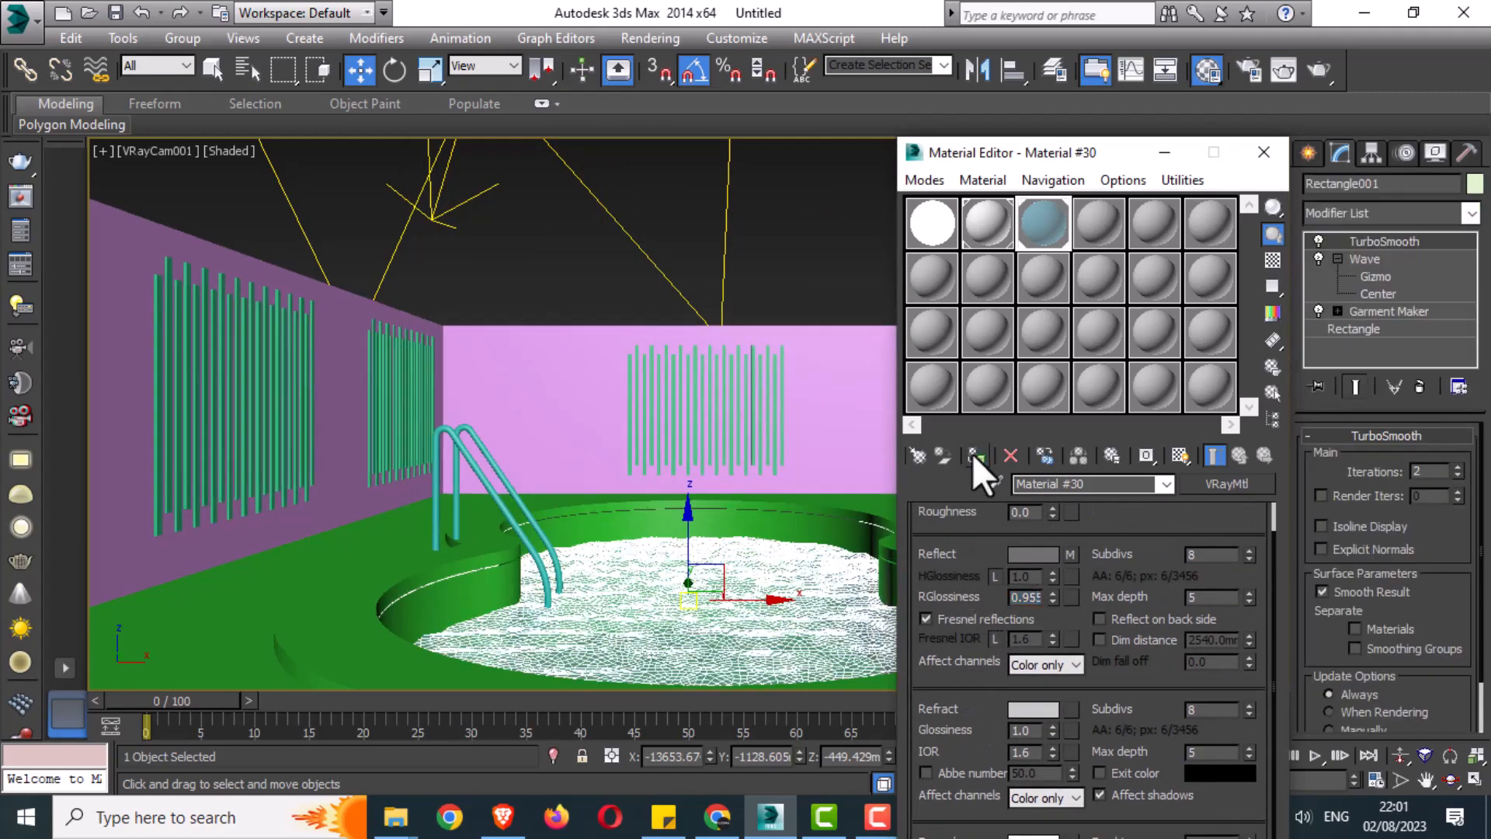
pyautogui.click(1179, 457)
pyautogui.click(752, 250)
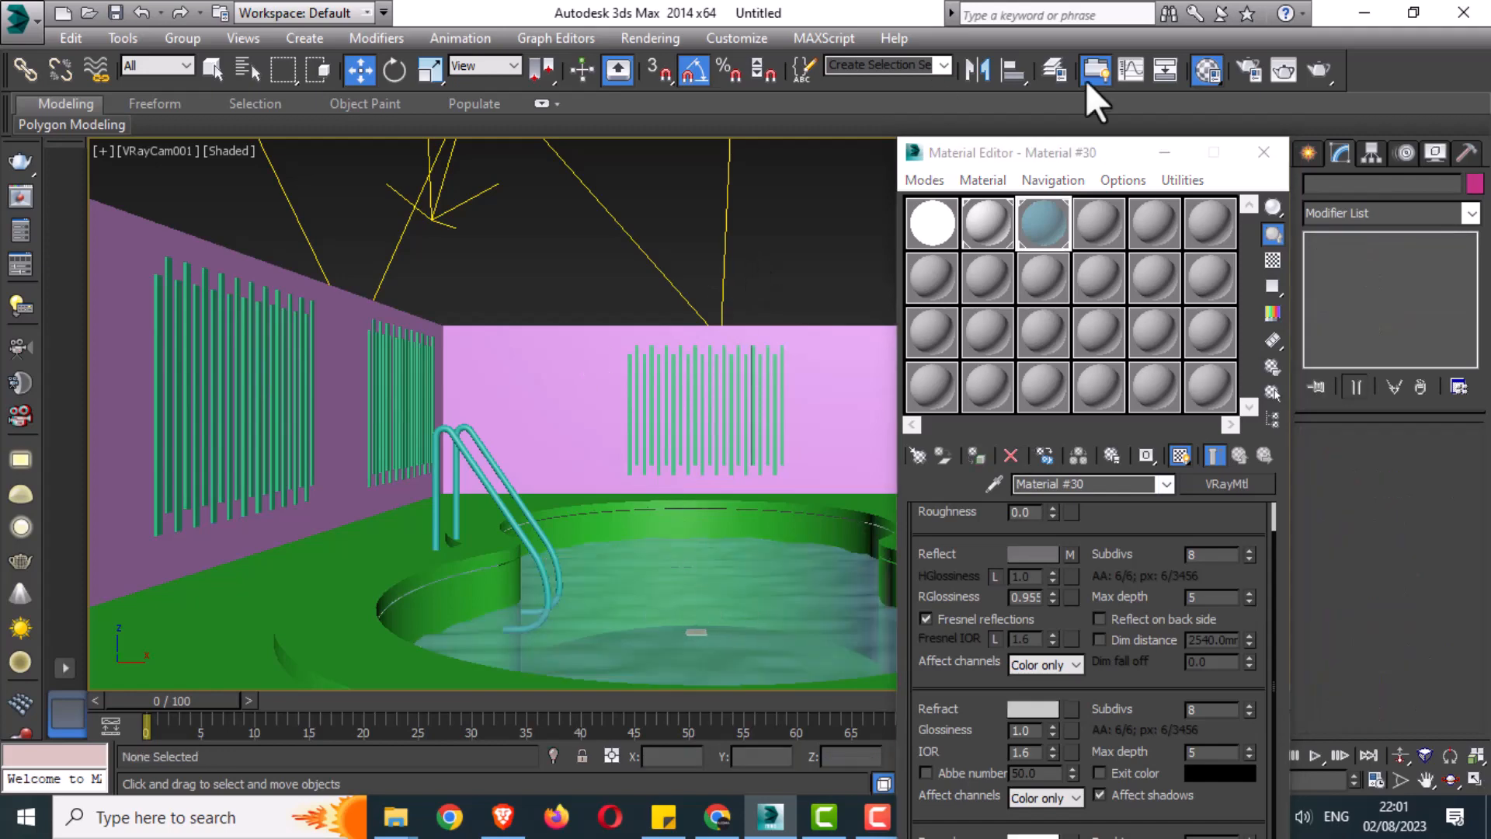
# Create a VRayMtl in the fourth material slot
pyautogui.moveTo(1044, 153); pyautogui.dragTo(1173, 159)
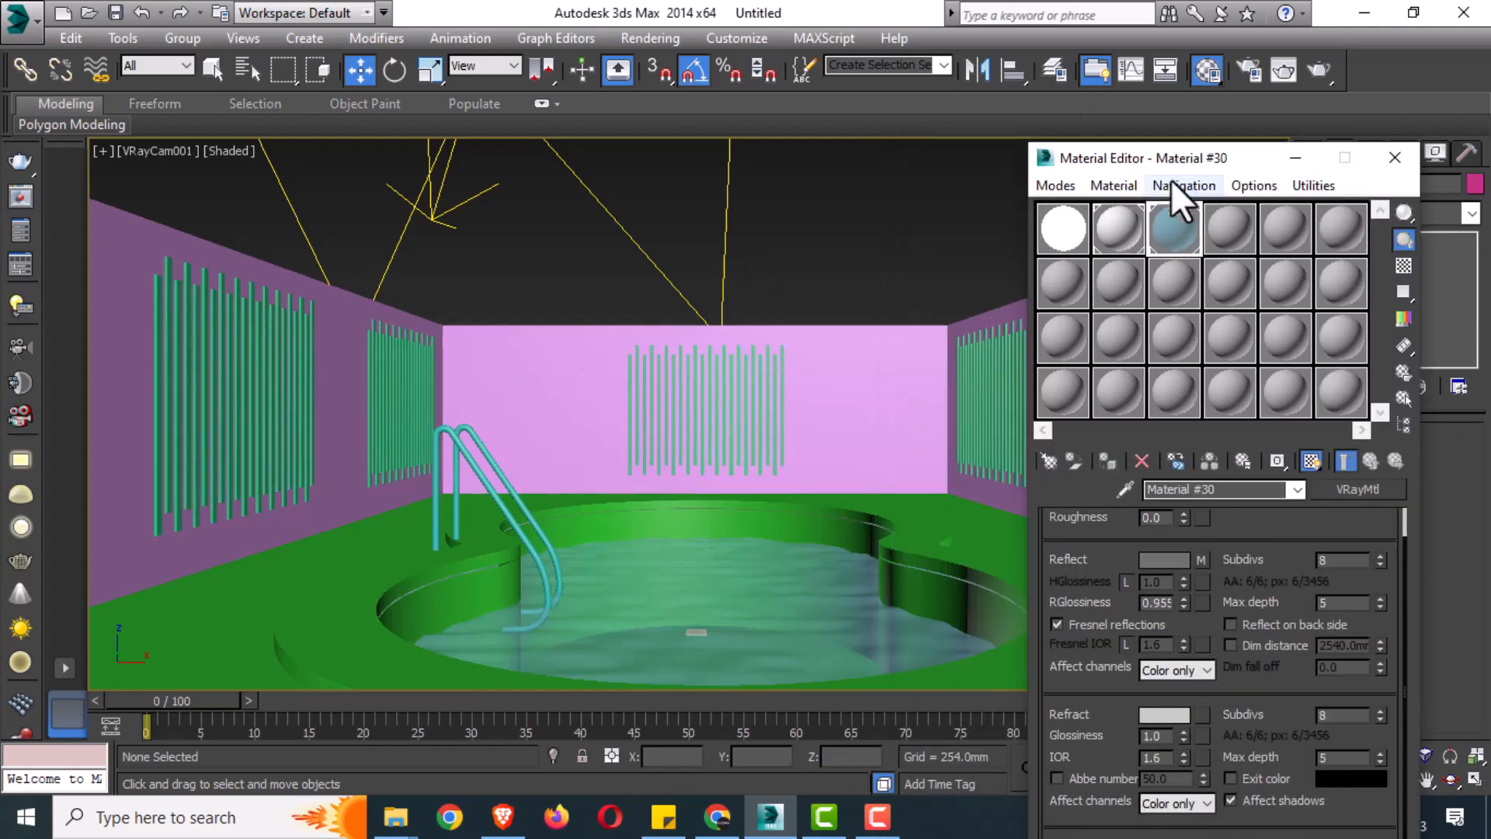
pyautogui.click(1230, 230)
pyautogui.click(1055, 465)
pyautogui.doubleClick(393, 604)
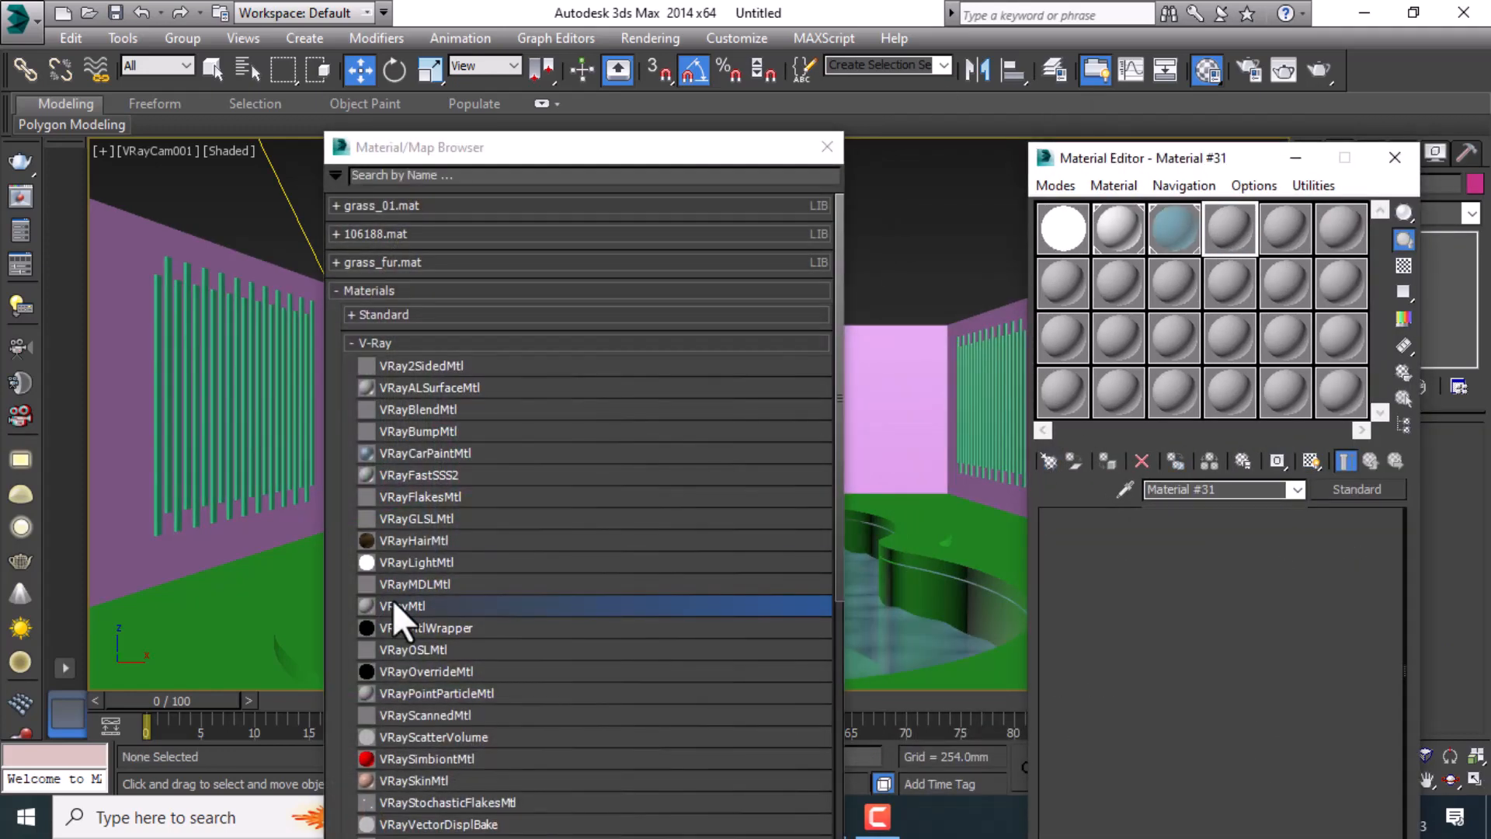
pyautogui.click(346, 233)
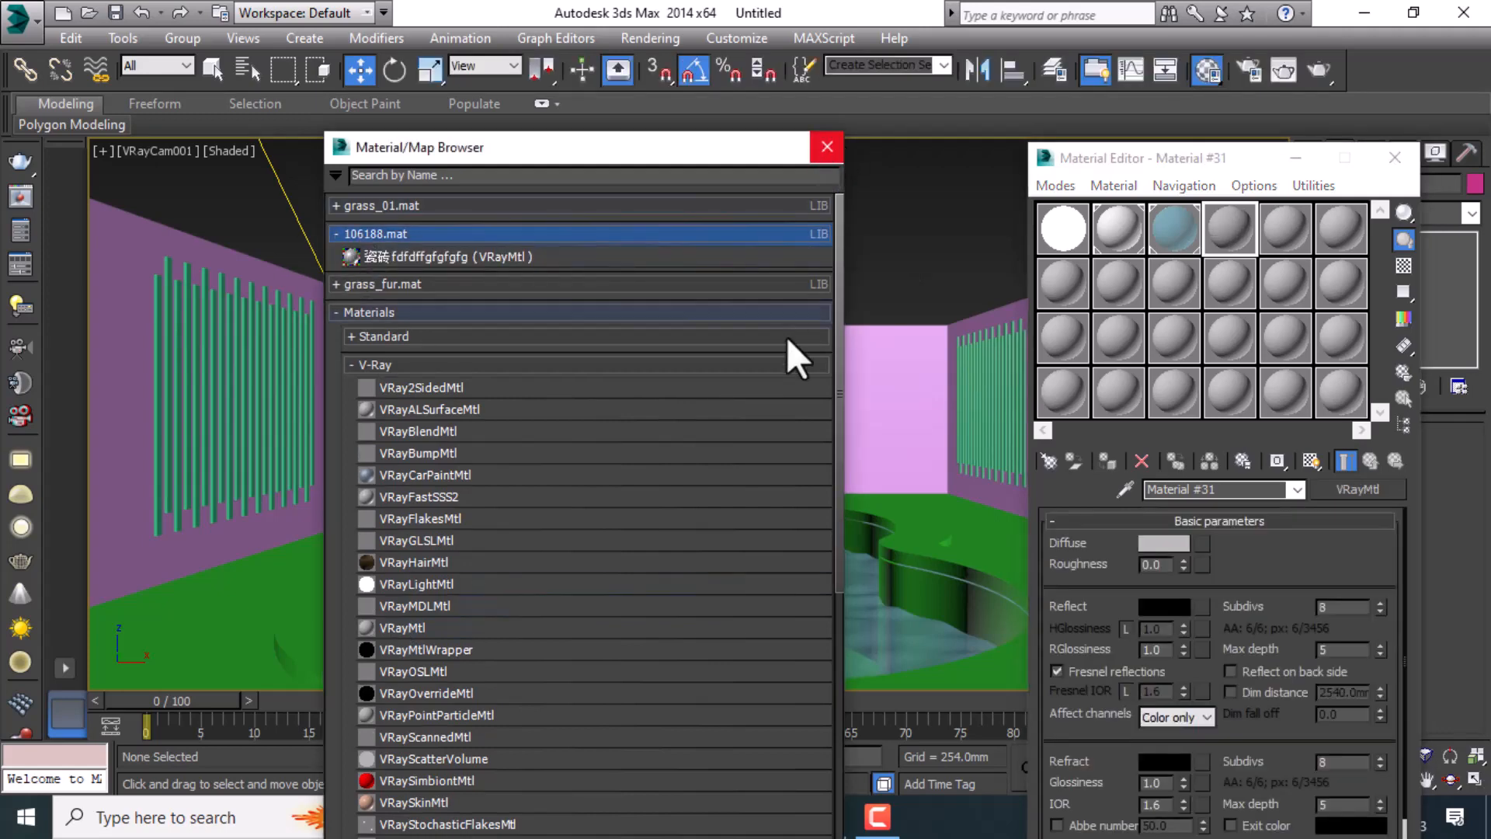
pyautogui.click(828, 146)
pyautogui.click(1201, 542)
pyautogui.click(422, 316)
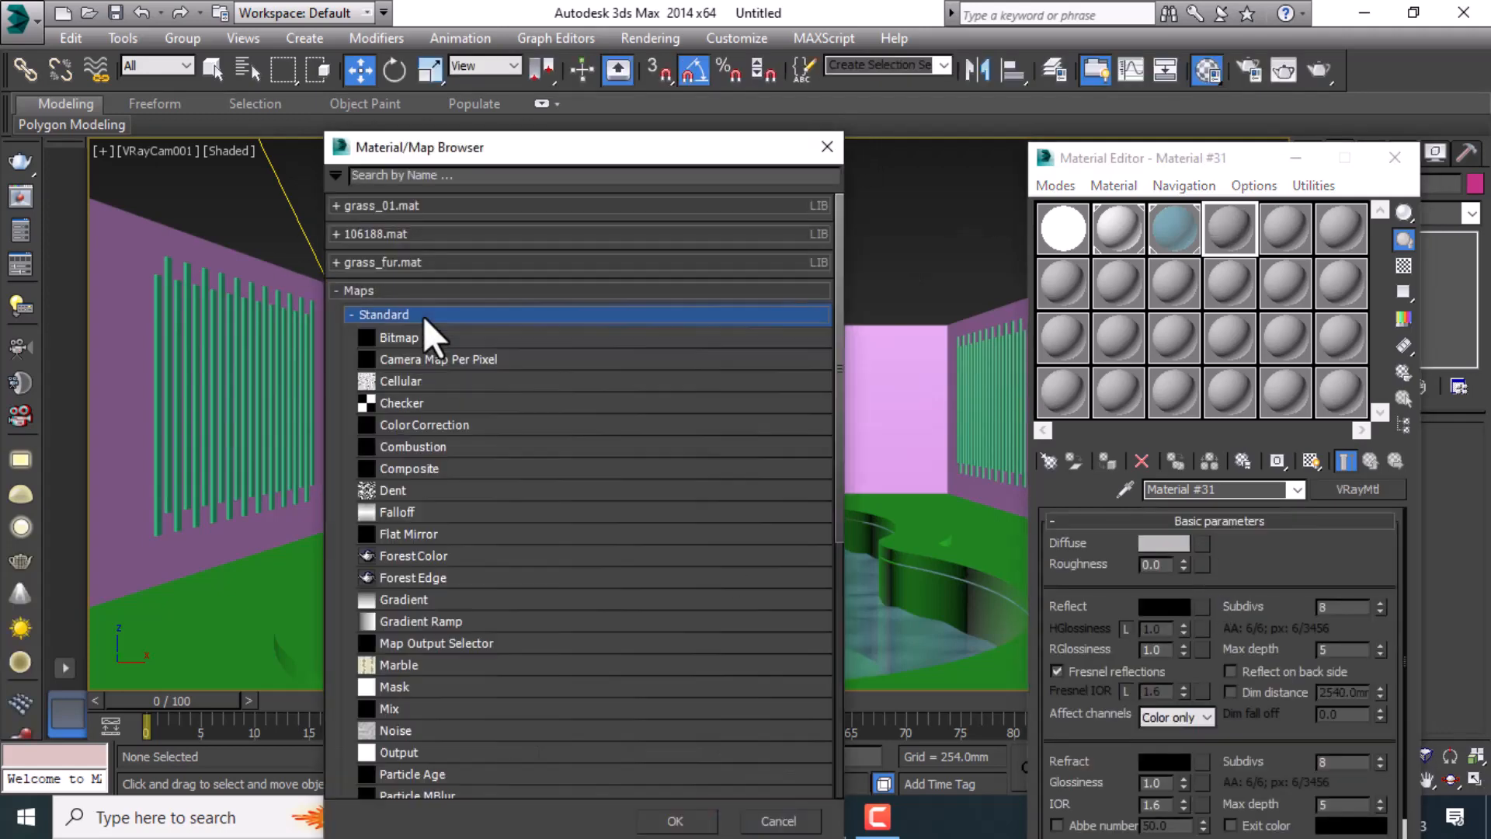
pyautogui.doubleClick(418, 335)
pyautogui.moveTo(818, 268)
pyautogui.mouseDown()
pyautogui.moveTo(814, 362)
pyautogui.moveTo(823, 264)
pyautogui.mouseUp()
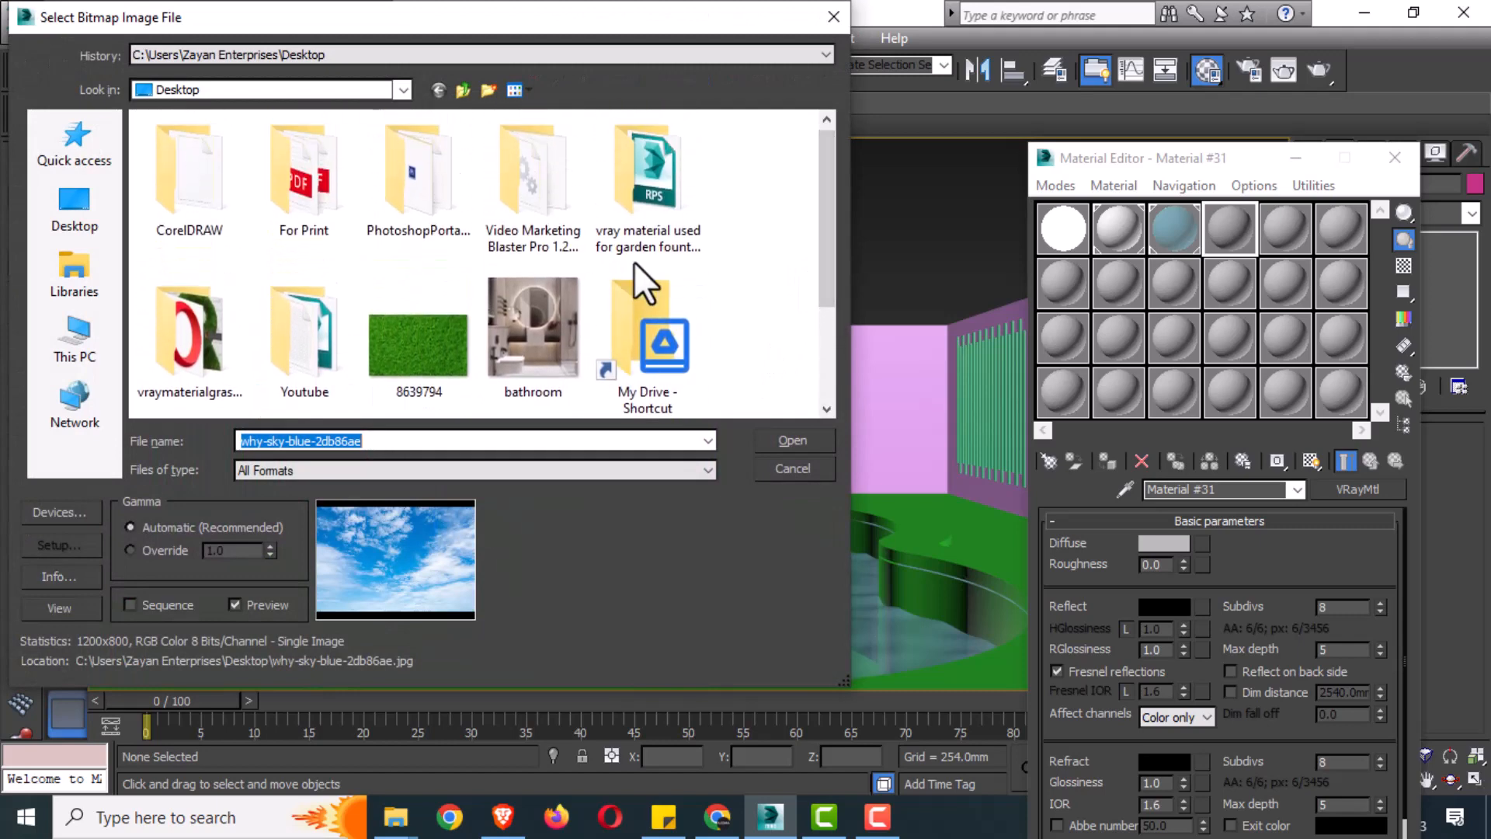
pyautogui.doubleClick(651, 198)
pyautogui.doubleClick(202, 147)
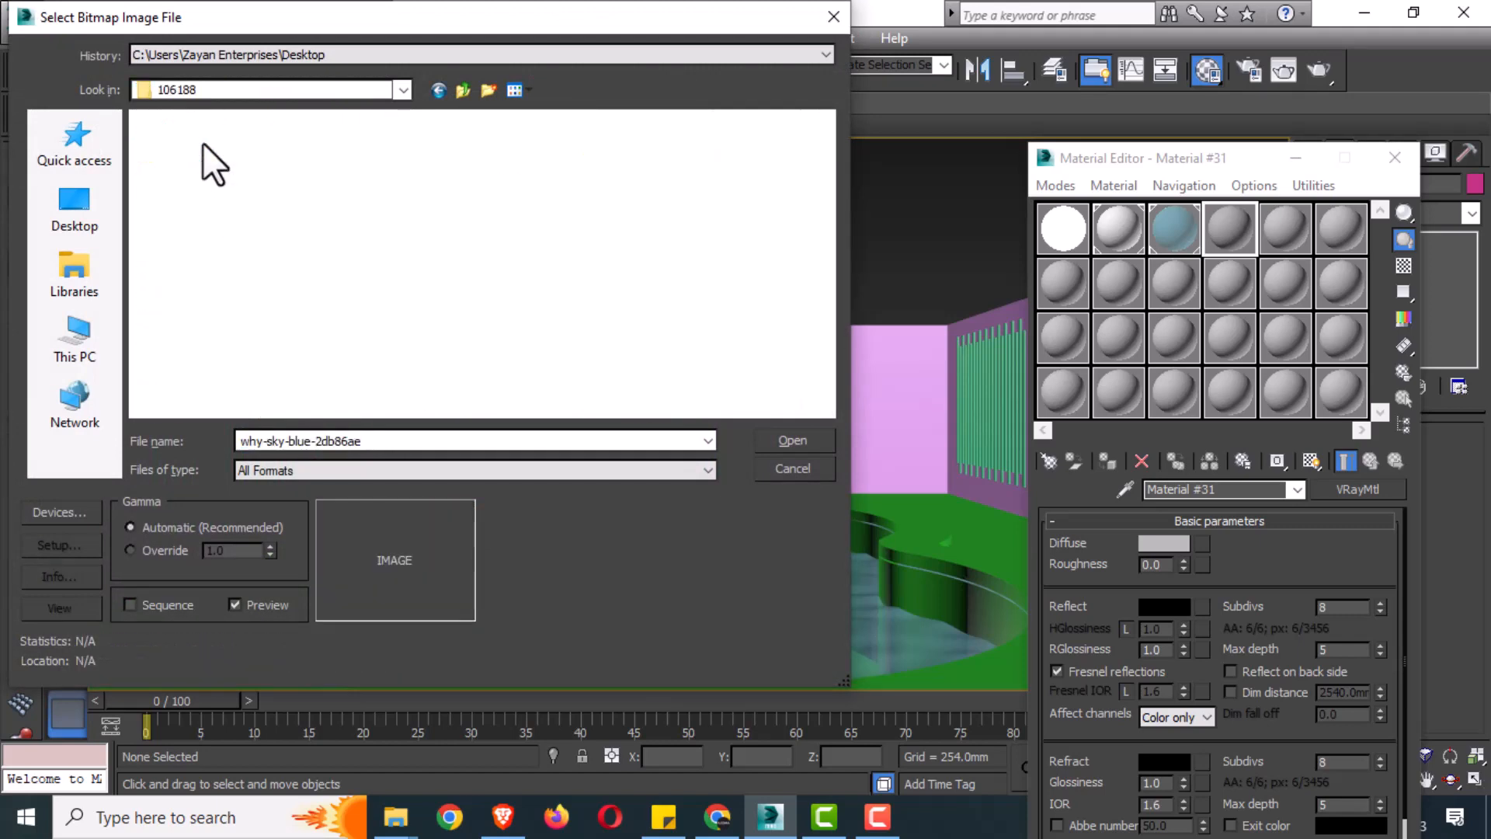
pyautogui.click(194, 160)
pyautogui.click(818, 441)
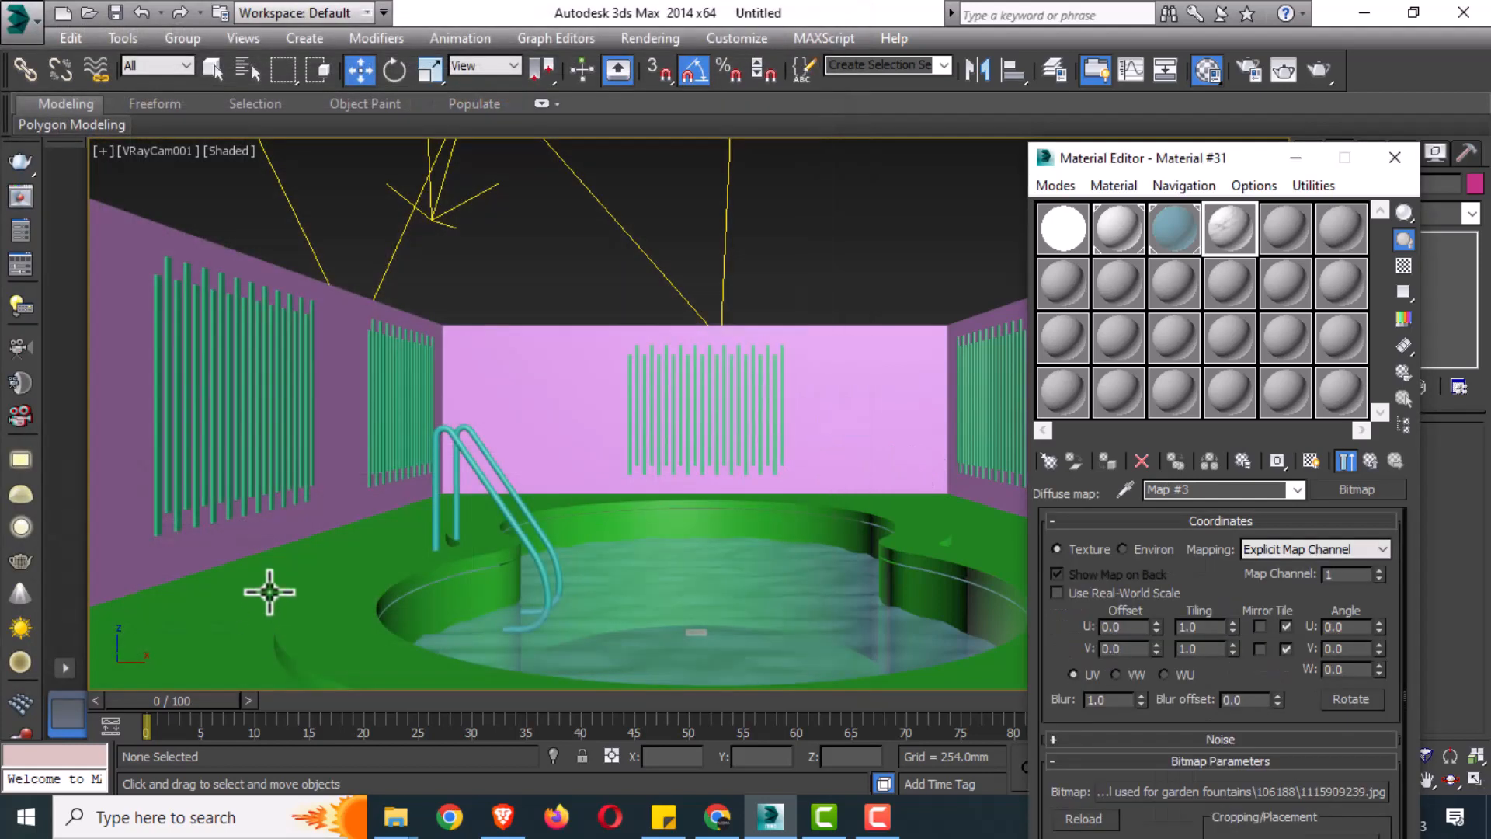
# Assign the marble material to the floor around the pool and show its texture in the viewport
pyautogui.click(1105, 464)
pyautogui.click(1311, 462)
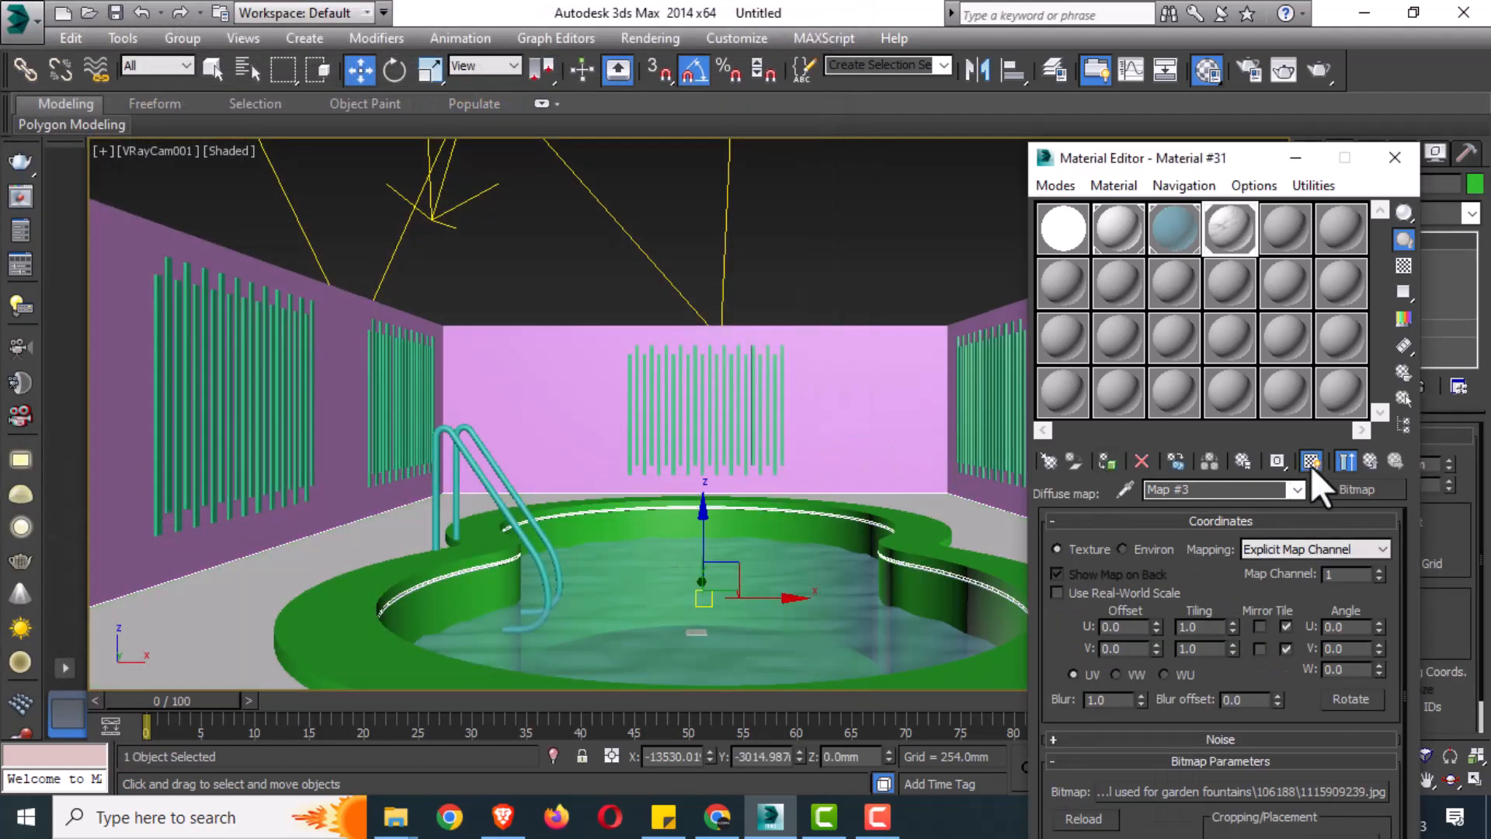
pyautogui.click(1395, 157)
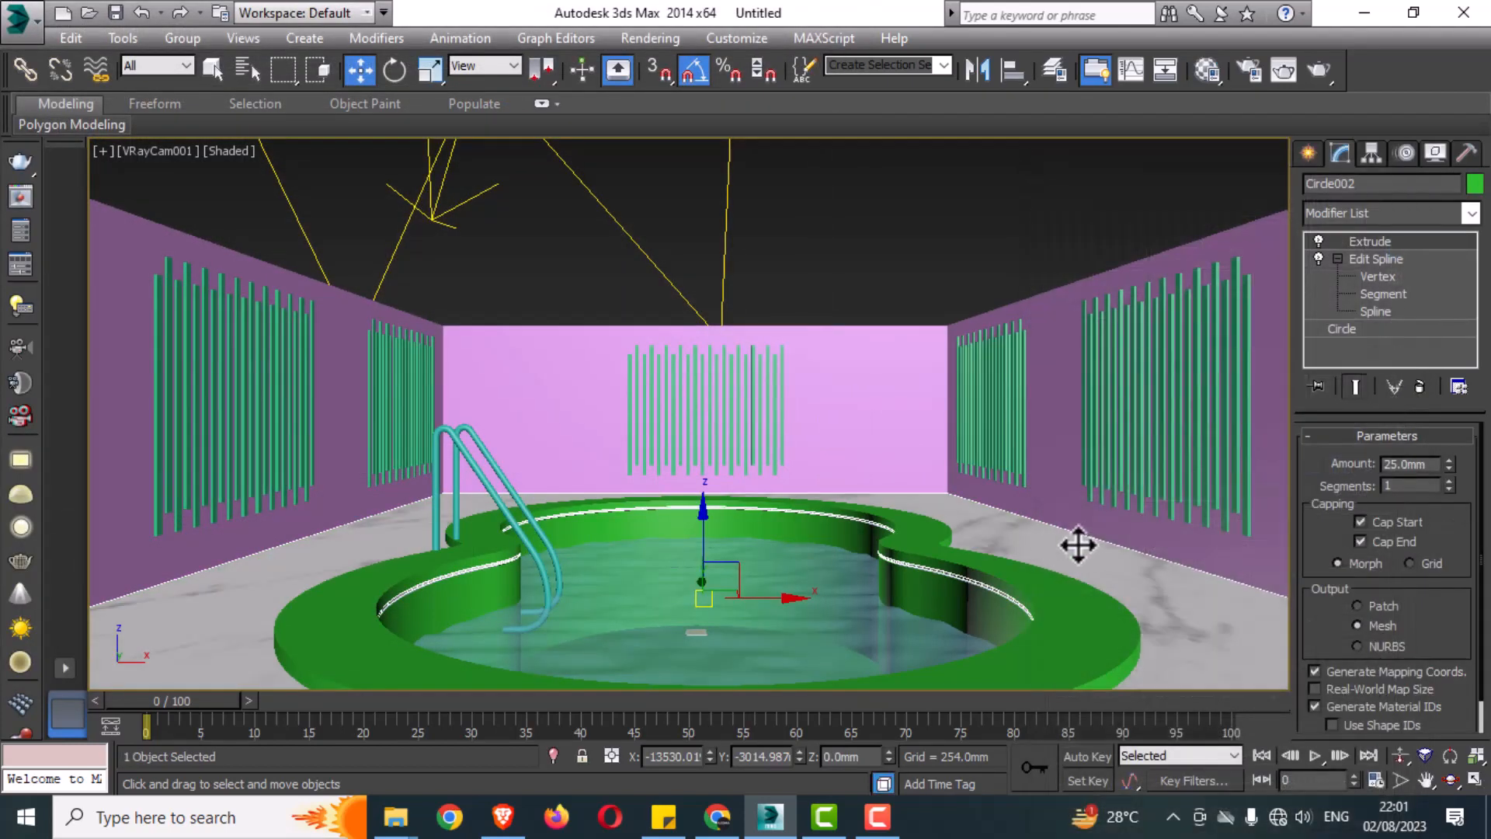
# Add a UVW Map modifier to the floor and scale down its gizmo to tighten the marble pattern
pyautogui.click(1395, 210)
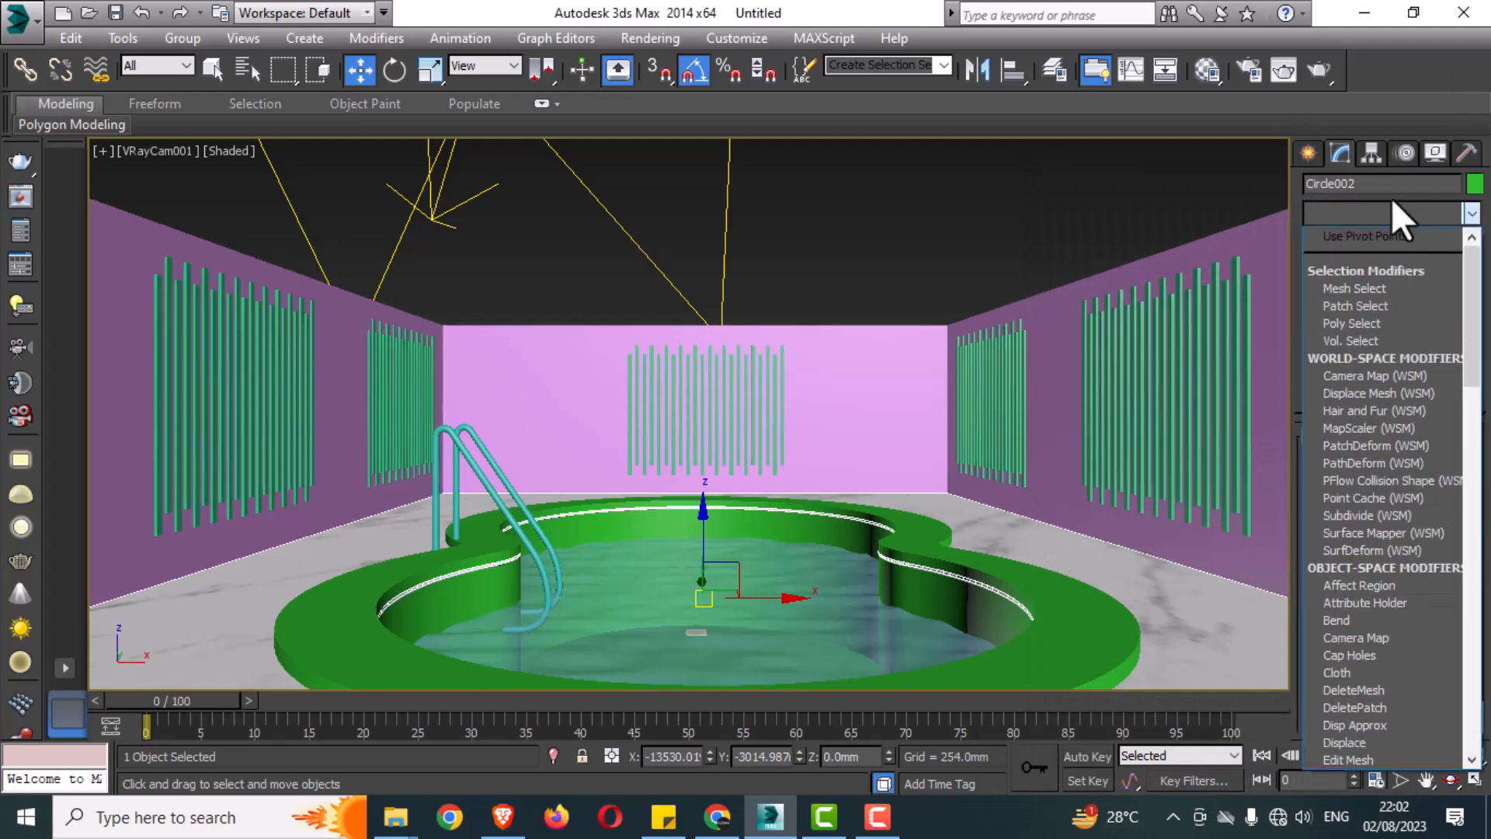
pyautogui.press('u')
pyautogui.click(1361, 569)
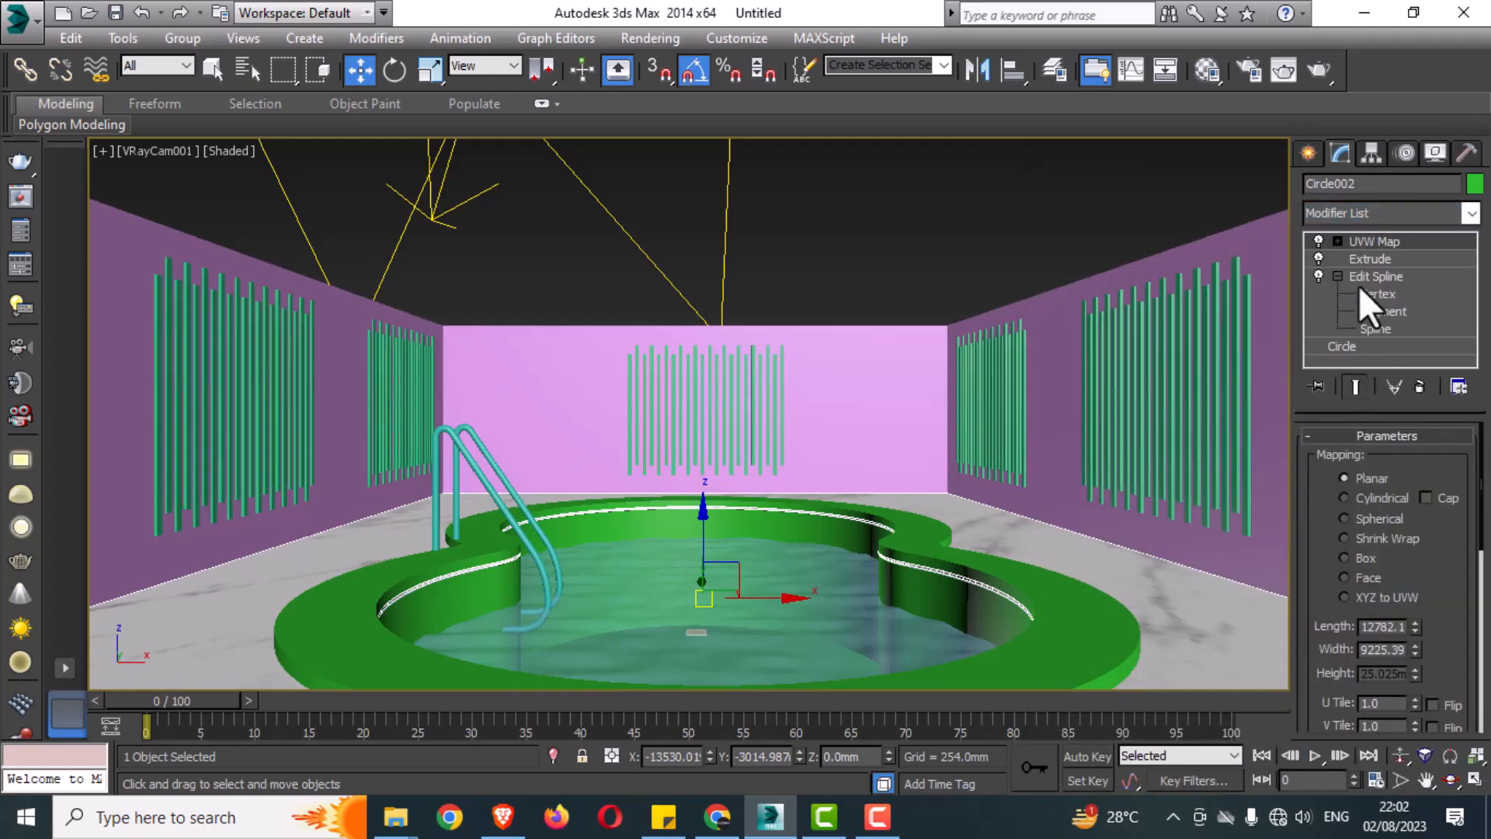
pyautogui.click(1373, 260)
pyautogui.press('r')
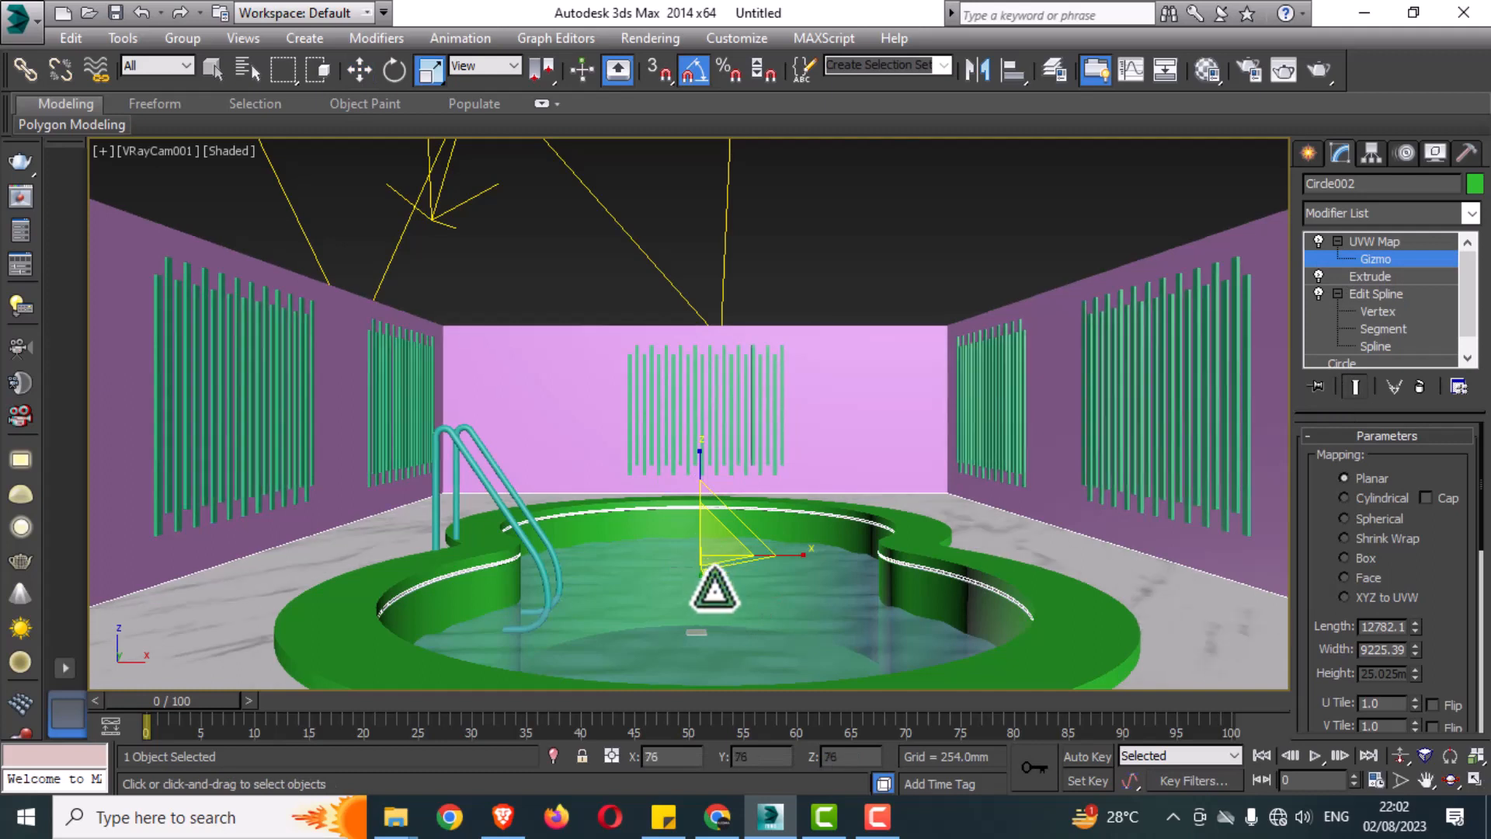
pyautogui.moveTo(709, 590); pyautogui.dragTo(855, 256)
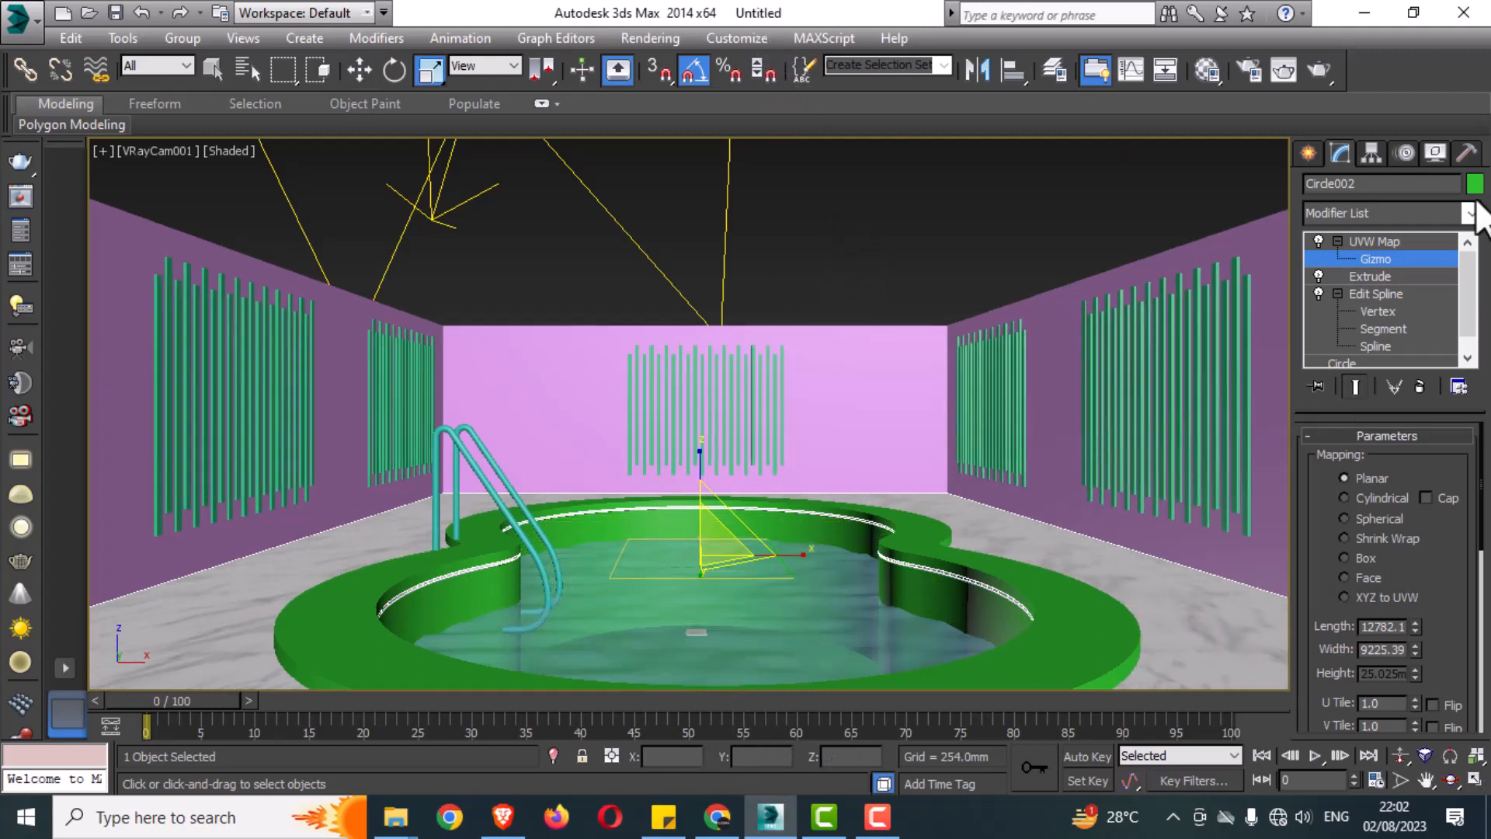
pyautogui.click(1409, 259)
# Apply the marble material to the raised pool rim and enable Generate Mapping Coords. on its Extrude modifier
pyautogui.click(1119, 656)
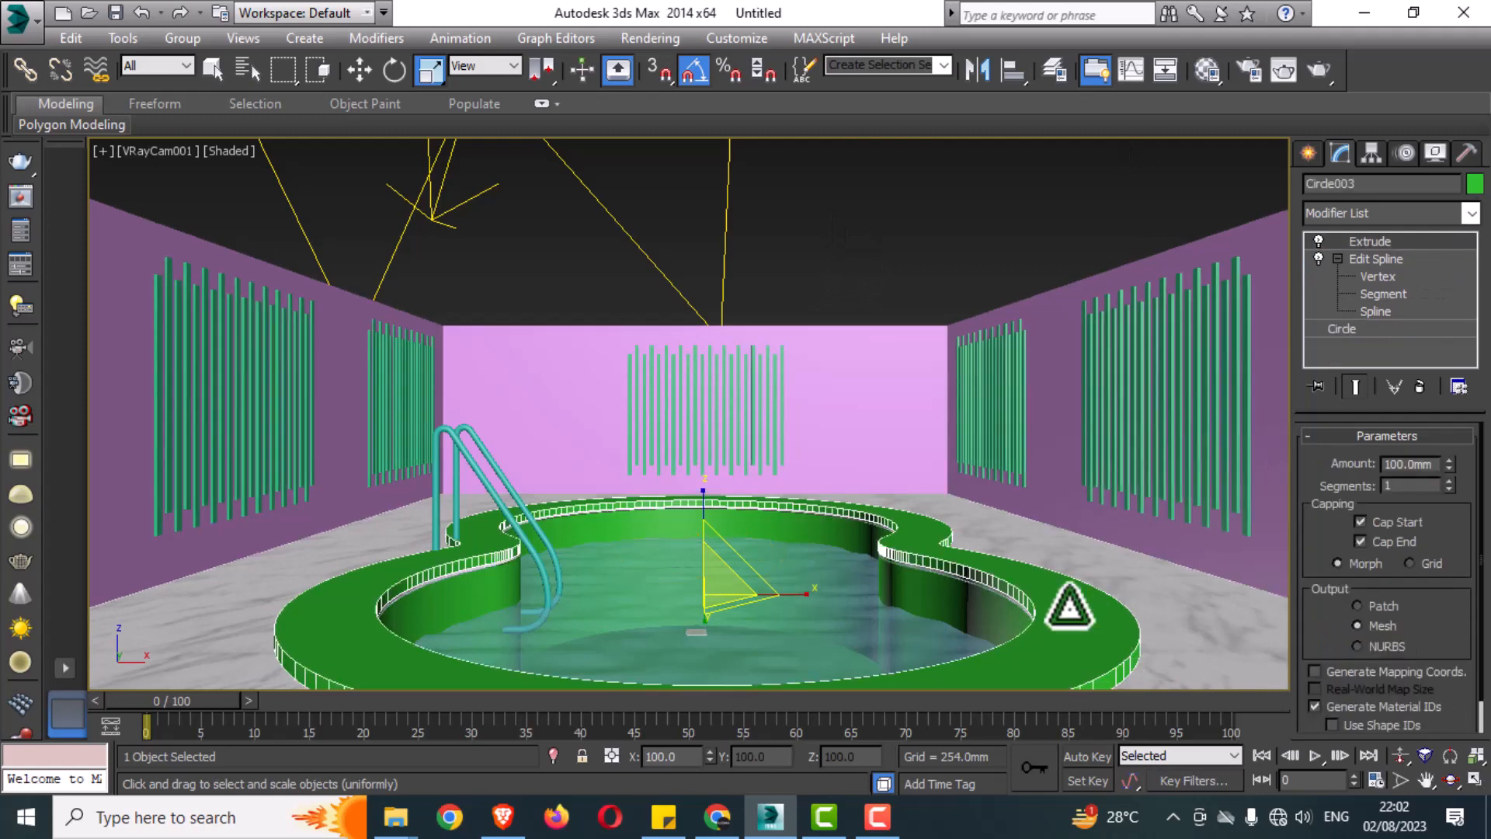
pyautogui.click(1207, 75)
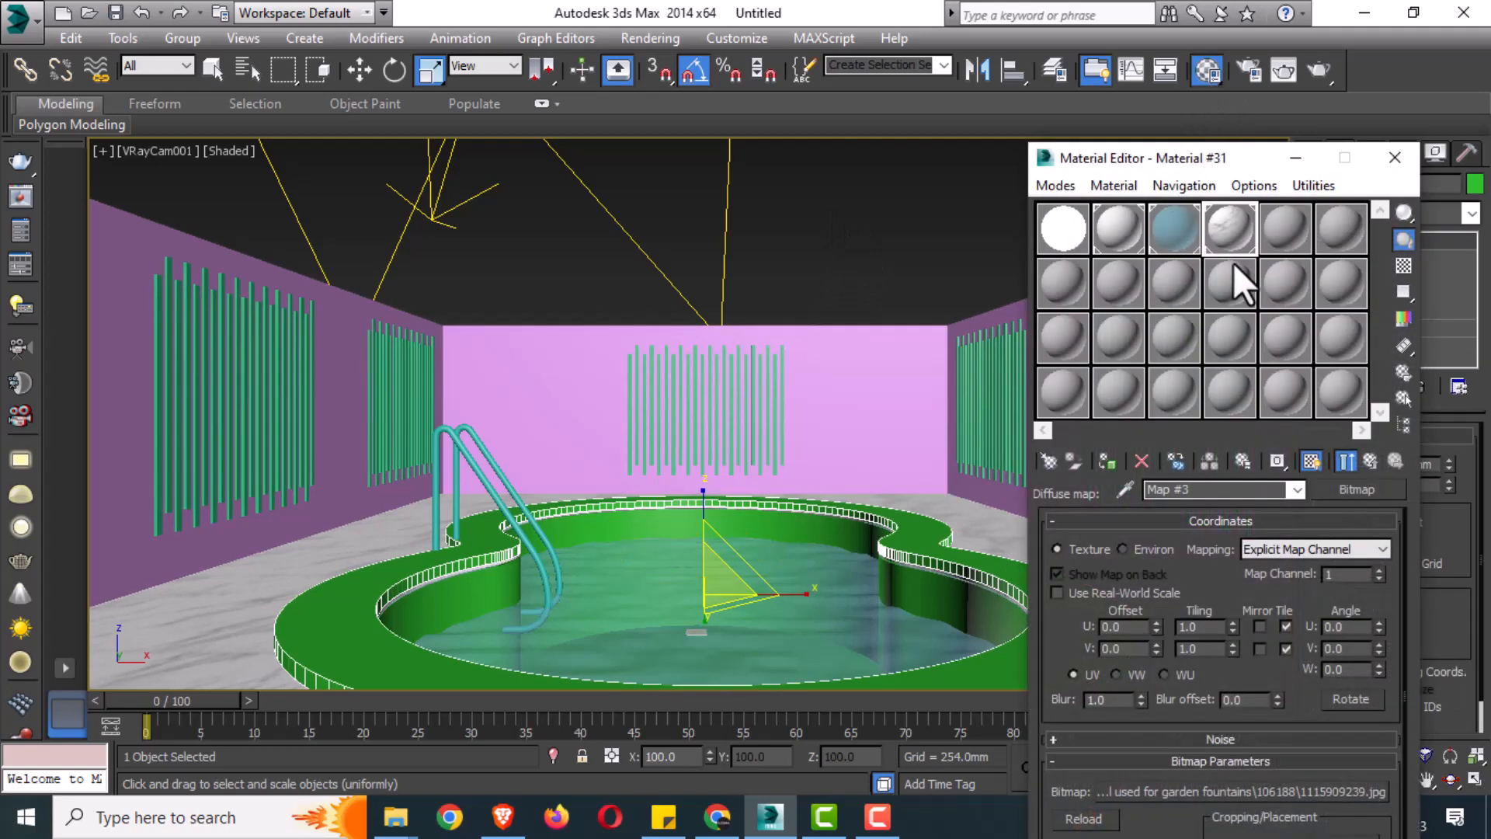
pyautogui.click(1107, 461)
pyautogui.moveTo(1241, 158); pyautogui.dragTo(1111, 163)
pyautogui.click(1418, 678)
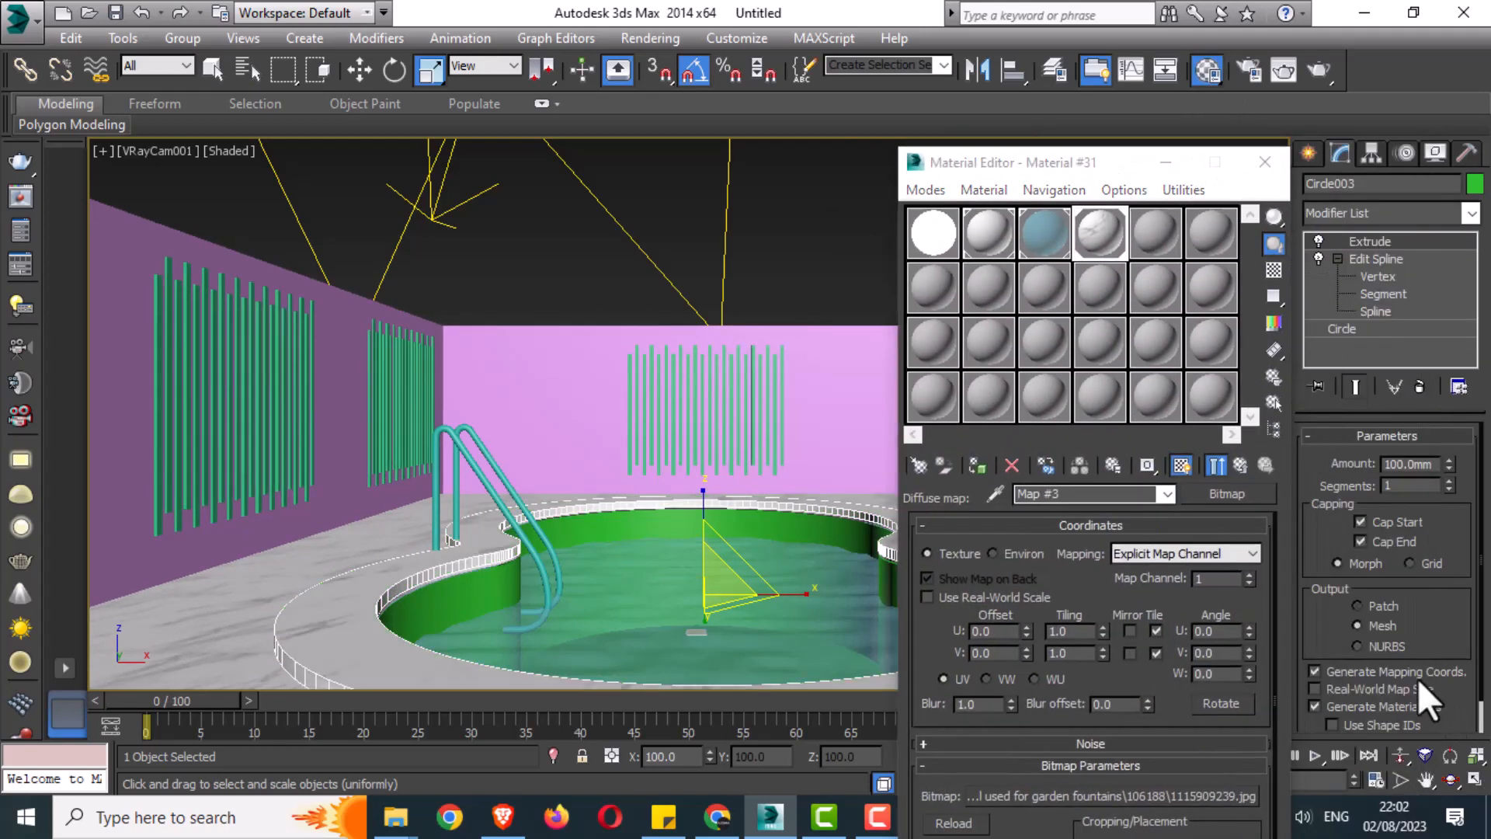
pyautogui.click(1265, 162)
# Select the pool's inner wall and create a VRayMtl in the fifth material slot
pyautogui.click(808, 533)
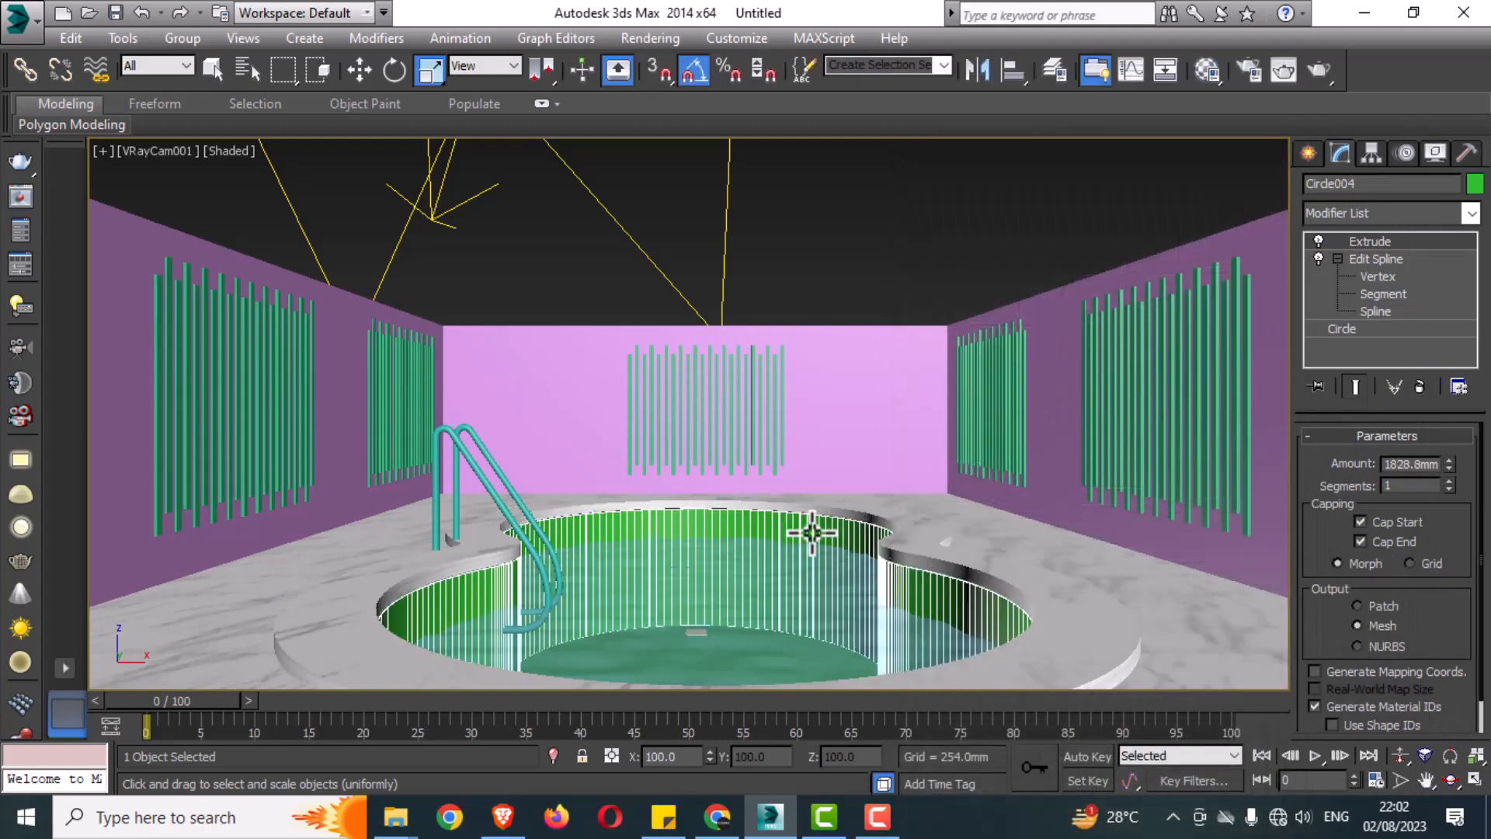
pyautogui.press('m')
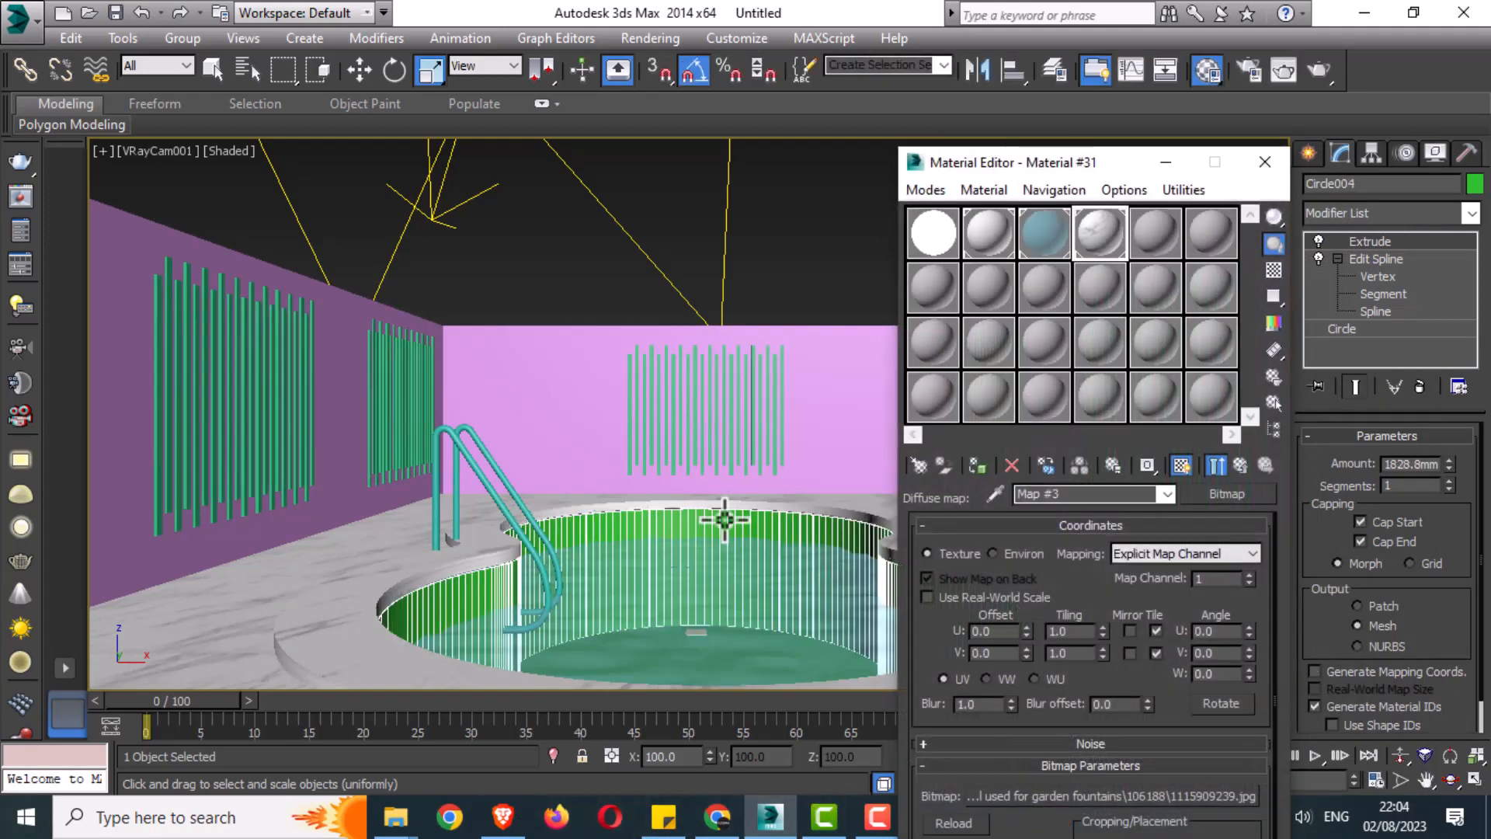
pyautogui.click(1136, 239)
pyautogui.click(921, 466)
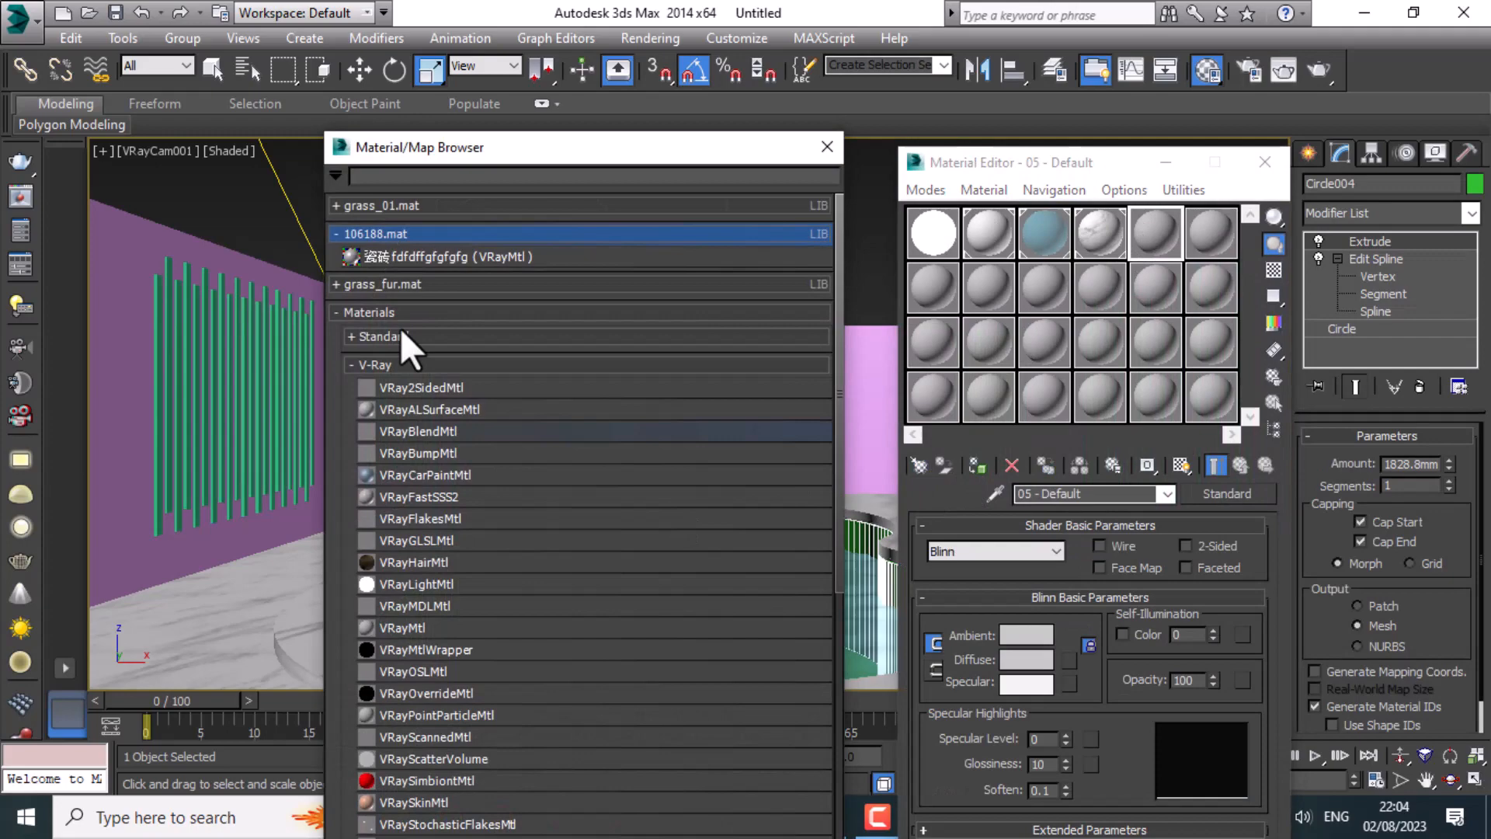
pyautogui.doubleClick(435, 629)
pyautogui.click(826, 147)
pyautogui.click(1072, 547)
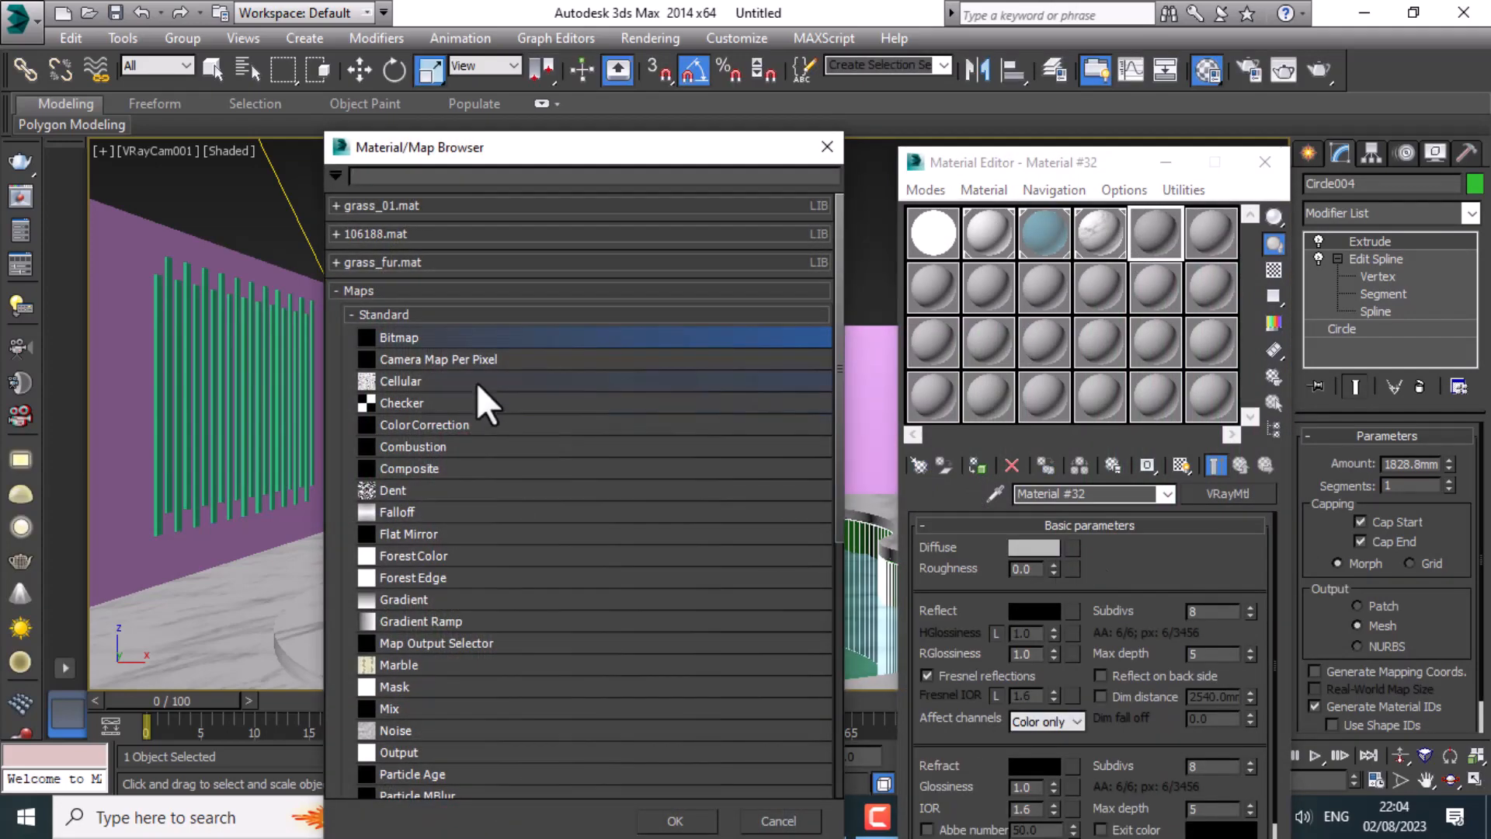
pyautogui.doubleClick(422, 336)
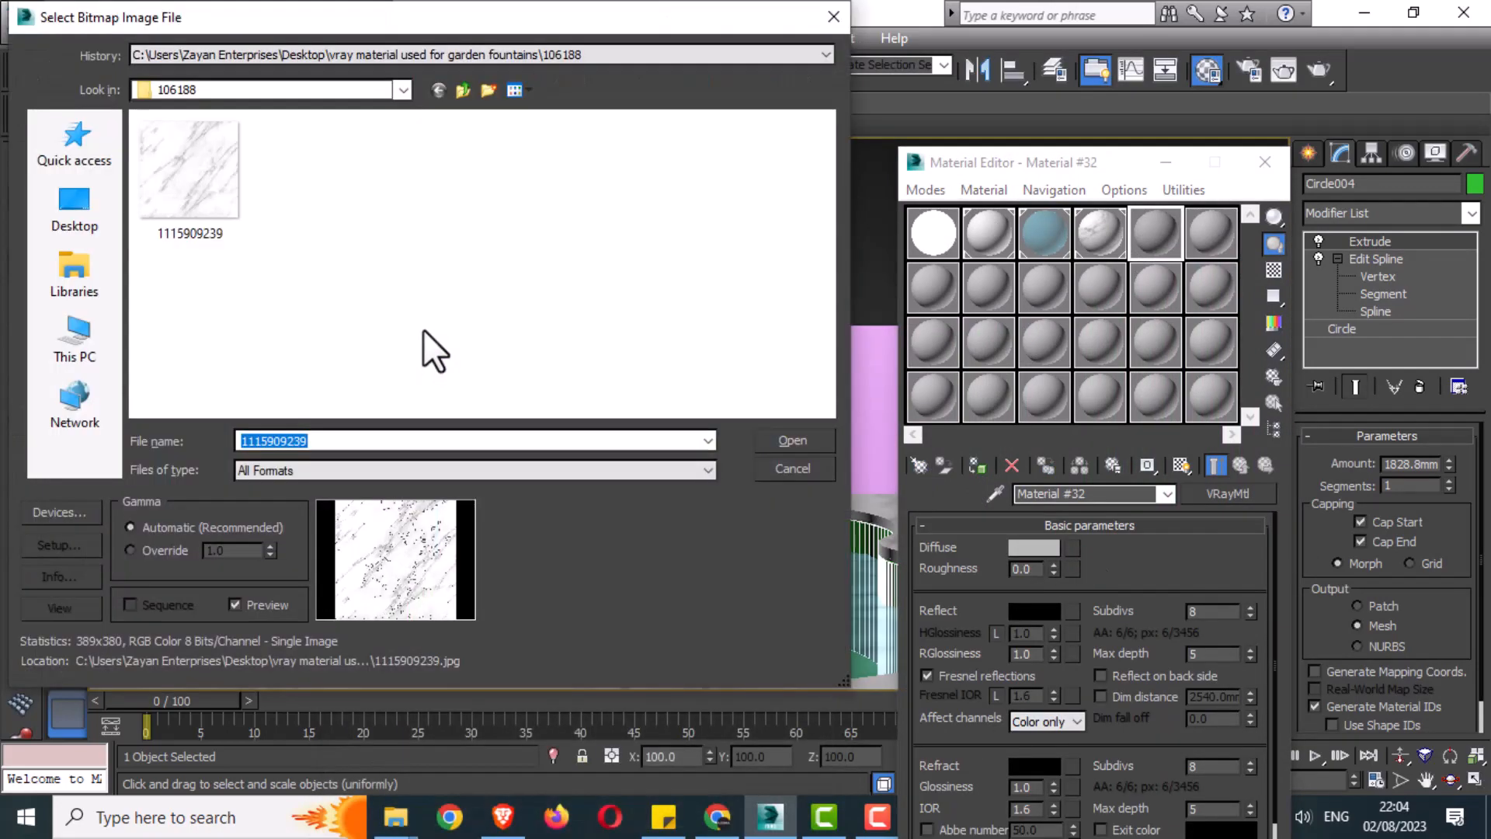
pyautogui.click(75, 211)
pyautogui.moveTo(827, 171); pyautogui.dragTo(823, 379)
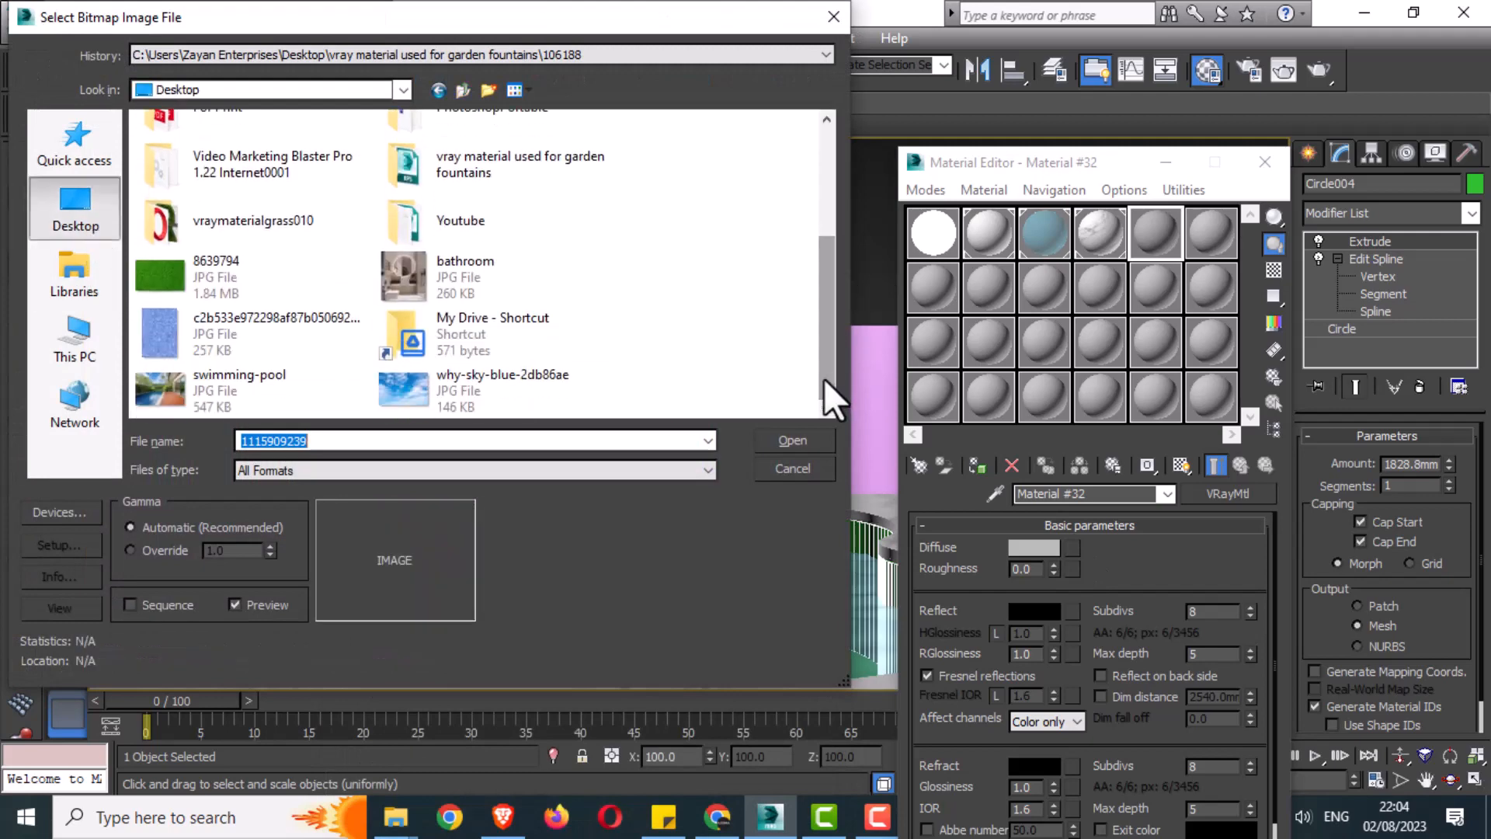
pyautogui.click(249, 357)
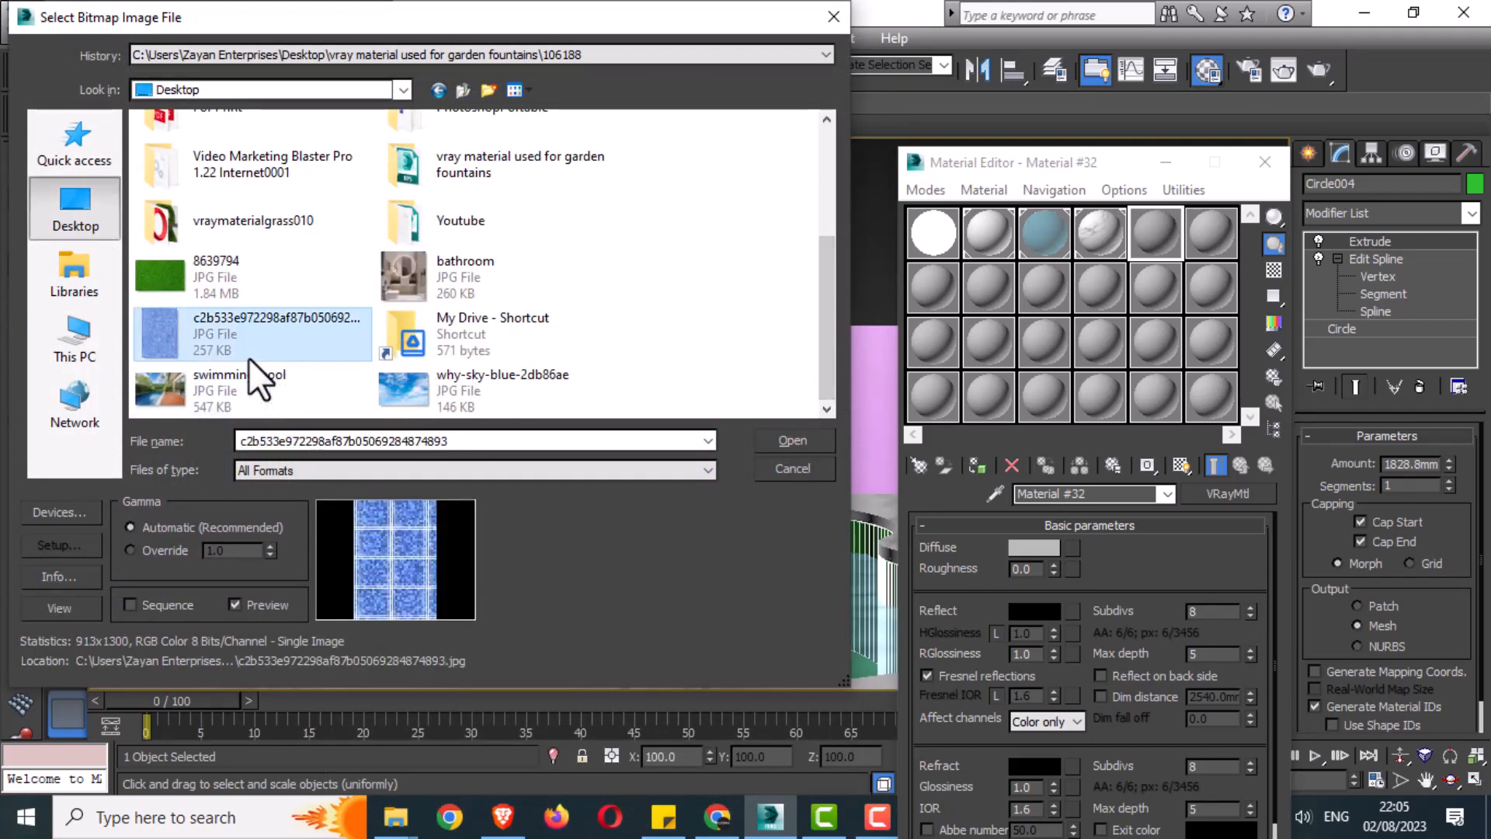
pyautogui.click(793, 440)
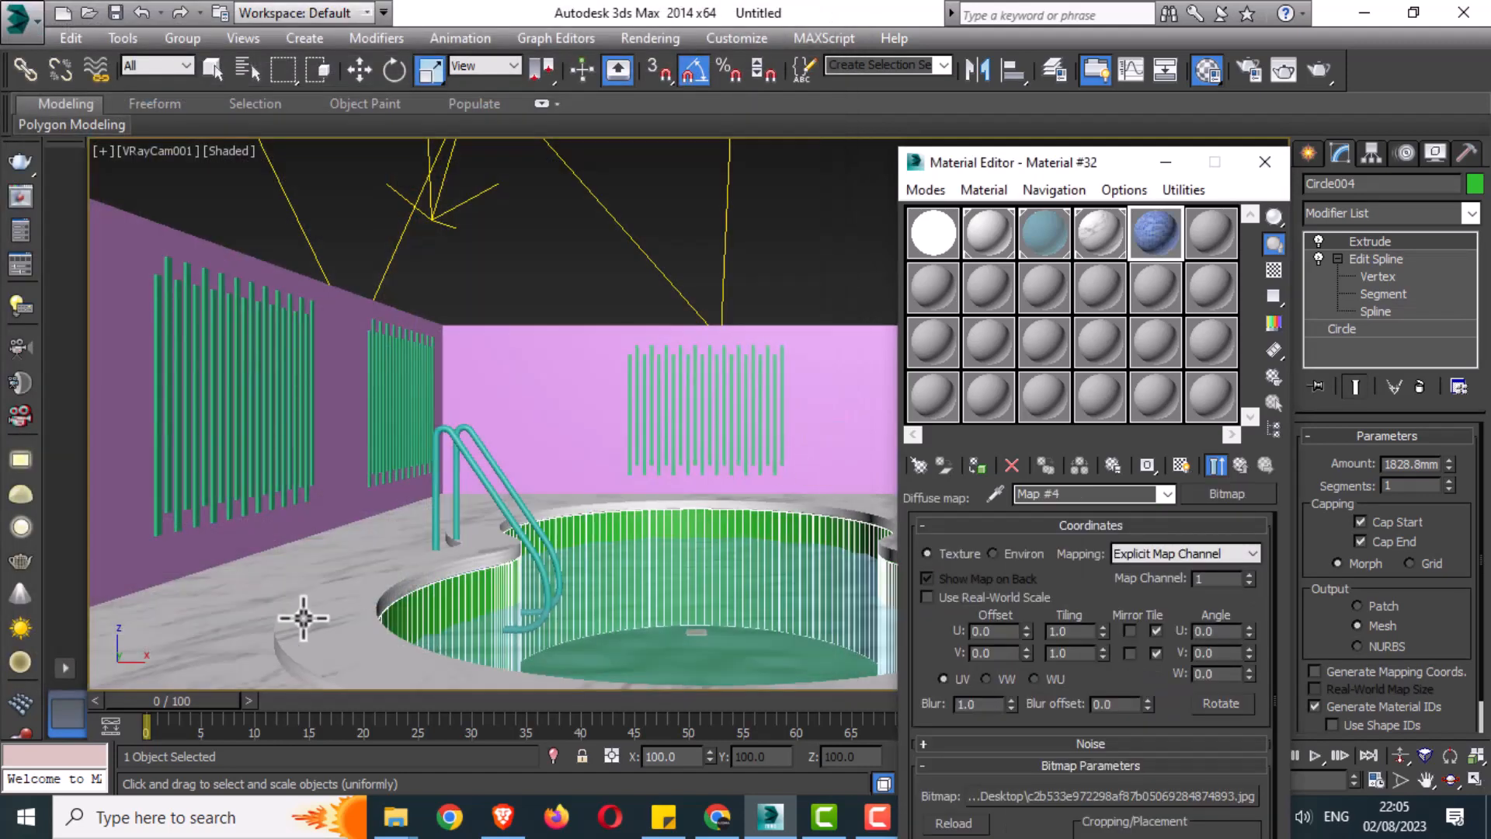
# Assign the blue tile material to the raised pool rim and show its texture in the viewport
pyautogui.click(974, 469)
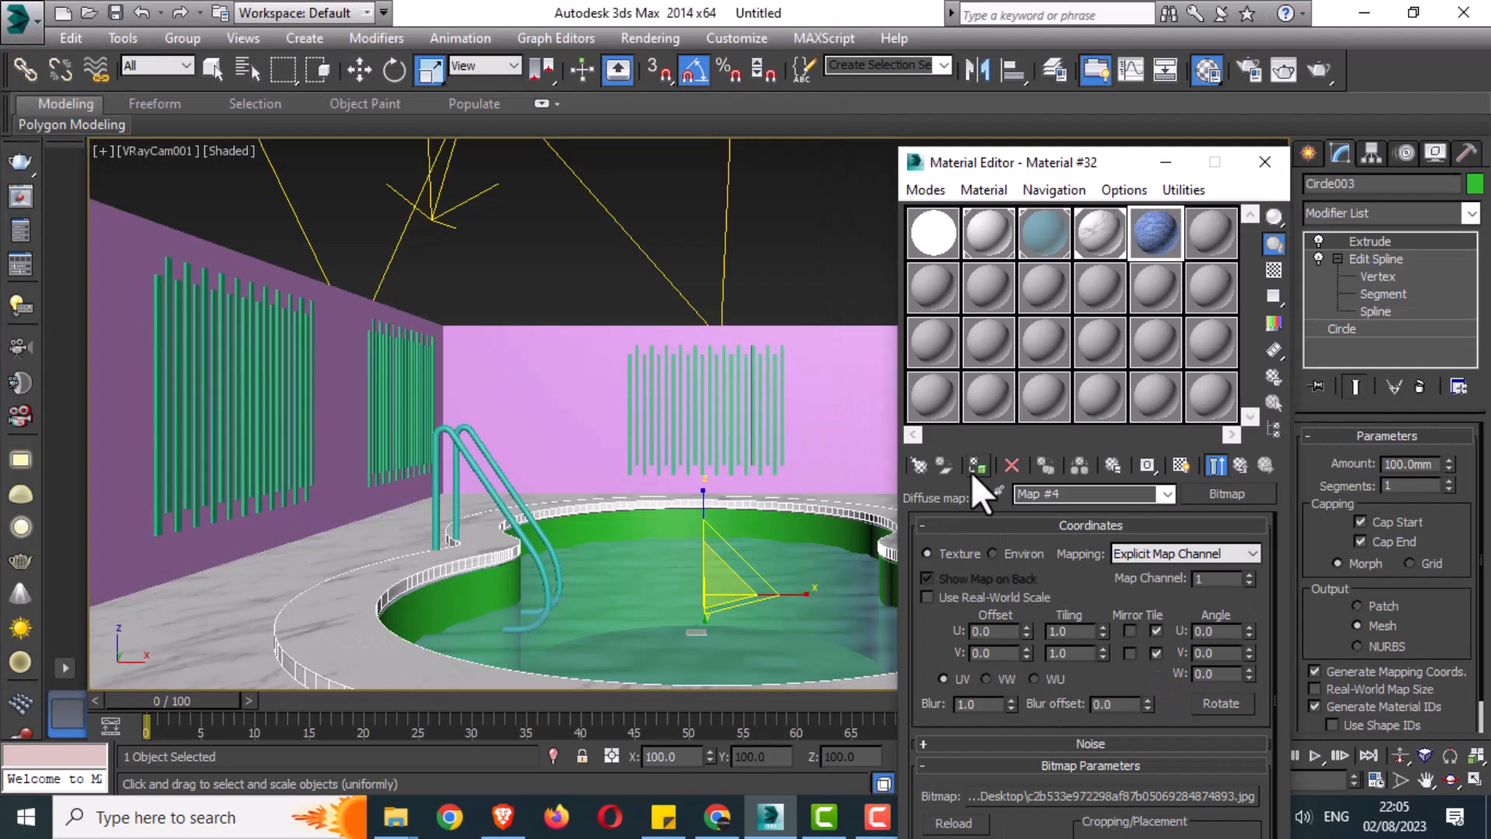
pyautogui.click(1181, 465)
# Assign the blue tile material to the pool's inner wall and enable Generate Mapping Coords. on its Extrude modifier
pyautogui.click(701, 525)
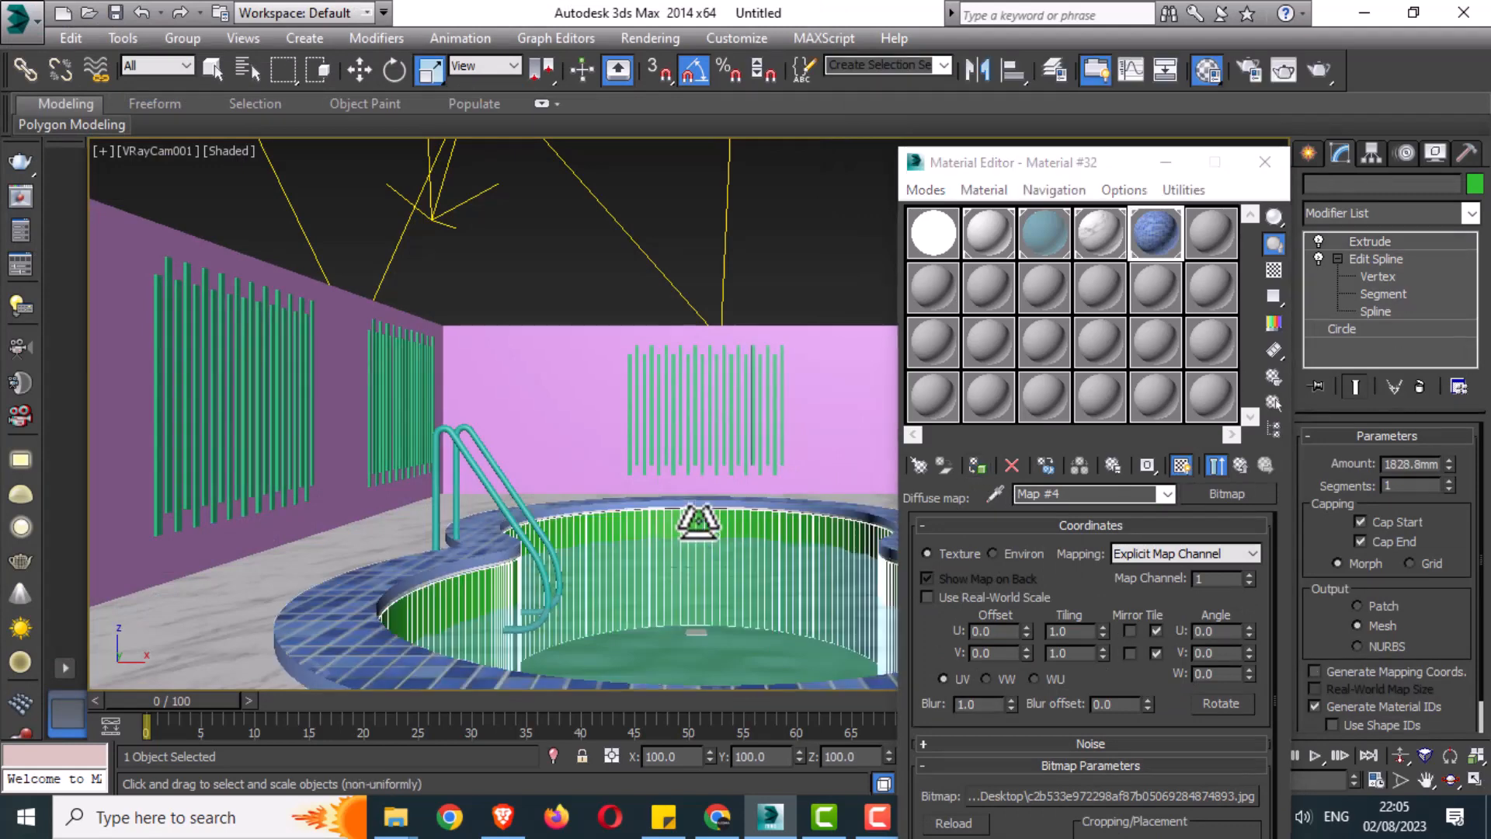
pyautogui.click(977, 465)
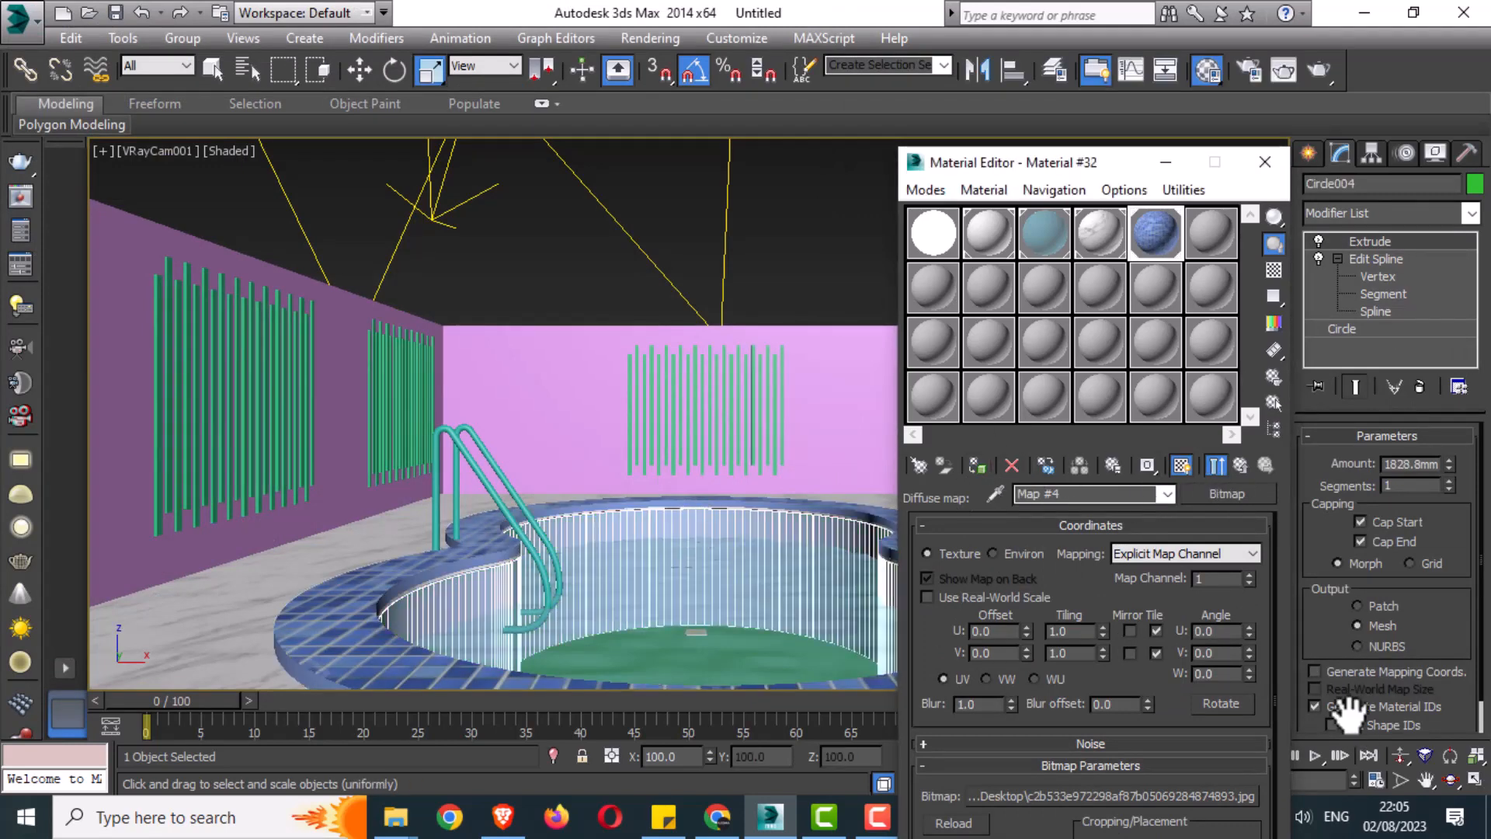
pyautogui.click(1346, 673)
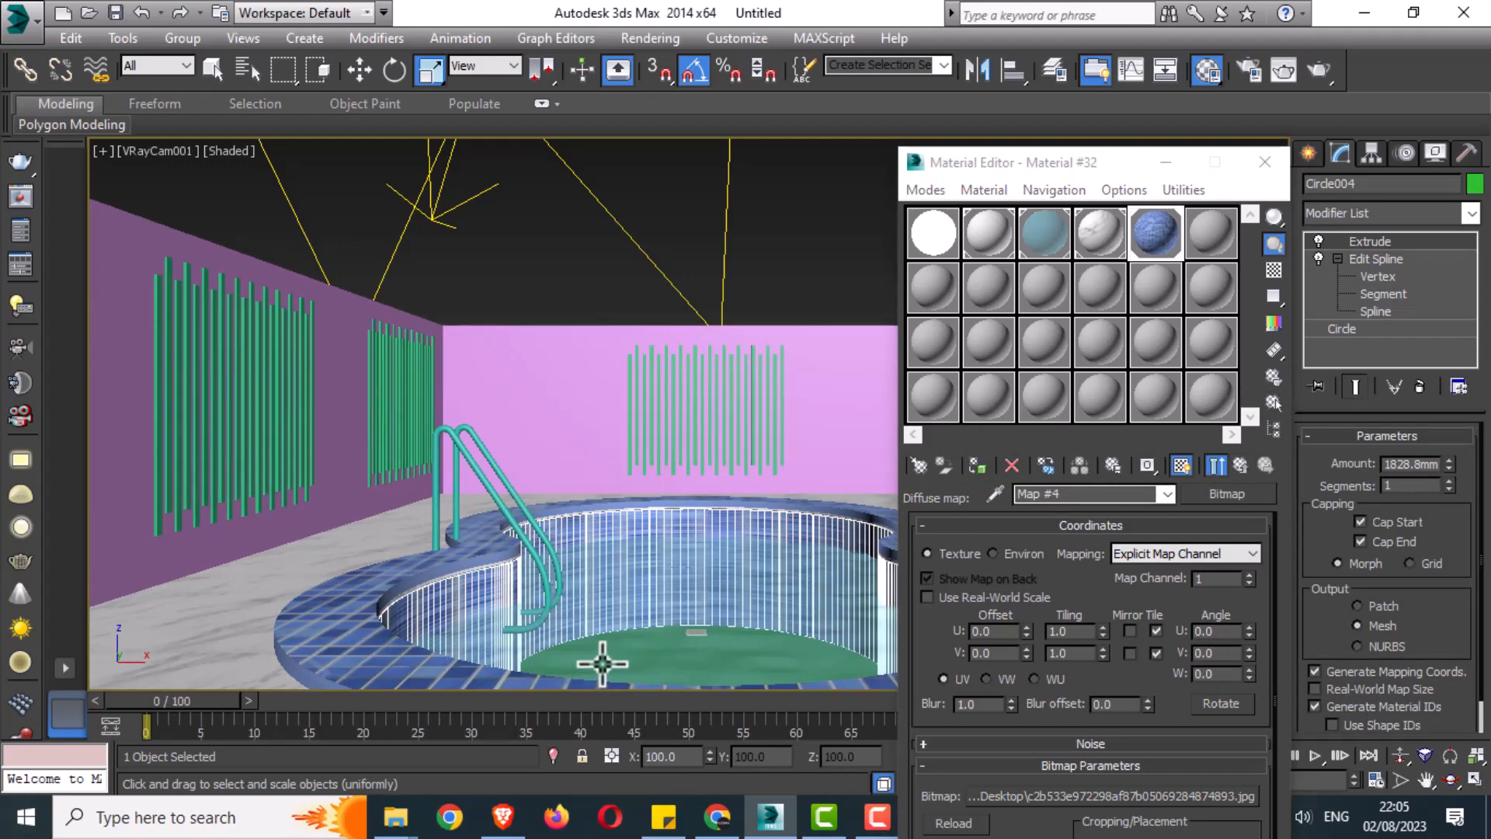
# Add a UVW Map modifier with Box mapping to the pool's inner wall
pyautogui.click(1265, 162)
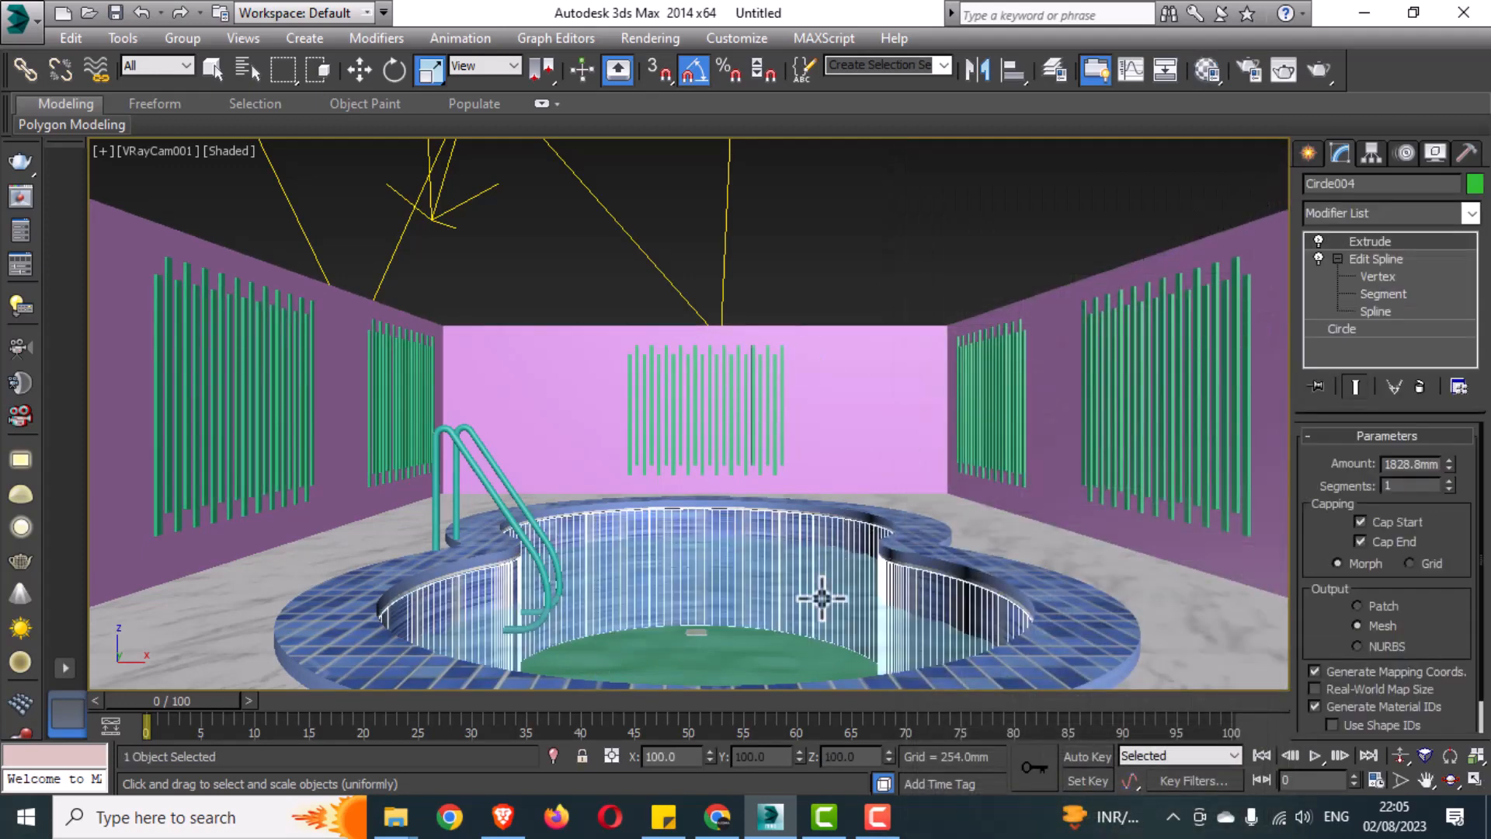
pyautogui.click(1382, 208)
pyautogui.press('u')
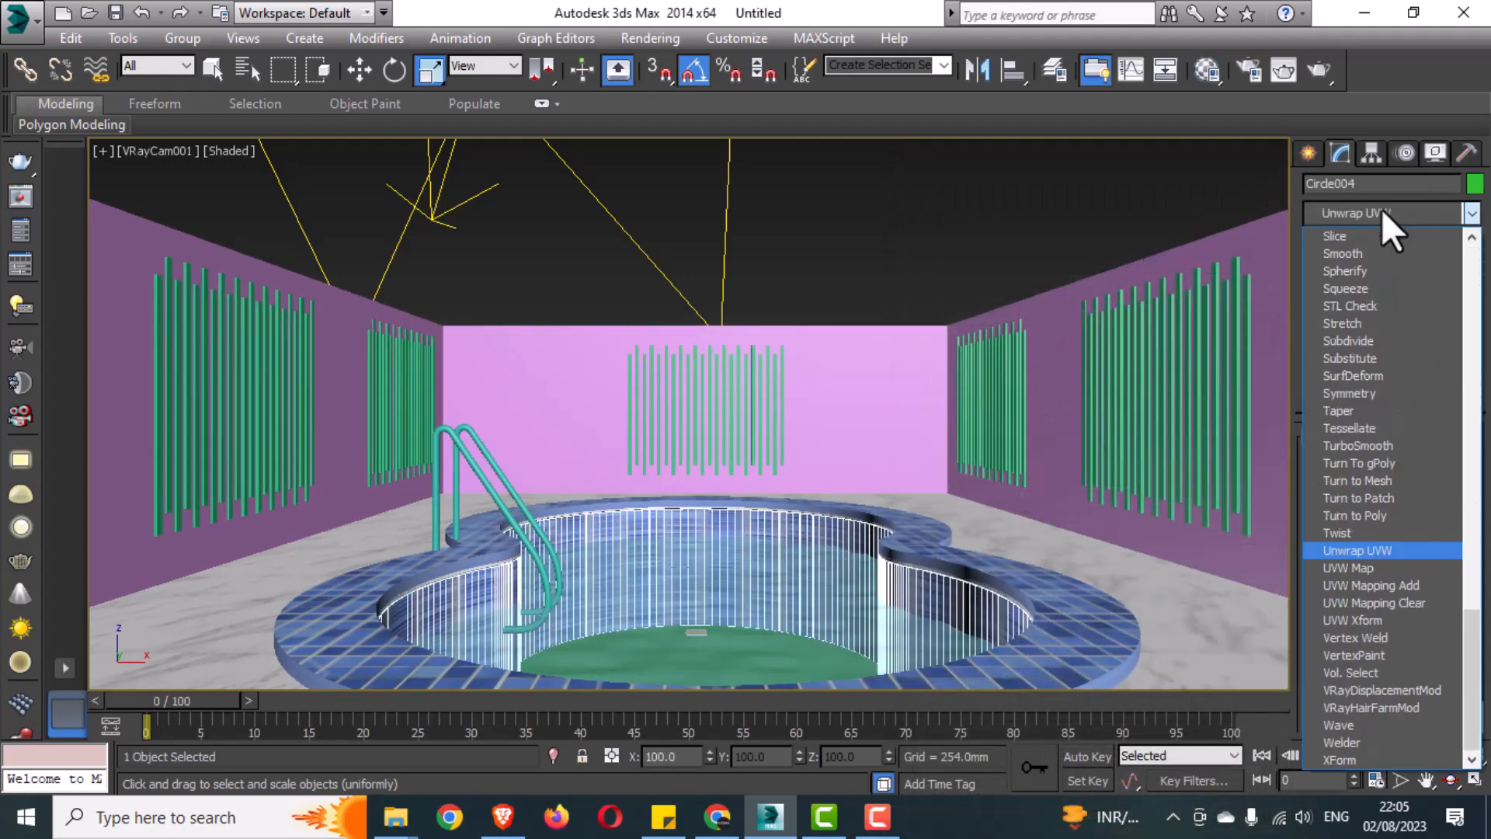
pyautogui.click(1340, 563)
pyautogui.click(1378, 521)
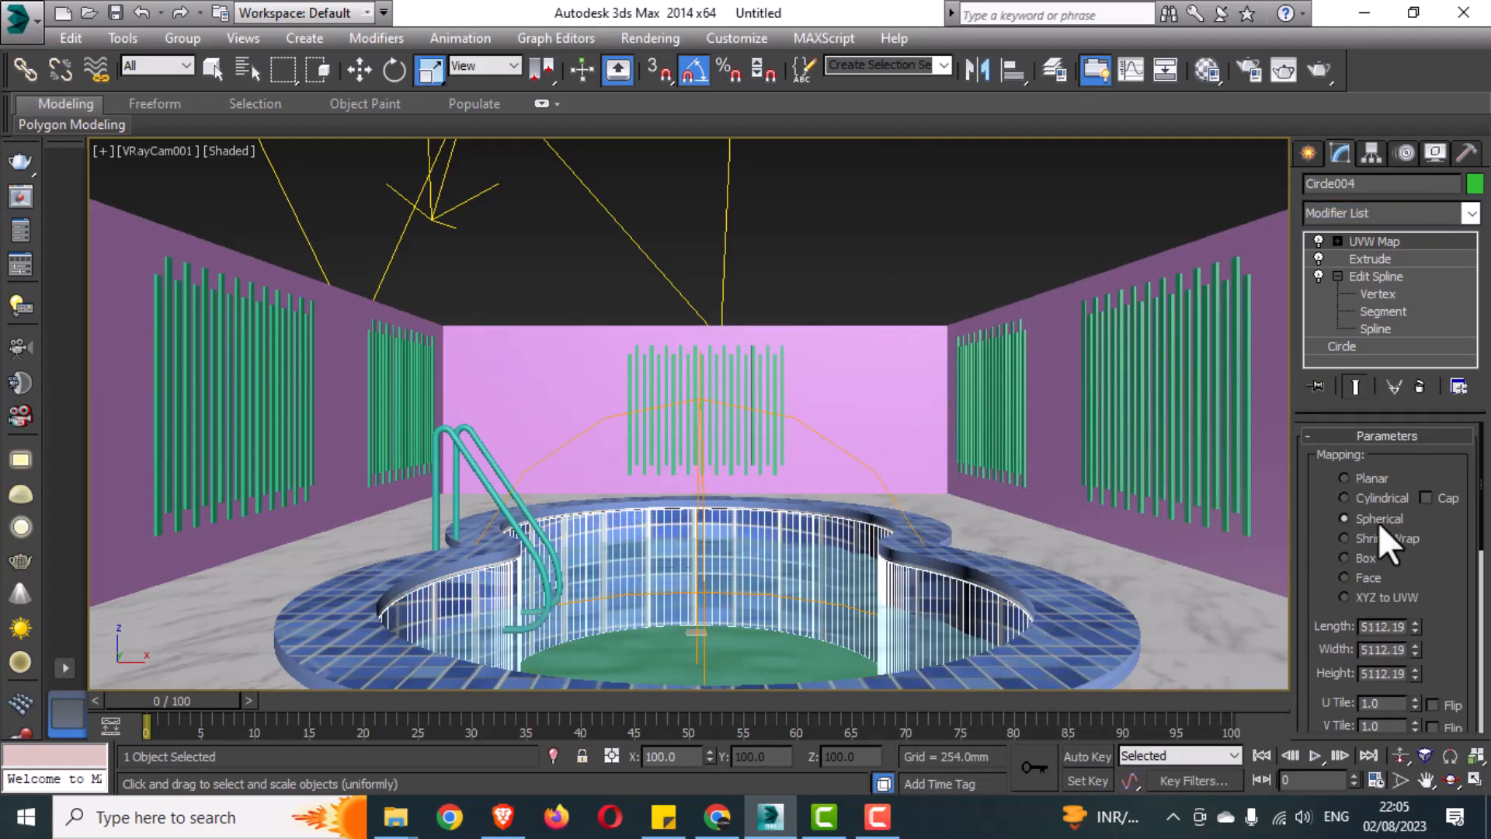
pyautogui.click(1374, 537)
pyautogui.click(1373, 556)
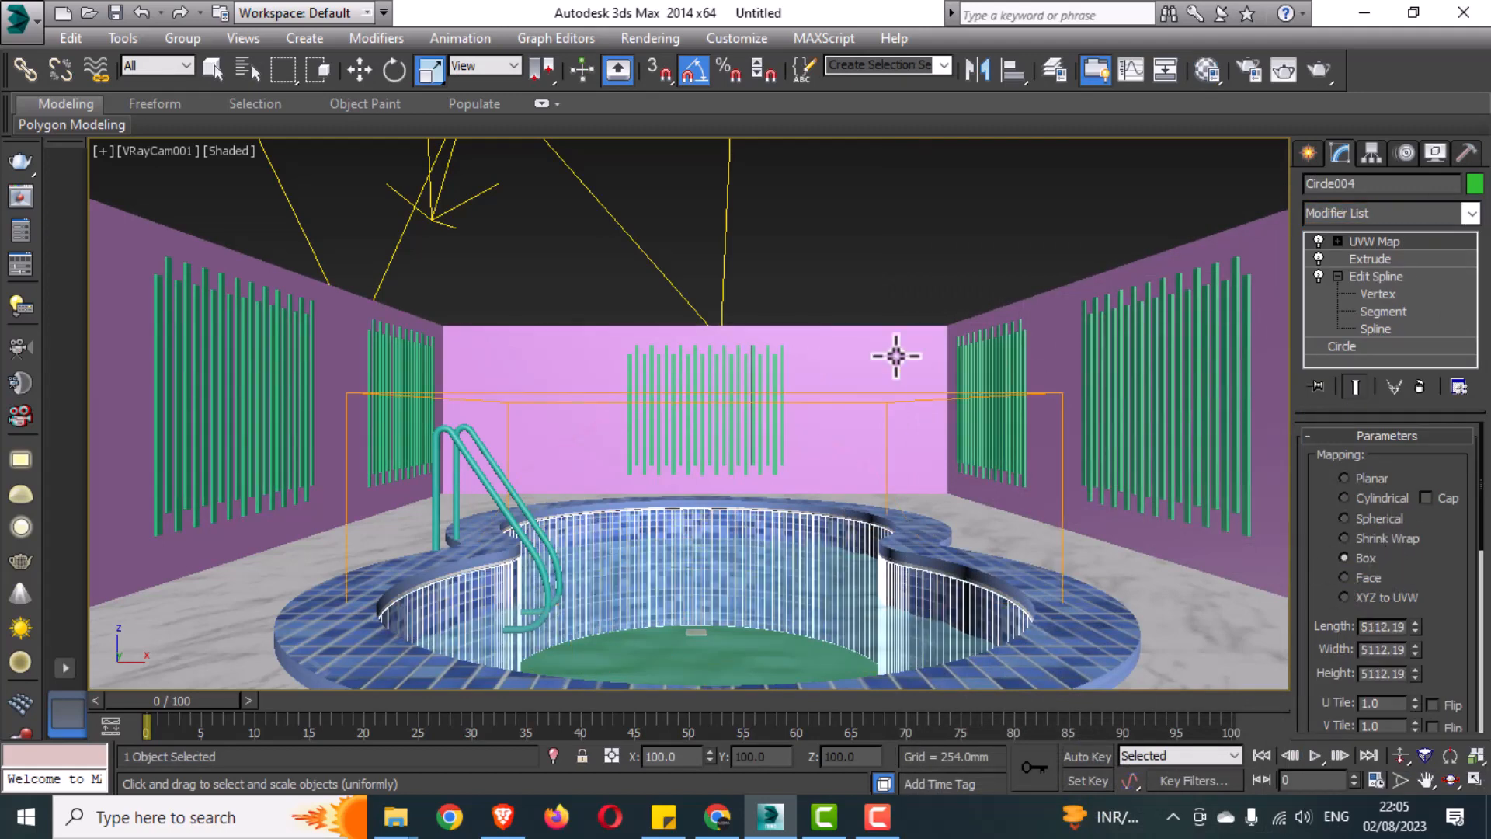
pyautogui.click(857, 285)
# Add a UVW Map modifier to the raised pool rim and set its mapping to Box
pyautogui.click(885, 519)
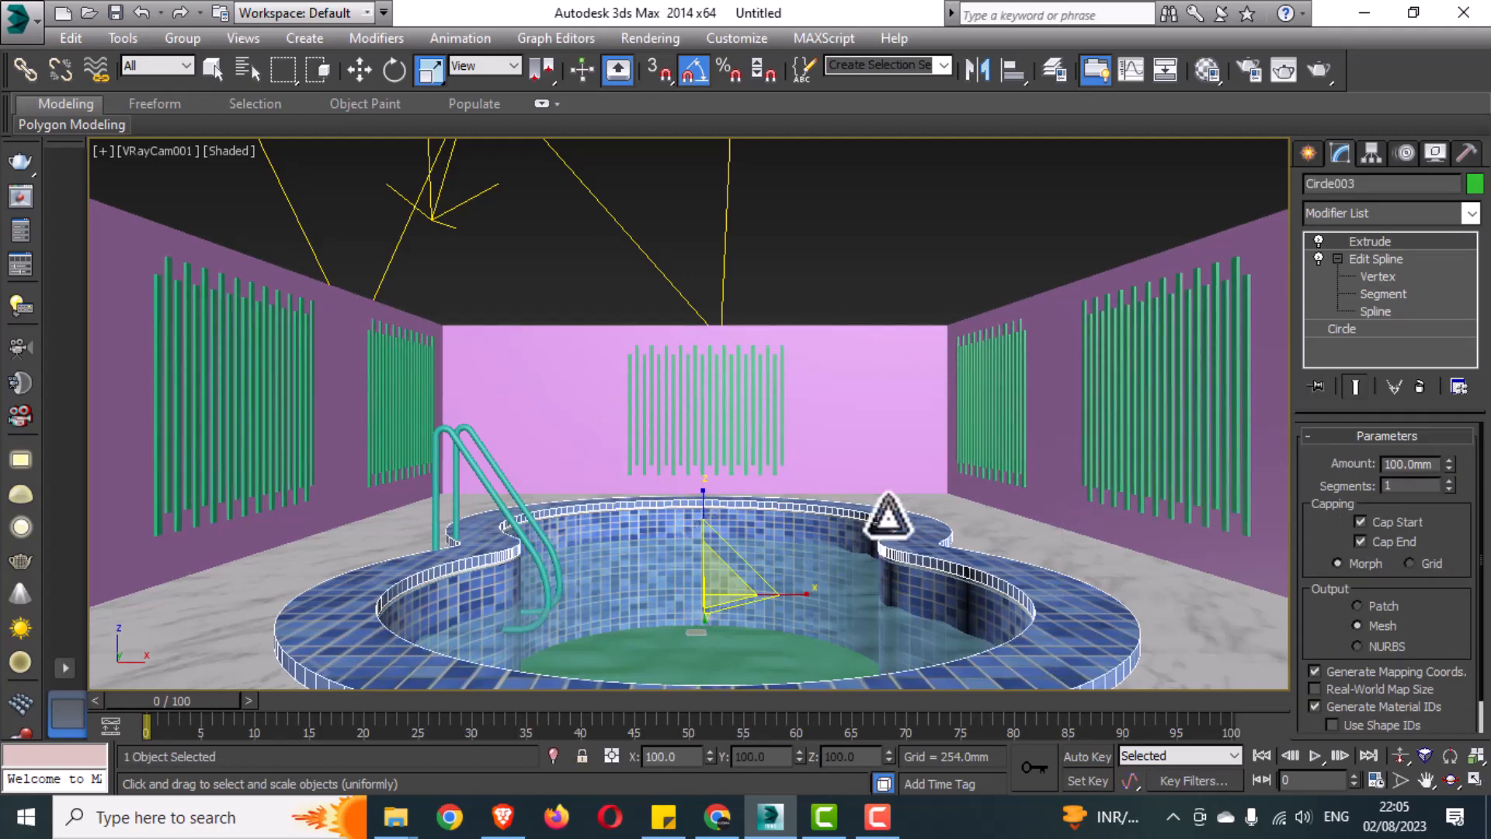
pyautogui.click(1369, 214)
pyautogui.press('u')
pyautogui.press('u')
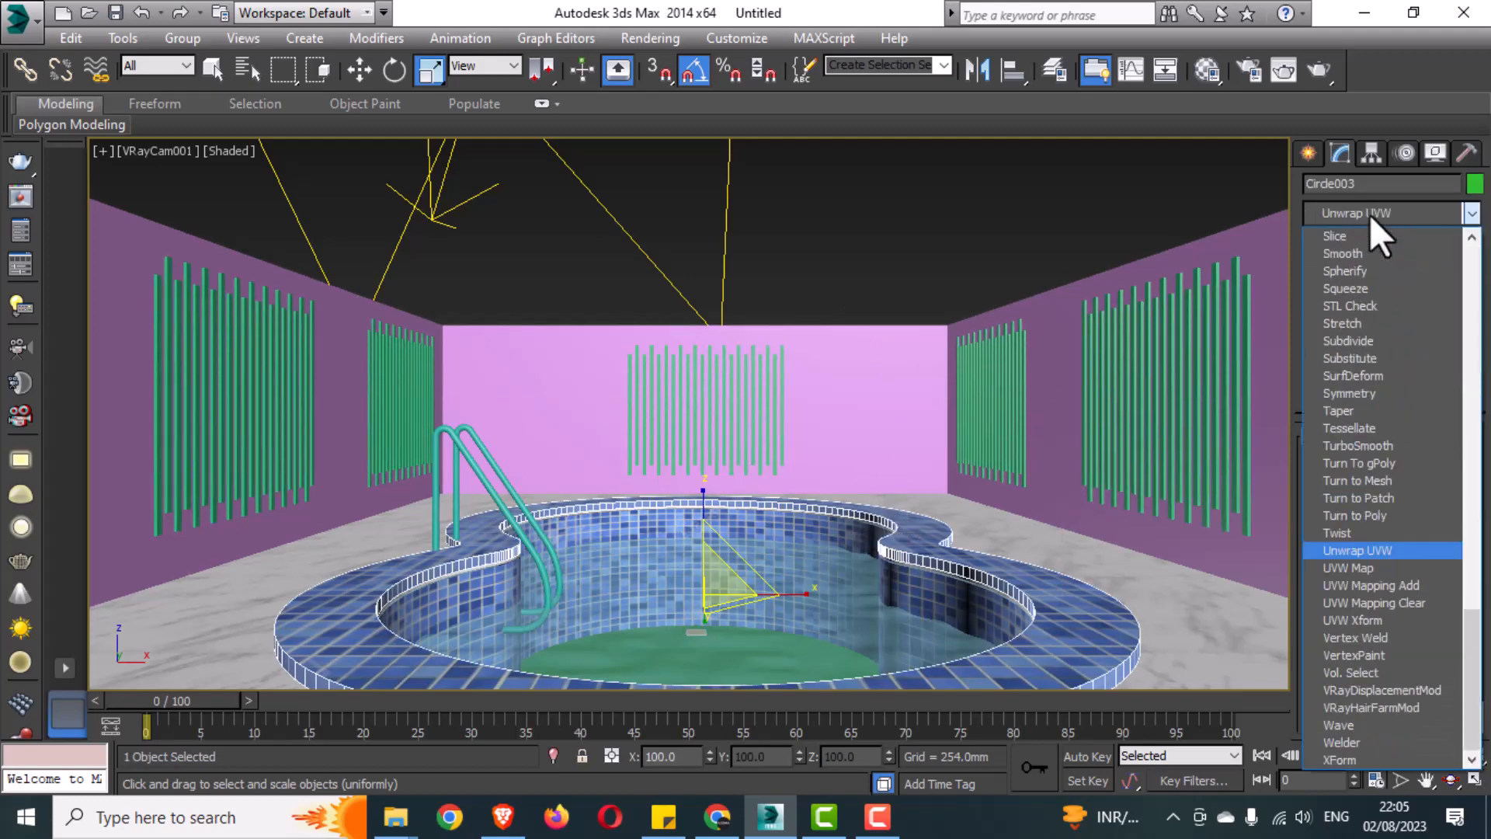
pyautogui.click(1348, 568)
pyautogui.click(1372, 518)
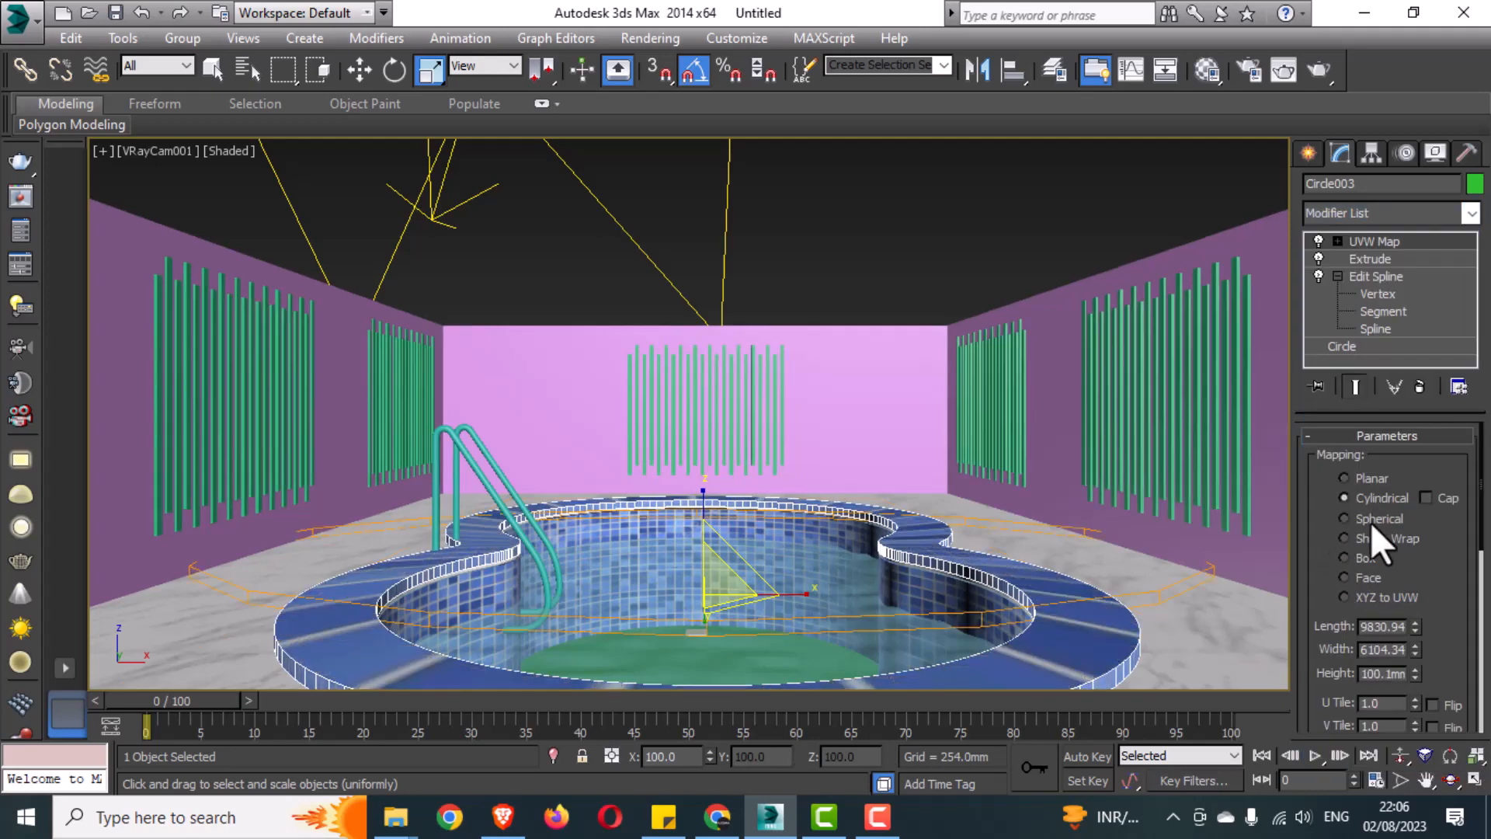
pyautogui.click(1368, 537)
pyautogui.click(1355, 557)
pyautogui.click(1103, 208)
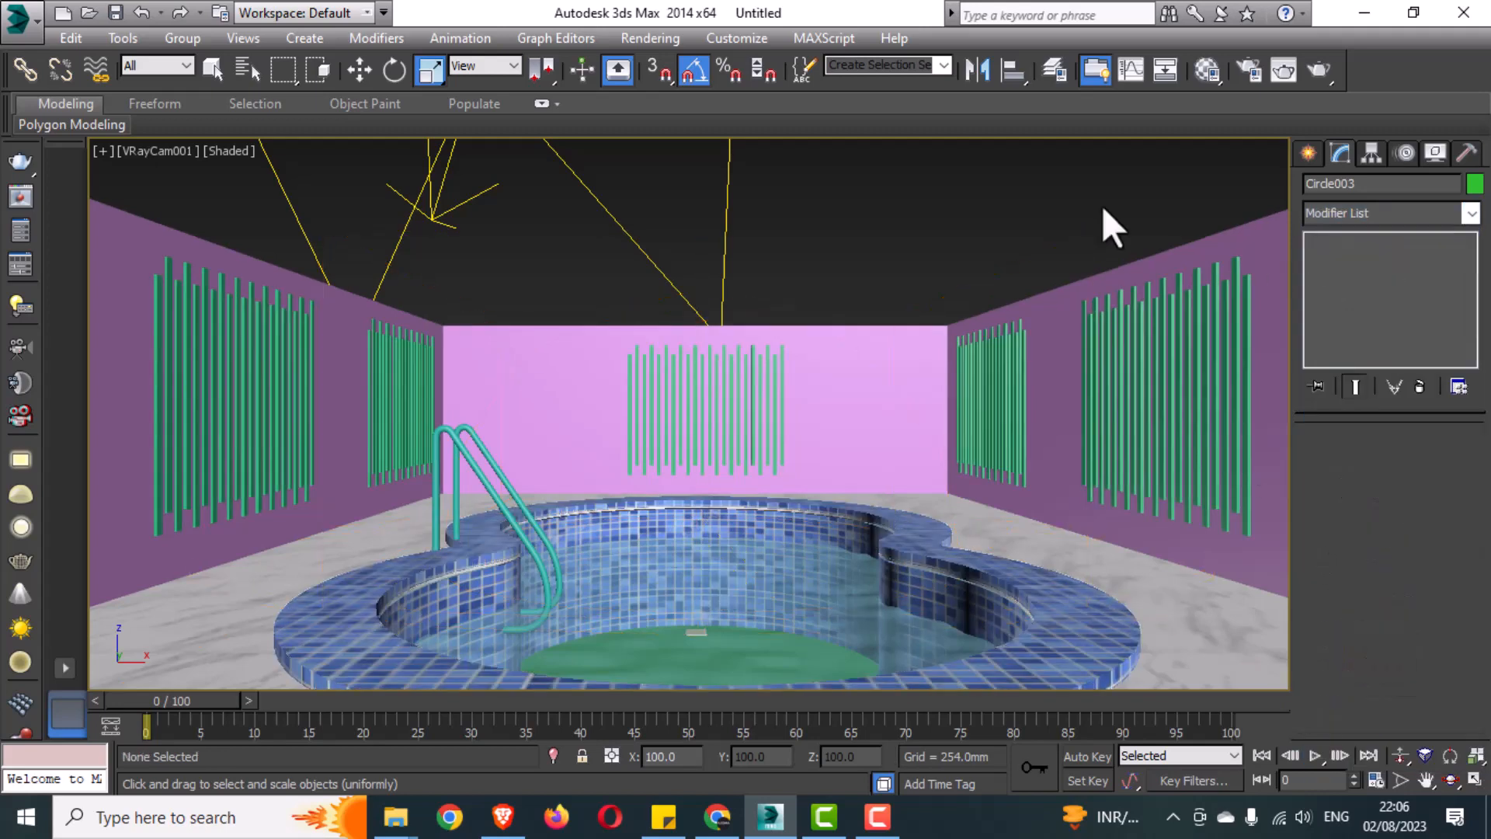
# Try the blue tile material on the floor around the pool and reassign the marble material to it
pyautogui.click(567, 516)
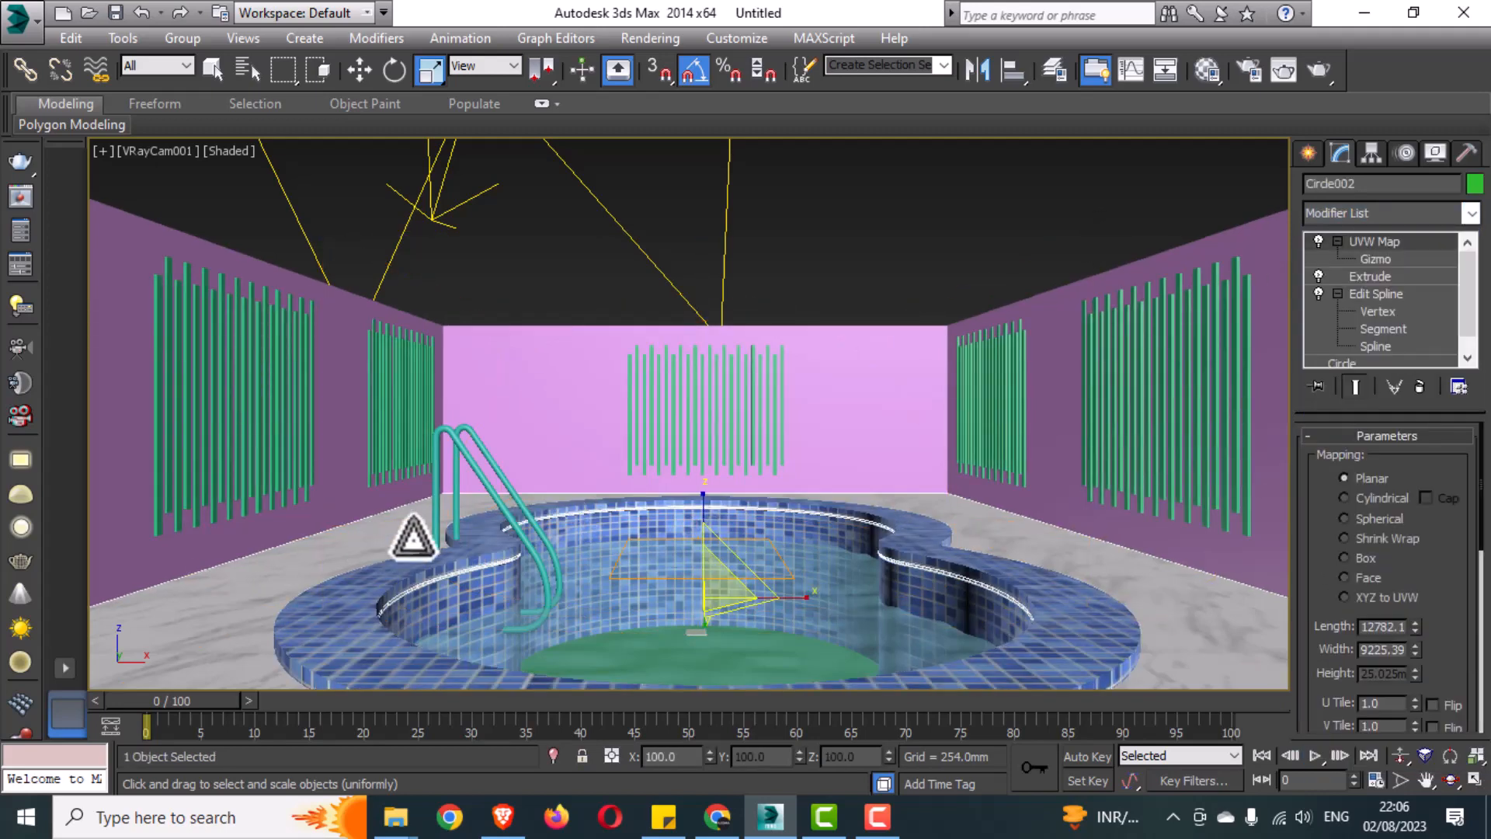
pyautogui.press('m')
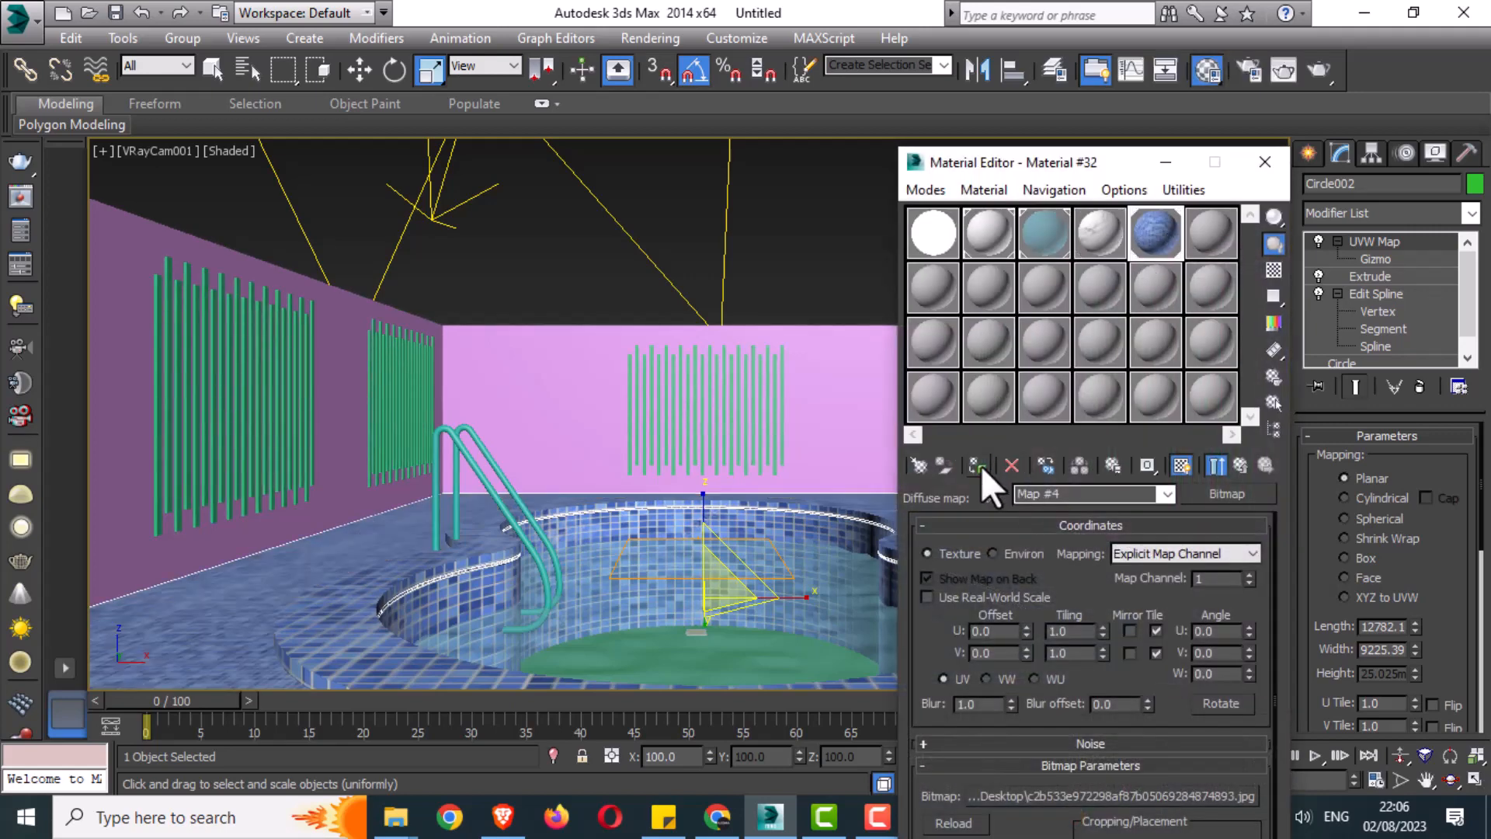
pyautogui.click(1088, 235)
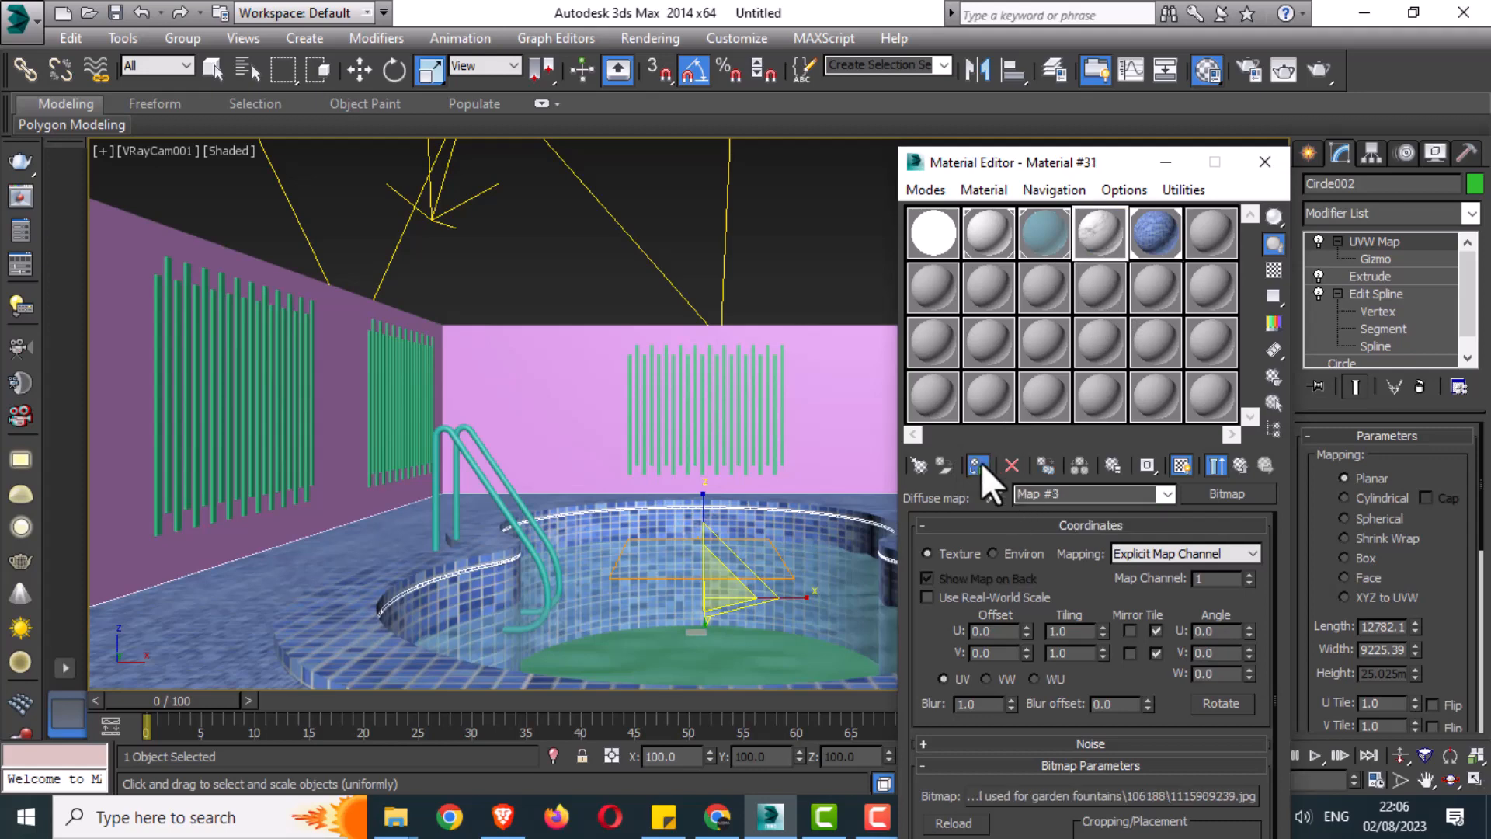
pyautogui.click(979, 464)
pyautogui.click(1265, 162)
pyautogui.click(1100, 215)
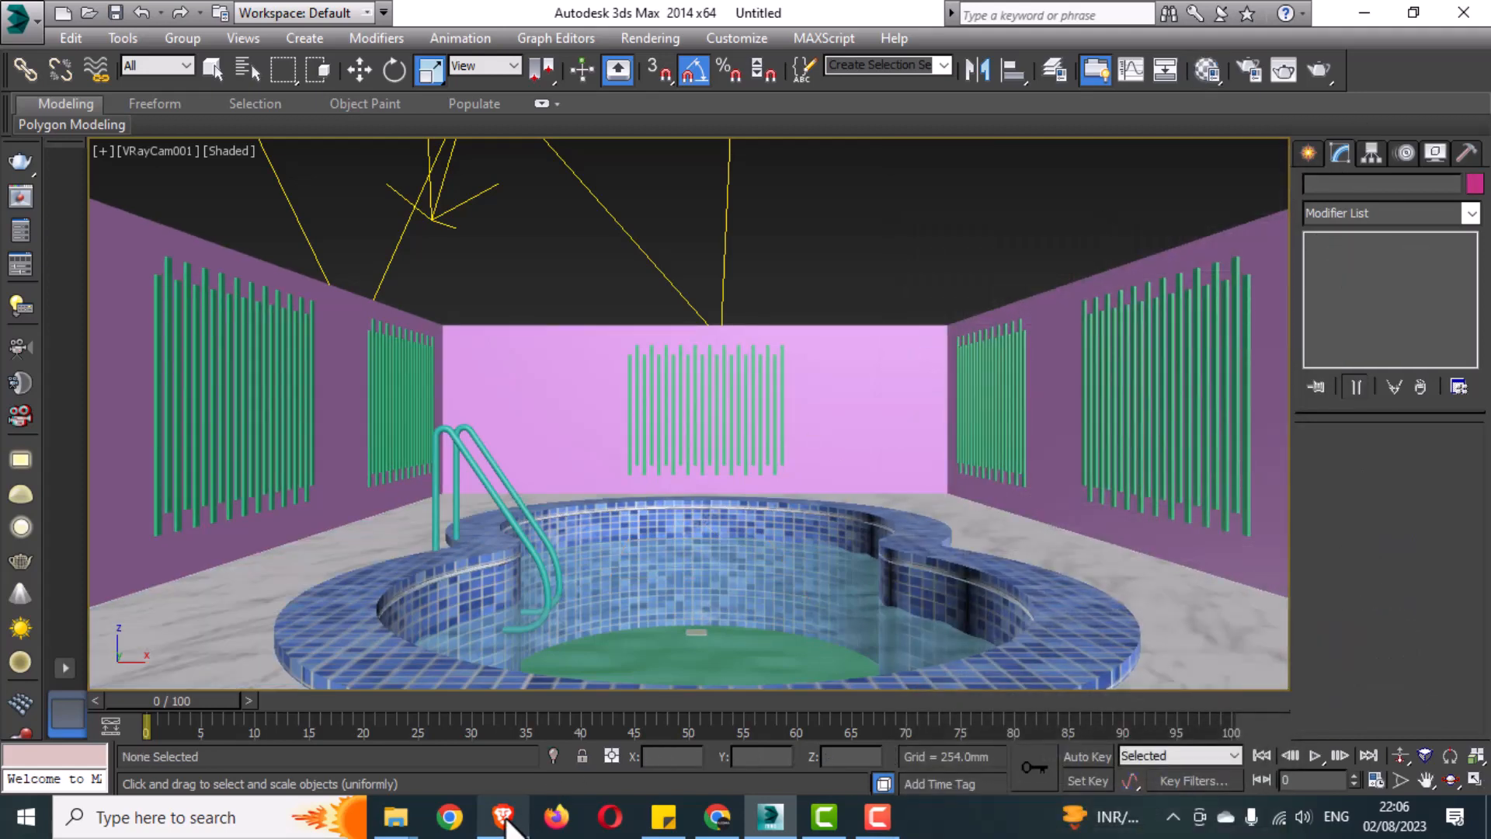
# Select the pool's thin bottom slab in the Left view and assign the blue tile material to it
pyautogui.hotkey('alt', 'w')
pyautogui.moveTo(464, 660); pyautogui.dragTo(412, 657, button='middle')
pyautogui.hotkey('alt', 'w')
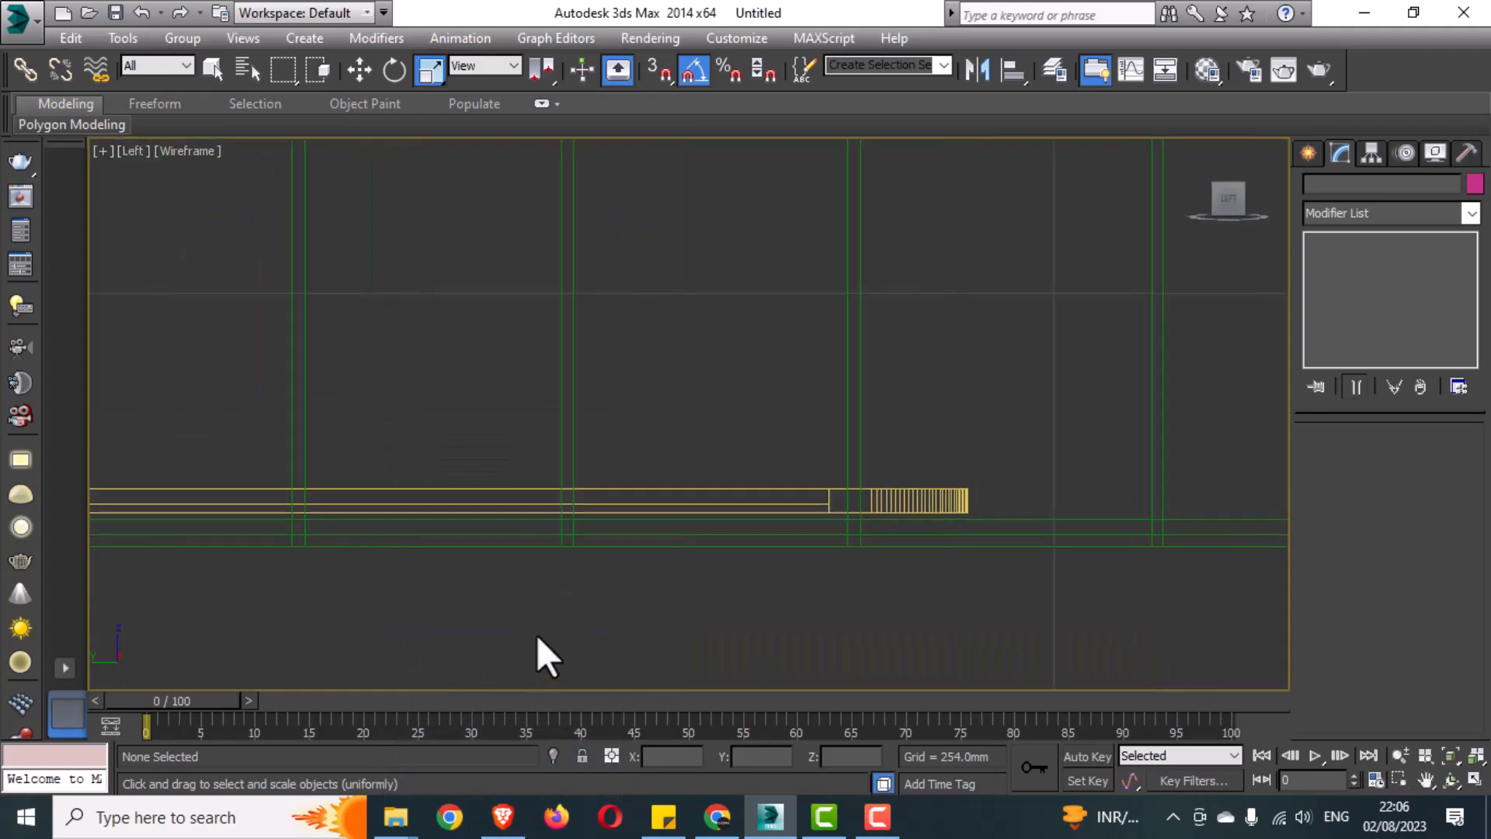
pyautogui.scroll(-8, 537, 635)
pyautogui.scroll(8, 688, 640)
pyautogui.click(684, 646)
pyautogui.scroll(-3, 683, 648)
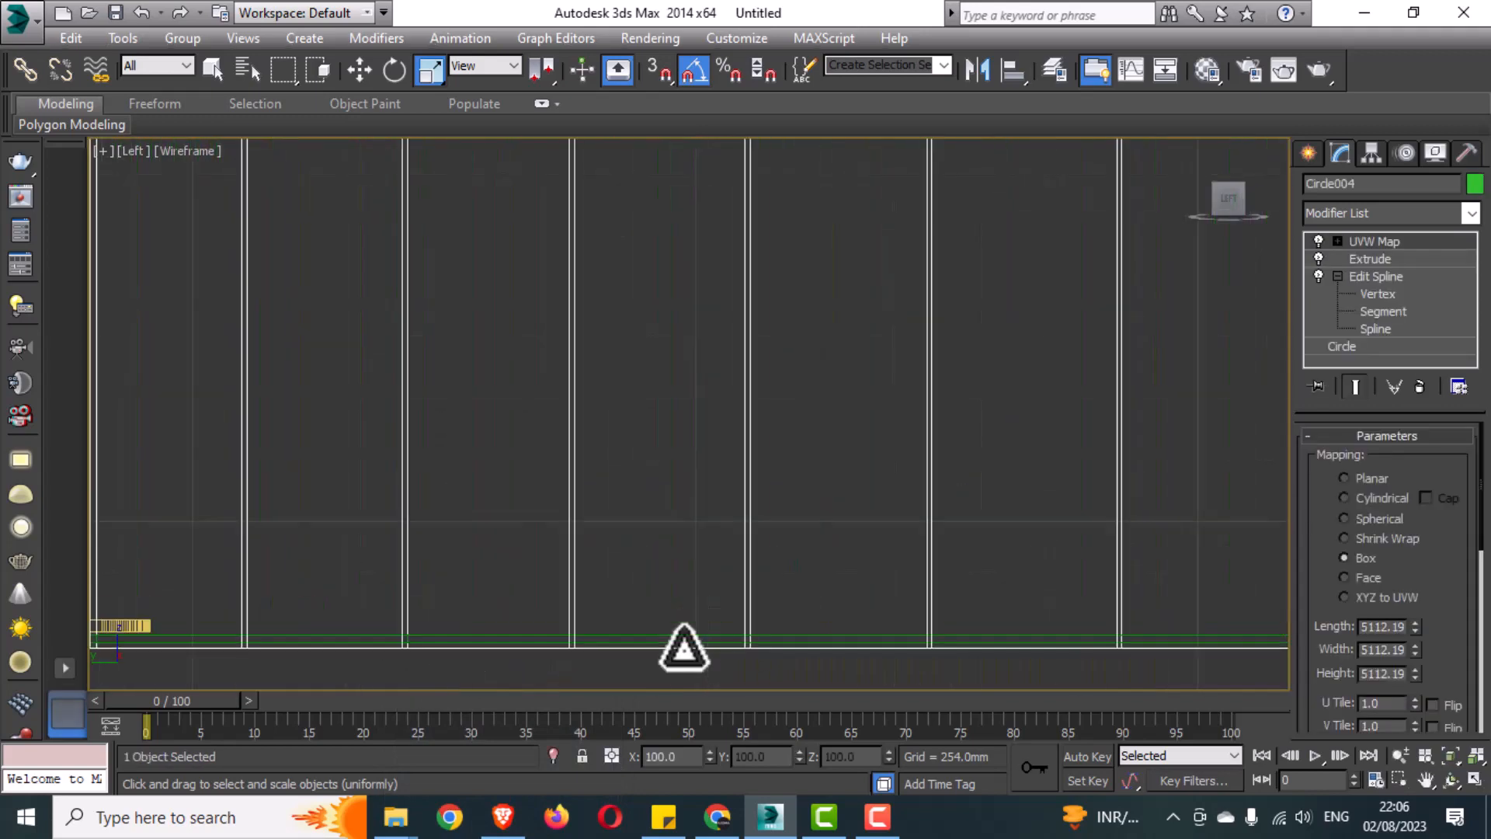
pyautogui.scroll(5, 685, 646)
pyautogui.click(704, 587)
pyautogui.click(679, 620)
pyautogui.scroll(-3, 678, 619)
pyautogui.press('m')
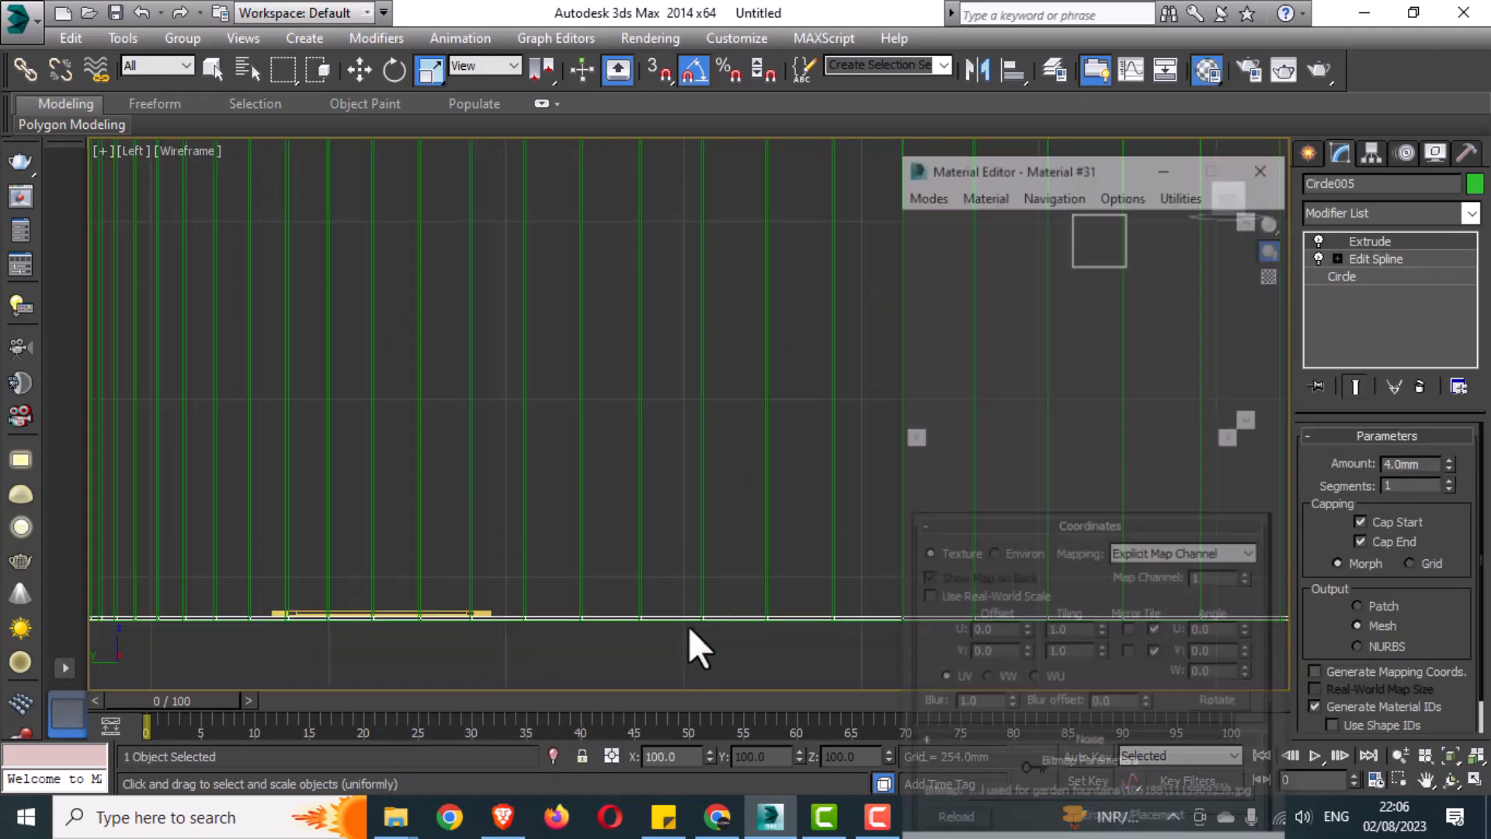
pyautogui.click(1155, 237)
pyautogui.click(976, 465)
pyautogui.click(1266, 169)
pyautogui.hotkey('alt', 'w')
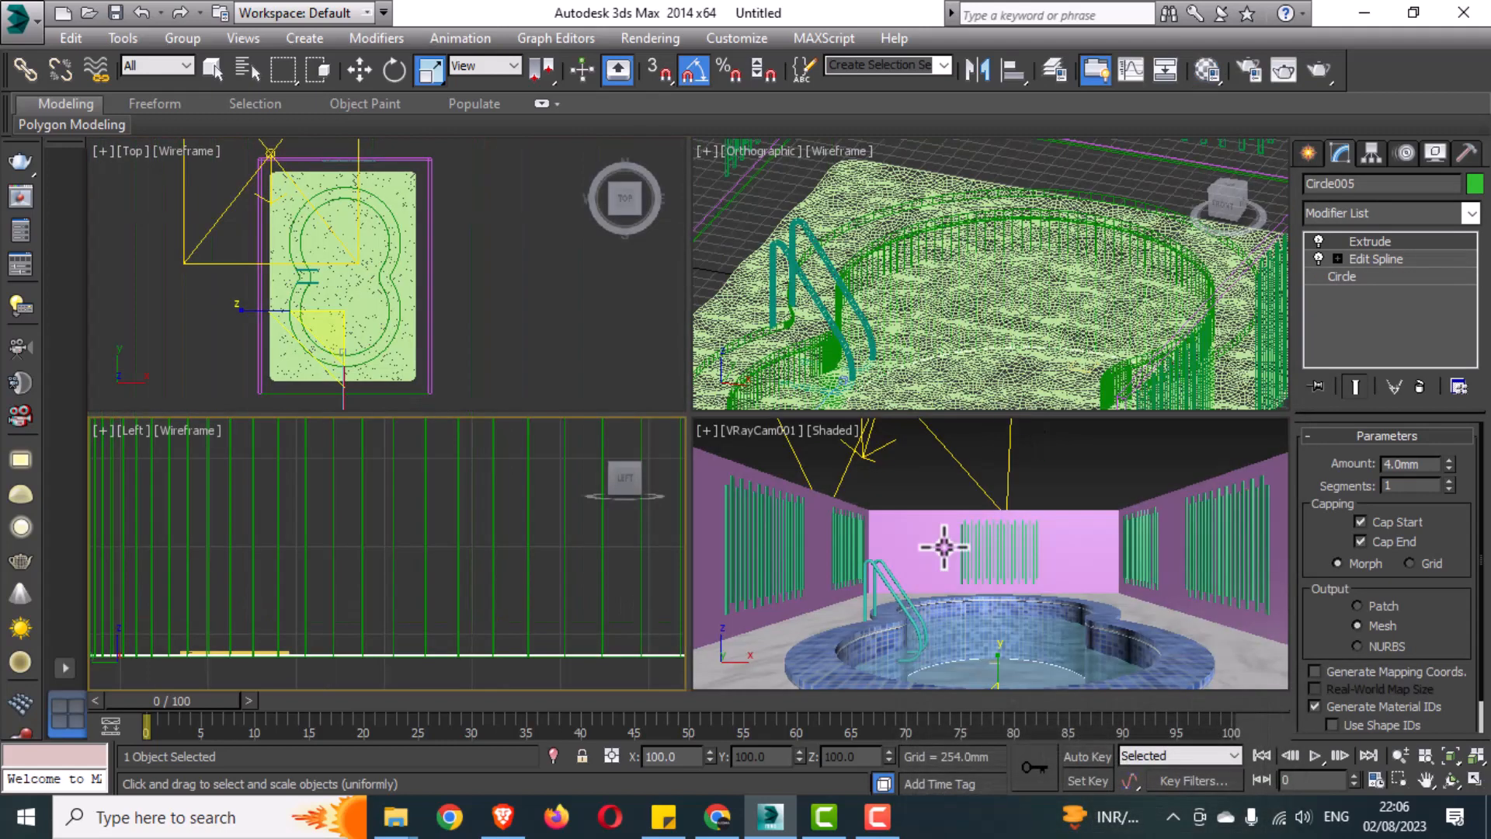
pyautogui.middleClick(942, 548)
pyautogui.hotkey('alt', 'w')
pyautogui.click(921, 283)
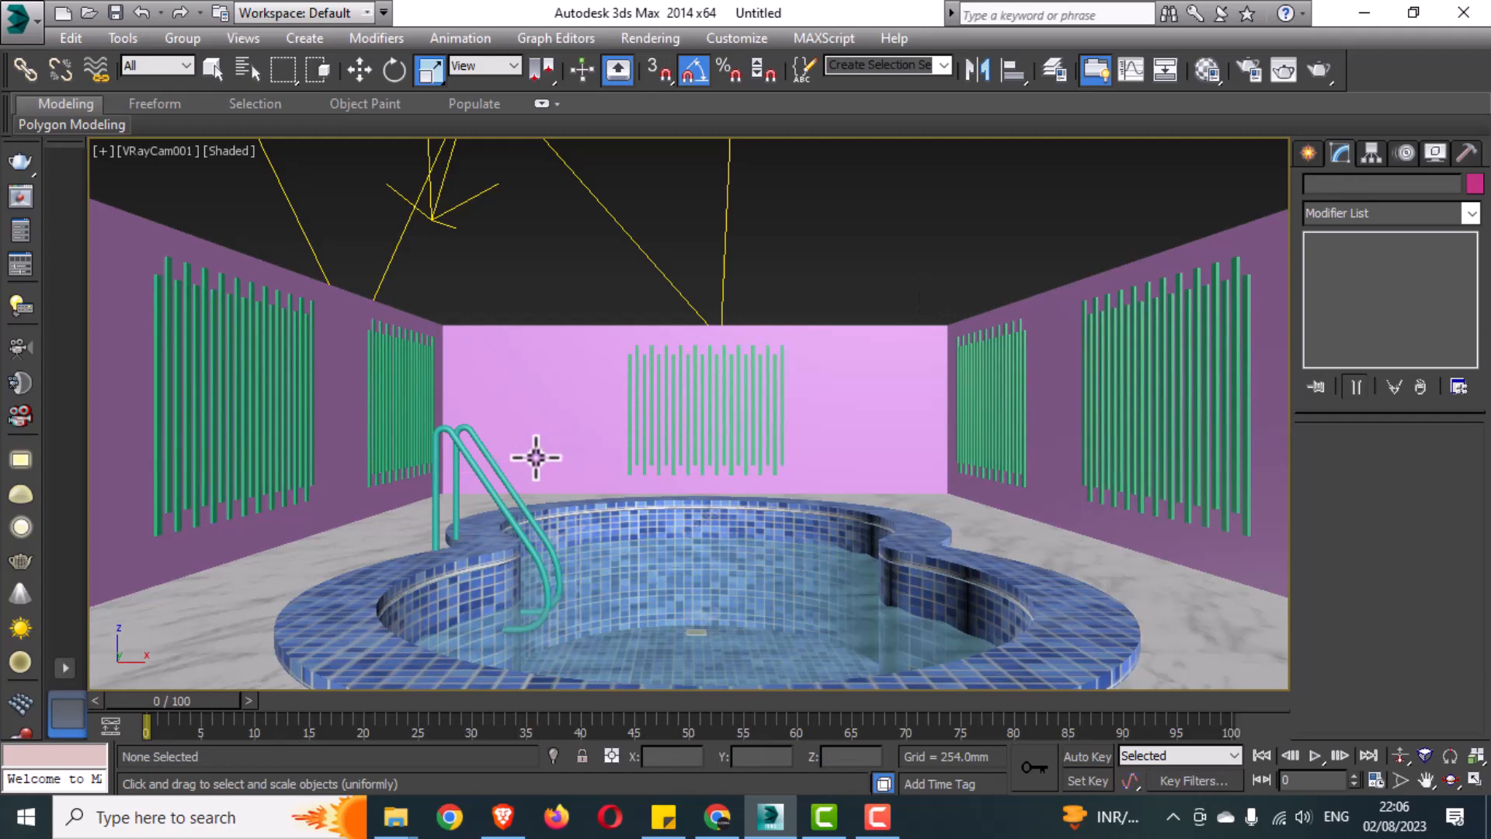
# Create a VRayMtl in the sixth material slot
pyautogui.press('m')
pyautogui.click(1207, 234)
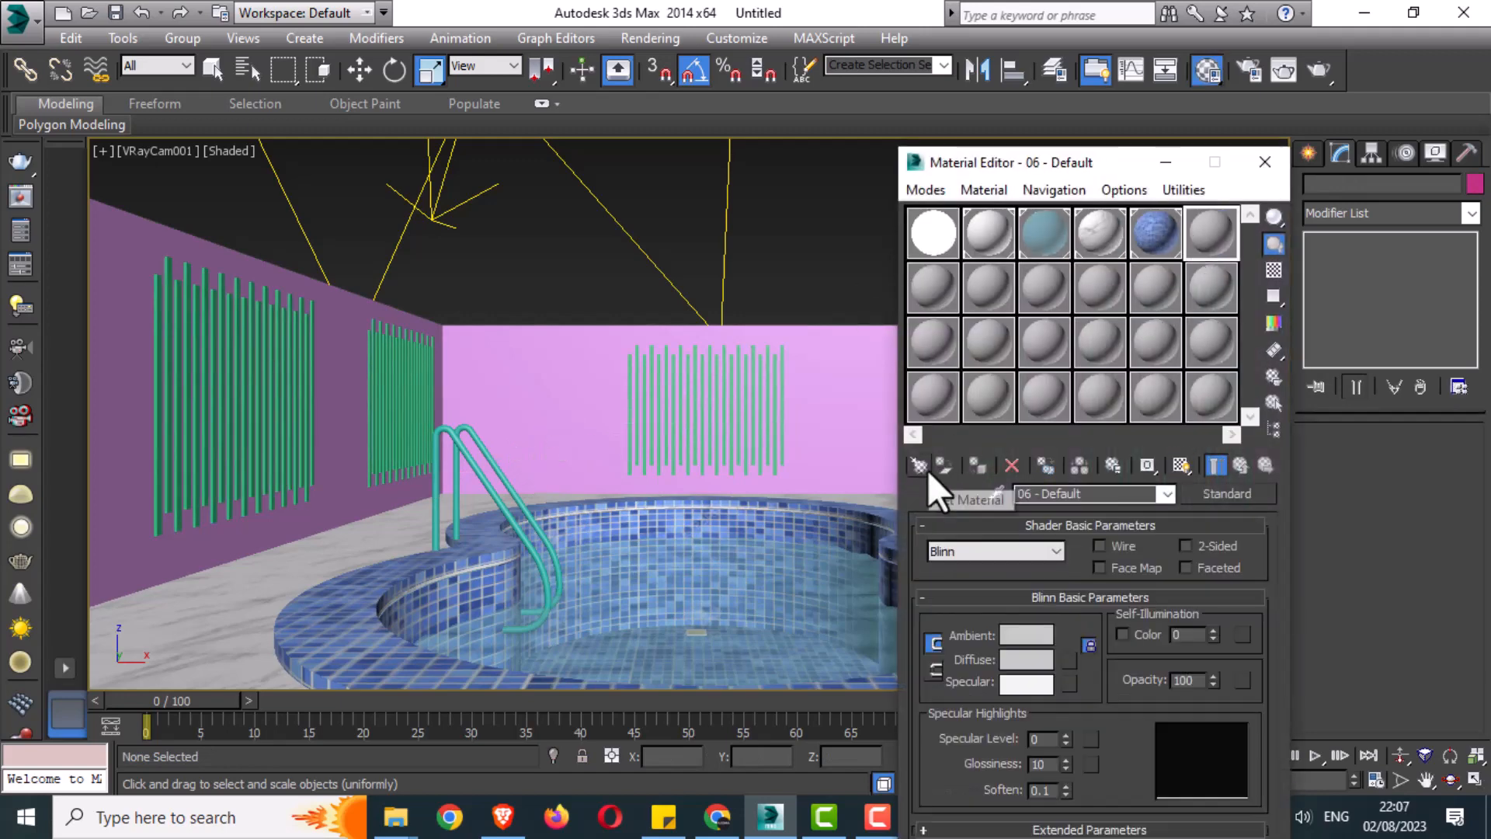
pyautogui.click(929, 470)
pyautogui.doubleClick(410, 628)
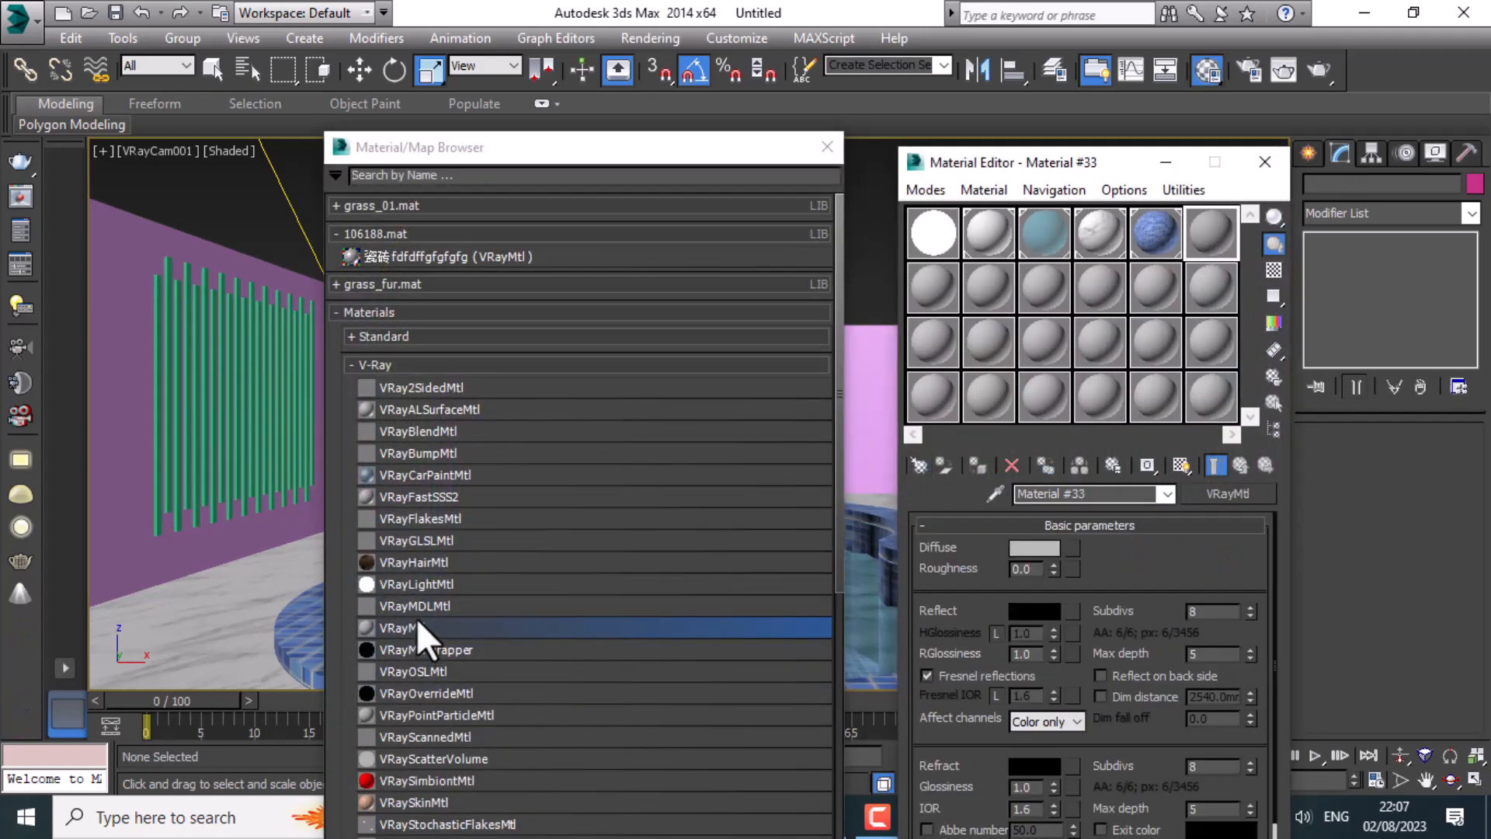
pyautogui.click(825, 148)
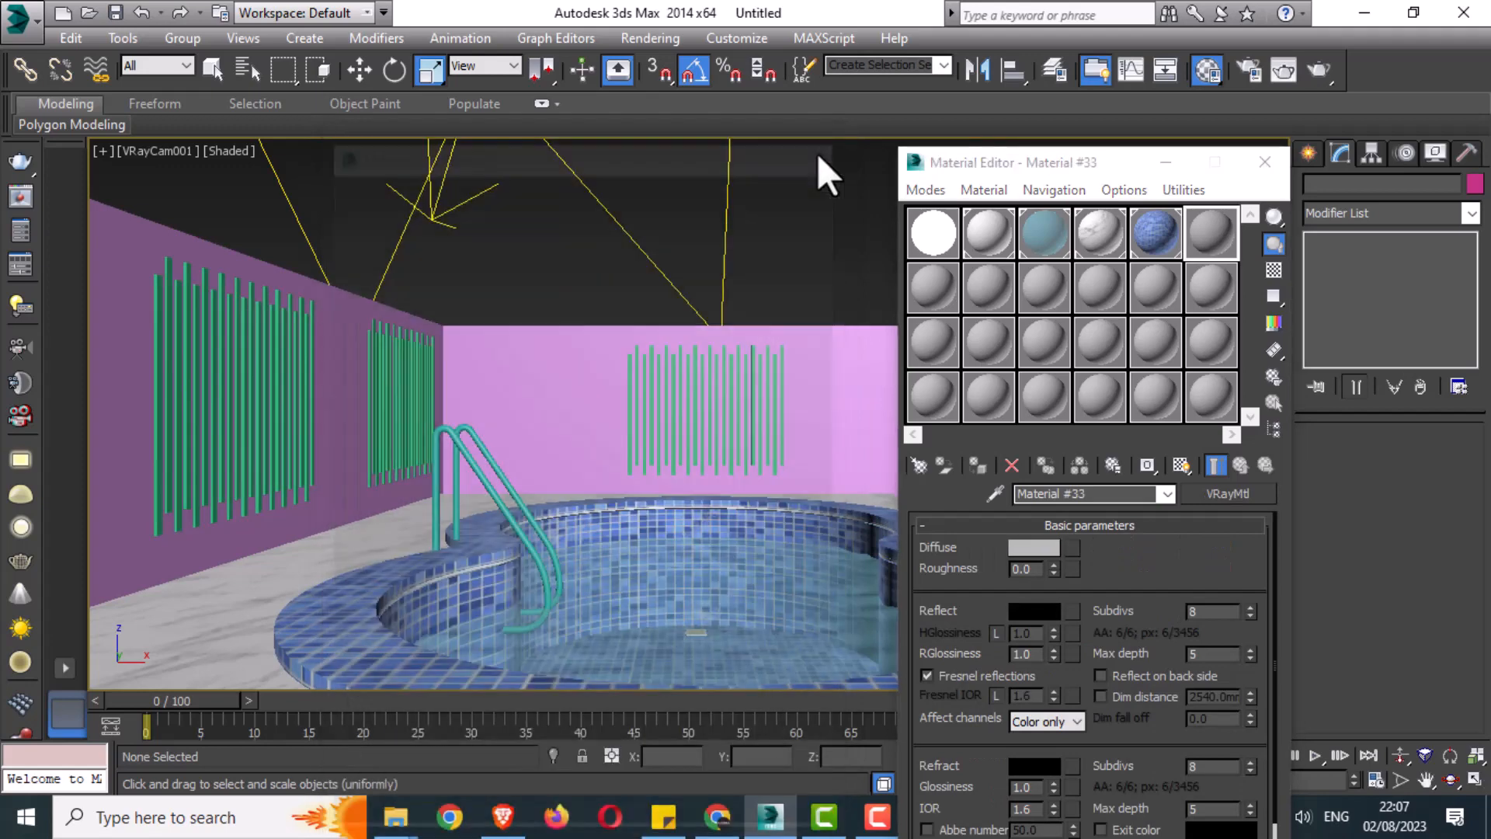
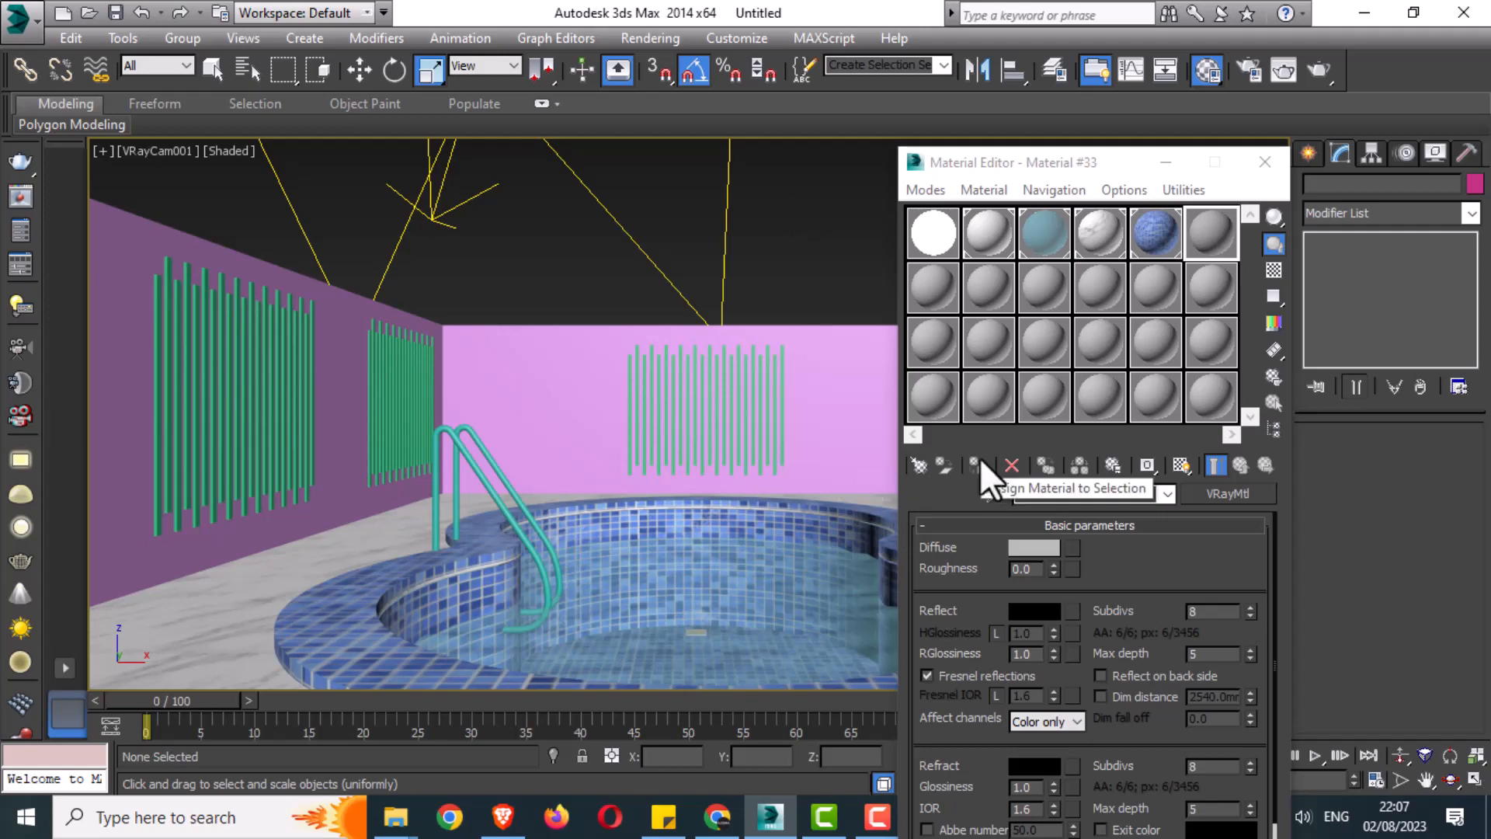
# Set the sixth material's diffuse colour to black and its reflection colour to light grey with RGB 208
pyautogui.click(1034, 547)
pyautogui.moveTo(626, 220); pyautogui.dragTo(624, 275)
pyautogui.click(803, 322)
pyautogui.click(1034, 611)
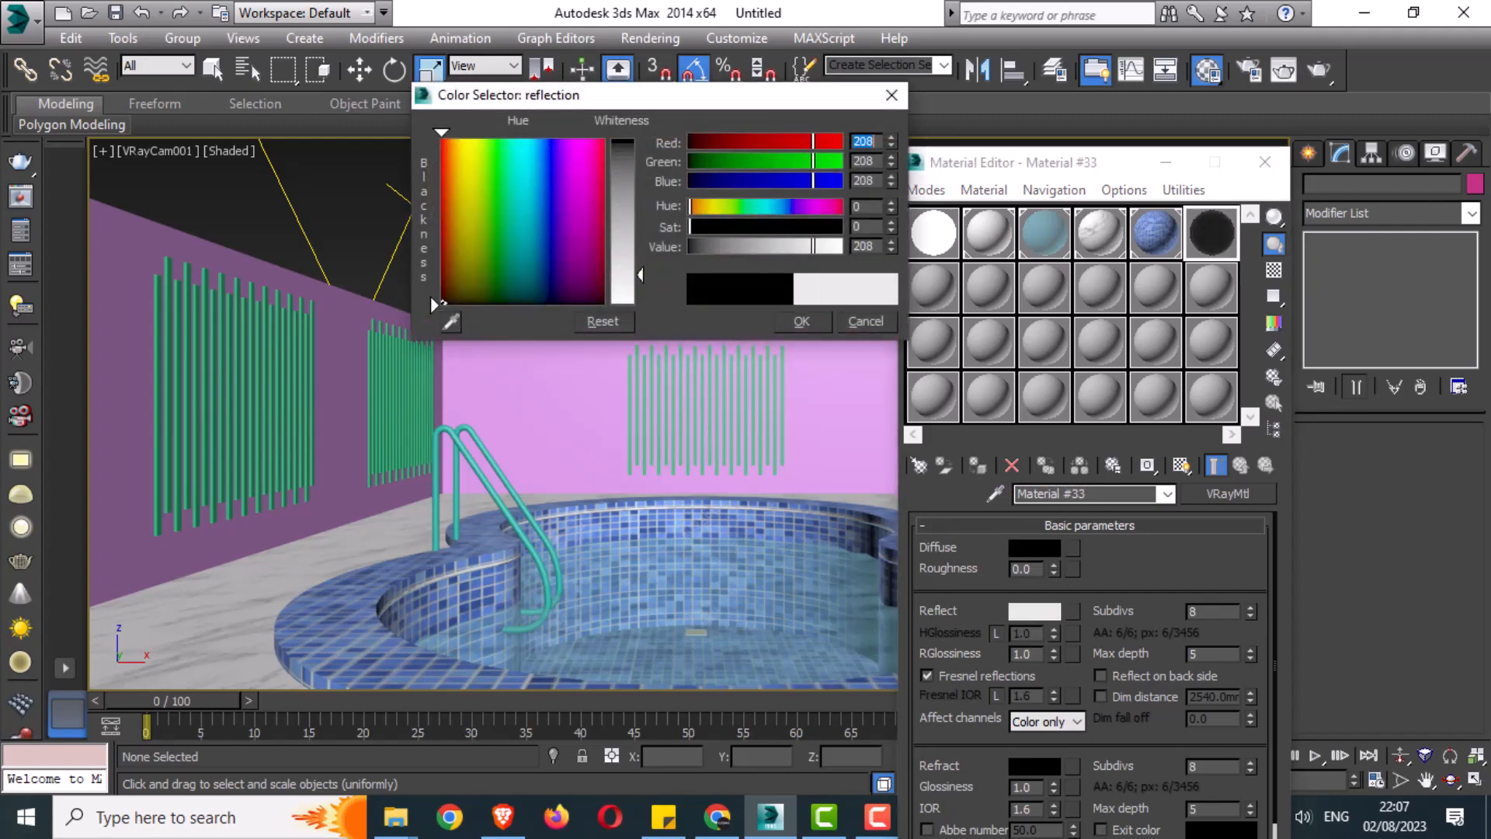
pyautogui.click(800, 321)
# Set the sixth material's RGlossiness to 0.95, reflection max depth to 7, and unlock Fresnel IOR with a value of 25
pyautogui.doubleClick(1014, 653)
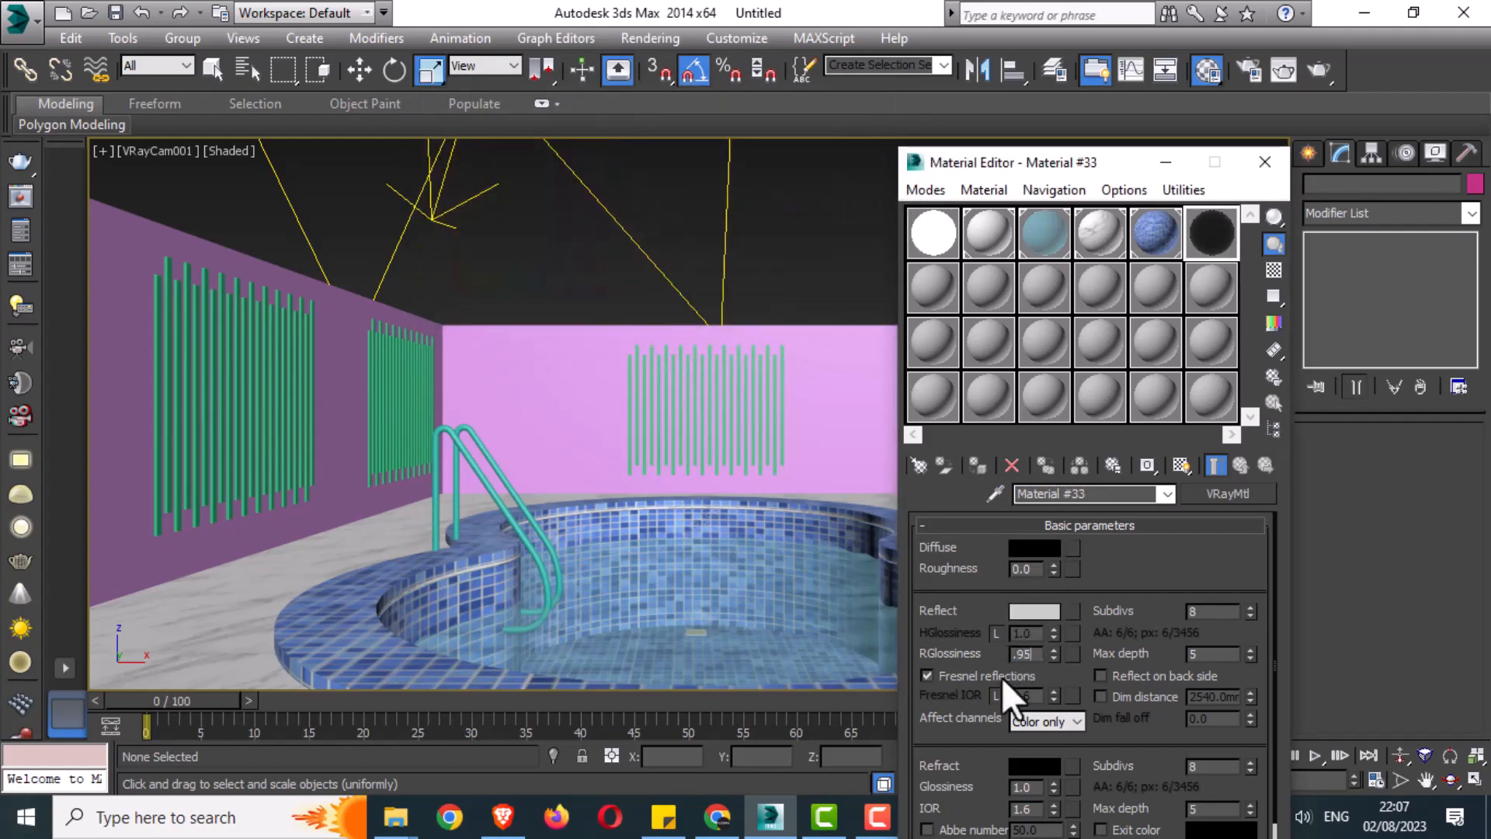
pyautogui.press('Return')
pyautogui.moveTo(1207, 658); pyautogui.dragTo(1135, 658)
pyautogui.write('7')
pyautogui.press('Return')
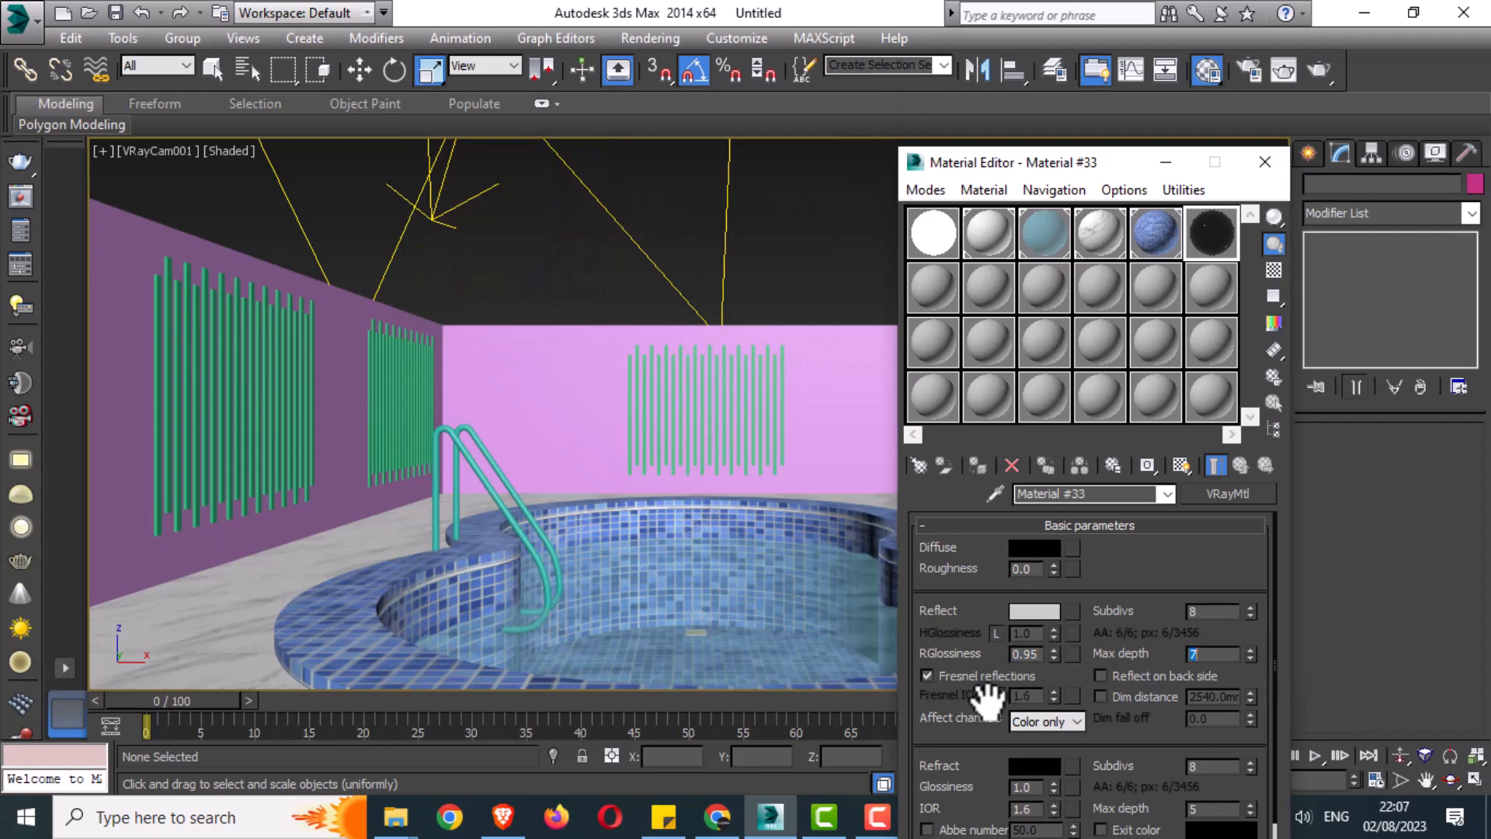
pyautogui.click(995, 695)
pyautogui.doubleClick(1024, 696)
pyautogui.write('25')
pyautogui.press('Return')
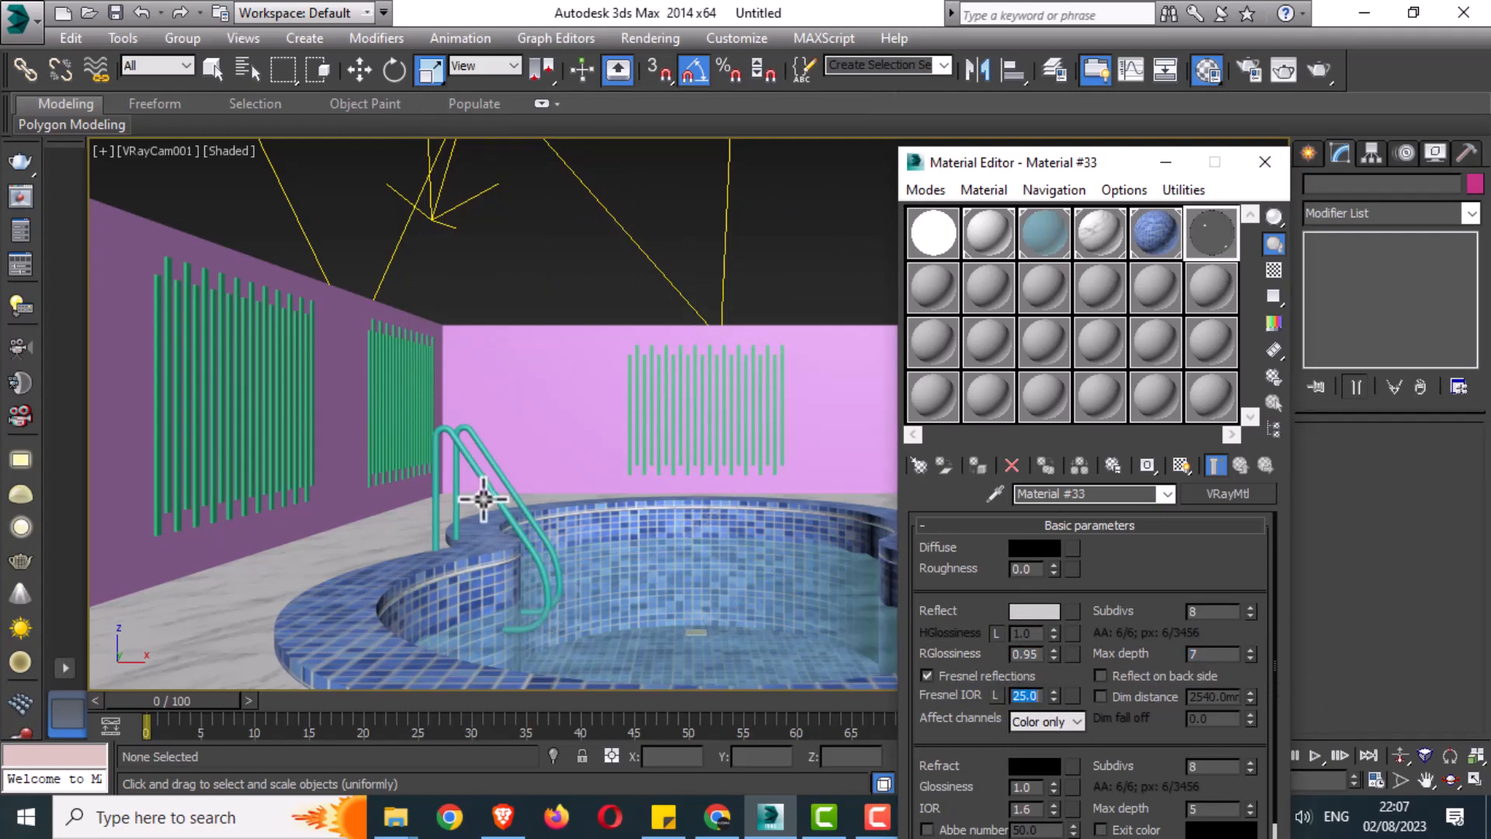
# Assign the reflective chrome-like sixth material to the pool's handrails
pyautogui.click(483, 498)
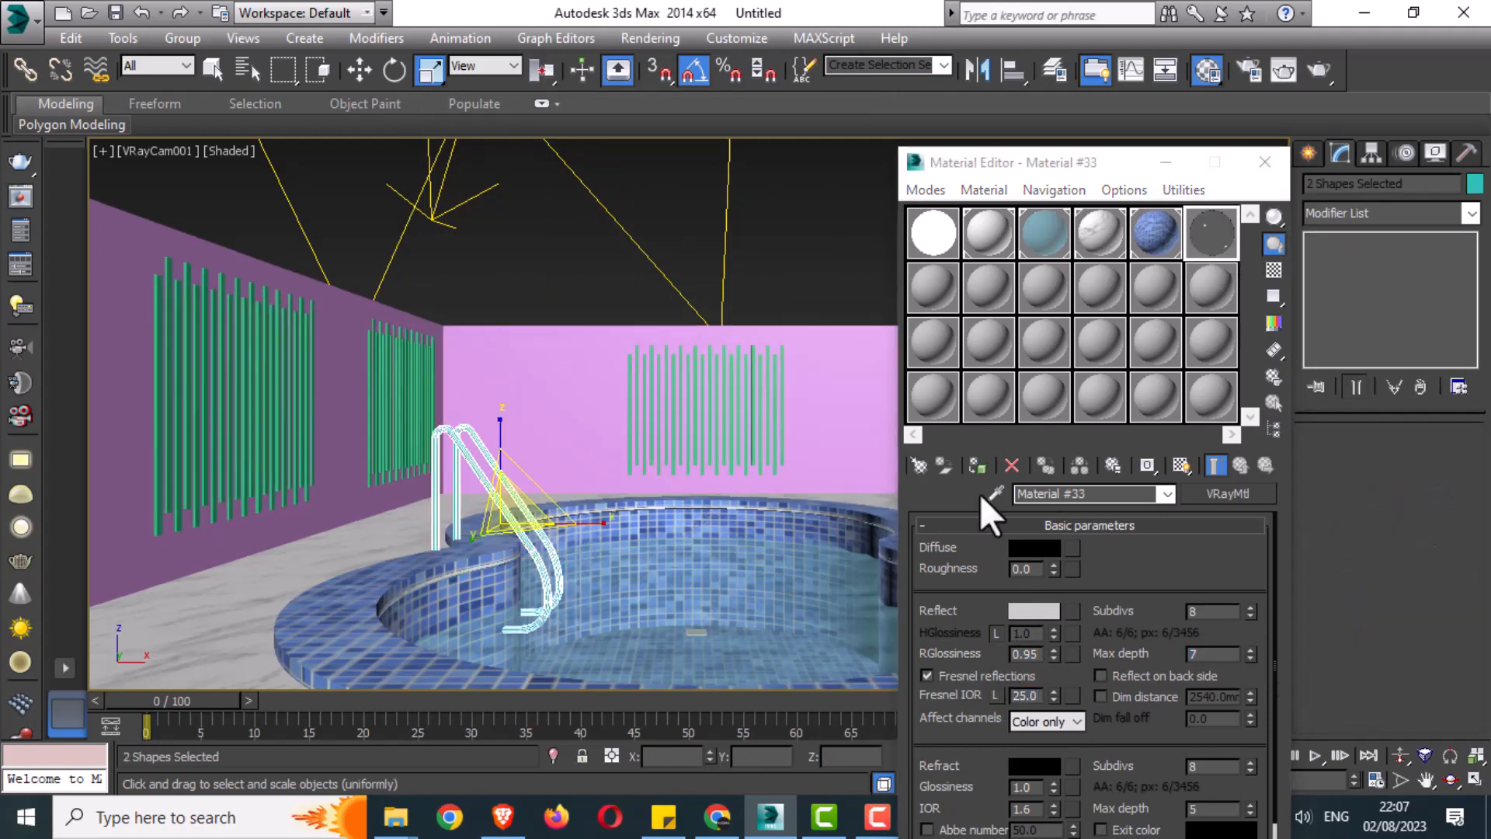
pyautogui.click(979, 464)
pyautogui.press('m')
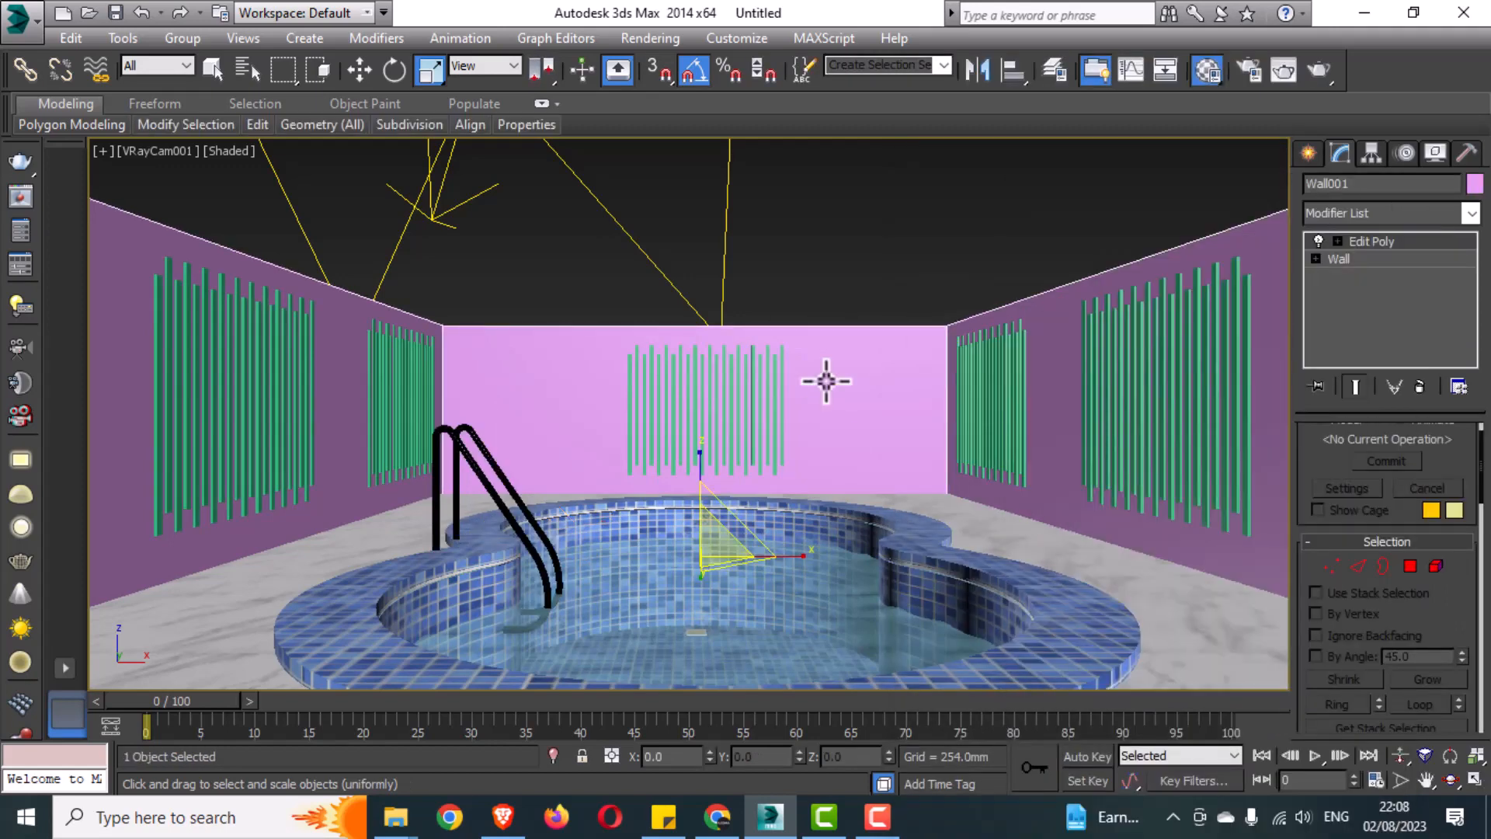
# Create a VRayMtl in the seventh material slot for the room walls
pyautogui.click(1043, 317)
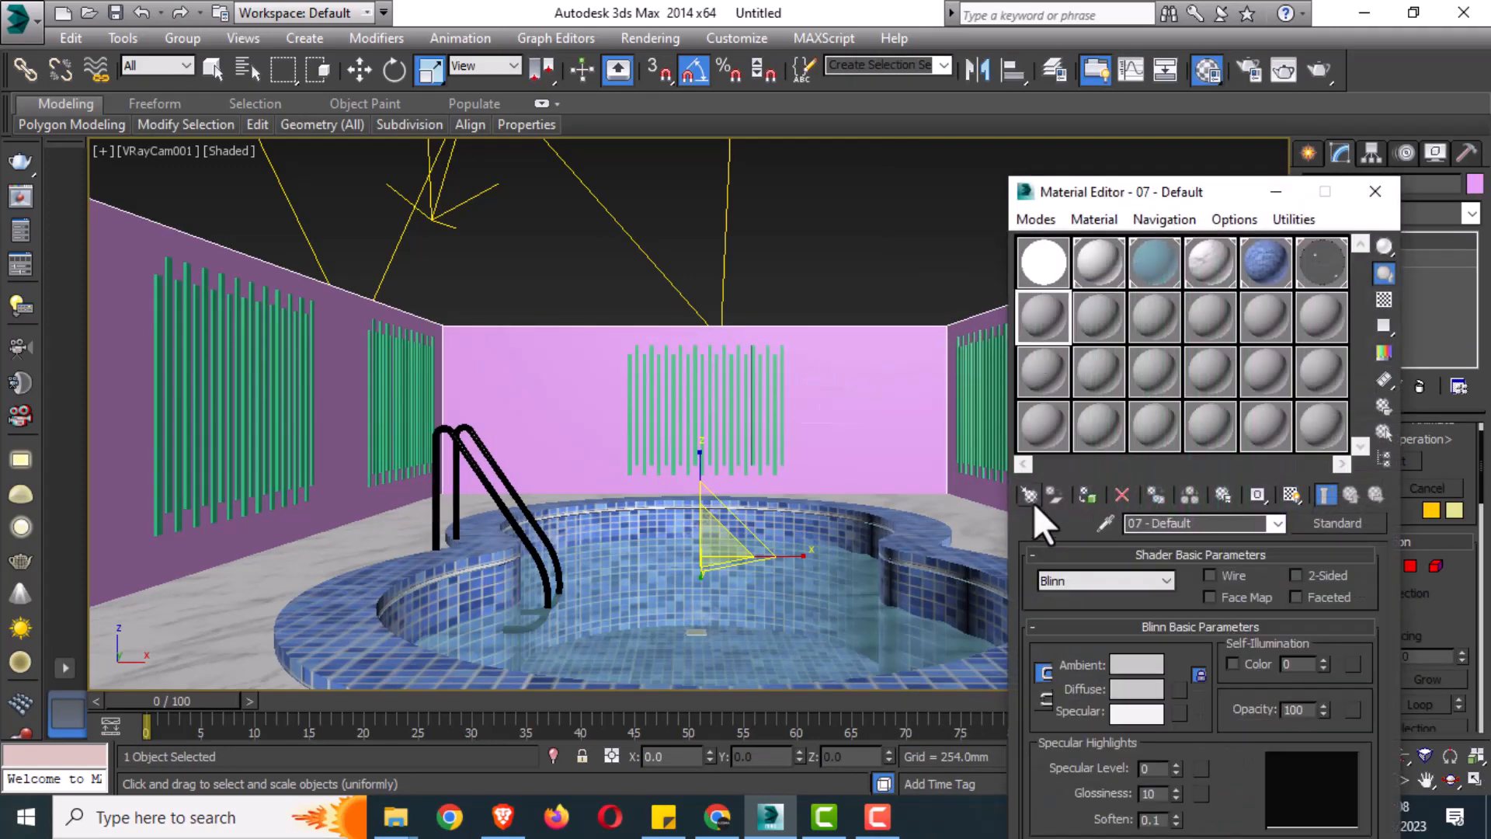
pyautogui.click(1029, 496)
pyautogui.doubleClick(437, 628)
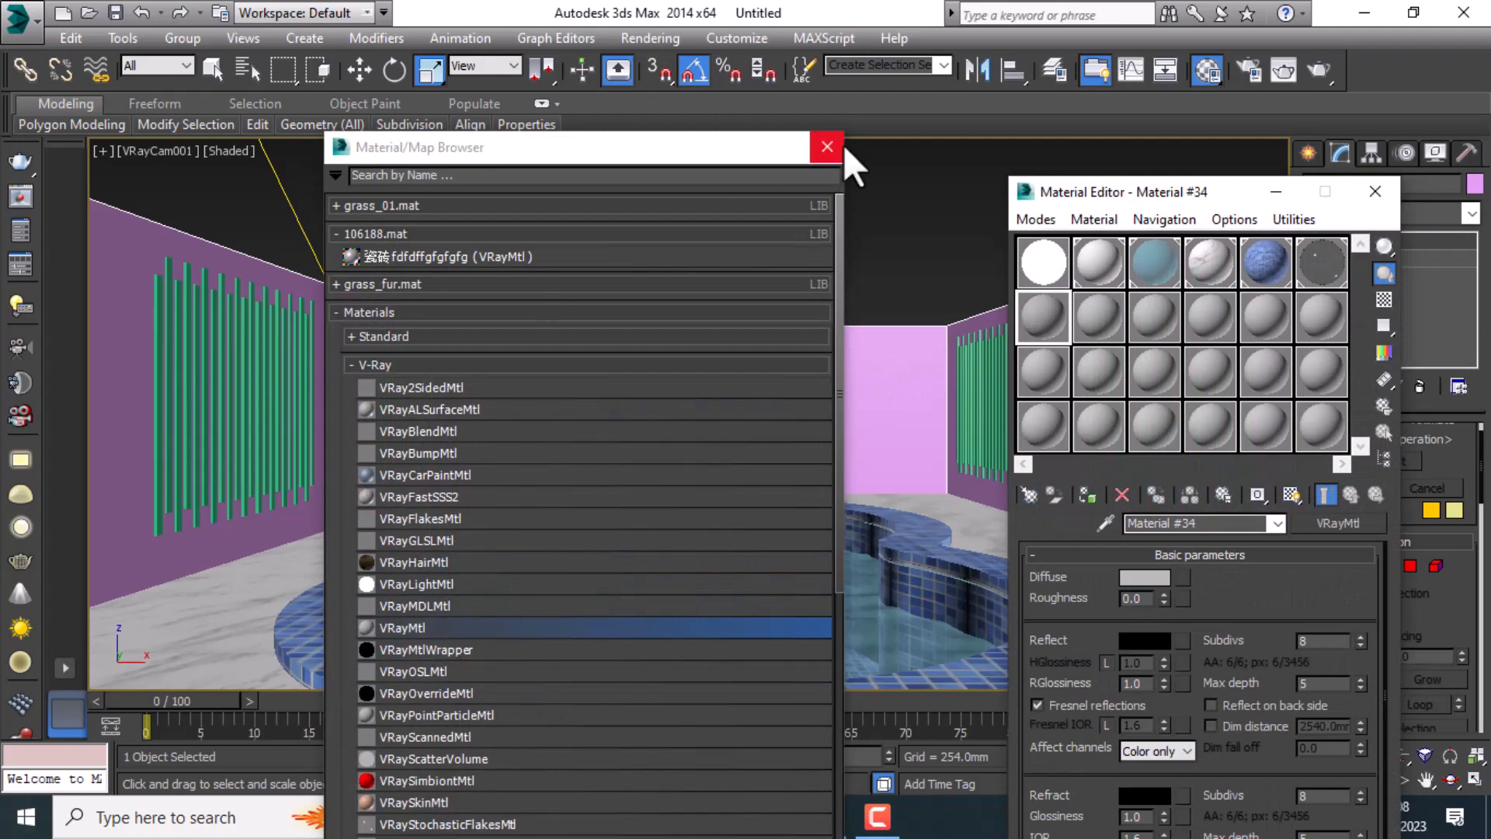
pyautogui.click(837, 148)
# Load wood.JPG from the Desktop as the seventh material's diffuse bitmap, then assign it to the walls and show its texture in the viewport
pyautogui.click(1181, 577)
pyautogui.doubleClick(436, 339)
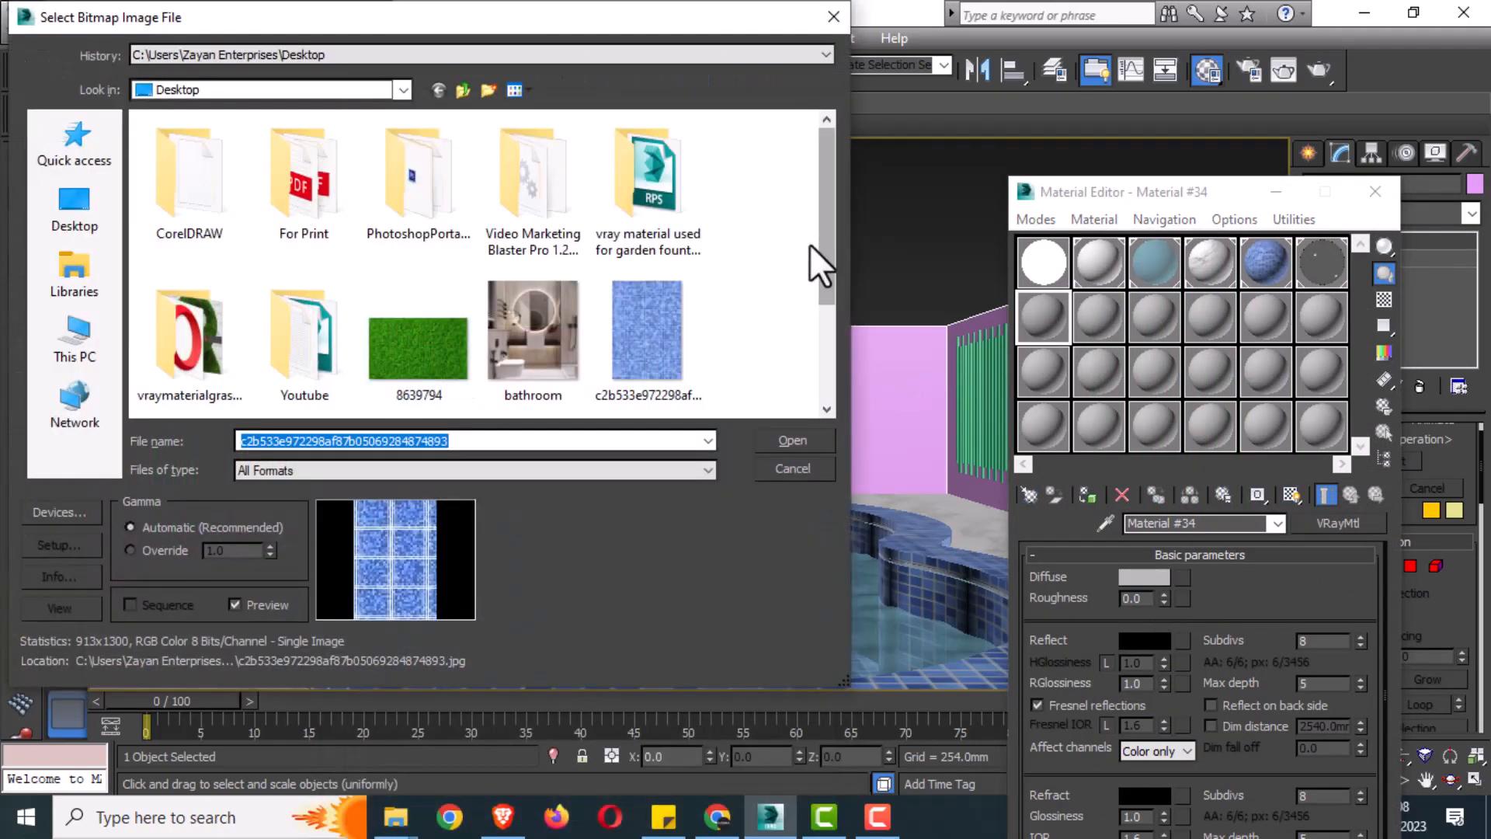
pyautogui.scroll(-2, 809, 243)
pyautogui.doubleClick(565, 380)
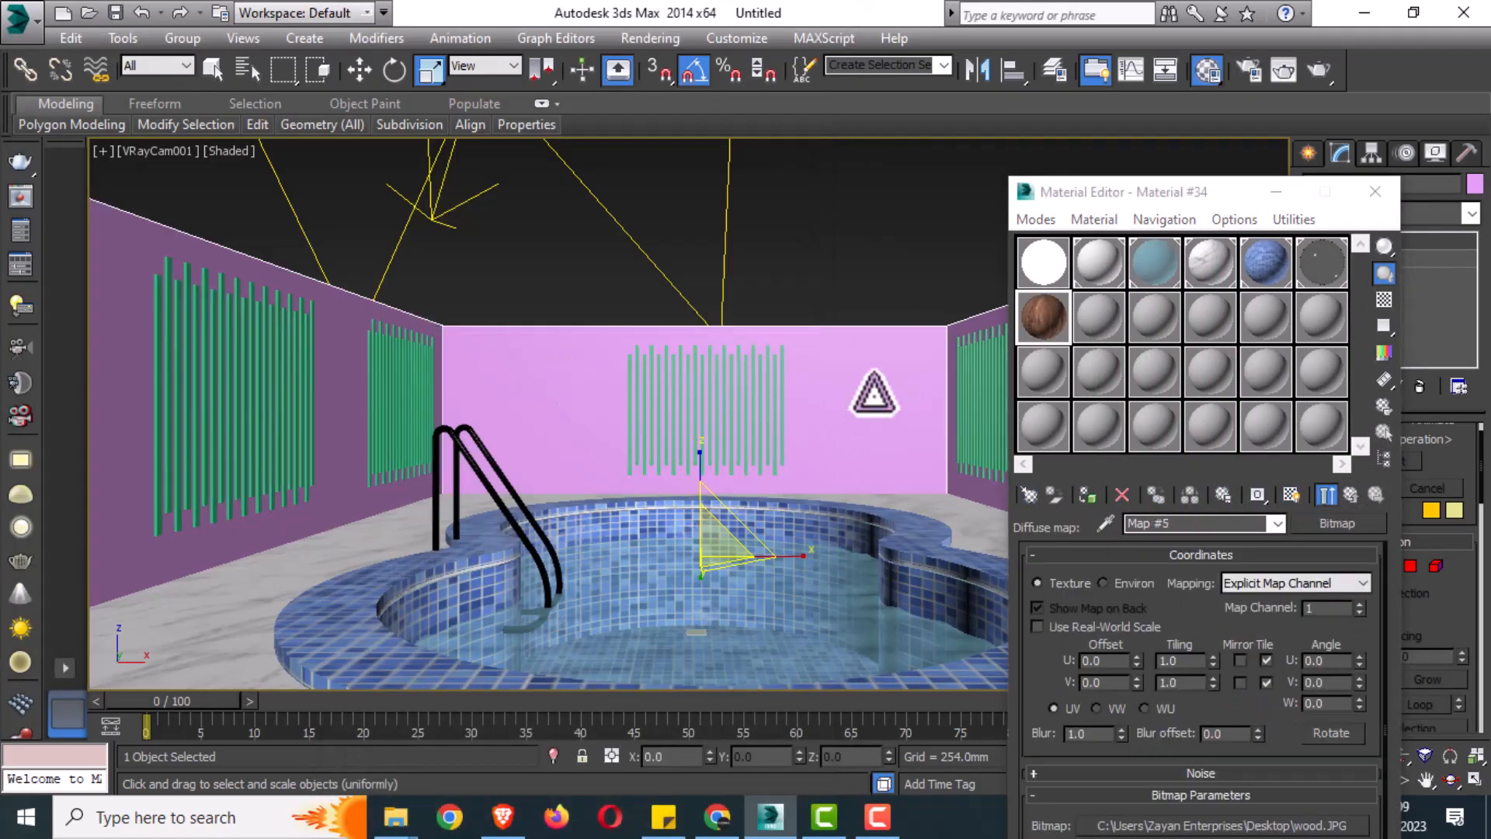
pyautogui.click(1086, 495)
pyautogui.click(1292, 495)
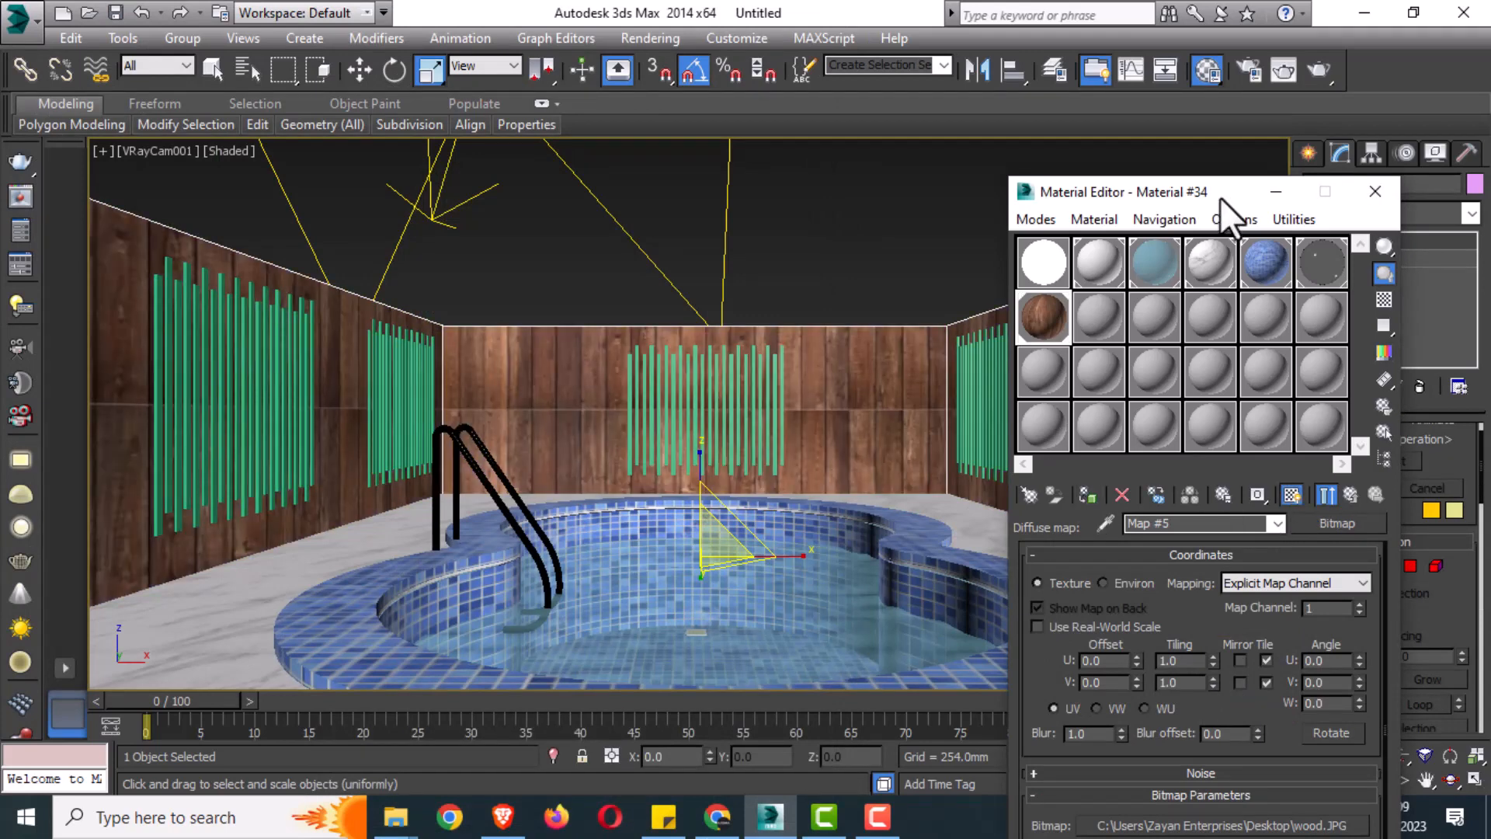
# Set the wood bitmap's tiling to 0.9 in U and 0.6 in V
pyautogui.moveTo(1219, 197); pyautogui.dragTo(939, 164)
pyautogui.click(933, 631)
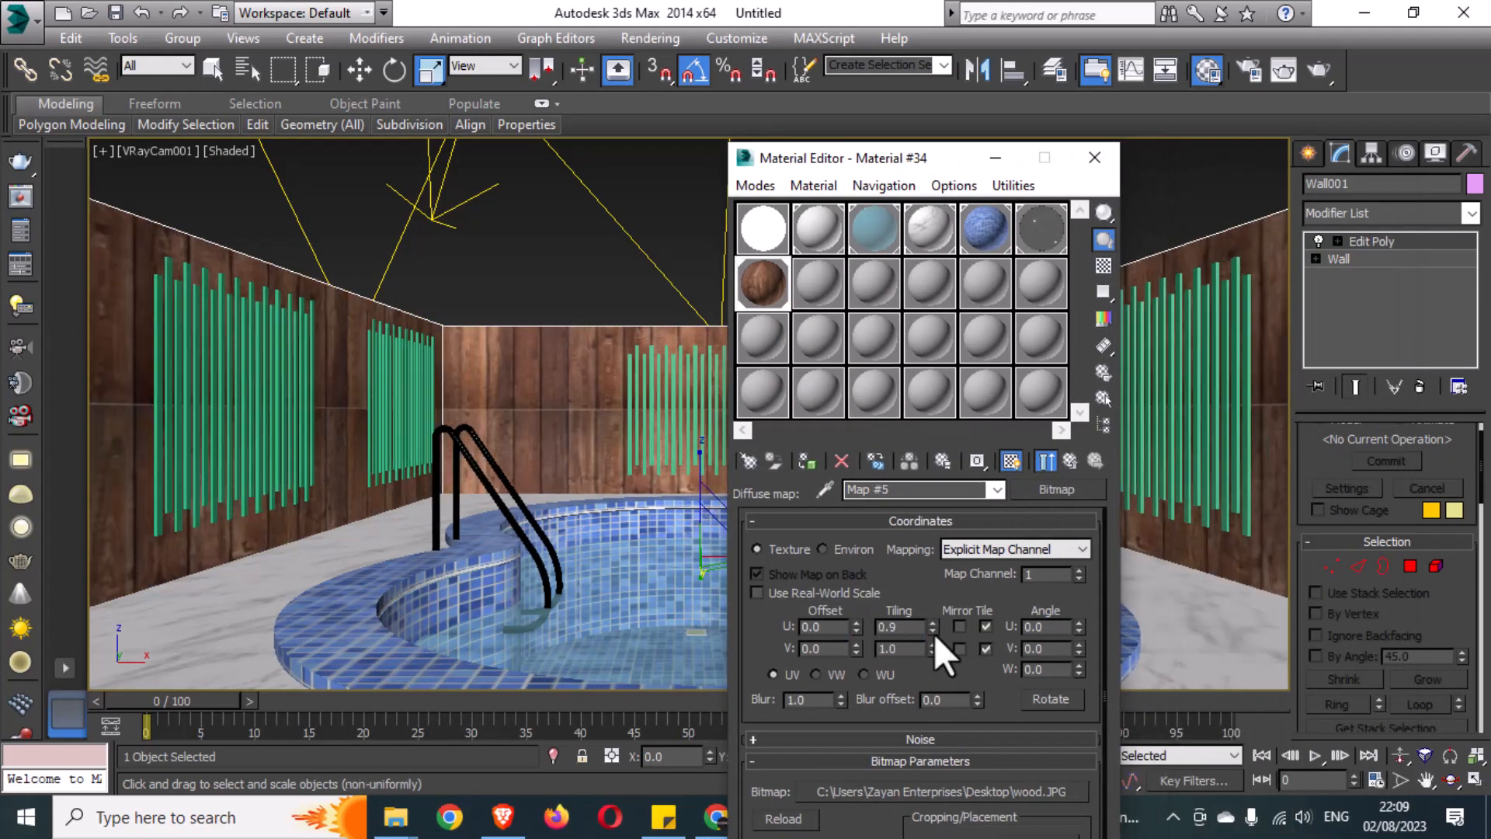
pyautogui.click(932, 654)
pyautogui.click(931, 654)
pyautogui.click(931, 654)
# Shift the wood texture on the walls by setting the bitmap's V offset to 0.03
pyautogui.click(856, 655)
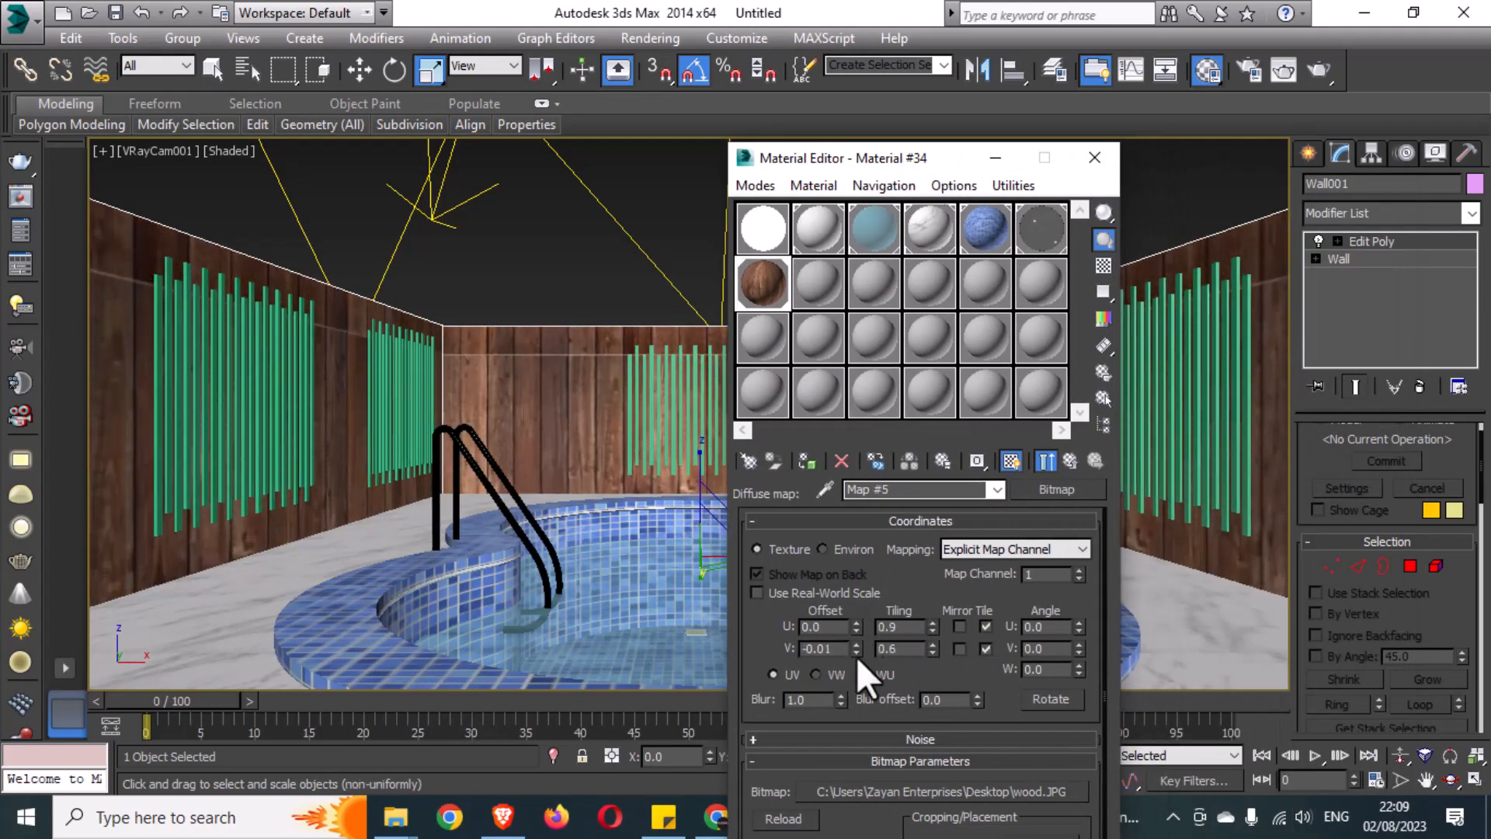
pyautogui.click(856, 655)
pyautogui.click(856, 655)
pyautogui.click(856, 655)
pyautogui.click(856, 655)
pyautogui.click(856, 645)
pyautogui.click(856, 646)
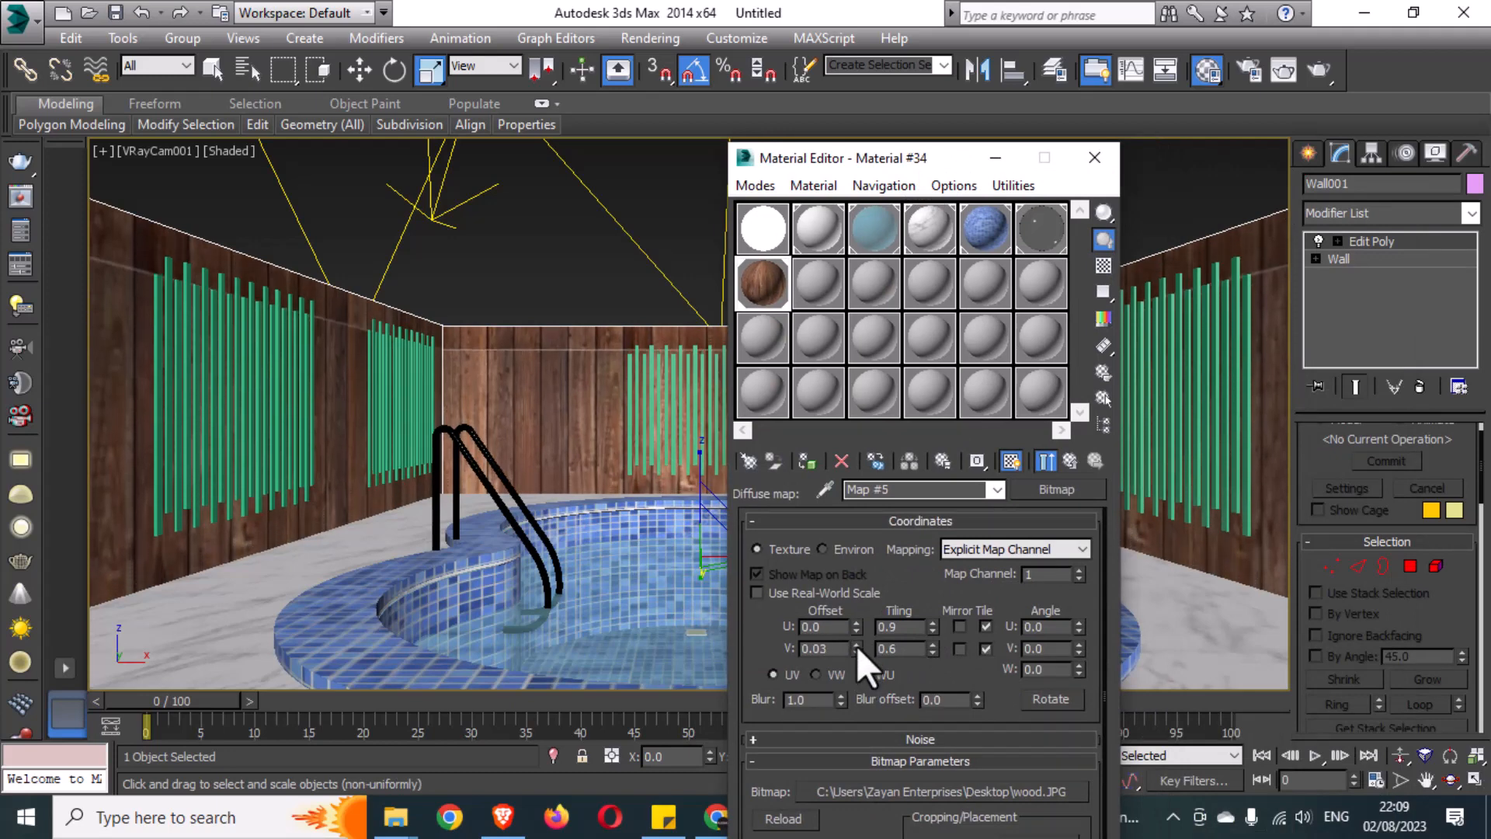
# Adjust the wood bitmap's coordinates on the walls to a V offset of 0.16 and a U tiling of 2.5
pyautogui.click(856, 646)
pyautogui.click(856, 646)
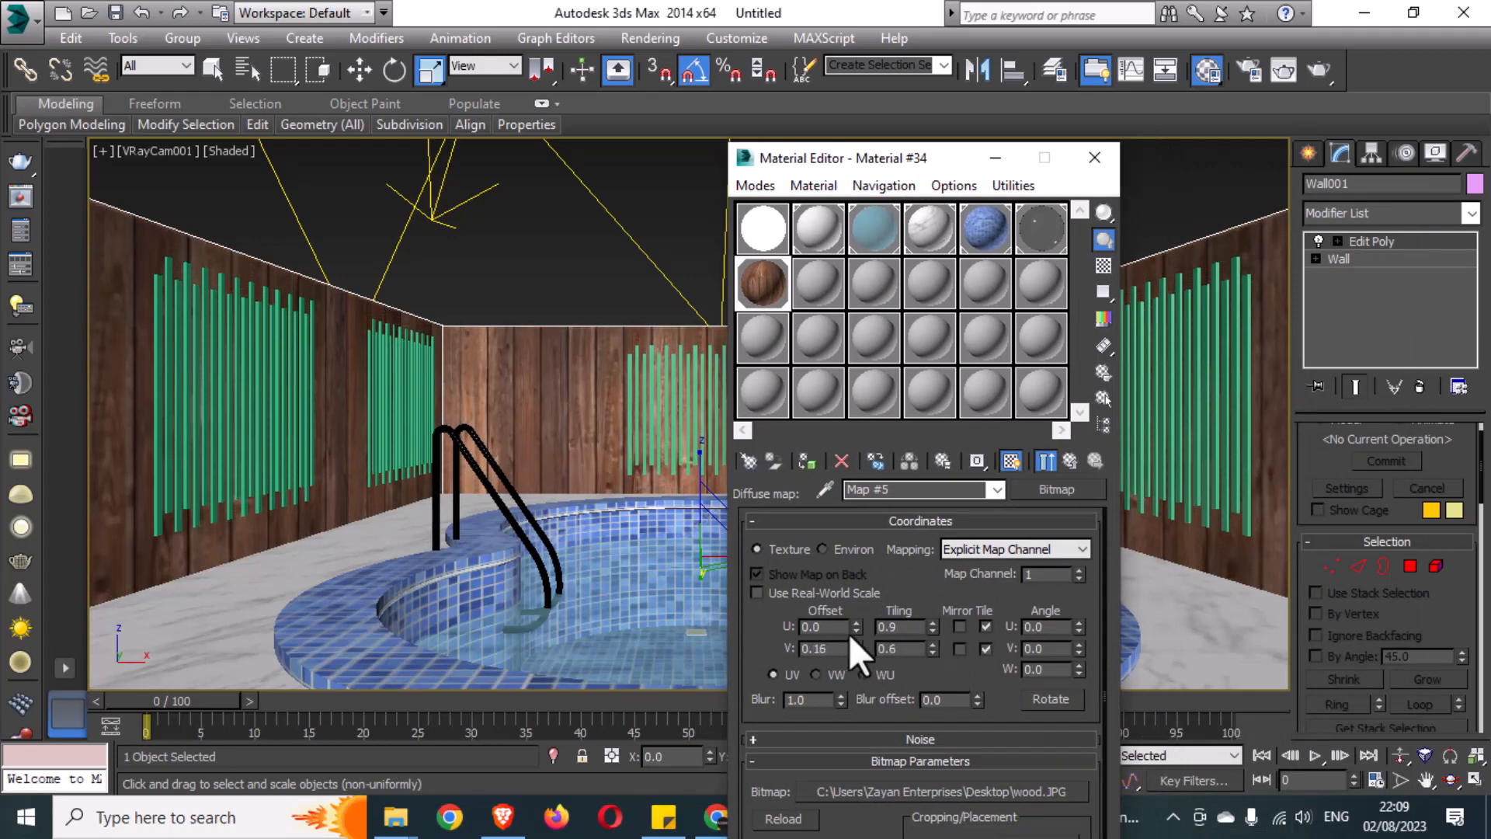
pyautogui.click(932, 631)
pyautogui.click(934, 625)
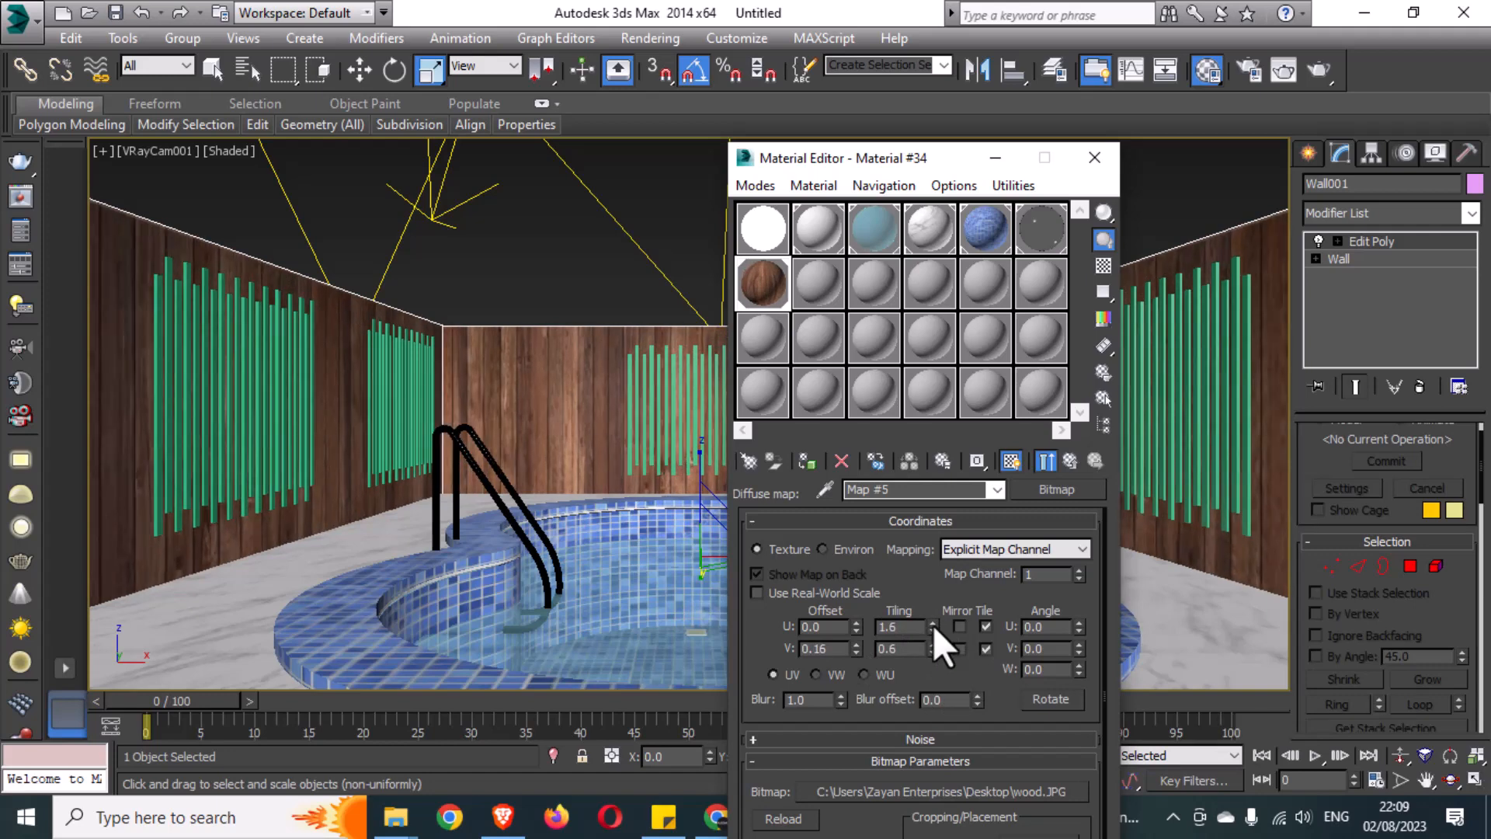
pyautogui.click(935, 629)
pyautogui.click(935, 628)
pyautogui.click(934, 622)
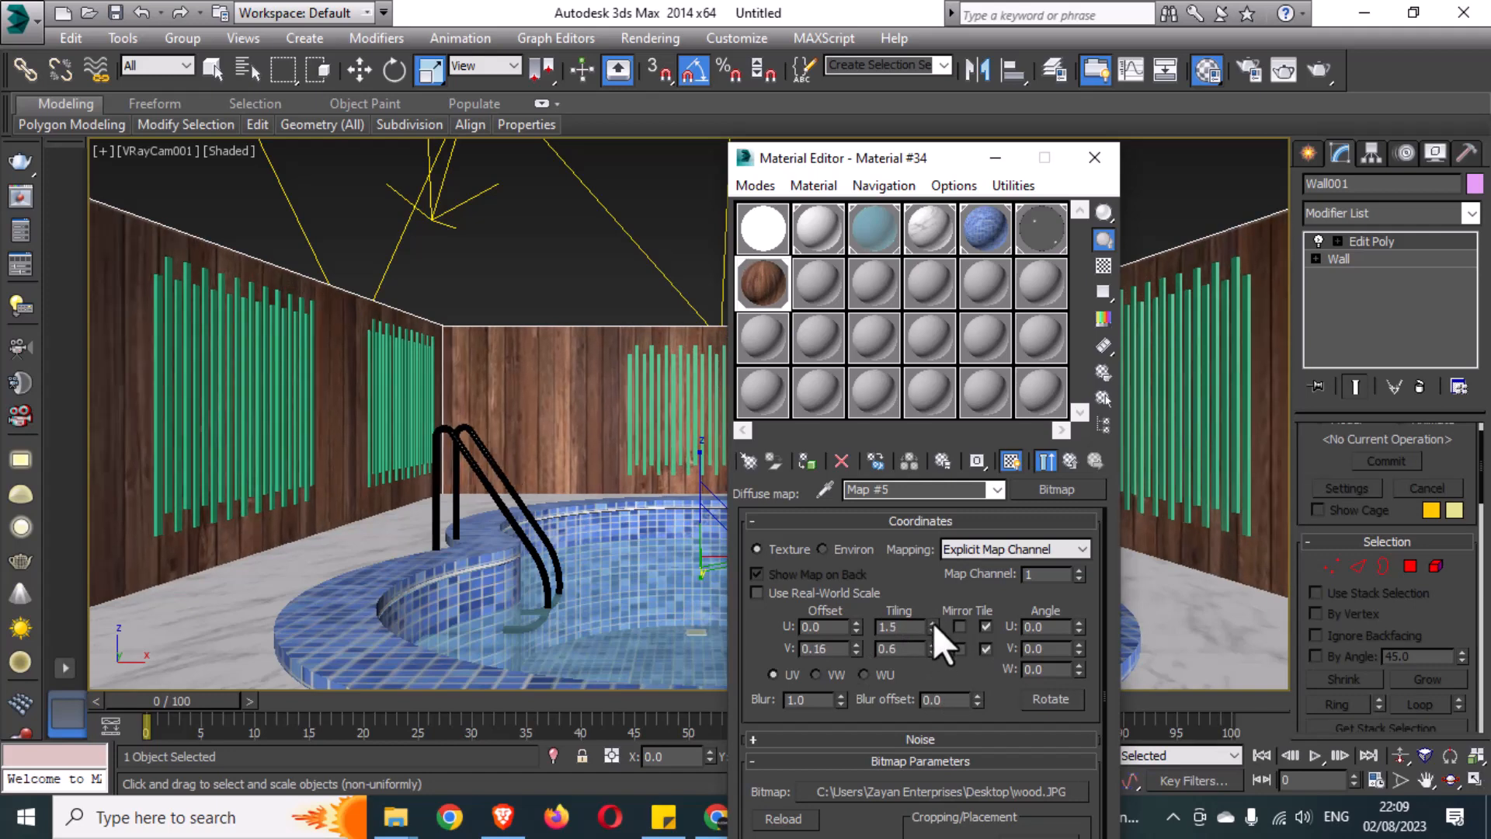
pyautogui.click(934, 623)
pyautogui.click(934, 623)
pyautogui.click(934, 623)
pyautogui.click(934, 623)
pyautogui.click(934, 623)
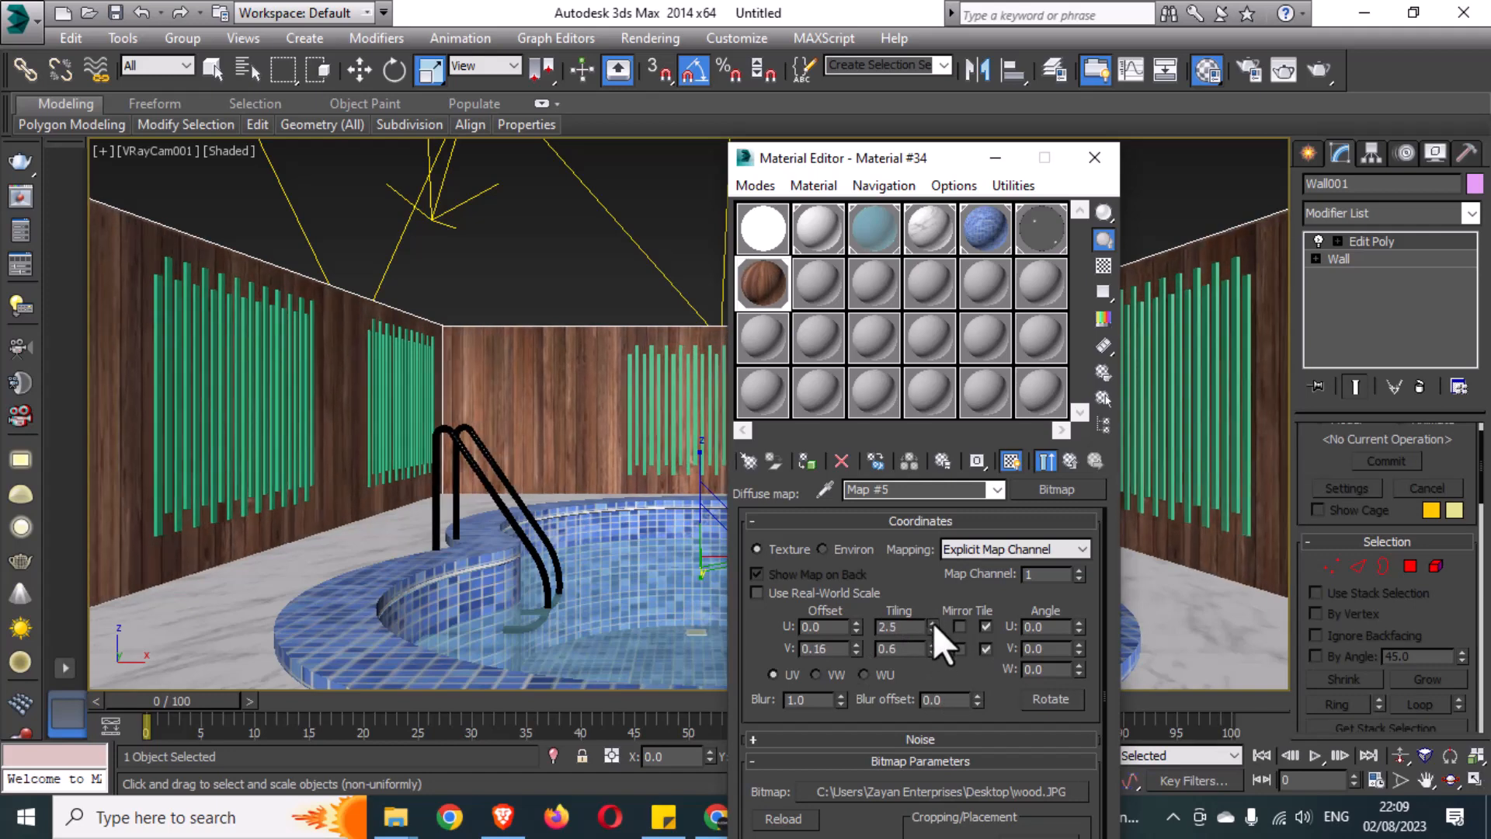
pyautogui.click(933, 623)
# Set the wood bitmap's V offset to 0.15 and its V tiling to 0.5
pyautogui.moveTo(840, 652); pyautogui.dragTo(818, 652)
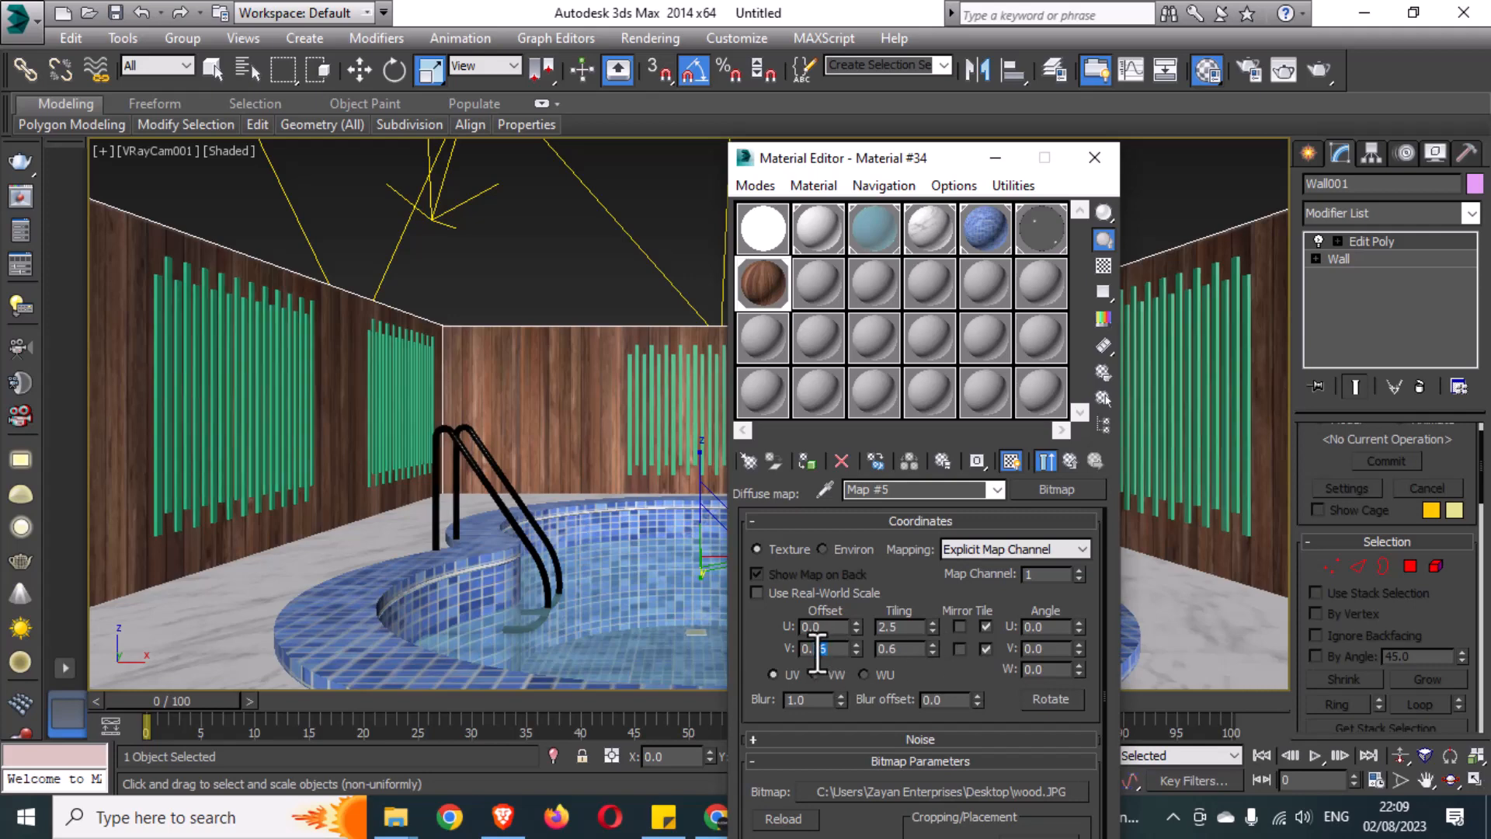
pyautogui.click(915, 650)
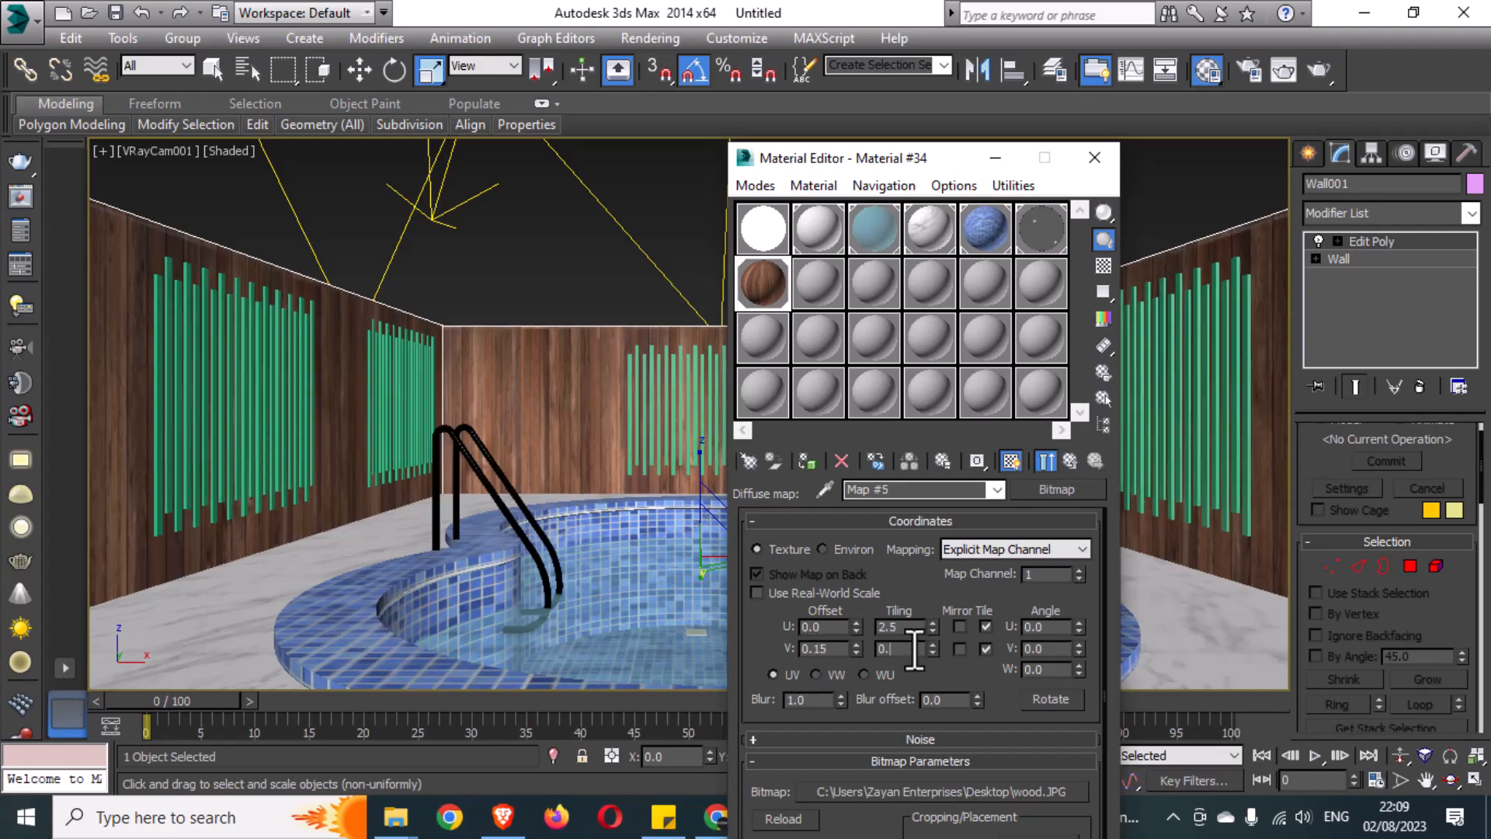
pyautogui.write('5')
pyautogui.press('Return')
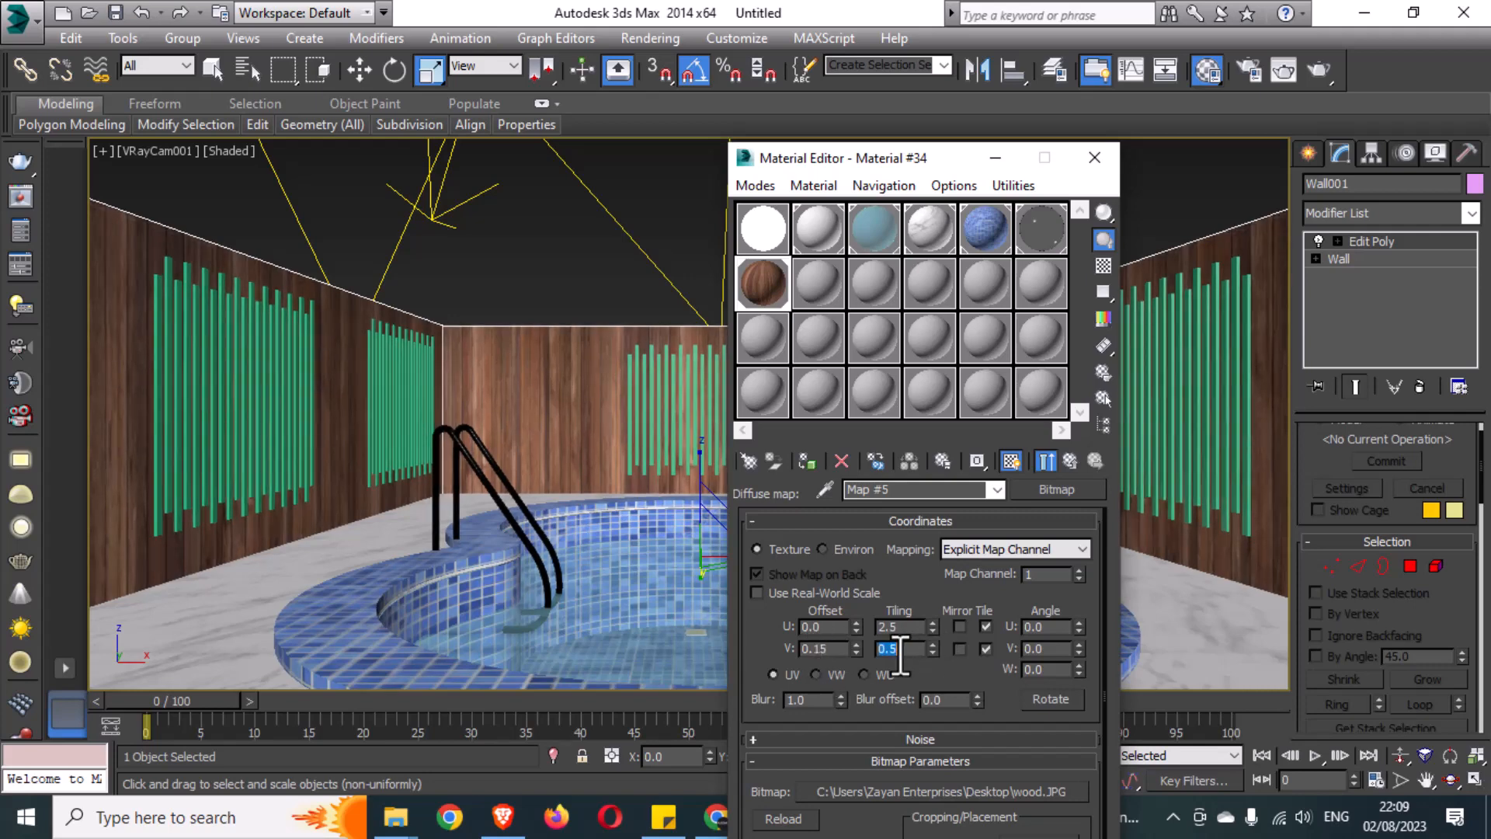
# Return to the wood VRayMtl and reuse its wood.JPG diffuse map as the bump map
pyautogui.click(978, 522)
pyautogui.click(1068, 461)
pyautogui.moveTo(907, 151); pyautogui.dragTo(1074, 12)
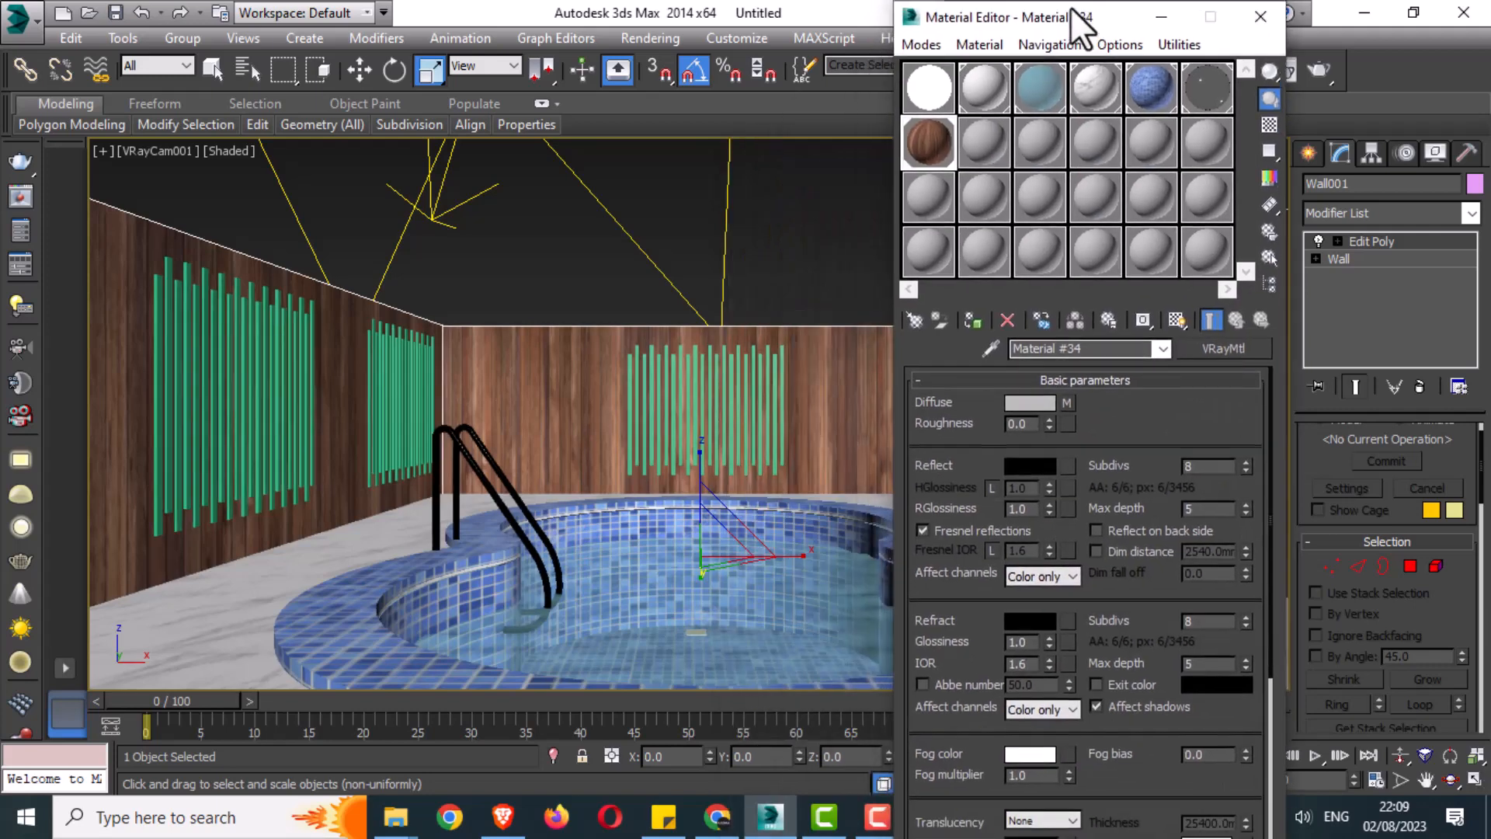
pyautogui.click(1204, 378)
pyautogui.click(1120, 403)
pyautogui.click(1104, 468)
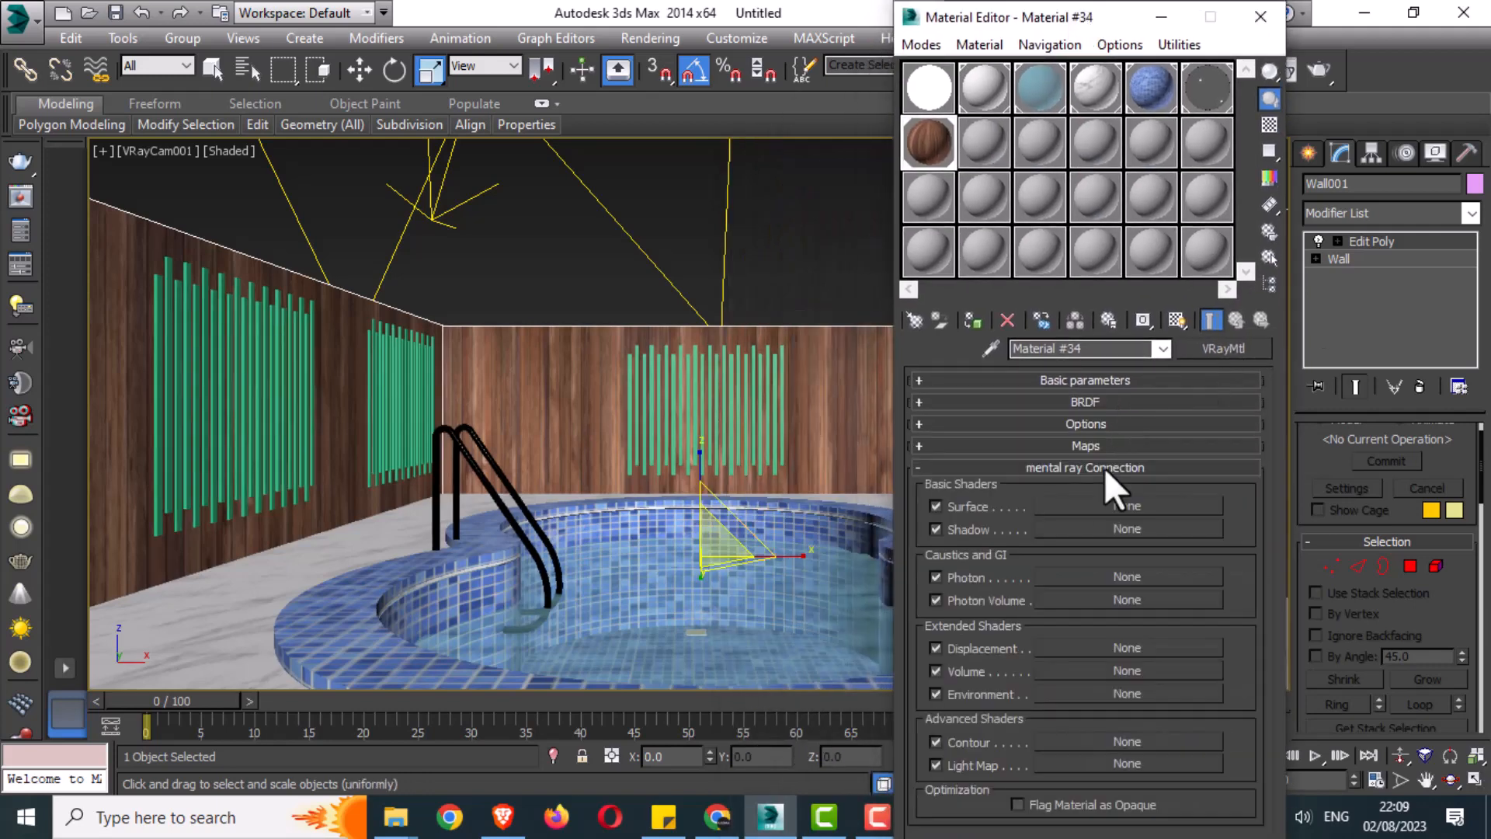
pyautogui.click(1105, 467)
pyautogui.click(1107, 444)
pyautogui.moveTo(1111, 494); pyautogui.dragTo(1118, 772)
pyautogui.click(1040, 495)
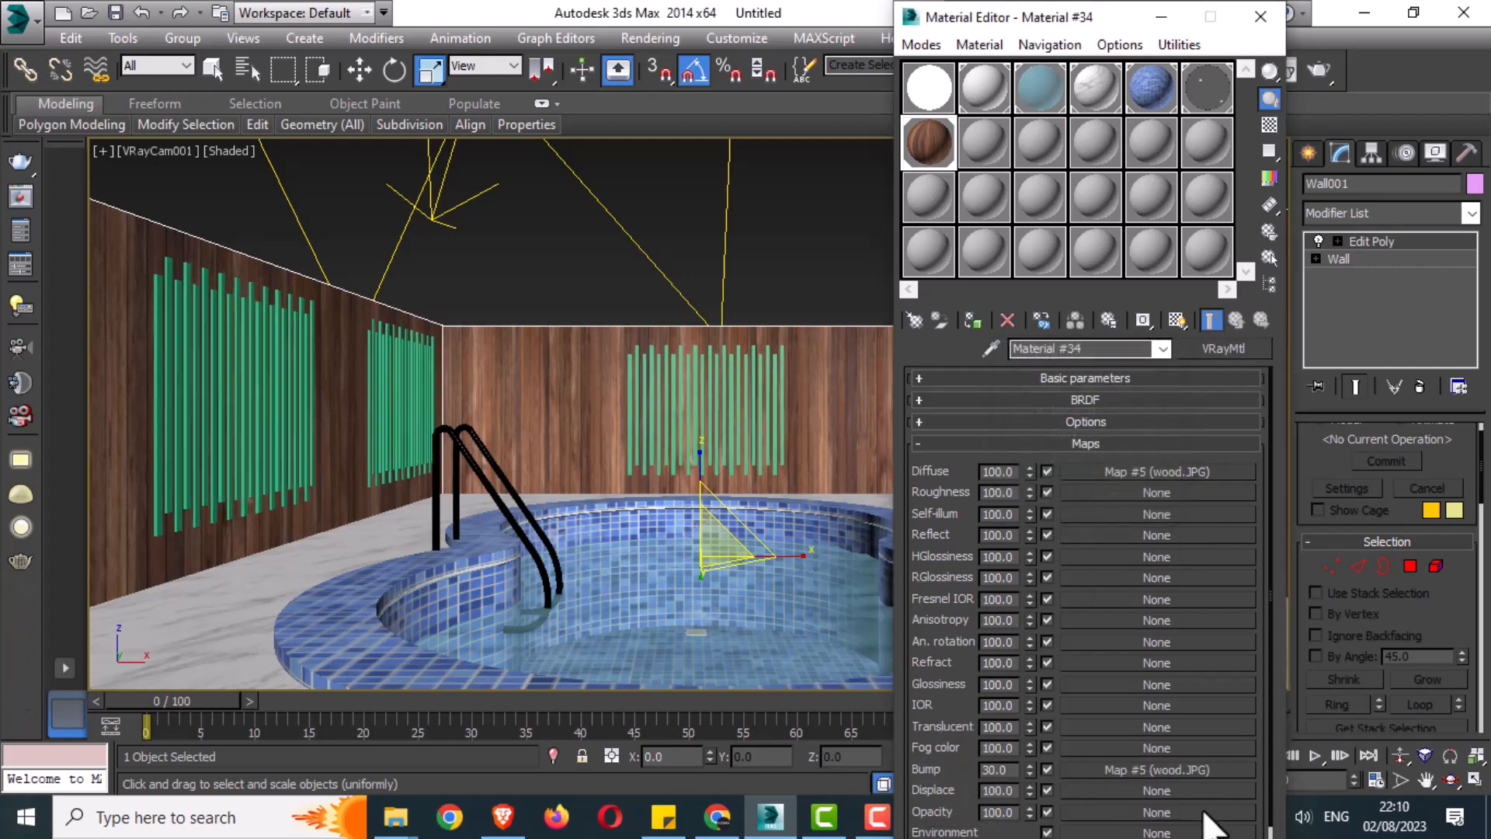
# Set the wood material's bump amount to 80, checking it in an enlarged sample preview, and close the Material Editor
pyautogui.doubleClick(920, 128)
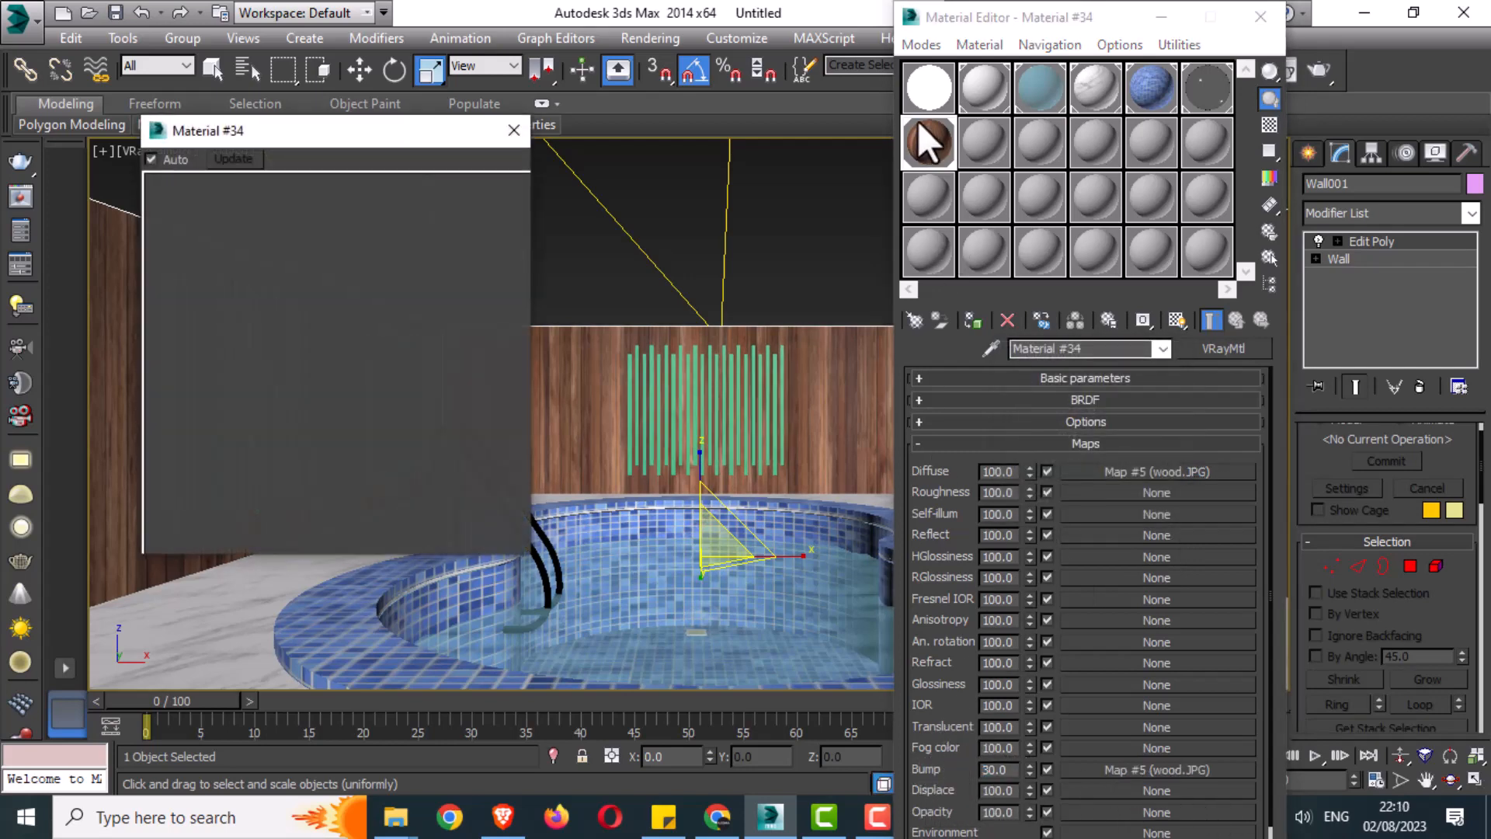
pyautogui.moveTo(351, 132); pyautogui.dragTo(586, 141)
pyautogui.click(1047, 770)
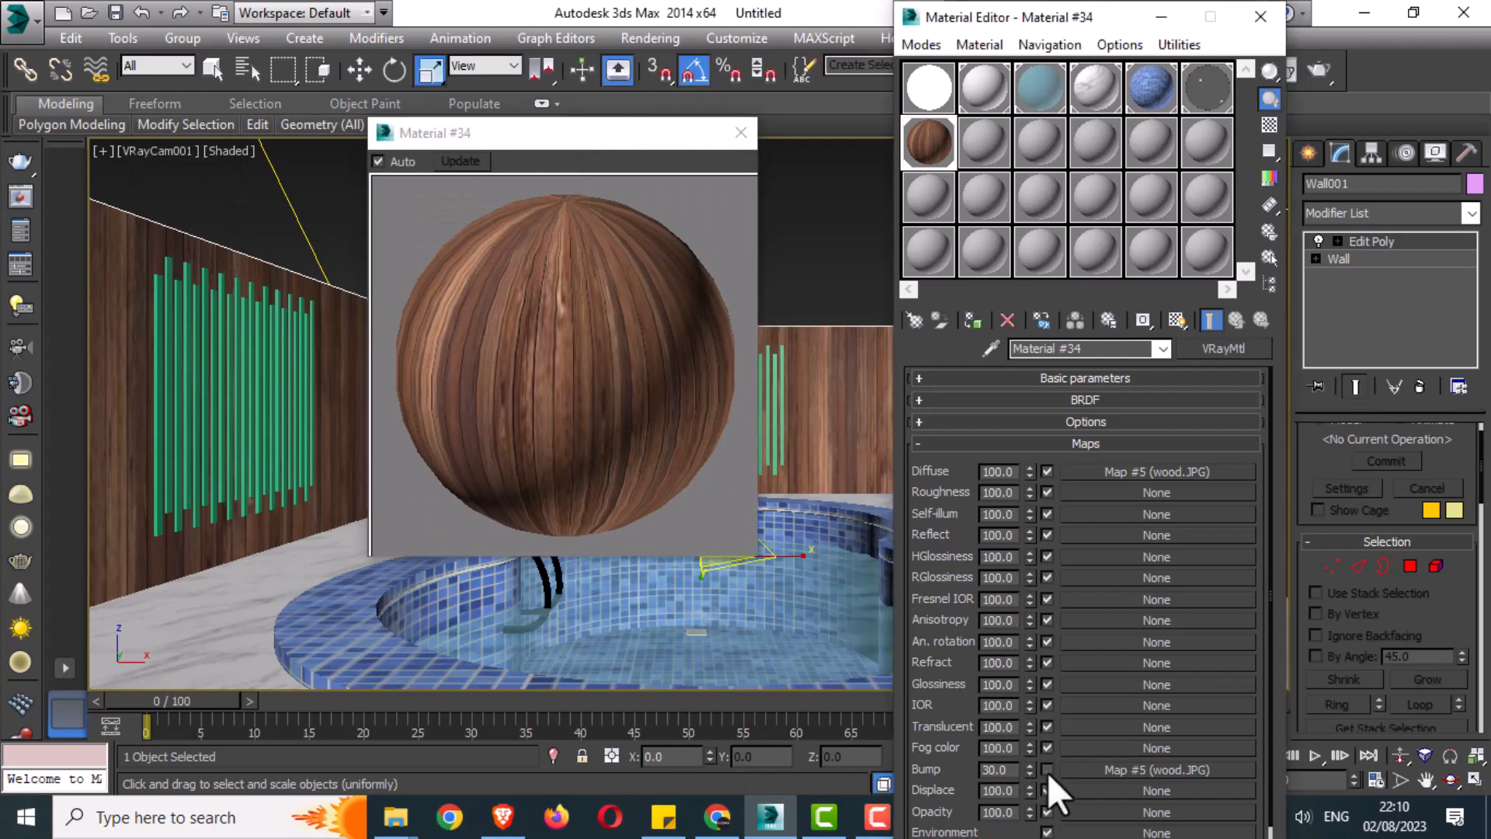
pyautogui.moveTo(1016, 771); pyautogui.dragTo(967, 780)
pyautogui.click(741, 133)
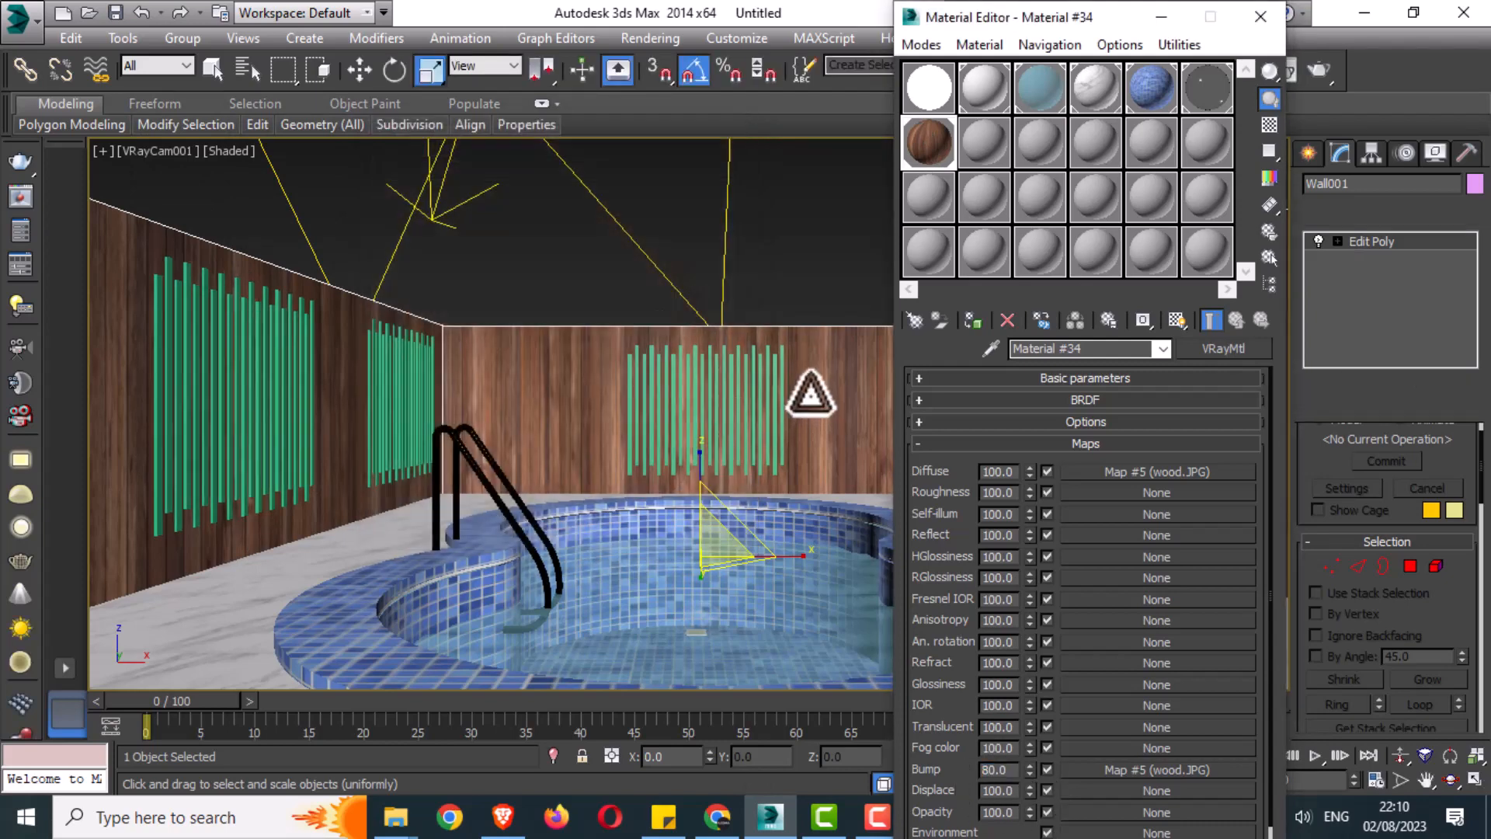
pyautogui.click(1261, 17)
pyautogui.click(915, 267)
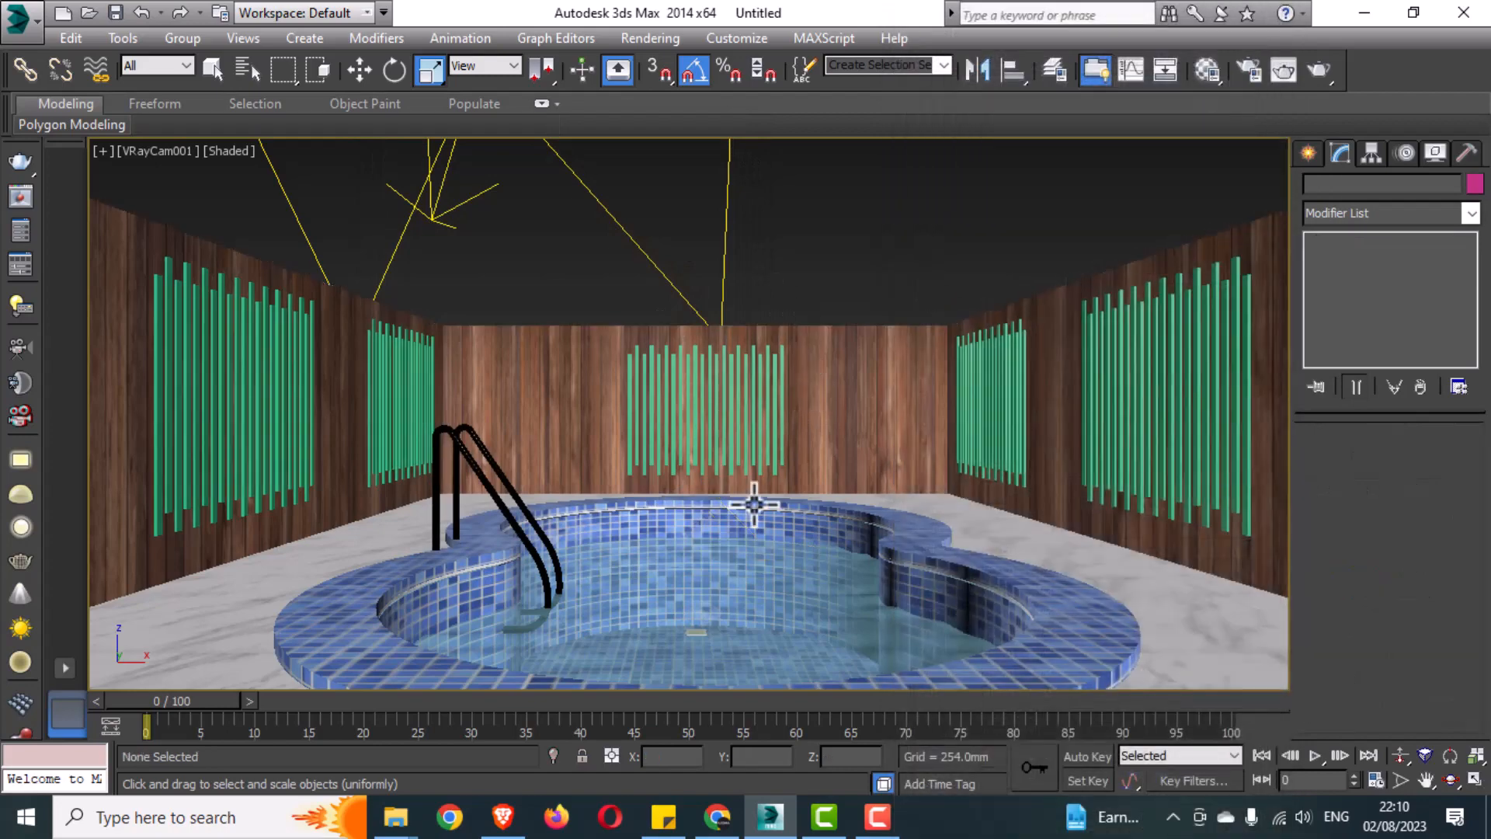
# Select the back wall's slat group and add the slats along the left wall to the selection in the Top view
pyautogui.click(732, 422)
pyautogui.hotkey('alt', 'w')
pyautogui.rightClick(480, 348)
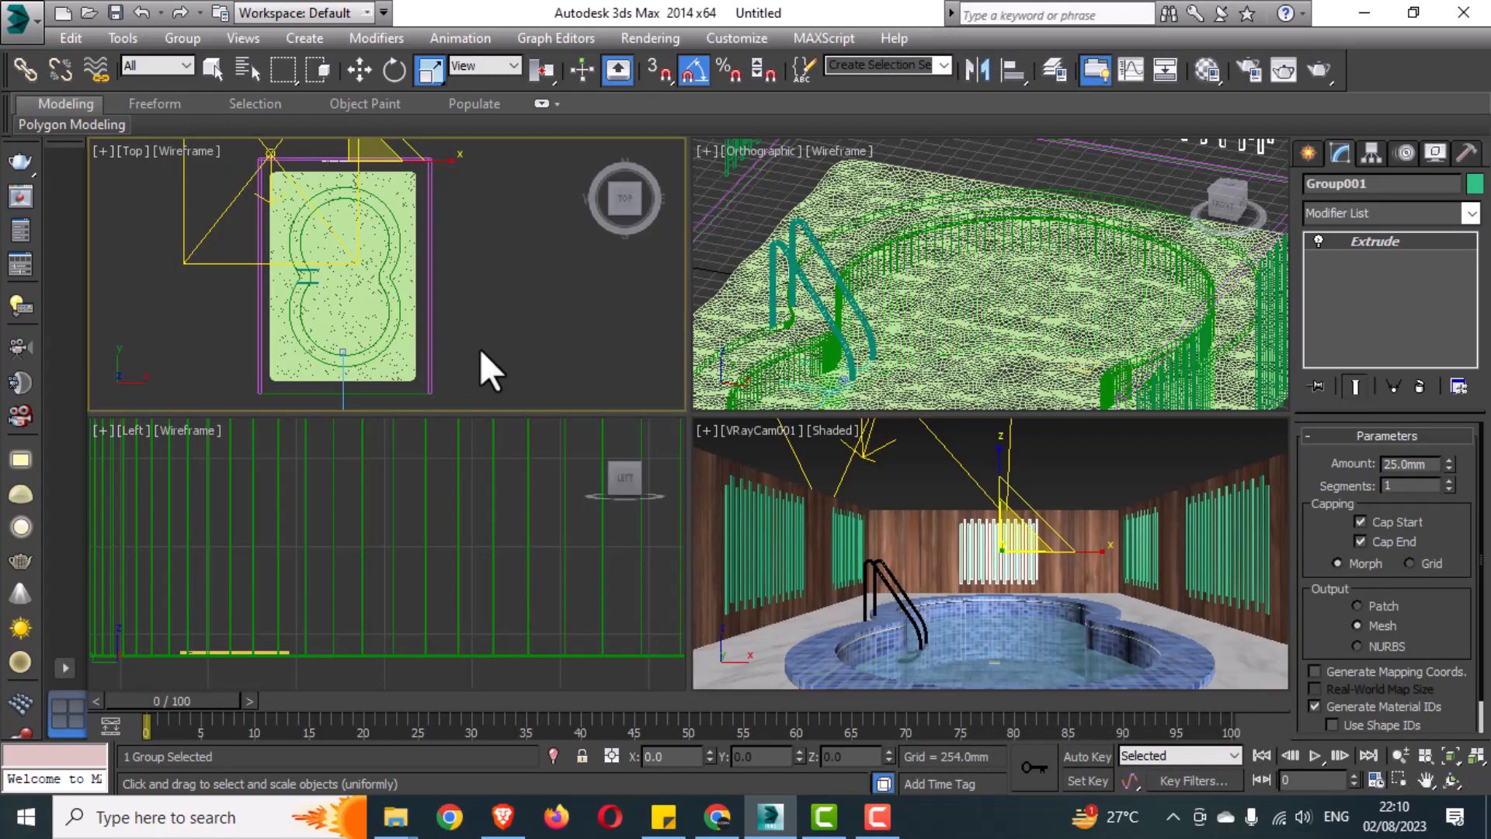
pyautogui.hotkey('alt', 'w')
pyautogui.scroll(5, 426, 208)
pyautogui.scroll(-4, 455, 218)
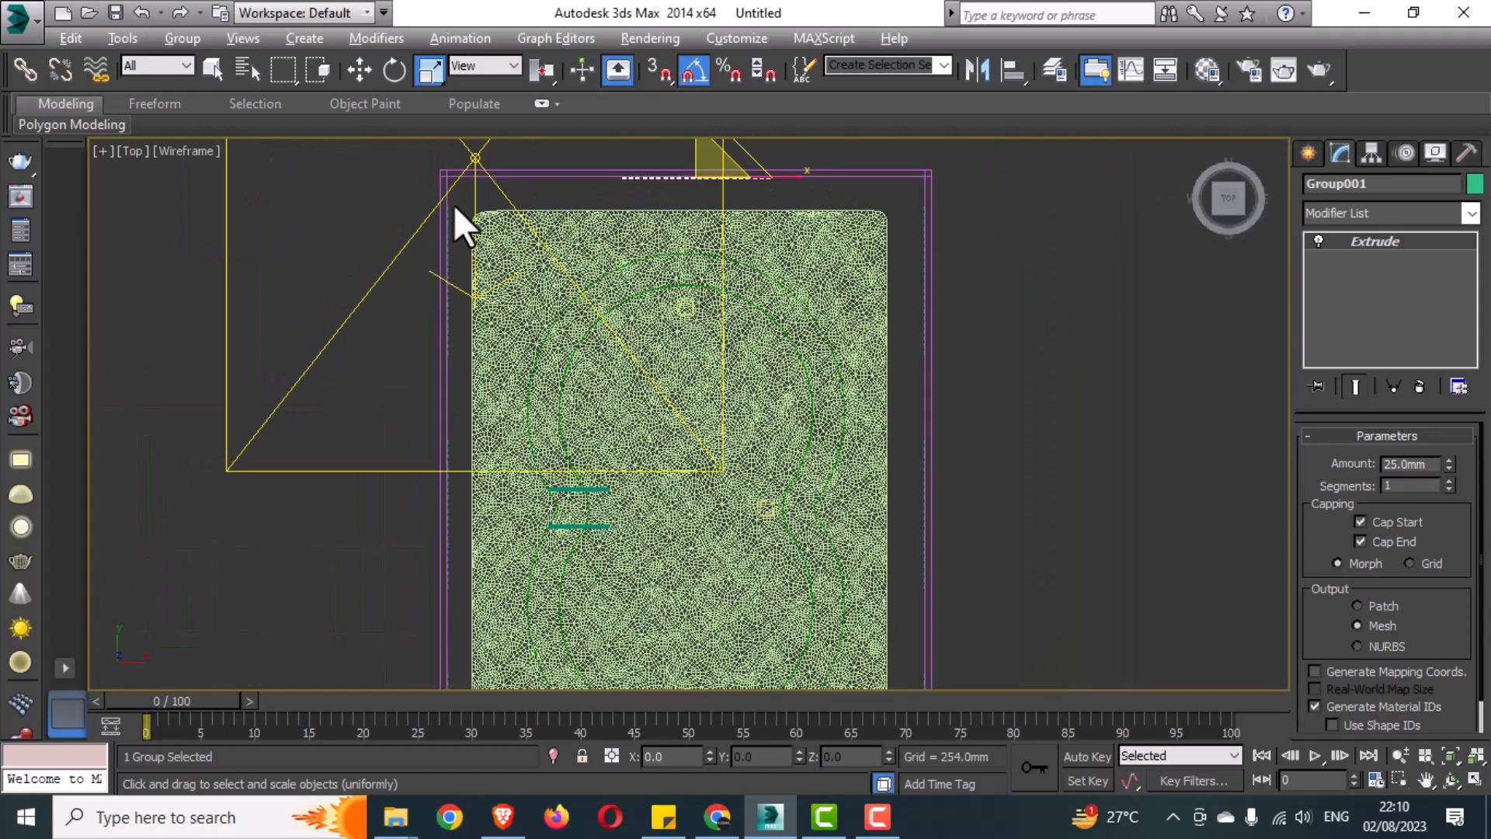
pyautogui.keyDown('ctrl'); pyautogui.moveTo(457, 202); pyautogui.dragTo(439, 359); pyautogui.keyUp('ctrl')
pyautogui.keyDown('alt'); pyautogui.click(338, 470); pyautogui.keyUp('alt')
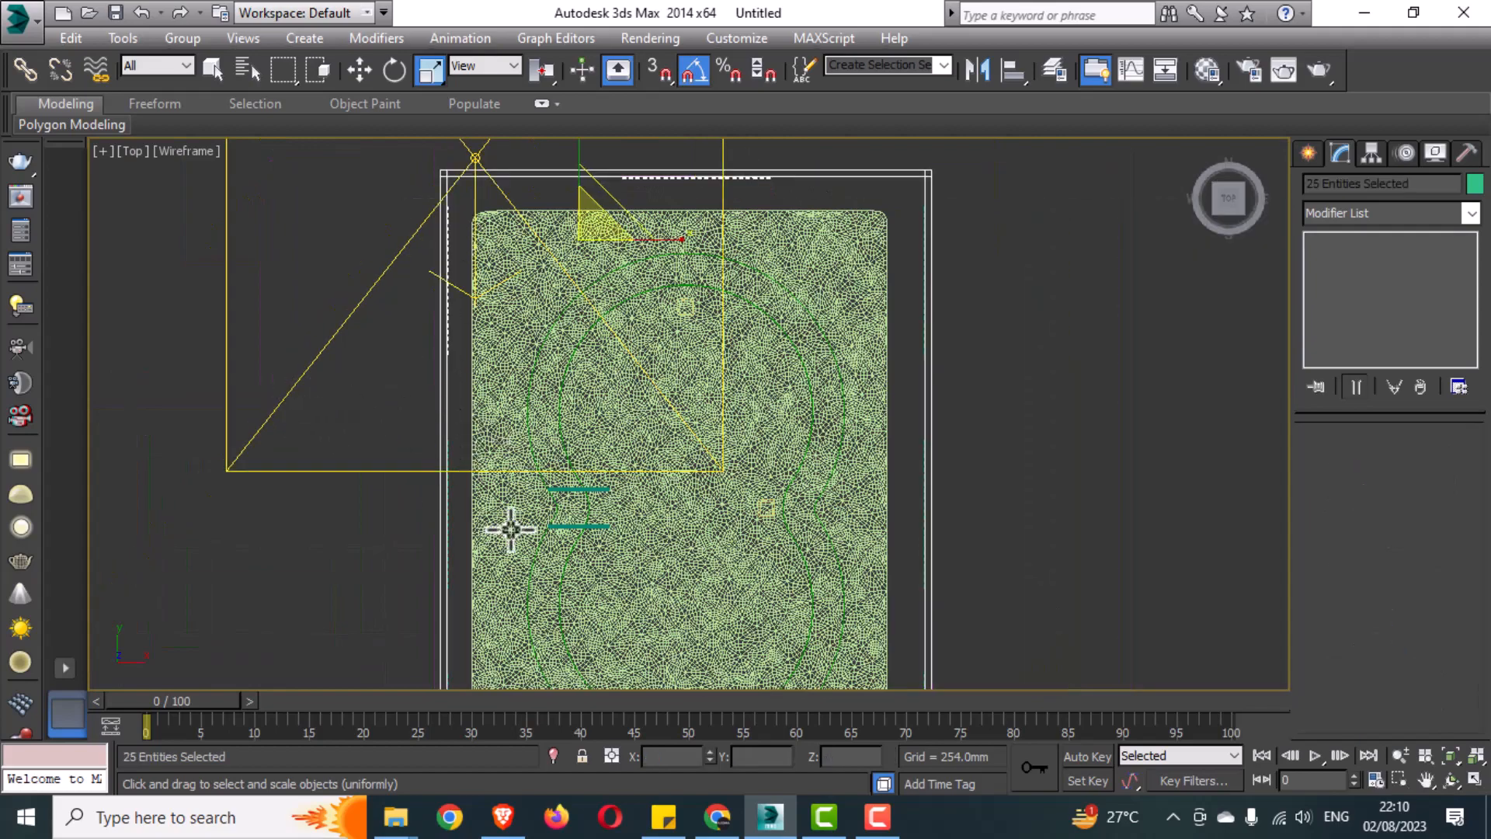
pyautogui.scroll(3, 499, 400)
pyautogui.scroll(-1, 491, 180)
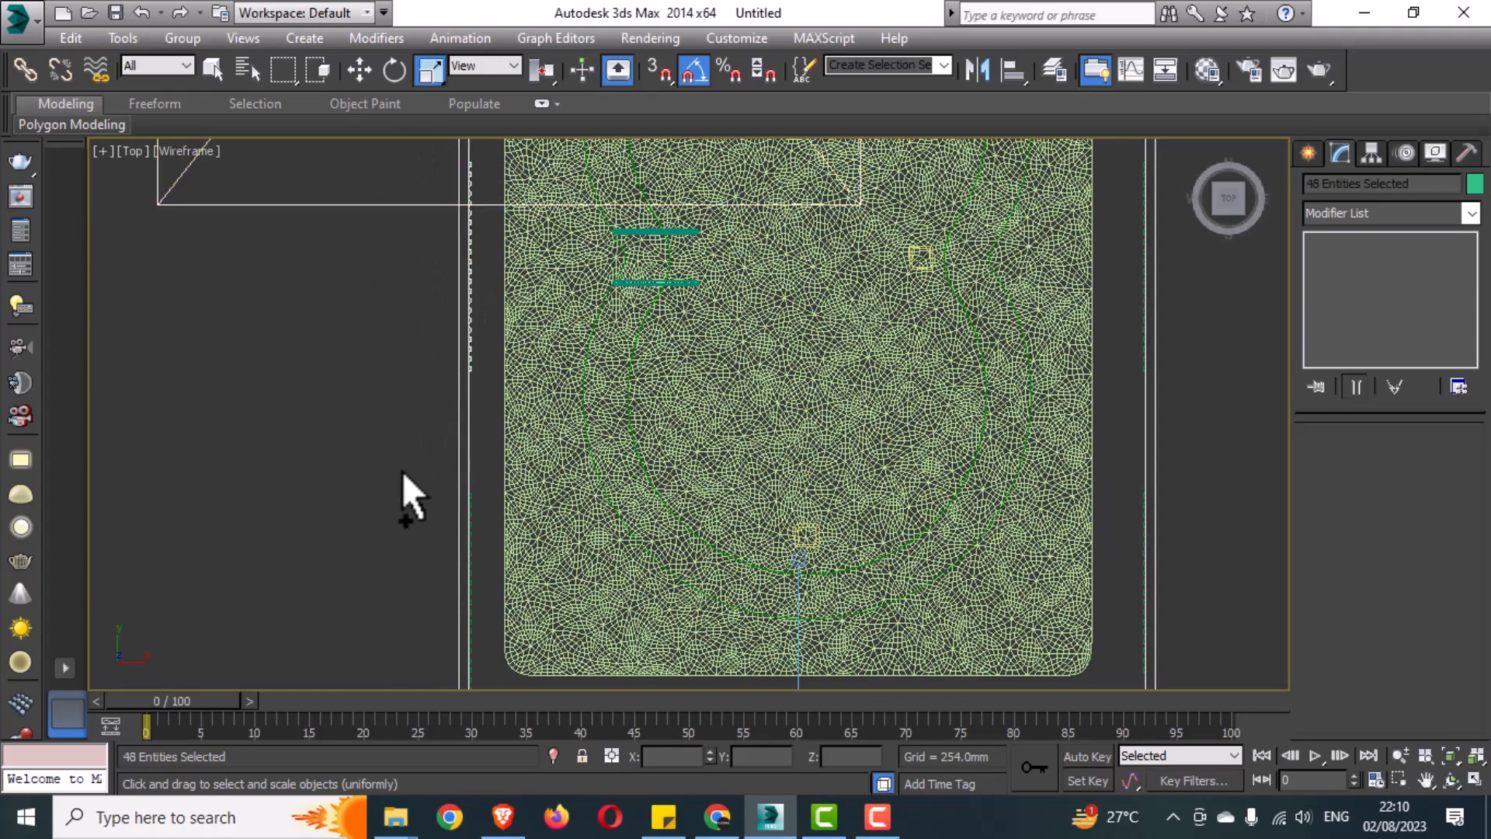
pyautogui.moveTo(501, 505); pyautogui.dragTo(538, 322, button='middle')
pyautogui.moveTo(1016, 563); pyautogui.dragTo(629, 651, button='middle')
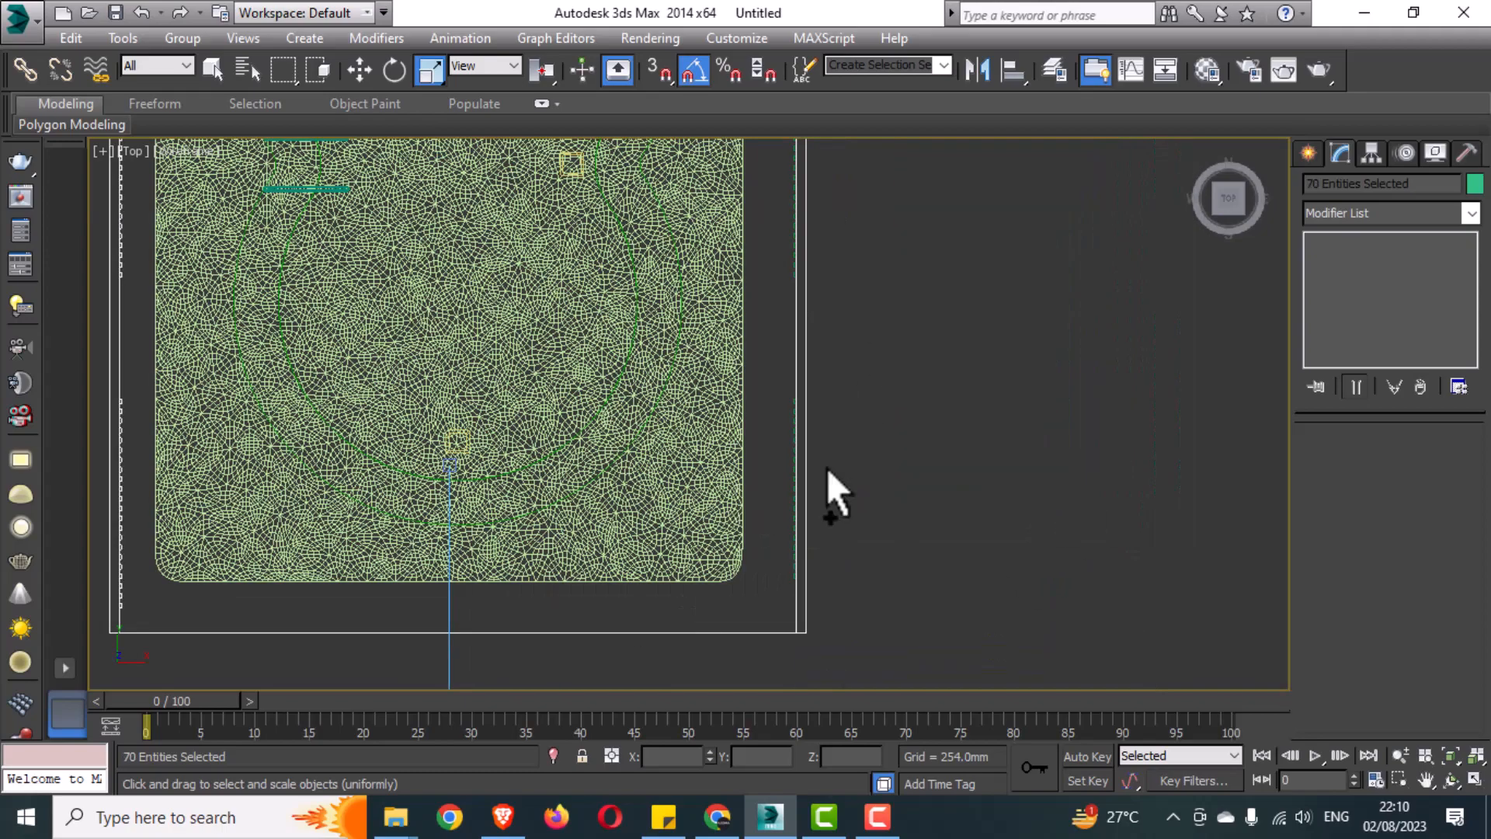
# Add the slats along the right wall to the selection in the Top view, leaving the room walls out
pyautogui.moveTo(846, 376); pyautogui.dragTo(833, 524, button='middle')
pyautogui.keyDown('ctrl'); pyautogui.moveTo(848, 188); pyautogui.dragTo(764, 478); pyautogui.keyUp('ctrl')
pyautogui.moveTo(824, 155); pyautogui.dragTo(797, 684, button='middle')
pyautogui.scroll(-5, 793, 481)
pyautogui.scroll(2, 792, 482)
pyautogui.moveTo(782, 539); pyautogui.dragTo(788, 422, button='middle')
pyautogui.keyDown('ctrl'); pyautogui.moveTo(828, 350); pyautogui.dragTo(773, 503); pyautogui.keyUp('ctrl')
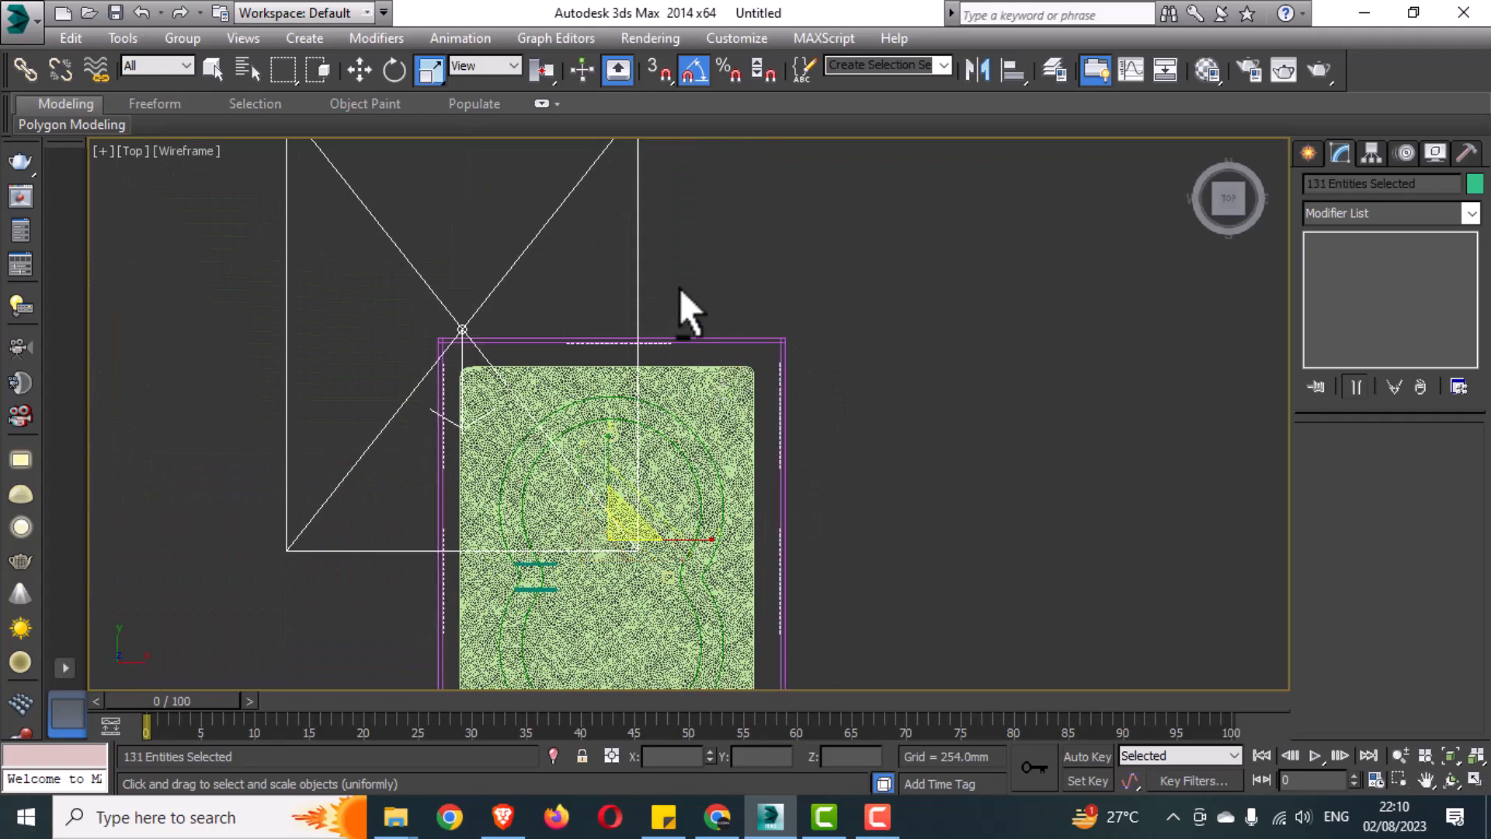
# Leave the light out of the selection and combine all the wall slats into one group
pyautogui.moveTo(639, 575); pyautogui.dragTo(645, 453, button='middle')
pyautogui.hotkey('alt', 'w')
pyautogui.middleClick(982, 552)
pyautogui.hotkey('alt', 'w')
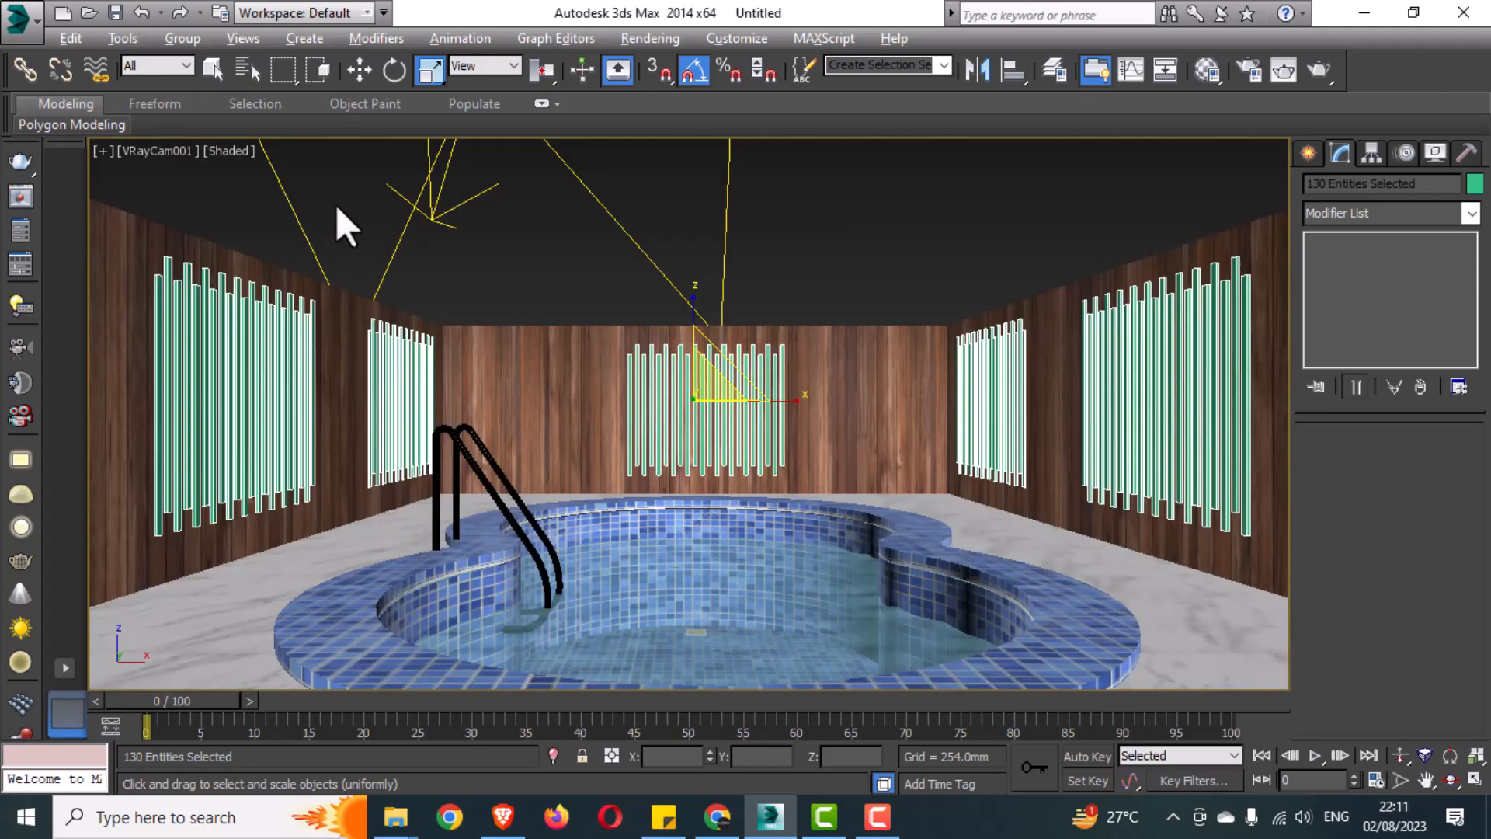
pyautogui.click(183, 38)
pyautogui.click(206, 59)
pyautogui.click(759, 449)
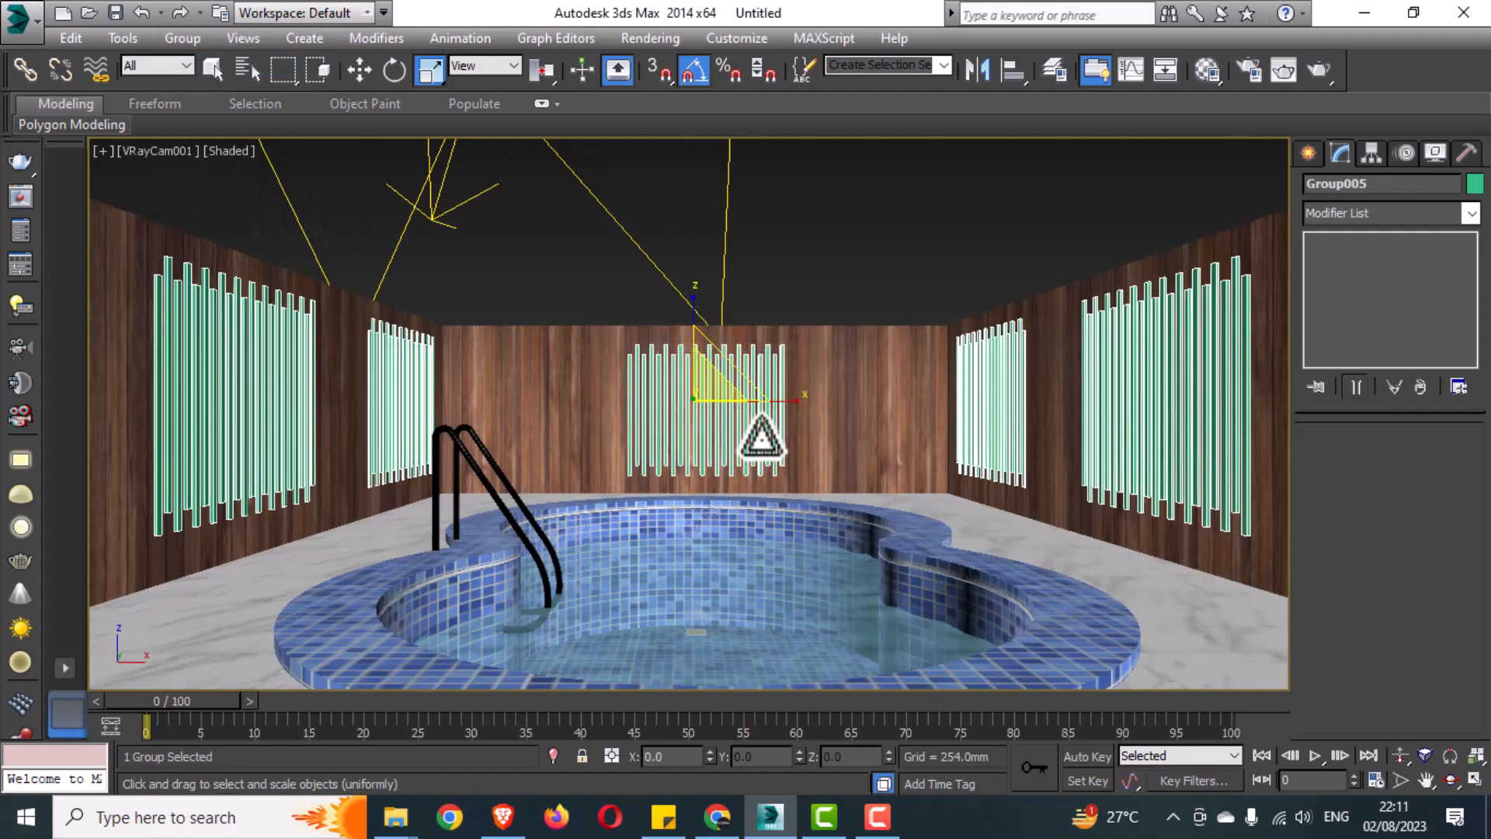
# Create a VRayMtl in the eighth material slot for the wall slats
pyautogui.press('m')
pyautogui.click(972, 161)
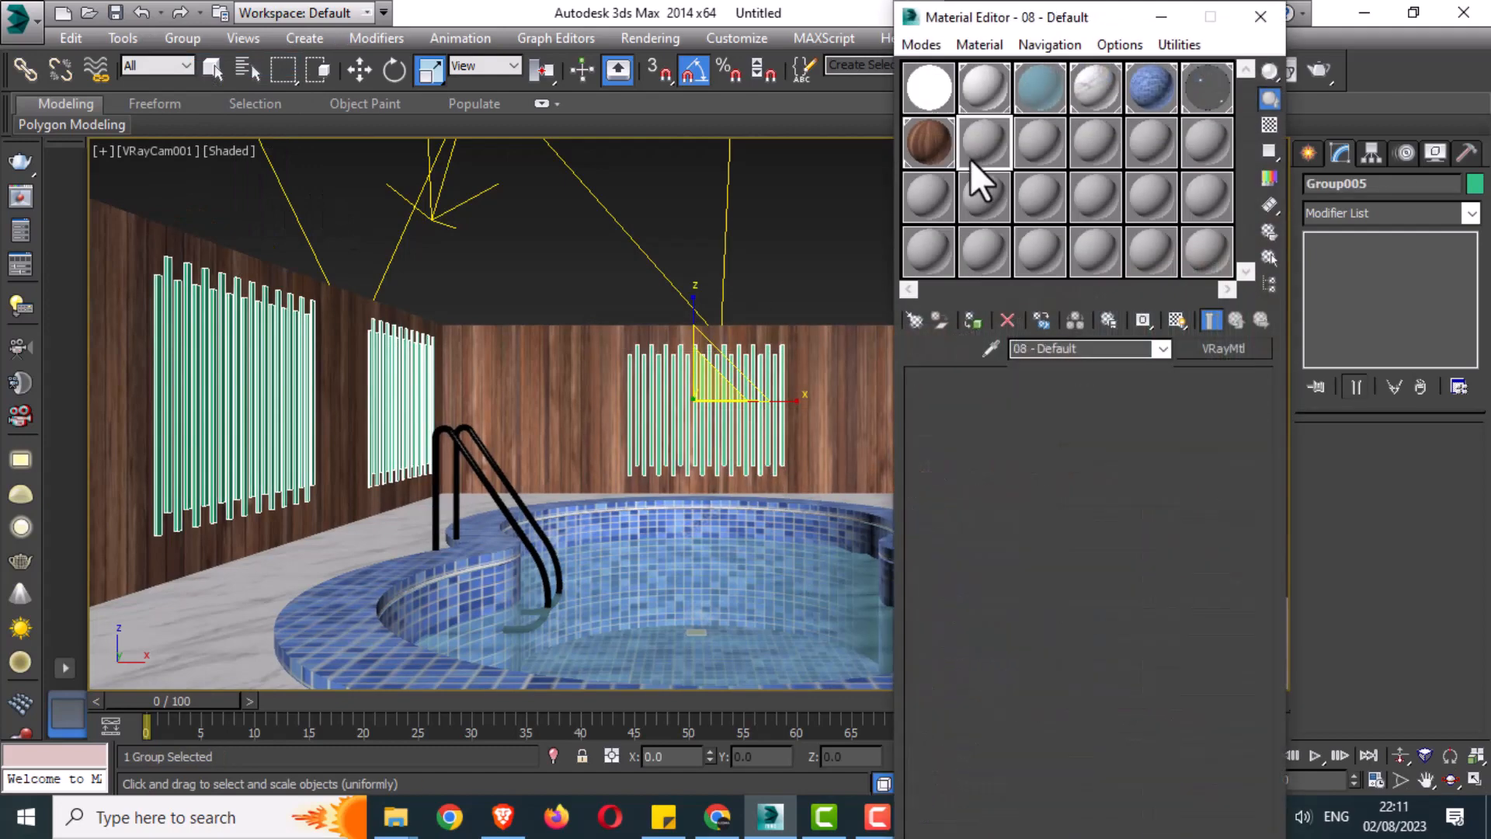
pyautogui.click(917, 322)
pyautogui.doubleClick(430, 627)
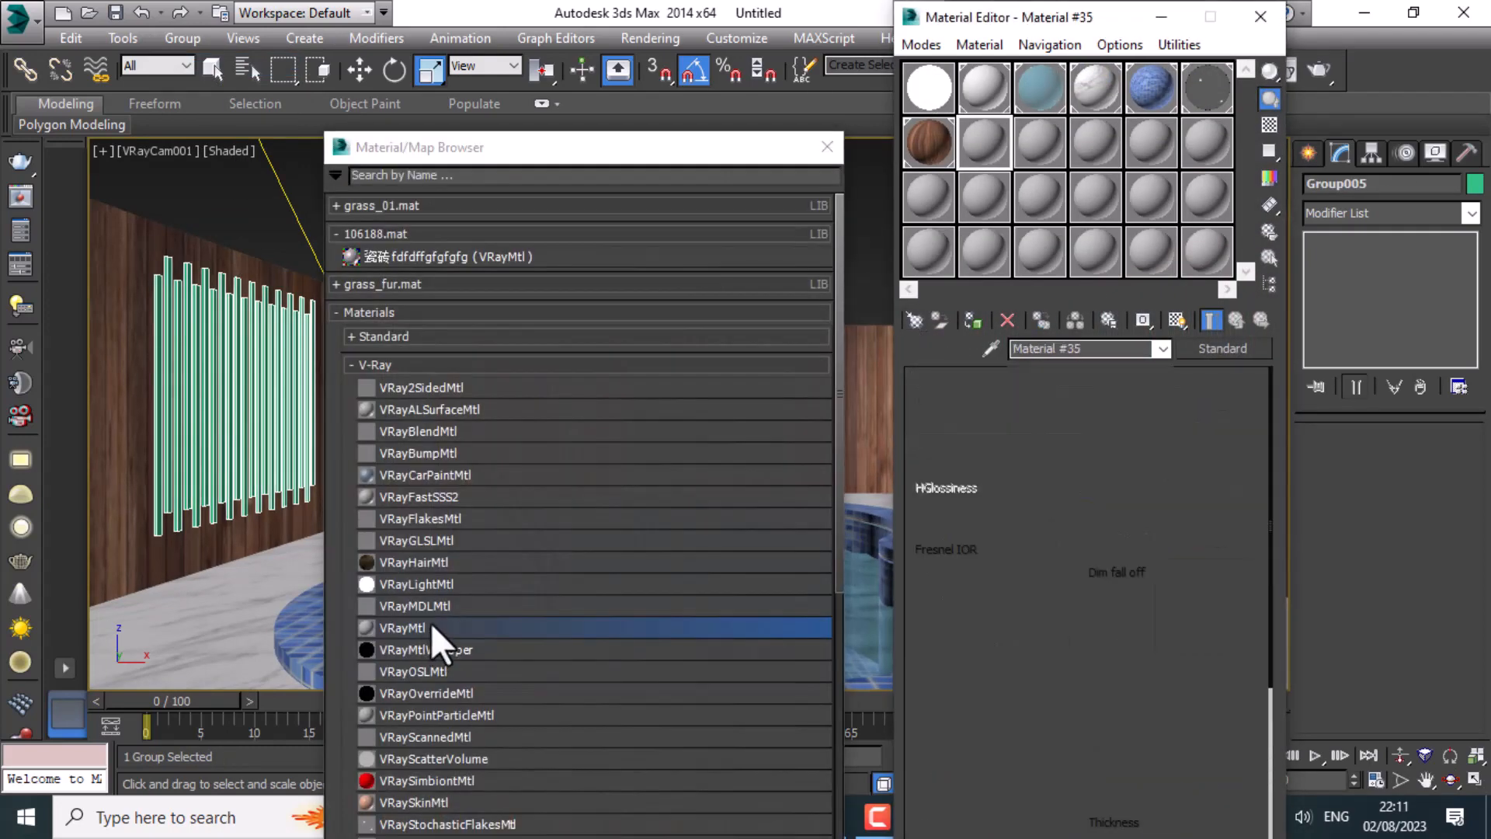
pyautogui.click(827, 147)
# Set the eighth material's diffuse color to white, assign it to the slat group, and close the Material Editor
pyautogui.click(1033, 403)
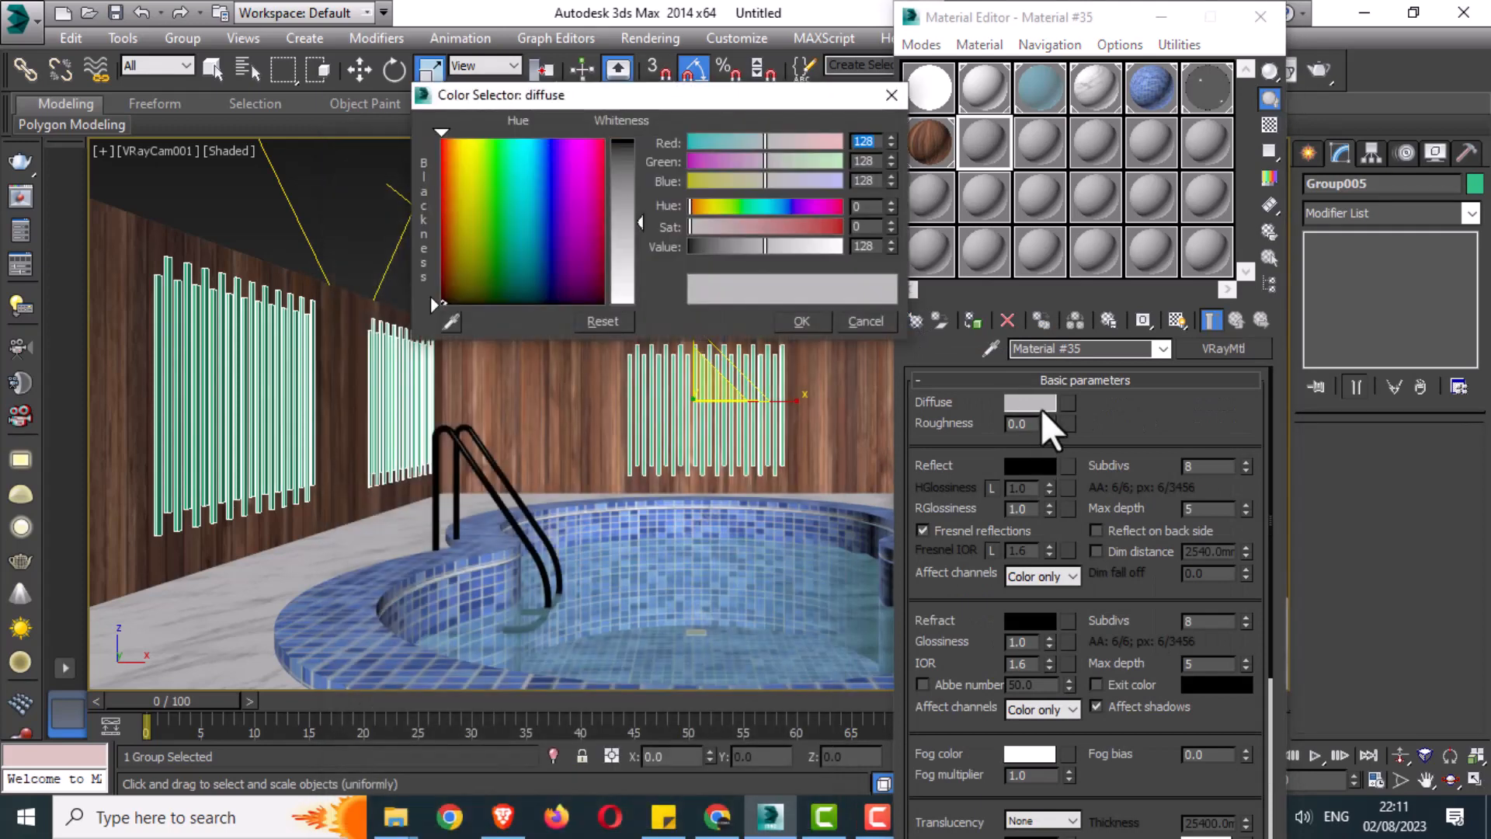
pyautogui.moveTo(650, 219); pyautogui.dragTo(641, 141)
pyautogui.click(802, 321)
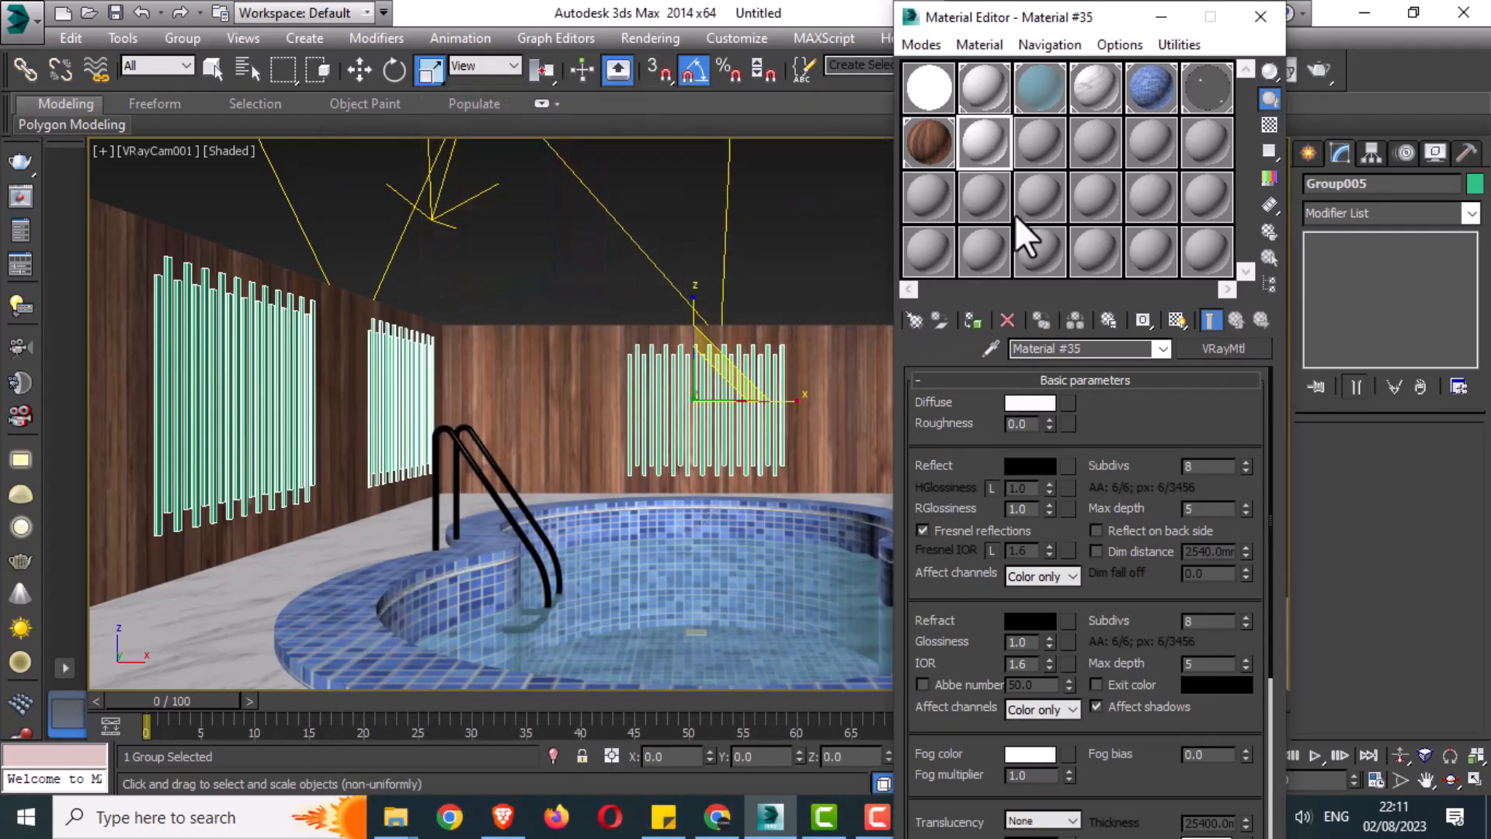
pyautogui.click(974, 321)
pyautogui.click(777, 241)
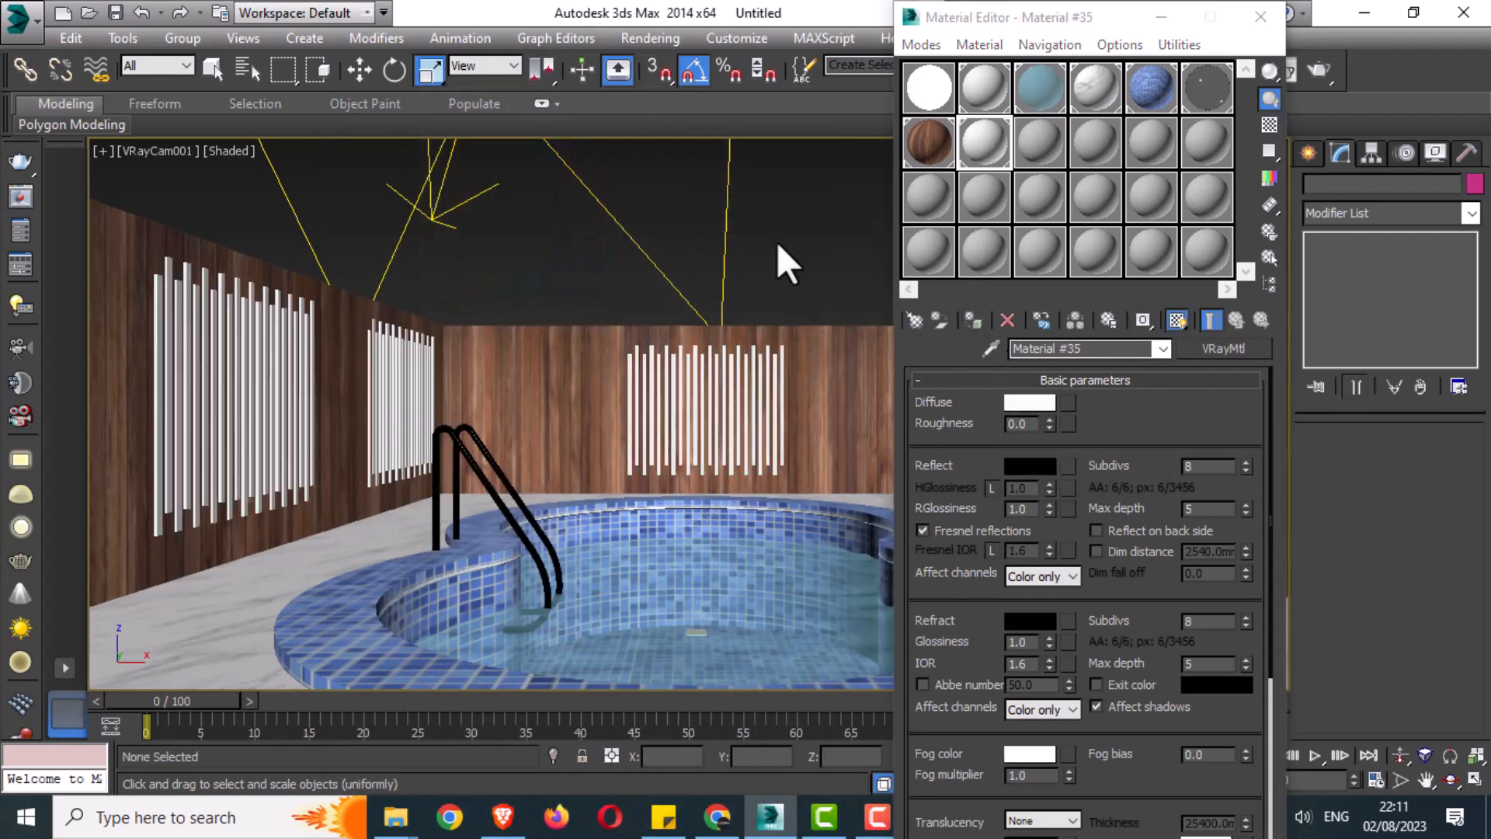
pyautogui.click(1260, 17)
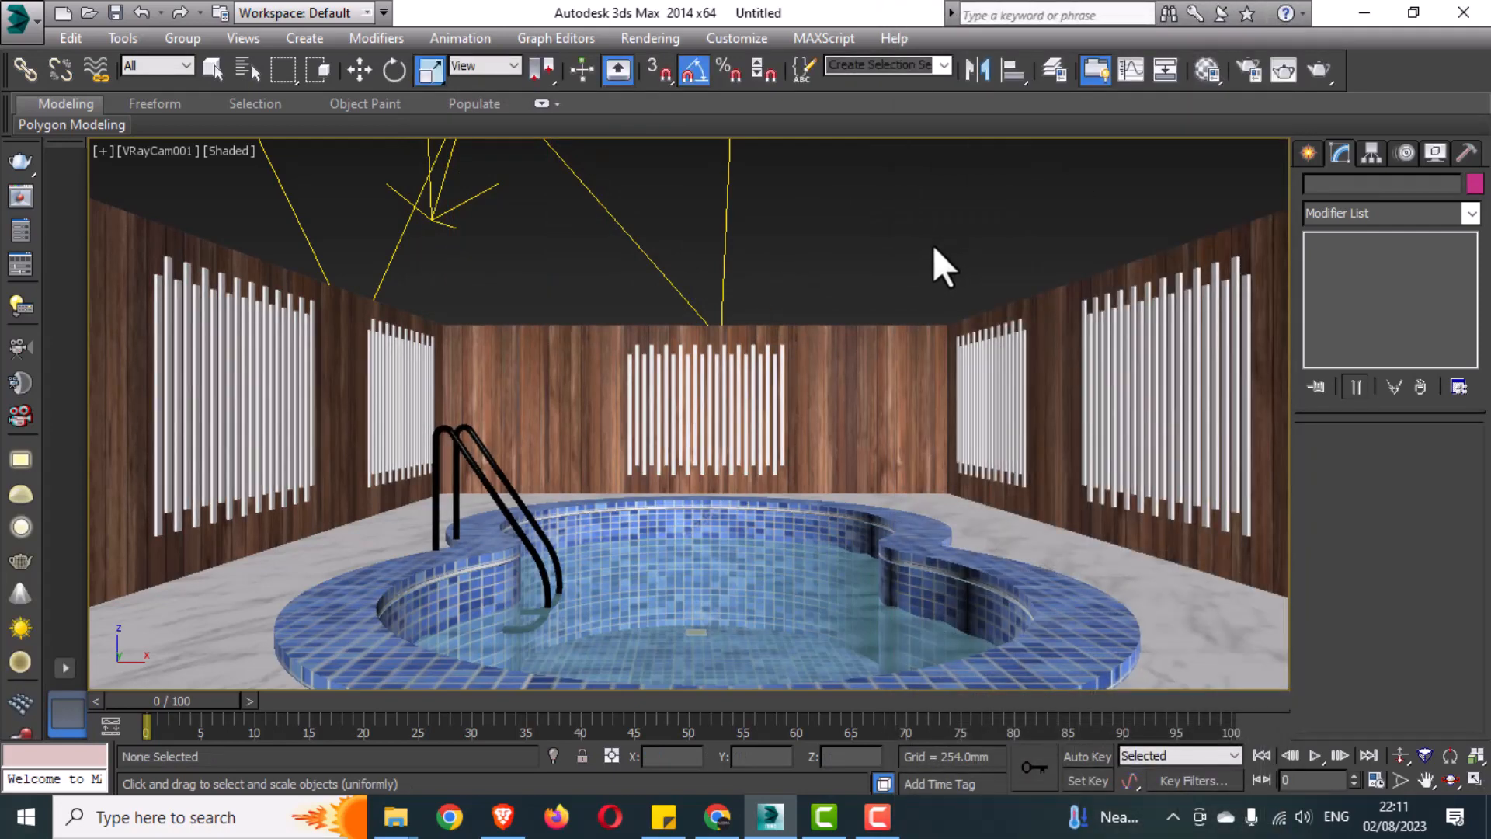
# Check the rendering environment settings from the VRayCam001 view and close them
pyautogui.hotkey('alt', 'w')
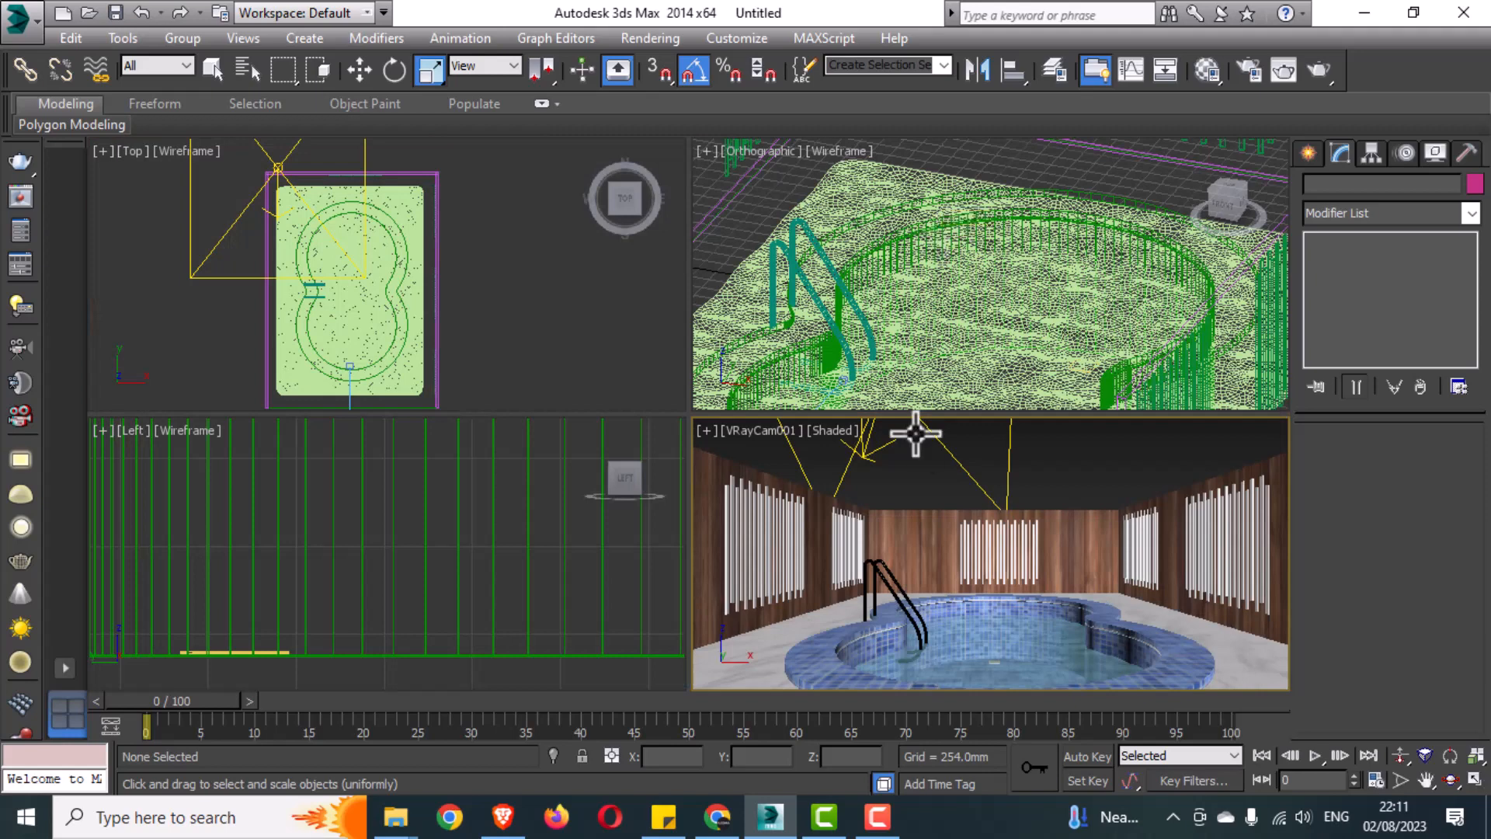
pyautogui.hotkey('alt', 'w')
pyautogui.click(673, 38)
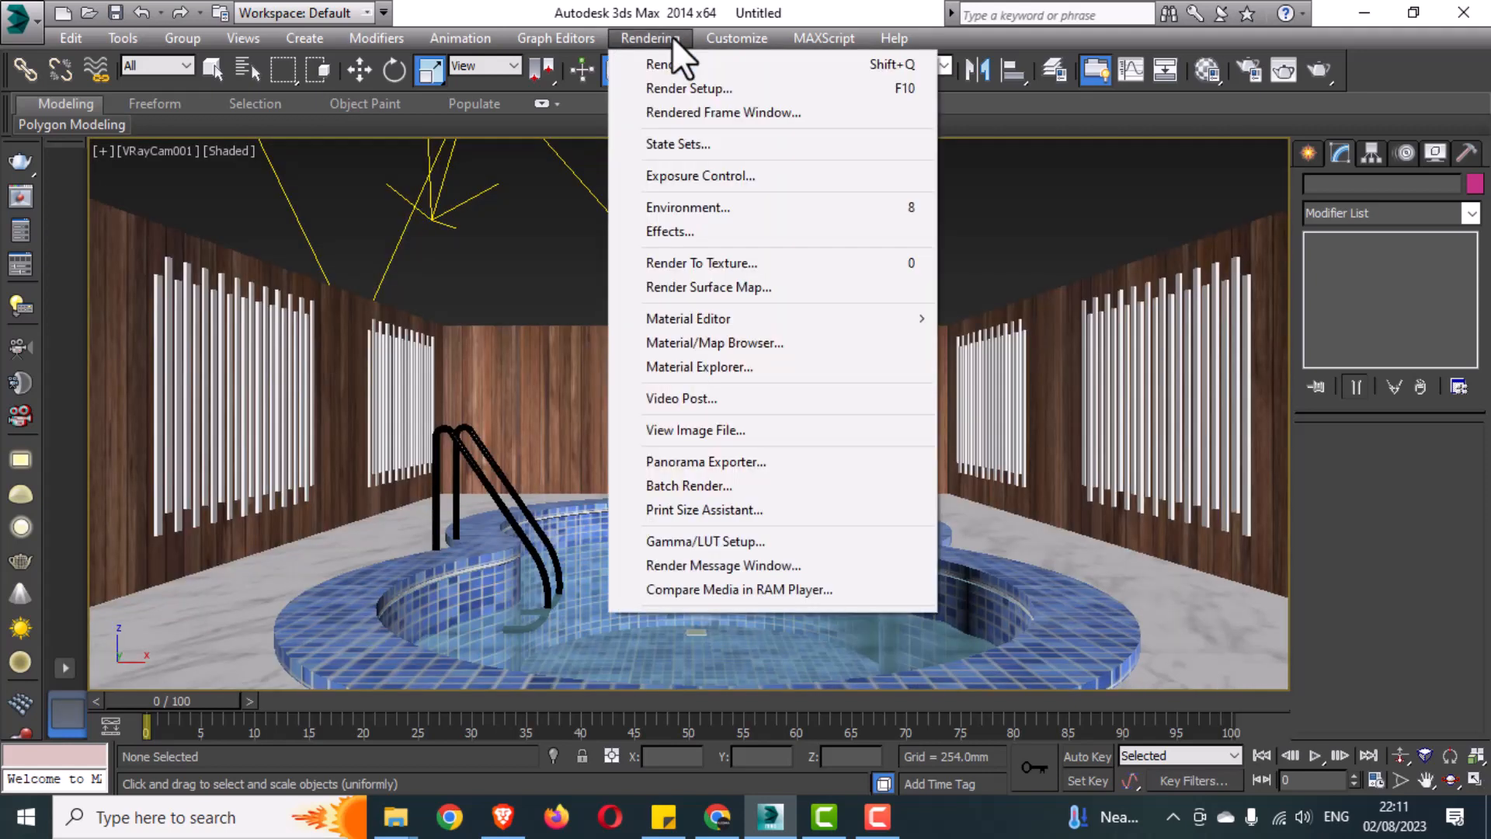
pyautogui.click(696, 210)
pyautogui.click(994, 76)
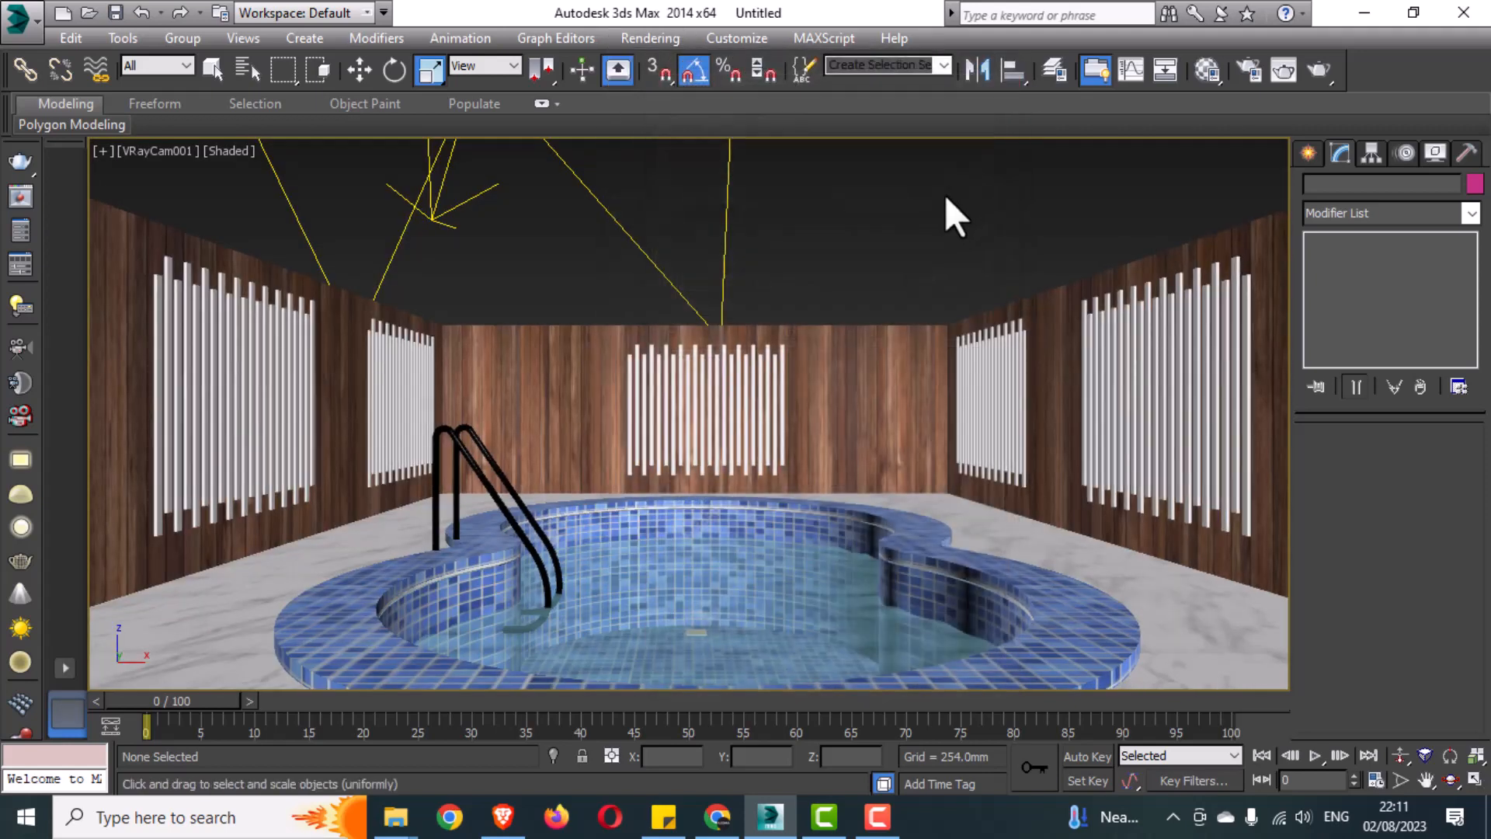
# Start a test render of the VRayCam001 view, cancel it partway, and close the frame buffer
pyautogui.hotkey('shift', 'q')
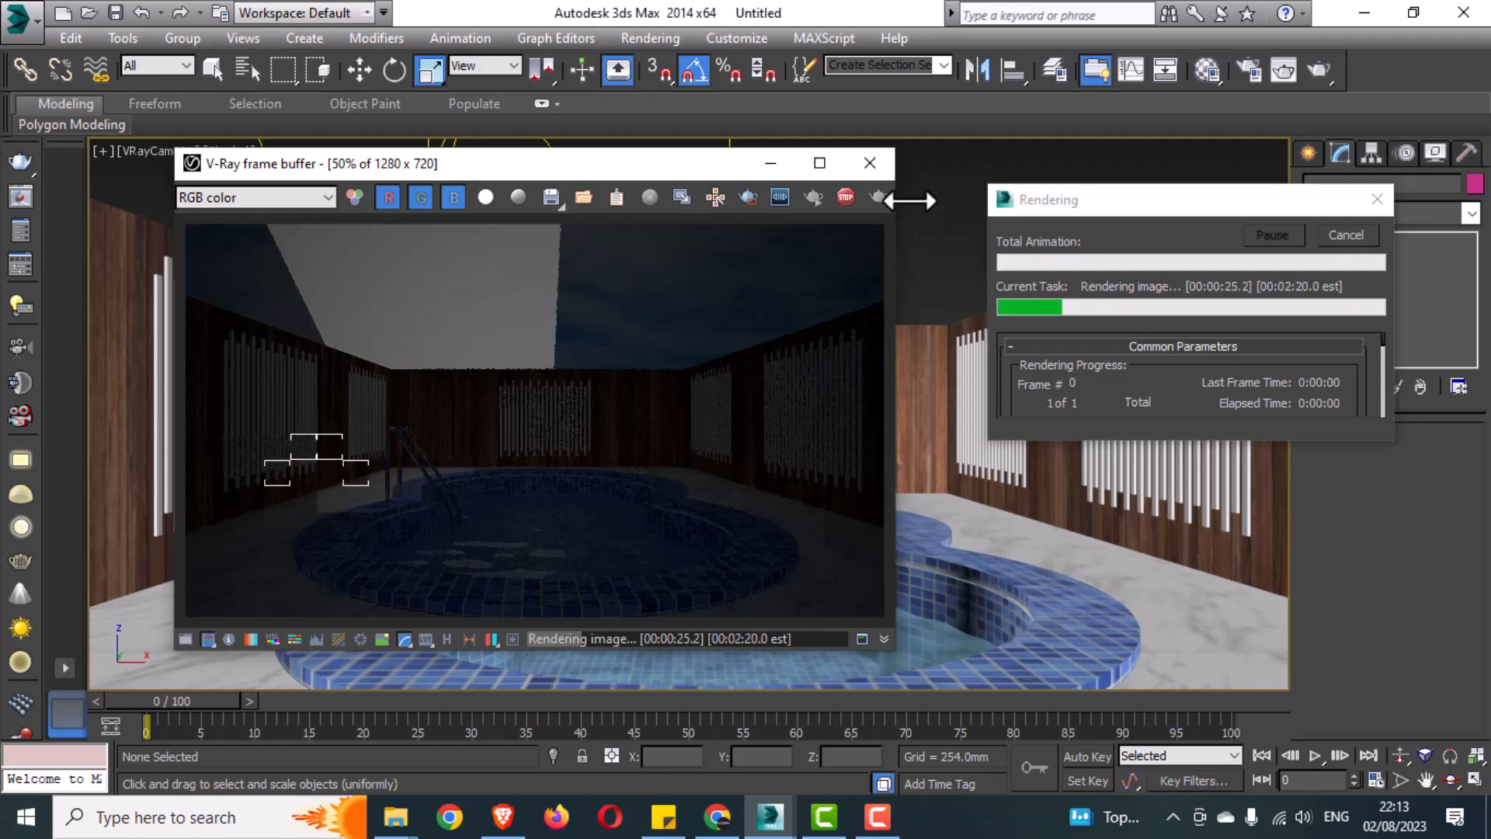
pyautogui.click(1347, 236)
pyautogui.click(871, 163)
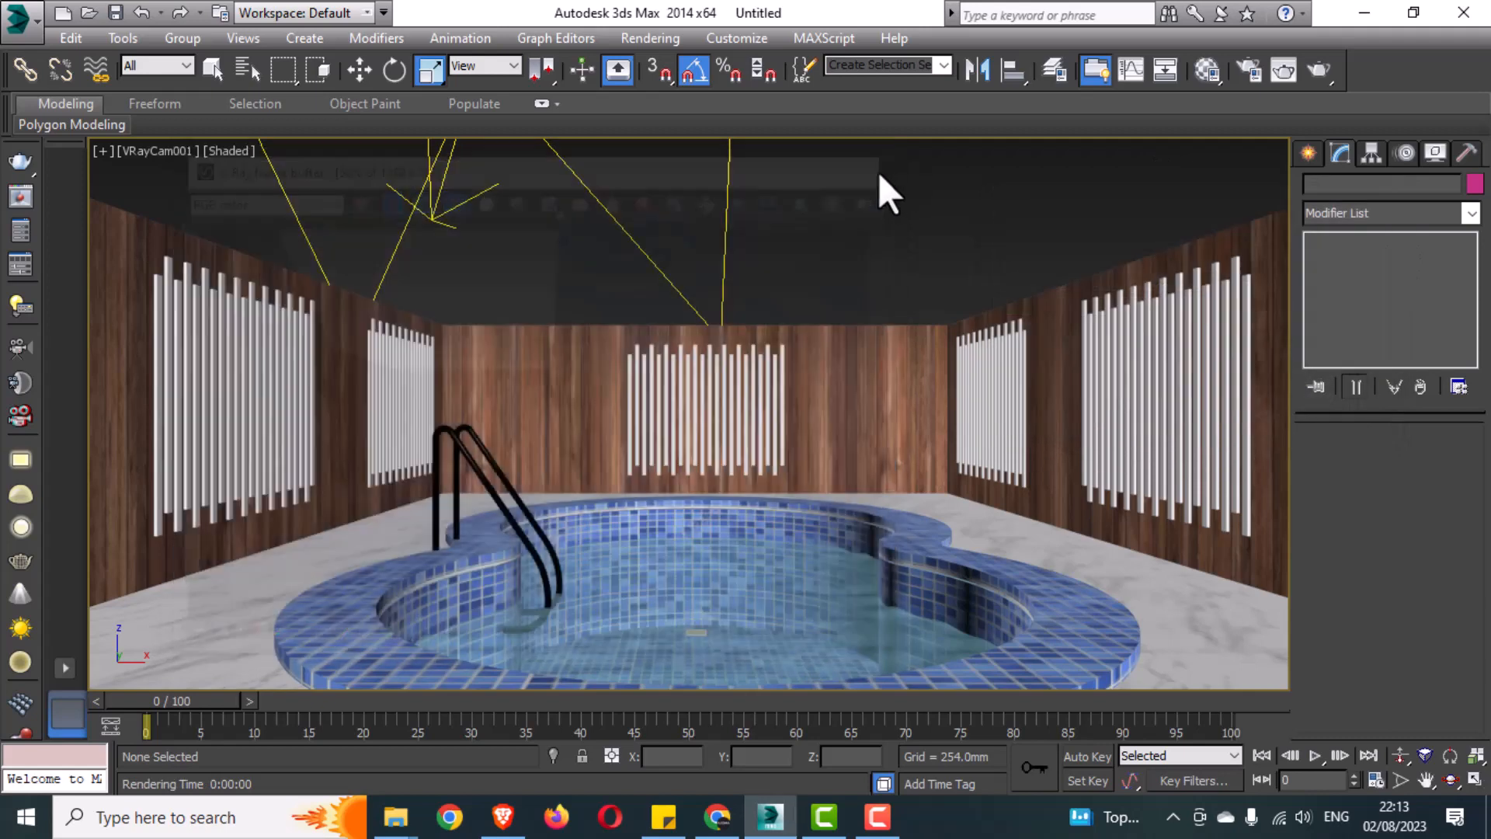
# Review the overhead plane light's General and Options settings and set its sampling subdivisions to 16
pyautogui.moveTo(796, 219); pyautogui.dragTo(710, 269)
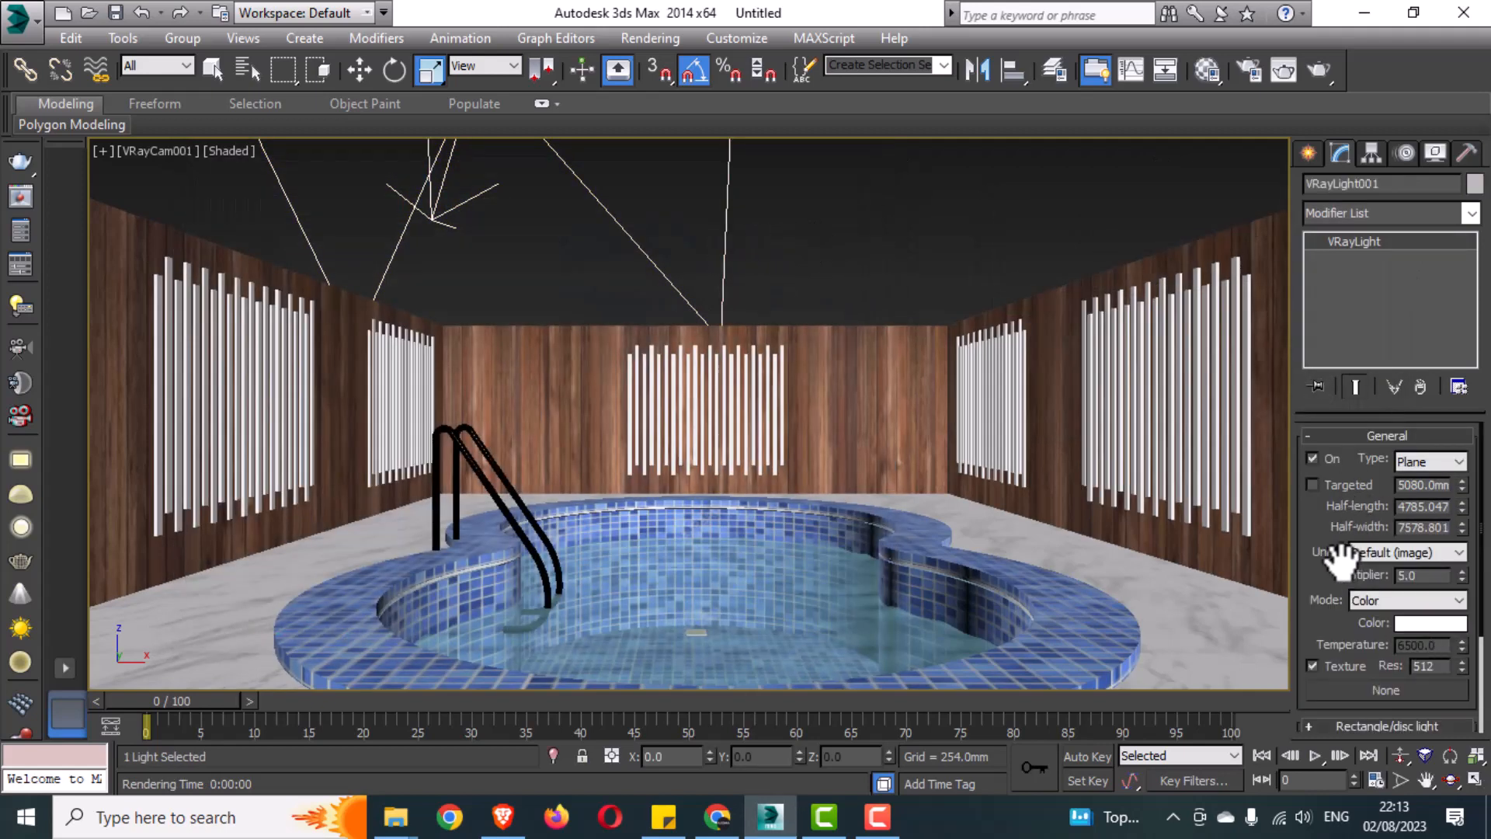
pyautogui.moveTo(1342, 561)
pyautogui.mouseDown()
pyautogui.moveTo(1336, 543)
pyautogui.moveTo(1339, 586)
pyautogui.mouseUp()
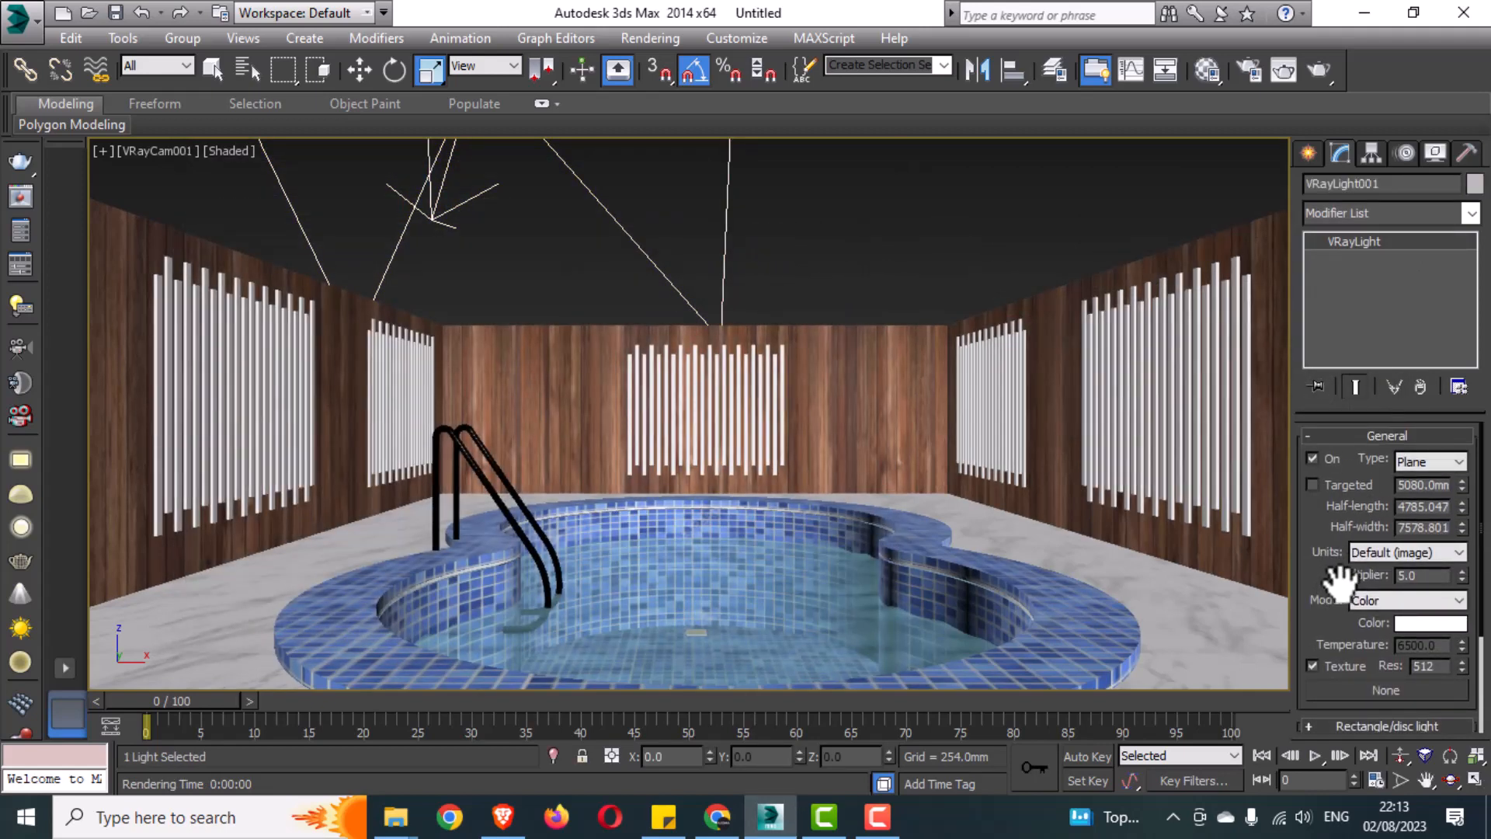
pyautogui.click(1375, 436)
pyautogui.click(1376, 480)
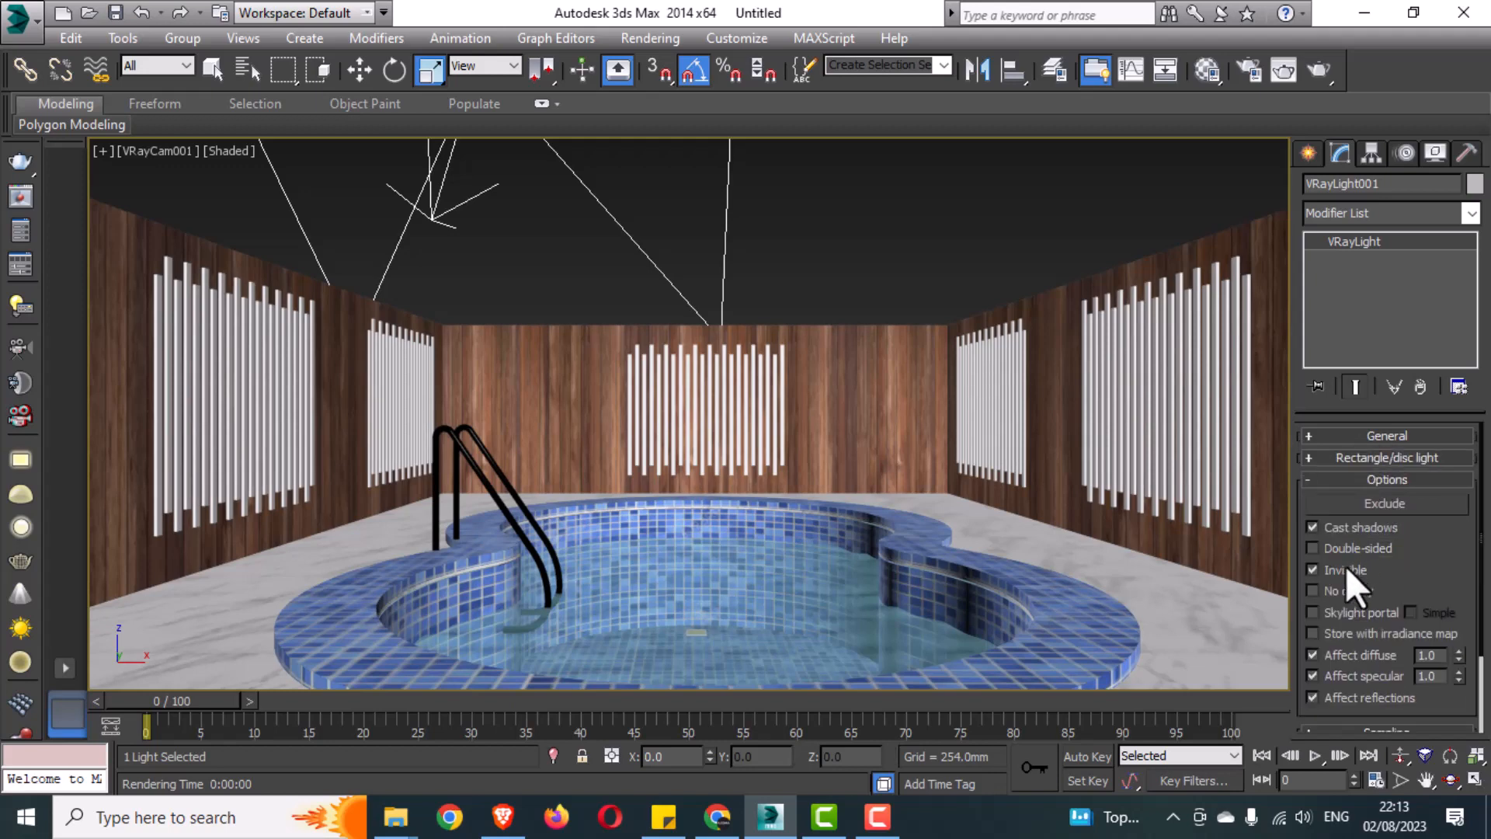
pyautogui.click(1368, 480)
pyautogui.click(1371, 501)
pyautogui.doubleClick(1397, 525)
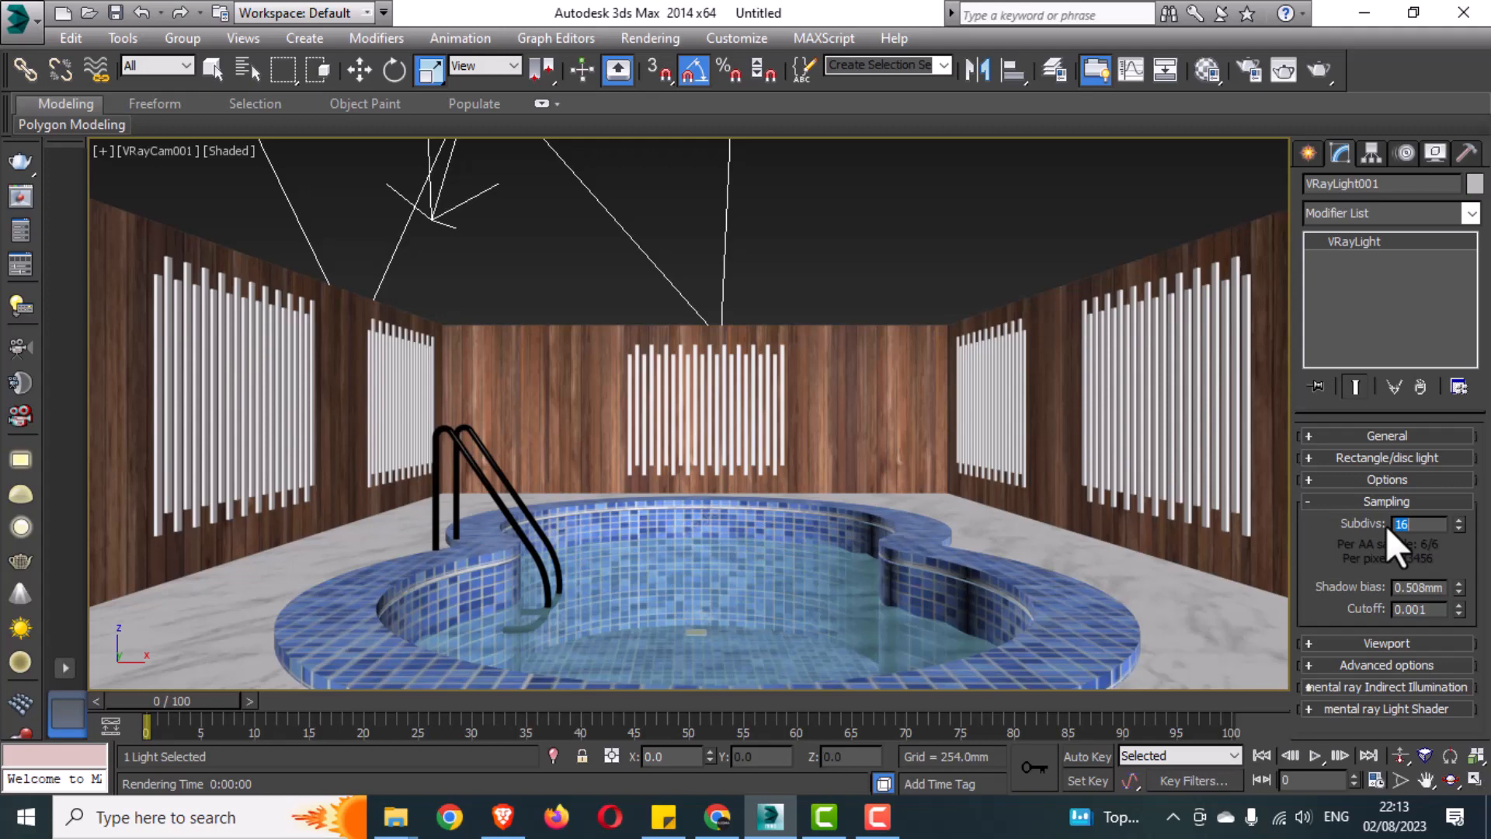
pyautogui.click(783, 251)
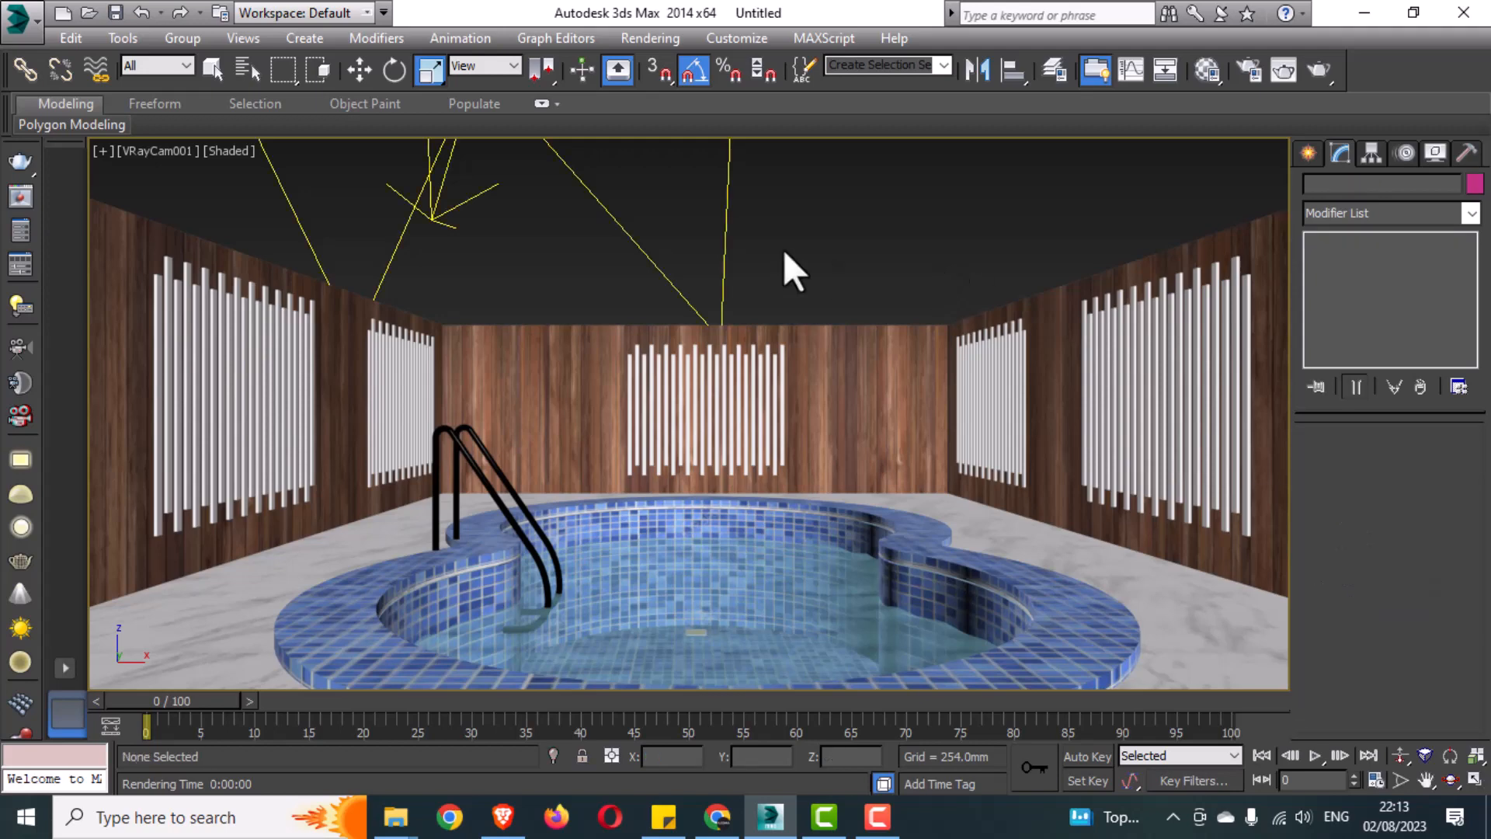
# Reselect the overhead plane light and set its intensity multiplier to 30
pyautogui.moveTo(795, 219); pyautogui.dragTo(683, 248)
pyautogui.click(1320, 155)
pyautogui.click(1336, 155)
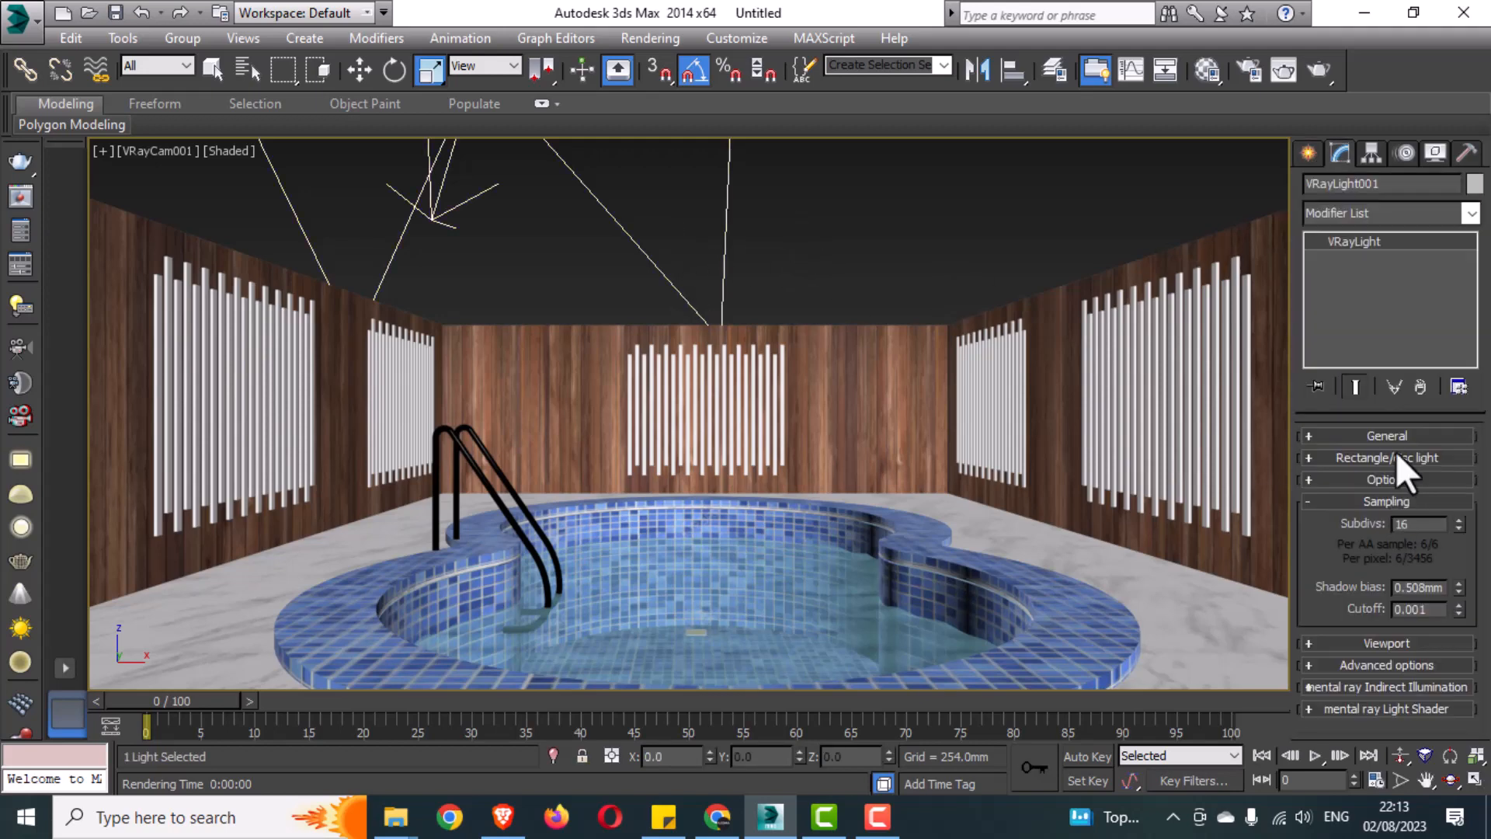
pyautogui.click(1387, 436)
pyautogui.doubleClick(1408, 576)
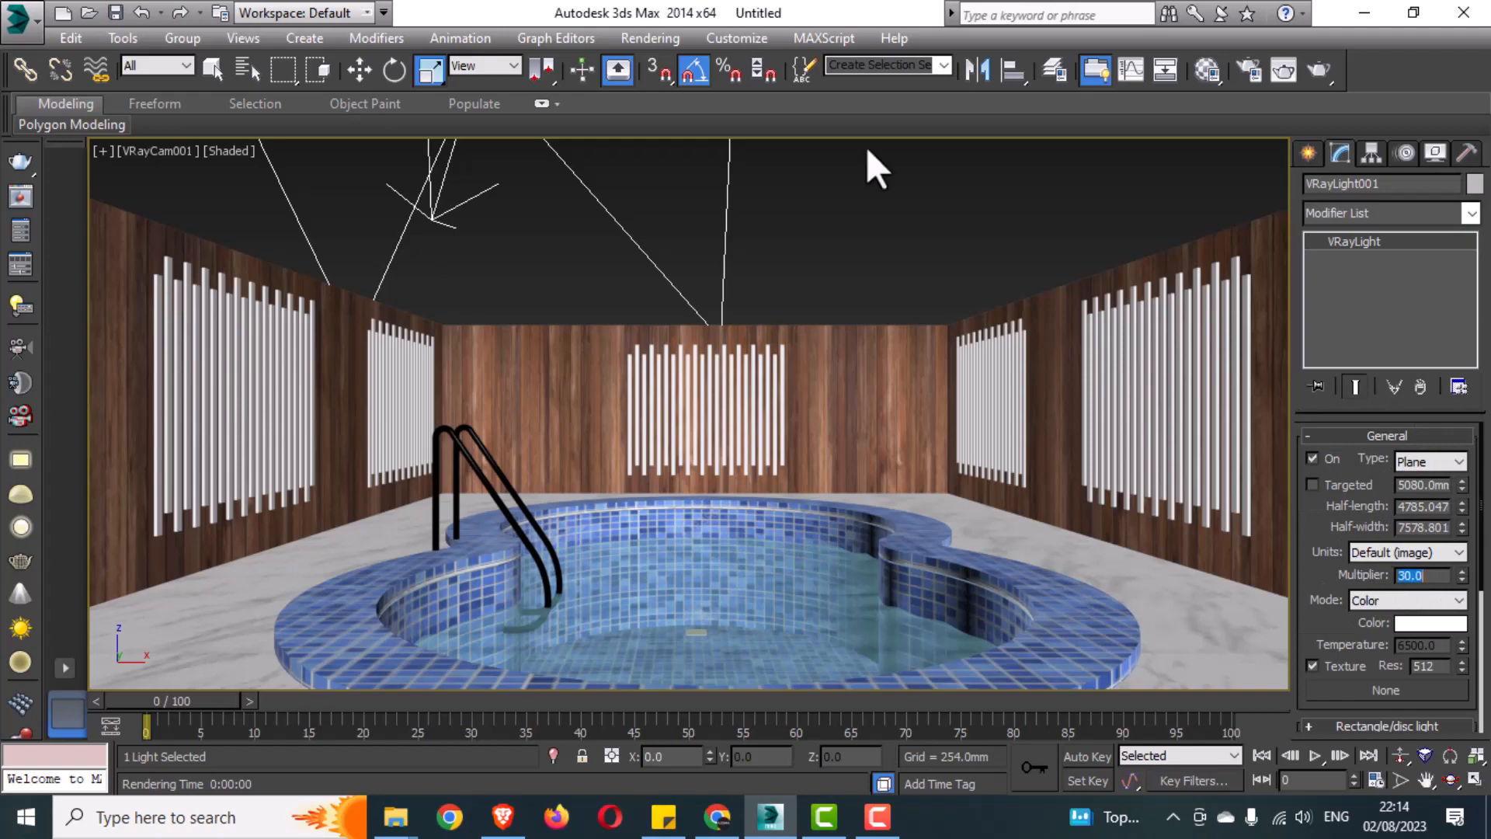
# Test render the VRayCam001 view with the brighter light, cancel during the light cache pass, and close the frame buffer
pyautogui.click(873, 203)
pyautogui.hotkey('shift', 'q')
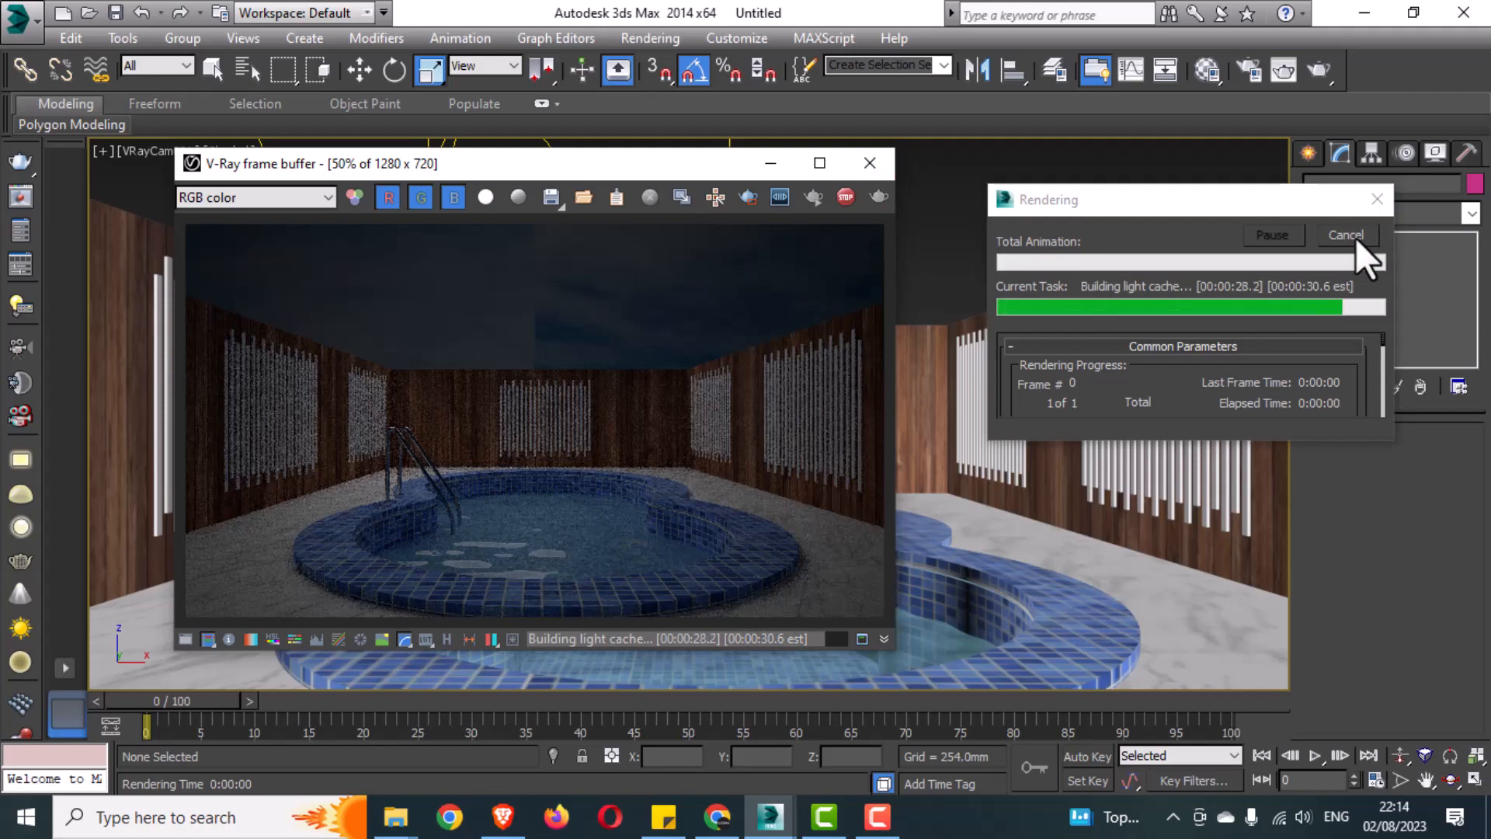
pyautogui.click(1346, 234)
pyautogui.click(870, 163)
# In the Left view, move the overhead plane light higher and closer to the middle of the pool room
pyautogui.hotkey('alt', 'w')
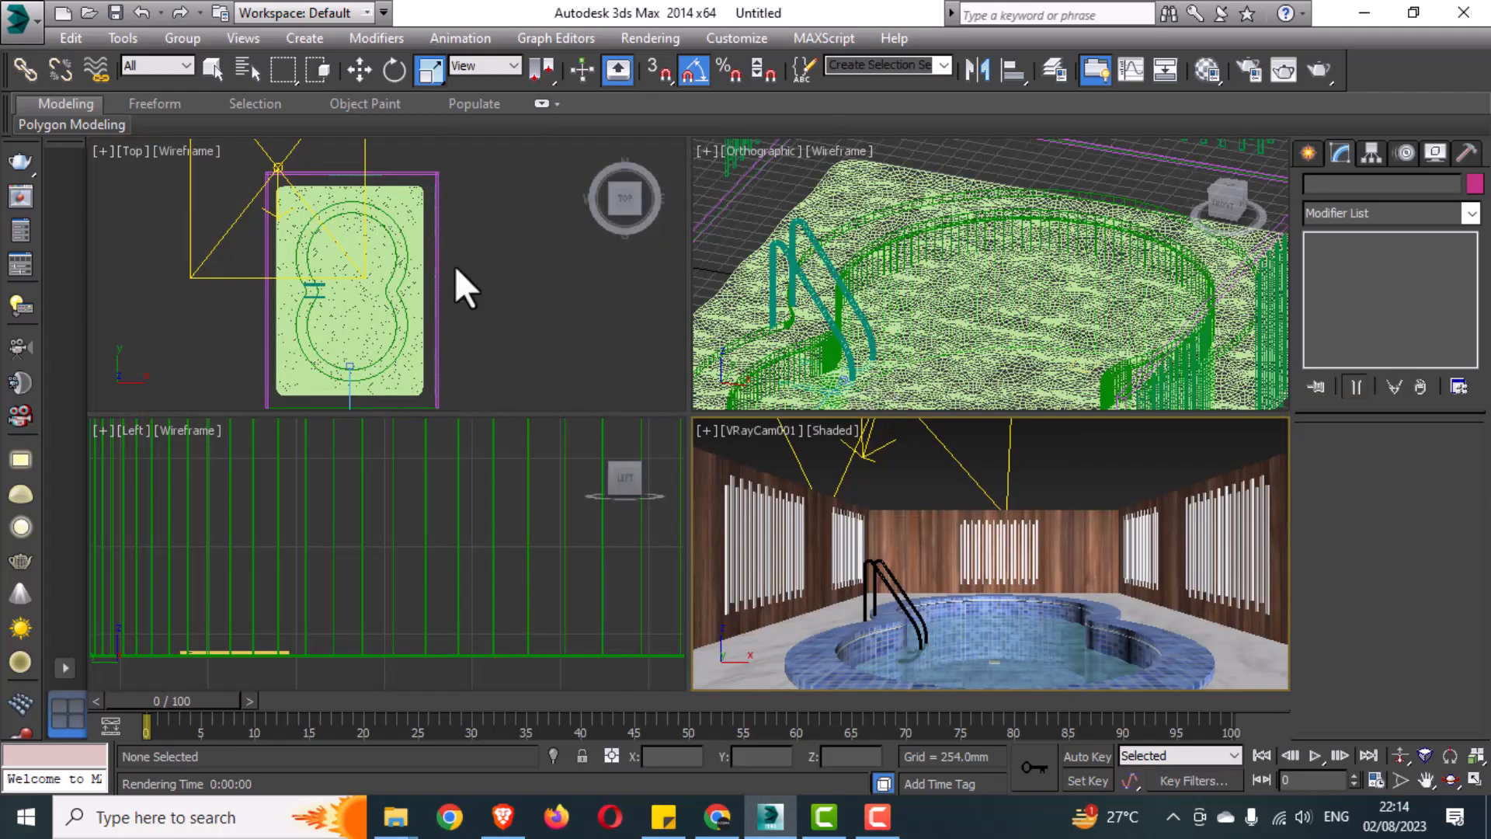
pyautogui.click(440, 594)
pyautogui.hotkey('alt', 'w')
pyautogui.scroll(-6, 441, 594)
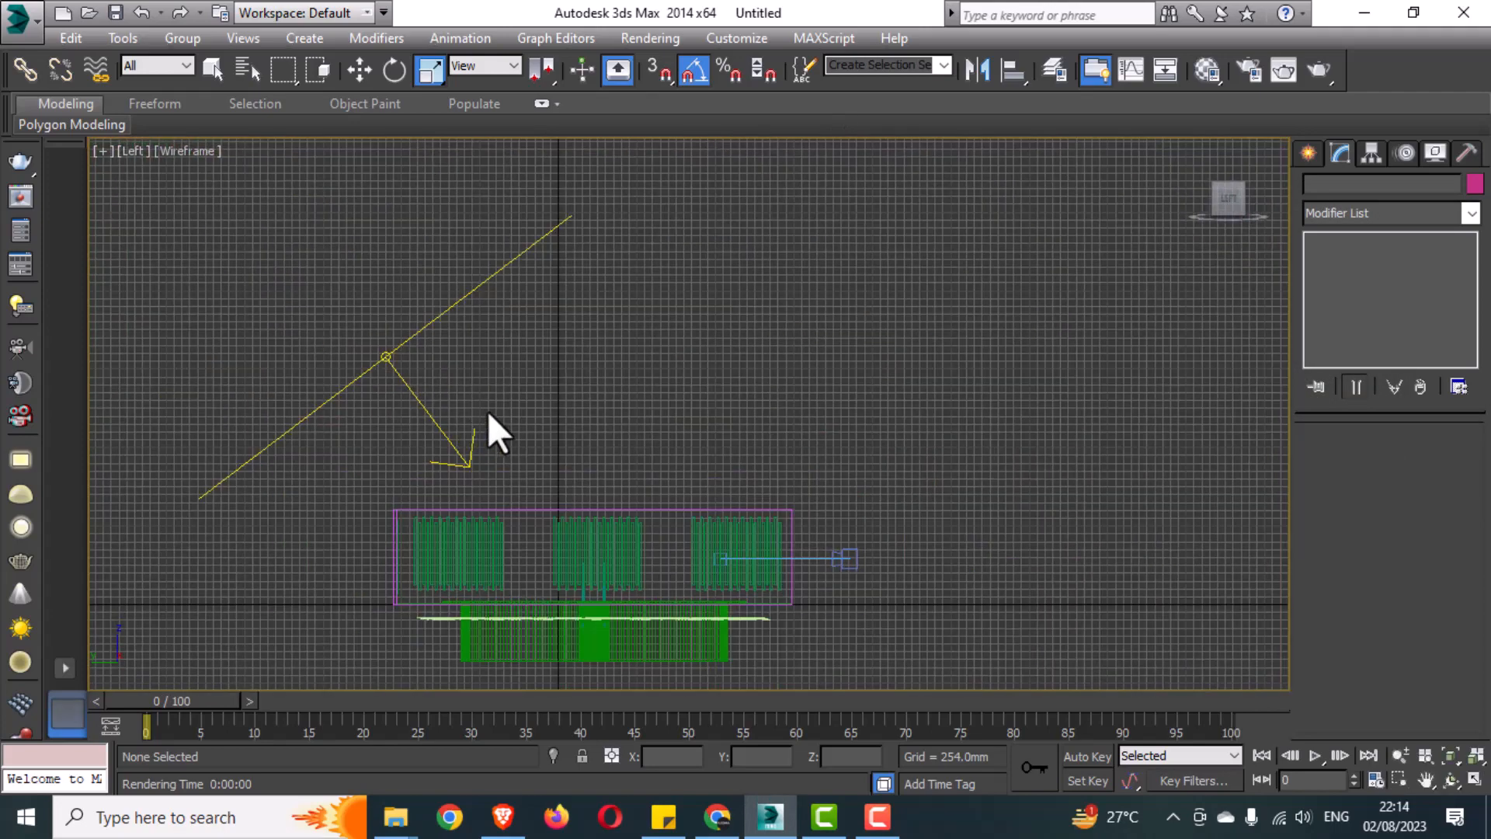
pyautogui.click(433, 461)
pyautogui.press('w')
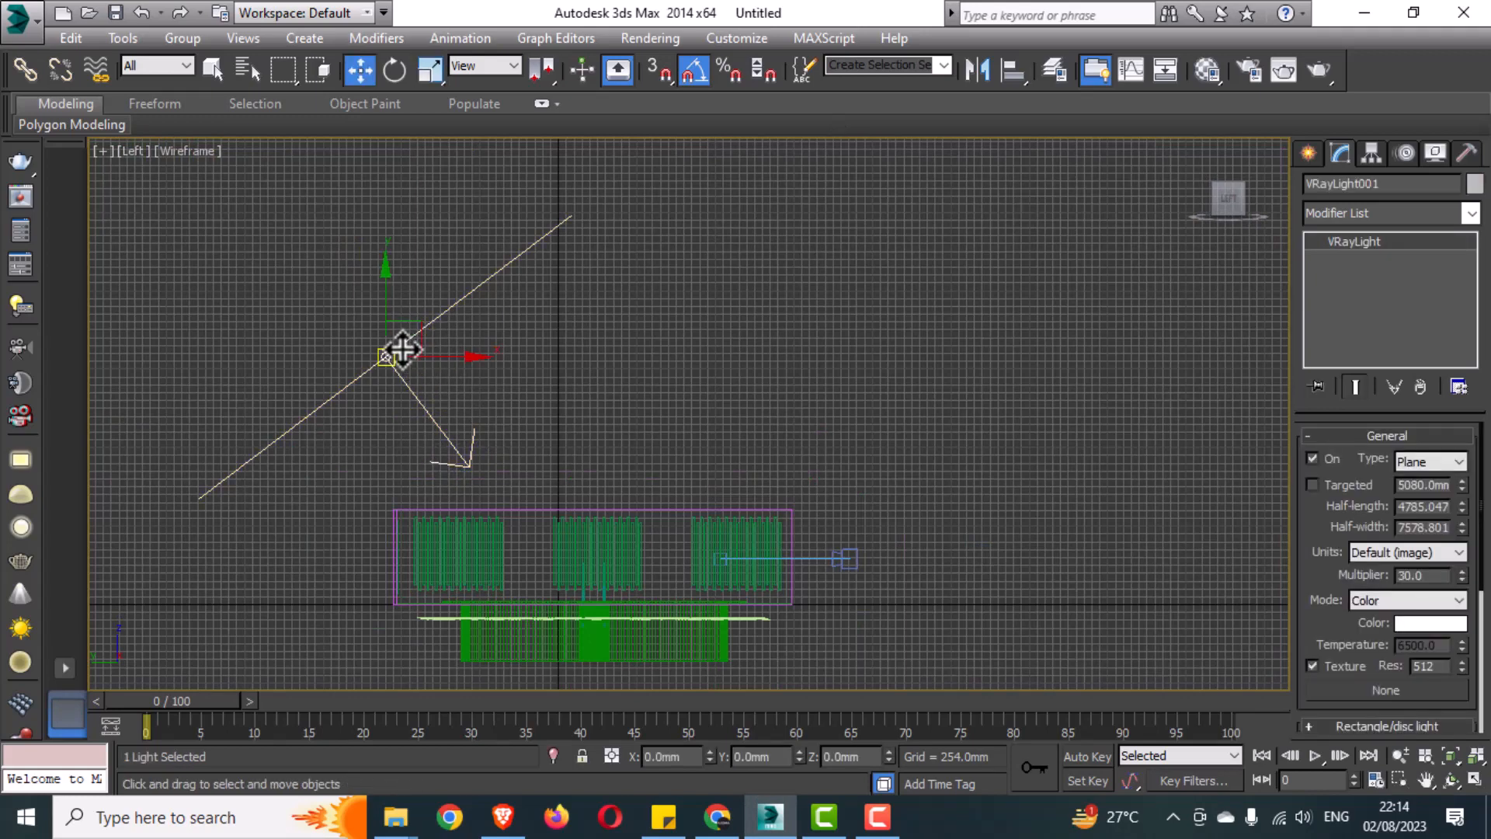
pyautogui.moveTo(387, 359); pyautogui.dragTo(499, 223)
# Return to the VRayCam001 view and render it with the plane light in its raised position
pyautogui.hotkey('alt', 'w')
pyautogui.middleClick(1055, 509)
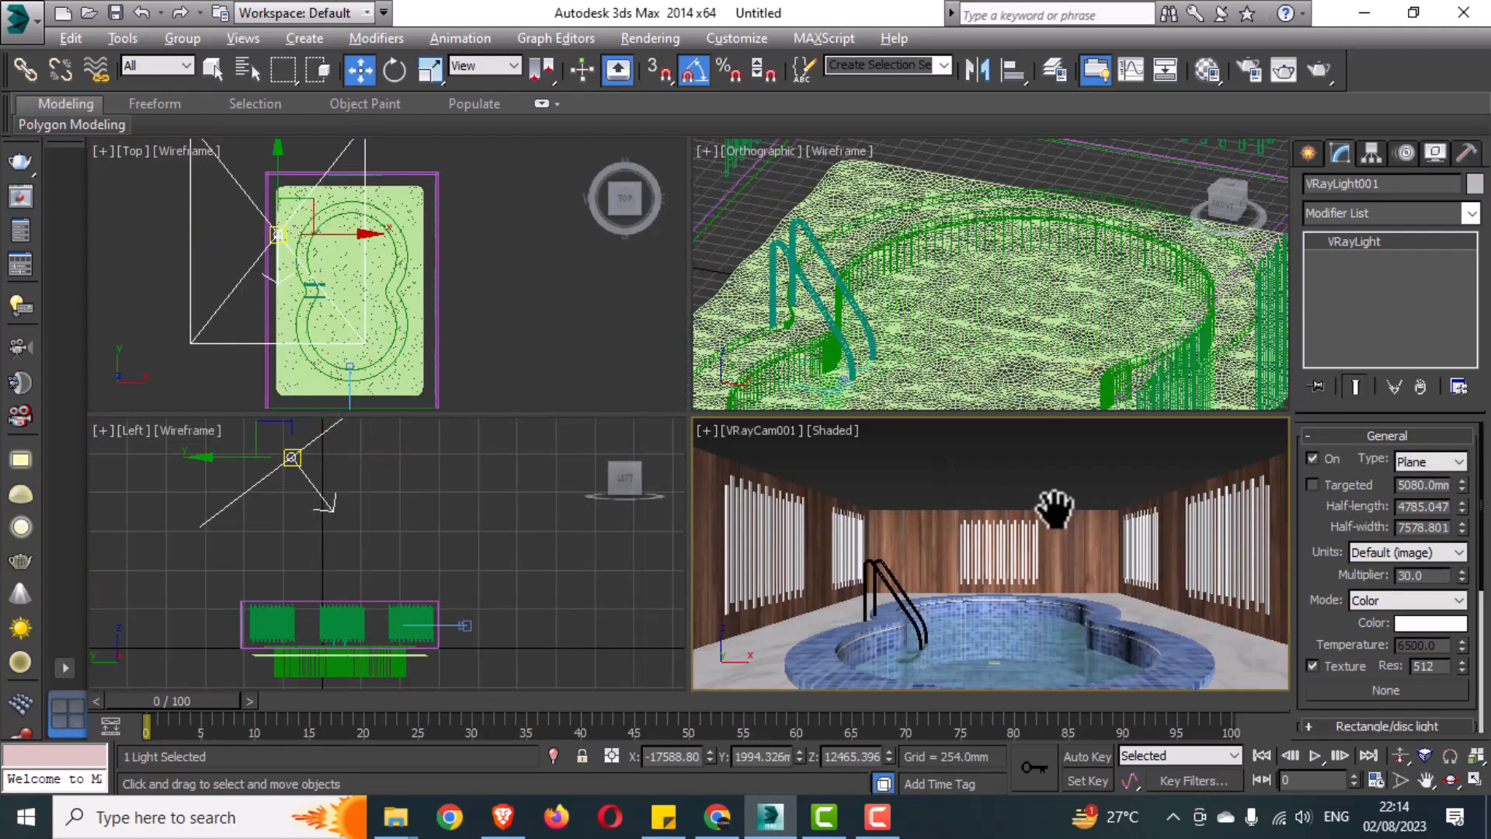
pyautogui.hotkey('alt', 'w')
pyautogui.hotkey('shift', 'q')
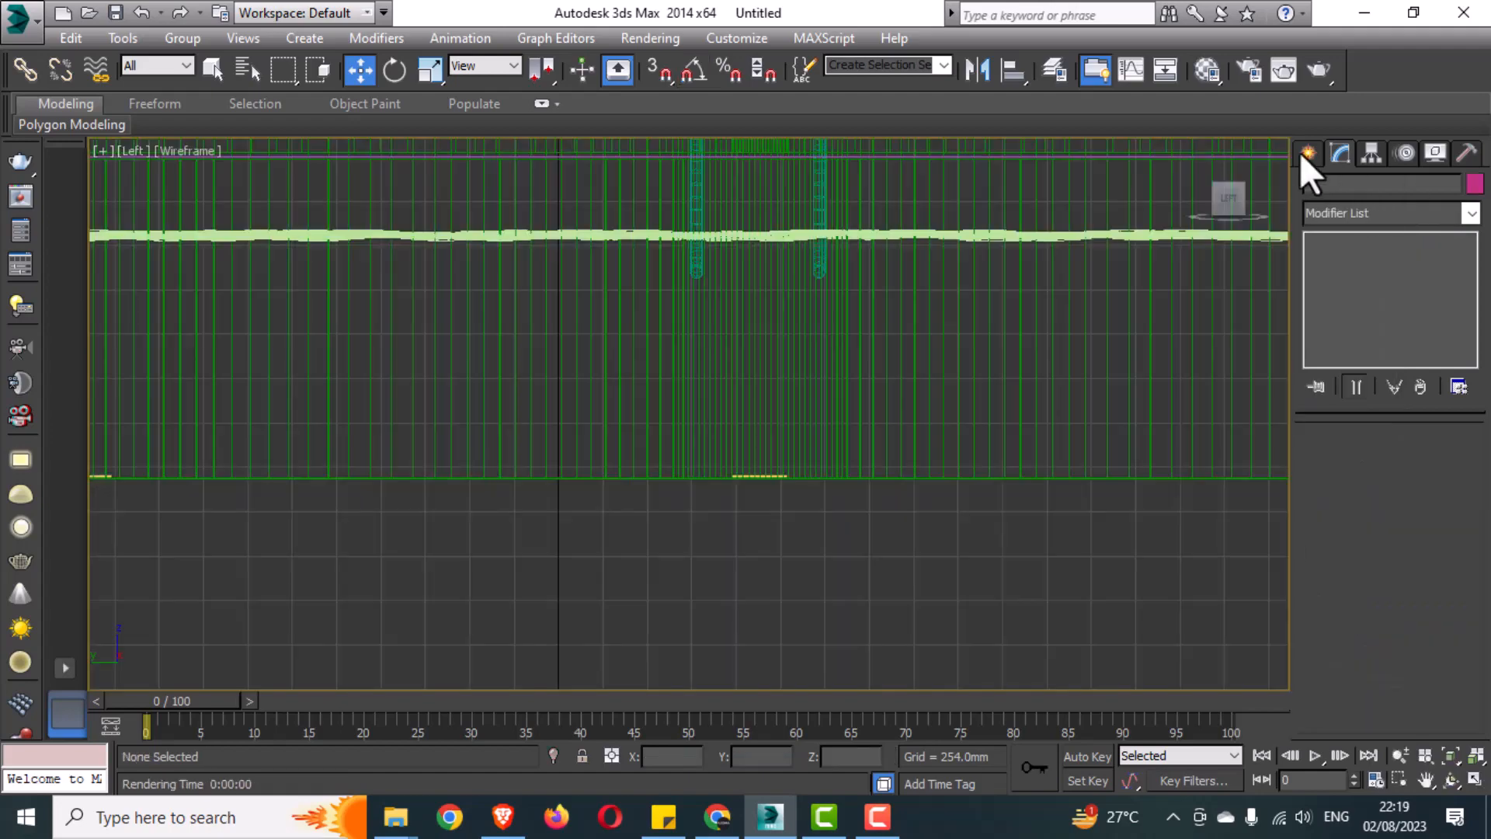
# Create a targeted VRayIES light in the Left view, starting at the middle pool-floor fixture and aiming straight up
pyautogui.click(1308, 153)
pyautogui.click(1368, 187)
pyautogui.click(1390, 218)
pyautogui.click(1358, 269)
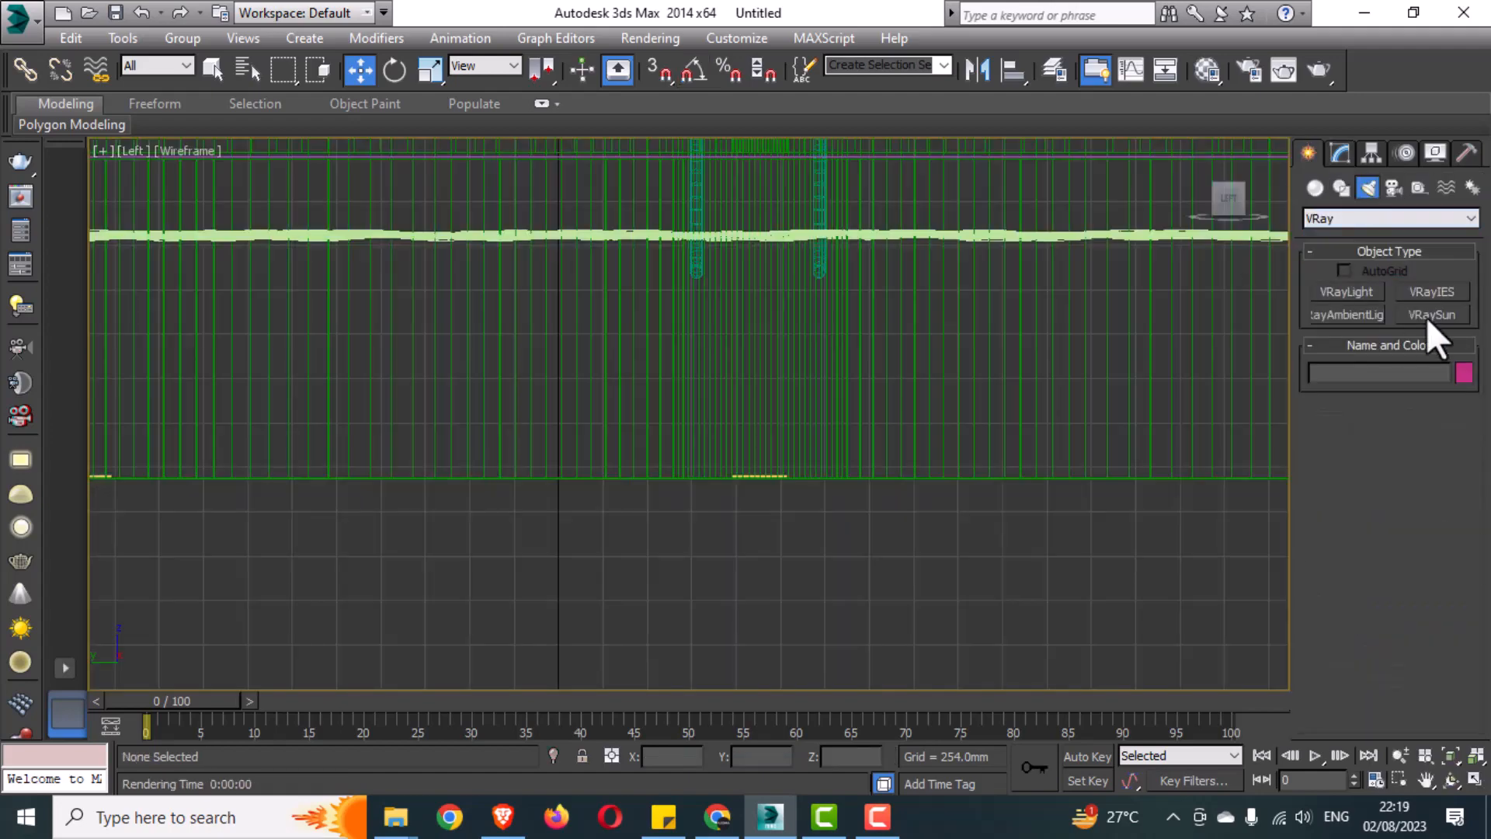
pyautogui.click(1433, 292)
pyautogui.moveTo(765, 479); pyautogui.dragTo(759, 368)
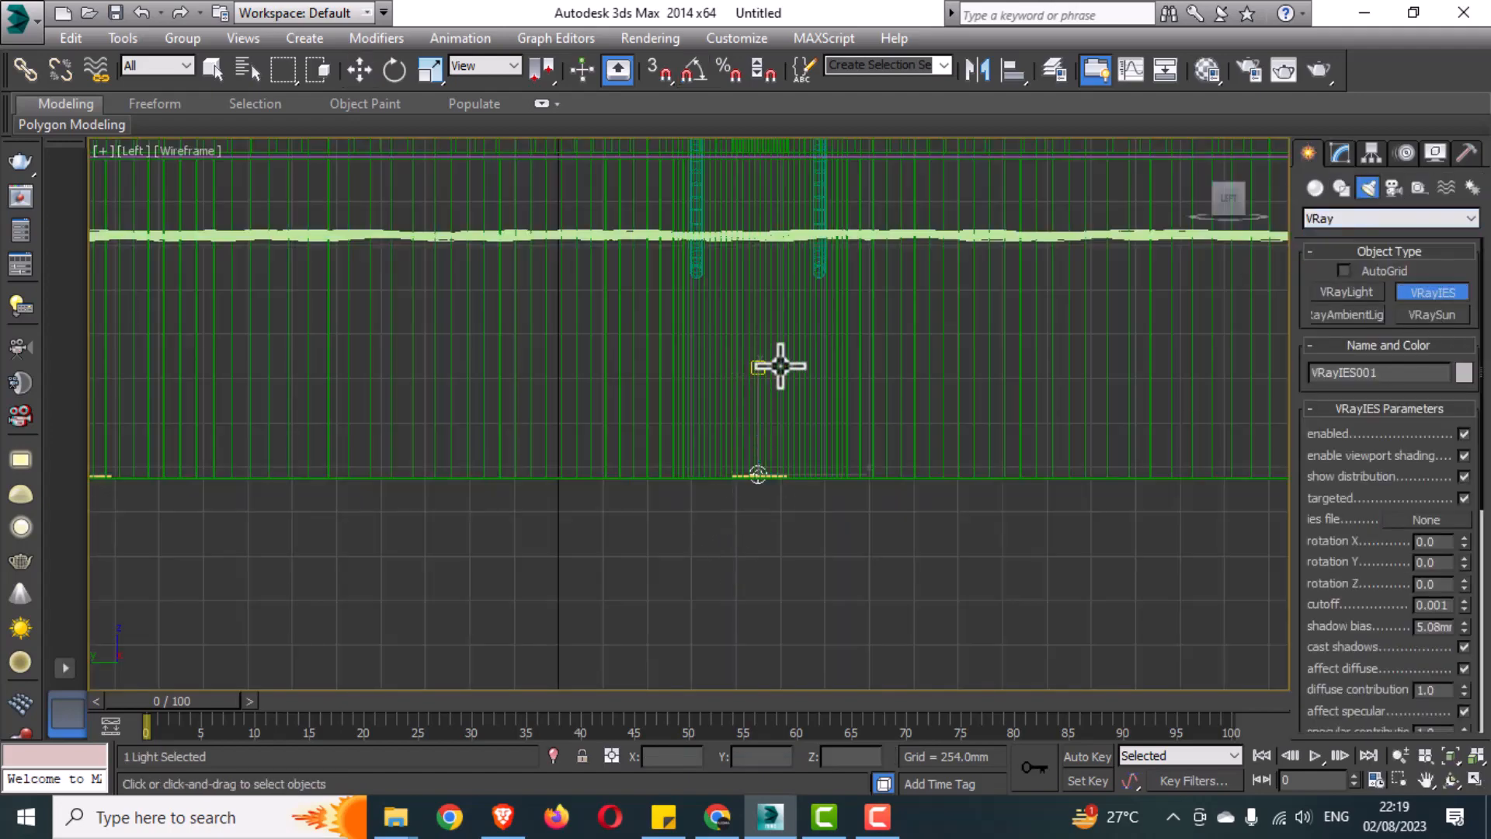
# In the Top view, move the IES light together with its target onto the floor fixture at the pool's far end
pyautogui.press('w')
pyautogui.hotkey('alt', 'w')
pyautogui.rightClick(614, 304)
pyautogui.moveTo(629, 268); pyautogui.dragTo(577, 328)
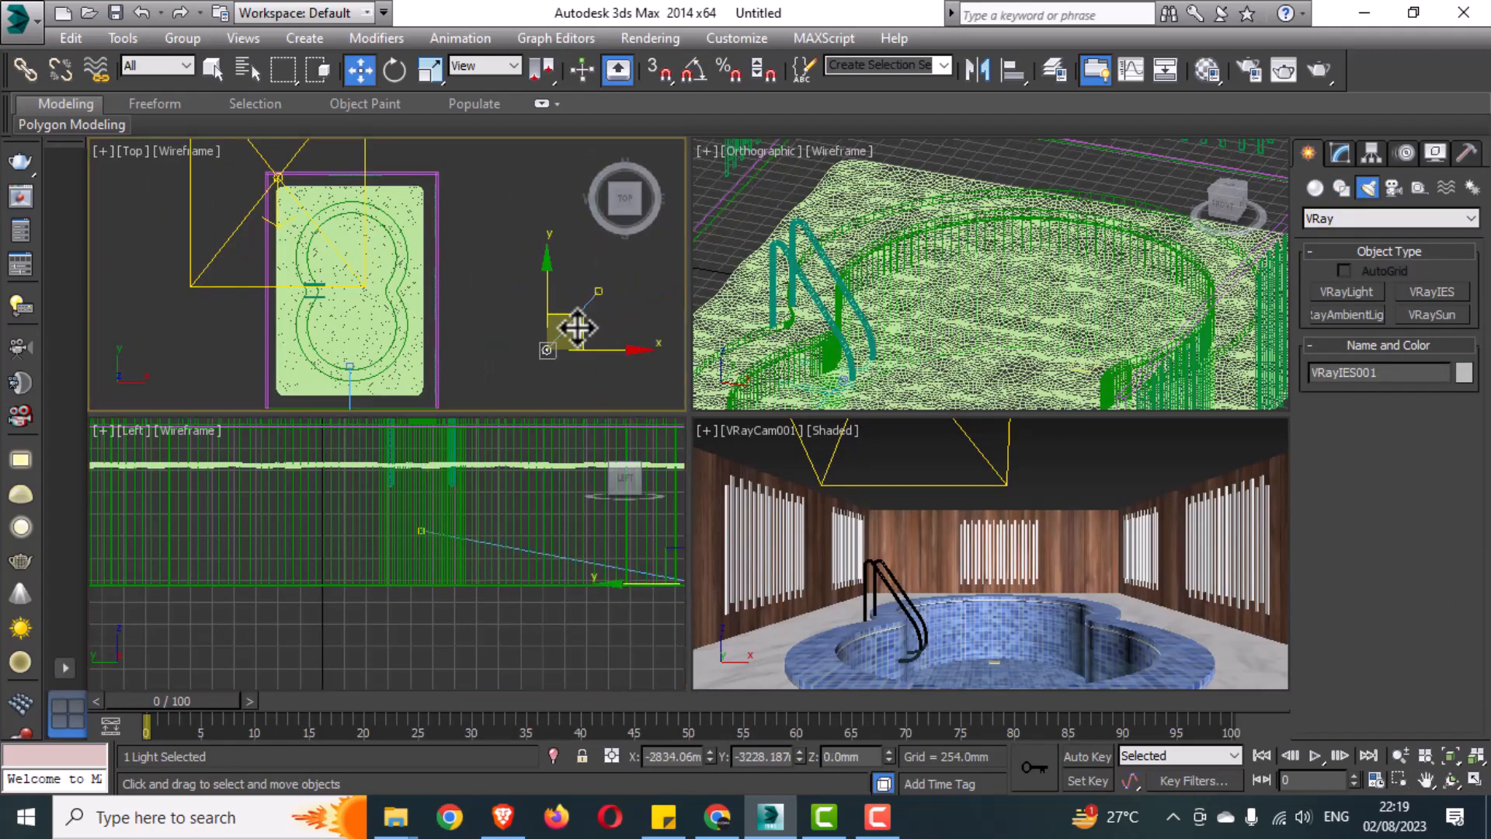
pyautogui.hotkey('ctrl', 'z')
pyautogui.moveTo(566, 270); pyautogui.dragTo(614, 310)
pyautogui.moveTo(586, 308); pyautogui.dragTo(641, 399, button='middle')
pyautogui.moveTo(652, 384); pyautogui.dragTo(368, 400)
pyautogui.scroll(5, 370, 287)
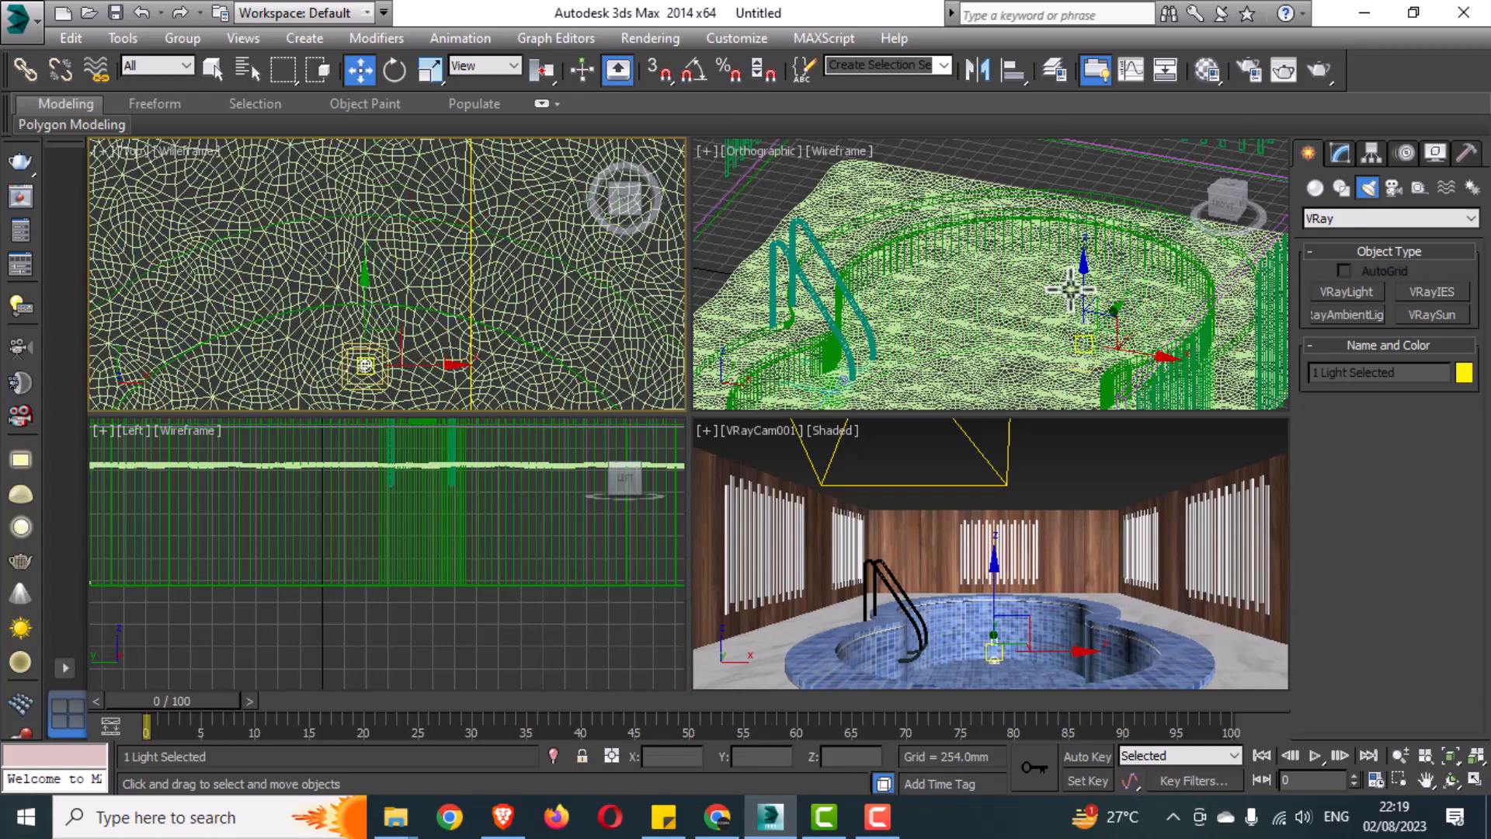
# In the Front view, select only the IES light's target and lower it slightly toward the pool floor
pyautogui.click(1070, 289)
pyautogui.hotkey('alt', 'w')
pyautogui.press('f')
pyautogui.scroll(-2, 852, 463)
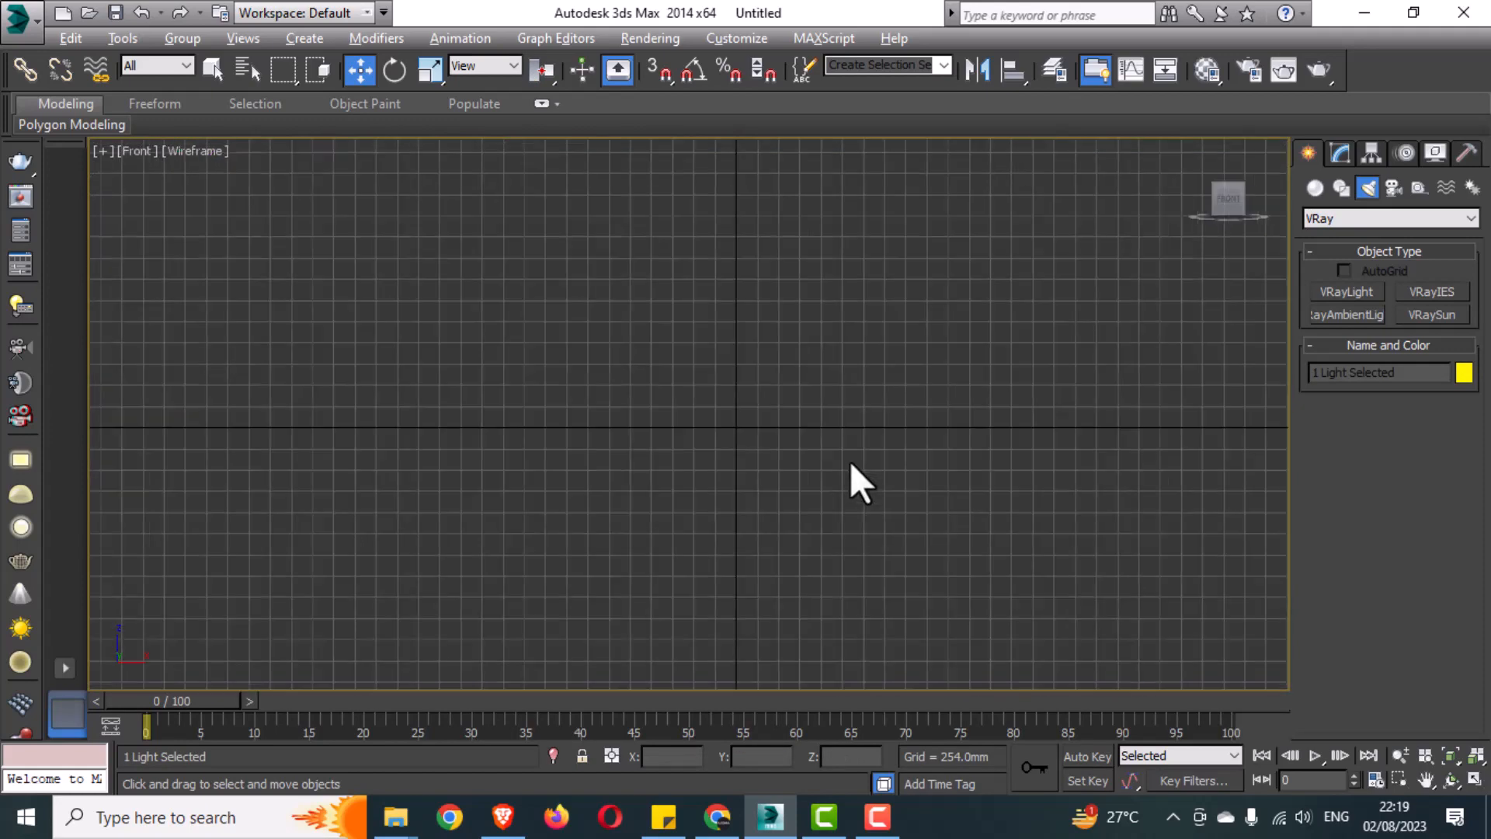
pyautogui.press('z')
pyautogui.scroll(-4, 835, 478)
pyautogui.click(832, 485)
pyautogui.click(784, 396)
pyautogui.click(783, 393)
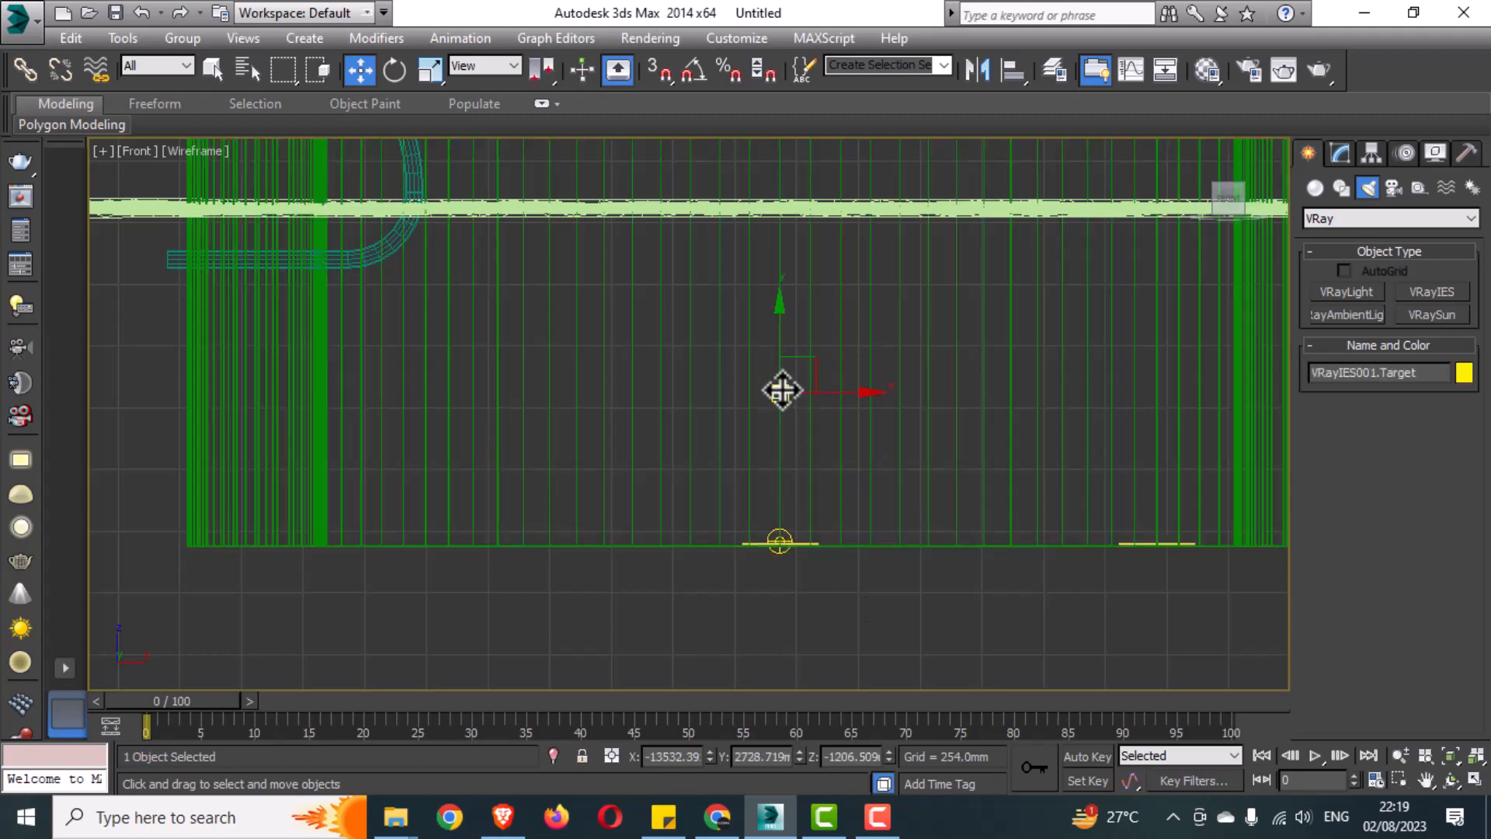
pyautogui.moveTo(782, 345); pyautogui.dragTo(783, 362)
# In the Top view, shift the IES target toward the pool's far wall, and return to the VRayCam001 view
pyautogui.hotkey('alt', 'w')
pyautogui.hotkey('alt', 'w')
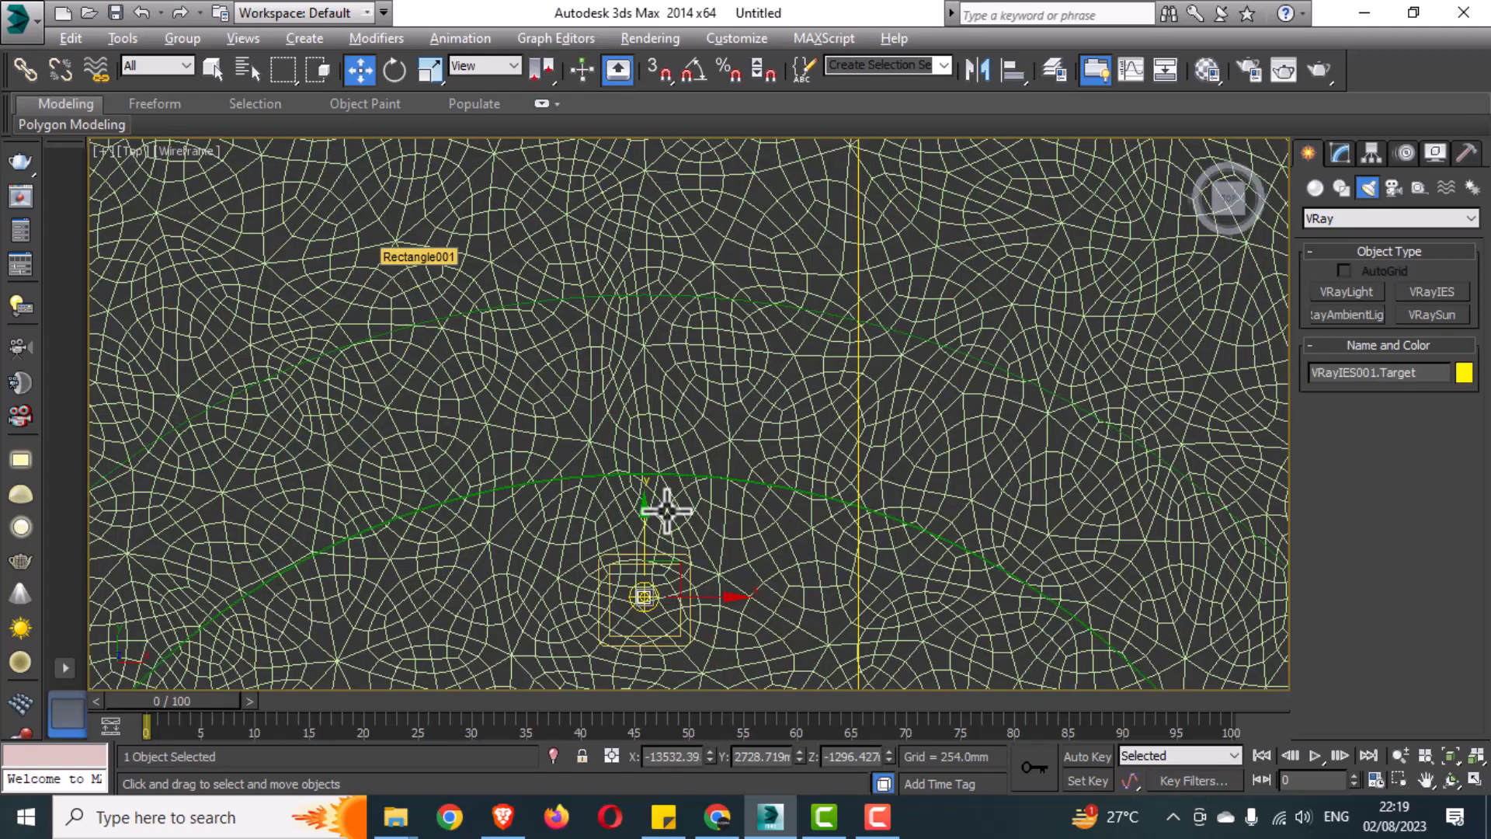
pyautogui.moveTo(665, 506); pyautogui.dragTo(668, 416)
pyautogui.hotkey('alt', 'w')
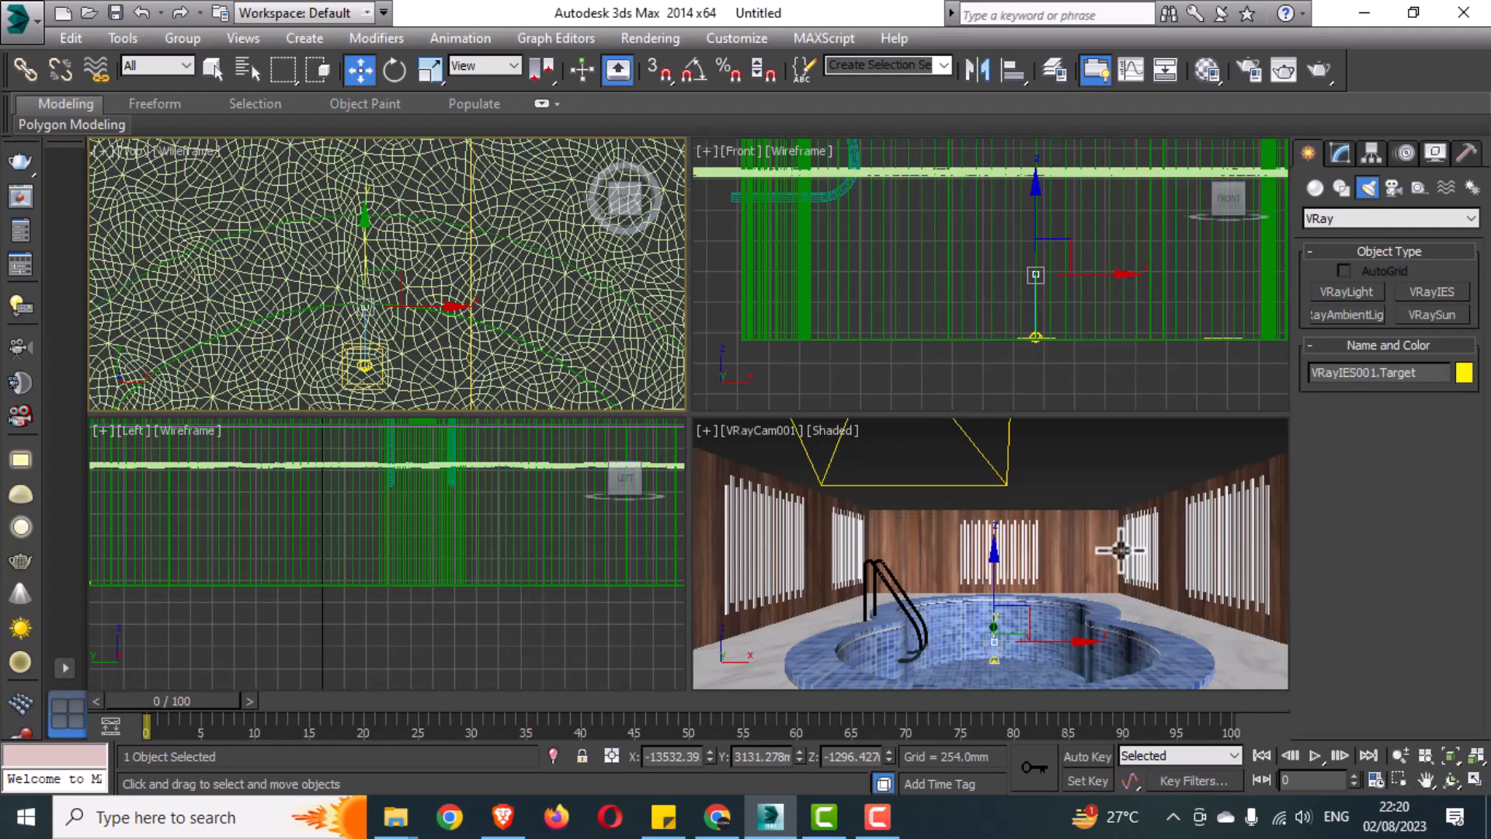
pyautogui.middleClick(1121, 546)
pyautogui.hotkey('alt', 'w')
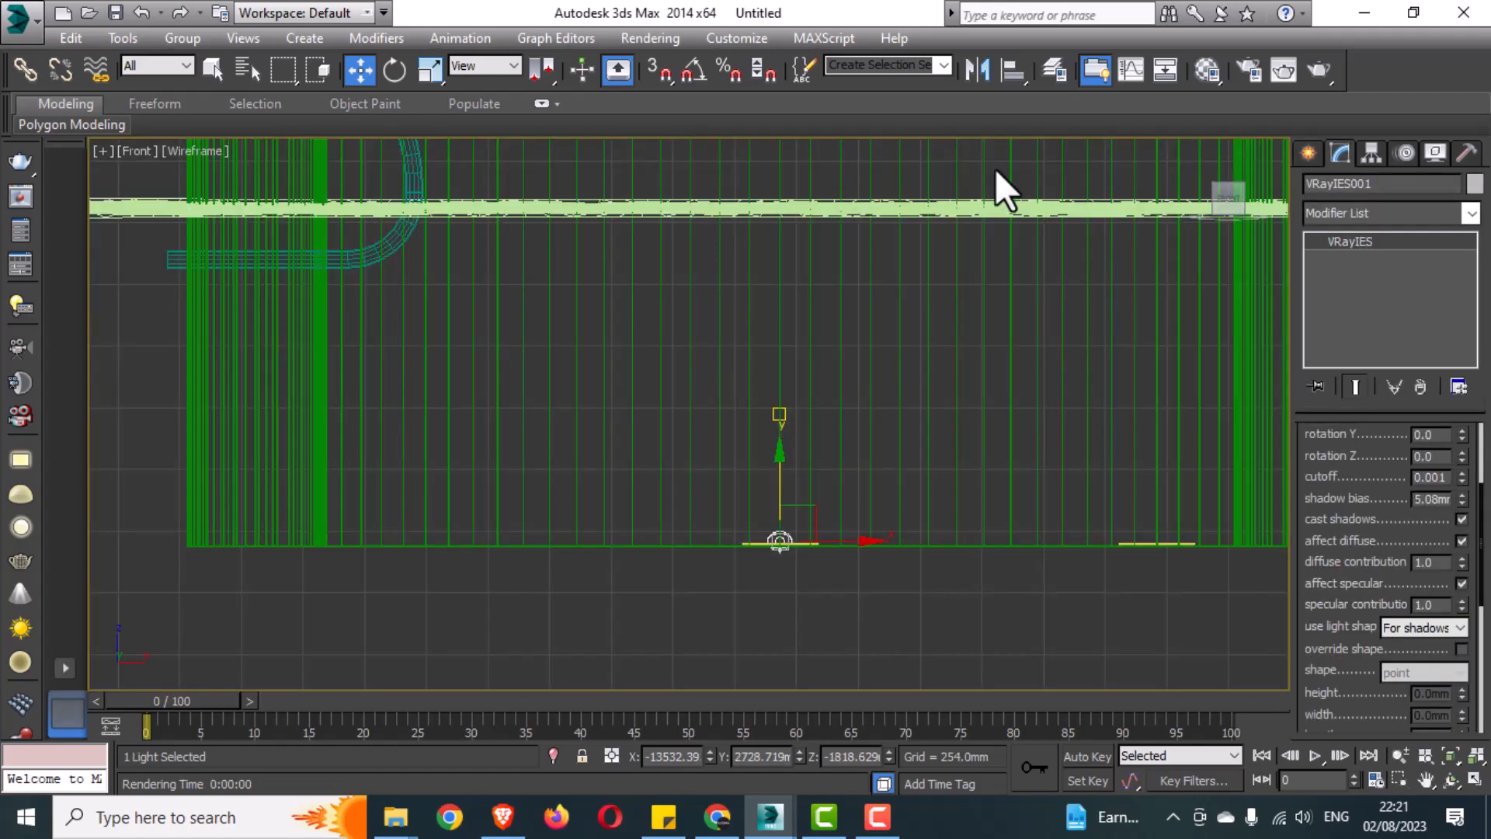
# Load scatter-light.ies from the ies-lights-pack folder as the VRayIES light's profile
pyautogui.scroll(4, 1358, 589)
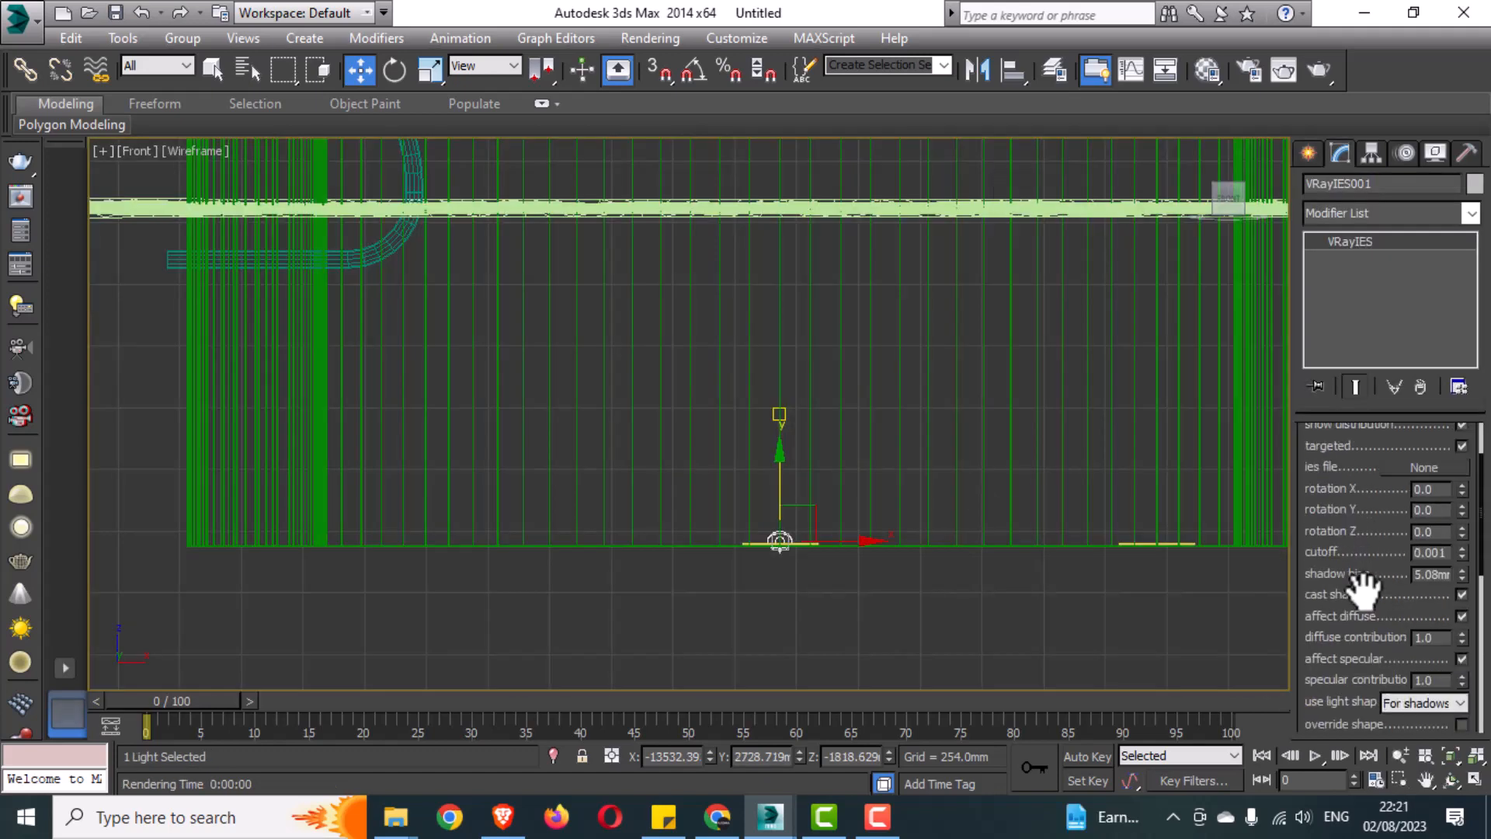
pyautogui.click(1430, 548)
pyautogui.click(56, 221)
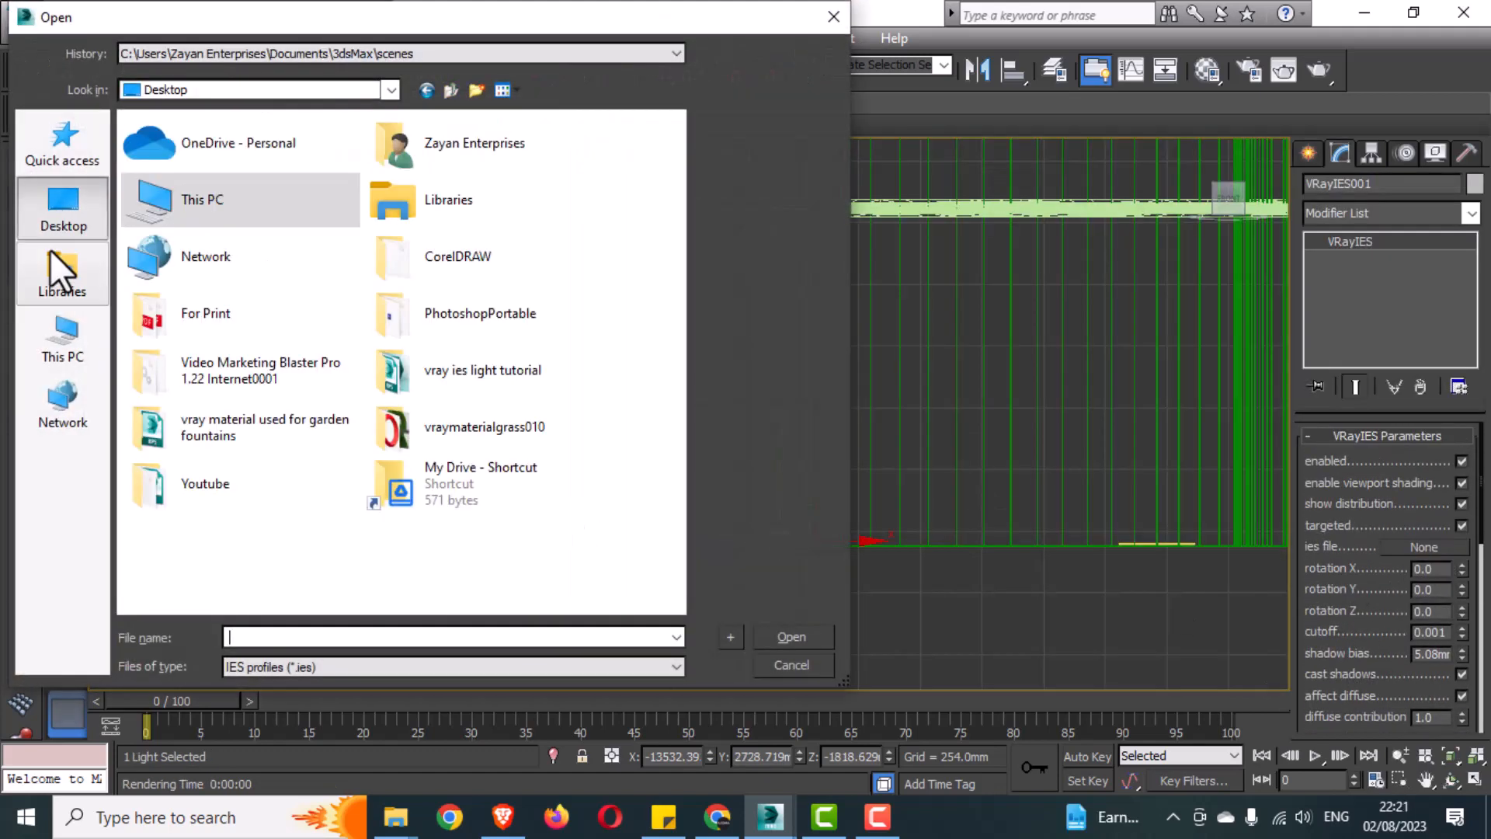
pyautogui.doubleClick(503, 380)
pyautogui.doubleClick(166, 147)
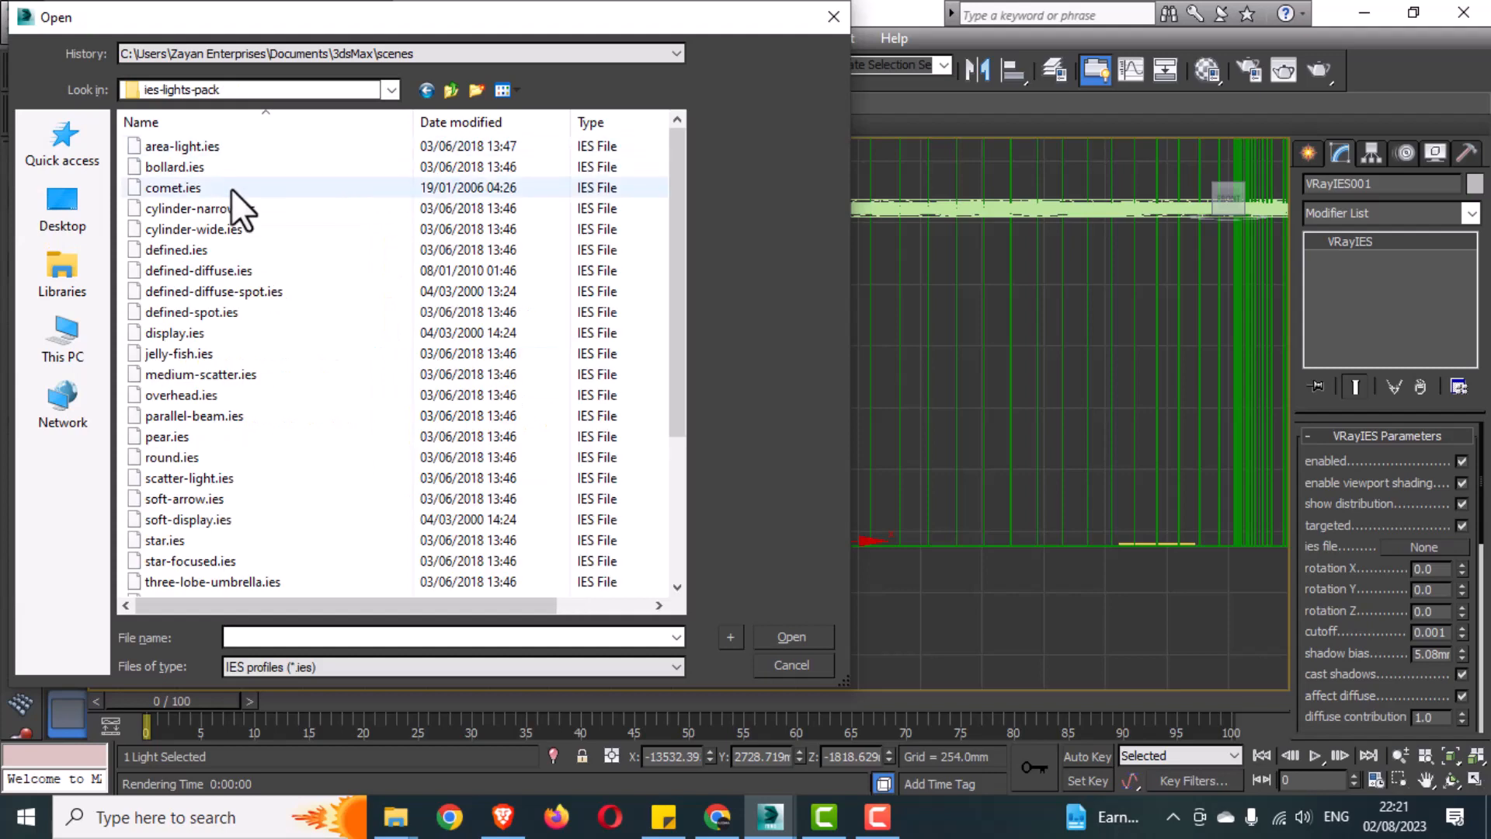
pyautogui.moveTo(682, 299); pyautogui.dragTo(670, 504)
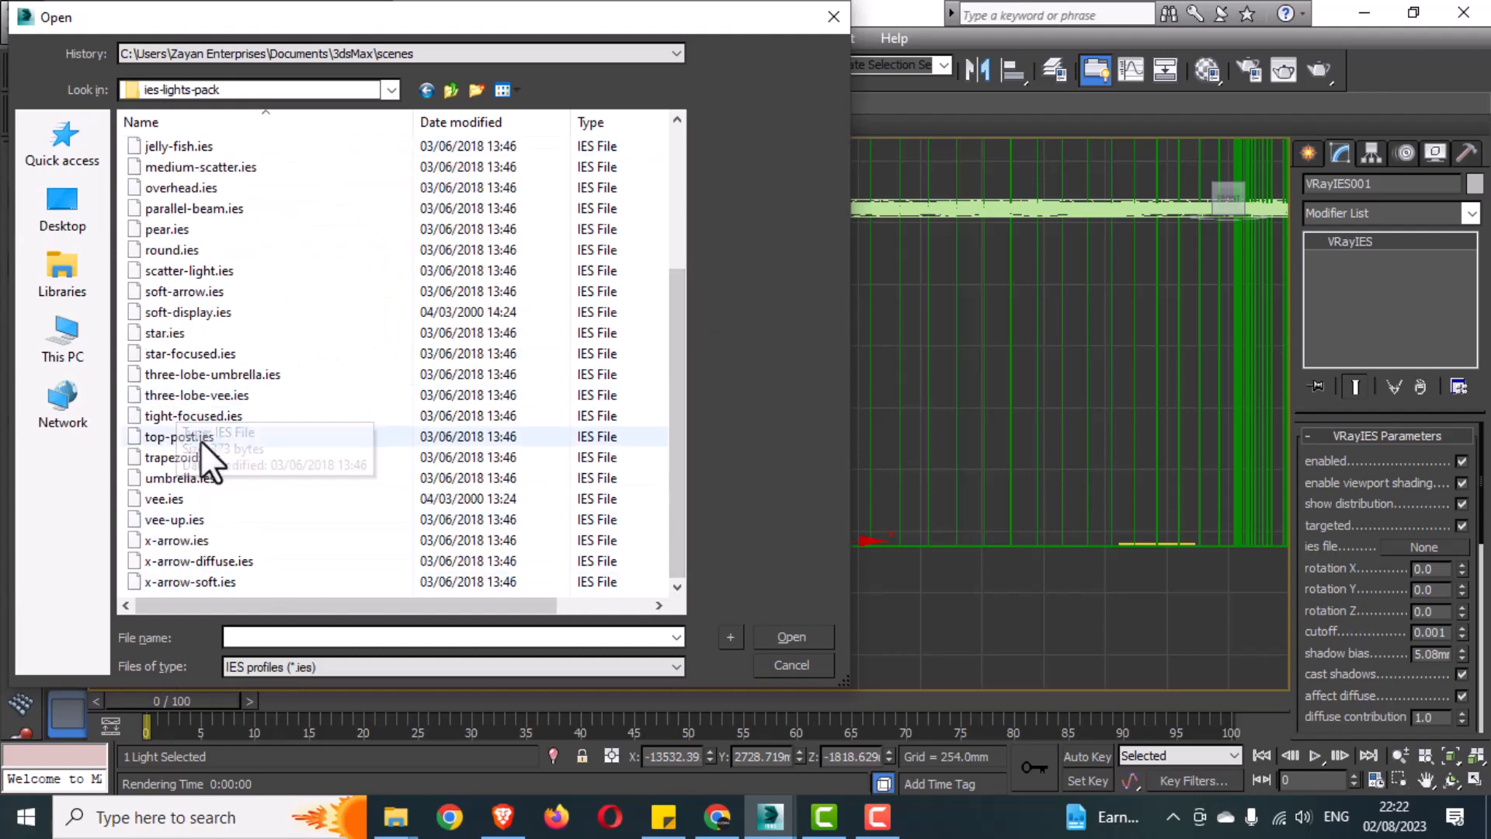
pyautogui.click(184, 271)
pyautogui.click(794, 637)
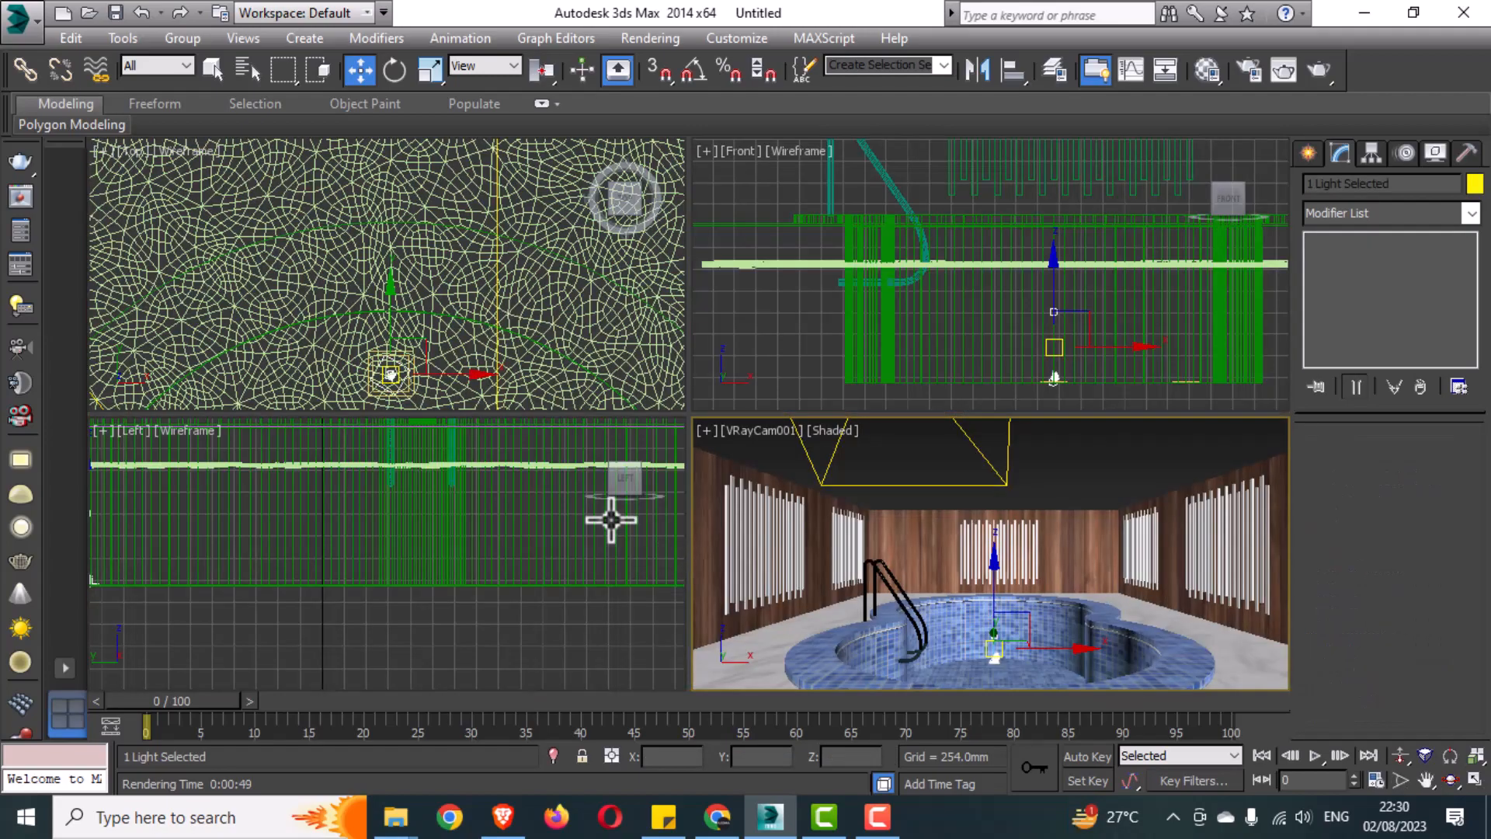
# Clone the IES light in the Top view and centre the copy on the middle pool-floor fixture opposite the ladder
pyautogui.hotkey('alt', 'w')
pyautogui.moveTo(549, 442); pyautogui.dragTo(632, 349, button='middle')
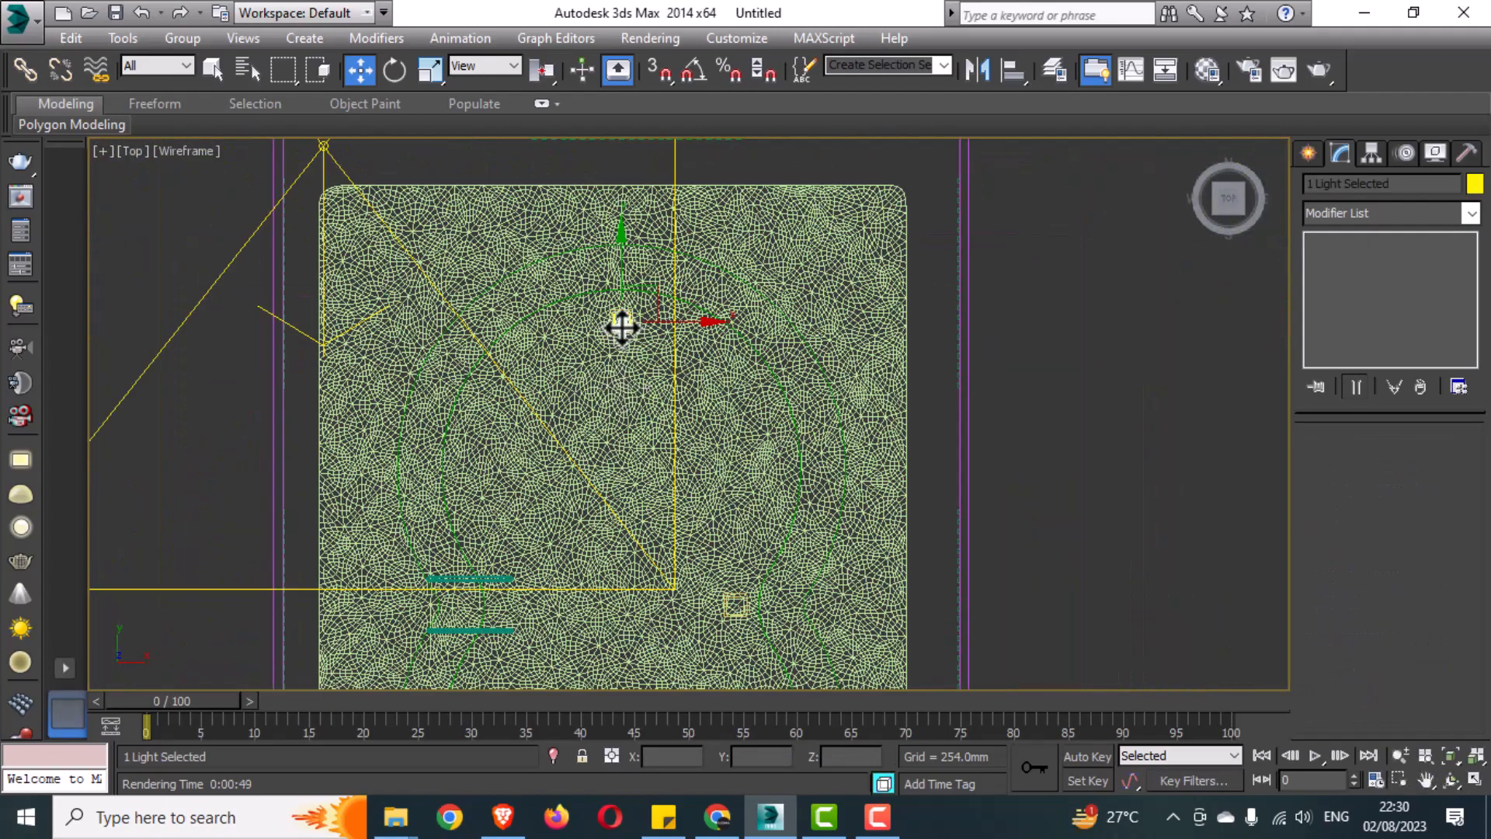
pyautogui.keyDown('shift'); pyautogui.moveTo(622, 327); pyautogui.dragTo(738, 592); pyautogui.keyUp('shift')
pyautogui.click(750, 504)
pyautogui.scroll(5, 730, 559)
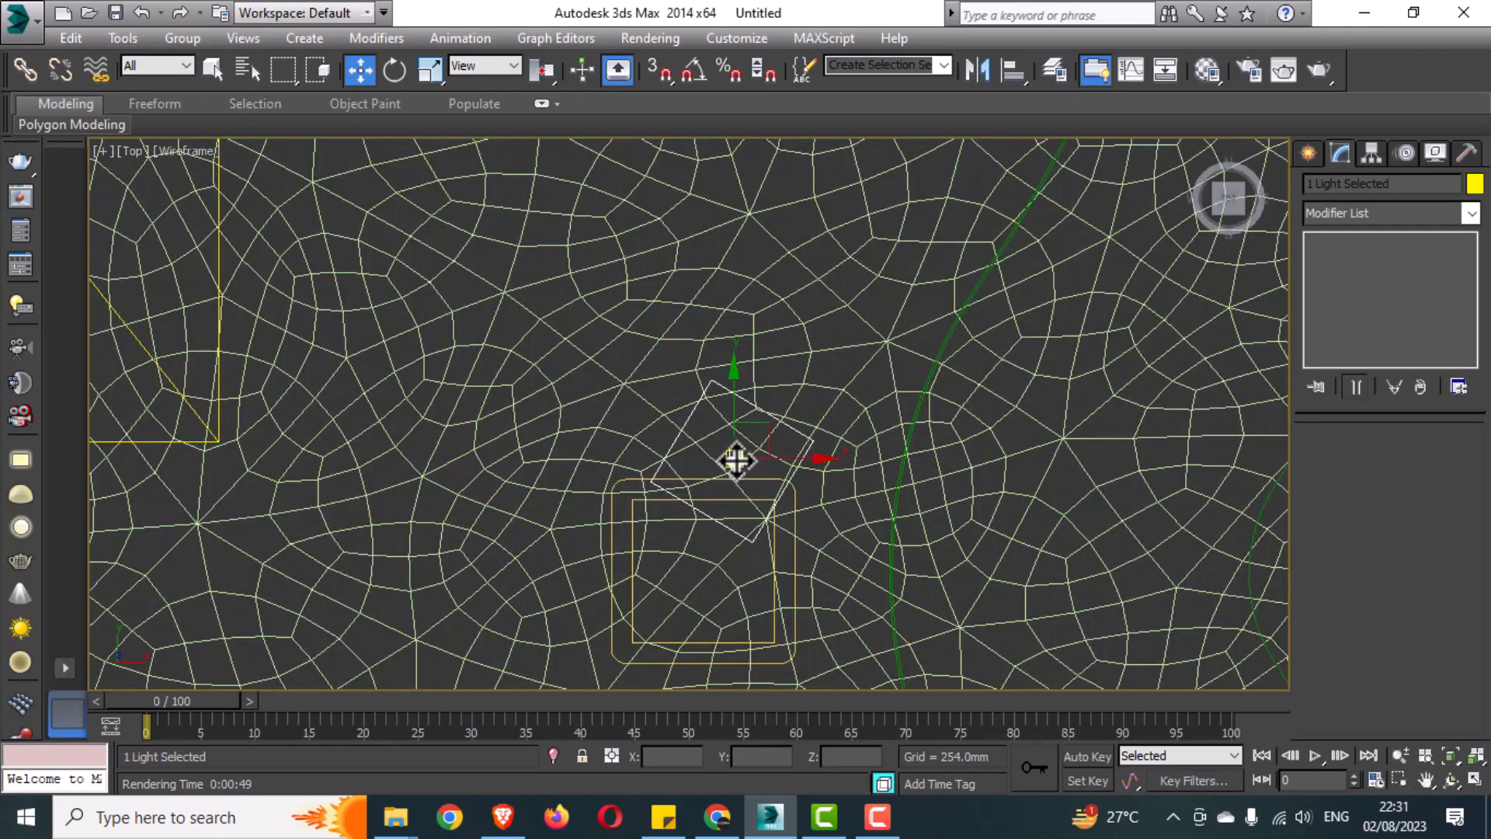
pyautogui.moveTo(736, 460); pyautogui.dragTo(706, 569)
pyautogui.scroll(-5, 706, 559)
# Clone the middle IES light and centre the copy on the floor fixture at the pool's camera end
pyautogui.moveTo(708, 558); pyautogui.dragTo(911, 295, button='middle')
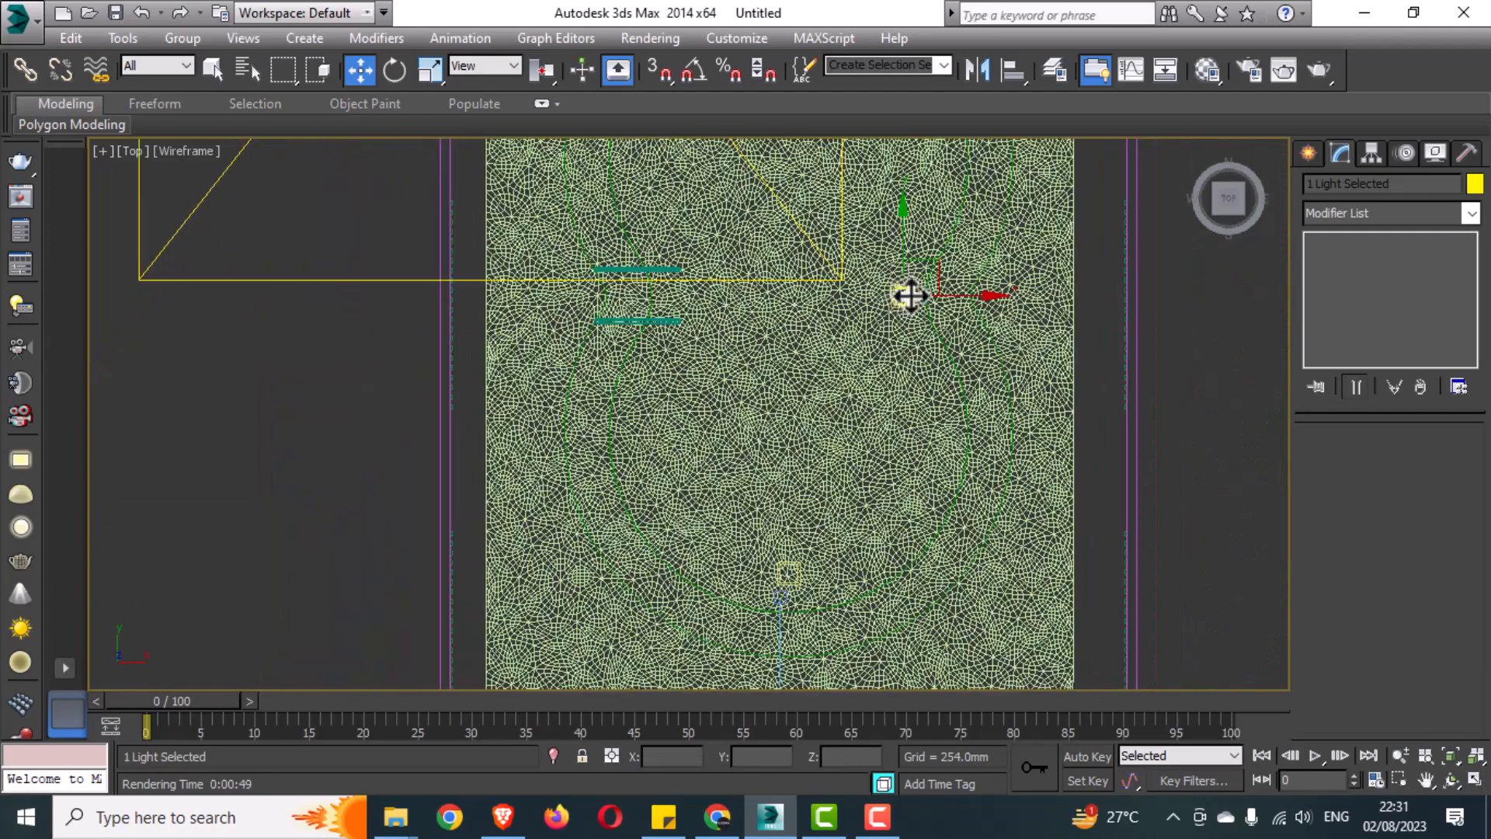
pyautogui.keyDown('shift'); pyautogui.moveTo(910, 295); pyautogui.dragTo(809, 575); pyautogui.keyUp('shift')
pyautogui.click(752, 501)
pyautogui.scroll(5, 872, 650)
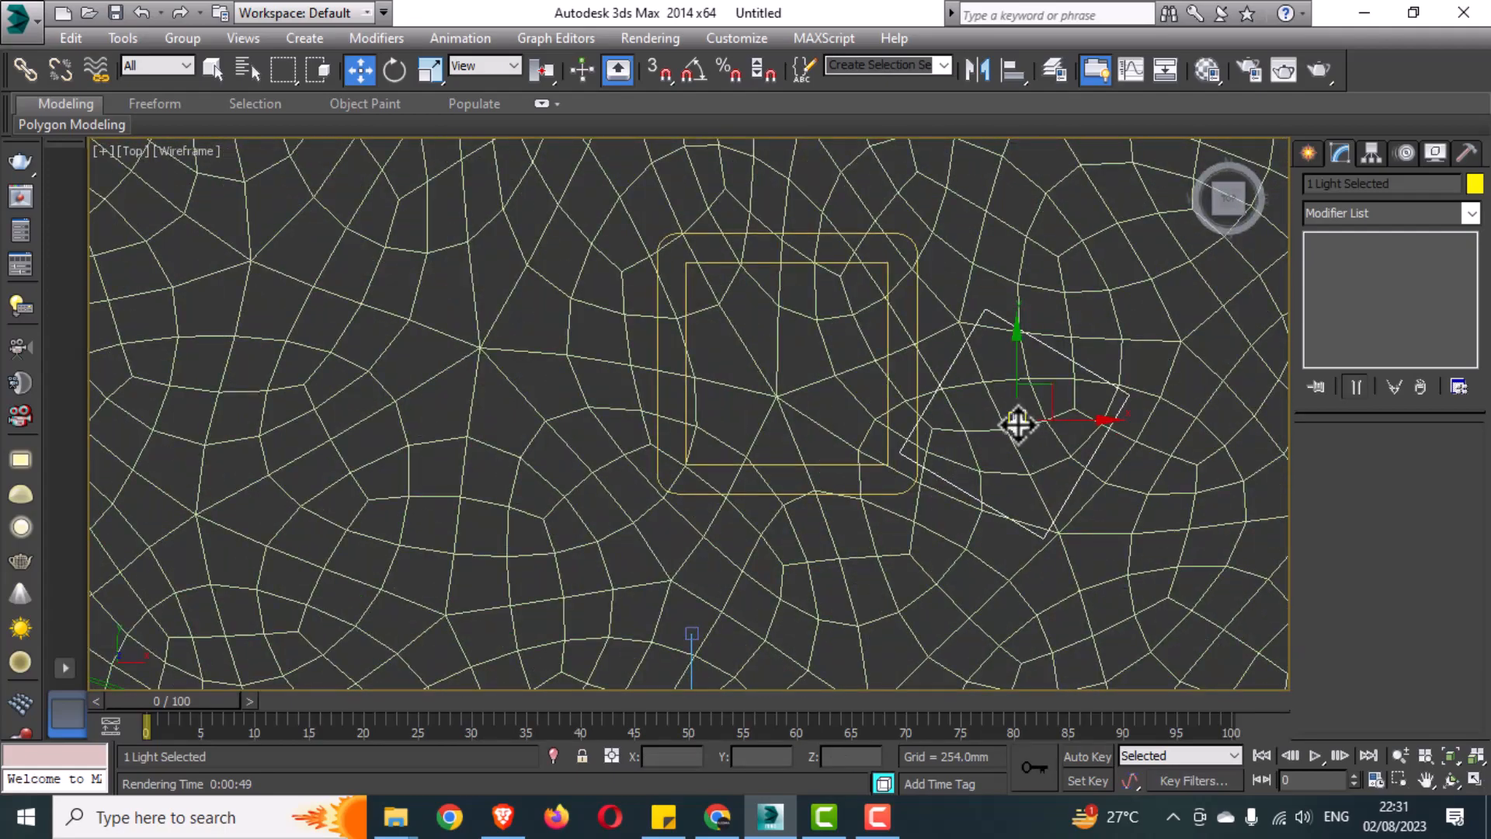
pyautogui.moveTo(1017, 423); pyautogui.dragTo(800, 371)
pyautogui.scroll(-5, 763, 439)
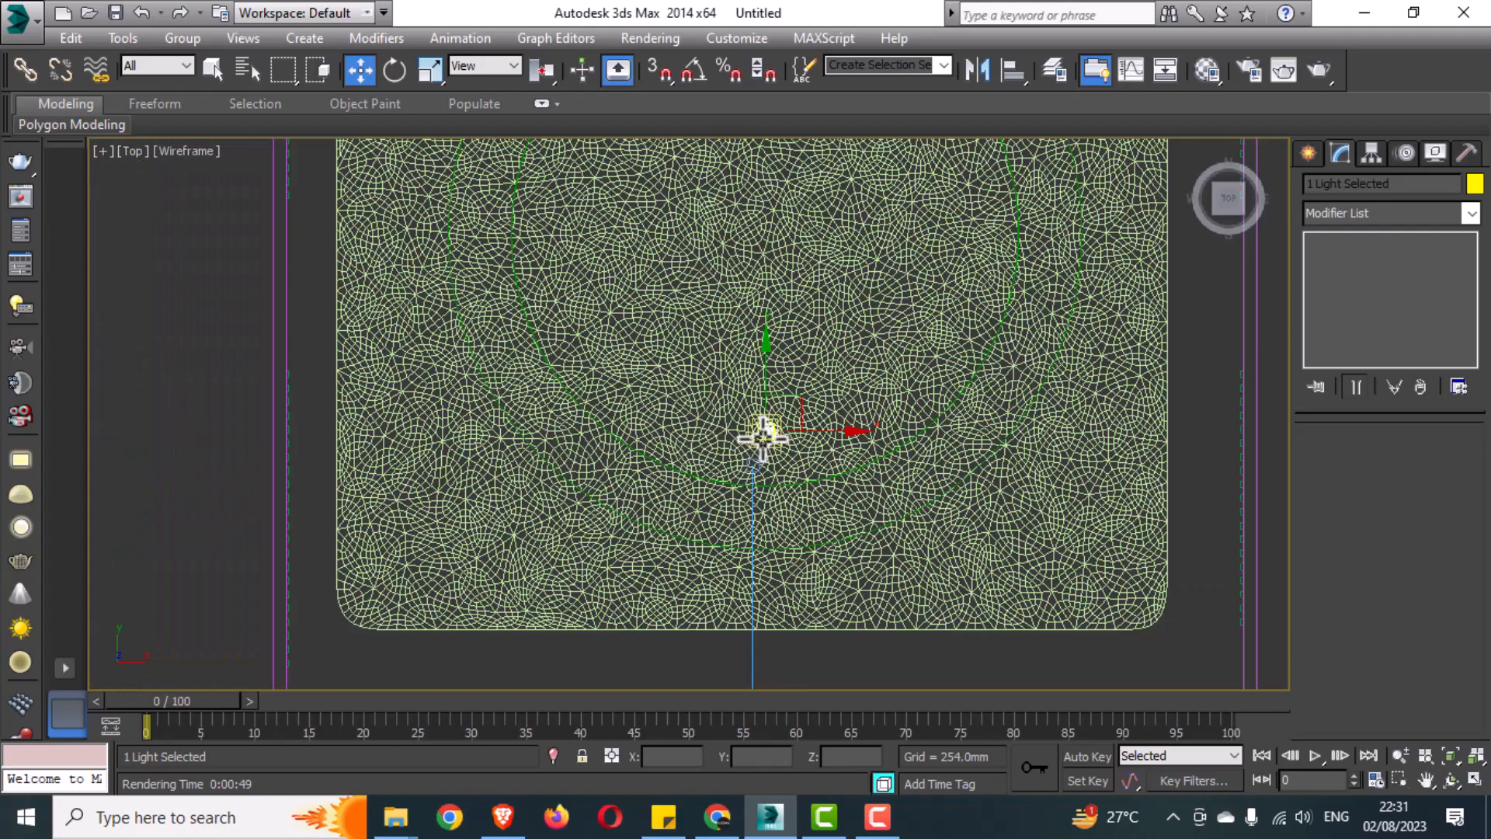
pyautogui.scroll(-2, 764, 438)
# Return to the VRayCam001 view, set the ceiling plane light's multiplier to 45, and start a render
pyautogui.hotkey('alt', 'w')
pyautogui.middleClick(1082, 604)
pyautogui.hotkey('alt', 'w')
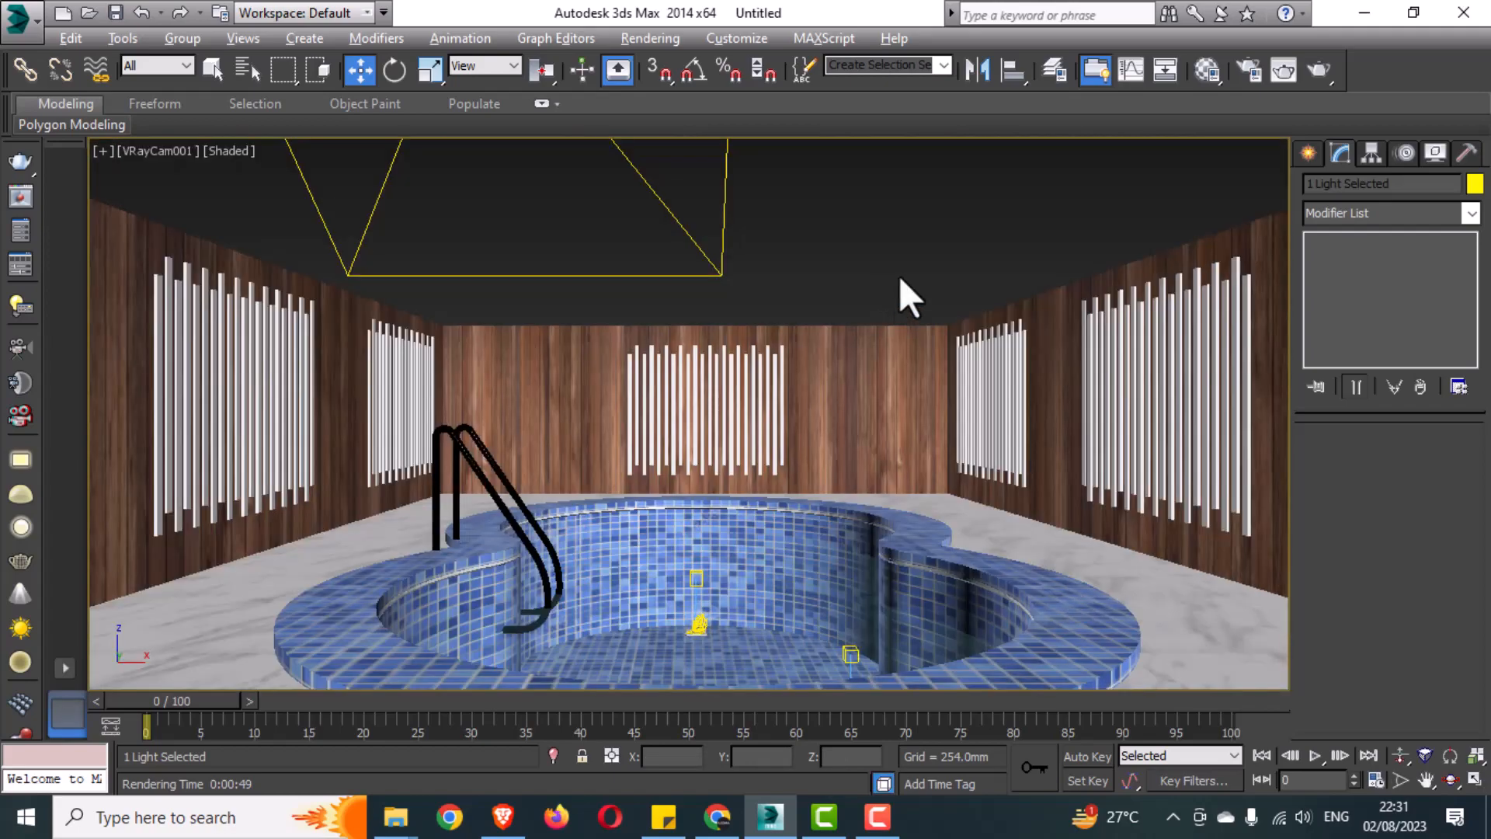
pyautogui.click(813, 235)
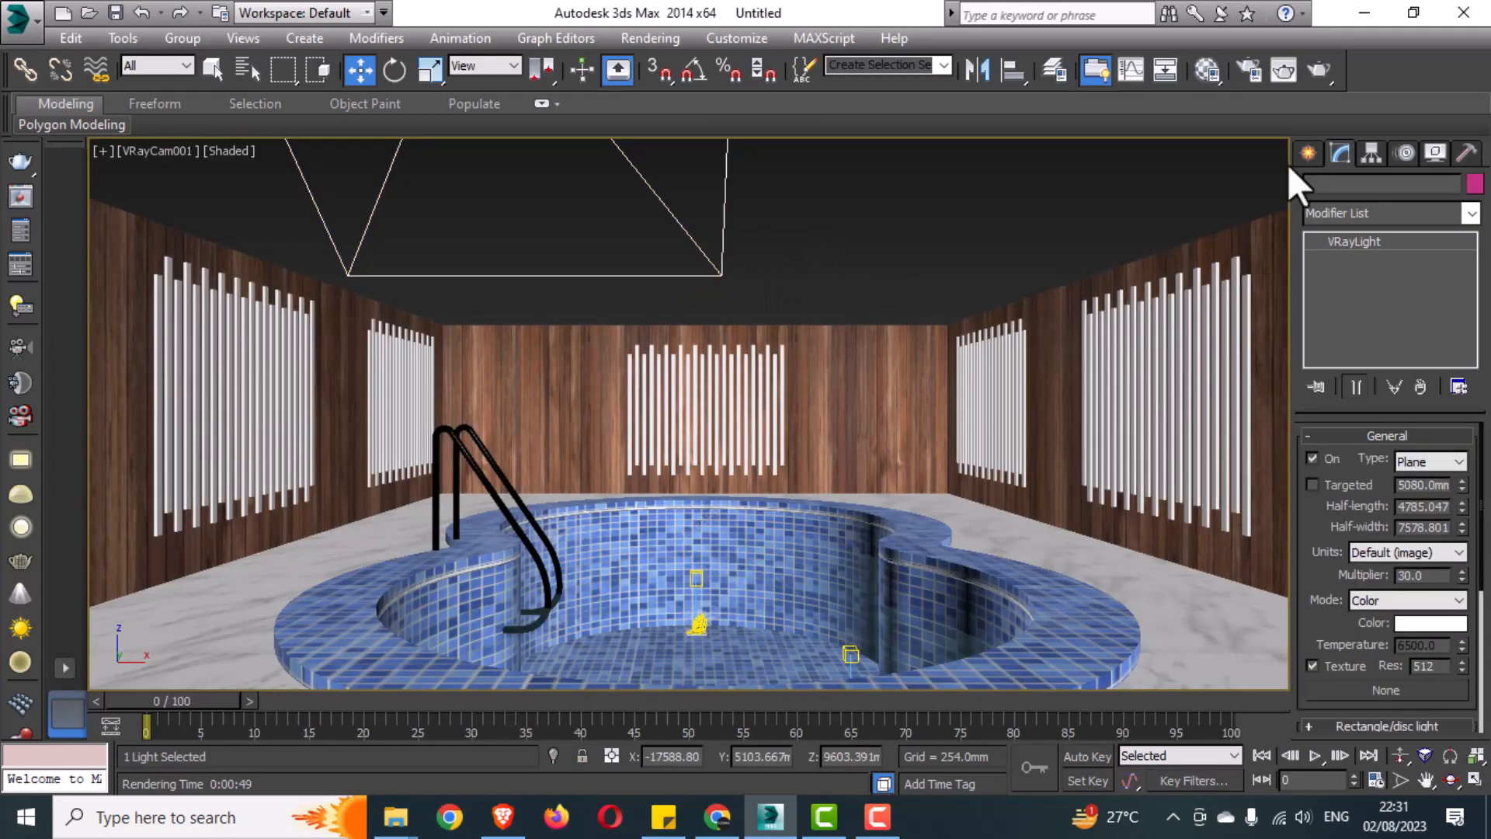
pyautogui.doubleClick(1412, 576)
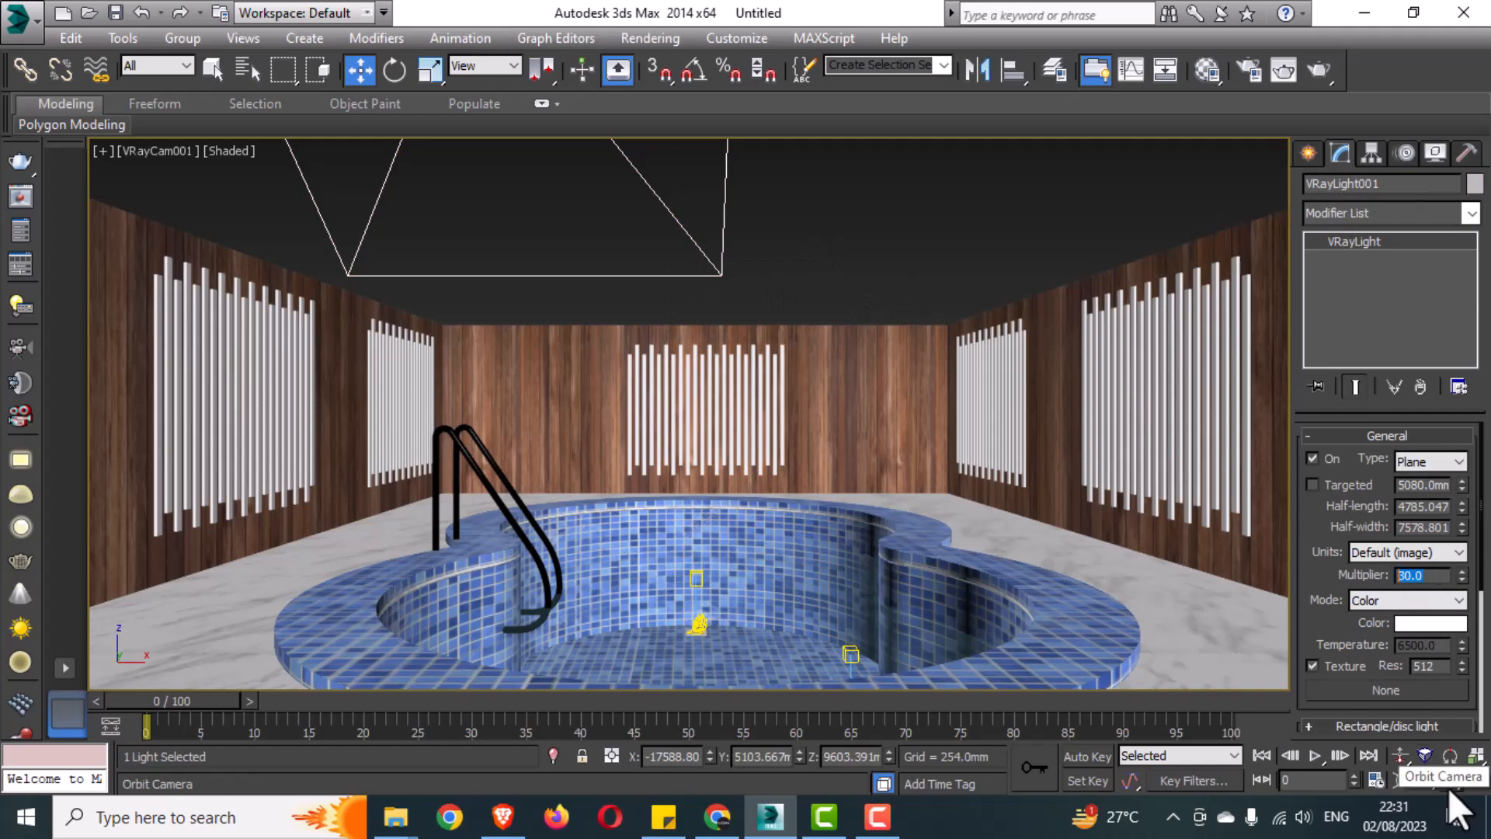
pyautogui.write('45')
pyautogui.click(859, 289)
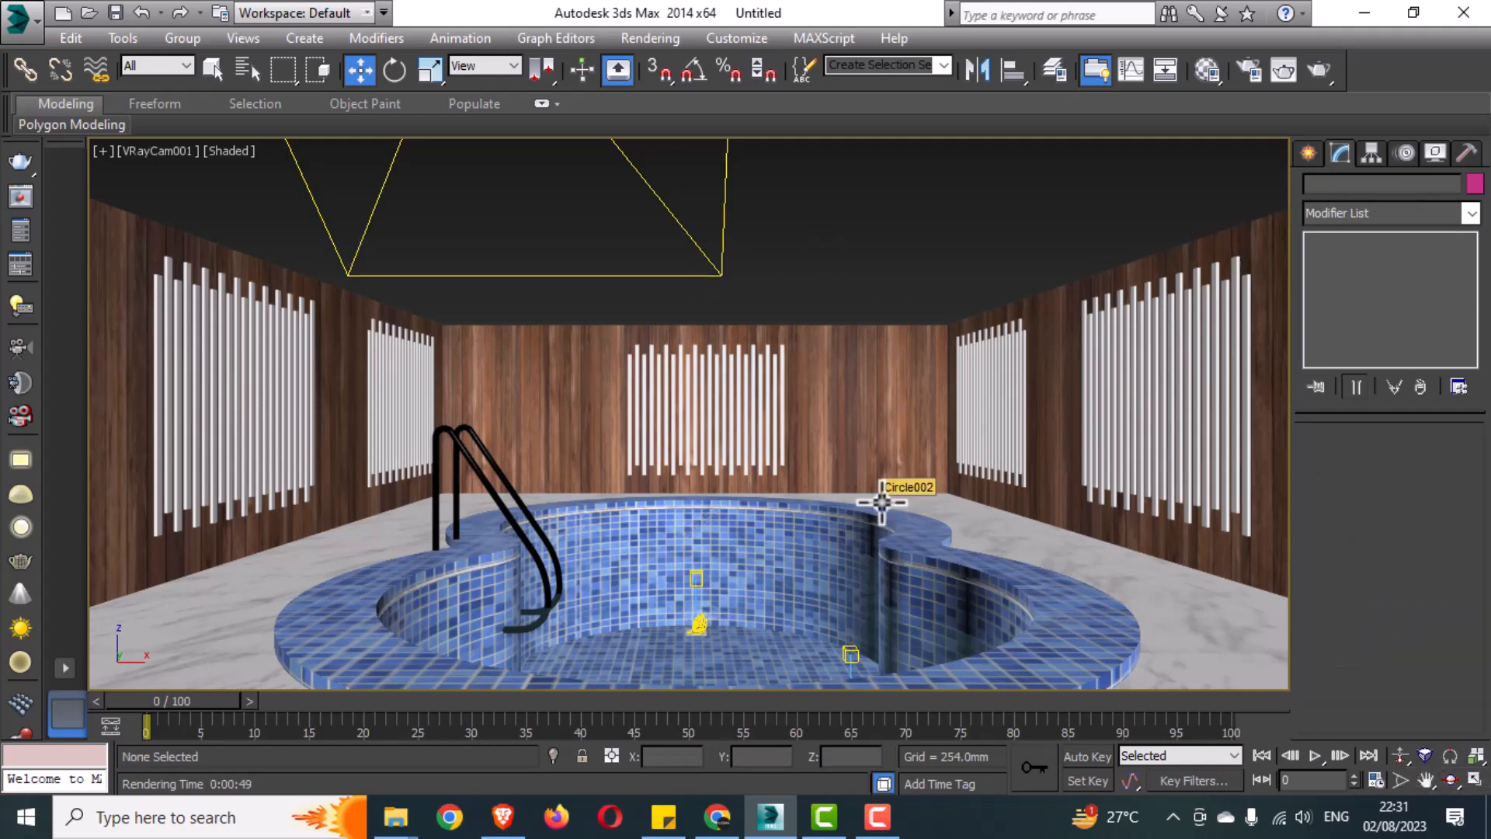
pyautogui.hotkey('shift', 'q')
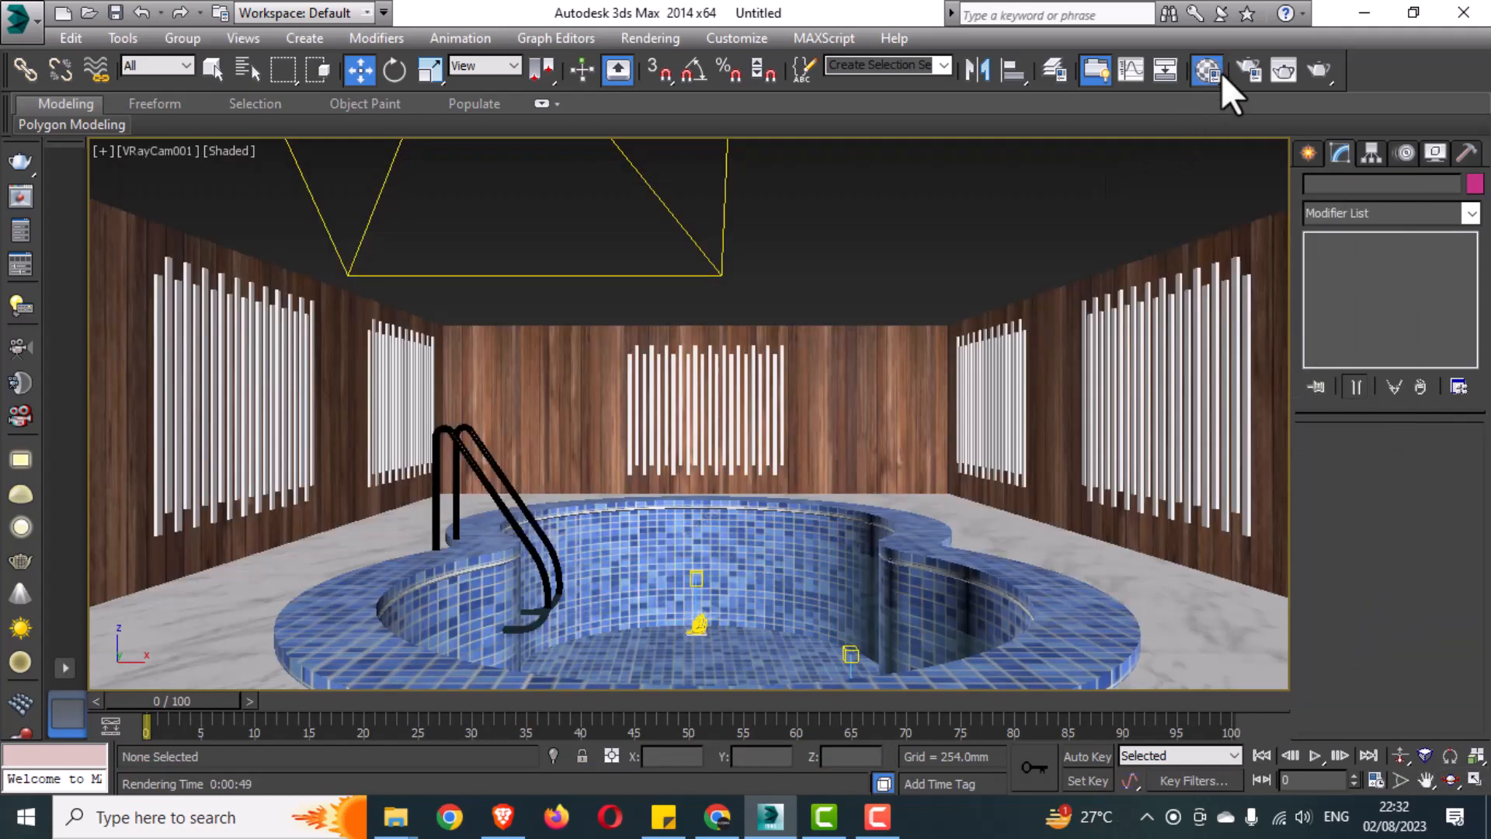
# Increase the tiling of the blue mosaic material's diffuse bitmap to U 2.6 and V 2.2
pyautogui.click(1220, 72)
pyautogui.click(1153, 96)
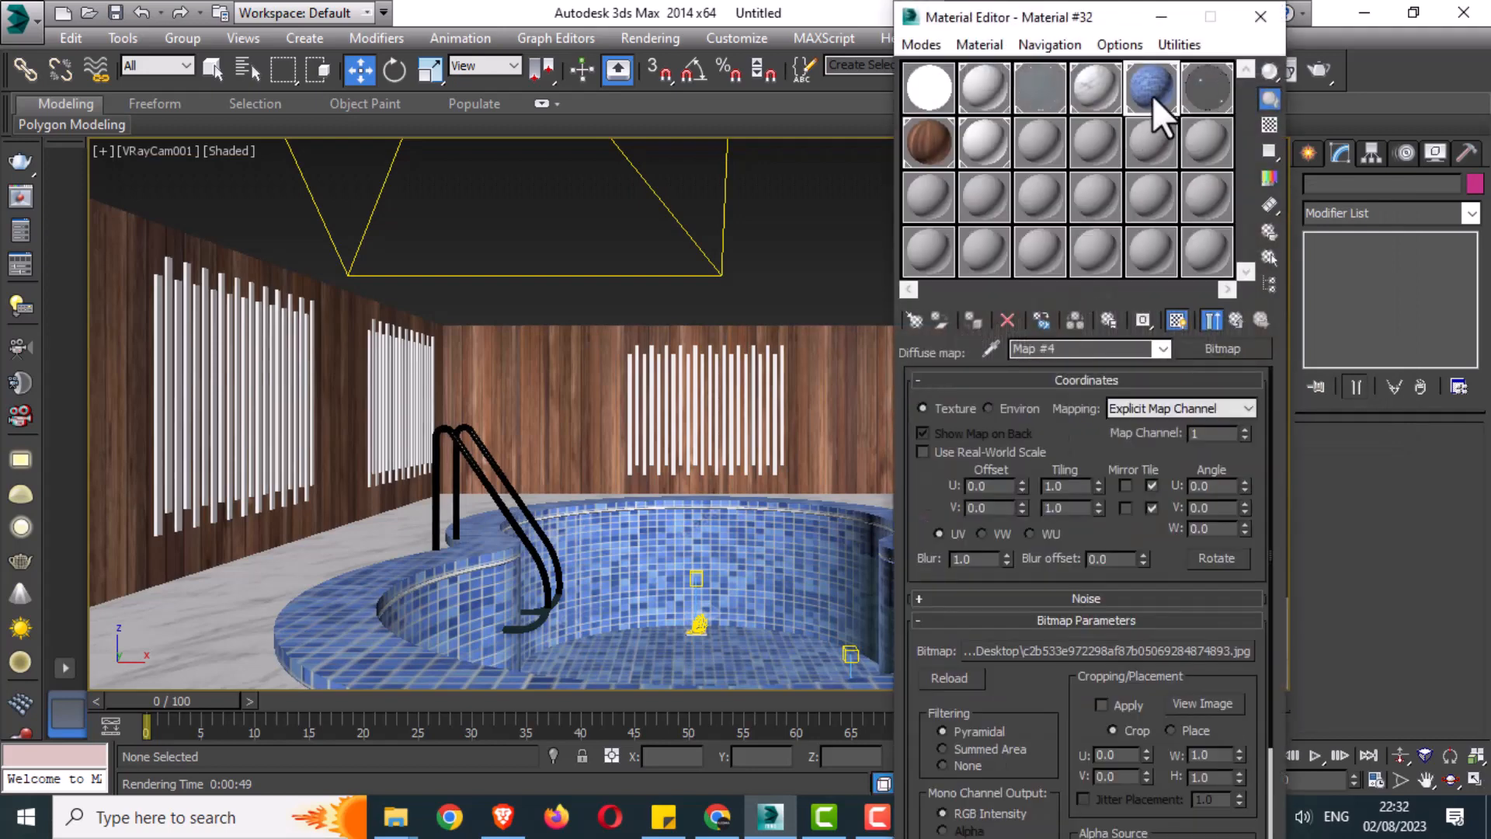
pyautogui.moveTo(1102, 491); pyautogui.dragTo(1098, 504)
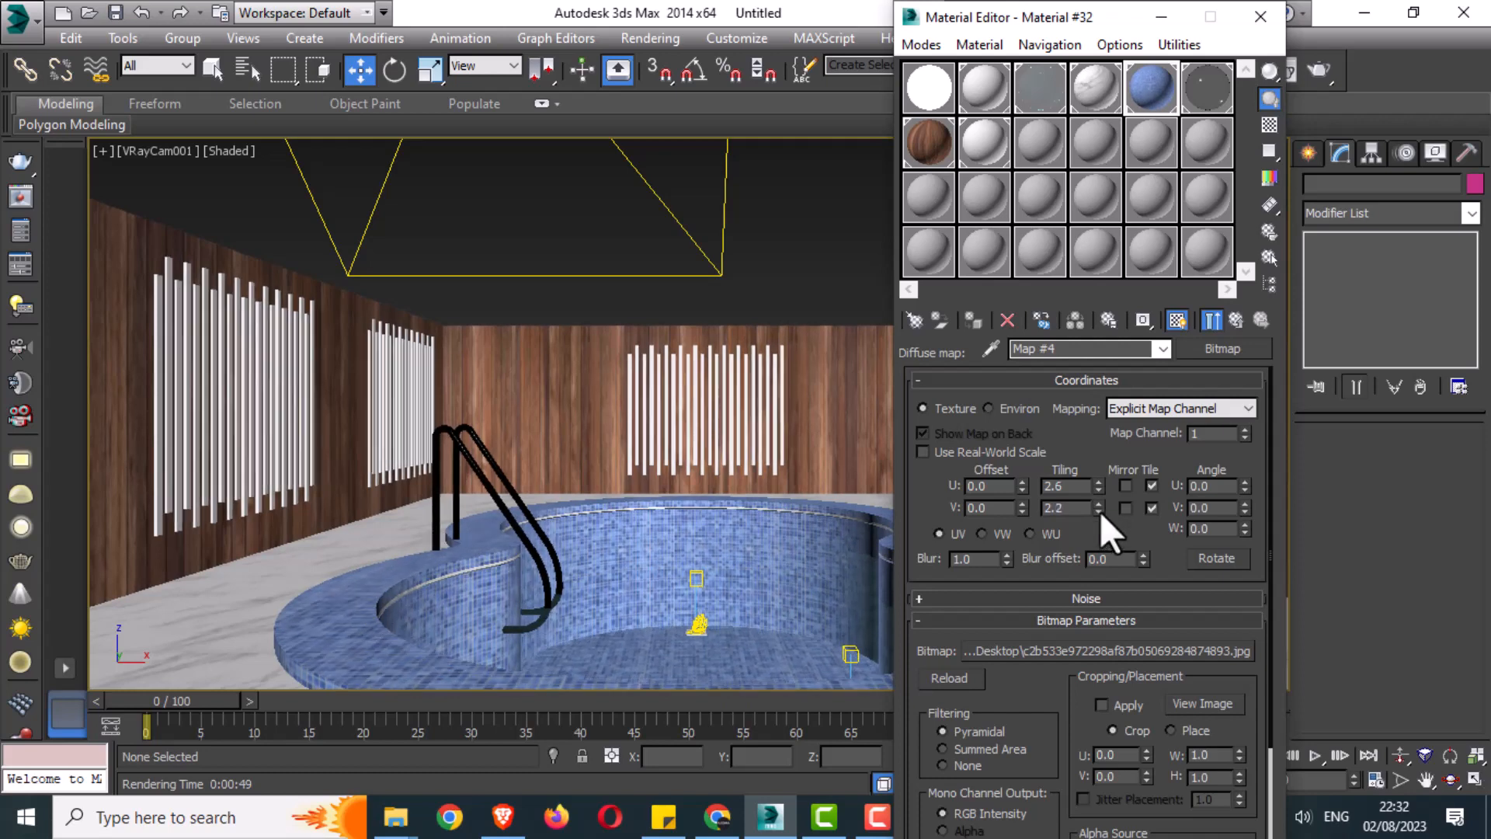
pyautogui.click(1266, 16)
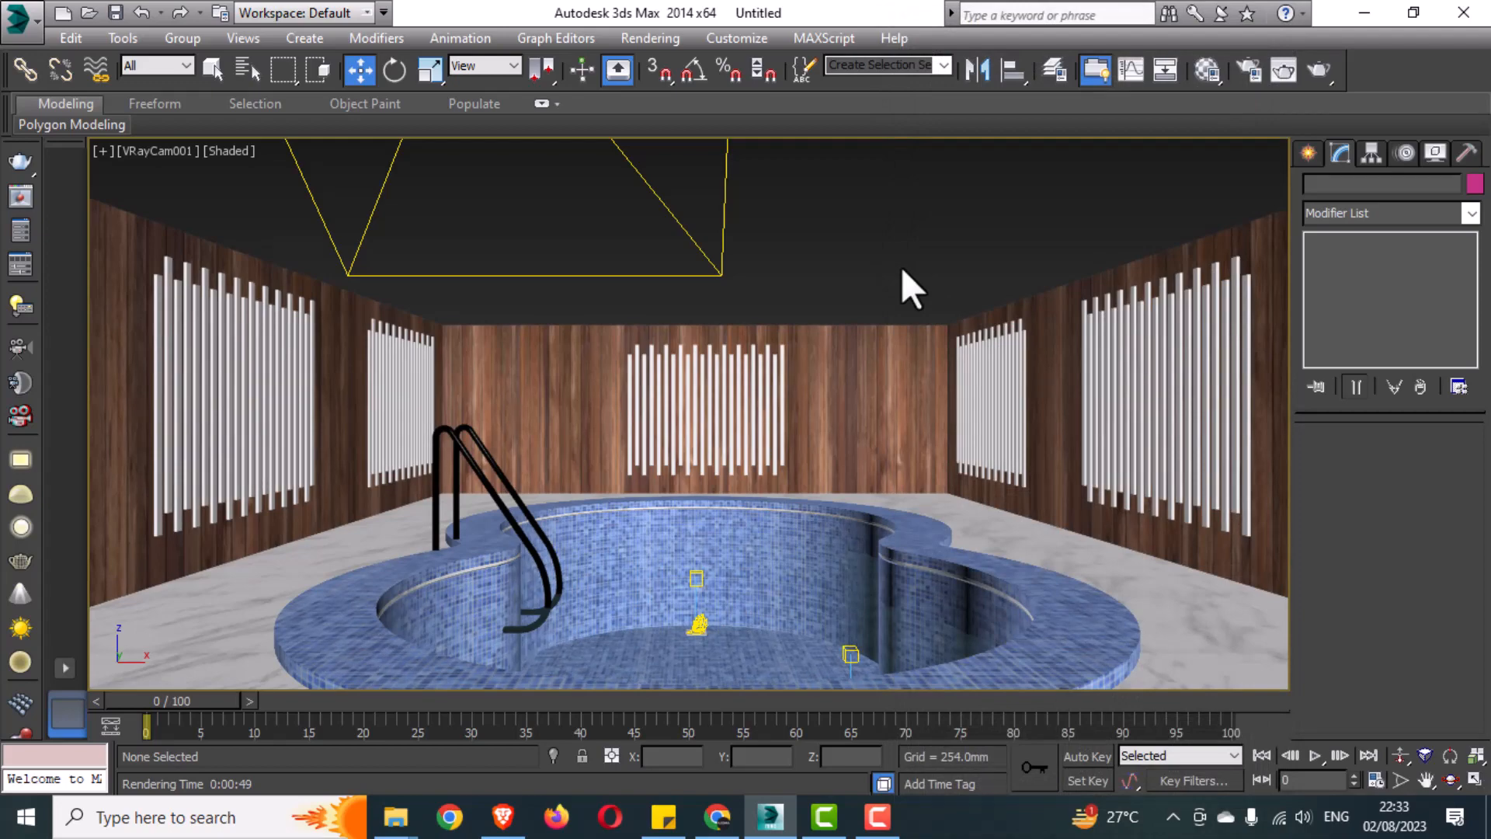
# Set both U and V tiling of the blue mosaic diffuse bitmap to 2.0, and render the camera view
pyautogui.click(1207, 72)
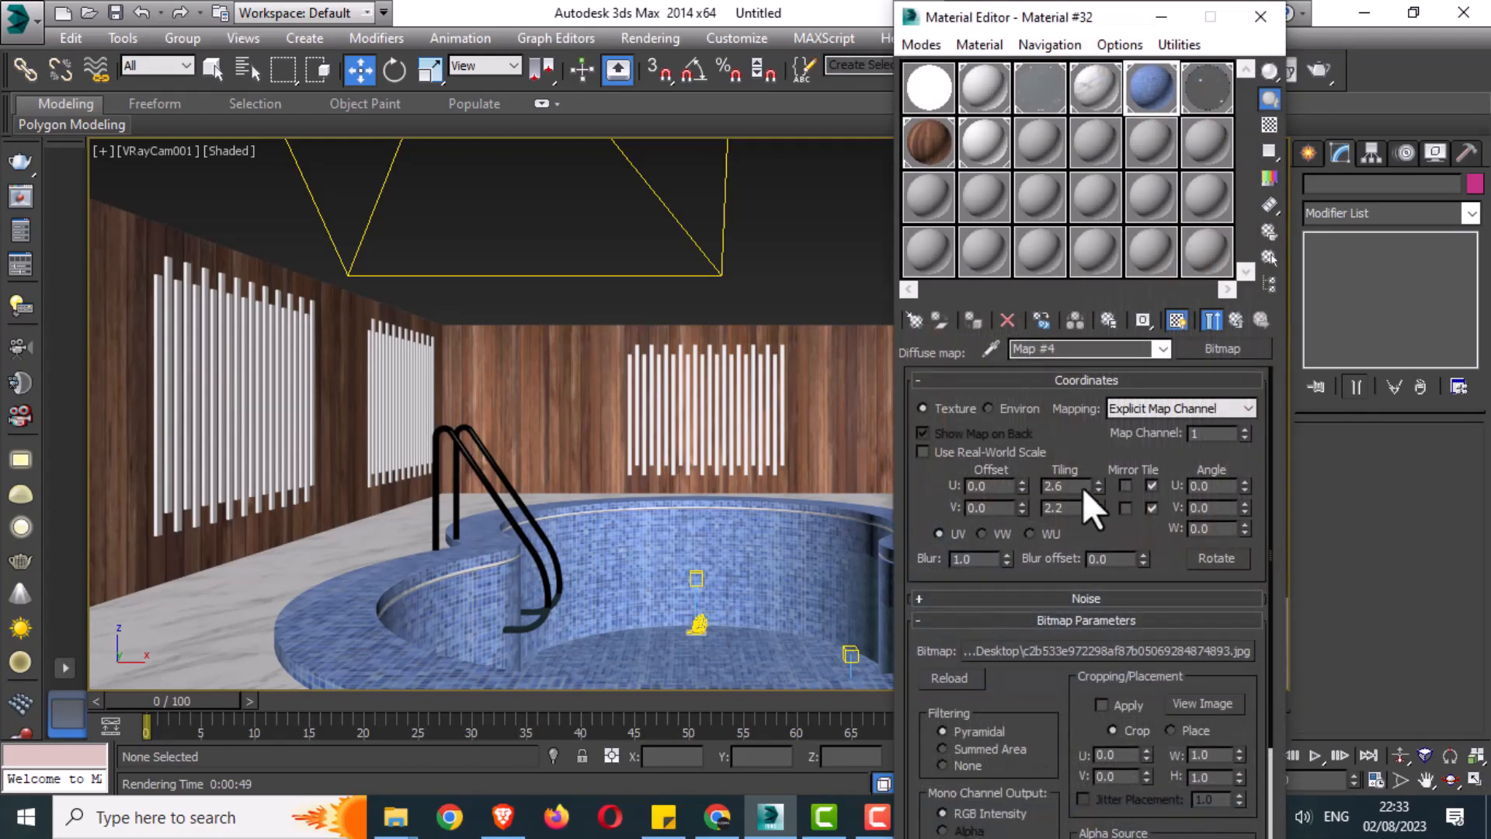
pyautogui.moveTo(1083, 487); pyautogui.dragTo(1000, 496)
pyautogui.write('2')
pyautogui.press('Tab')
pyautogui.write('2')
pyautogui.press('Return')
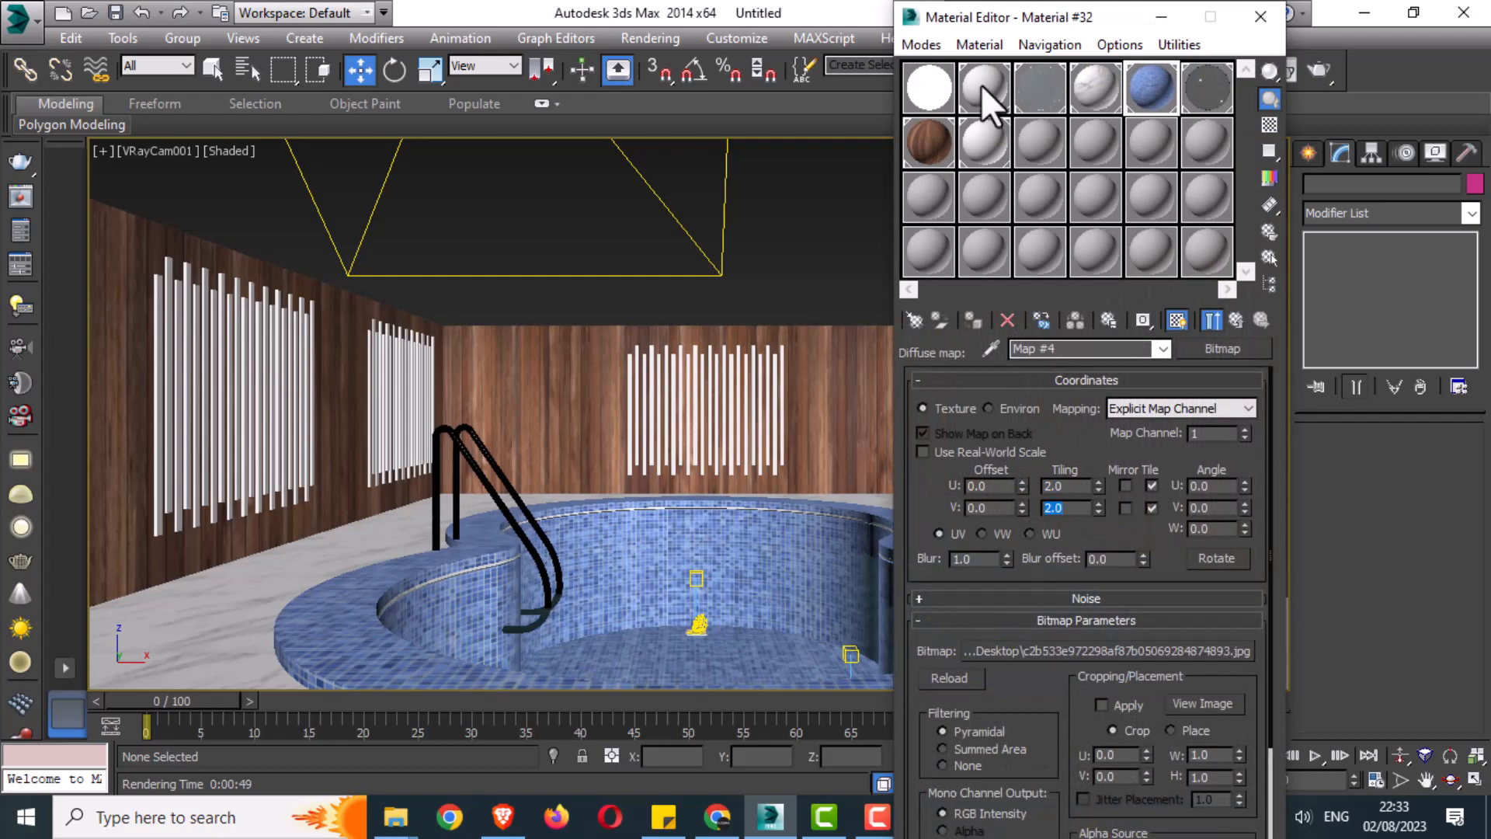
pyautogui.click(1245, 18)
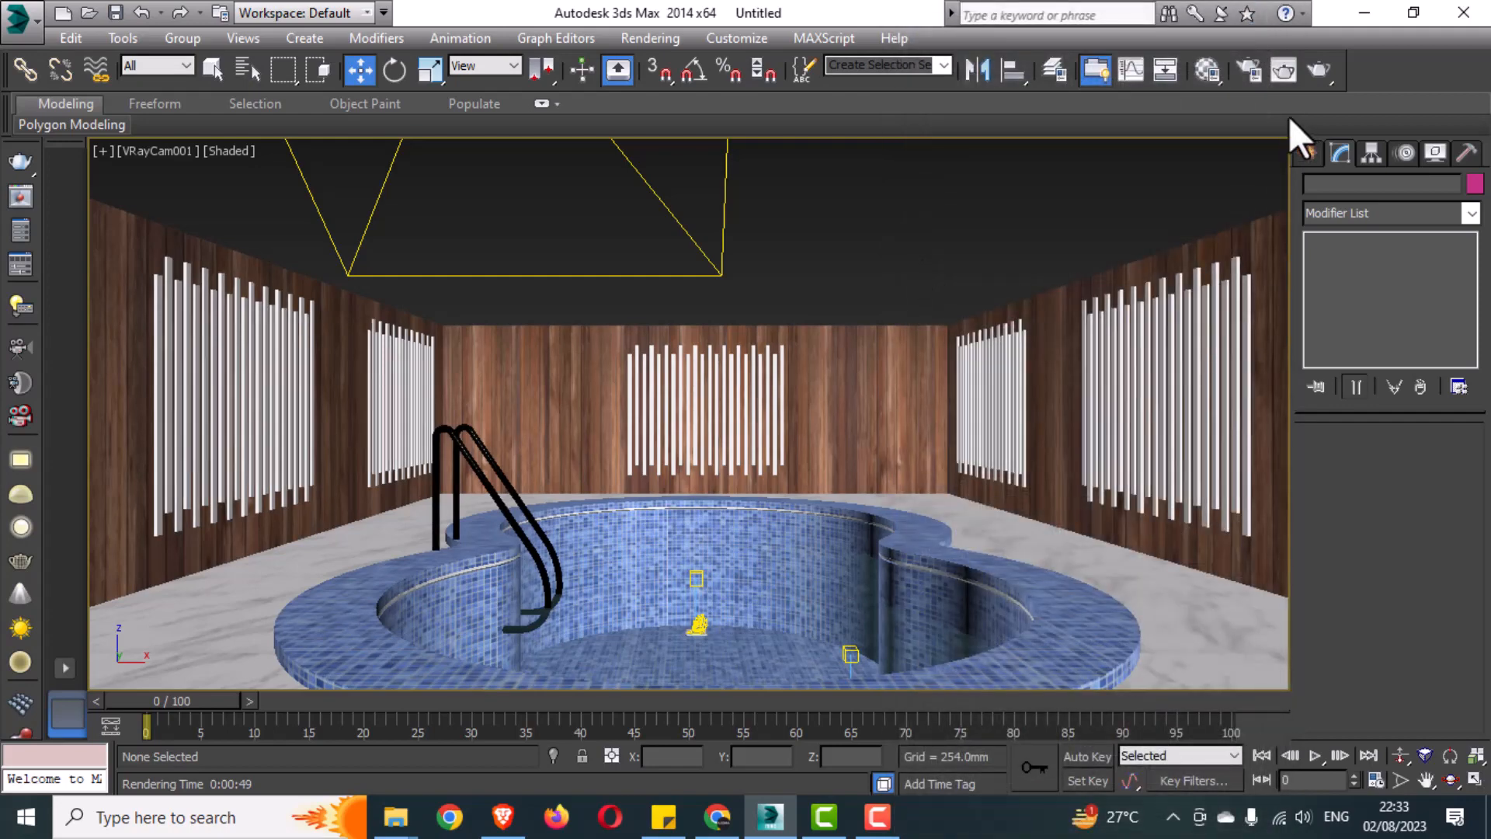
pyautogui.click(1317, 76)
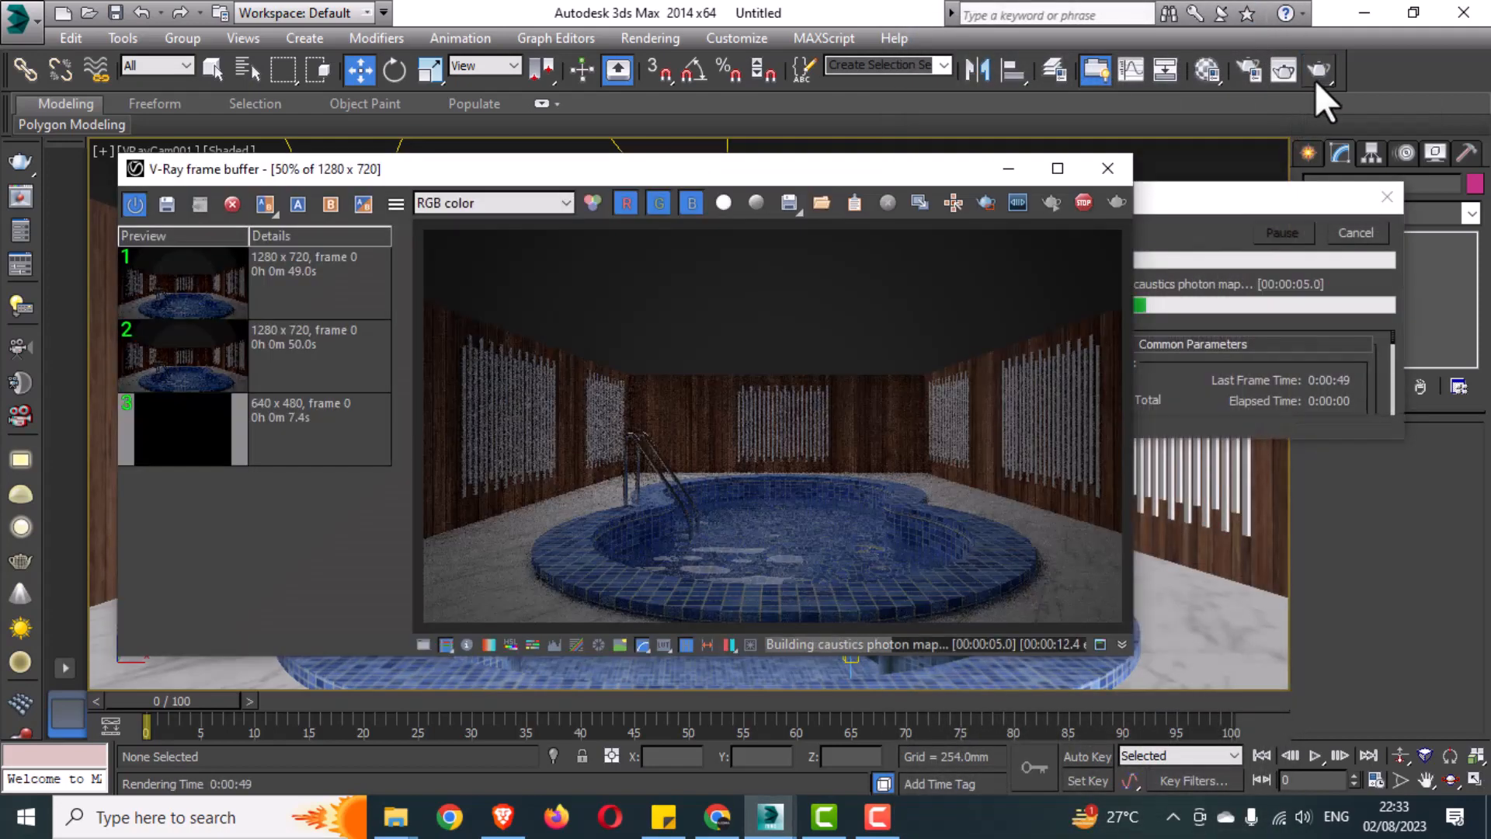